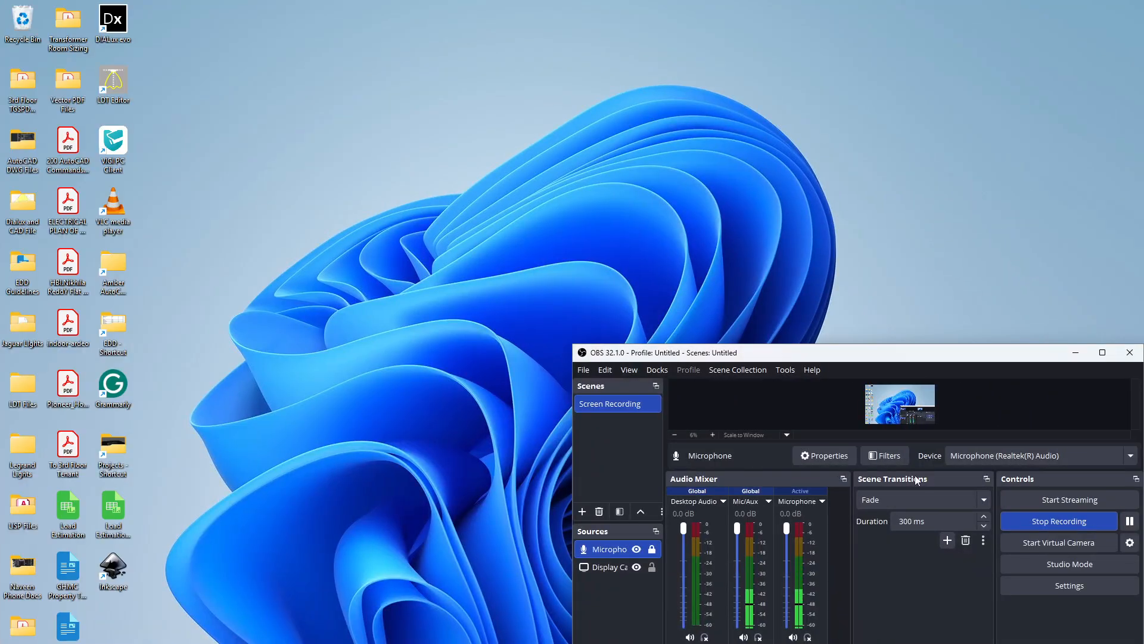
# Open the recent document Guidelines for Switchboards, Sockets etc in LibreOffice Writer and read through its height and safety guidelines.
pyautogui.press('super')
pyautogui.write('wri')
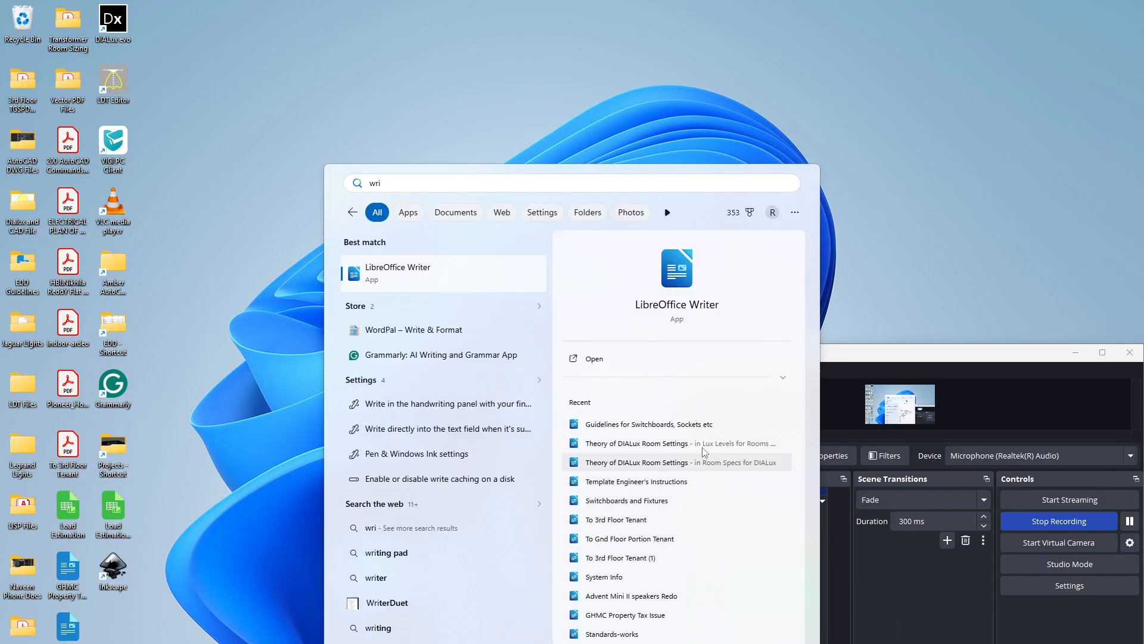
pyautogui.click(693, 424)
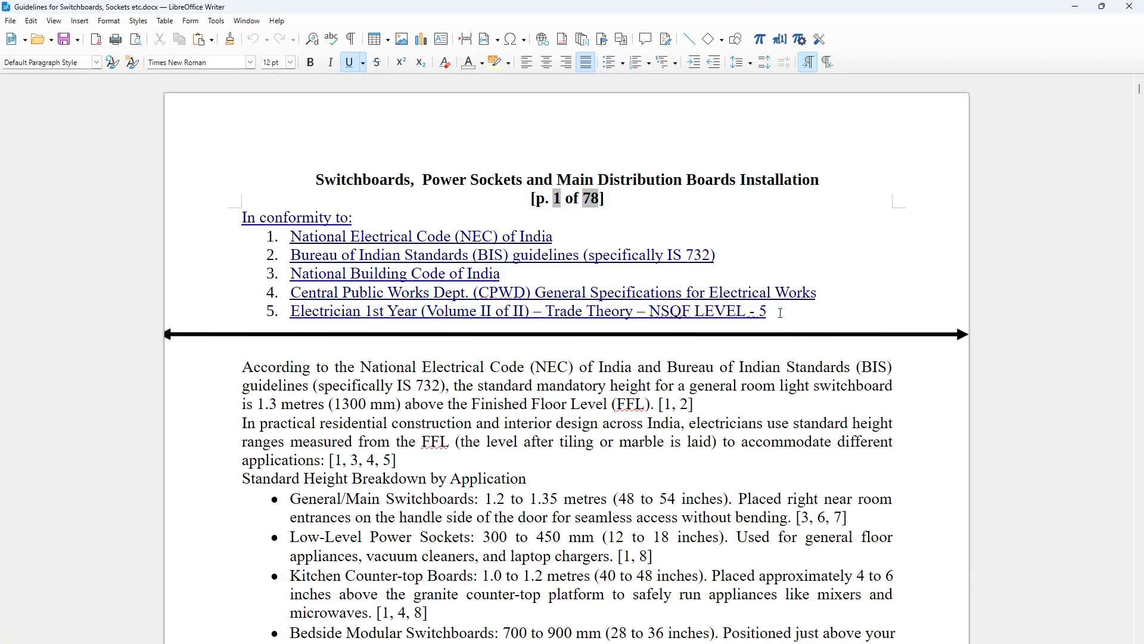
pyautogui.scroll(-20, 726, 387)
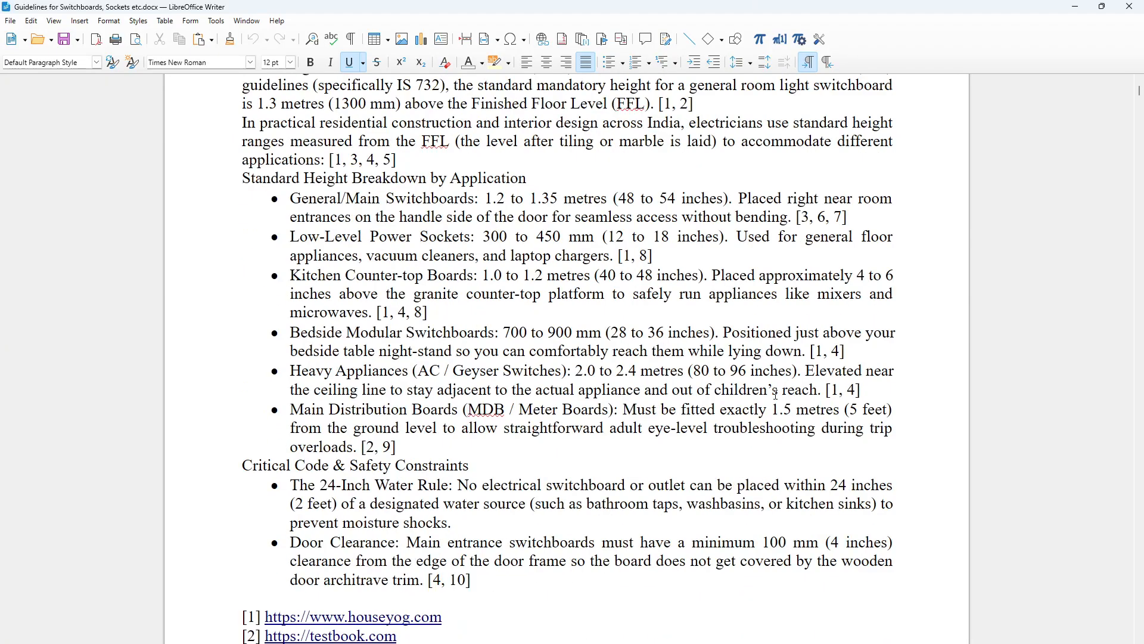
pyautogui.moveTo(1138, 115); pyautogui.dragTo(1140, 394)
# Switch past the load estimation spreadsheet to the Auro Reality Full project in DIALux evo and examine the living room and kitchen.
pyautogui.hotkey('alt', 'Tab')
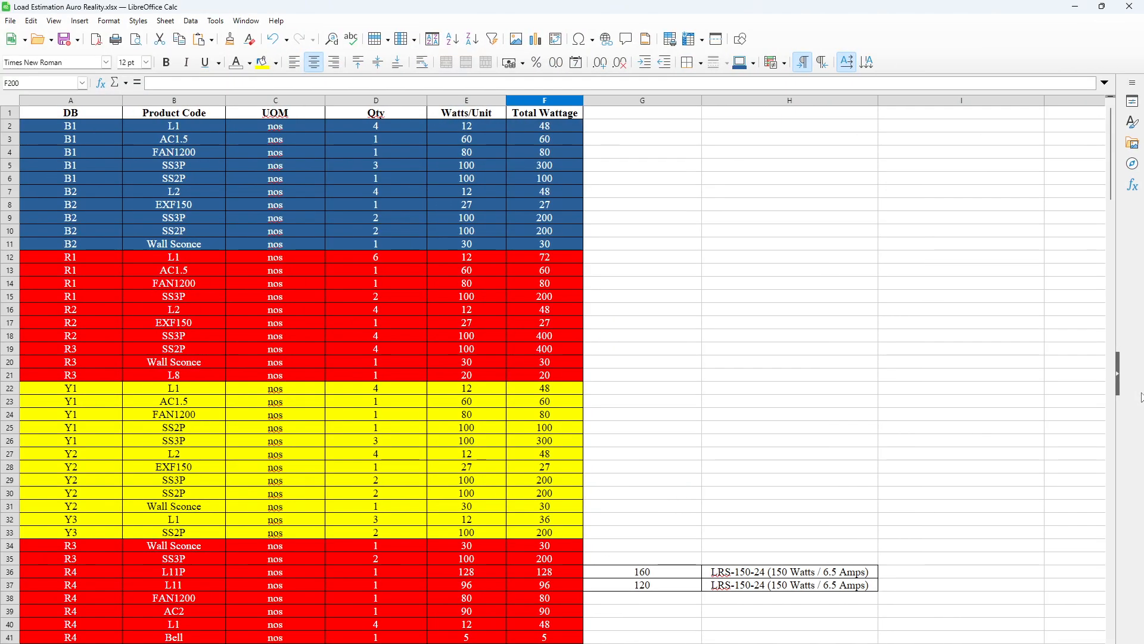
pyautogui.hotkey('alt', 'Tab')
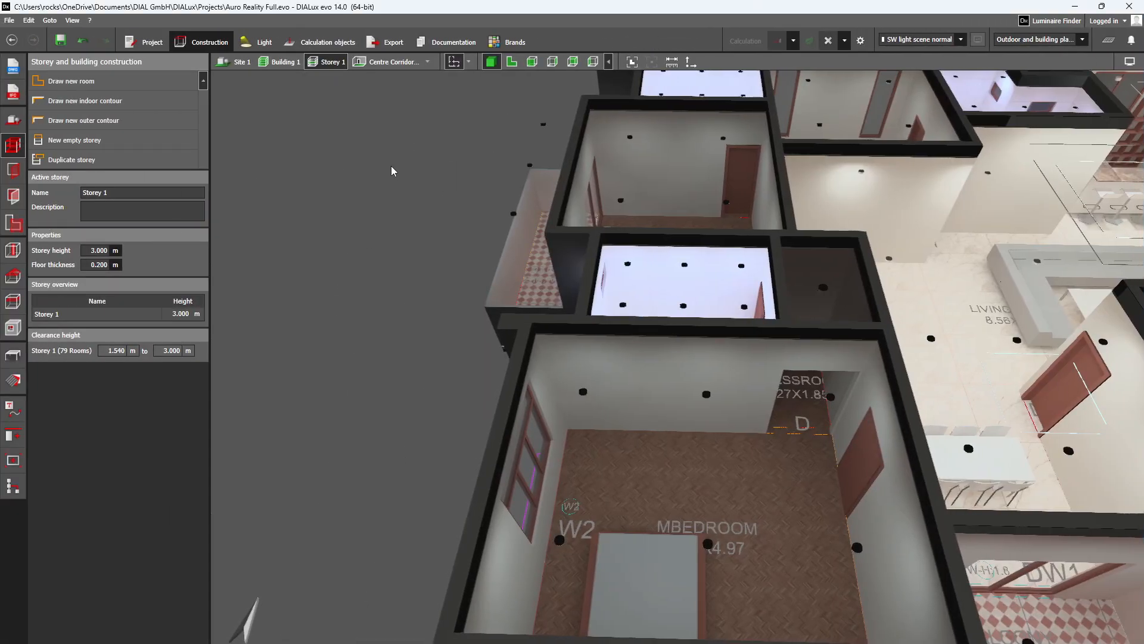
pyautogui.scroll(-2, 651, 294)
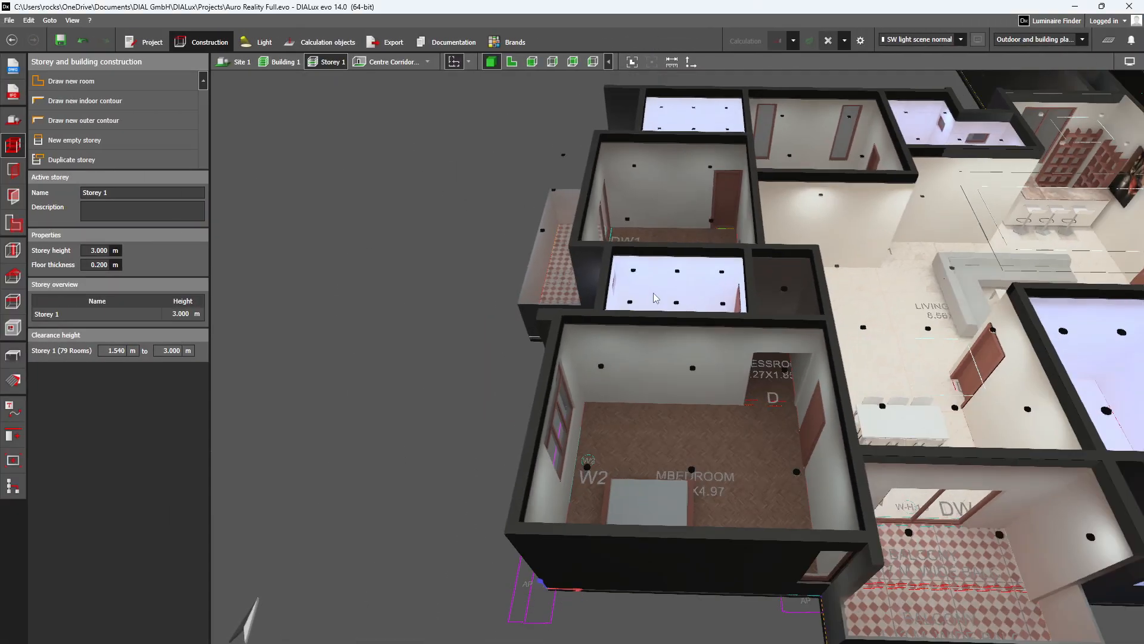
pyautogui.moveTo(652, 293); pyautogui.dragTo(763, 273, button='right')
pyautogui.moveTo(807, 261); pyautogui.dragTo(677, 287, button='middle')
pyautogui.scroll(-2, 741, 255)
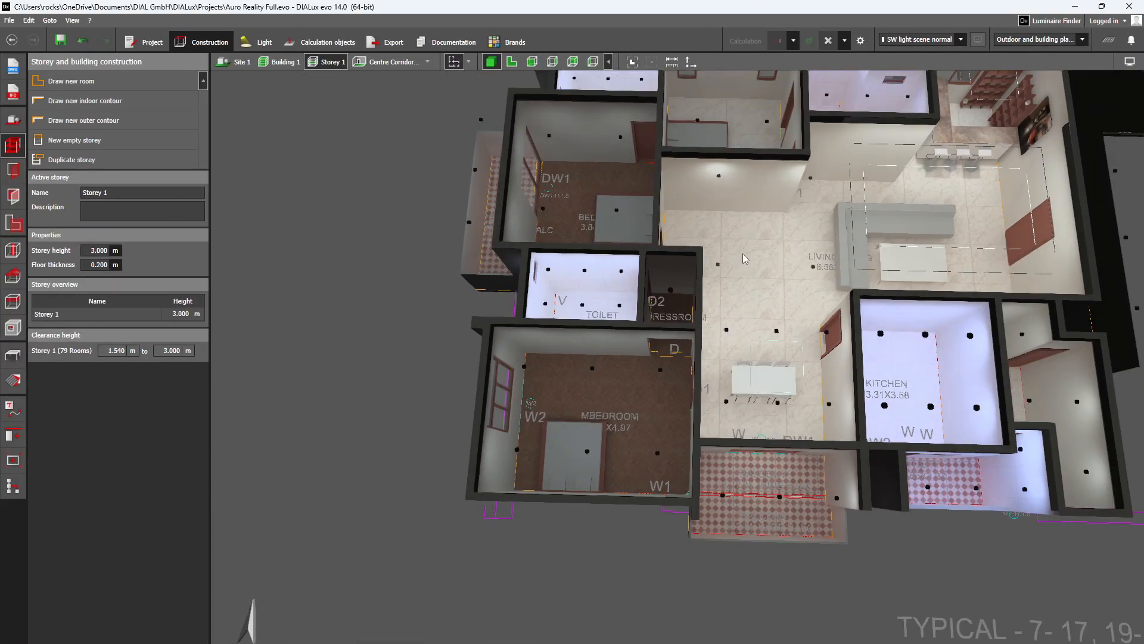
pyautogui.moveTo(741, 255); pyautogui.dragTo(681, 395, button='middle')
pyautogui.moveTo(823, 337); pyautogui.dragTo(743, 280, button='middle')
pyautogui.scroll(1, 769, 289)
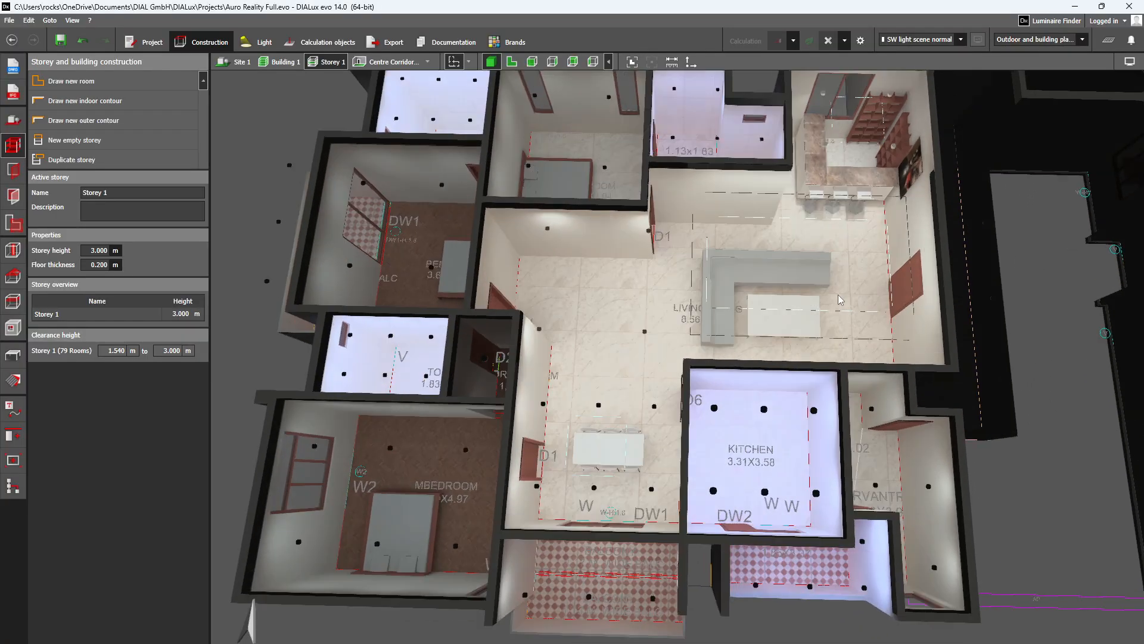
pyautogui.moveTo(814, 296); pyautogui.dragTo(855, 289, button='right')
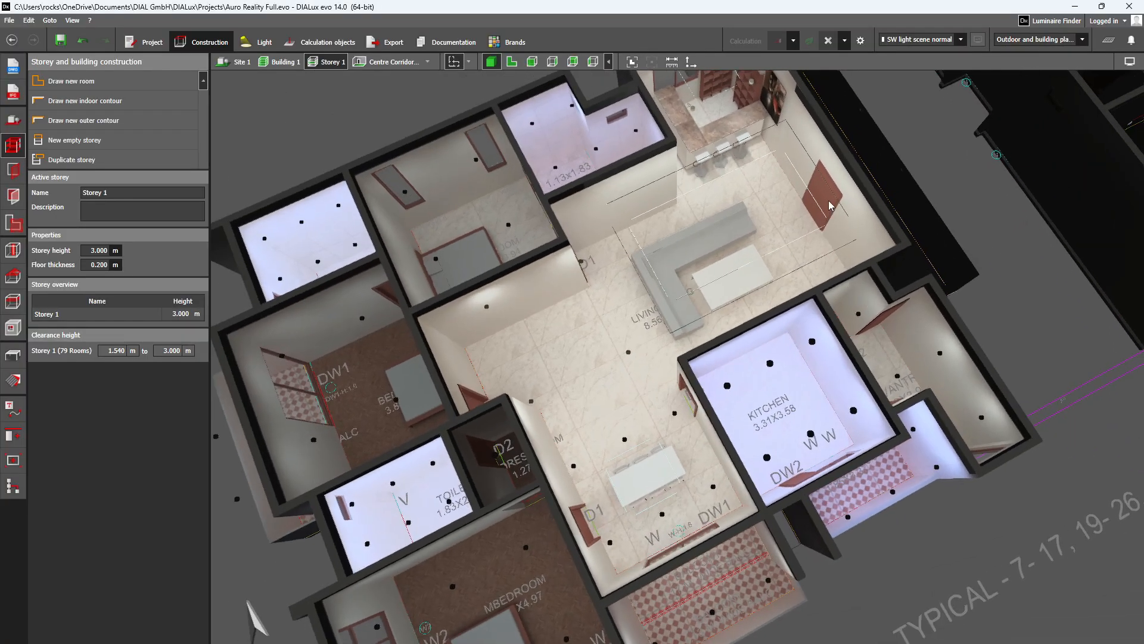
pyautogui.moveTo(769, 281); pyautogui.dragTo(855, 330, button='middle')
pyautogui.moveTo(700, 370); pyautogui.dragTo(706, 270, button='middle')
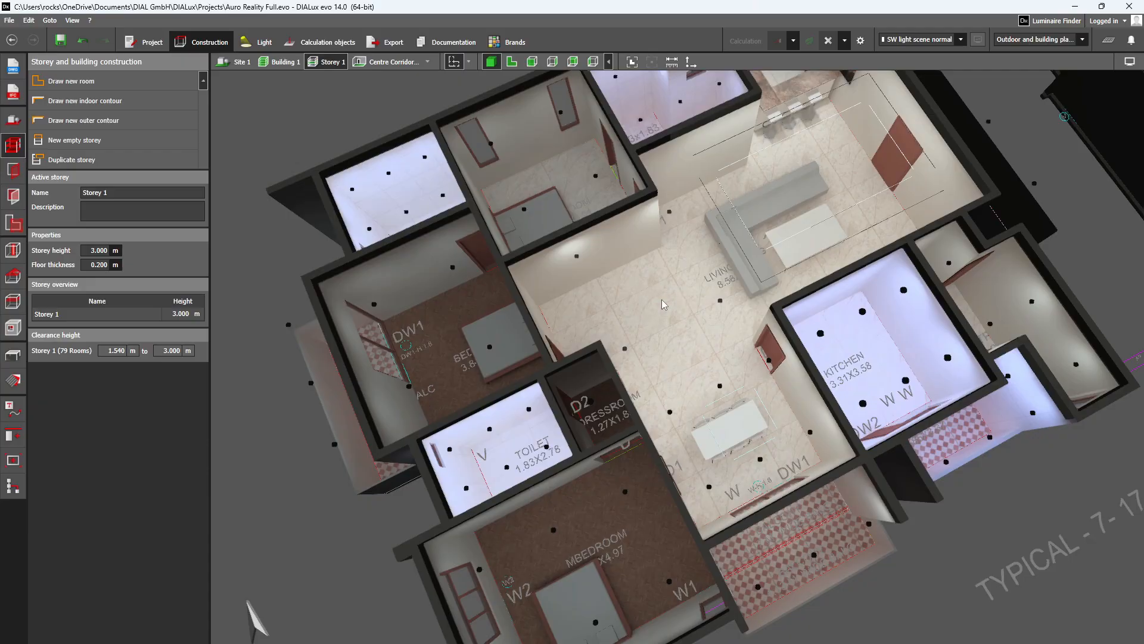
# Examine the dining area, the adjoining balcony and the master bedroom in the apartment model.
pyautogui.moveTo(734, 476); pyautogui.dragTo(708, 401, button='middle')
pyautogui.scroll(3, 749, 404)
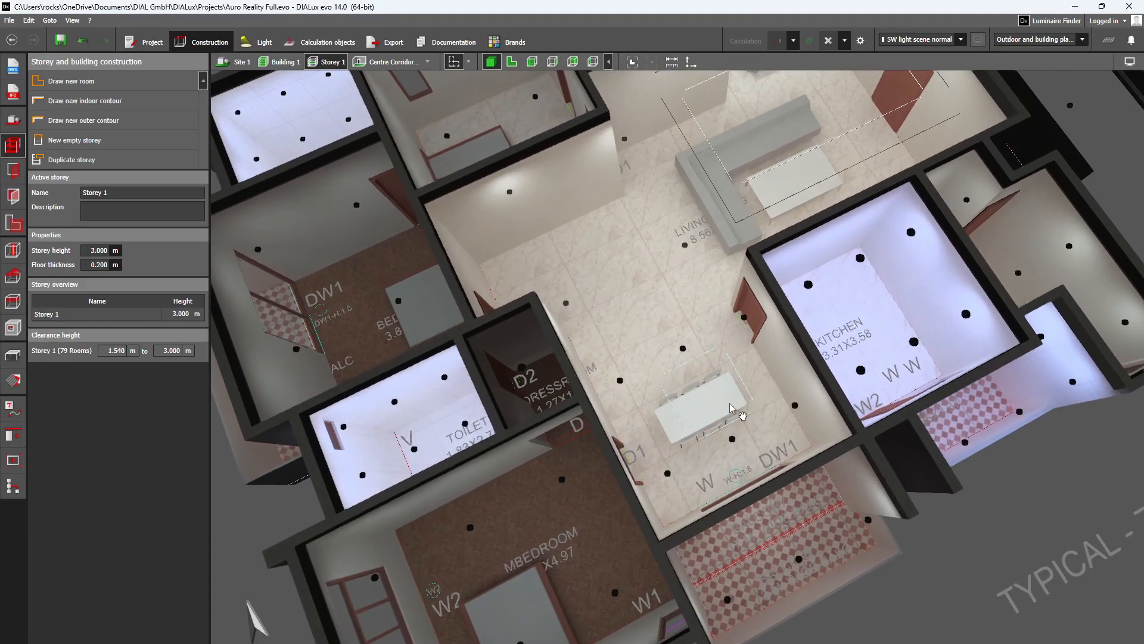
pyautogui.moveTo(822, 442); pyautogui.dragTo(775, 339, button='middle')
pyautogui.moveTo(722, 442); pyautogui.dragTo(890, 318, button='middle')
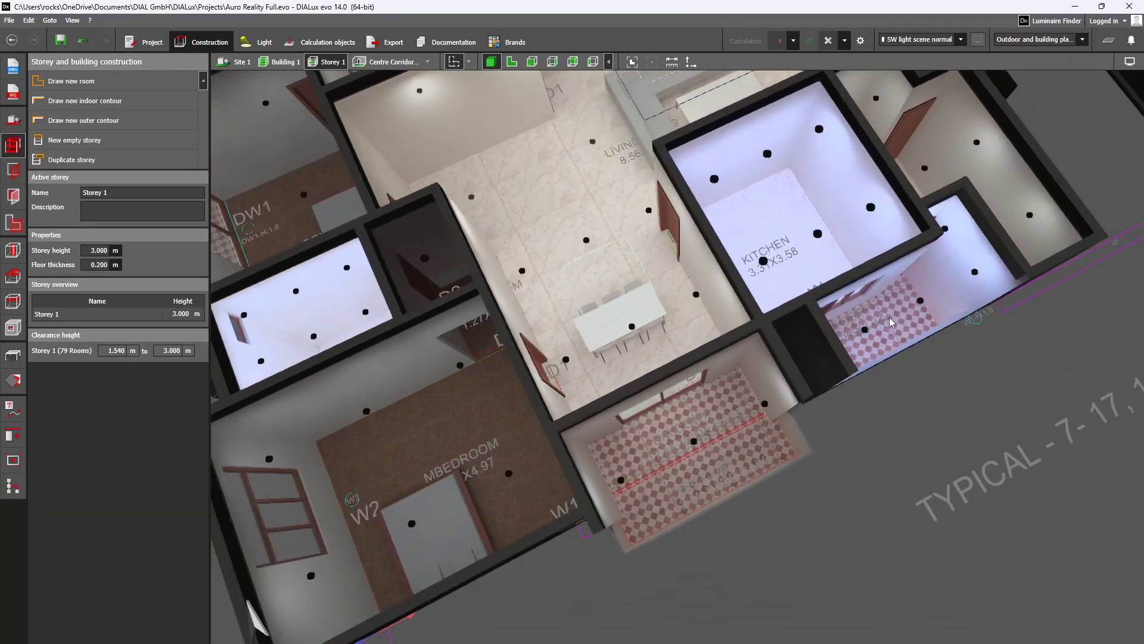
pyautogui.moveTo(709, 430); pyautogui.dragTo(734, 310, button='middle')
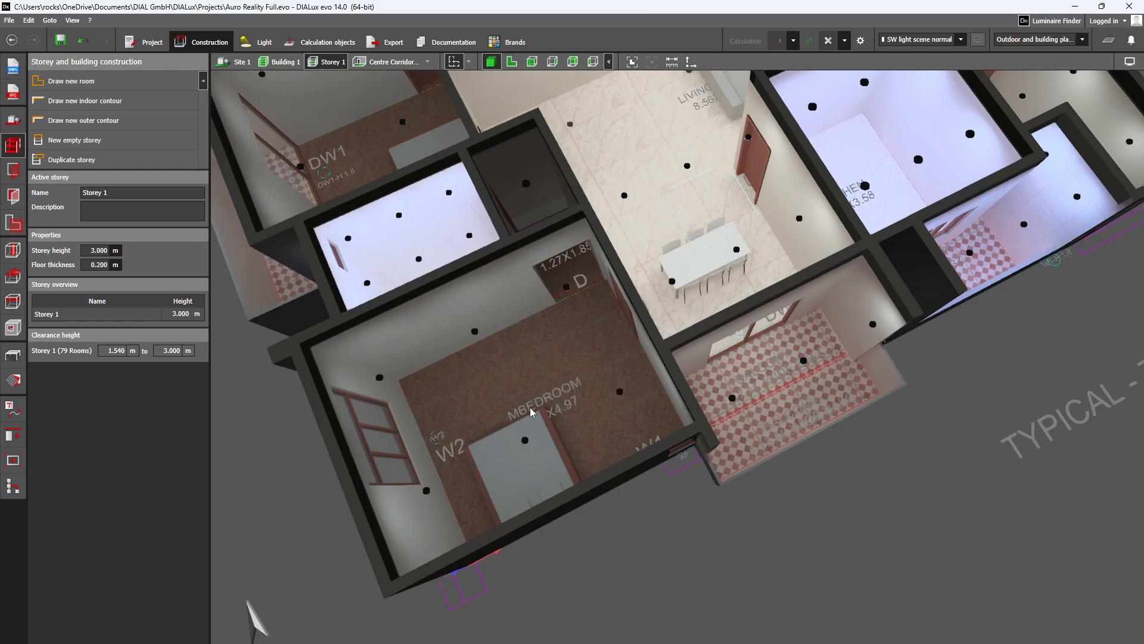
pyautogui.moveTo(533, 413); pyautogui.dragTo(745, 428, button='middle')
pyautogui.scroll(2, 703, 364)
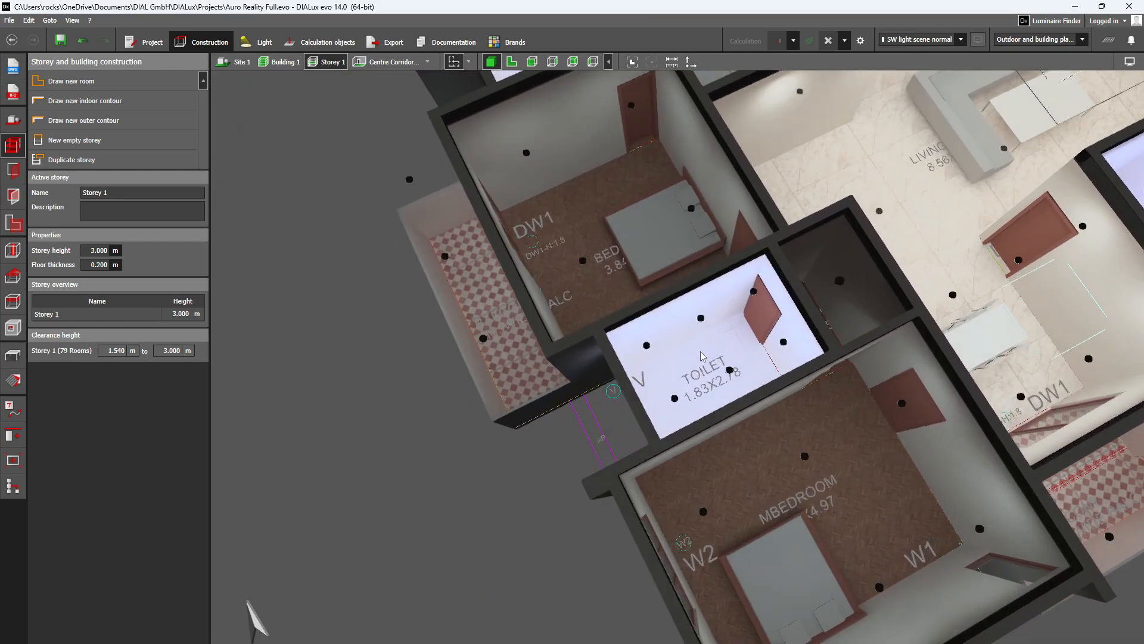
# Examine the toilets, the dressing room and the other two bedrooms with their ceiling light positions.
pyautogui.moveTo(782, 344); pyautogui.dragTo(665, 475, button='middle')
pyautogui.scroll(1, 718, 427)
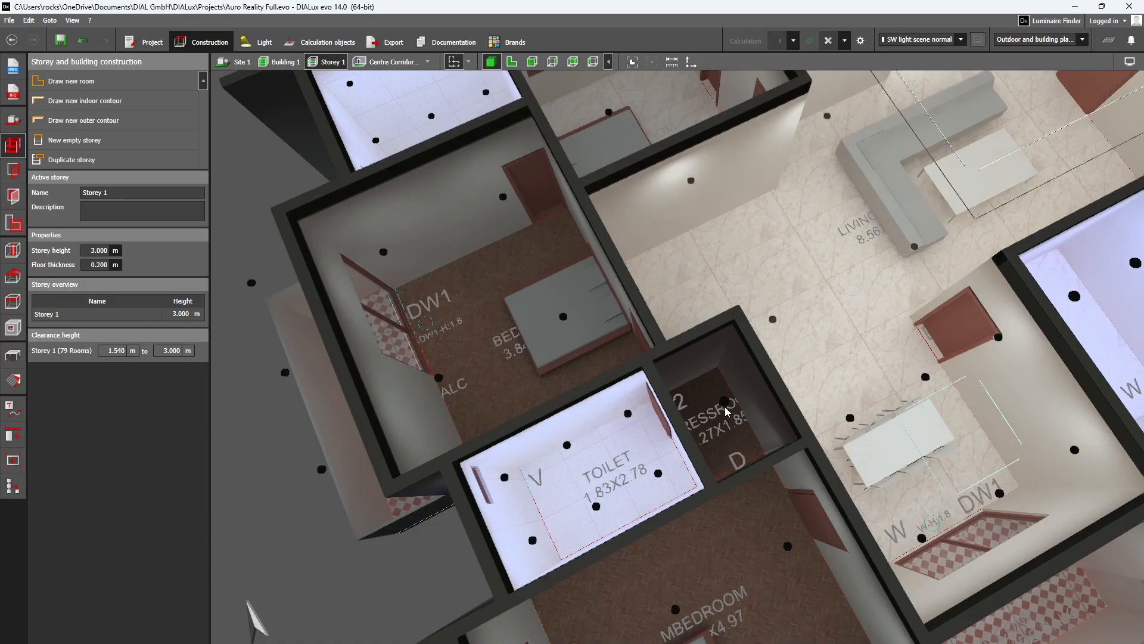
pyautogui.moveTo(604, 453); pyautogui.dragTo(883, 462, button='middle')
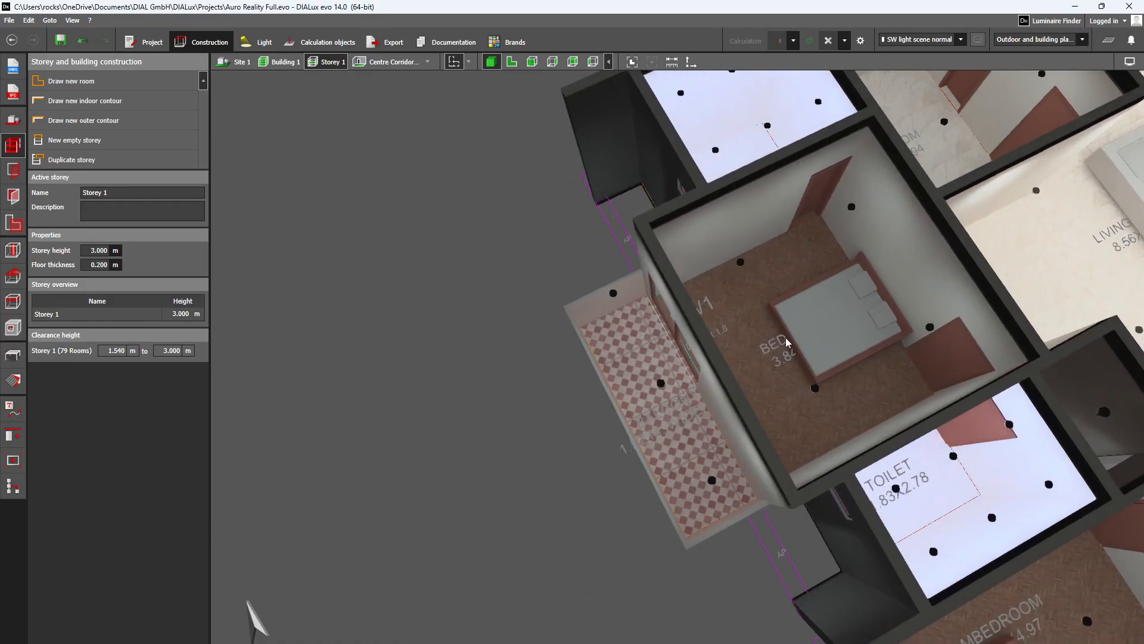
pyautogui.moveTo(672, 424); pyautogui.dragTo(607, 635, button='middle')
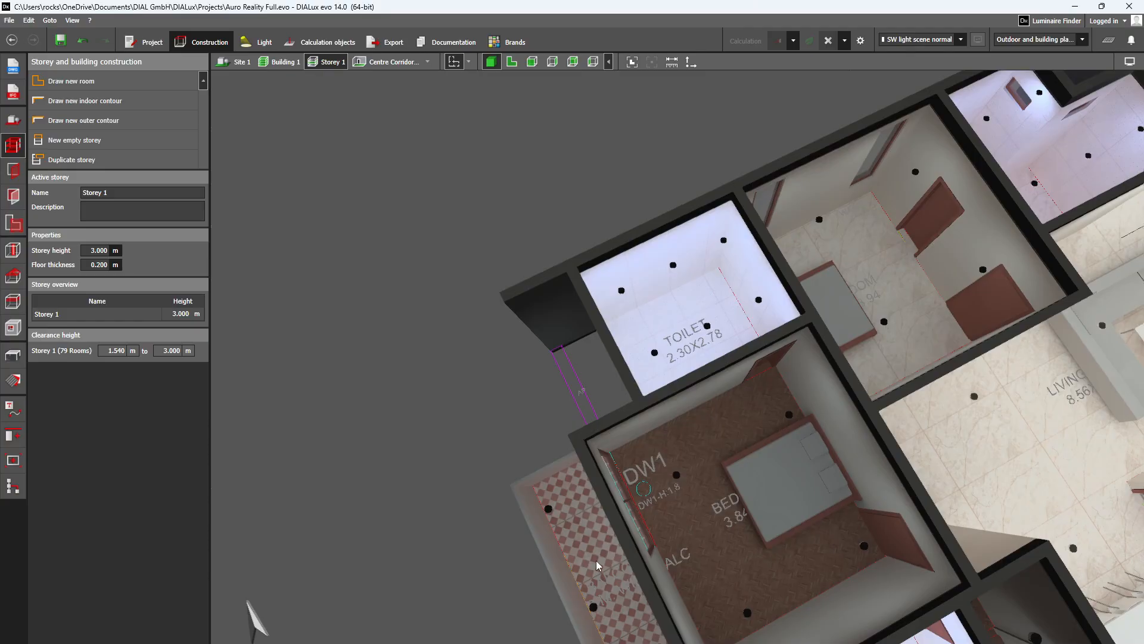
pyautogui.moveTo(700, 362); pyautogui.dragTo(597, 479, button='middle')
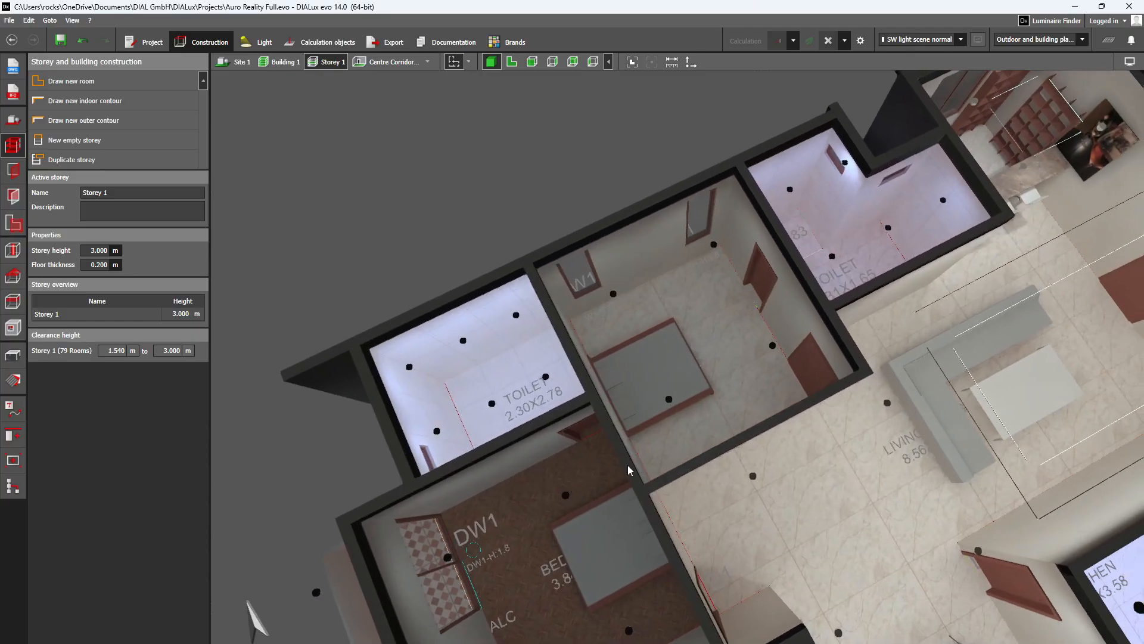
pyautogui.moveTo(887, 434); pyautogui.dragTo(746, 362, button='middle')
pyautogui.moveTo(818, 399); pyautogui.dragTo(646, 391, button='middle')
pyautogui.moveTo(645, 391); pyautogui.dragTo(602, 374, button='right')
pyautogui.moveTo(593, 468); pyautogui.dragTo(698, 342, button='middle')
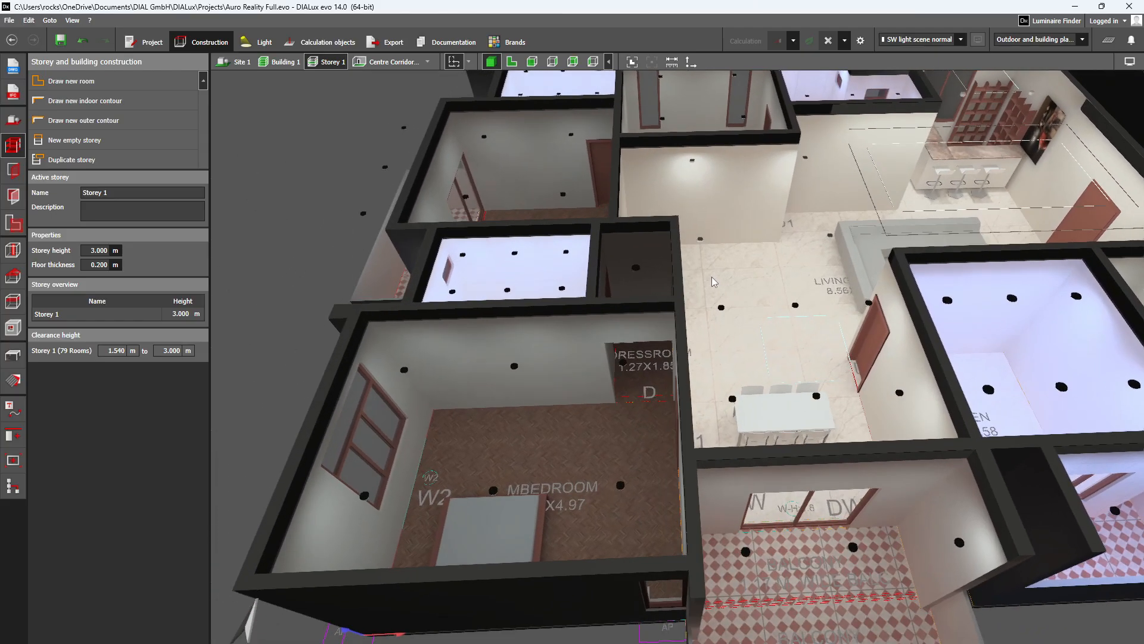
# Examine the overall apartment layout, from the master bedroom across the living room to the kitchen and utility areas.
pyautogui.scroll(-1, 698, 342)
pyautogui.moveTo(747, 260); pyautogui.dragTo(736, 285, button='right')
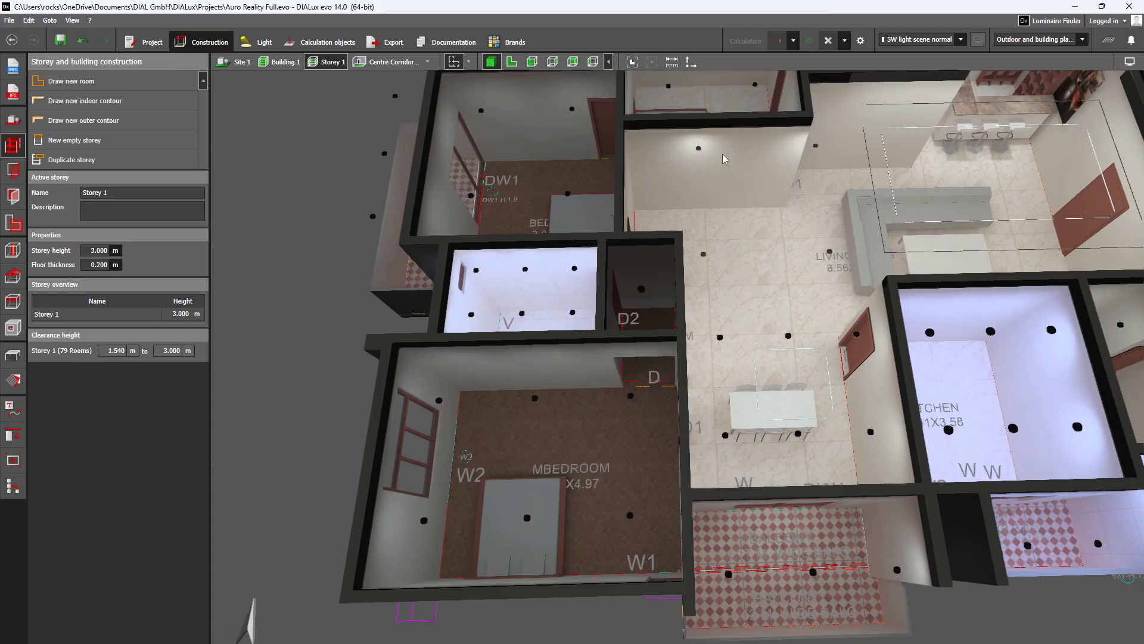
pyautogui.moveTo(794, 368); pyautogui.dragTo(658, 436, button='middle')
pyautogui.moveTo(861, 174); pyautogui.dragTo(929, 317, button='middle')
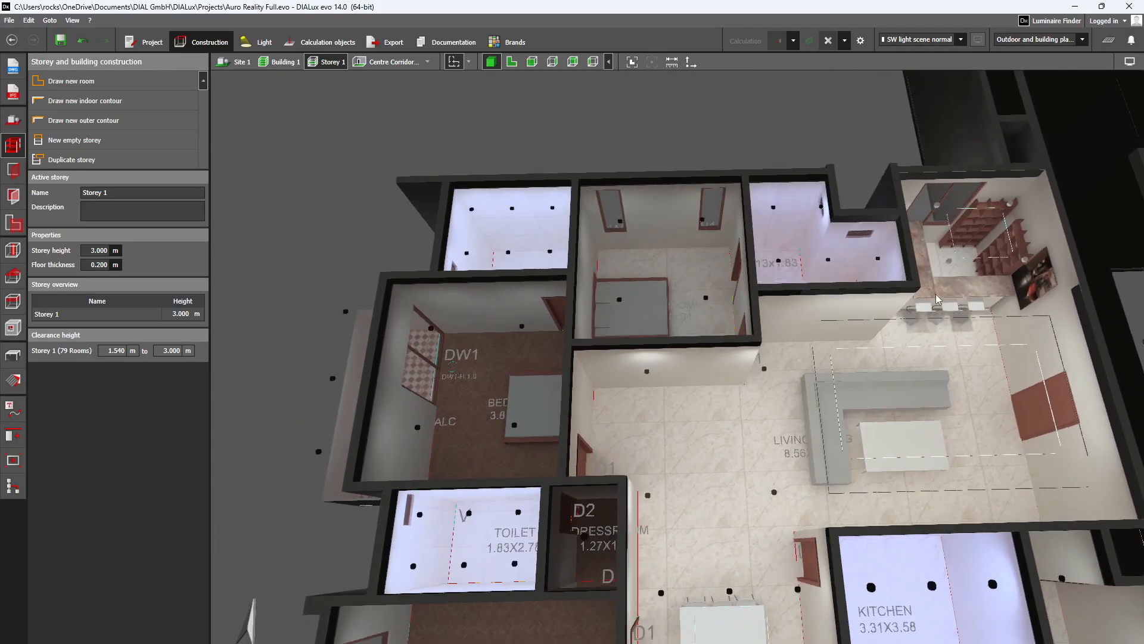
pyautogui.moveTo(840, 479); pyautogui.dragTo(785, 352, button='middle')
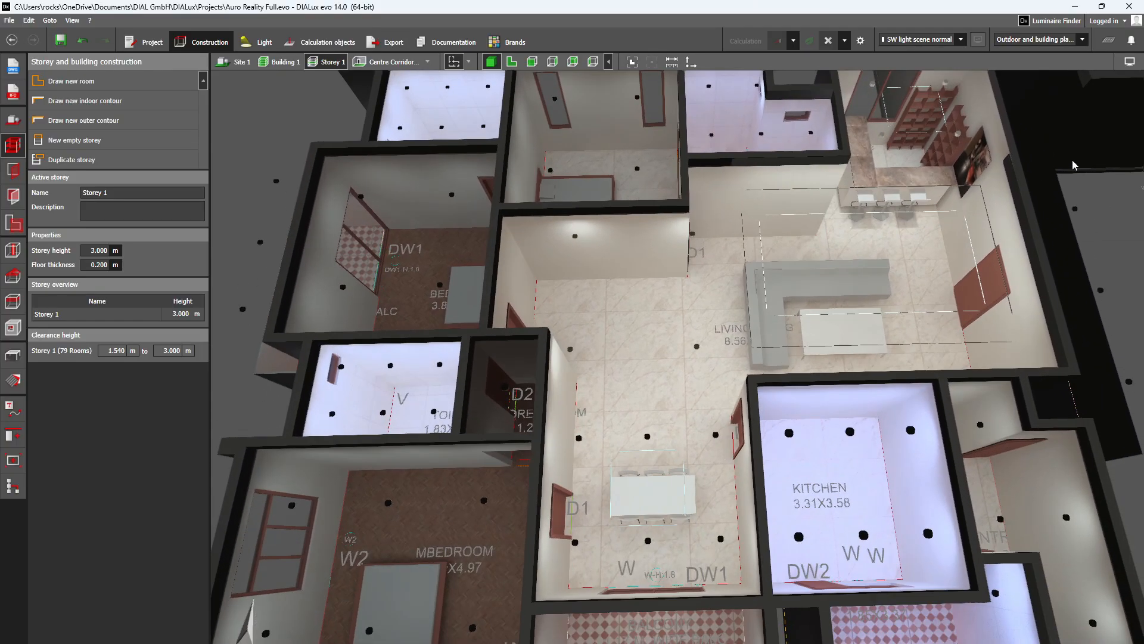
pyautogui.moveTo(753, 482); pyautogui.dragTo(1008, 330, button='middle')
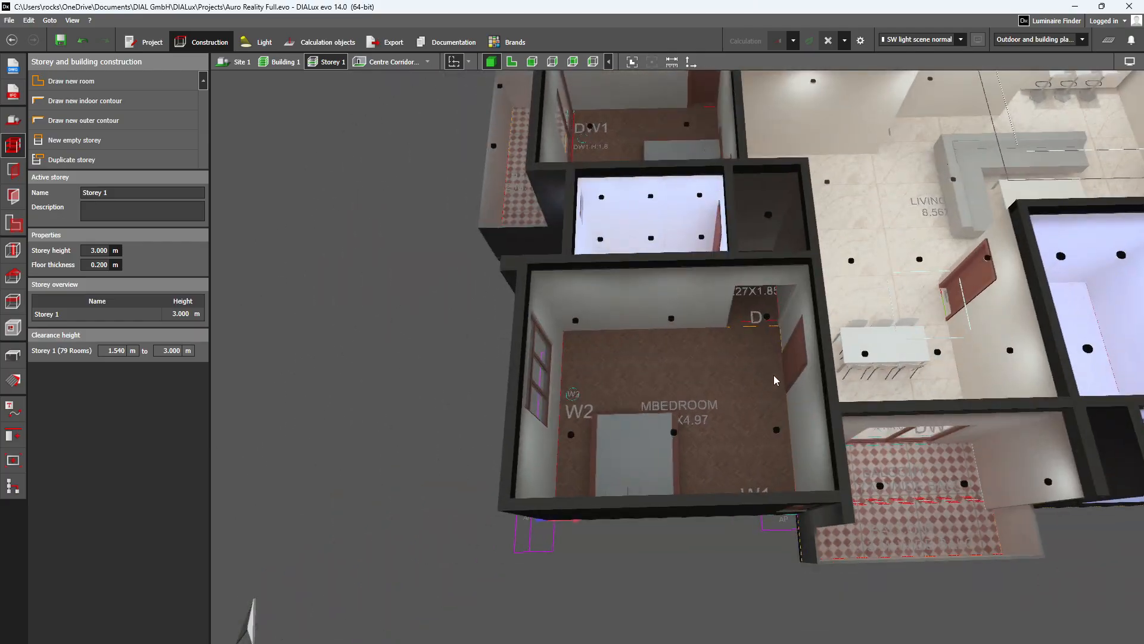
pyautogui.moveTo(773, 375); pyautogui.dragTo(657, 427, button='middle')
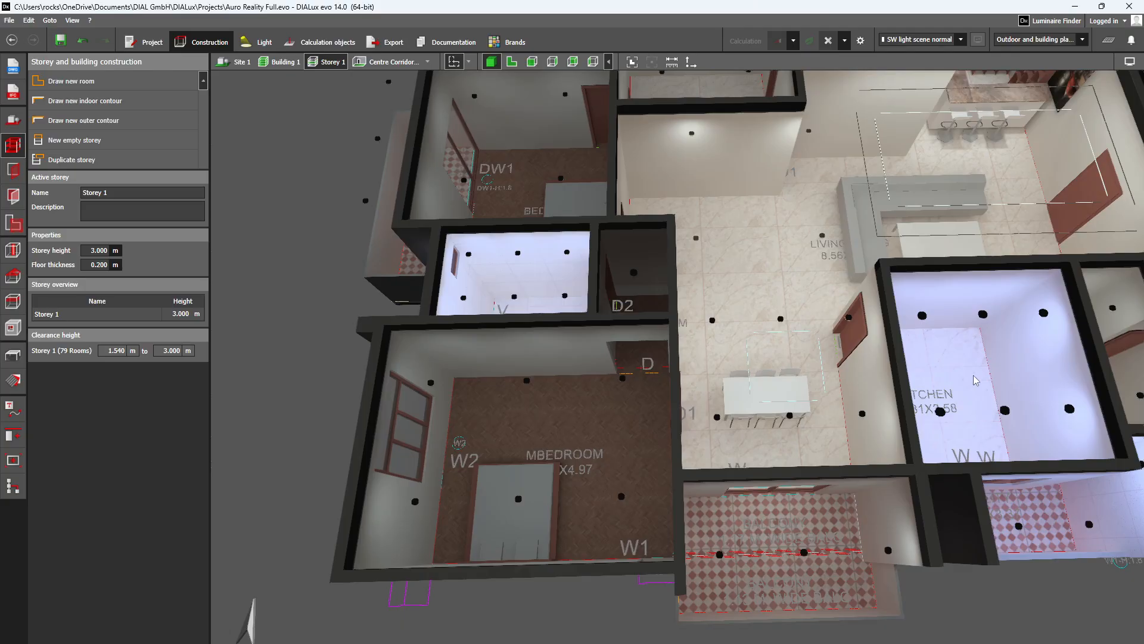
pyautogui.moveTo(766, 270); pyautogui.dragTo(764, 446, button='middle')
pyautogui.moveTo(579, 364); pyautogui.dragTo(702, 381, button='middle')
pyautogui.moveTo(677, 386)
pyautogui.mouseDown(button='right')
pyautogui.moveTo(757, 382)
pyautogui.moveTo(659, 379)
pyautogui.mouseUp(button='right')
pyautogui.moveTo(905, 458); pyautogui.dragTo(786, 353, button='middle')
pyautogui.scroll(-5, 787, 357)
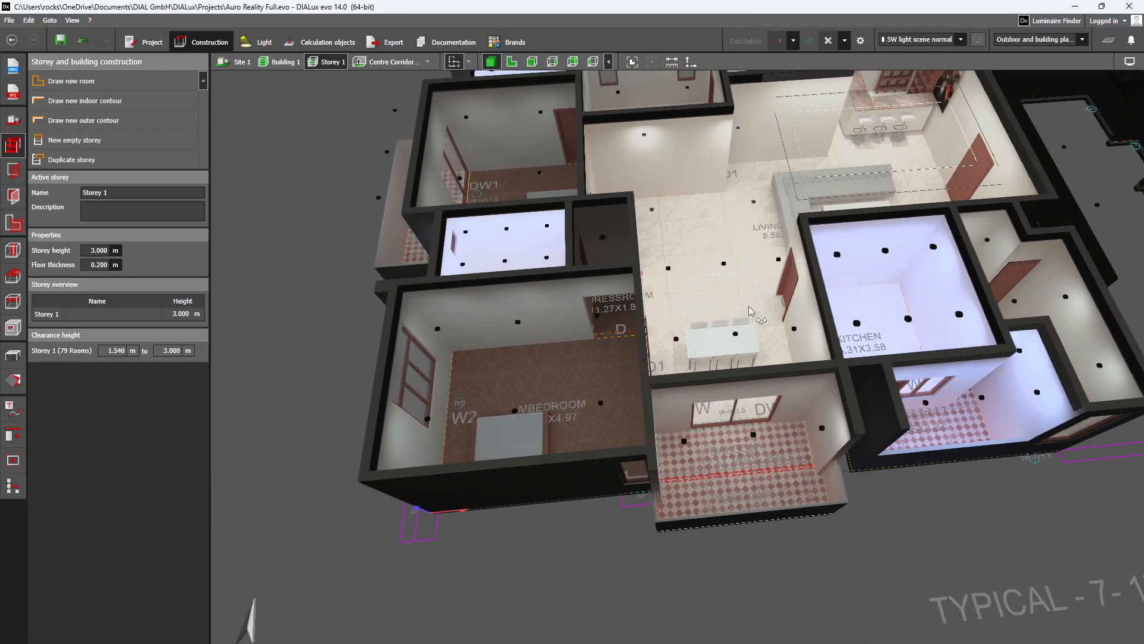
pyautogui.moveTo(749, 306); pyautogui.dragTo(791, 440, button='middle')
pyautogui.moveTo(720, 389); pyautogui.dragTo(723, 385, button='middle')
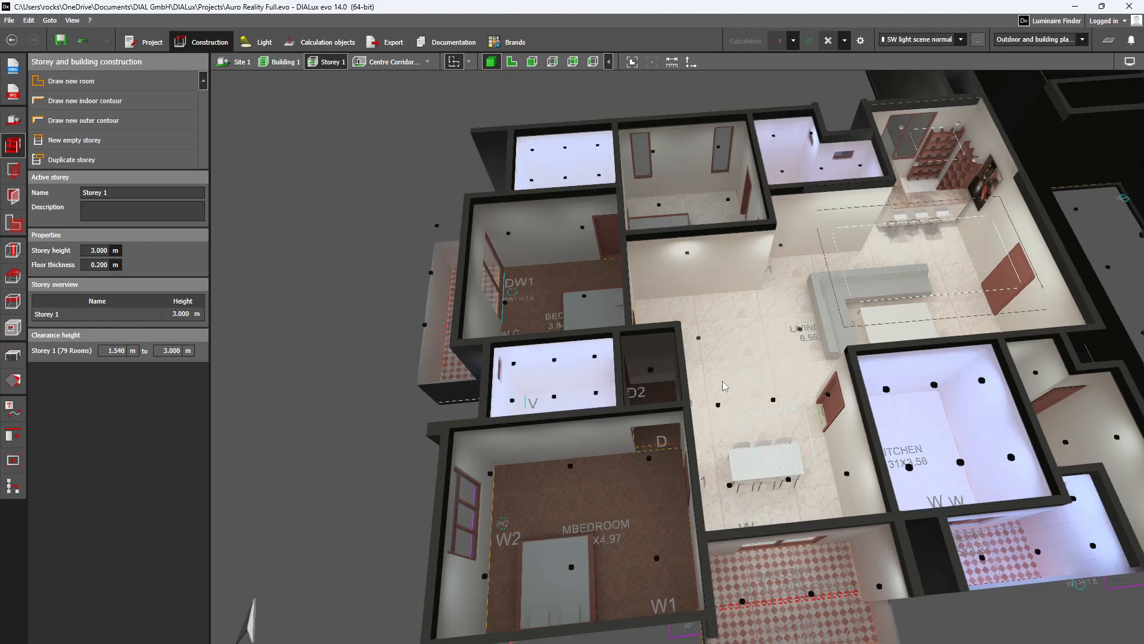
# Inspect the master bedroom closely, including its bed, window, doors and light positions, and compare it with the surrounding rooms.
pyautogui.scroll(3, 537, 507)
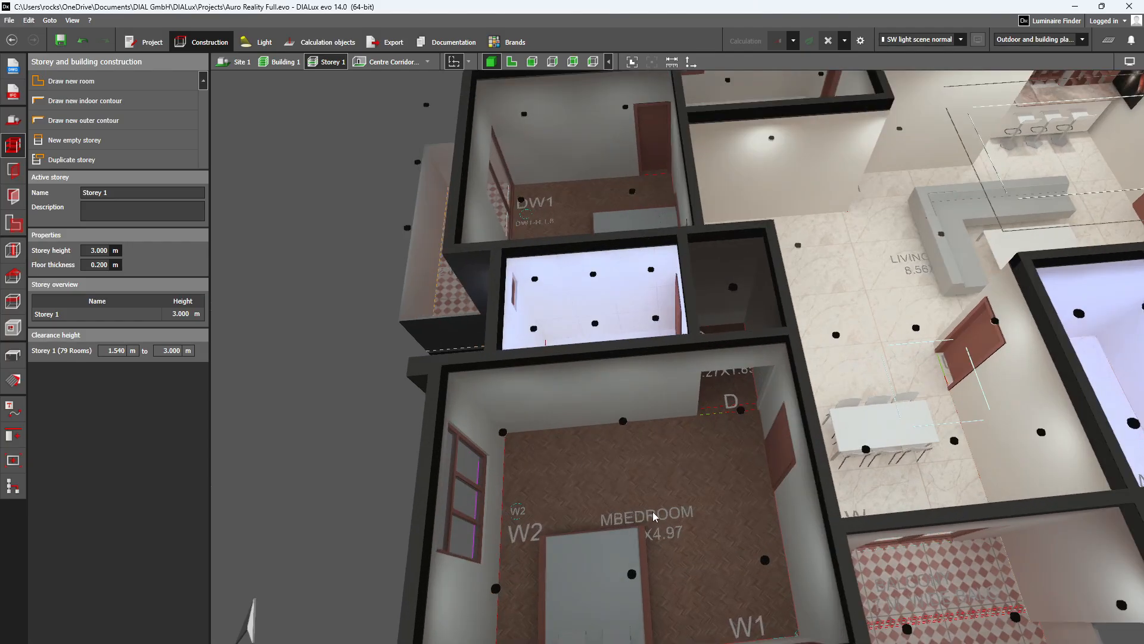
pyautogui.scroll(3, 656, 515)
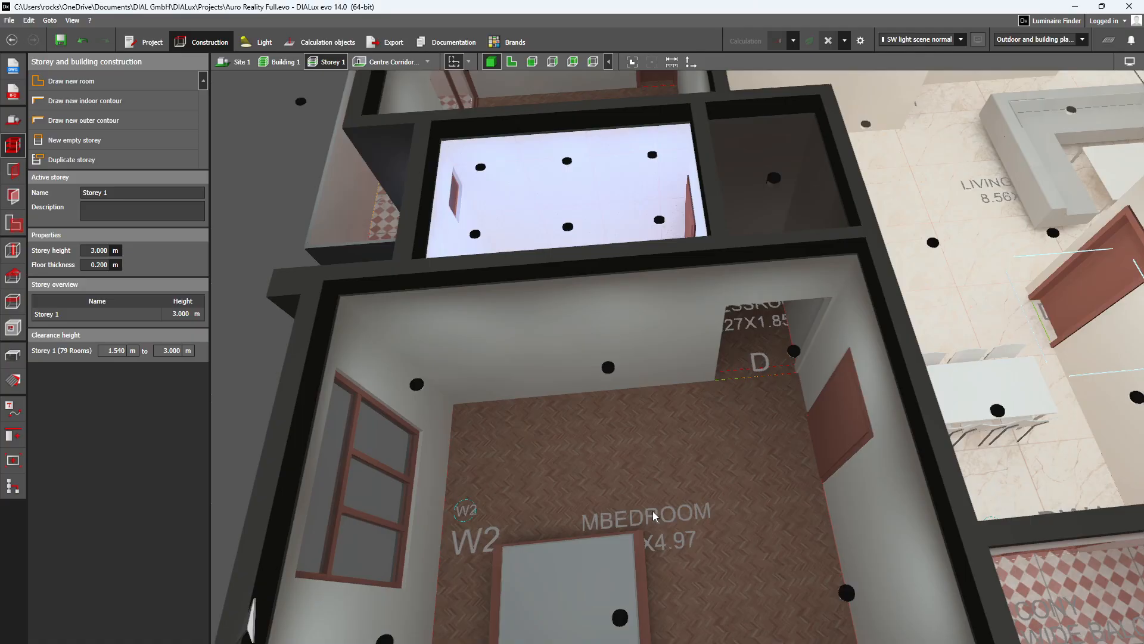
pyautogui.scroll(-3, 527, 411)
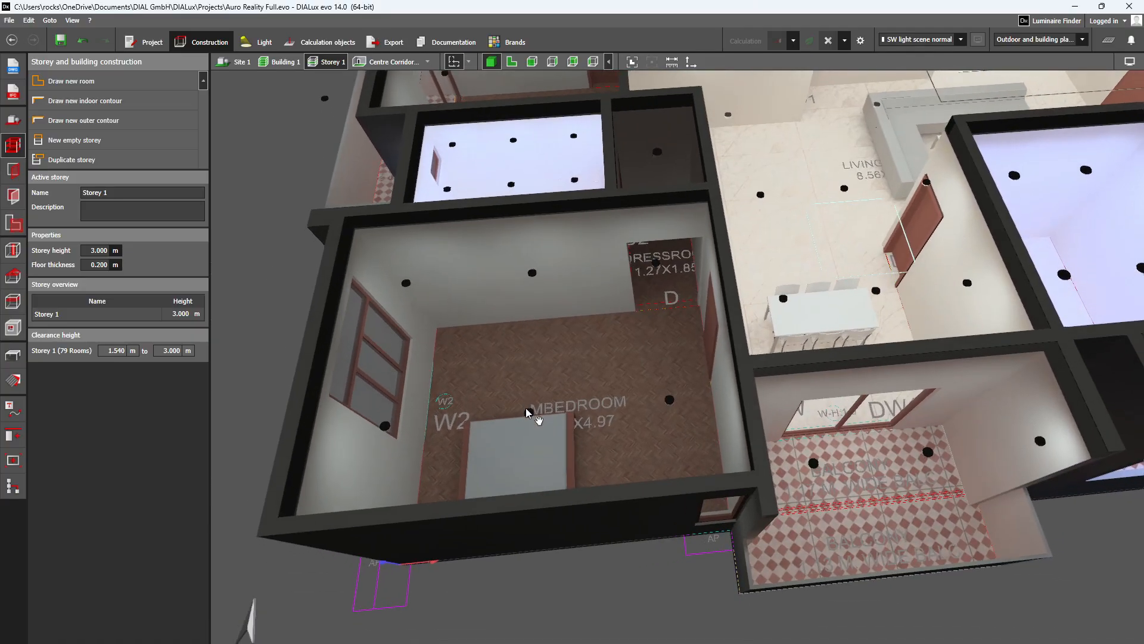
pyautogui.scroll(-3, 552, 452)
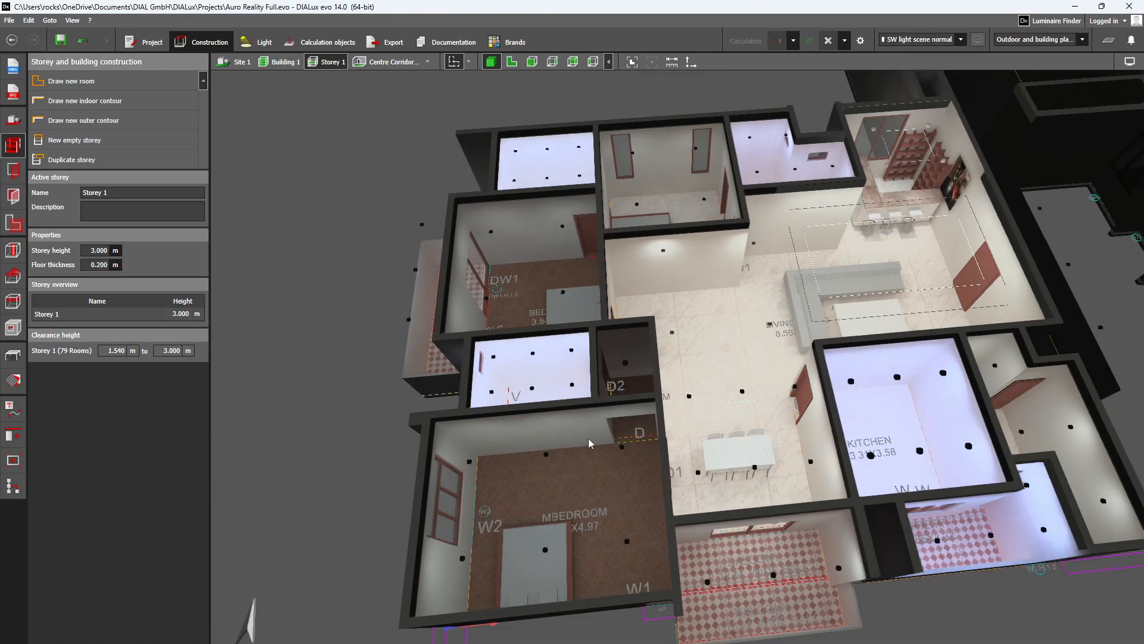
pyautogui.moveTo(692, 379); pyautogui.dragTo(700, 399)
pyautogui.scroll(-2, 728, 388)
pyautogui.moveTo(728, 388); pyautogui.dragTo(734, 431, button='middle')
pyautogui.moveTo(732, 432); pyautogui.dragTo(761, 388)
pyautogui.moveTo(685, 434); pyautogui.dragTo(767, 360, button='middle')
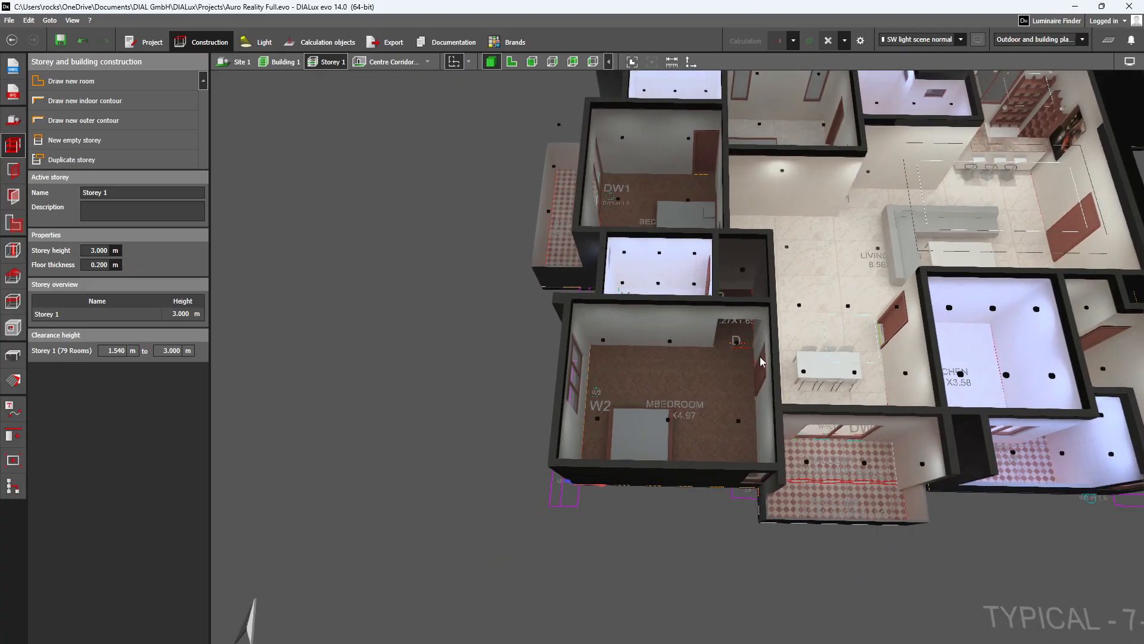
pyautogui.scroll(3, 747, 363)
pyautogui.moveTo(694, 391); pyautogui.dragTo(749, 373)
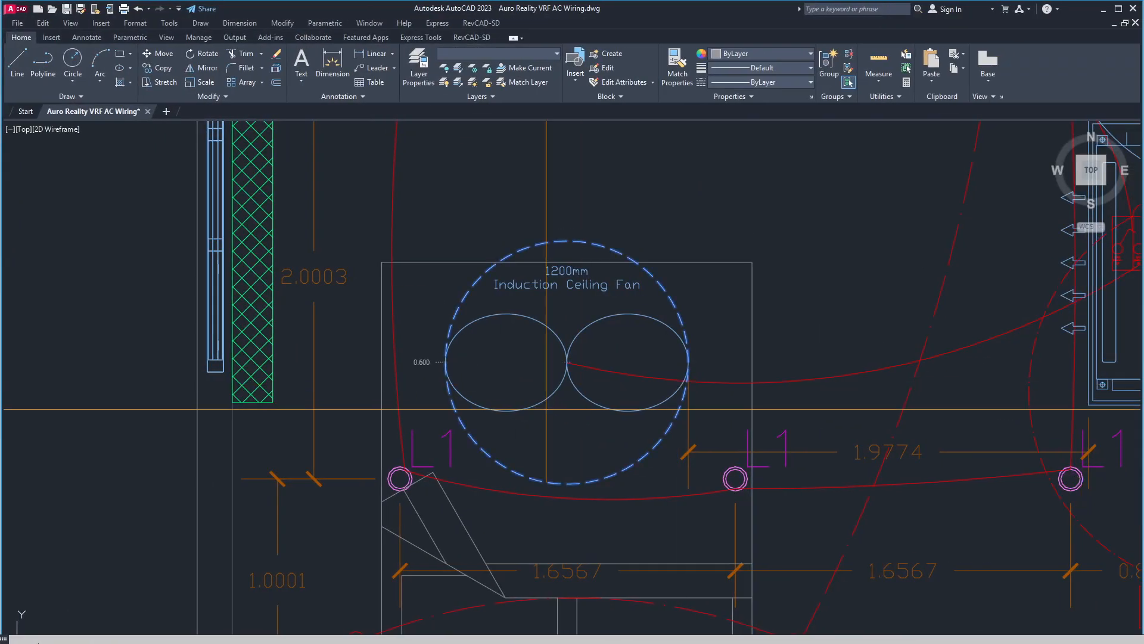
# Switch to the Auro Reality VRF AC Wiring drawing in AutoCAD, view all floor plans and legends, and clear the current selection.
pyautogui.scroll(-5, 778, 355)
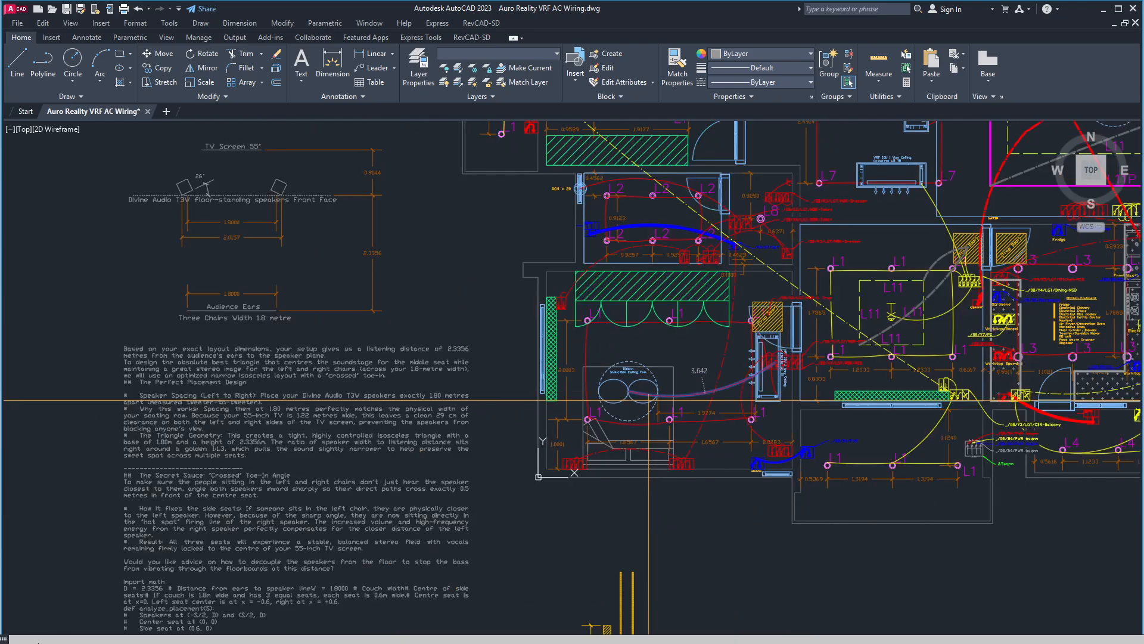
pyautogui.scroll(-5, 743, 363)
pyautogui.moveTo(859, 338); pyautogui.dragTo(657, 466, button='middle')
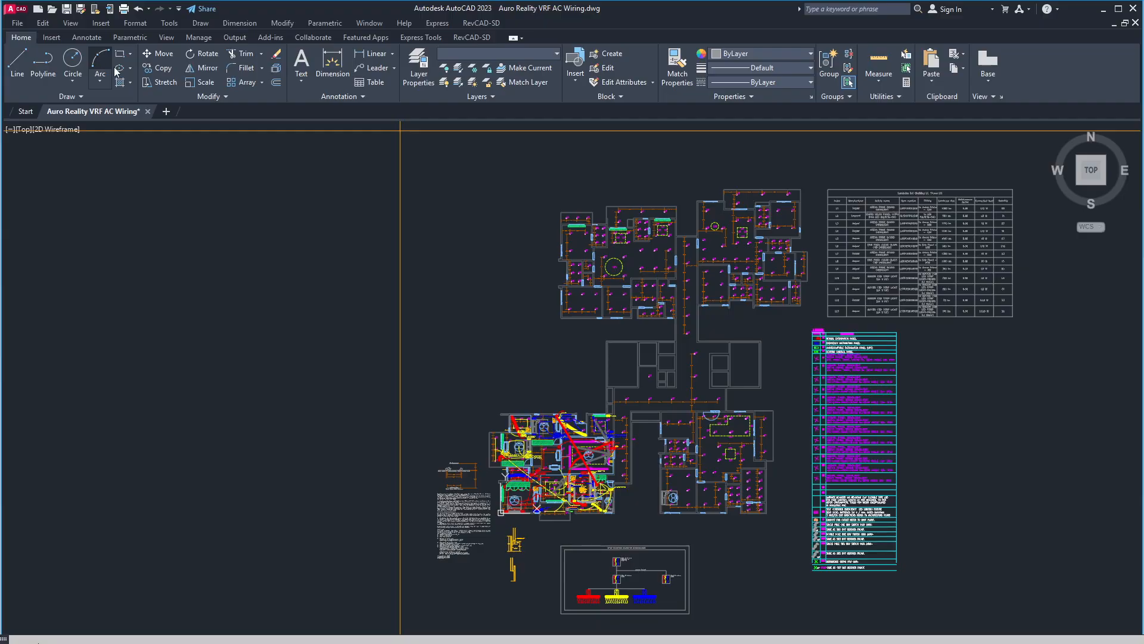
pyautogui.press('Escape')
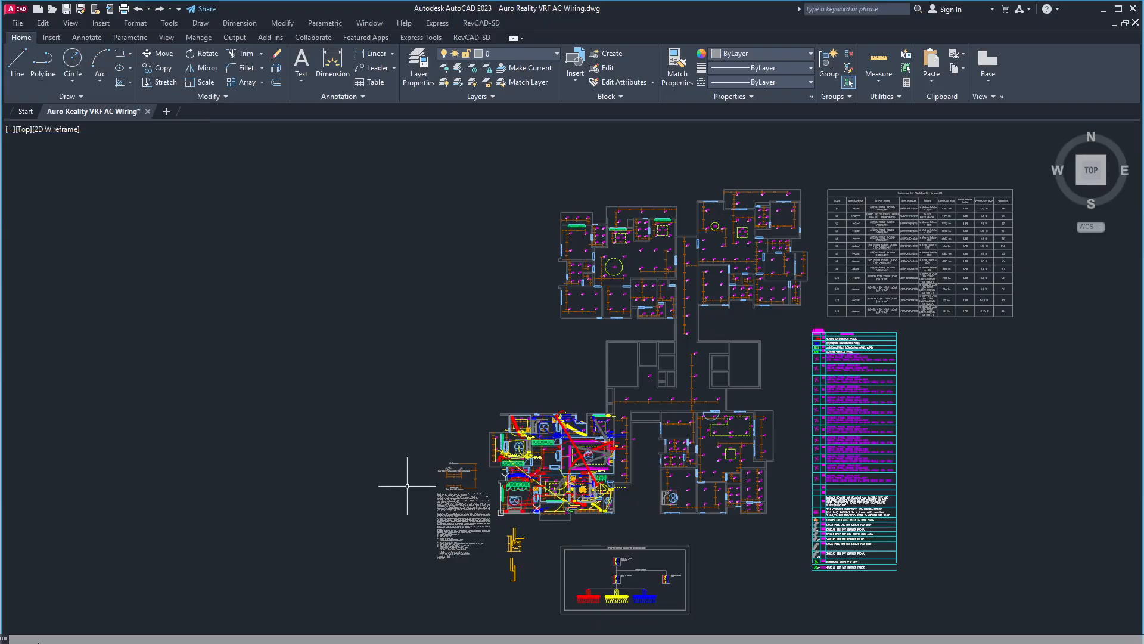
# Examine the overall floor plans, comparing the wired apartment with the neighbouring units and their lighting layouts.
pyautogui.scroll(4, 539, 449)
pyautogui.moveTo(539, 449); pyautogui.dragTo(359, 287, button='middle')
pyautogui.scroll(-4, 452, 288)
pyautogui.moveTo(451, 325); pyautogui.dragTo(483, 482, button='middle')
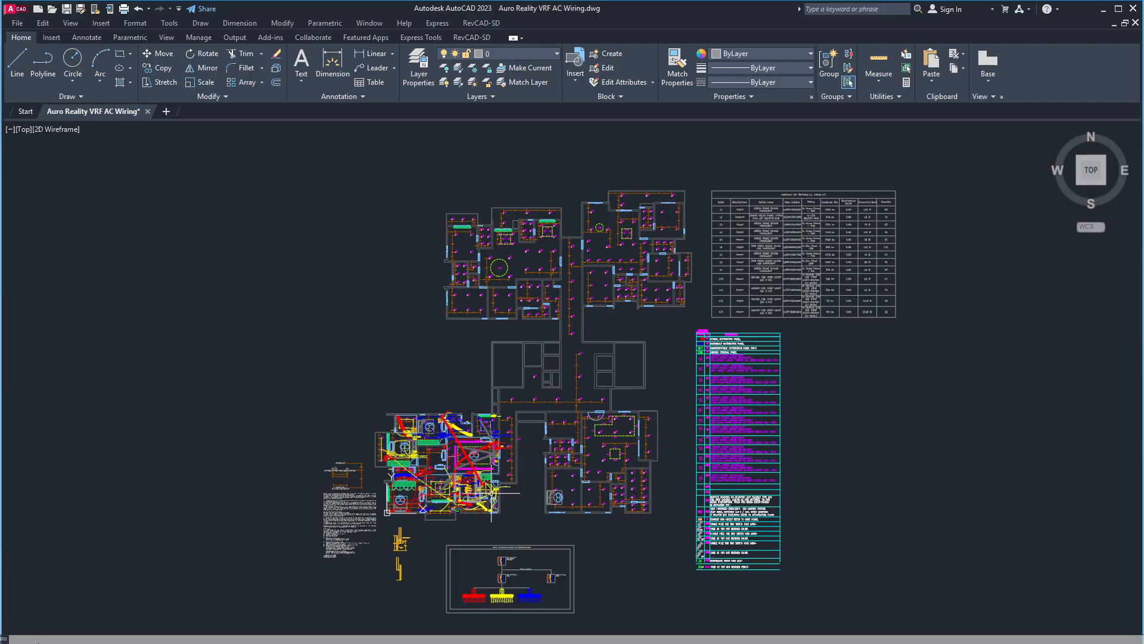
pyautogui.scroll(6, 540, 298)
pyautogui.scroll(-6, 495, 251)
pyautogui.scroll(2, 532, 353)
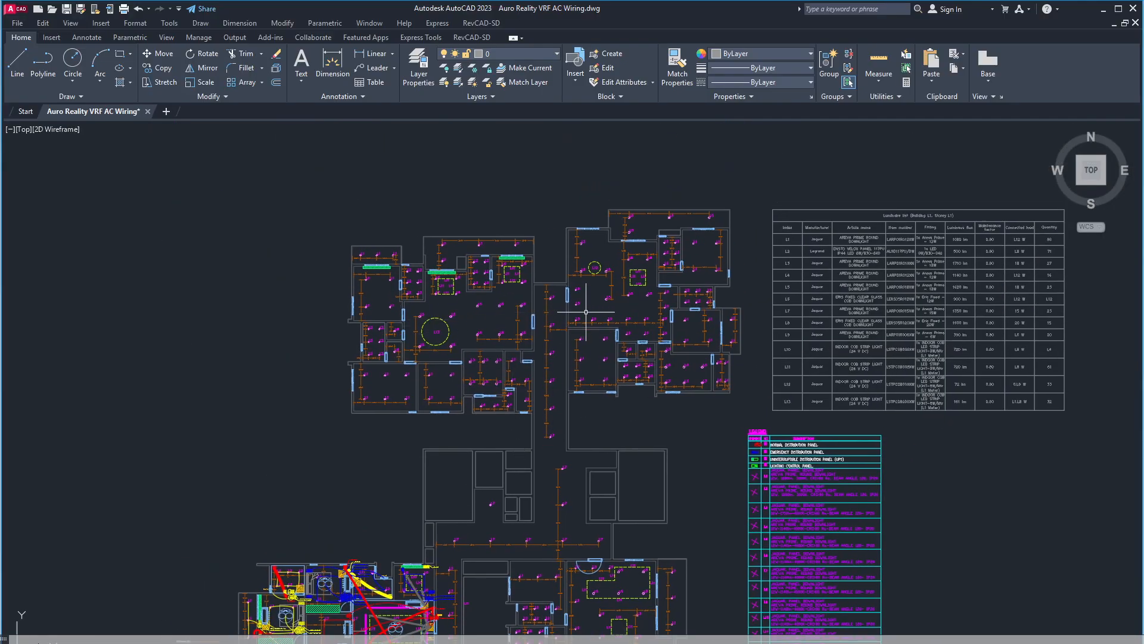
pyautogui.moveTo(625, 452); pyautogui.dragTo(621, 312, button='middle')
pyautogui.moveTo(538, 534); pyautogui.dragTo(617, 370, button='middle')
# Read through the Luminaire list table, checking each fitting's article name, item number, luminous flux, connected load and quantity.
pyautogui.moveTo(704, 268)
pyautogui.mouseDown(button='middle')
pyautogui.moveTo(512, 525)
pyautogui.moveTo(370, 639)
pyautogui.mouseUp(button='middle')
pyautogui.scroll(6, 729, 429)
pyautogui.moveTo(693, 322); pyautogui.dragTo(810, 571, button='middle')
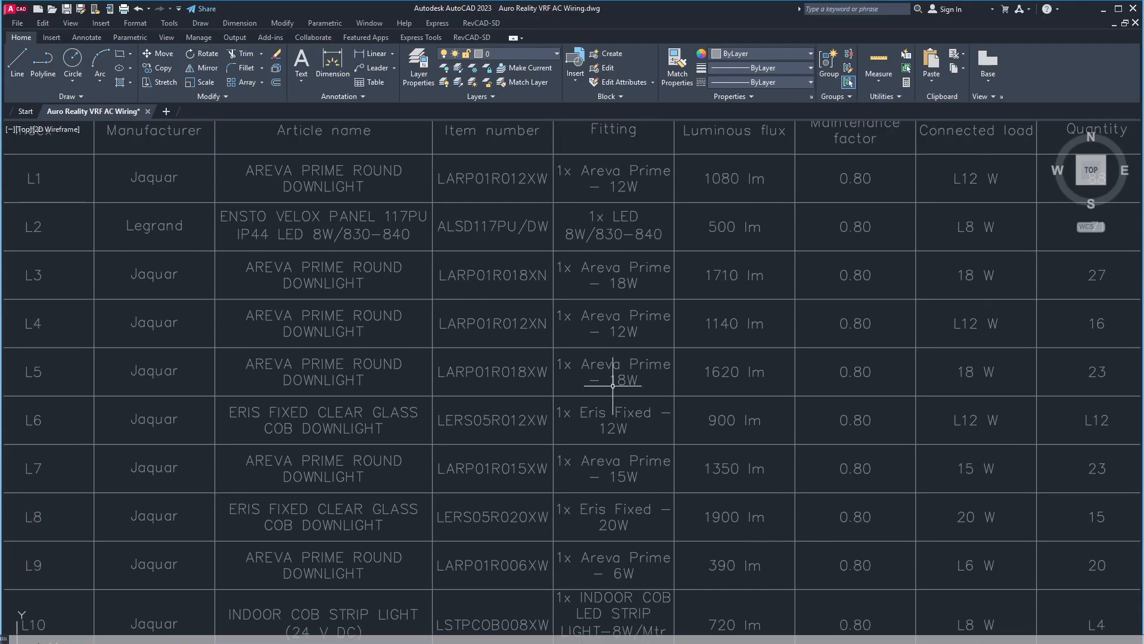
pyautogui.moveTo(577, 403); pyautogui.dragTo(604, 490, button='middle')
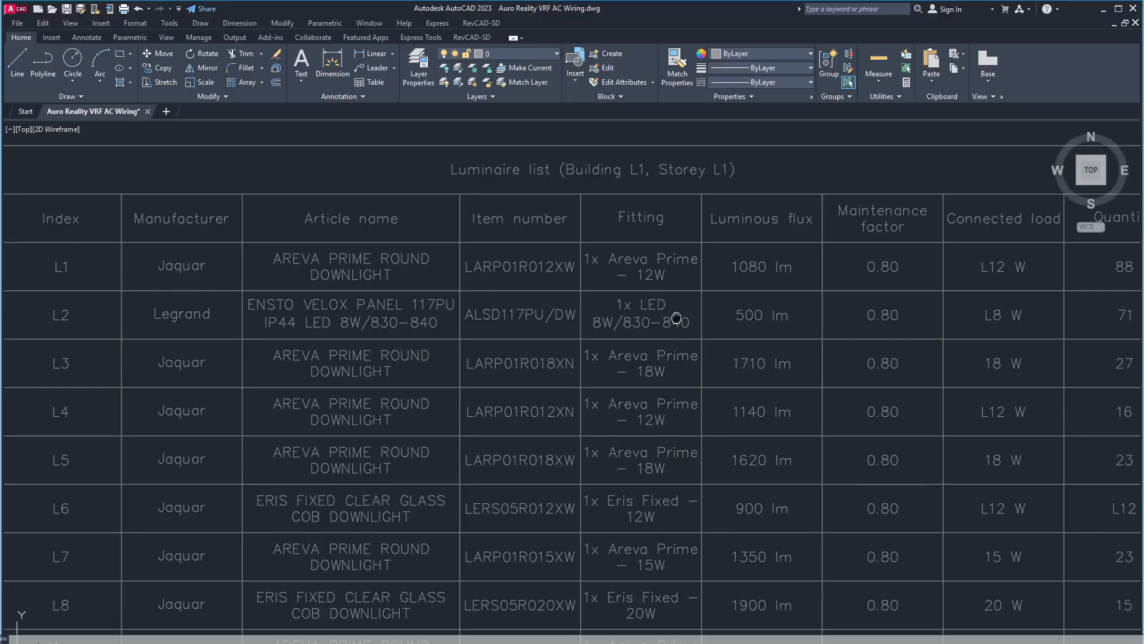
pyautogui.moveTo(677, 317); pyautogui.dragTo(588, 335, button='middle')
pyautogui.moveTo(209, 333); pyautogui.dragTo(602, 276, button='middle')
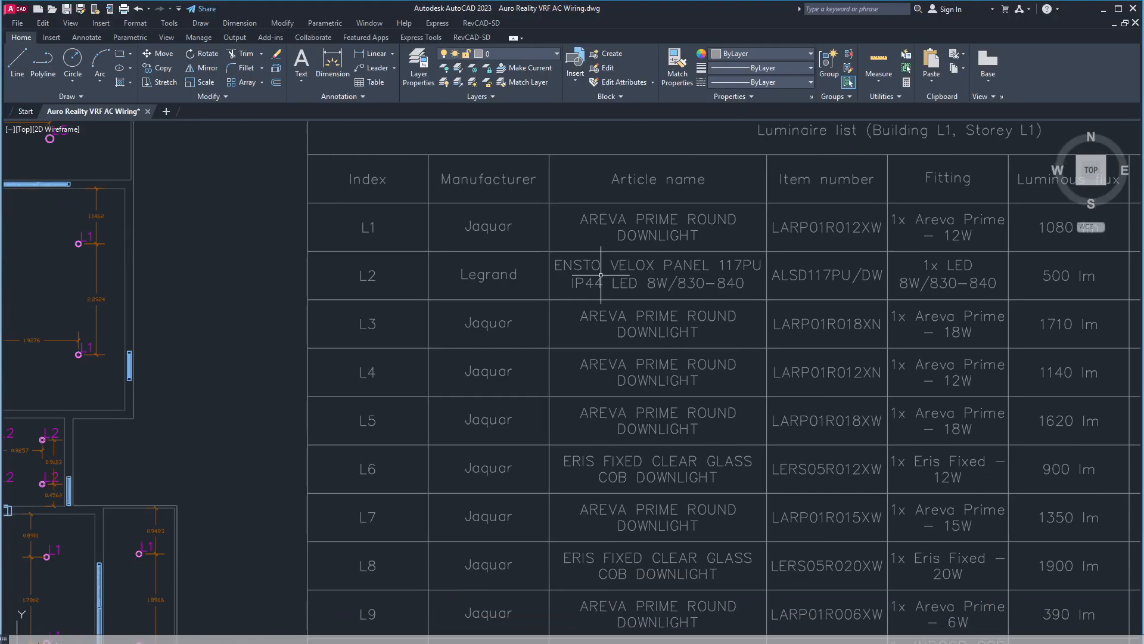
pyautogui.moveTo(471, 255); pyautogui.dragTo(192, 297, button='middle')
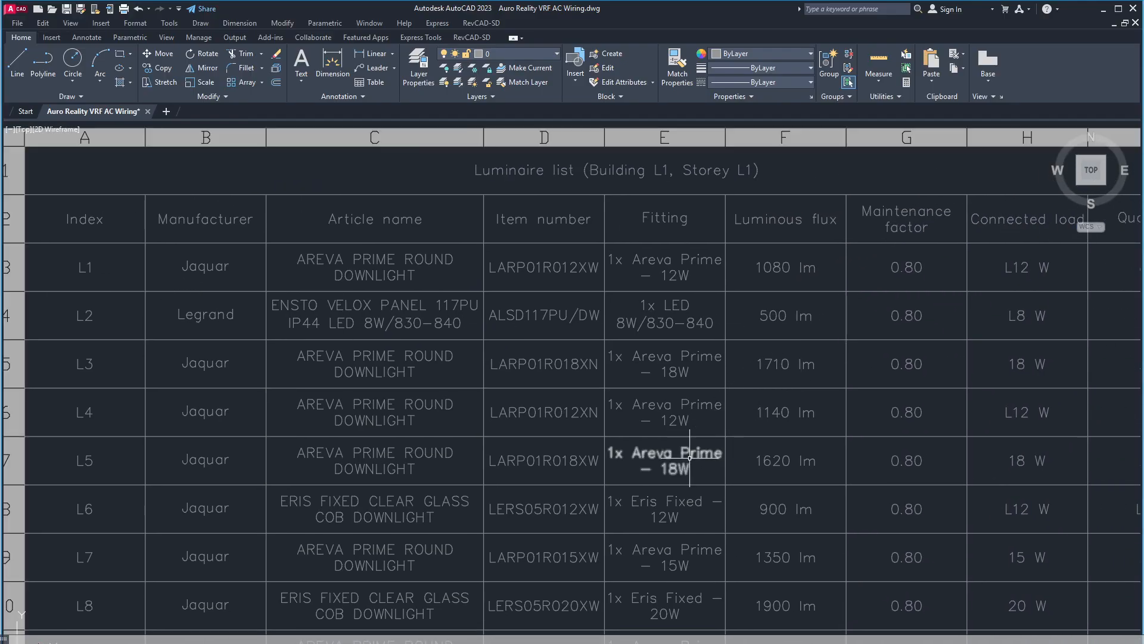
pyautogui.scroll(-3, 667, 441)
pyautogui.scroll(-2, 626, 513)
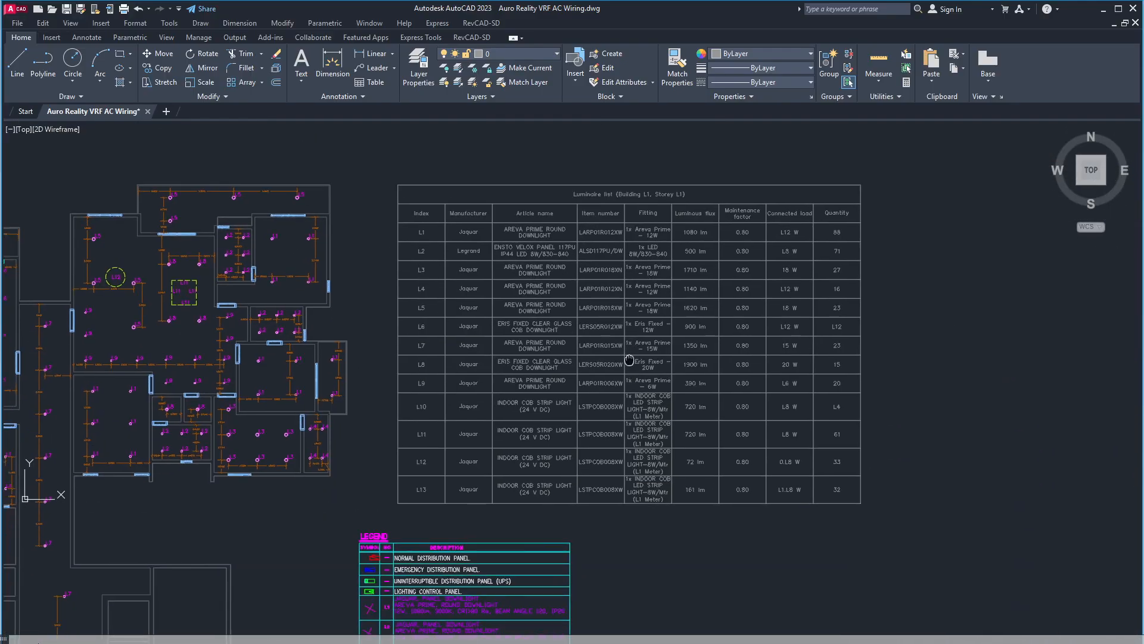
pyautogui.scroll(5, 541, 467)
pyautogui.scroll(-4, 503, 531)
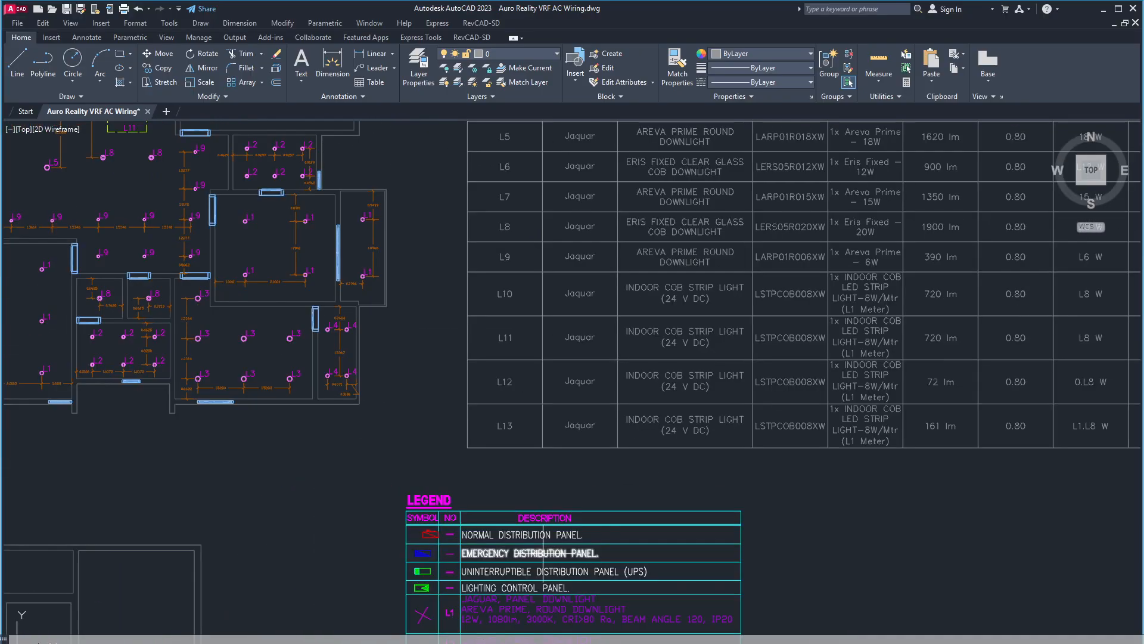
# Review the legend of panels, downlights and switches, and return to an overview of the complete drawing.
pyautogui.moveTo(462, 578); pyautogui.dragTo(832, 331, button='middle')
pyautogui.moveTo(903, 365); pyautogui.dragTo(838, 214, button='middle')
pyautogui.scroll(-5, 349, 515)
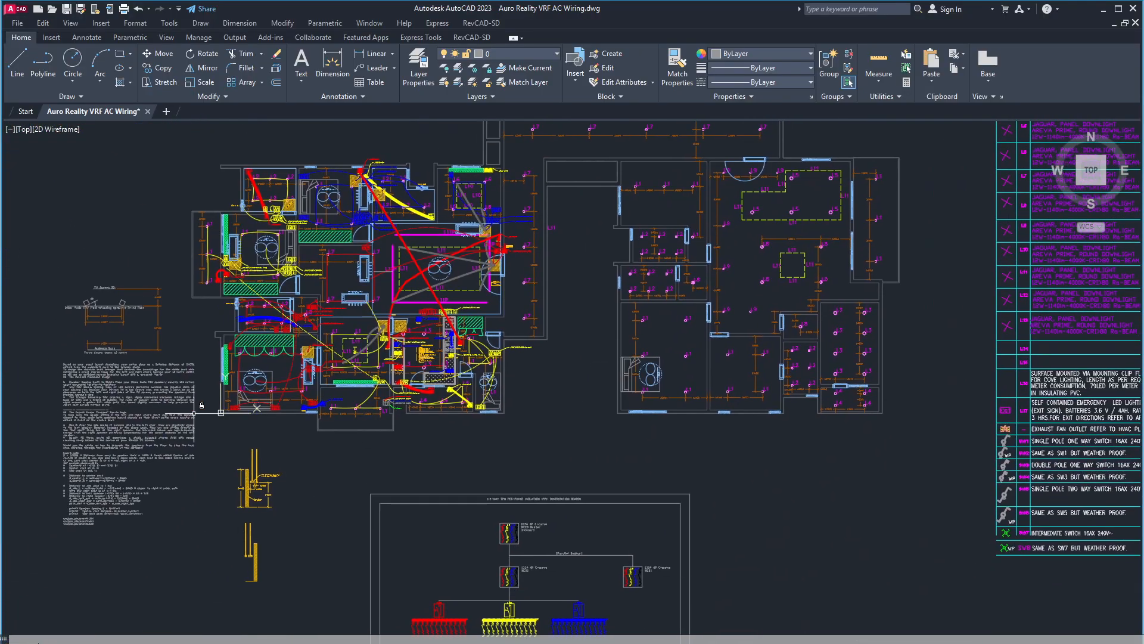
pyautogui.moveTo(608, 437); pyautogui.dragTo(595, 500, button='middle')
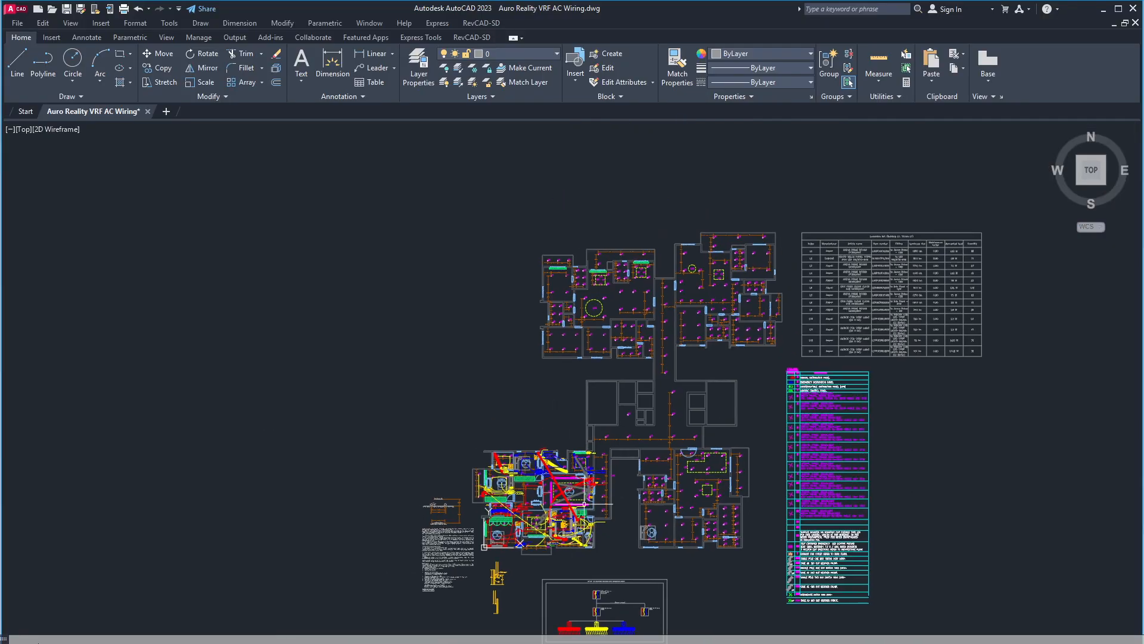
pyautogui.moveTo(555, 534); pyautogui.dragTo(548, 476, button='middle')
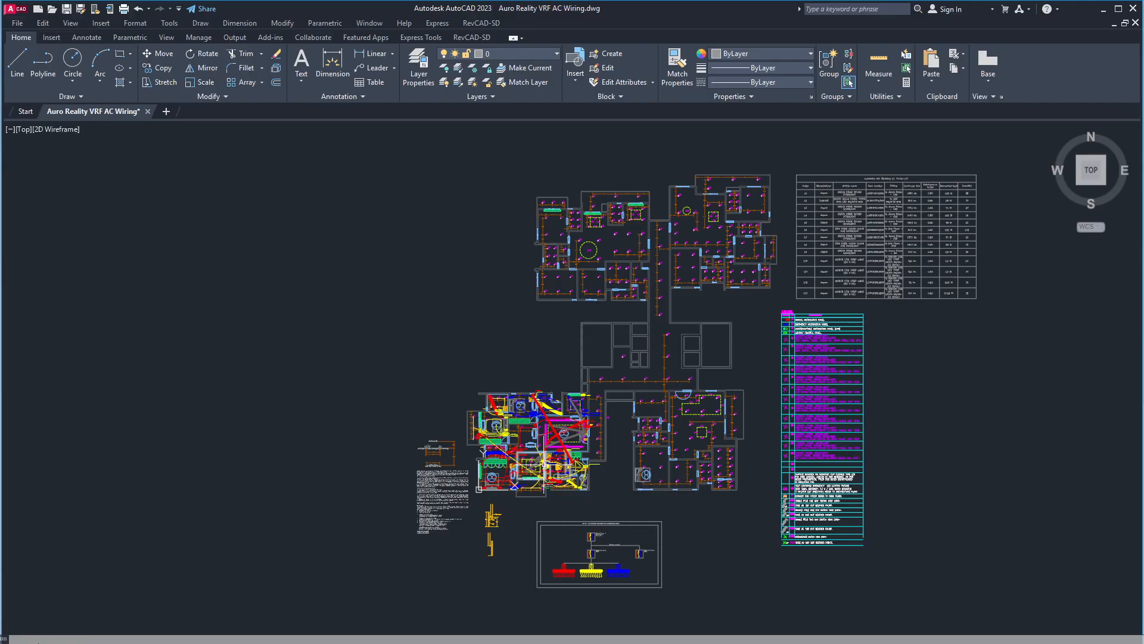
# Examine the master bedroom's wiring, including the ceiling fan, L1 lights, VRF cassette and switchboards around the bed.
pyautogui.scroll(8, 546, 471)
pyautogui.scroll(5, 332, 435)
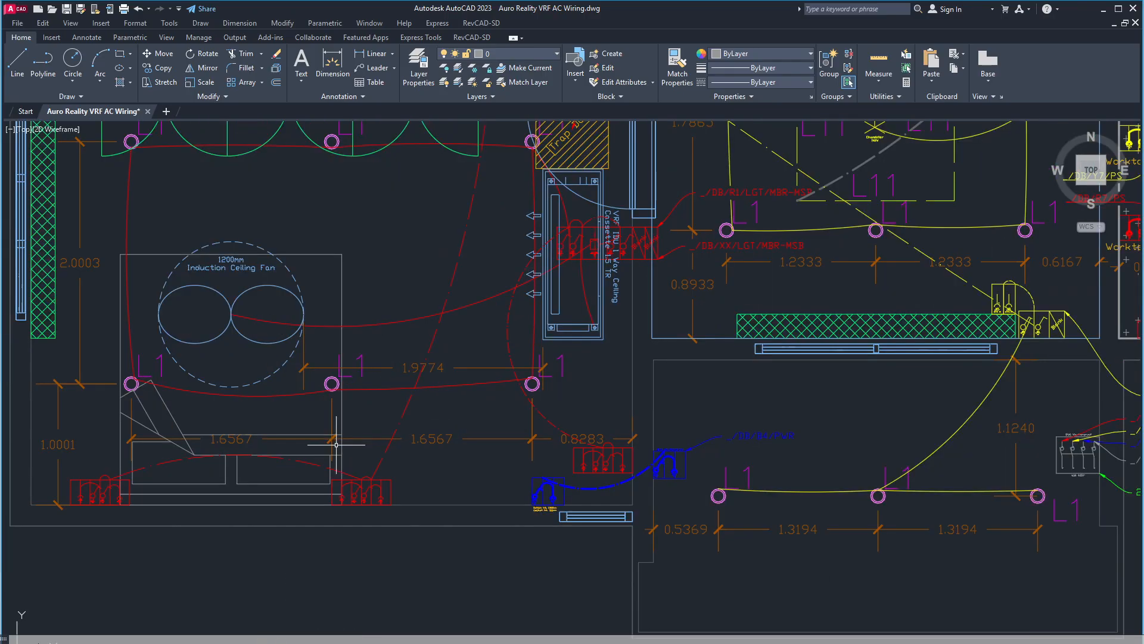
pyautogui.scroll(-4, 485, 474)
pyautogui.moveTo(485, 474)
pyautogui.mouseDown(button='middle')
pyautogui.moveTo(484, 509)
pyautogui.moveTo(460, 410)
pyautogui.moveTo(356, 378)
pyautogui.mouseUp(button='middle')
pyautogui.scroll(3, 476, 451)
pyautogui.moveTo(365, 420)
pyautogui.mouseDown(button='middle')
pyautogui.moveTo(439, 470)
pyautogui.moveTo(519, 474)
pyautogui.mouseUp(button='middle')
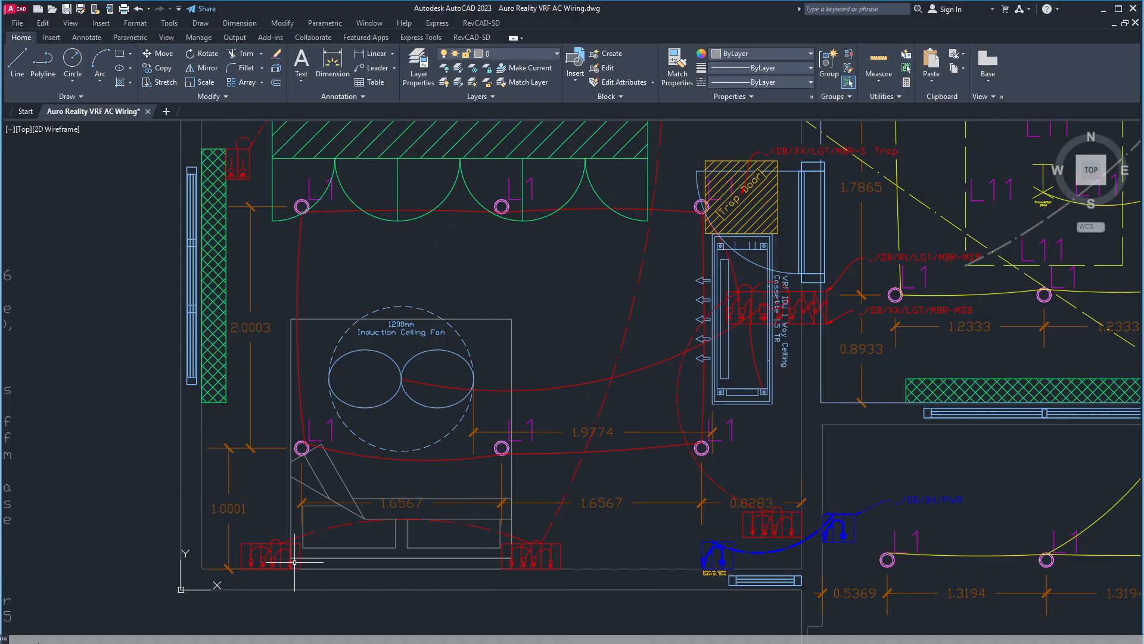
# Inspect the bedside switchboard near the room's lower corner, reading the rating and module size of each switch and socket.
pyautogui.scroll(3, 339, 555)
pyautogui.scroll(3, 340, 555)
pyautogui.moveTo(339, 555); pyautogui.dragTo(541, 445, button='middle')
pyautogui.scroll(3, 437, 462)
pyautogui.moveTo(393, 471); pyautogui.dragTo(458, 487, button='middle')
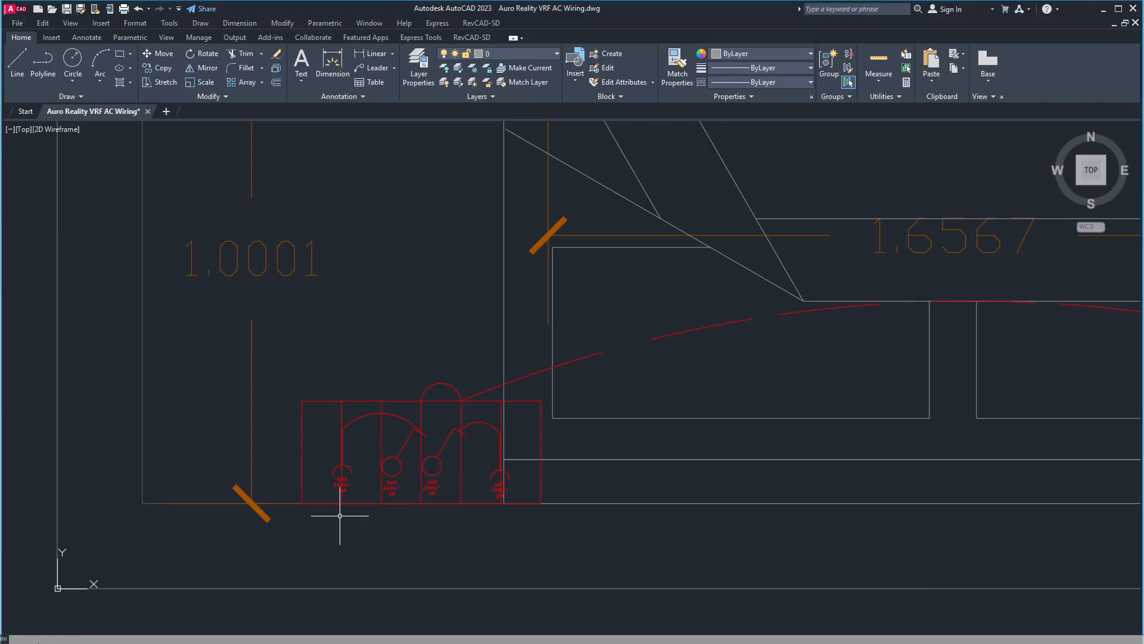
pyautogui.scroll(4, 434, 464)
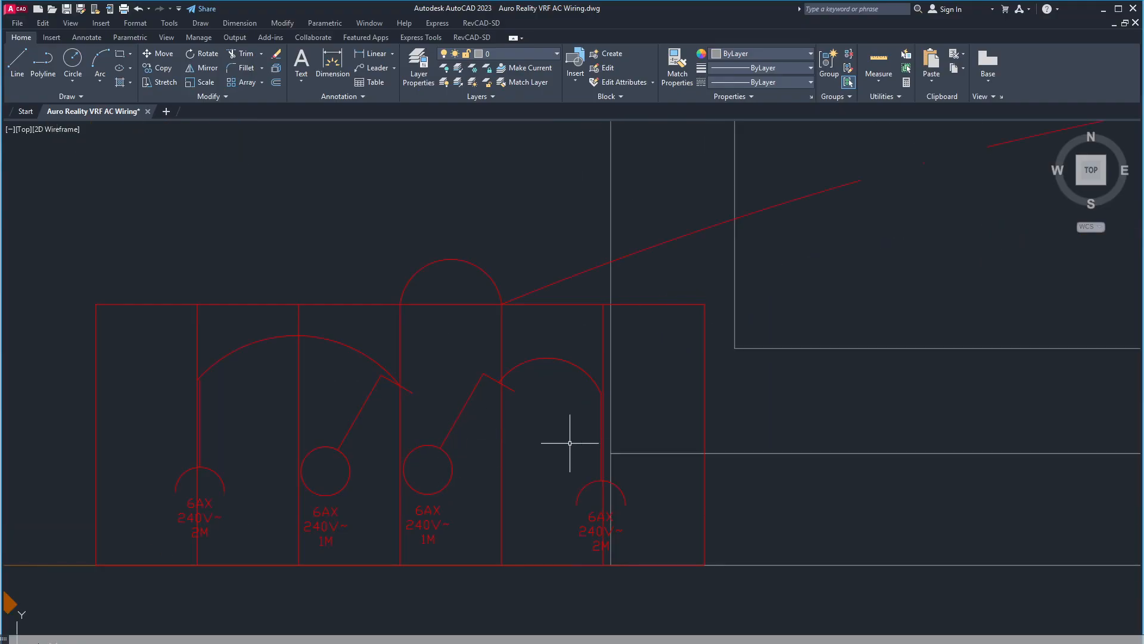
pyautogui.scroll(-4, 571, 442)
pyautogui.scroll(4, 471, 416)
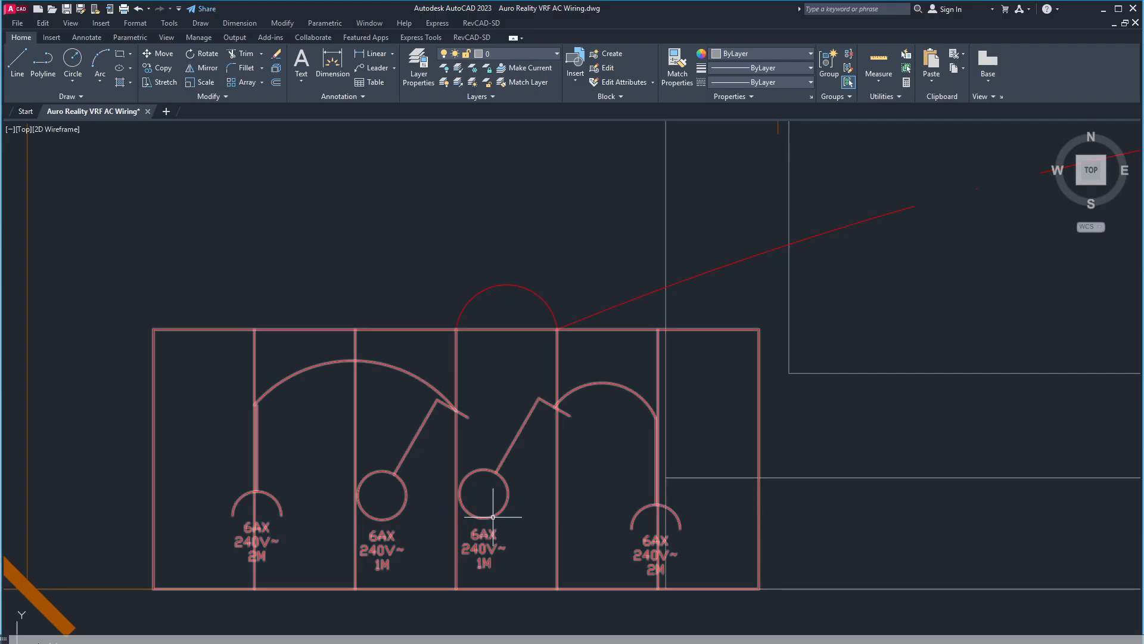
pyautogui.scroll(3, 495, 513)
pyautogui.moveTo(511, 481); pyautogui.dragTo(612, 452, button='middle')
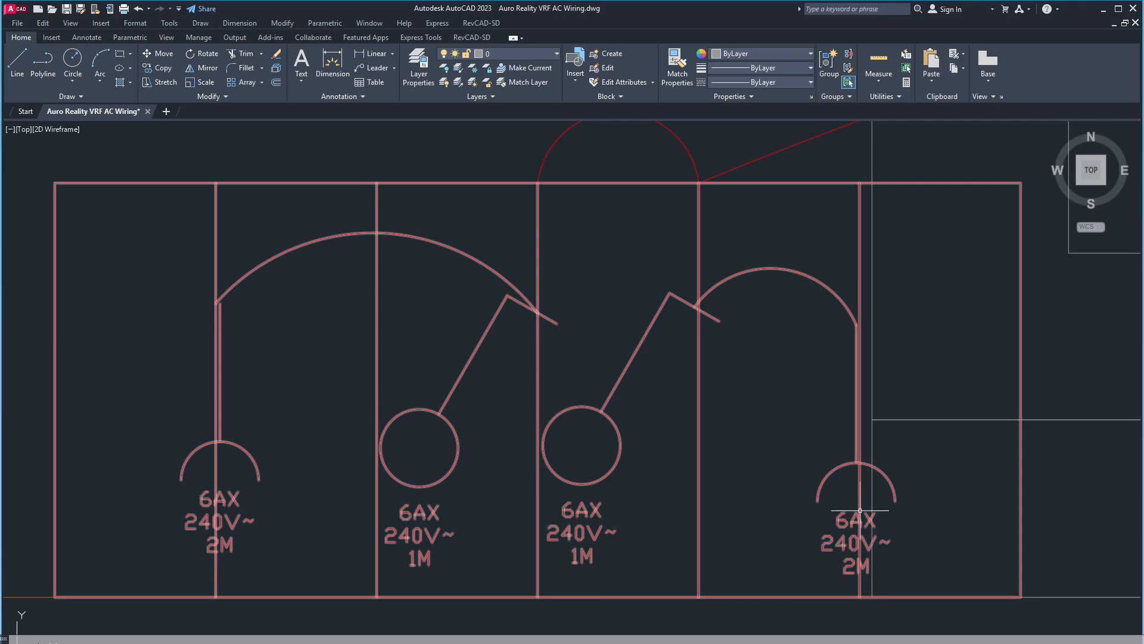
# Recheck the same bedside switchboard's sockets and switches, and its placement relative to the bed and wall.
pyautogui.scroll(-4, 860, 511)
pyautogui.moveTo(860, 510); pyautogui.dragTo(662, 475, button='middle')
pyautogui.moveTo(830, 460)
pyautogui.mouseDown(button='middle')
pyautogui.moveTo(694, 471)
pyautogui.moveTo(779, 427)
pyautogui.mouseUp(button='middle')
pyautogui.scroll(4, 711, 435)
pyautogui.moveTo(627, 426); pyautogui.dragTo(776, 414, button='middle')
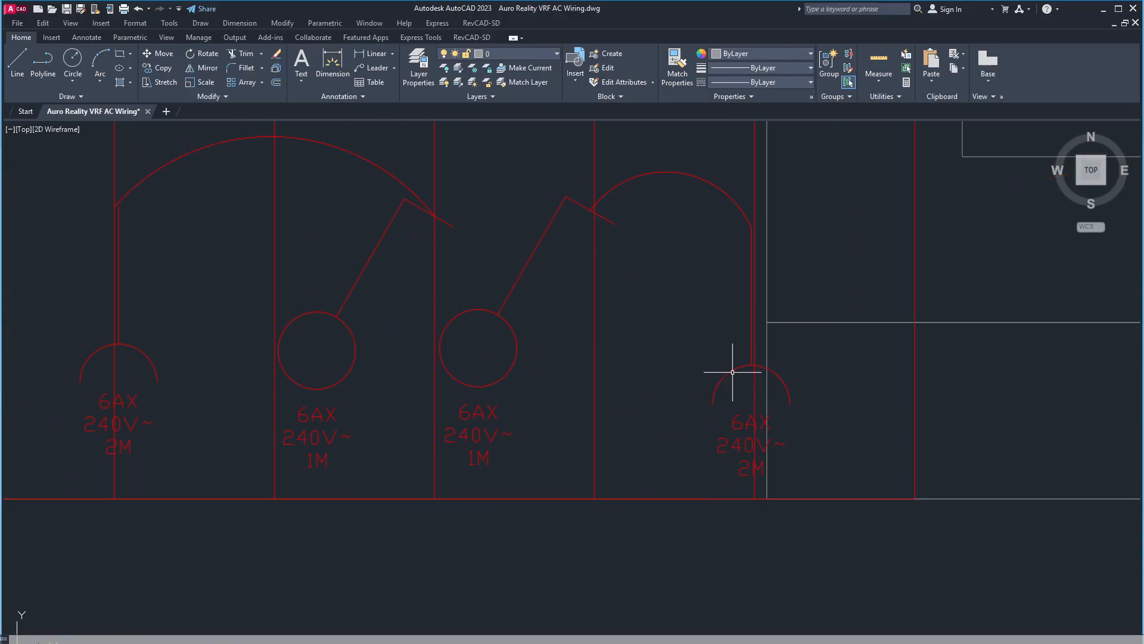
pyautogui.scroll(-4, 599, 396)
pyautogui.moveTo(719, 417); pyautogui.dragTo(557, 511, button='middle')
pyautogui.scroll(-4, 786, 496)
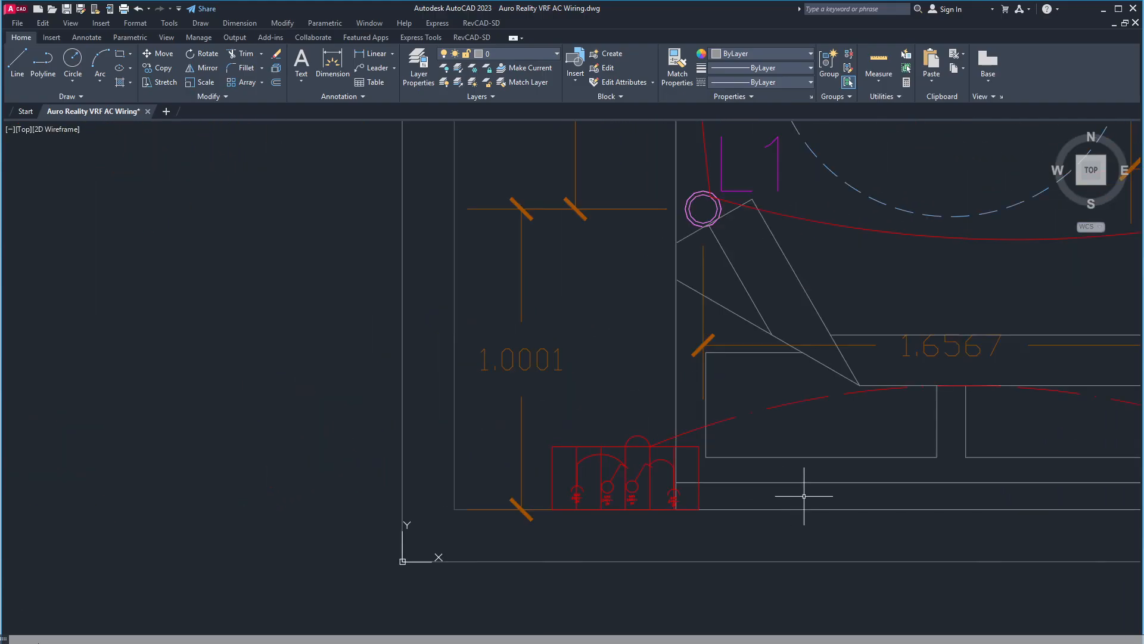
# Follow the two-way wiring across the bed to the opposite bedside board and the room's other switchboards.
pyautogui.moveTo(978, 482); pyautogui.dragTo(483, 491, button='middle')
pyautogui.moveTo(733, 502); pyautogui.dragTo(658, 480, button='middle')
pyautogui.moveTo(725, 402); pyautogui.dragTo(476, 503, button='middle')
pyautogui.scroll(-1, 652, 421)
pyautogui.scroll(-2, 683, 415)
pyautogui.moveTo(684, 415)
pyautogui.mouseDown(button='middle')
pyautogui.moveTo(531, 577)
pyautogui.moveTo(474, 455)
pyautogui.mouseUp(button='middle')
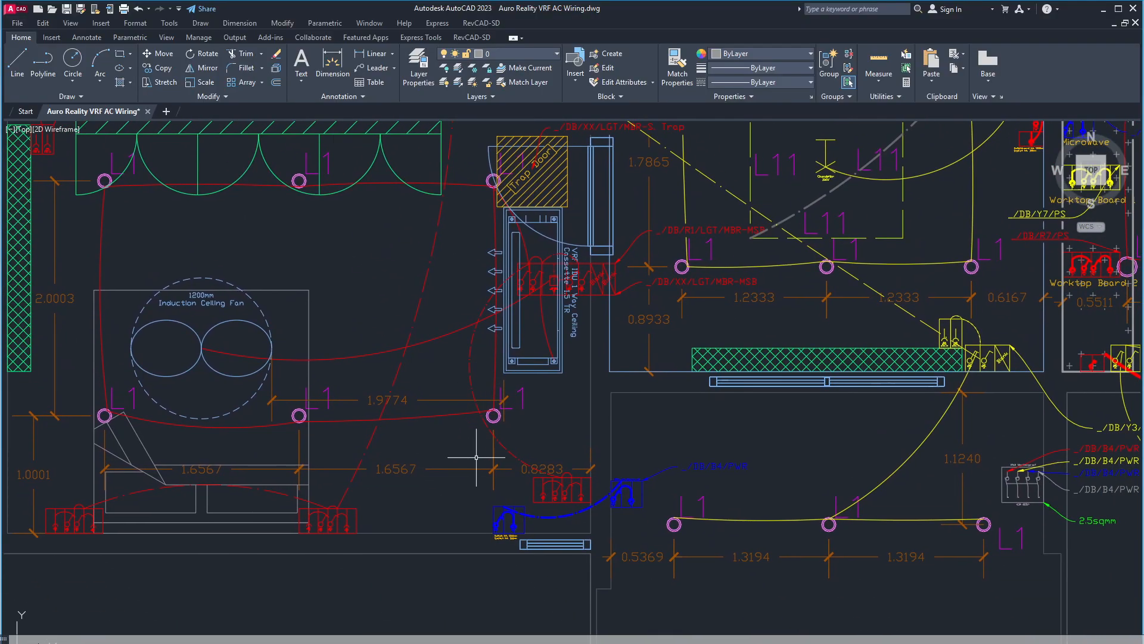
# Select the master bedroom's main switchboard beside the door and examine its switches, fan regulator and blank modules.
pyautogui.moveTo(570, 280); pyautogui.dragTo(568, 360, button='middle')
pyautogui.scroll(2, 573, 357)
pyautogui.scroll(2, 567, 351)
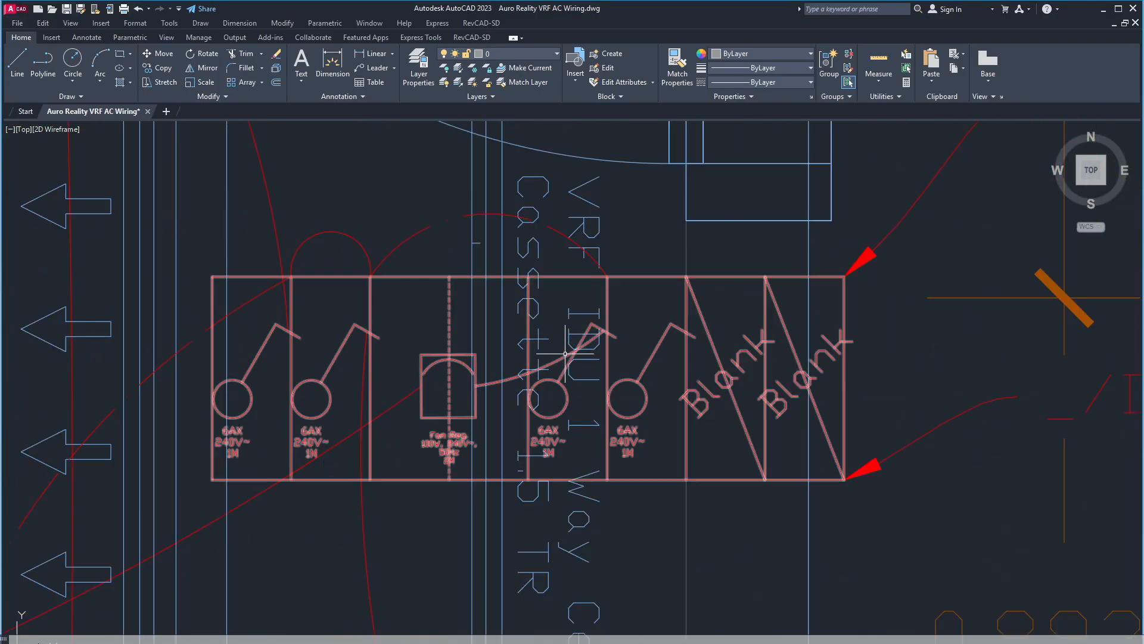
pyautogui.moveTo(616, 328); pyautogui.dragTo(658, 345, button='middle')
pyautogui.click(694, 295)
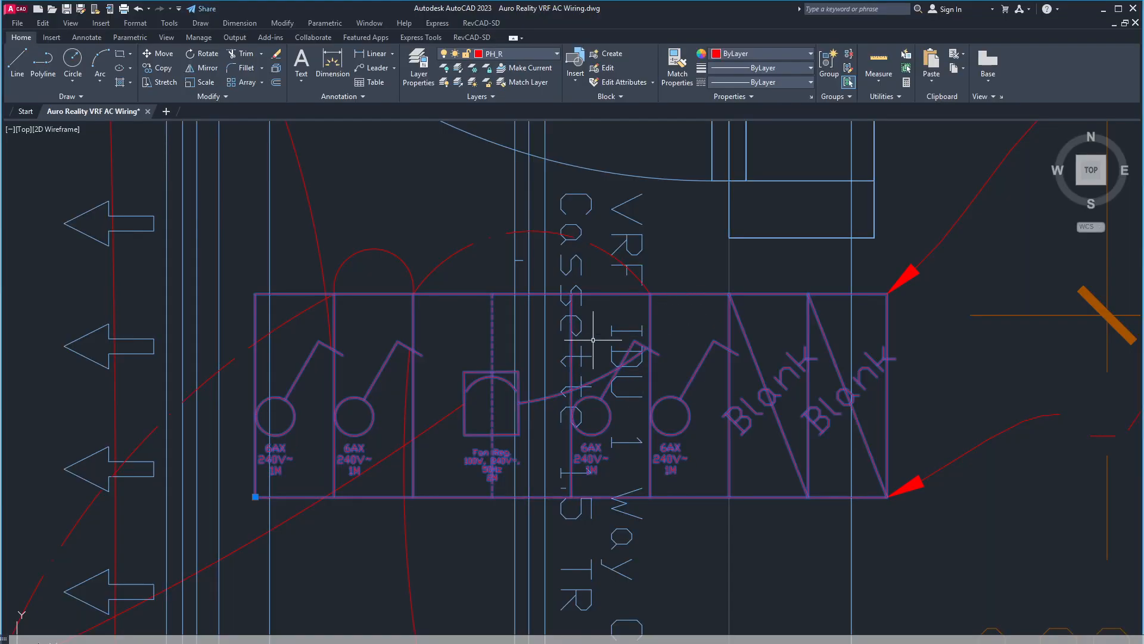
pyautogui.moveTo(504, 435); pyautogui.dragTo(603, 403, button='middle')
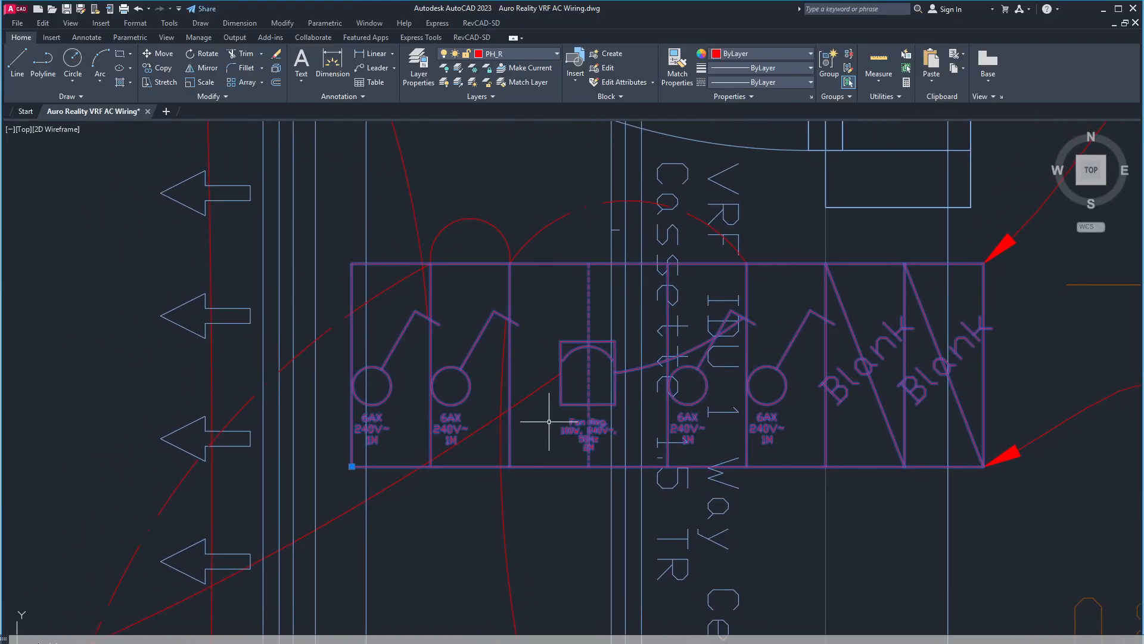
# Check the main switchboard's surroundings by the door and locate the switchboard mounting detail below the floor plan.
pyautogui.scroll(-4, 539, 423)
pyautogui.moveTo(535, 463); pyautogui.dragTo(602, 251, button='middle')
pyautogui.moveTo(618, 292); pyautogui.dragTo(617, 411, button='middle')
pyautogui.scroll(4, 617, 413)
pyautogui.moveTo(602, 363); pyautogui.dragTo(639, 532, button='middle')
pyautogui.scroll(-3, 592, 400)
pyautogui.scroll(3, 618, 493)
pyautogui.moveTo(617, 396)
pyautogui.mouseDown(button='middle')
pyautogui.moveTo(635, 494)
pyautogui.moveTo(680, 233)
pyautogui.mouseUp(button='middle')
pyautogui.scroll(-2, 723, 447)
pyautogui.scroll(-2, 723, 446)
pyautogui.scroll(-1, 600, 544)
pyautogui.moveTo(585, 611); pyautogui.dragTo(626, 333, button='middle')
pyautogui.moveTo(551, 470); pyautogui.dragTo(569, 384, button='middle')
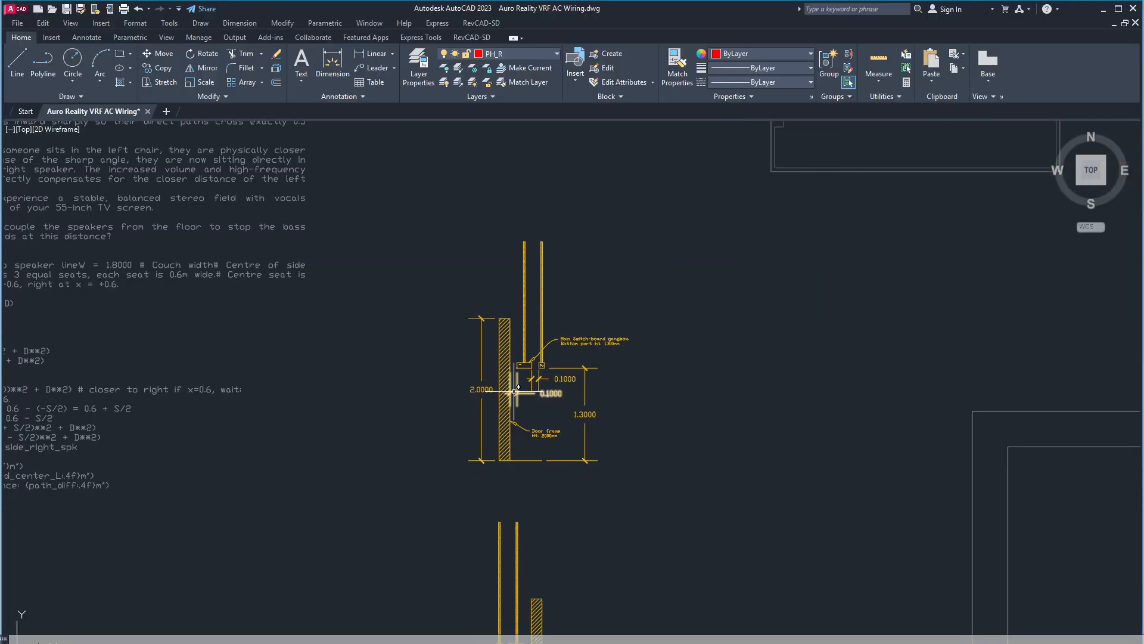
# Examine the mounting detail's door frame, main switchboard gangbox and their height and spacing dimensions.
pyautogui.scroll(1, 511, 389)
pyautogui.scroll(1, 476, 384)
pyautogui.moveTo(476, 384); pyautogui.dragTo(511, 422, button='middle')
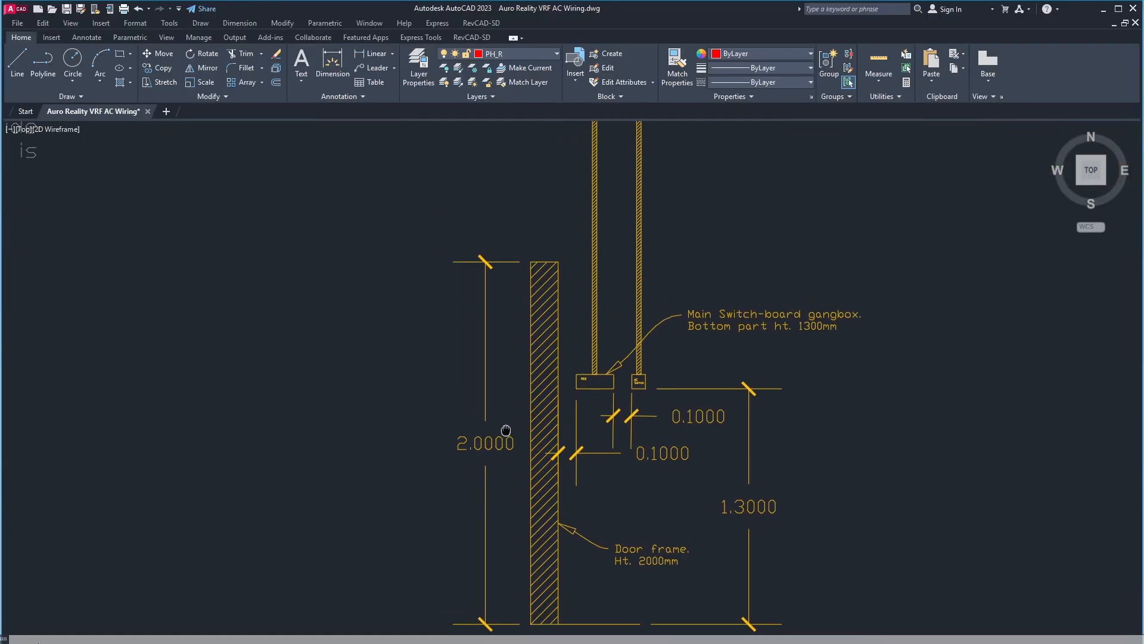
pyautogui.moveTo(656, 467)
pyautogui.mouseDown(button='middle')
pyautogui.moveTo(621, 352)
pyautogui.moveTo(620, 463)
pyautogui.moveTo(550, 368)
pyautogui.mouseUp(button='middle')
pyautogui.scroll(1, 620, 447)
pyautogui.scroll(1, 617, 438)
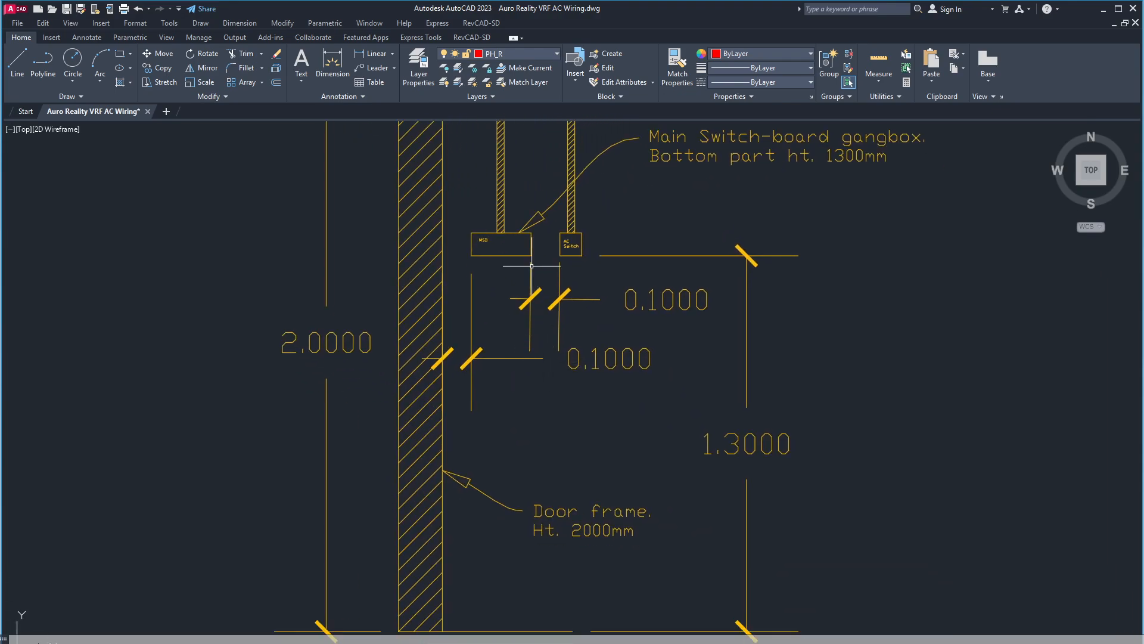
# Compare the gangbox's bottom height with the door frame's height down to floor level in the mounting detail.
pyautogui.scroll(4, 492, 256)
pyautogui.scroll(-8, 588, 259)
pyautogui.scroll(7, 745, 381)
pyautogui.scroll(-5, 768, 408)
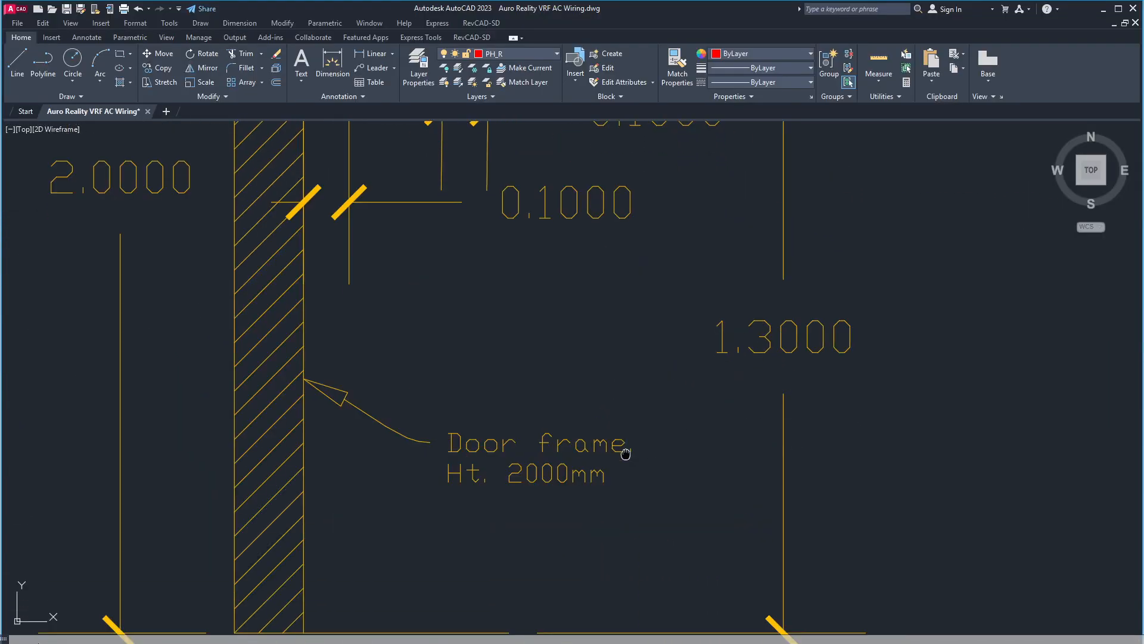
pyautogui.moveTo(512, 428); pyautogui.dragTo(502, 519, button='middle')
pyautogui.scroll(4, 498, 473)
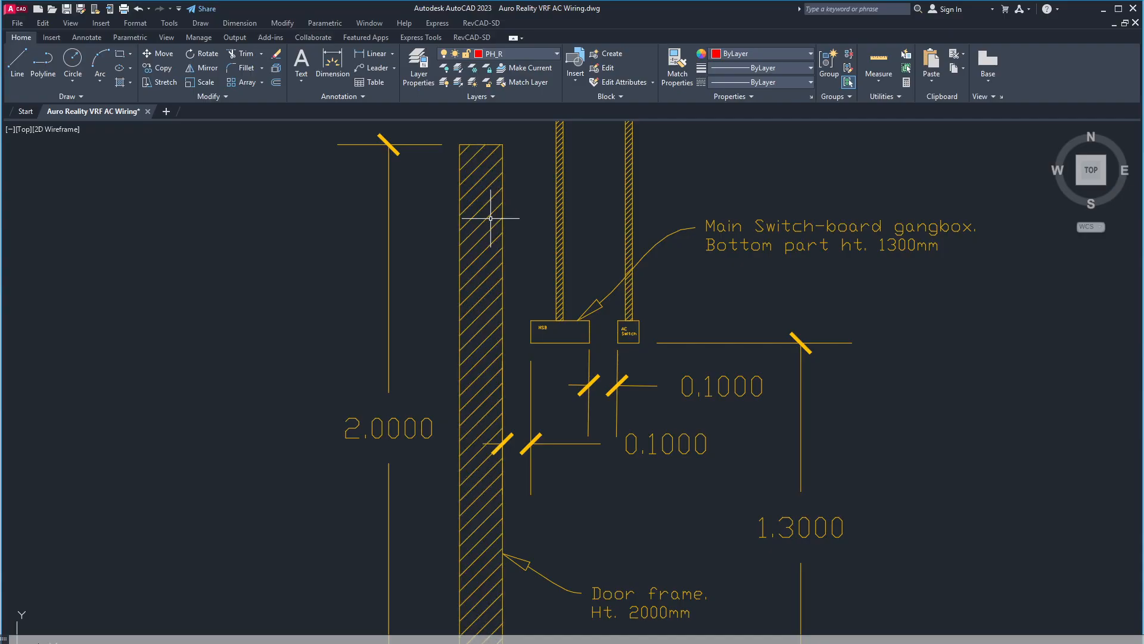
# Inspect the gap between the door frame and the MSB box, and the box's spacing from the AC switch.
pyautogui.moveTo(522, 349); pyautogui.dragTo(497, 312, button='middle')
pyautogui.scroll(2, 497, 311)
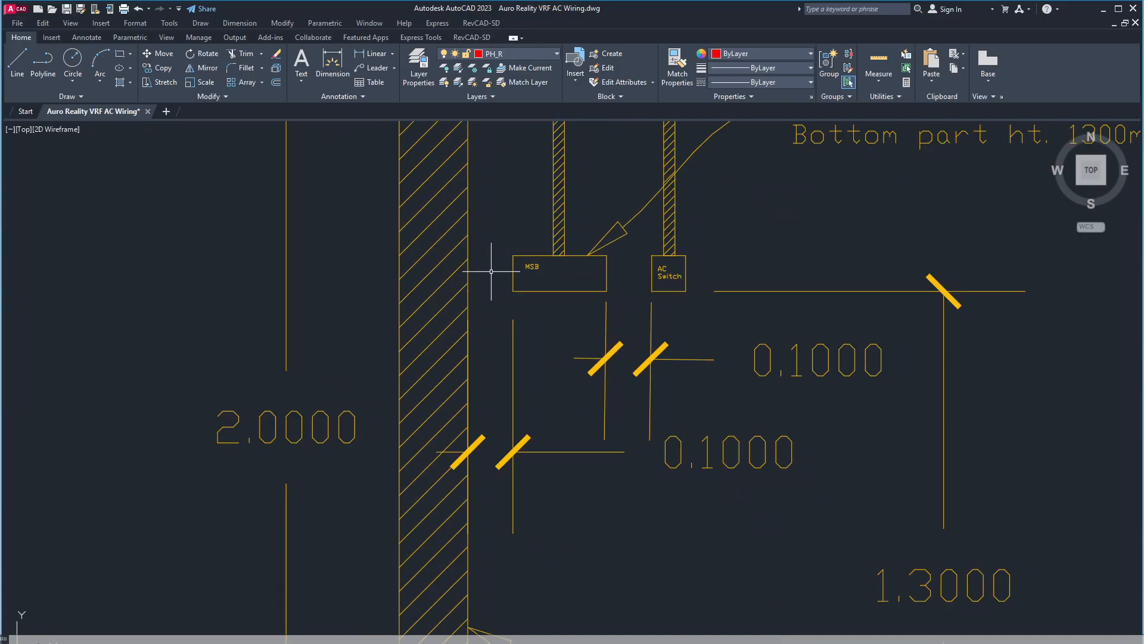
pyautogui.scroll(2, 495, 258)
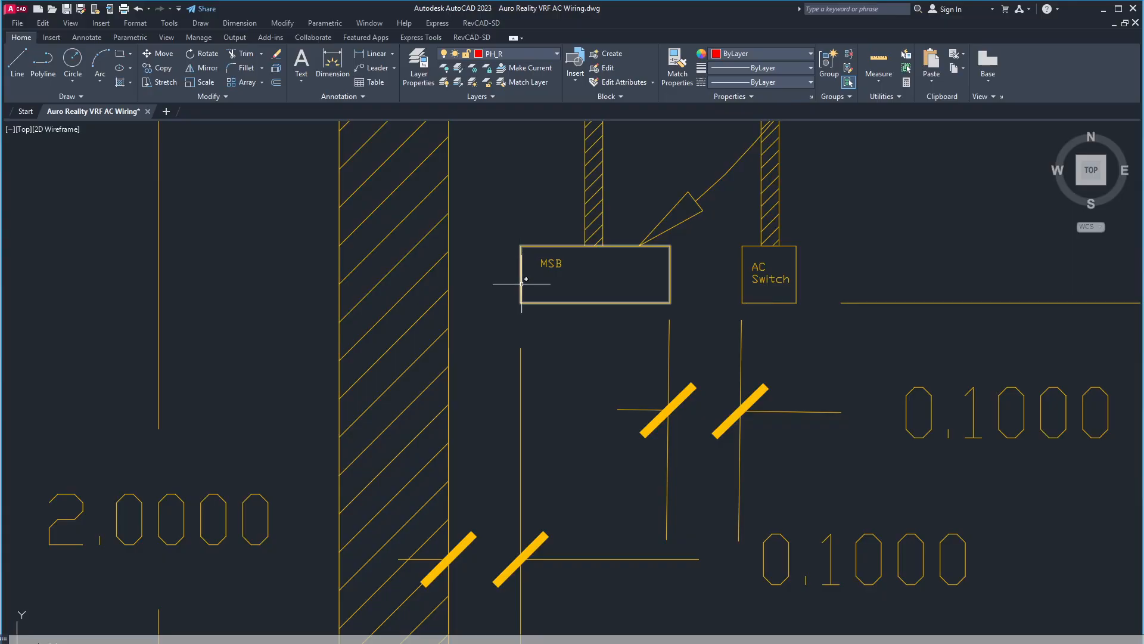
pyautogui.moveTo(474, 430)
pyautogui.mouseDown(button='middle')
pyautogui.moveTo(481, 298)
pyautogui.moveTo(525, 286)
pyautogui.moveTo(531, 457)
pyautogui.mouseUp(button='middle')
pyautogui.moveTo(720, 355)
pyautogui.mouseDown(button='middle')
pyautogui.moveTo(545, 385)
pyautogui.moveTo(571, 415)
pyautogui.mouseUp(button='middle')
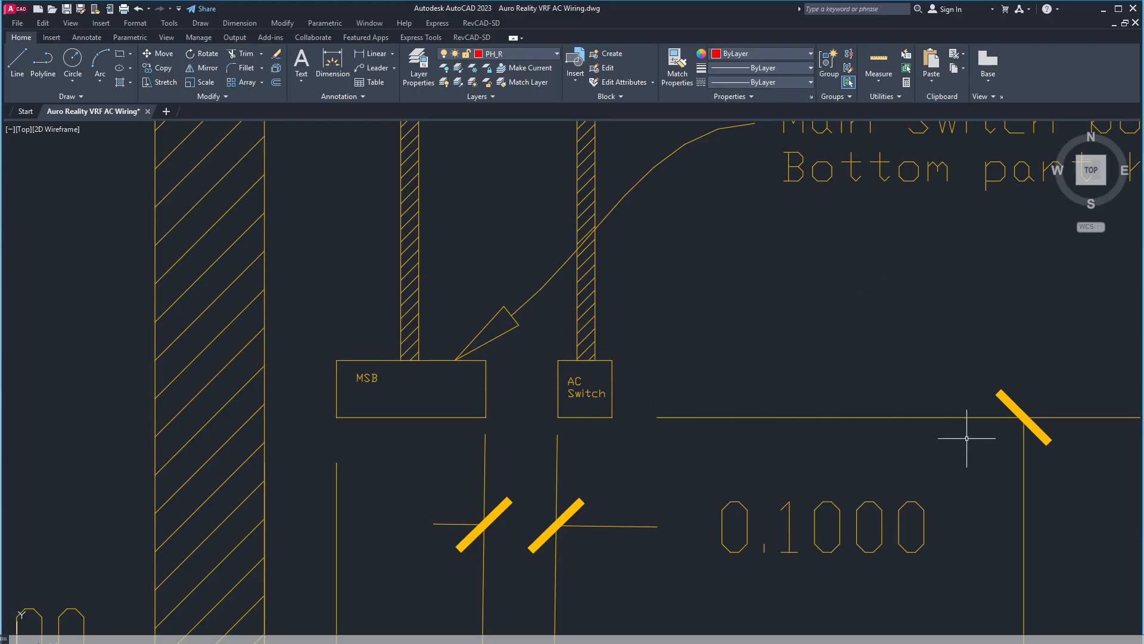
# Examine the AC switch box beside the MSB, its conduit drop and its alignment within the mounting detail.
pyautogui.scroll(-8, 708, 512)
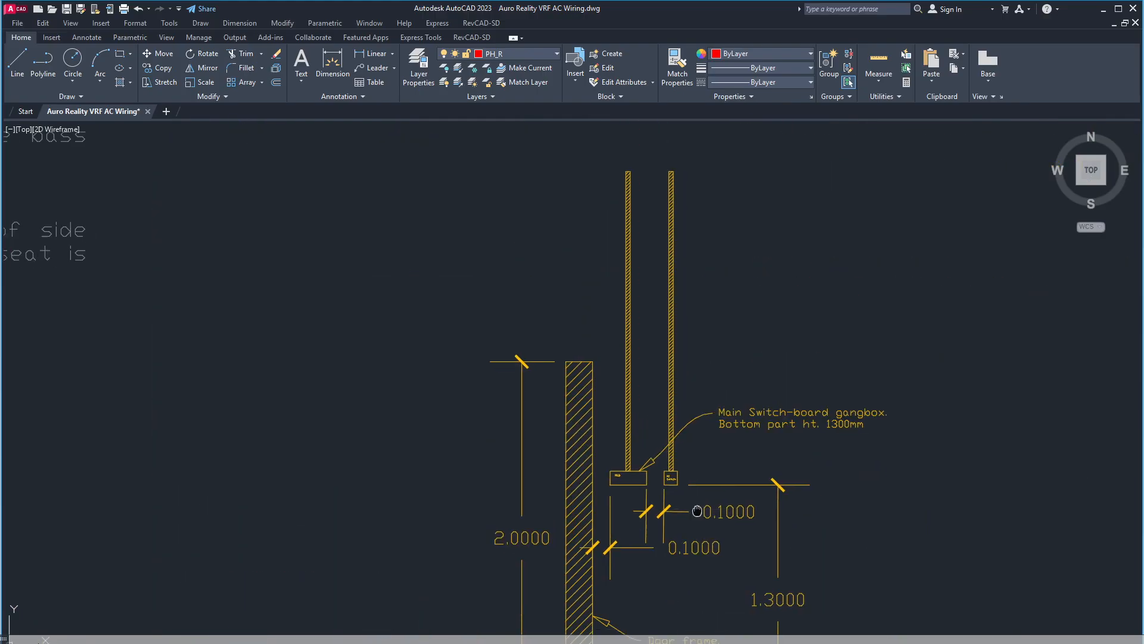
pyautogui.scroll(5, 631, 467)
pyautogui.scroll(-1, 630, 467)
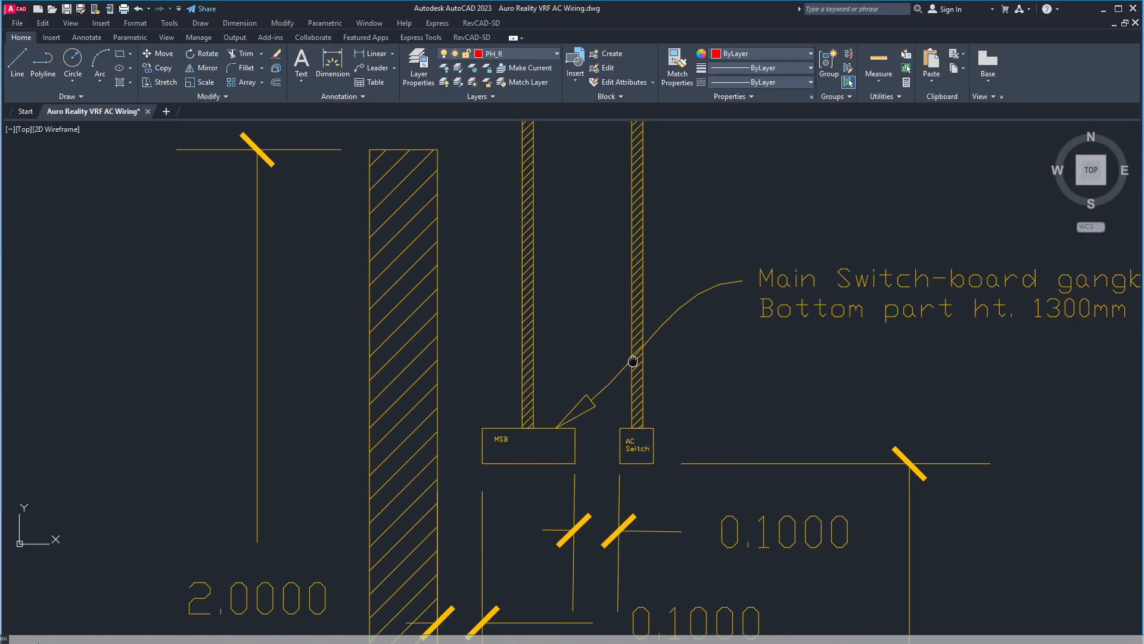
pyautogui.scroll(5, 644, 477)
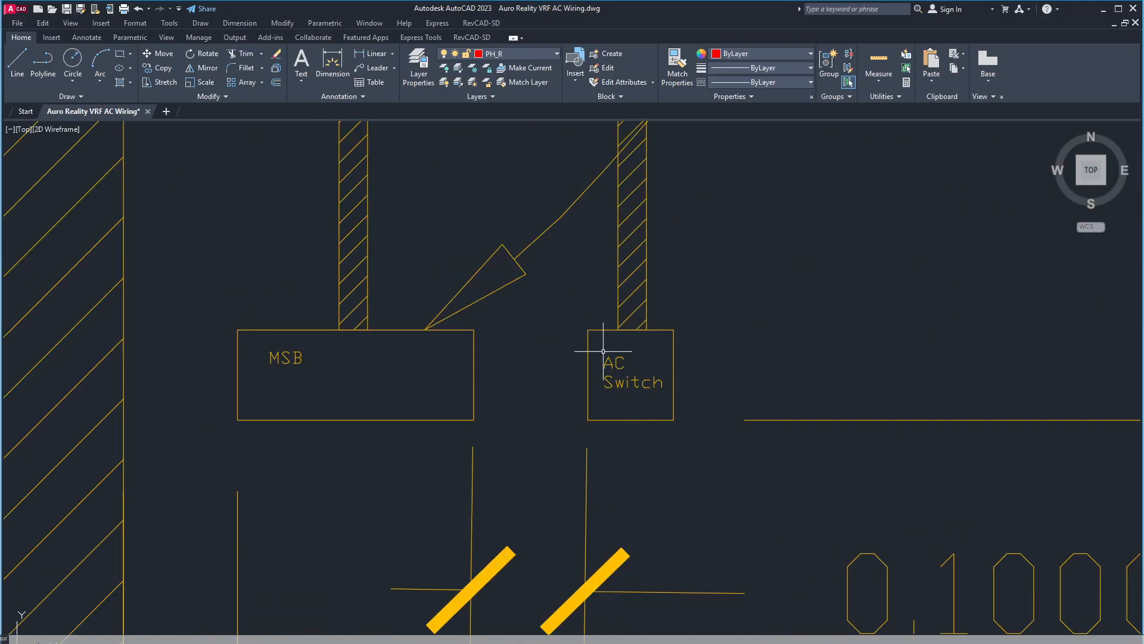
pyautogui.scroll(-5, 378, 464)
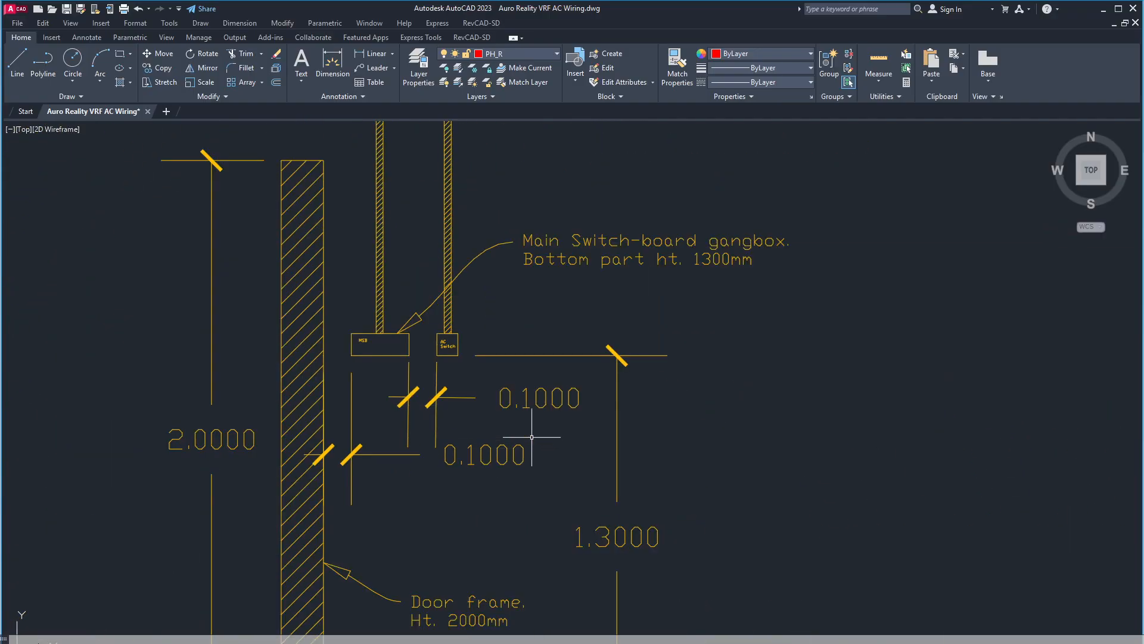
# Compare the dimensioned mounting detail with the mirrored door-frame and switchboard detail below it.
pyautogui.moveTo(412, 395); pyautogui.dragTo(425, 490, button='middle')
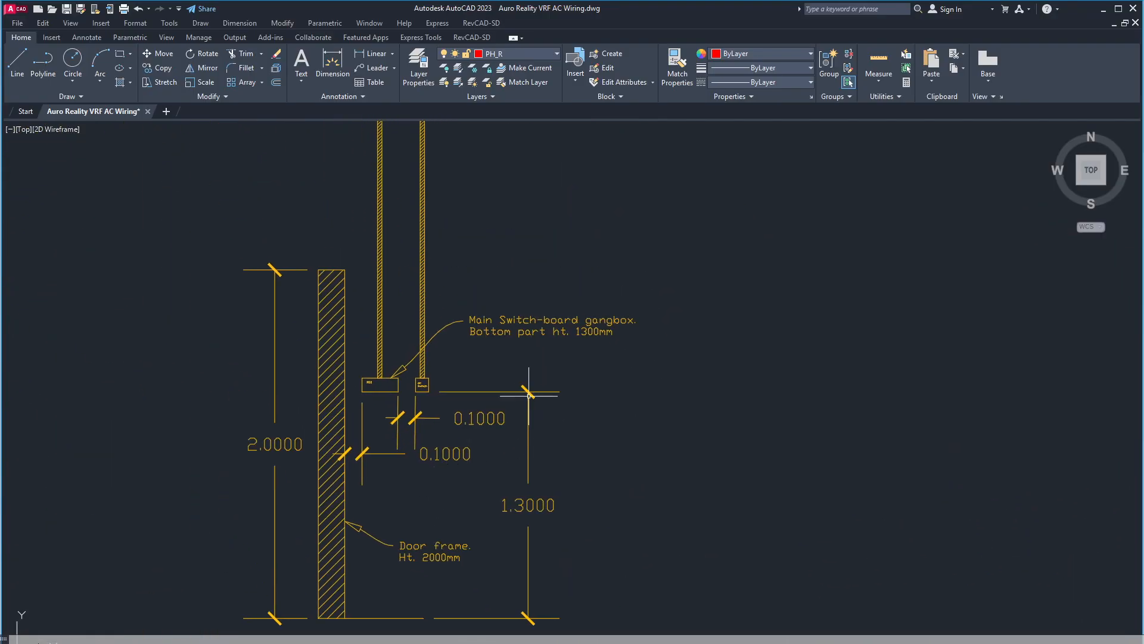
pyautogui.scroll(-4, 609, 432)
pyautogui.moveTo(605, 450); pyautogui.dragTo(543, 288, button='middle')
pyautogui.scroll(3, 523, 423)
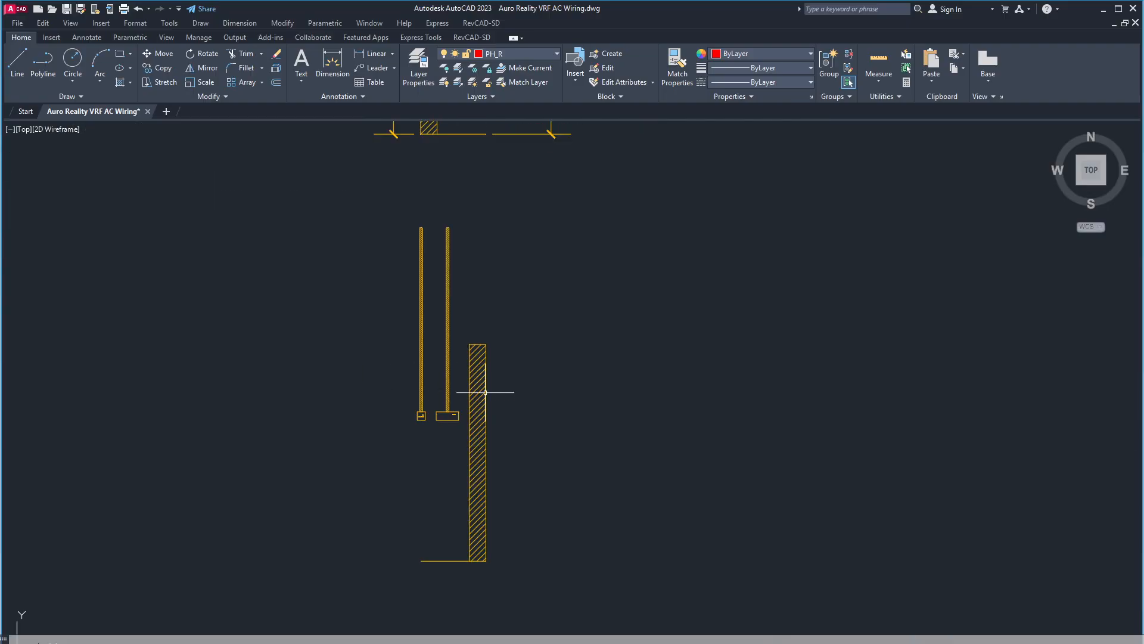
# Locate the master bedroom main switchboard in the apartment plan and examine its switch, fan regulator and blank modules.
pyautogui.scroll(-6, 581, 426)
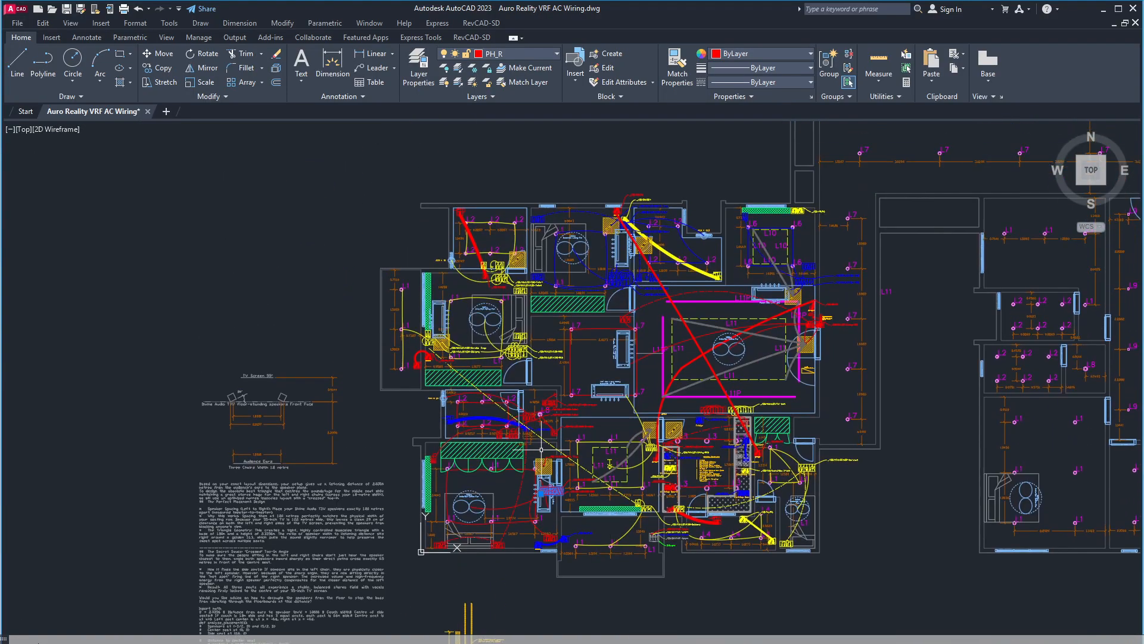
pyautogui.scroll(2, 501, 471)
pyautogui.scroll(9, 542, 486)
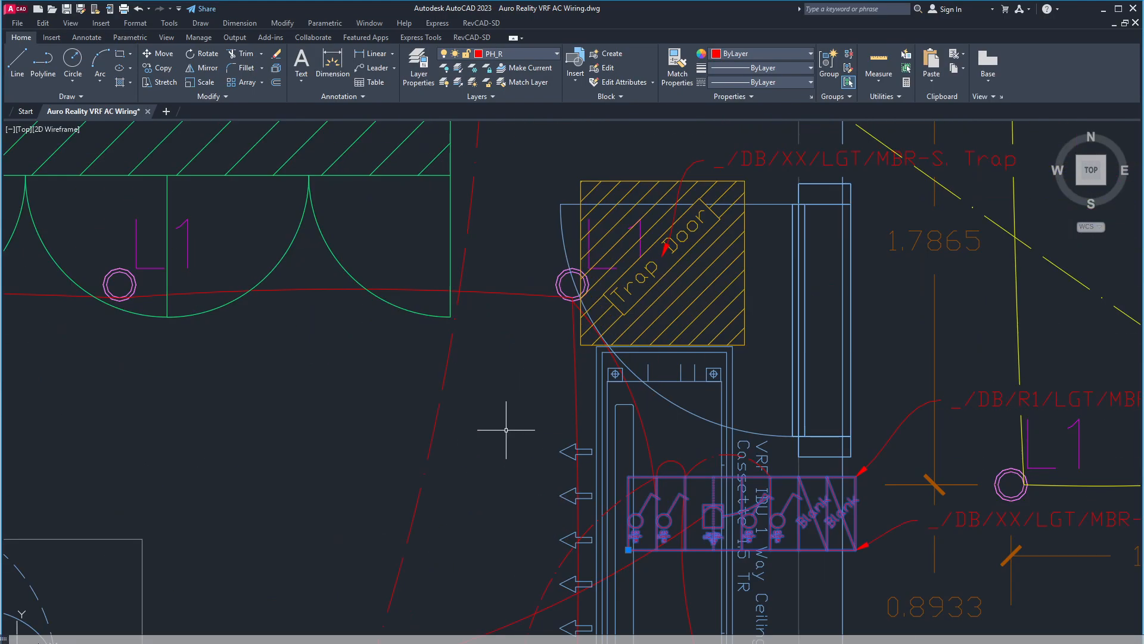
pyautogui.scroll(7, 648, 475)
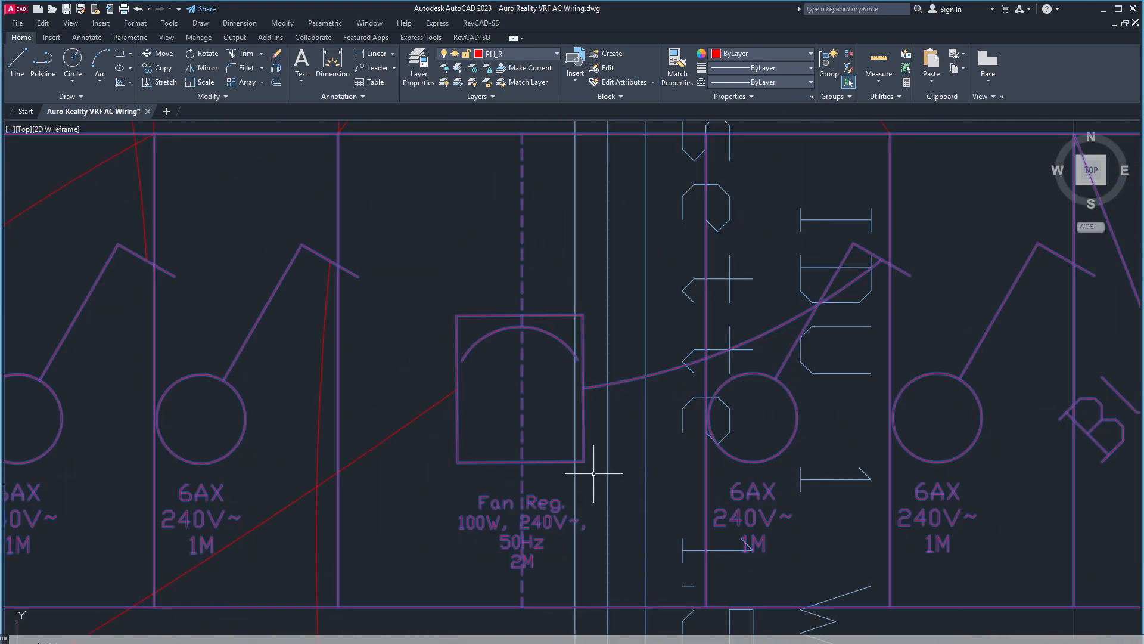
pyautogui.scroll(-3, 596, 453)
pyautogui.moveTo(424, 512); pyautogui.dragTo(431, 447, button='middle')
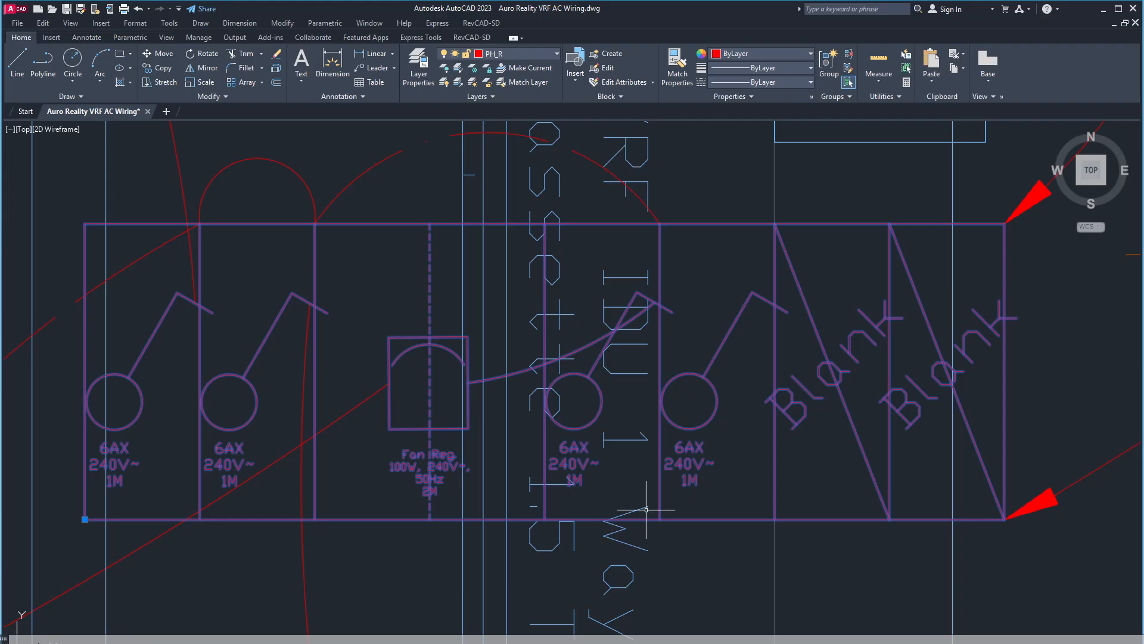
# Check the master bedroom switchboard's position in the plan and inspect its first two 6AX switch modules.
pyautogui.scroll(-6, 116, 433)
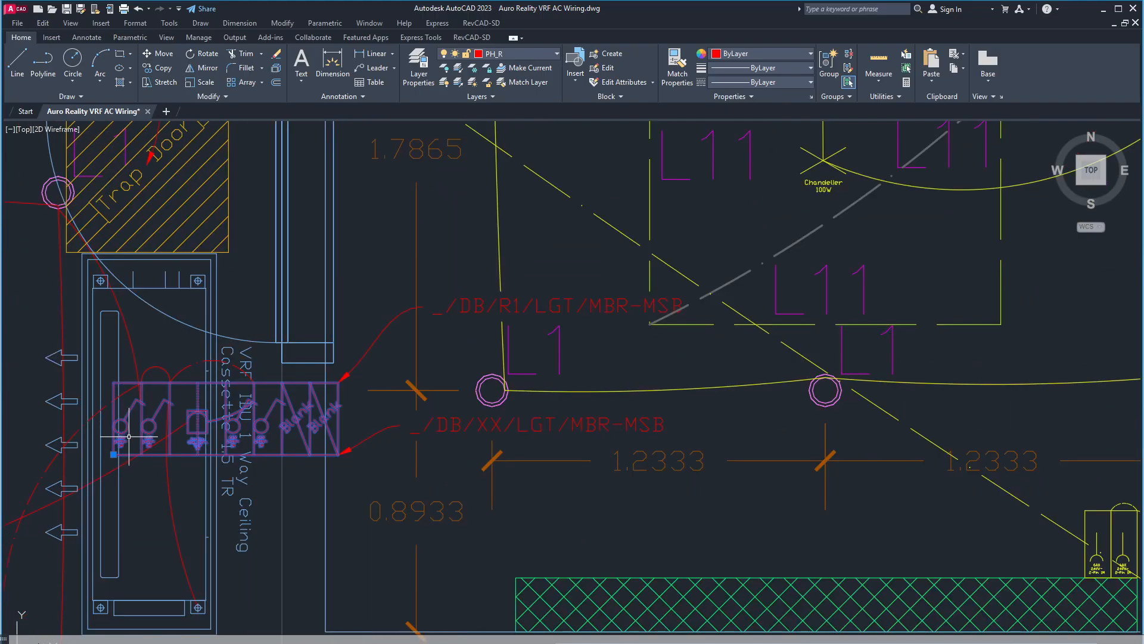
pyautogui.scroll(-6, 136, 453)
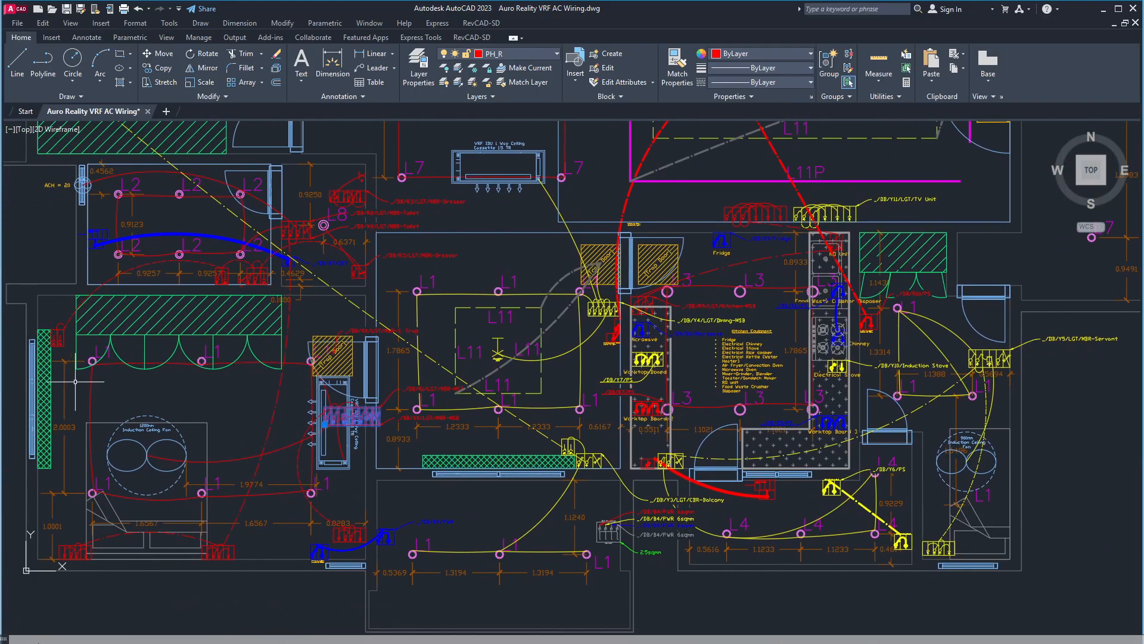
pyautogui.scroll(10, 305, 431)
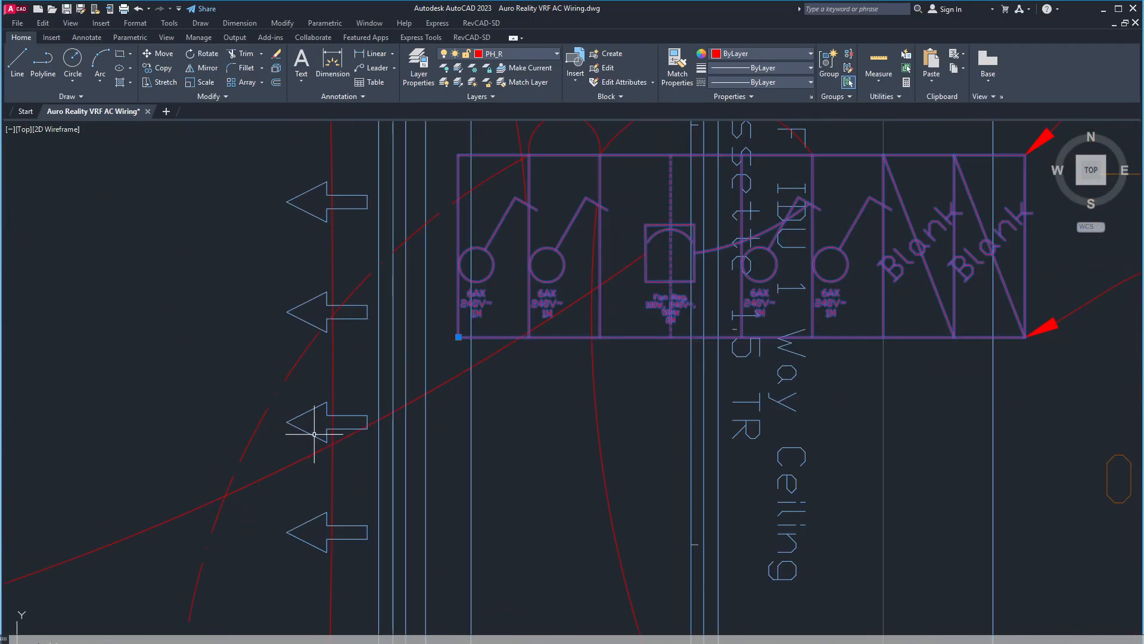
pyautogui.scroll(-3, 477, 332)
pyautogui.scroll(5, 524, 395)
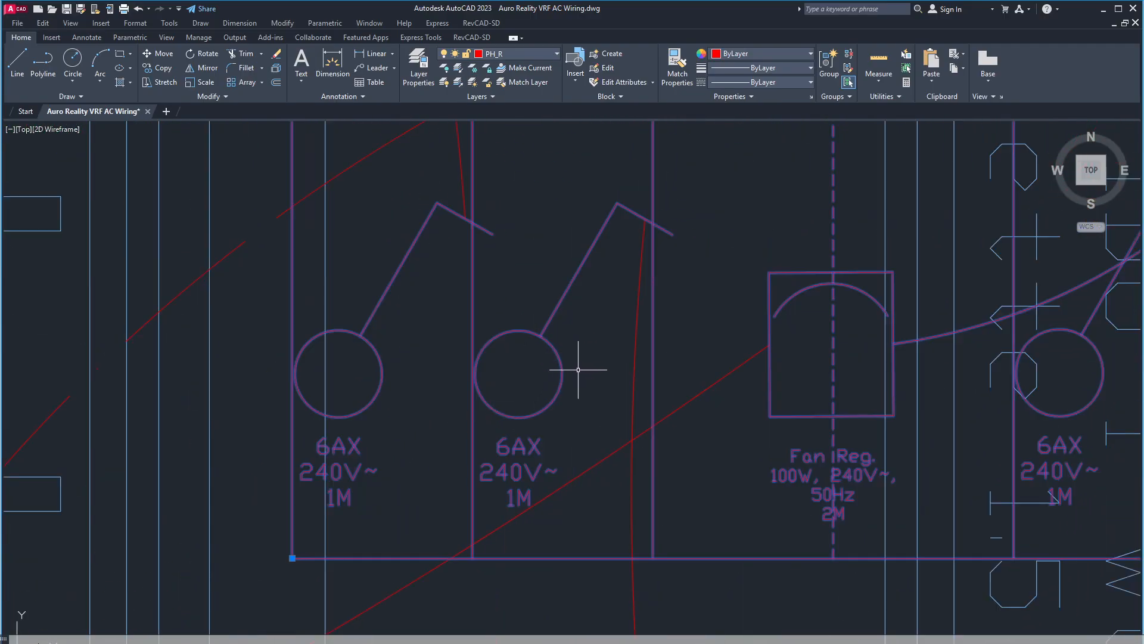
pyautogui.scroll(-4, 586, 535)
pyautogui.moveTo(586, 535); pyautogui.dragTo(505, 317, button='middle')
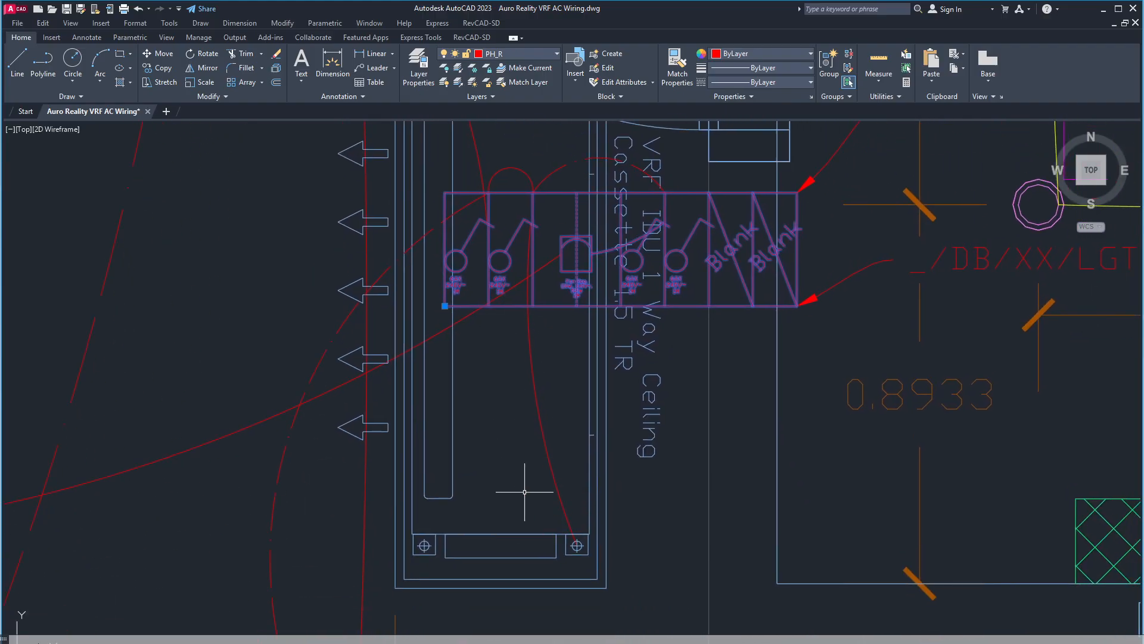
# Examine the wiring of the master bedroom switchboard's modules where it overlaps the VRF ceiling cassette.
pyautogui.scroll(2, 520, 344)
pyautogui.moveTo(520, 352); pyautogui.dragTo(532, 518, button='middle')
pyautogui.scroll(5, 543, 438)
pyautogui.moveTo(494, 427); pyautogui.dragTo(504, 550, button='middle')
pyautogui.moveTo(445, 427)
pyautogui.mouseDown(button='middle')
pyautogui.moveTo(464, 499)
pyautogui.moveTo(429, 390)
pyautogui.mouseUp(button='middle')
pyautogui.scroll(-6, 435, 481)
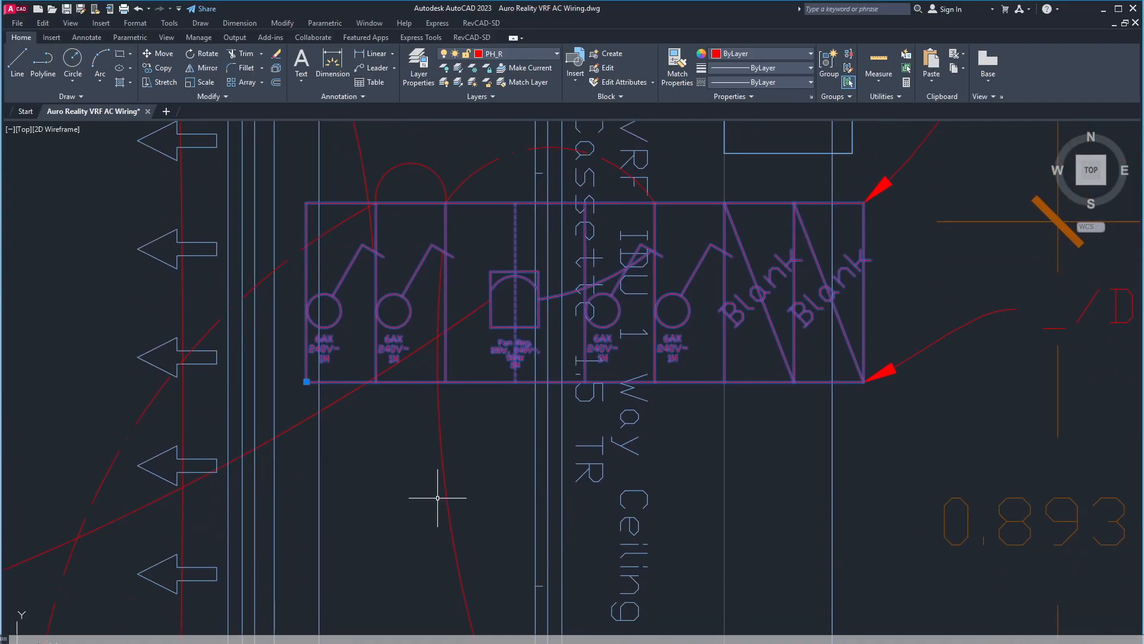
# Inspect the switchboard's fan regulator, neighbouring 6AX switches and blank modules, with the VRF cassette unit highlighted.
pyautogui.scroll(-6, 437, 497)
pyautogui.scroll(4, 481, 489)
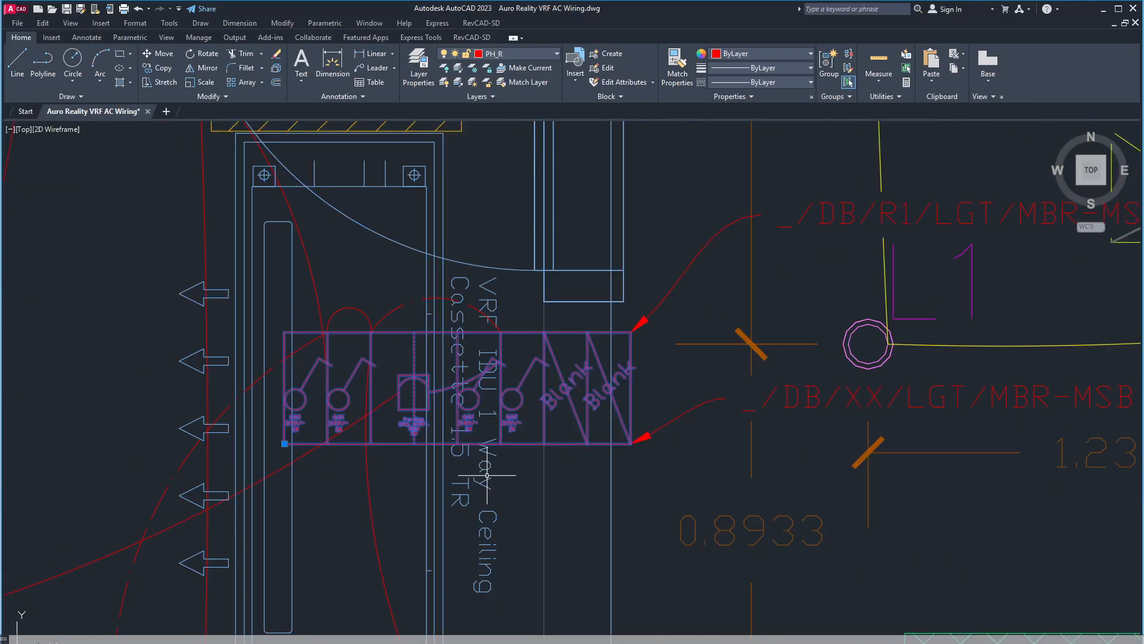
pyautogui.scroll(6, 477, 487)
pyautogui.scroll(-8, 437, 404)
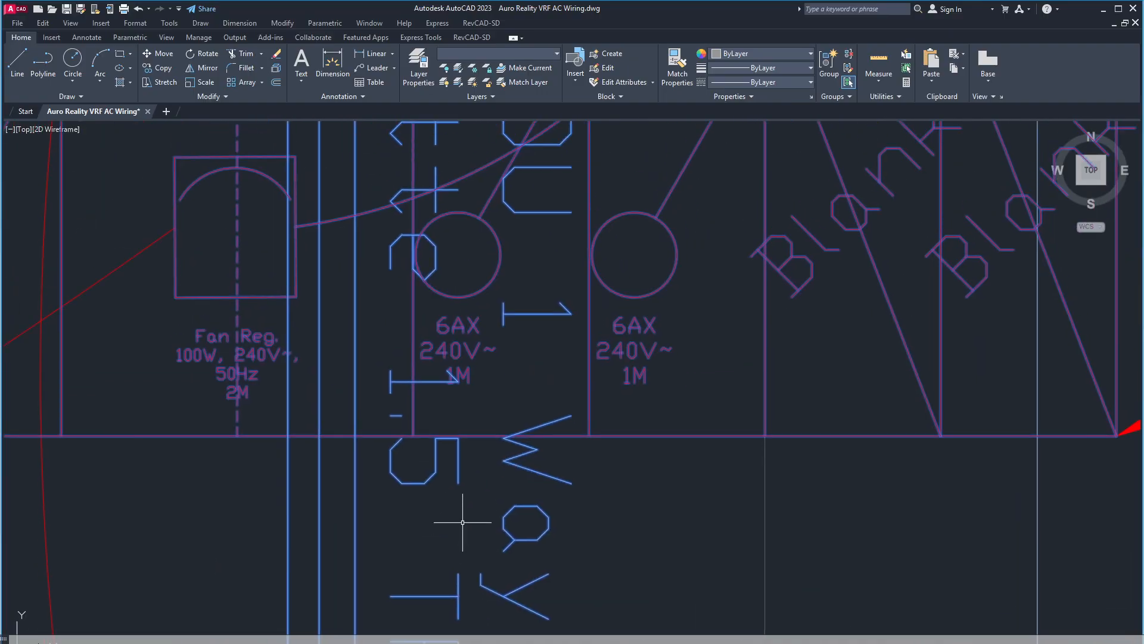
pyautogui.moveTo(438, 491); pyautogui.dragTo(393, 379, button='middle')
pyautogui.scroll(2, 420, 453)
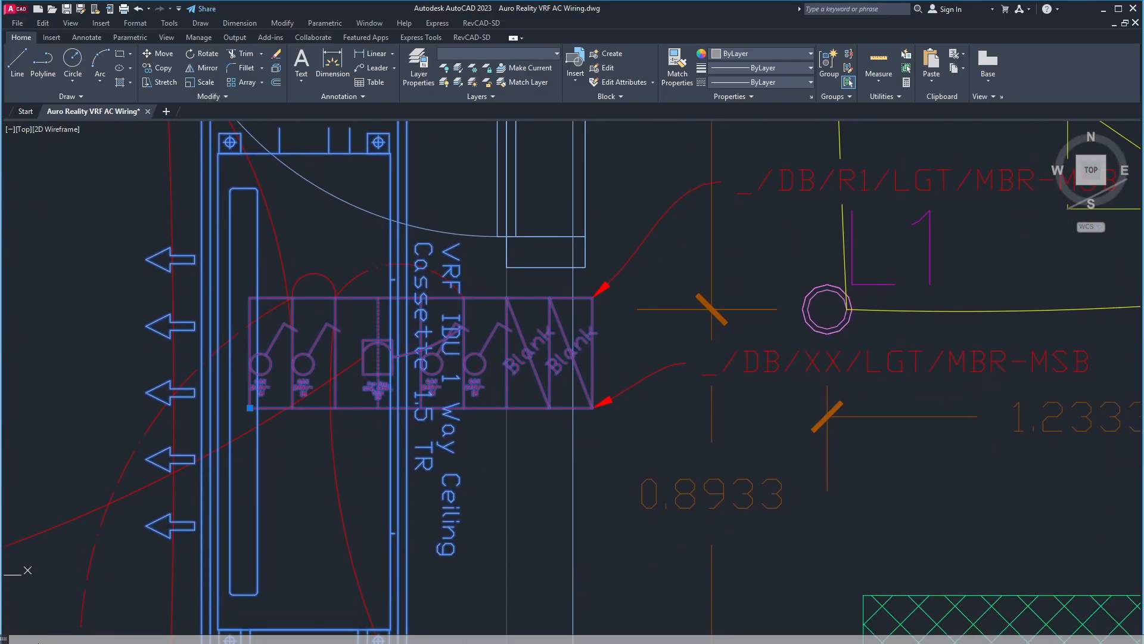
pyautogui.scroll(2, 388, 385)
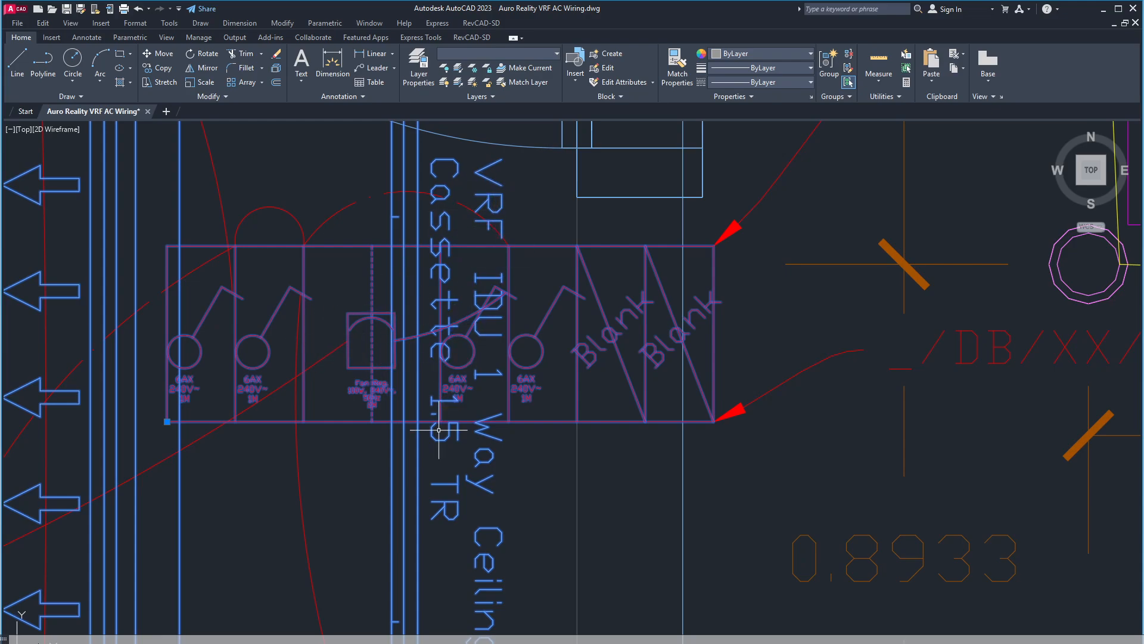
# Examine the IP66 weatherproof isolator beside the balcony and its 6sqmm power feeds and 2.5sqmm wire.
pyautogui.moveTo(441, 464)
pyautogui.mouseDown(button='middle')
pyautogui.moveTo(431, 385)
pyautogui.moveTo(351, 324)
pyautogui.moveTo(401, 412)
pyautogui.mouseUp(button='middle')
pyautogui.scroll(-8, 433, 386)
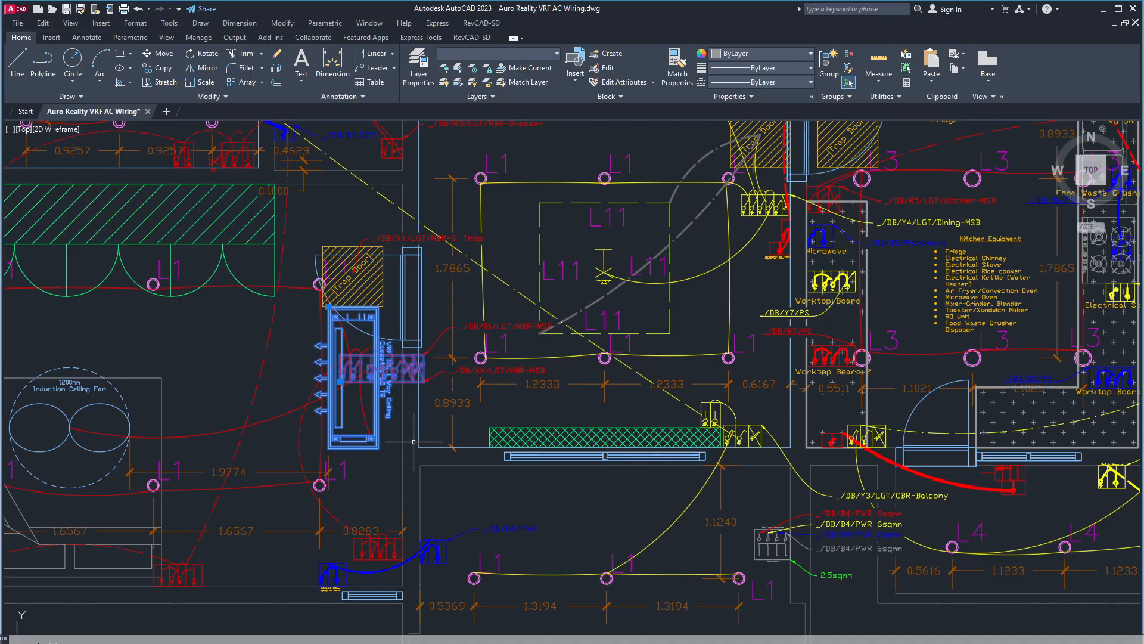
pyautogui.scroll(8, 751, 521)
pyautogui.moveTo(800, 556); pyautogui.dragTo(506, 431, button='middle')
pyautogui.scroll(-4, 621, 472)
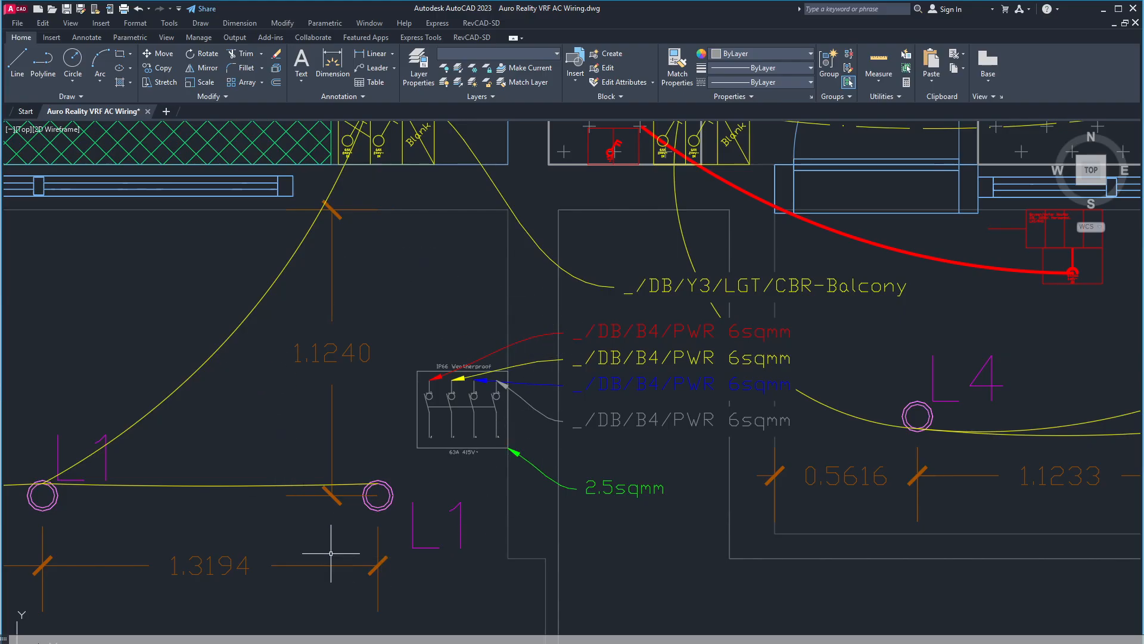
pyautogui.scroll(-6, 401, 487)
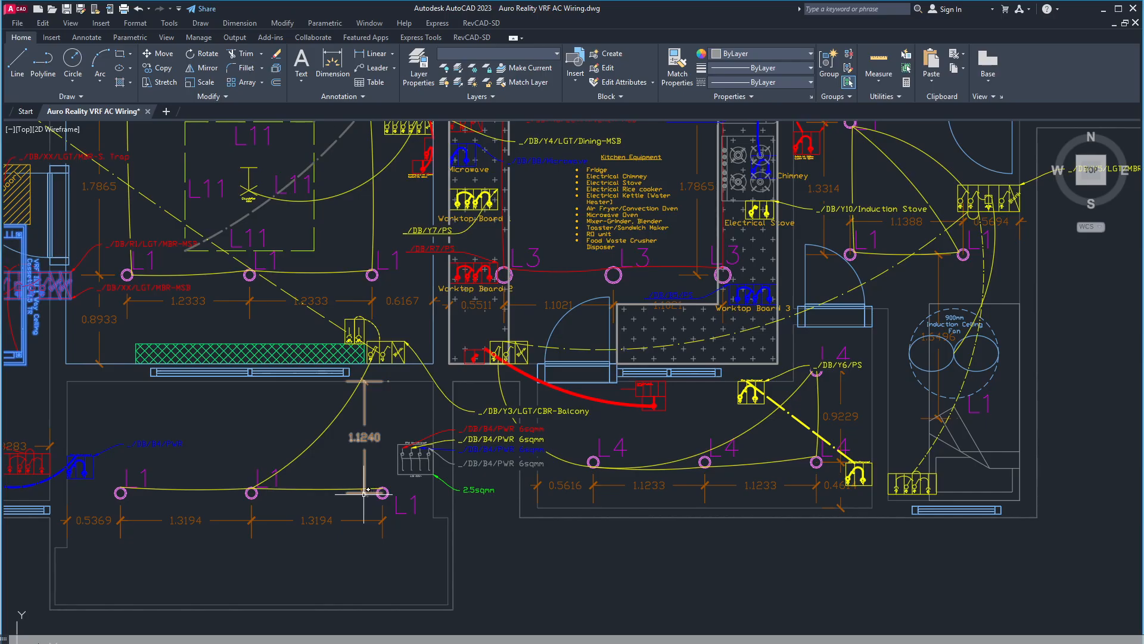
# Survey the whole apartment's wiring layout and return to the master bedroom's ceiling fan, lights and VRF unit.
pyautogui.scroll(6, 456, 541)
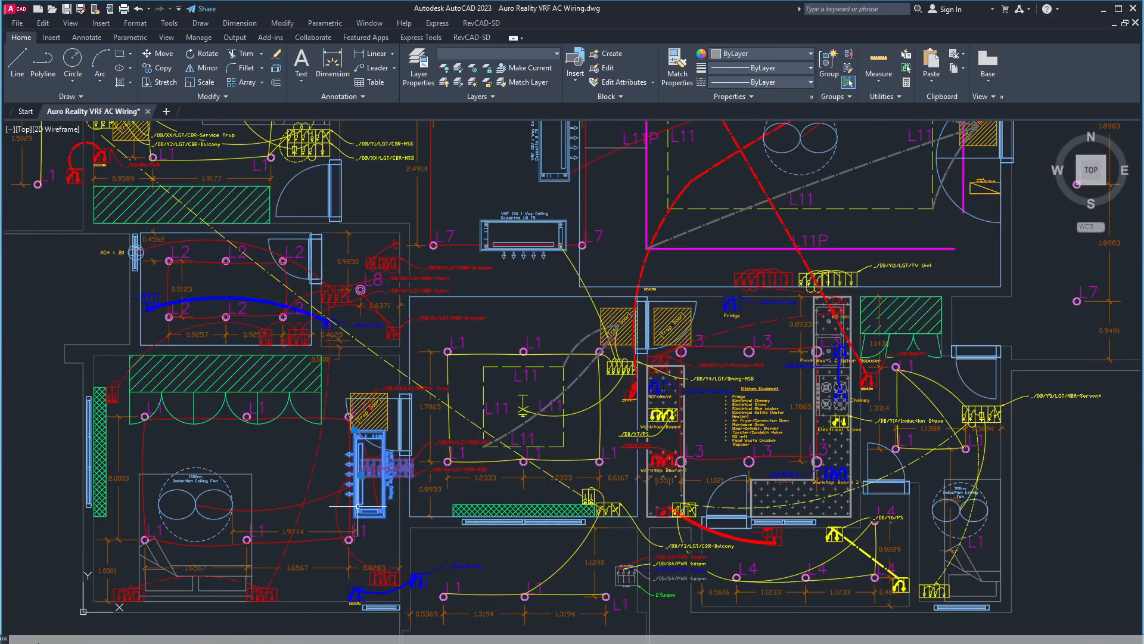
pyautogui.scroll(-5, 408, 473)
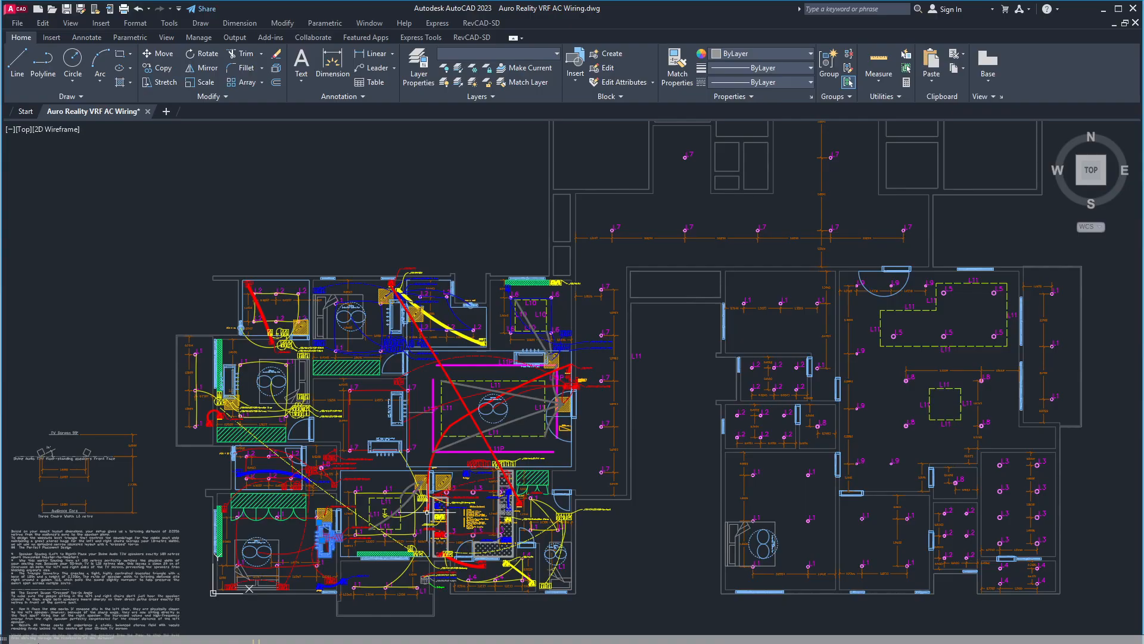
pyautogui.moveTo(426, 513); pyautogui.dragTo(569, 444, button='middle')
pyautogui.scroll(5, 497, 477)
pyautogui.moveTo(425, 473); pyautogui.dragTo(555, 466, button='middle')
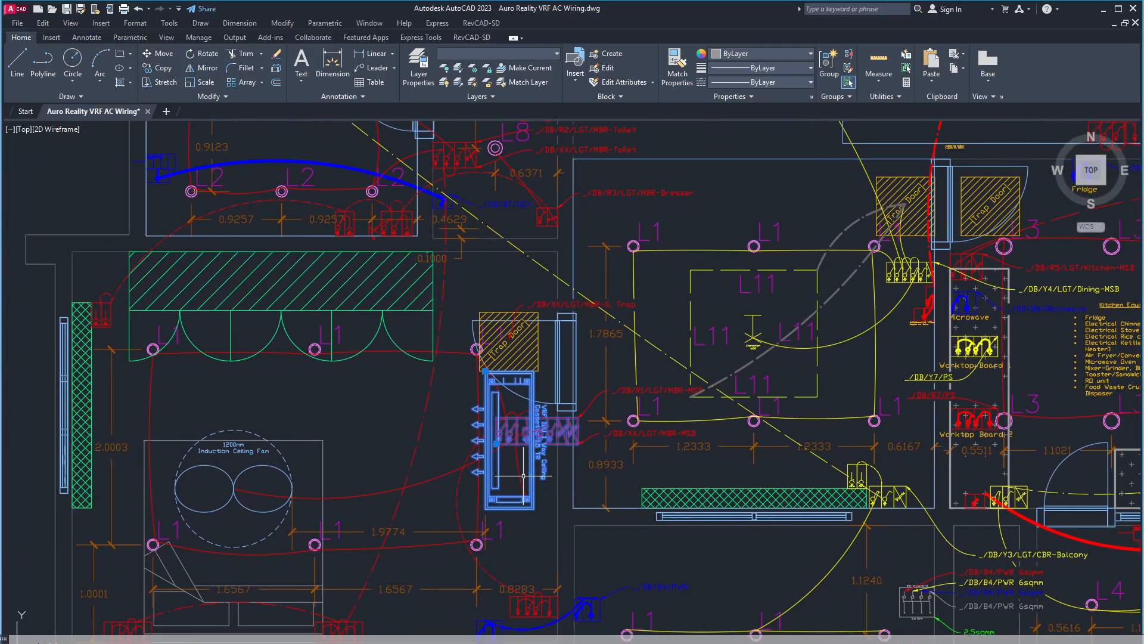
# Examine the master bedroom switchboard's 6AX switches and the red circuit wires leaving them.
pyautogui.scroll(5, 505, 487)
pyautogui.scroll(4, 510, 344)
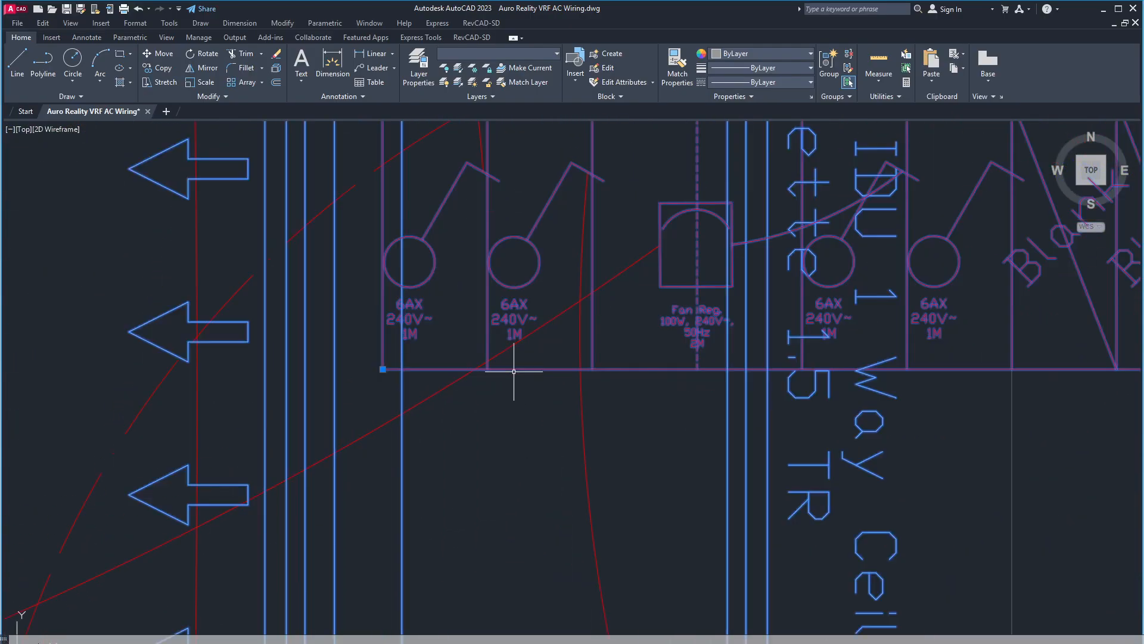
pyautogui.scroll(-5, 508, 398)
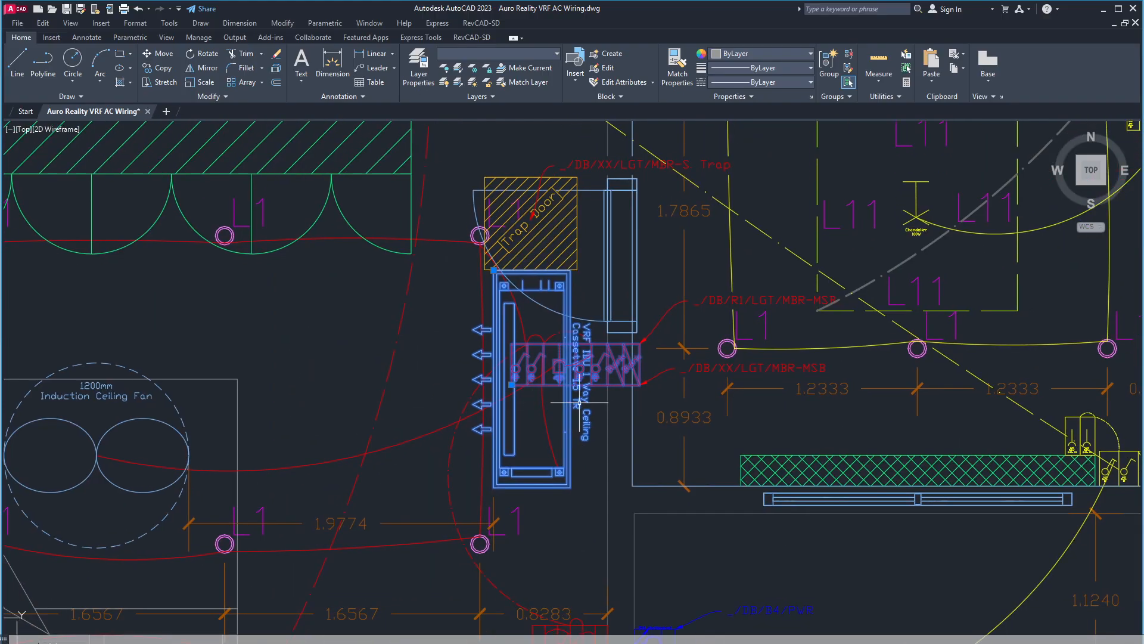
pyautogui.scroll(4, 583, 412)
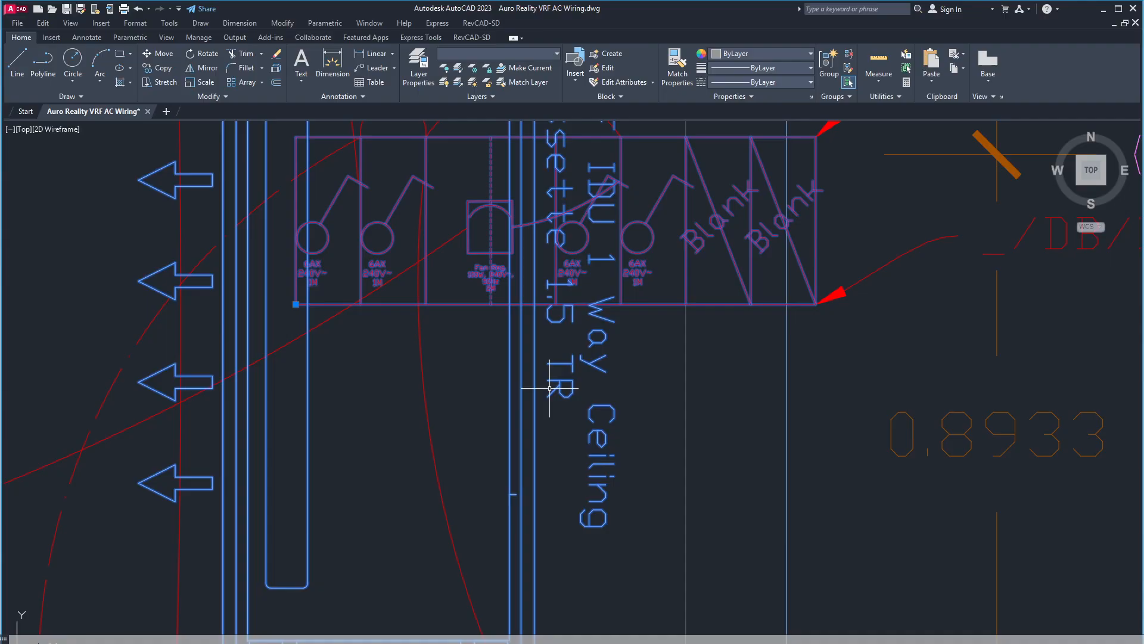
pyautogui.moveTo(395, 353); pyautogui.dragTo(391, 507, button='middle')
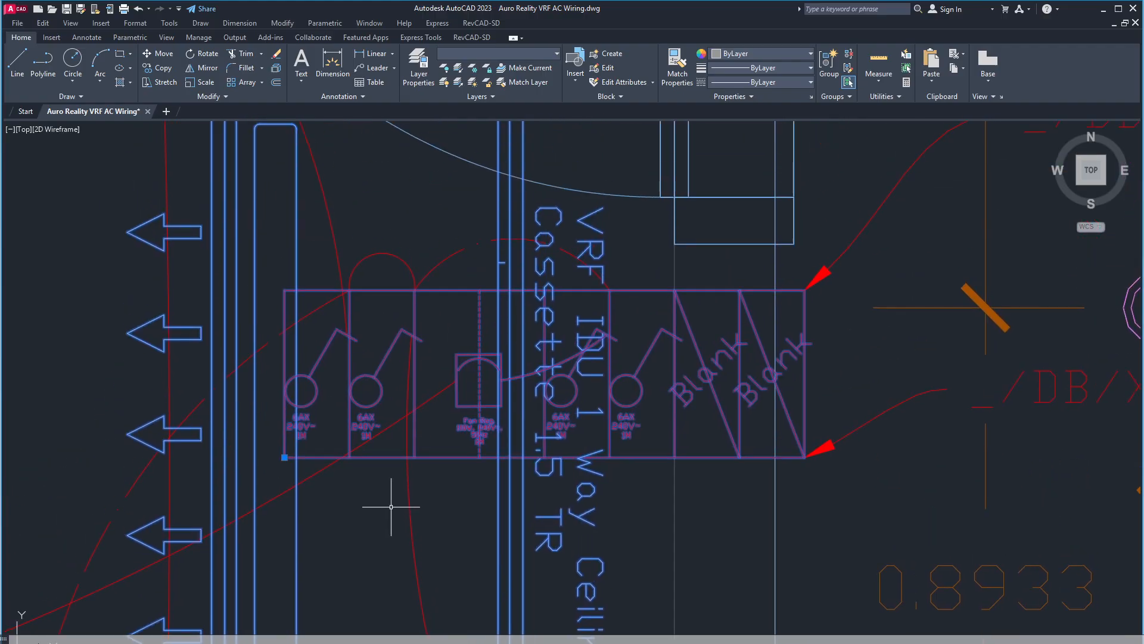
pyautogui.scroll(4, 403, 400)
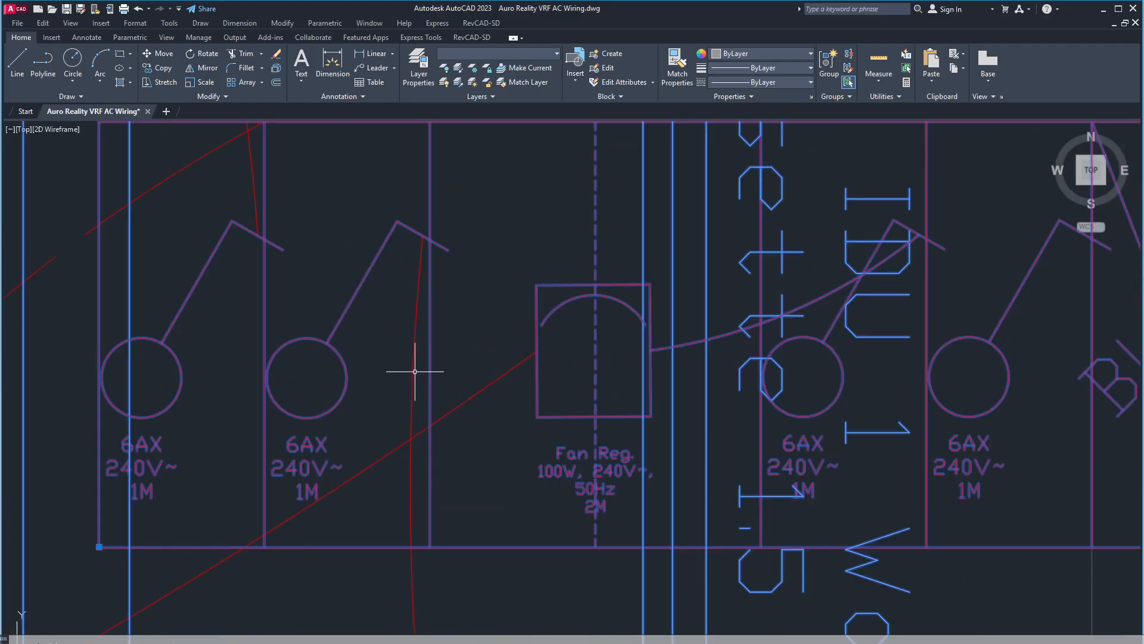
# Highlight the wire from the second 6AX switch and trace it to the lower corner of the VRF cassette.
pyautogui.scroll(-6, 365, 505)
pyautogui.moveTo(365, 506); pyautogui.dragTo(322, 221, button='middle')
pyautogui.scroll(4, 342, 454)
pyautogui.moveTo(402, 364); pyautogui.dragTo(426, 507, button='middle')
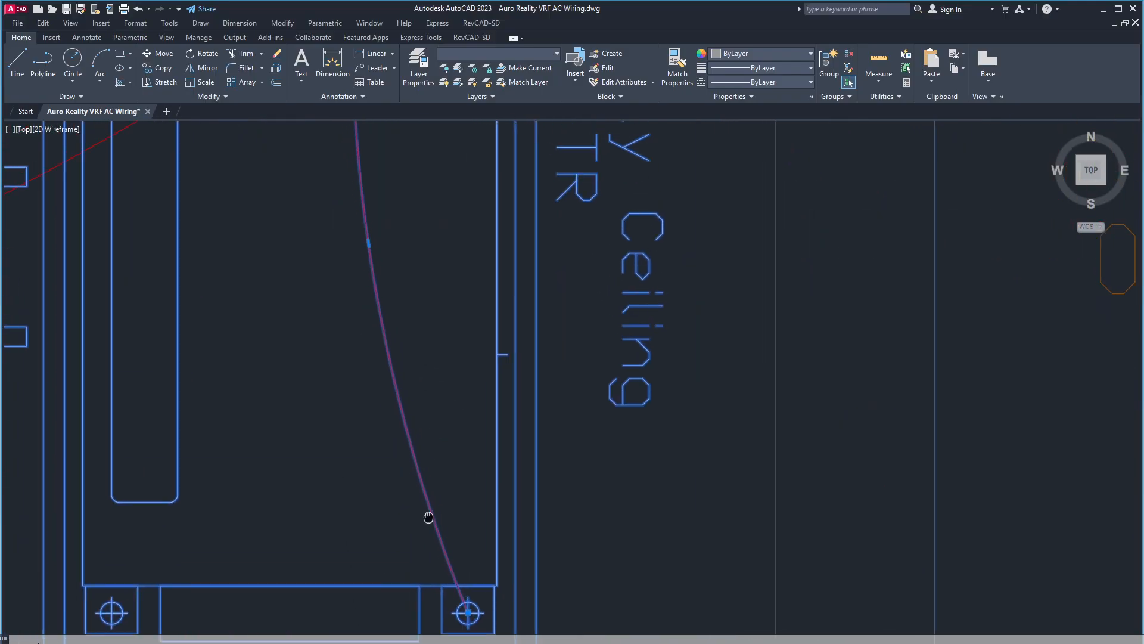
pyautogui.scroll(-6, 427, 508)
pyautogui.scroll(2, 419, 384)
pyautogui.scroll(3, 568, 440)
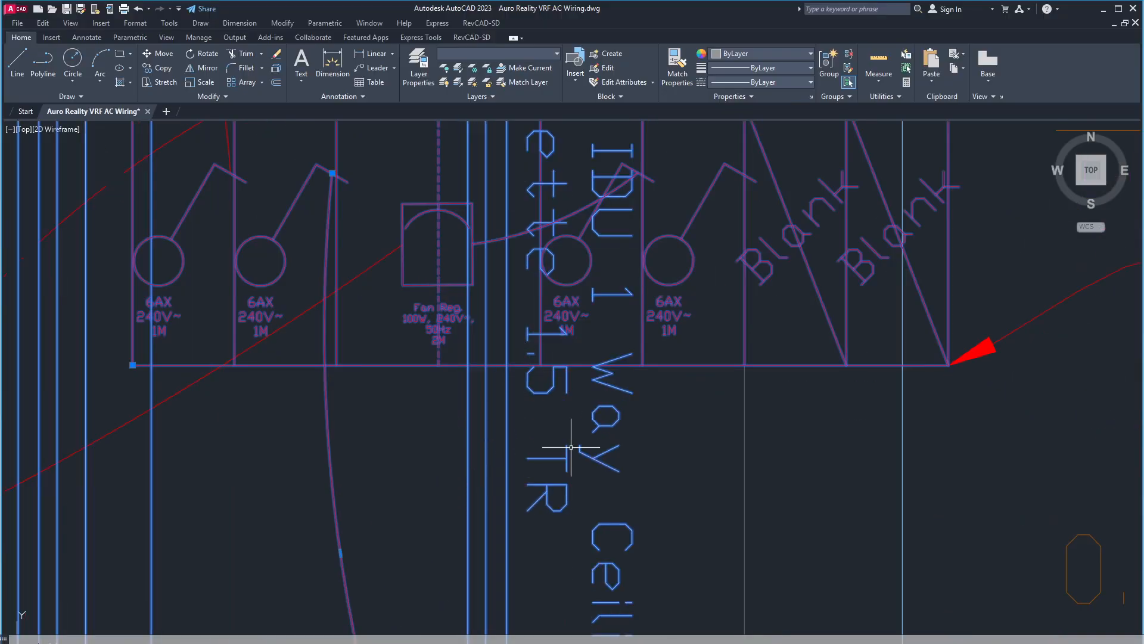
# Inspect the link between the fan regulator and its adjacent 6AX switch, and clear the highlighted objects.
pyautogui.scroll(-4, 411, 513)
pyautogui.scroll(5, 393, 513)
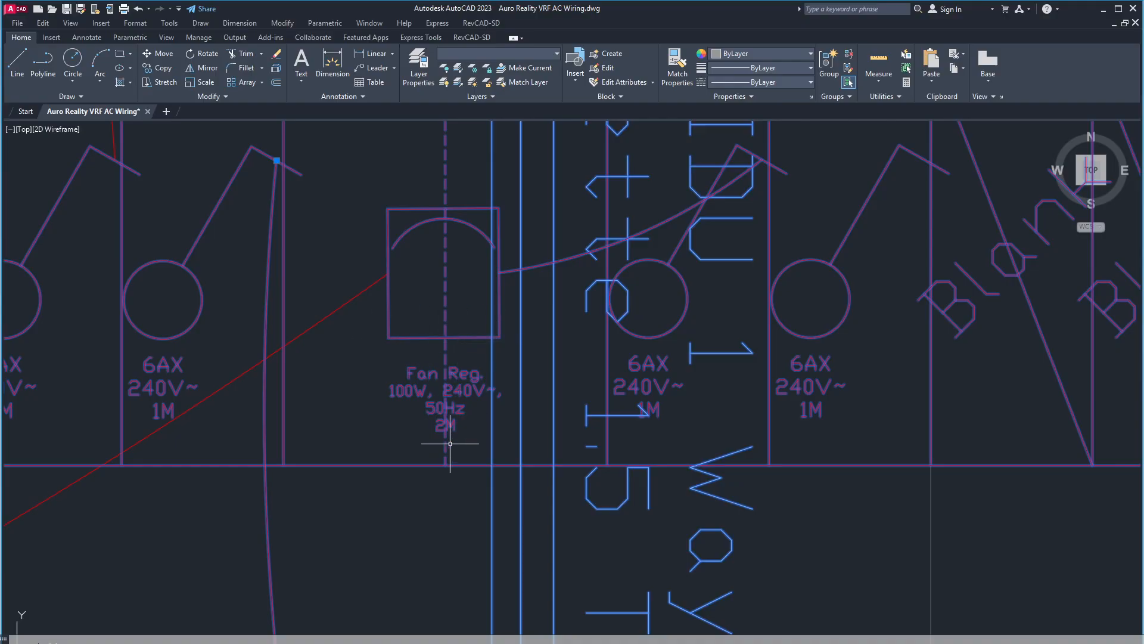
pyautogui.scroll(-3, 705, 405)
pyautogui.scroll(3, 542, 332)
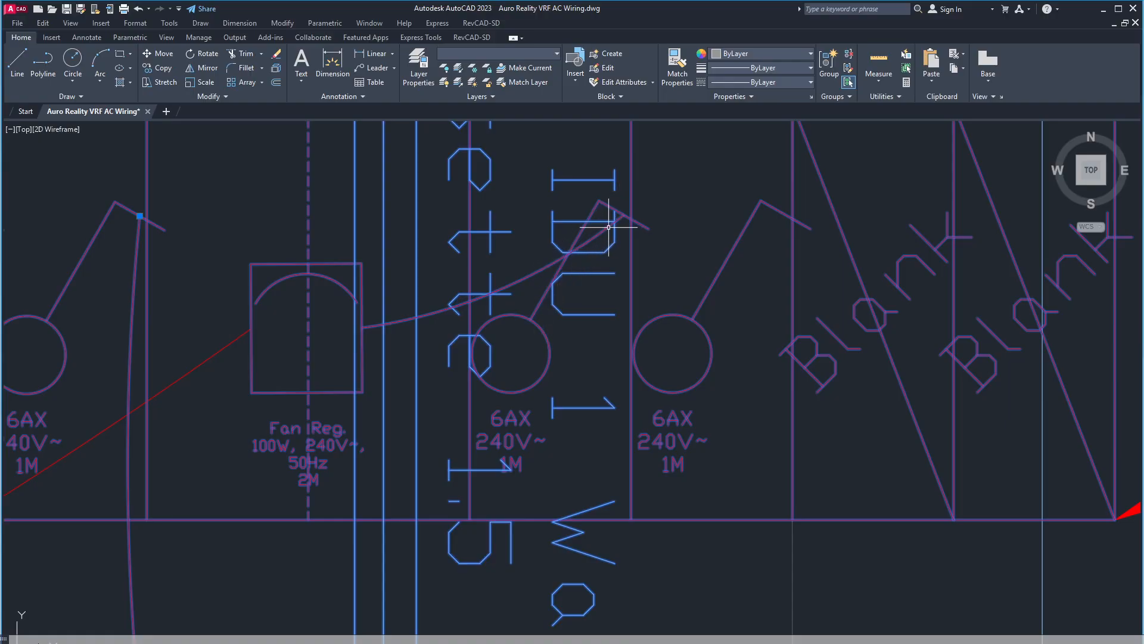
pyautogui.press('Escape')
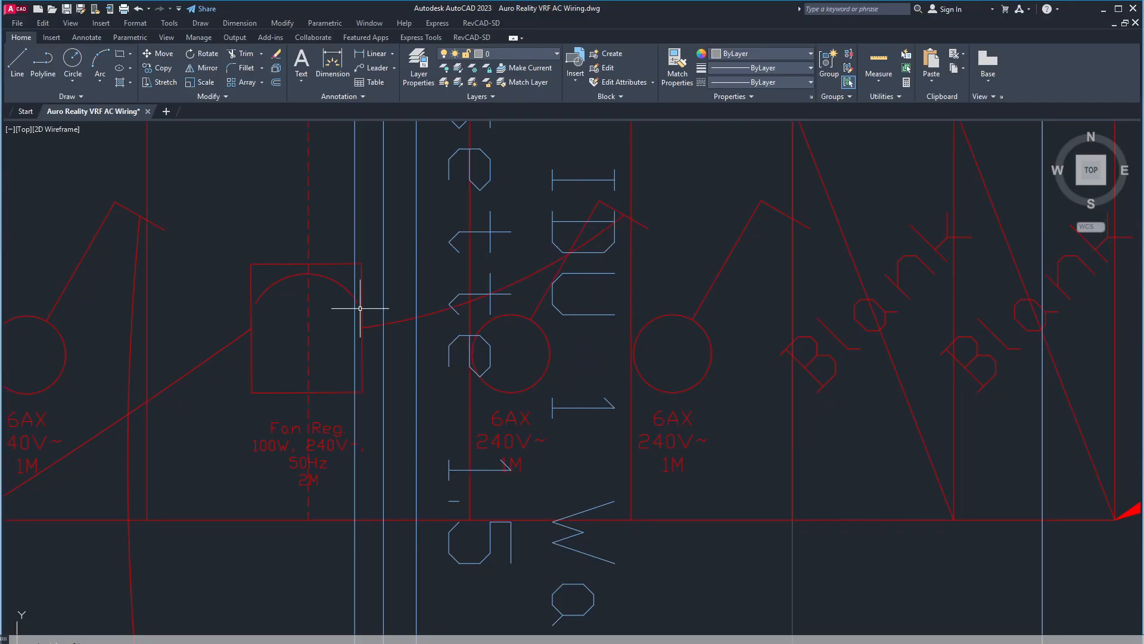
# Highlight the fan regulator's circuit wire and trace it to the 1200mm induction ceiling fan in the master bedroom.
pyautogui.scroll(-4, 330, 336)
pyautogui.click(455, 318)
pyautogui.scroll(-6, 480, 371)
pyautogui.moveTo(427, 430); pyautogui.dragTo(621, 376, button='middle')
pyautogui.moveTo(274, 404)
pyautogui.mouseDown(button='middle')
pyautogui.moveTo(343, 397)
pyautogui.moveTo(477, 411)
pyautogui.mouseUp(button='middle')
pyautogui.scroll(2, 339, 395)
pyautogui.scroll(4, 334, 396)
pyautogui.scroll(-4, 327, 388)
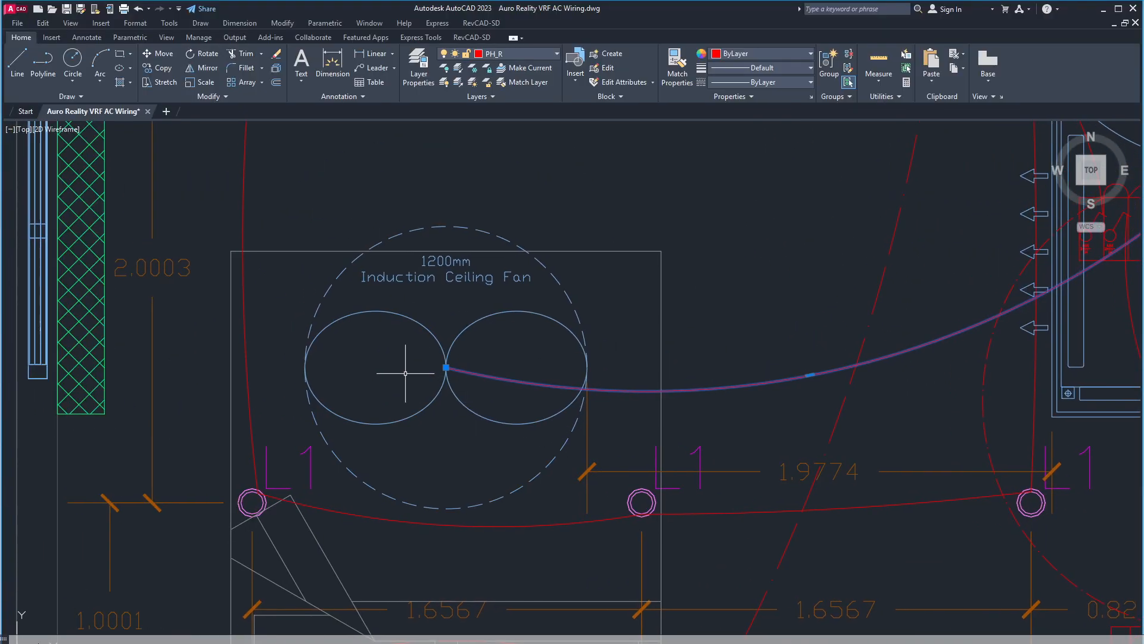
pyautogui.scroll(2, 403, 371)
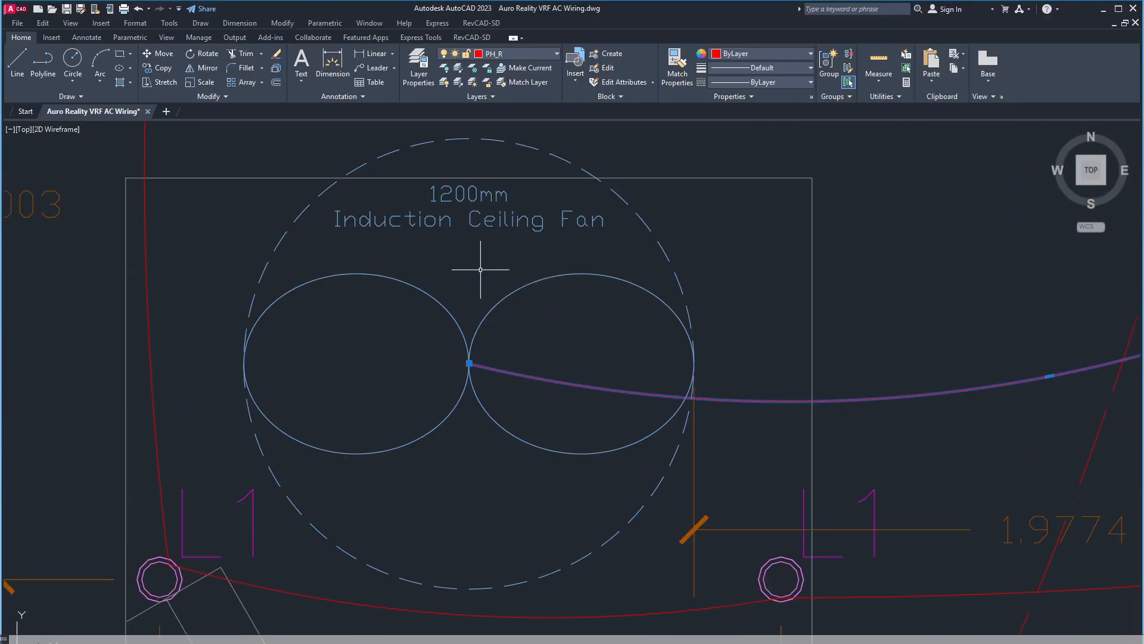
pyautogui.scroll(-3, 409, 340)
pyautogui.scroll(1, 455, 409)
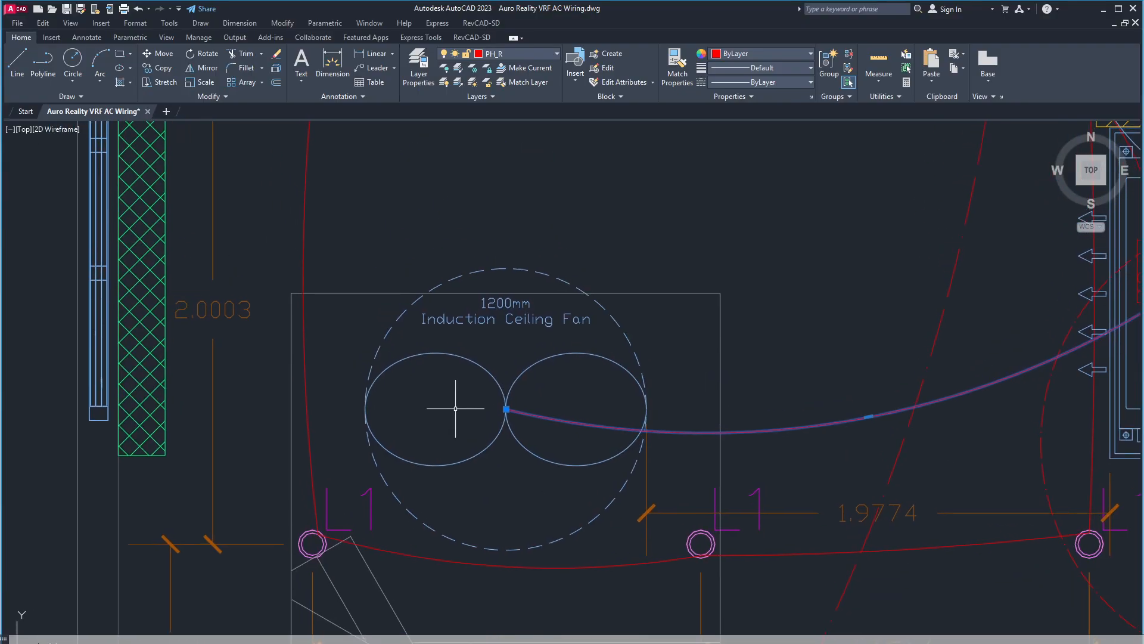
# Inspect the 1200mm induction ceiling fan symbol where its circuit wire ends, highlight the fan, and clear the selection.
pyautogui.click(668, 254)
pyautogui.click(658, 264)
pyautogui.scroll(4, 514, 411)
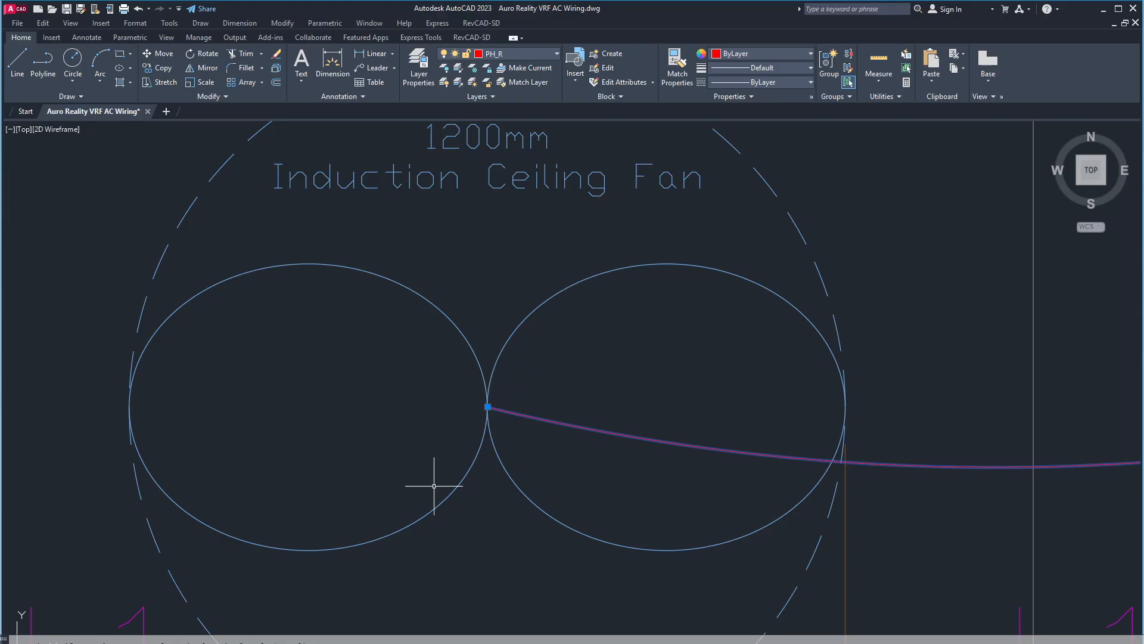
pyautogui.scroll(-2, 515, 370)
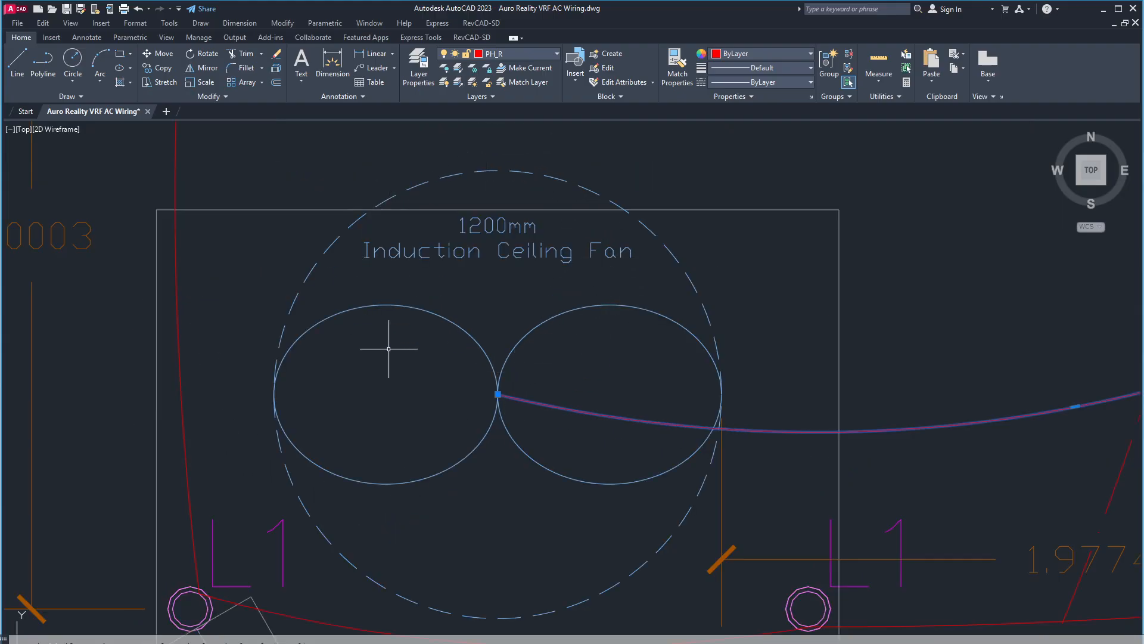
pyautogui.scroll(-5, 602, 384)
pyautogui.scroll(5, 573, 384)
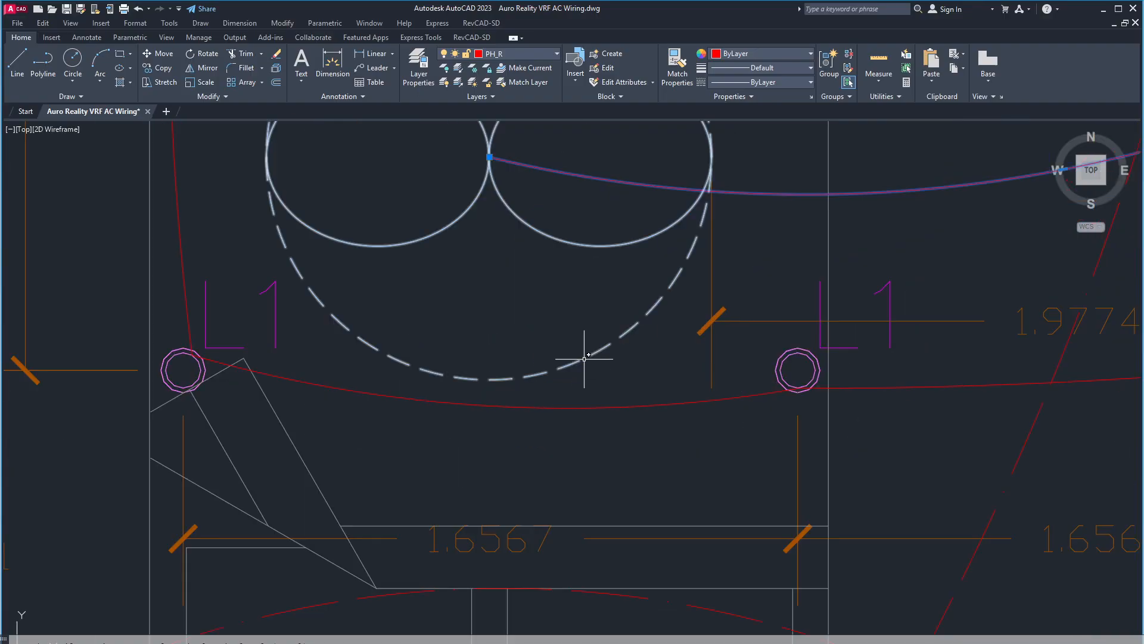
pyautogui.scroll(-4, 613, 365)
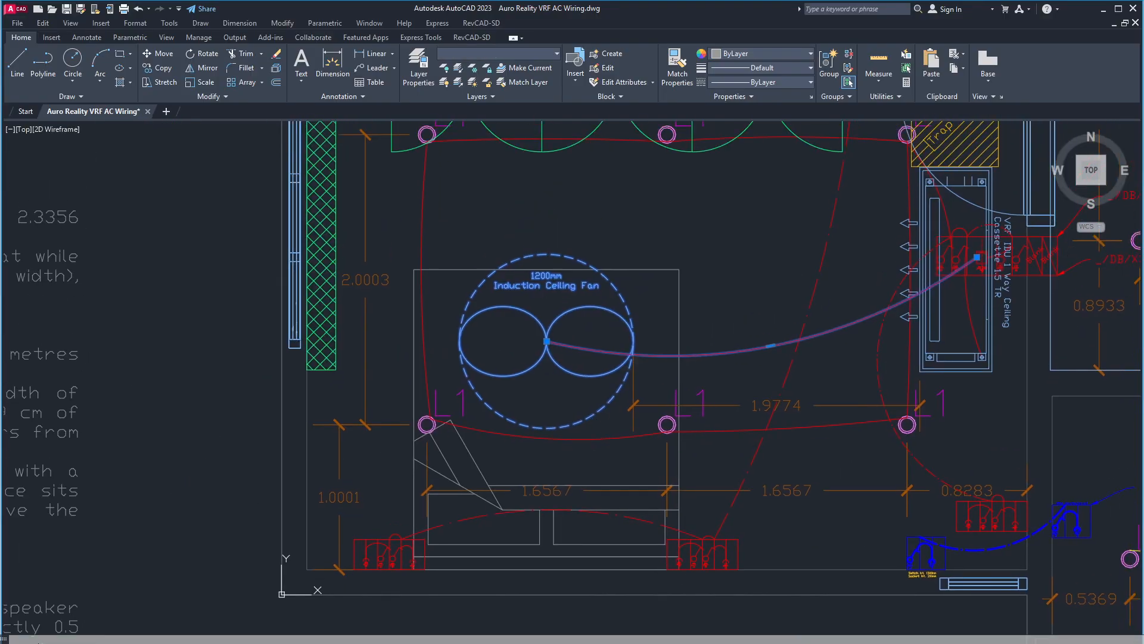
pyautogui.scroll(6, 643, 420)
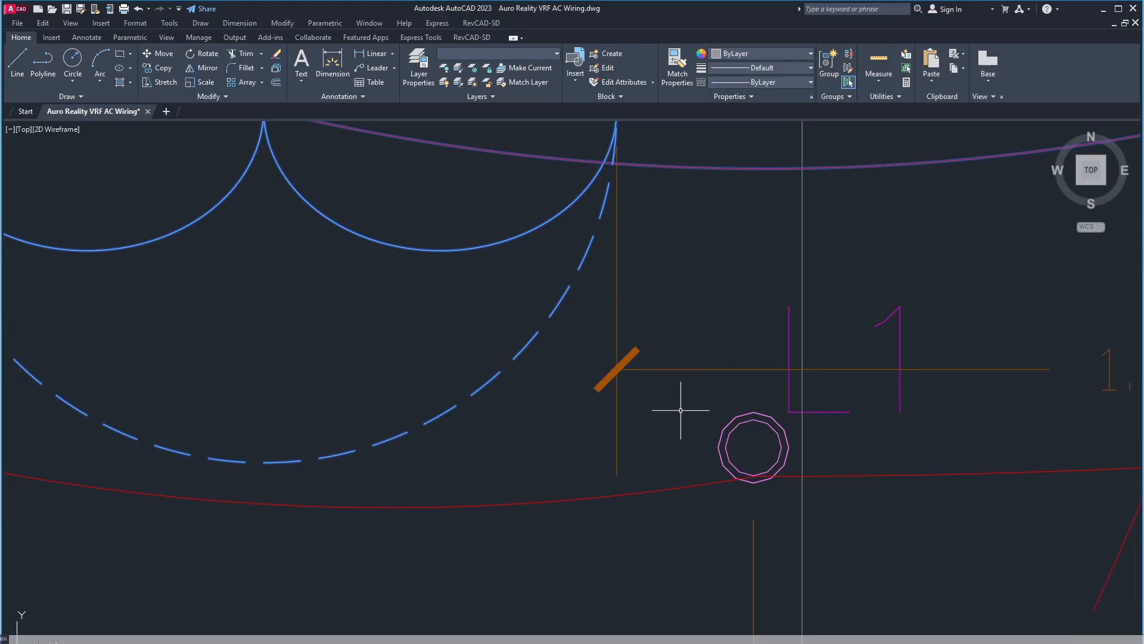
pyautogui.scroll(-8, 475, 325)
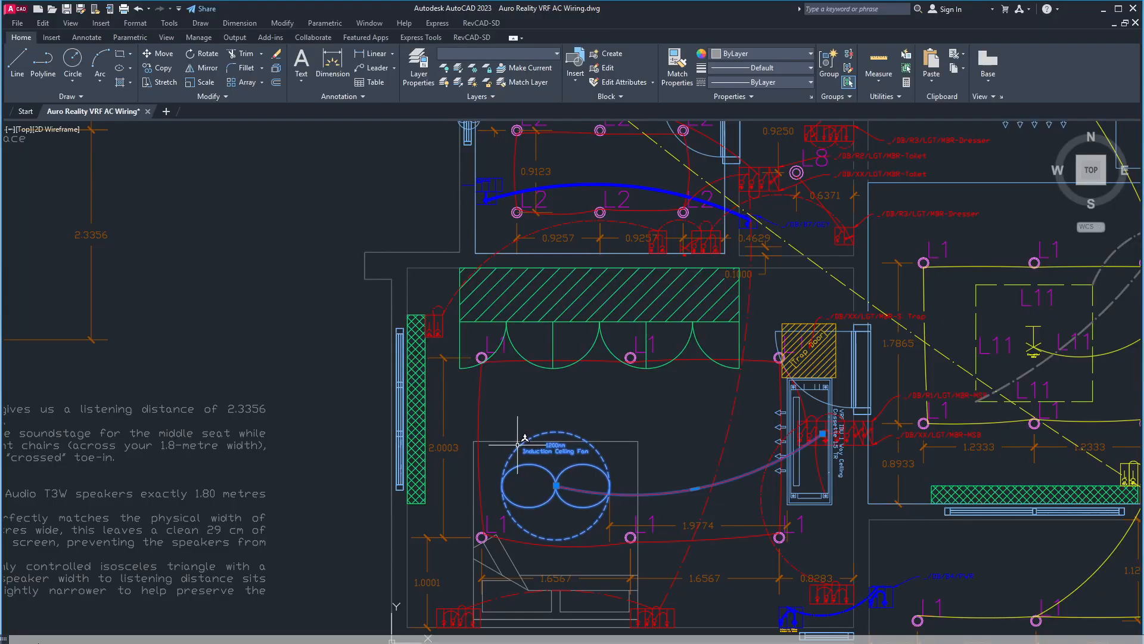
pyautogui.press('Escape')
# Find the exhaust fan at the toilet window and highlight it to read its sweep, speed and air delivery.
pyautogui.scroll(2, 605, 443)
pyautogui.moveTo(605, 443)
pyautogui.mouseDown(button='middle')
pyautogui.moveTo(590, 501)
pyautogui.moveTo(607, 626)
pyautogui.mouseUp(button='middle')
pyautogui.scroll(2, 281, 355)
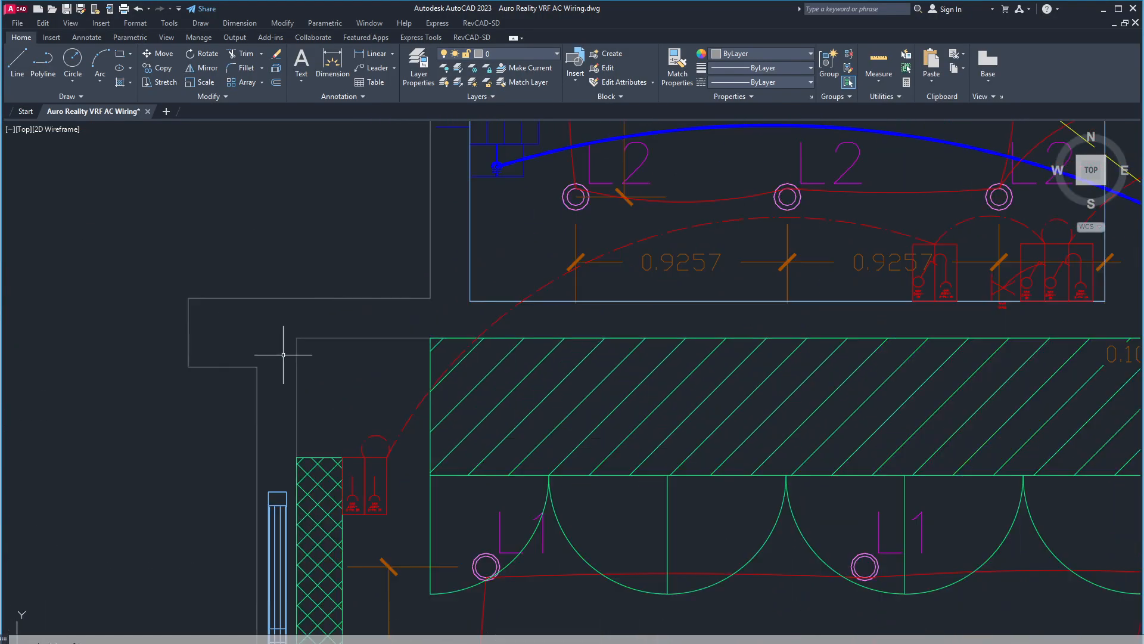
pyautogui.scroll(-4, 485, 308)
pyautogui.scroll(-2, 474, 482)
pyautogui.moveTo(468, 331)
pyautogui.mouseDown(button='middle')
pyautogui.moveTo(474, 481)
pyautogui.moveTo(561, 324)
pyautogui.mouseUp(button='middle')
pyautogui.scroll(9, 480, 371)
pyautogui.scroll(2, 562, 322)
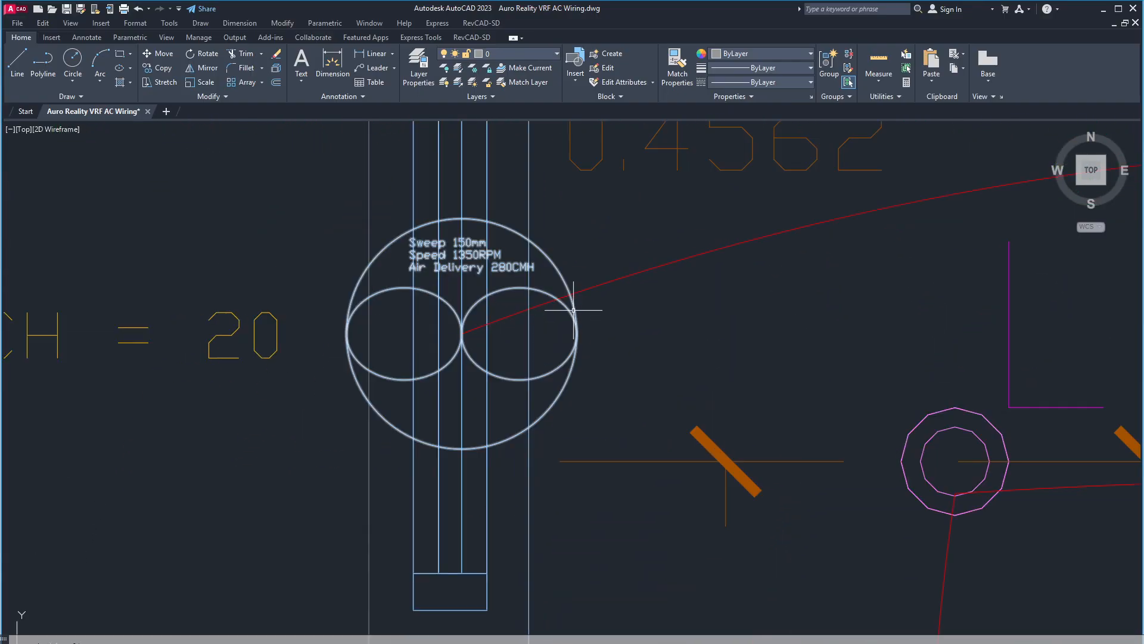
pyautogui.click(576, 313)
pyautogui.scroll(2, 447, 329)
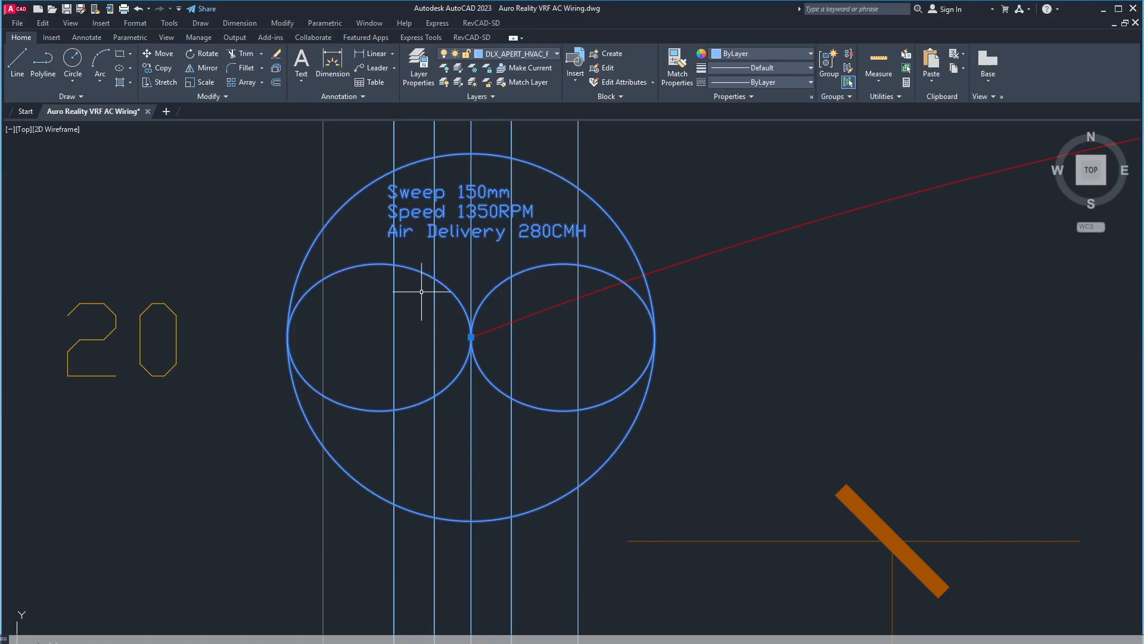
# Return to the master bedroom switchboard and examine the 6AX switches beside the fan regulator and the Blank modules.
pyautogui.scroll(-8, 632, 437)
pyautogui.moveTo(697, 514); pyautogui.dragTo(118, 222, button='middle')
pyautogui.scroll(-4, 494, 411)
pyautogui.moveTo(516, 450); pyautogui.dragTo(396, 358, button='middle')
pyautogui.scroll(-2, 465, 508)
pyautogui.moveTo(463, 511); pyautogui.dragTo(428, 400, button='middle')
pyautogui.scroll(6, 458, 442)
pyautogui.moveTo(490, 415); pyautogui.dragTo(358, 415, button='middle')
pyautogui.moveTo(544, 422); pyautogui.dragTo(530, 552, button='middle')
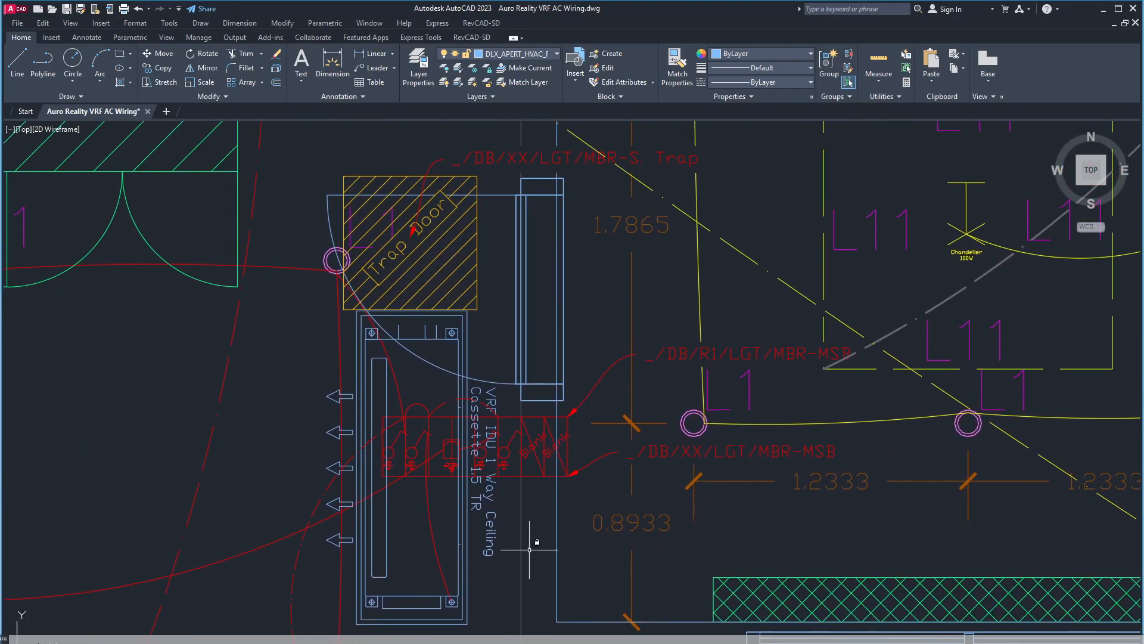
pyautogui.moveTo(513, 487); pyautogui.dragTo(561, 410, button='middle')
pyautogui.scroll(6, 581, 382)
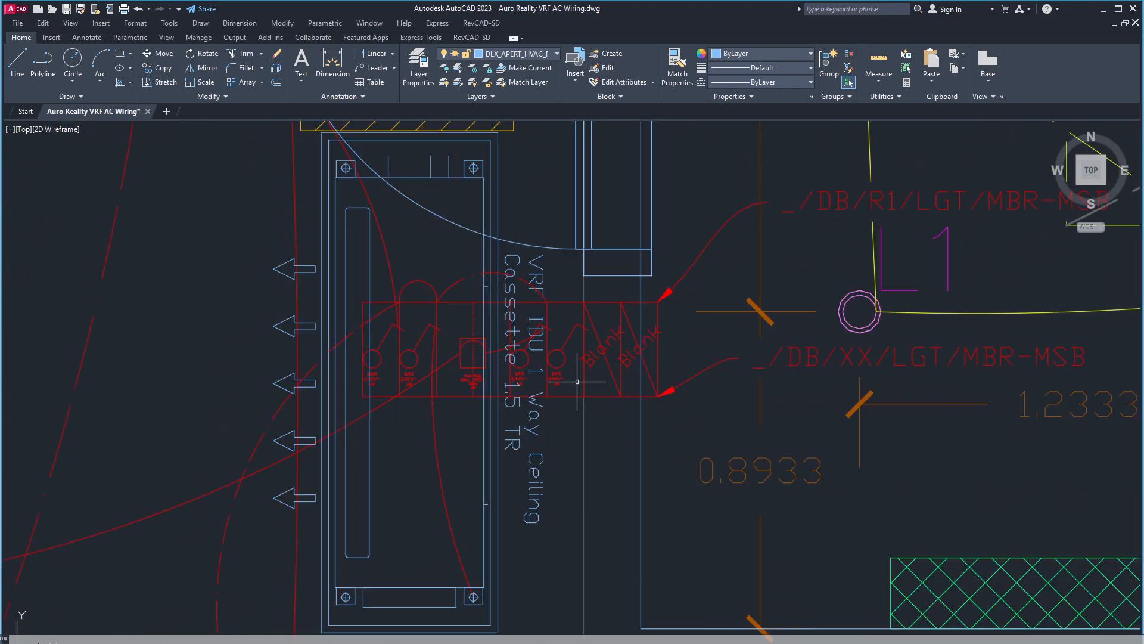
pyautogui.scroll(2, 529, 378)
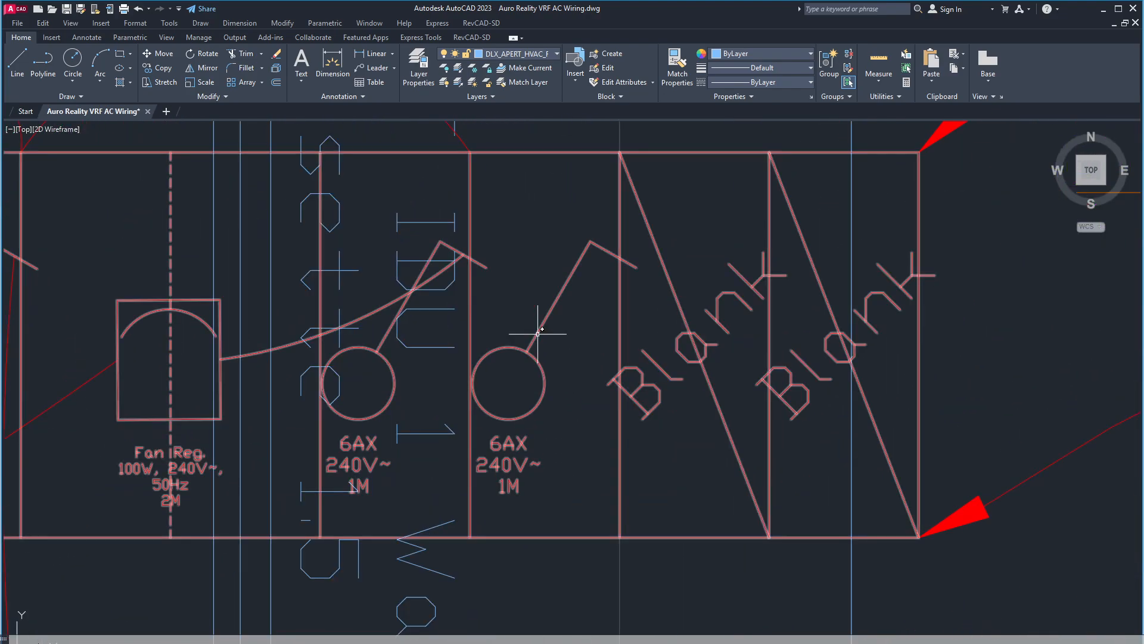
pyautogui.scroll(-5, 682, 388)
pyautogui.moveTo(674, 381); pyautogui.dragTo(654, 528, button='middle')
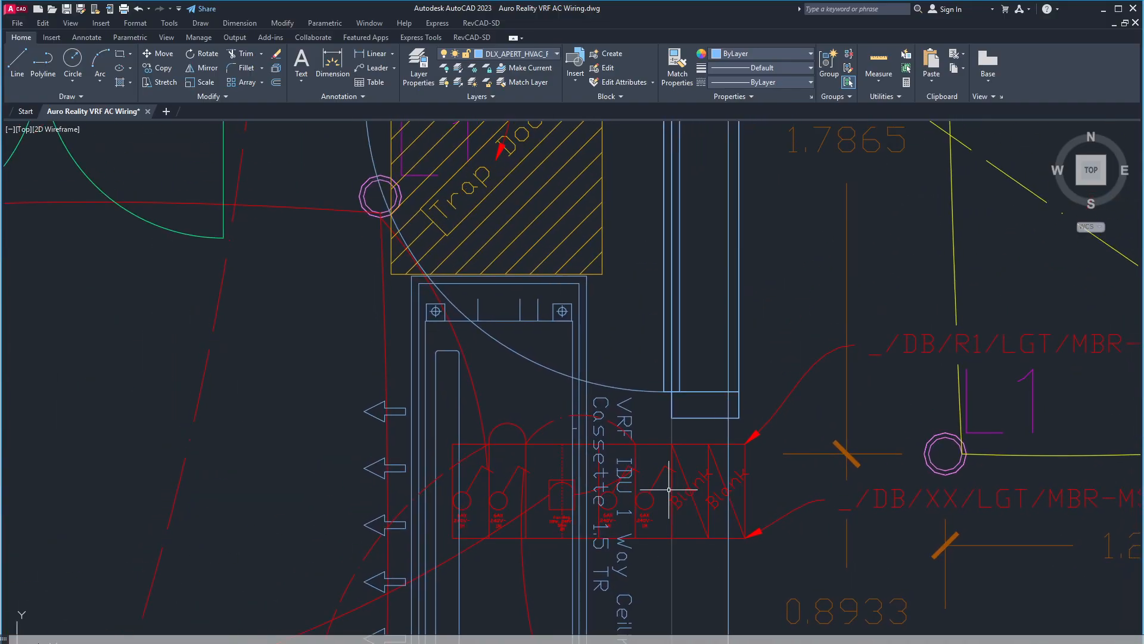
# Review the master bedroom layout around the wardrobe, L1 lights, ceiling fan and VRF cassette.
pyautogui.scroll(-5, 662, 488)
pyautogui.moveTo(560, 474); pyautogui.dragTo(823, 361, button='middle')
pyautogui.moveTo(703, 400); pyautogui.dragTo(702, 380, button='middle')
pyautogui.scroll(-3, 632, 409)
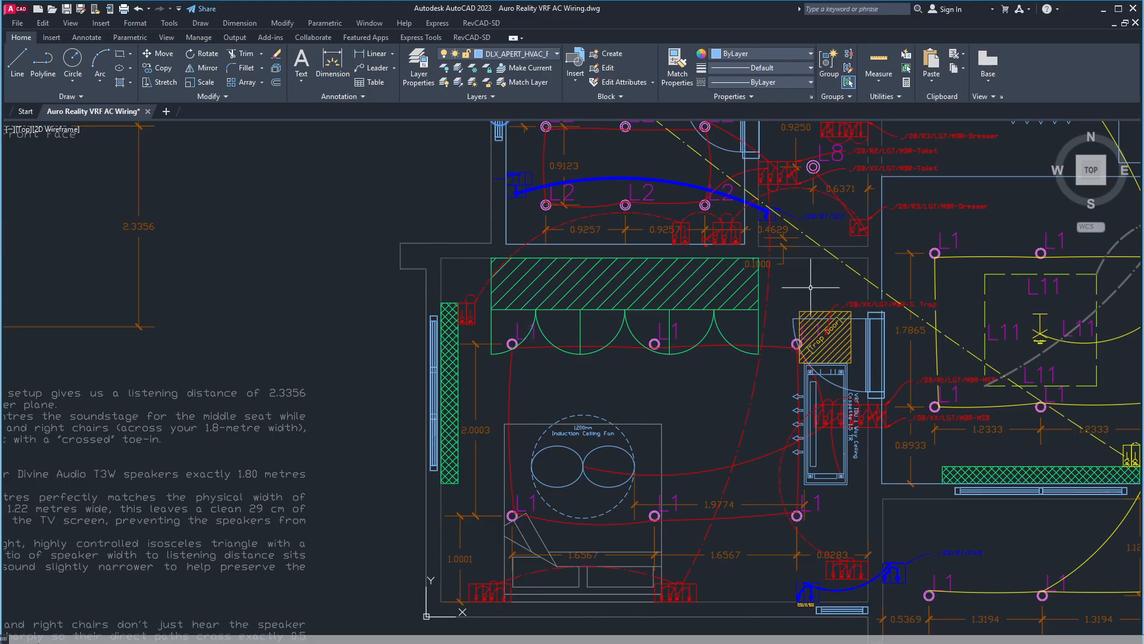
pyautogui.scroll(5, 654, 405)
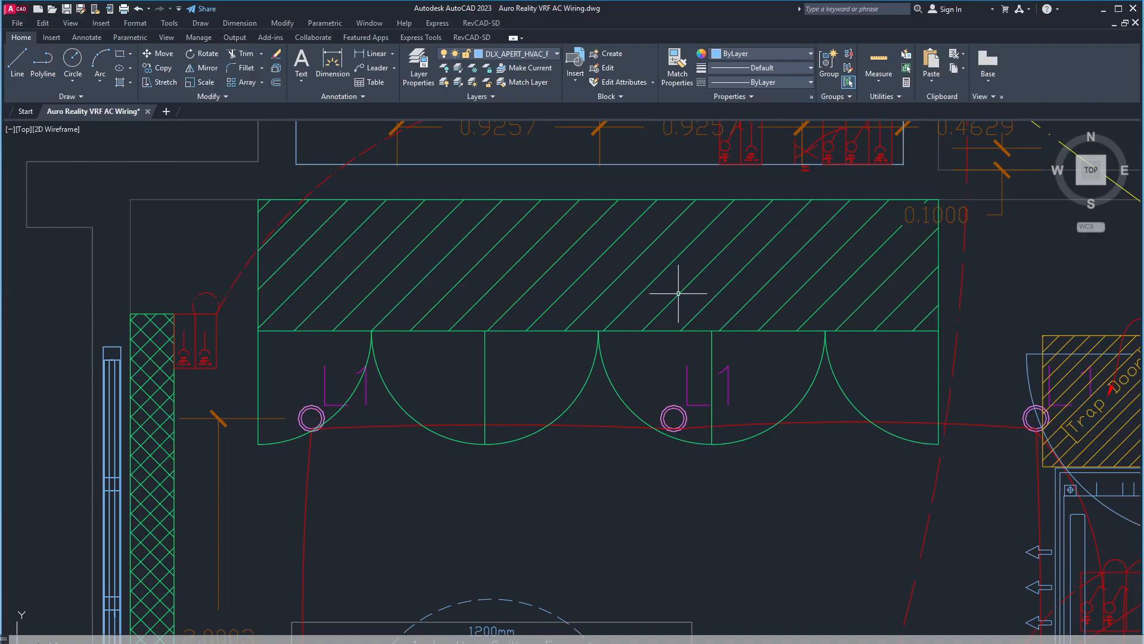
pyautogui.scroll(-8, 787, 524)
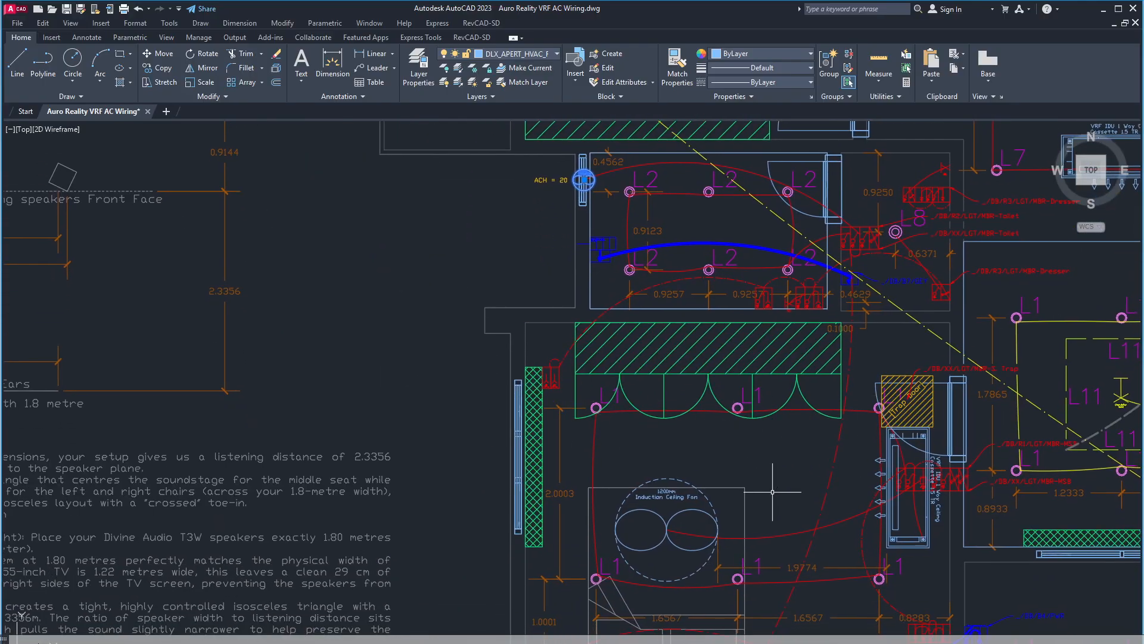
pyautogui.scroll(4, 746, 409)
pyautogui.scroll(3, 746, 409)
pyautogui.scroll(6, 745, 408)
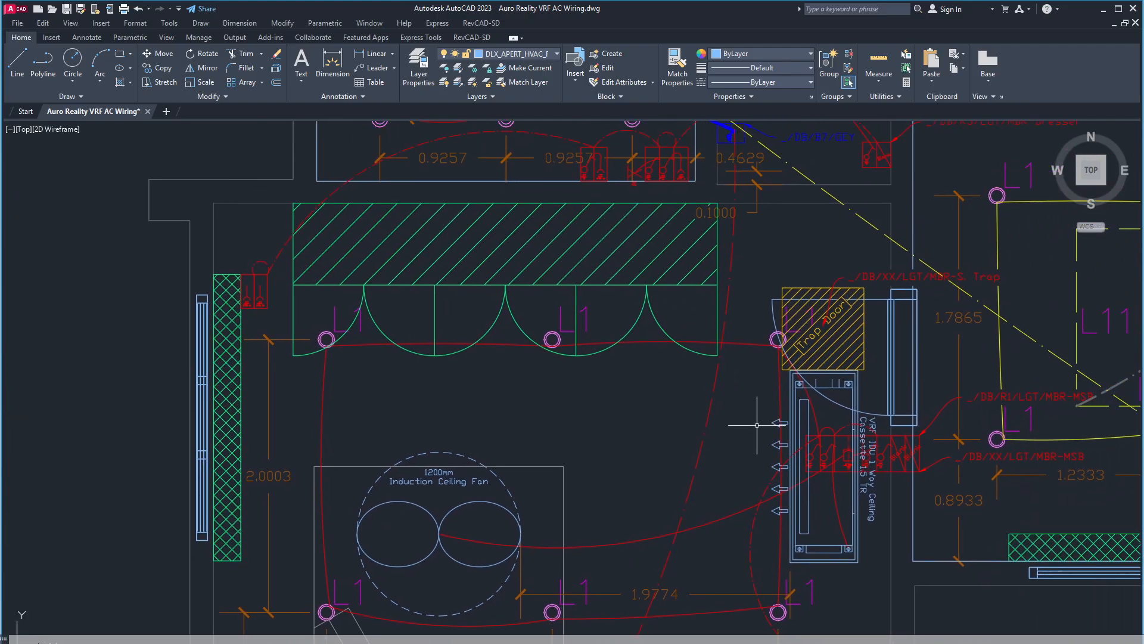
# Examine the master bedroom switchboard's full row of modules, from the first 6AX switches to the two Blank modules.
pyautogui.moveTo(992, 541); pyautogui.dragTo(817, 470, button='middle')
pyautogui.scroll(4, 857, 494)
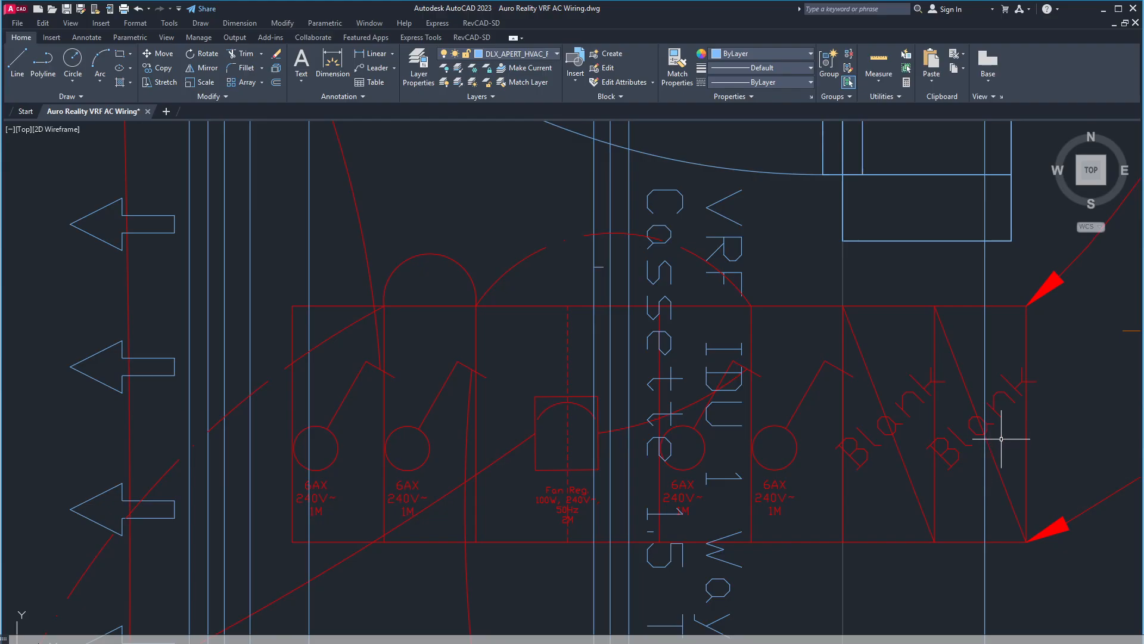
pyautogui.scroll(-6, 358, 488)
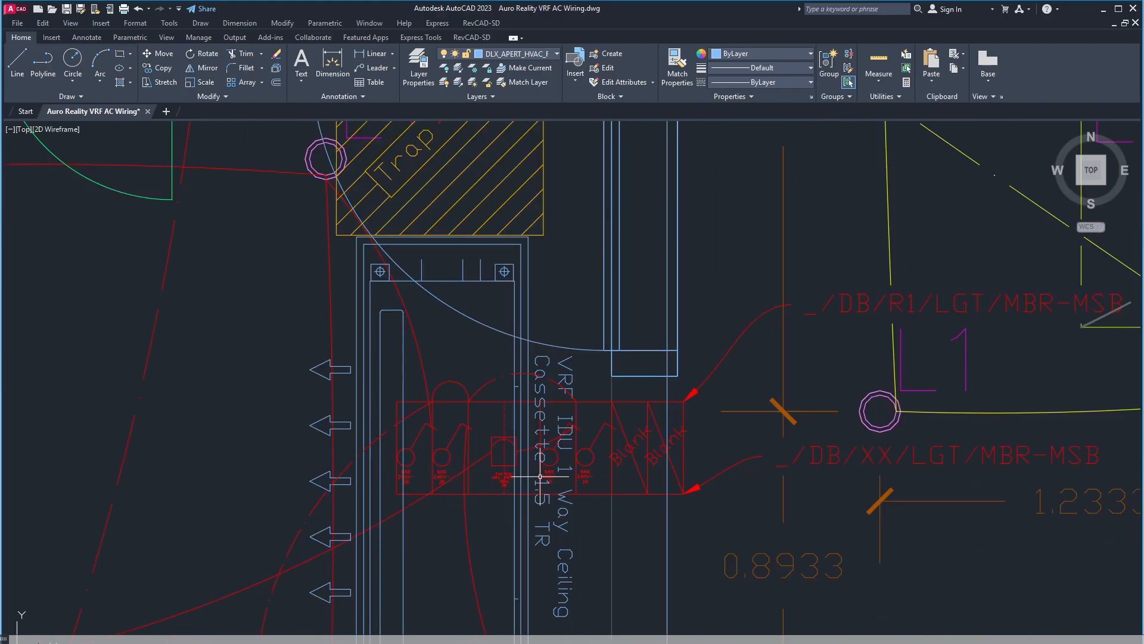
pyautogui.scroll(8, 301, 499)
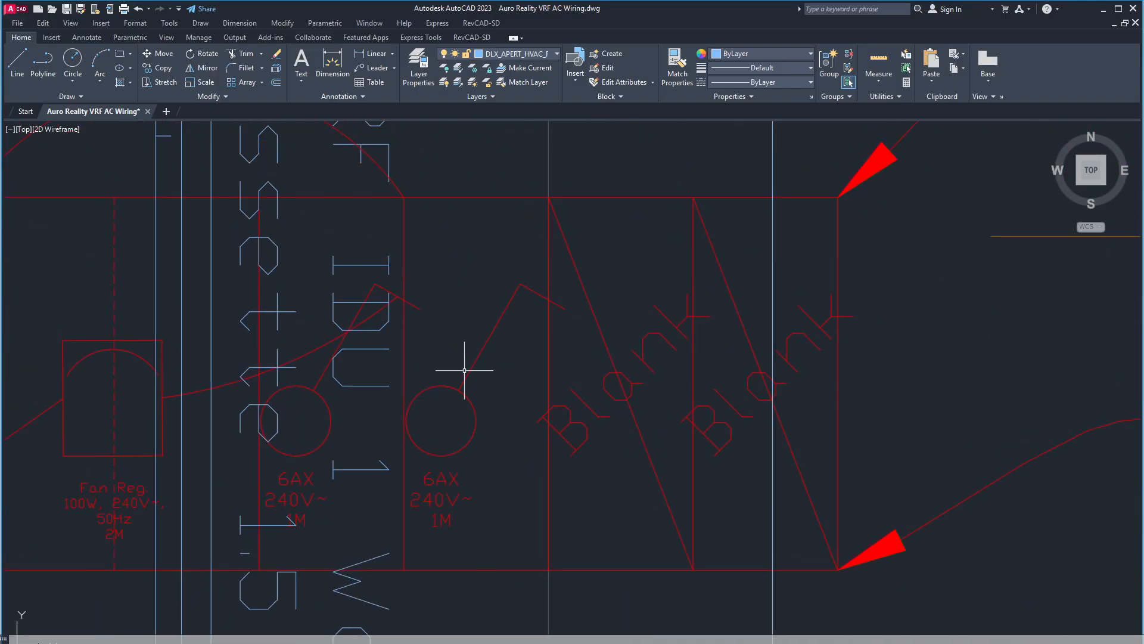
# Examine the two circuit labels pointing to the master bedroom switchboard, _/DB/R1/LGT/MBR-MSB and _/DB/XX/LGT/MBR-MSB.
pyautogui.scroll(-6, 470, 415)
pyautogui.moveTo(350, 445); pyautogui.dragTo(595, 443, button='middle')
pyautogui.moveTo(799, 420)
pyautogui.mouseDown(button='middle')
pyautogui.moveTo(751, 452)
pyautogui.moveTo(613, 503)
pyautogui.moveTo(560, 404)
pyautogui.mouseUp(button='middle')
pyautogui.scroll(2, 612, 504)
pyautogui.scroll(-2, 572, 445)
pyautogui.moveTo(569, 447); pyautogui.dragTo(438, 439, button='middle')
pyautogui.scroll(2, 467, 438)
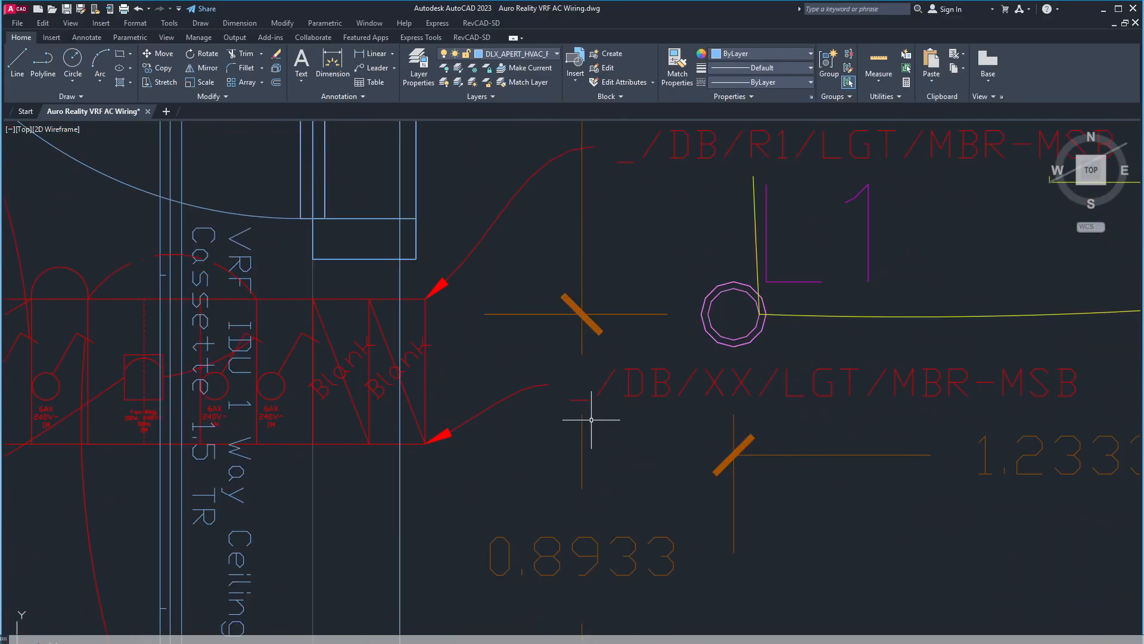
pyautogui.moveTo(614, 412); pyautogui.dragTo(552, 467, button='middle')
pyautogui.scroll(-2, 552, 468)
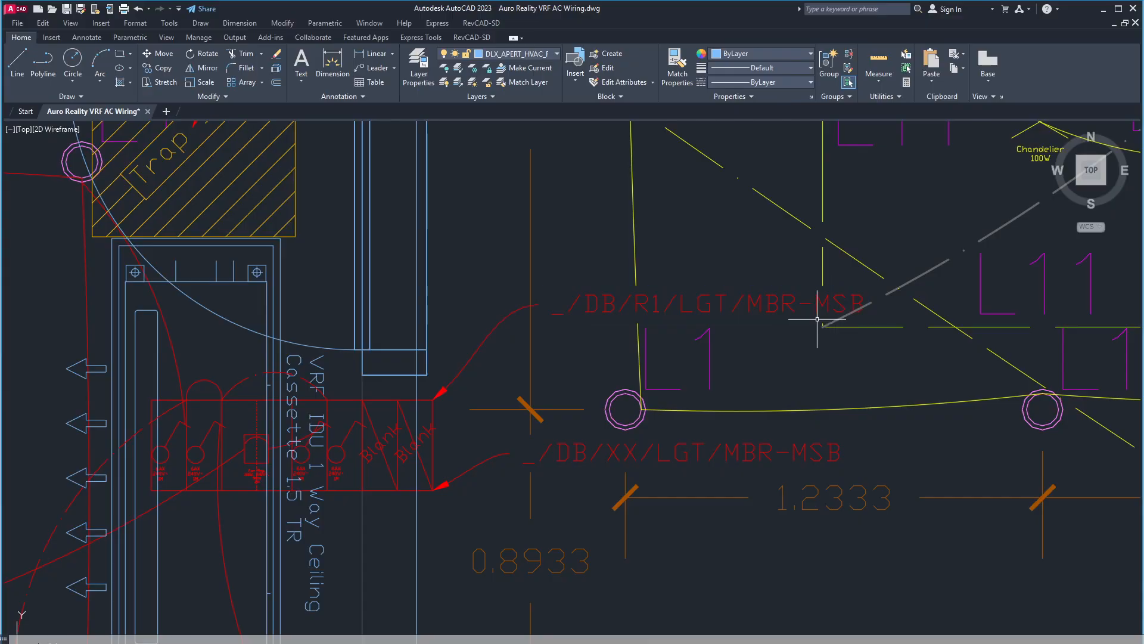
# Find the distribution board diagram below the floor plan and examine the R1 way in the red phase's breaker row.
pyautogui.scroll(-10, 808, 298)
pyautogui.moveTo(761, 511); pyautogui.dragTo(472, 297, button='middle')
pyautogui.scroll(6, 702, 357)
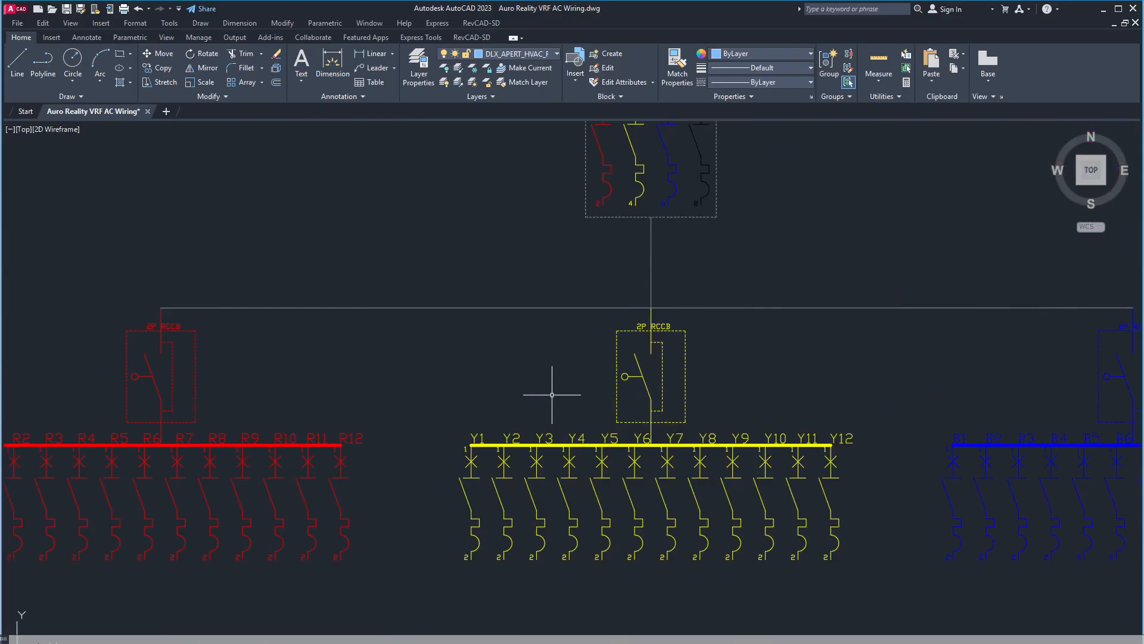
pyautogui.moveTo(308, 434); pyautogui.dragTo(472, 401, button='middle')
pyautogui.scroll(3, 340, 358)
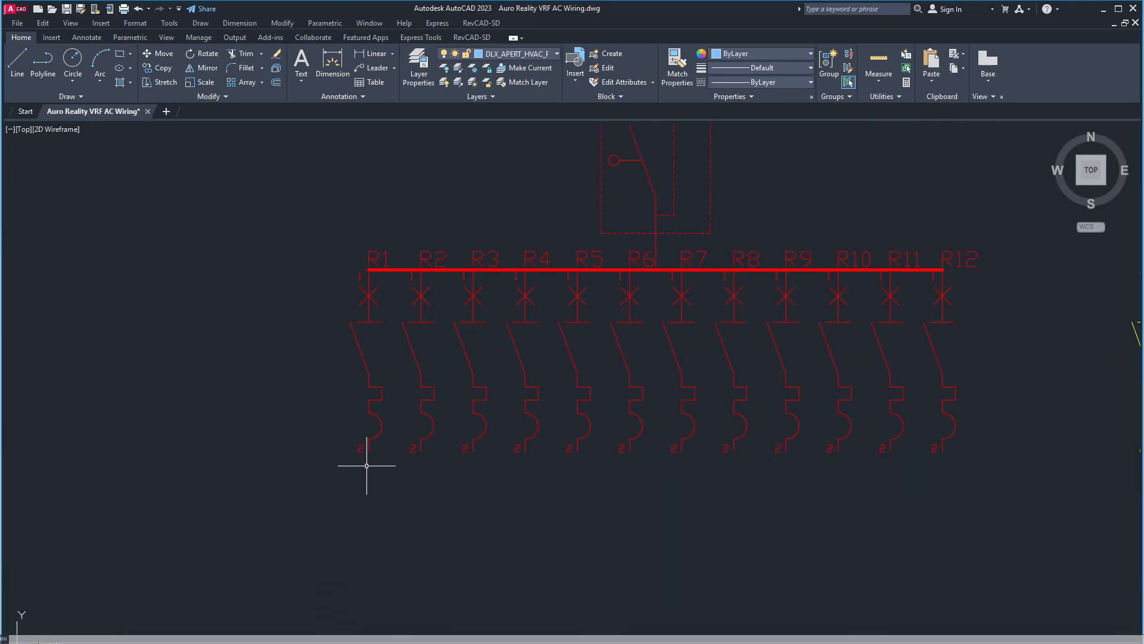
# Examine the 12-way TPN per-phase isolation distribution board's title, its 63A 4P C-curve MCCB master incomer and overall layout.
pyautogui.scroll(-5, 254, 441)
pyautogui.scroll(-2, 523, 454)
pyautogui.scroll(5, 596, 288)
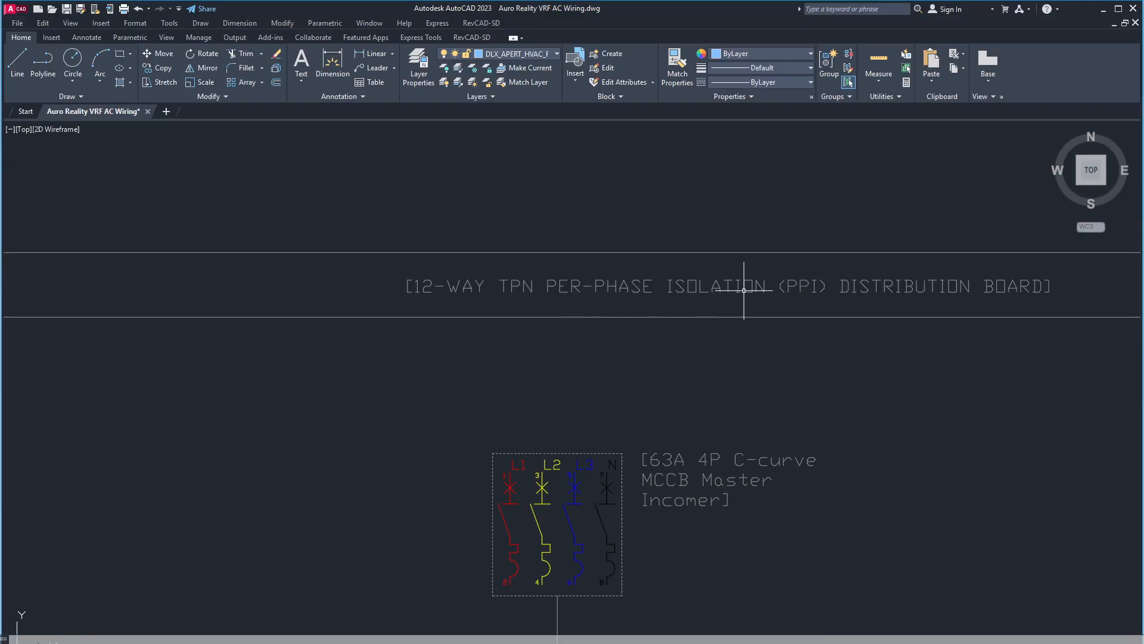
pyautogui.scroll(-6, 1009, 342)
pyautogui.moveTo(944, 427); pyautogui.dragTo(613, 375, button='middle')
pyautogui.scroll(6, 613, 375)
pyautogui.scroll(-4, 667, 381)
pyautogui.moveTo(748, 494); pyautogui.dragTo(731, 412, button='middle')
pyautogui.scroll(2, 707, 464)
pyautogui.moveTo(656, 470); pyautogui.dragTo(759, 406, button='middle')
pyautogui.scroll(-4, 608, 427)
pyautogui.moveTo(546, 477); pyautogui.dragTo(618, 508, button='middle')
pyautogui.moveTo(507, 435); pyautogui.dragTo(610, 427, button='middle')
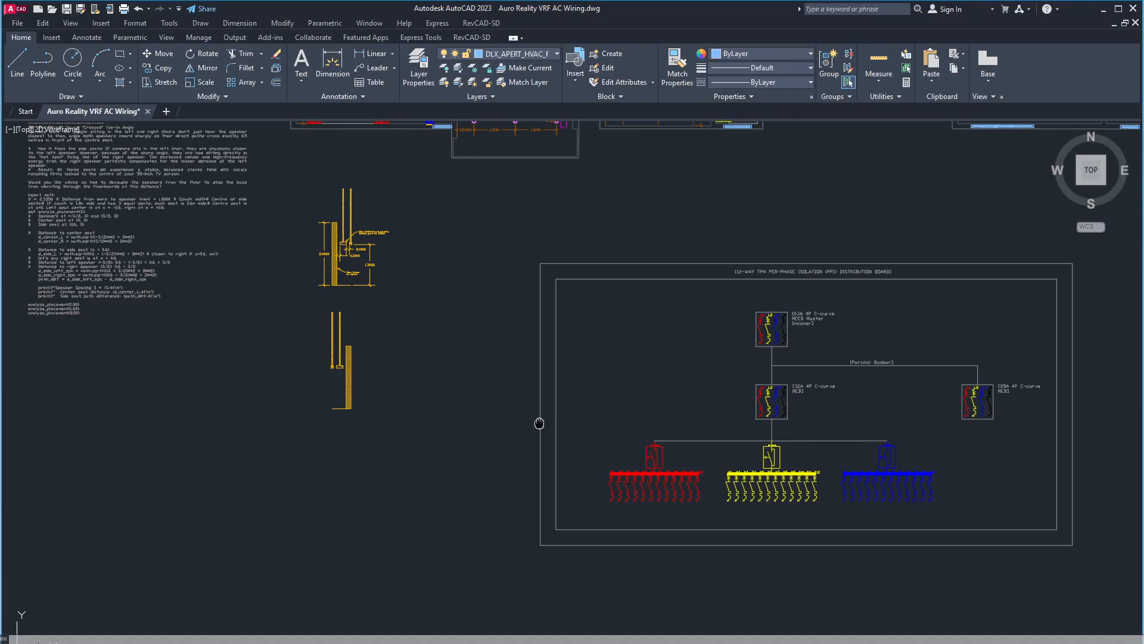
# Examine the red phase's 2P RCCB and its R1 to R12 breakers in the distribution board diagram.
pyautogui.moveTo(539, 423); pyautogui.dragTo(438, 425, button='middle')
pyautogui.scroll(4, 620, 409)
pyautogui.moveTo(544, 450); pyautogui.dragTo(531, 403, button='middle')
pyautogui.scroll(5, 531, 403)
pyautogui.scroll(-5, 442, 433)
pyautogui.moveTo(439, 421); pyautogui.dragTo(695, 510, button='middle')
pyautogui.scroll(-3, 524, 454)
pyautogui.moveTo(524, 454)
pyautogui.mouseDown(button='middle')
pyautogui.moveTo(586, 512)
pyautogui.moveTo(493, 401)
pyautogui.mouseUp(button='middle')
pyautogui.scroll(6, 613, 434)
pyautogui.moveTo(613, 435); pyautogui.dragTo(555, 376, button='middle')
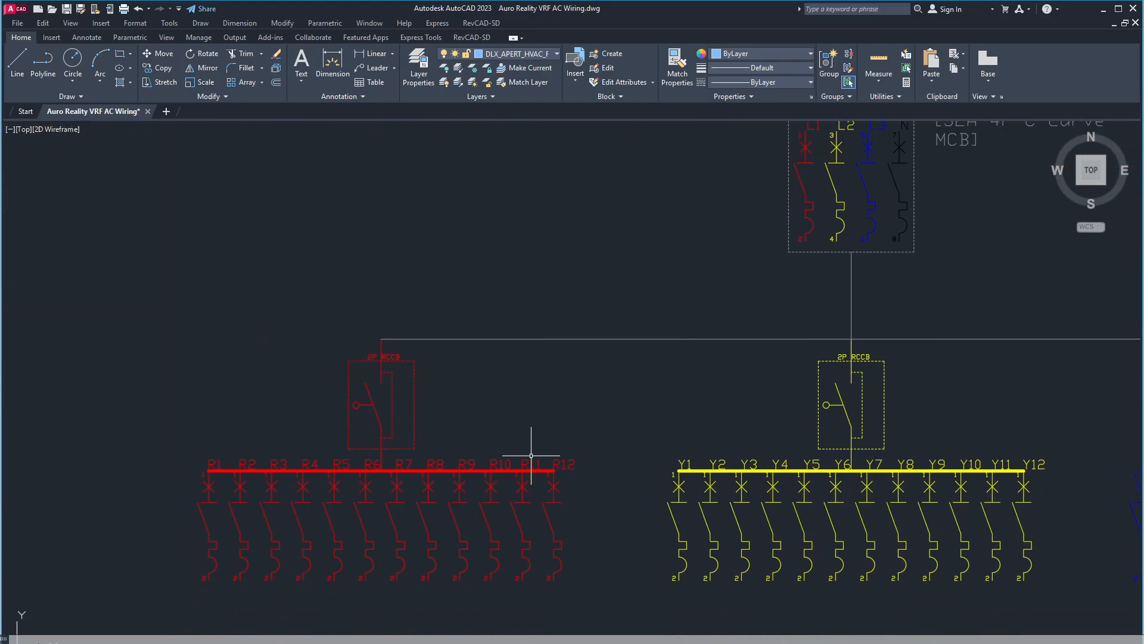
# Examine the remaining phase RCCBs and breaker rows across the distribution board diagram.
pyautogui.moveTo(720, 403); pyautogui.dragTo(609, 386, button='middle')
pyautogui.scroll(-2, 672, 406)
pyautogui.moveTo(775, 411); pyautogui.dragTo(525, 389, button='middle')
pyautogui.scroll(4, 334, 449)
pyautogui.moveTo(334, 450); pyautogui.dragTo(607, 392, button='middle')
pyautogui.moveTo(452, 387)
pyautogui.mouseDown(button='middle')
pyautogui.moveTo(455, 423)
pyautogui.moveTo(487, 420)
pyautogui.mouseUp(button='middle')
pyautogui.scroll(-4, 495, 414)
pyautogui.moveTo(629, 369)
pyautogui.mouseDown(button='middle')
pyautogui.moveTo(514, 446)
pyautogui.moveTo(451, 470)
pyautogui.mouseUp(button='middle')
pyautogui.moveTo(808, 405); pyautogui.dragTo(655, 410, button='middle')
pyautogui.moveTo(560, 490); pyautogui.dragTo(603, 406, button='middle')
pyautogui.scroll(3, 611, 441)
# Go from the distribution board diagram back to the end of the VRF cassette beside the master bedroom's trap door.
pyautogui.scroll(-5, 611, 441)
pyautogui.moveTo(352, 364); pyautogui.dragTo(545, 517, button='middle')
pyautogui.scroll(4, 505, 387)
pyautogui.moveTo(476, 382); pyautogui.dragTo(522, 541, button='middle')
pyautogui.moveTo(460, 399); pyautogui.dragTo(507, 534, button='middle')
pyautogui.scroll(4, 483, 413)
pyautogui.moveTo(713, 170)
pyautogui.mouseDown(button='middle')
pyautogui.moveTo(685, 316)
pyautogui.moveTo(699, 345)
pyautogui.moveTo(654, 455)
pyautogui.mouseUp(button='middle')
pyautogui.scroll(-4, 685, 317)
pyautogui.scroll(5, 666, 362)
pyautogui.scroll(1, 729, 383)
pyautogui.moveTo(680, 351)
pyautogui.mouseDown(button='middle')
pyautogui.moveTo(602, 276)
pyautogui.moveTo(589, 390)
pyautogui.mouseUp(button='middle')
pyautogui.scroll(4, 590, 393)
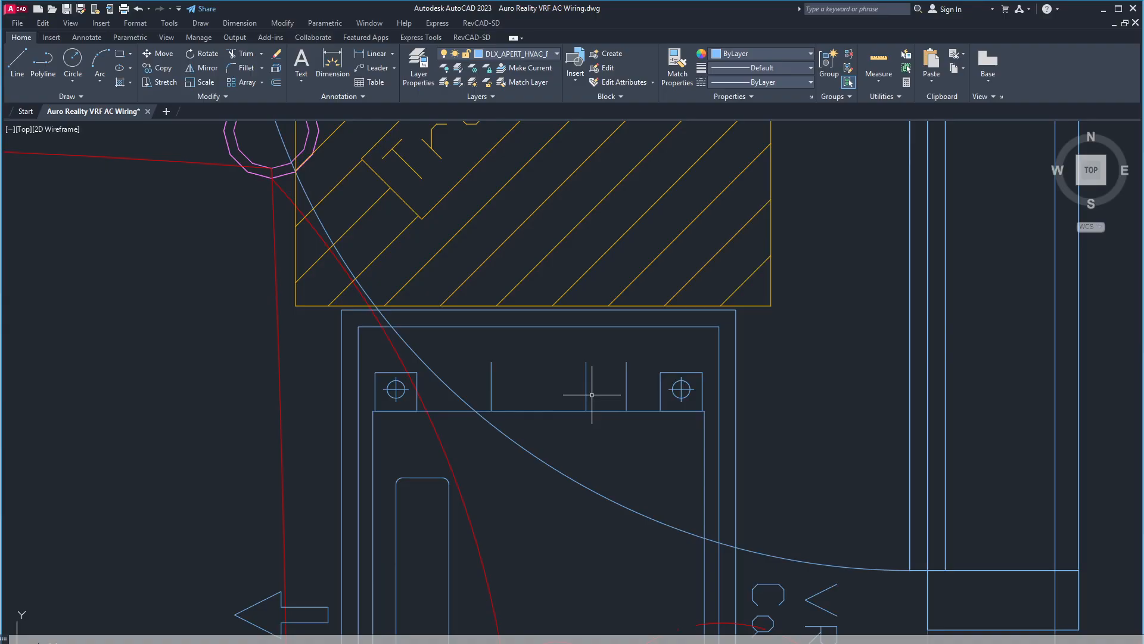
# Examine the master bedroom's trap door and its position against the VRF cassette.
pyautogui.scroll(-8, 703, 439)
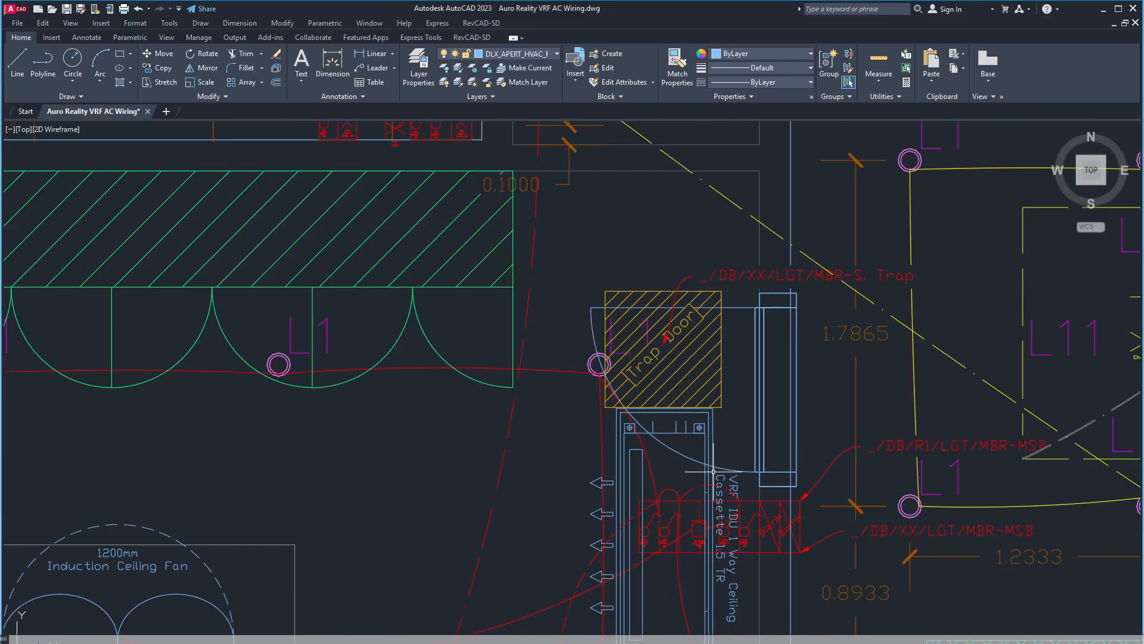
pyautogui.moveTo(650, 501)
pyautogui.mouseDown(button='middle')
pyautogui.moveTo(586, 428)
pyautogui.moveTo(726, 586)
pyautogui.mouseUp(button='middle')
pyautogui.scroll(3, 736, 490)
pyautogui.moveTo(412, 348); pyautogui.dragTo(532, 521, button='middle')
pyautogui.scroll(4, 423, 402)
pyautogui.moveTo(409, 409); pyautogui.dragTo(581, 588, button='middle')
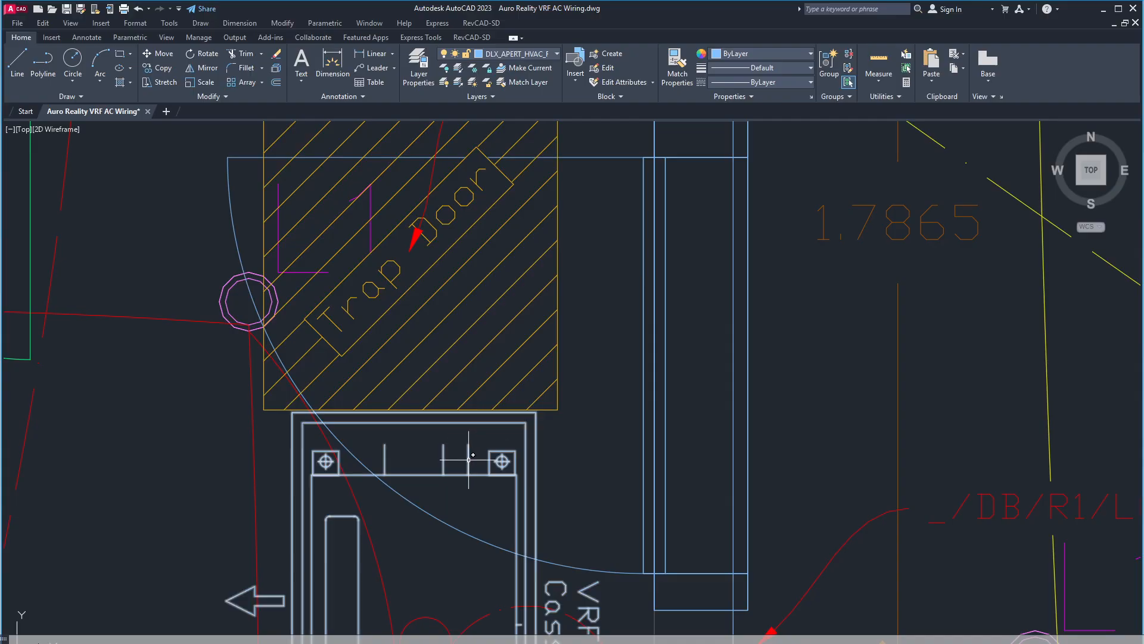
# Inspect the short connection lines at the VRF cassette's trap-door end, identify their block reference, and review the adjacent trap door.
pyautogui.scroll(4, 471, 456)
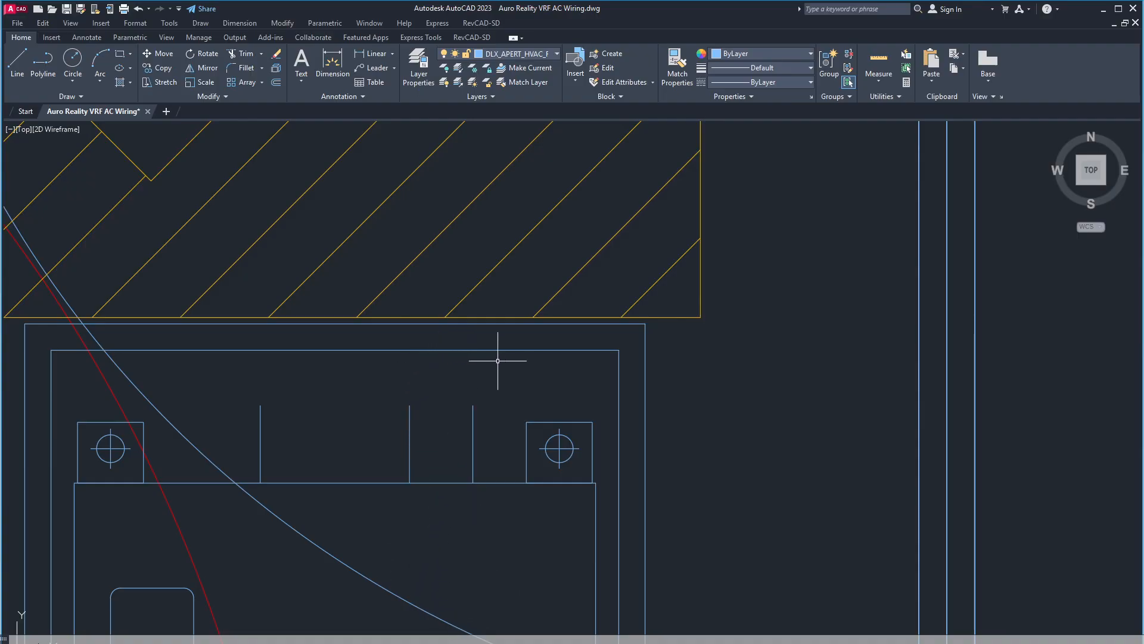
pyautogui.moveTo(398, 452); pyautogui.dragTo(614, 496, button='middle')
pyautogui.scroll(4, 500, 502)
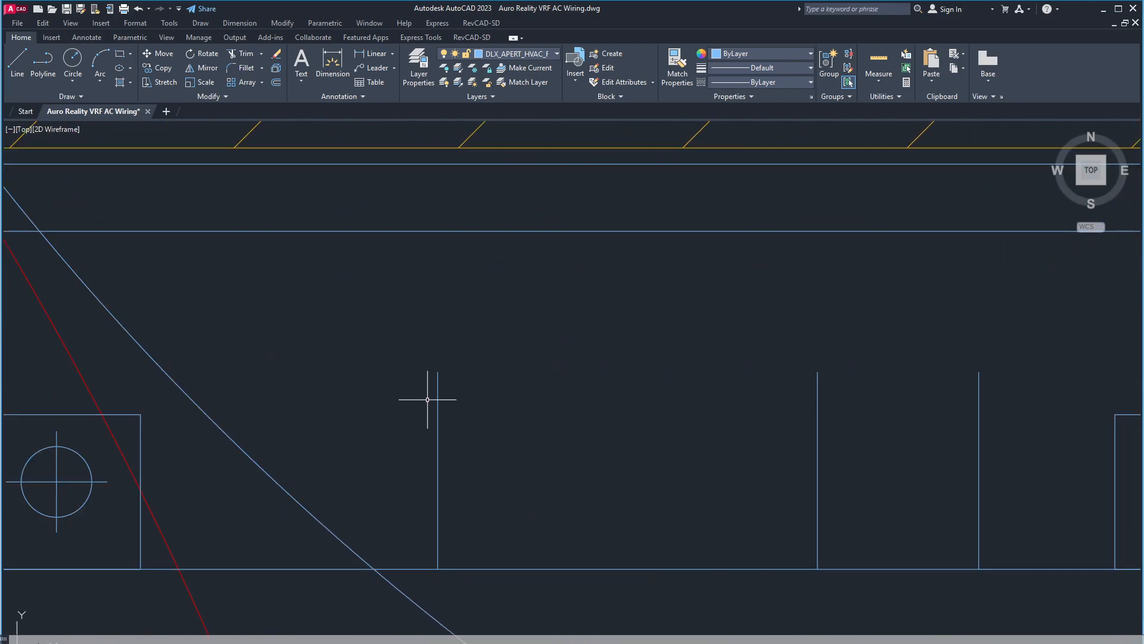
pyautogui.moveTo(437, 390)
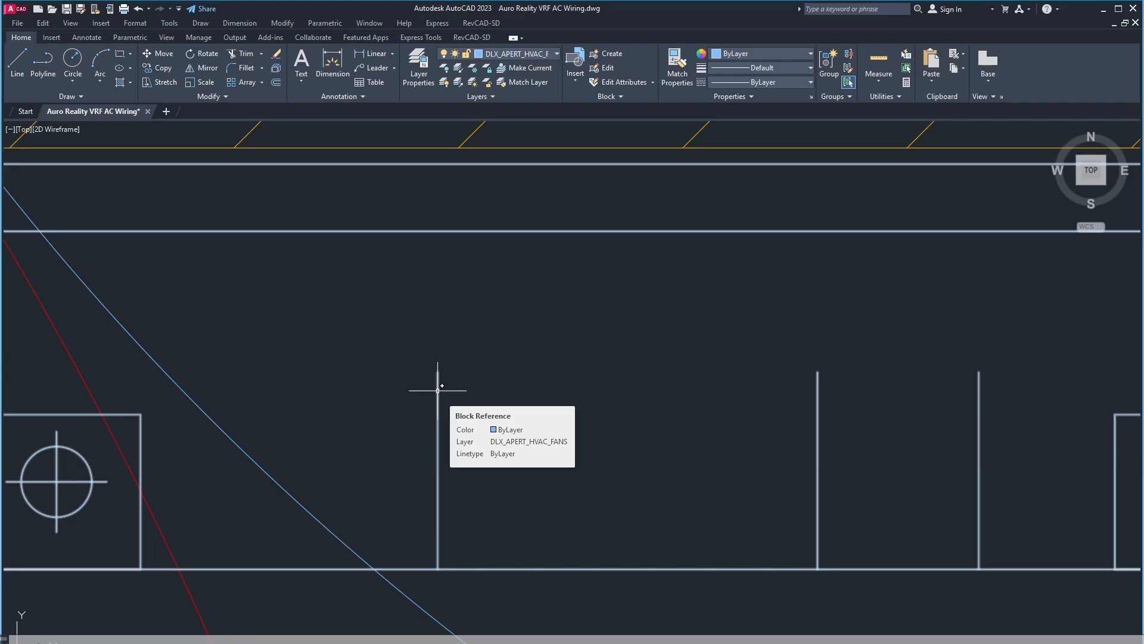
pyautogui.scroll(-5, 437, 391)
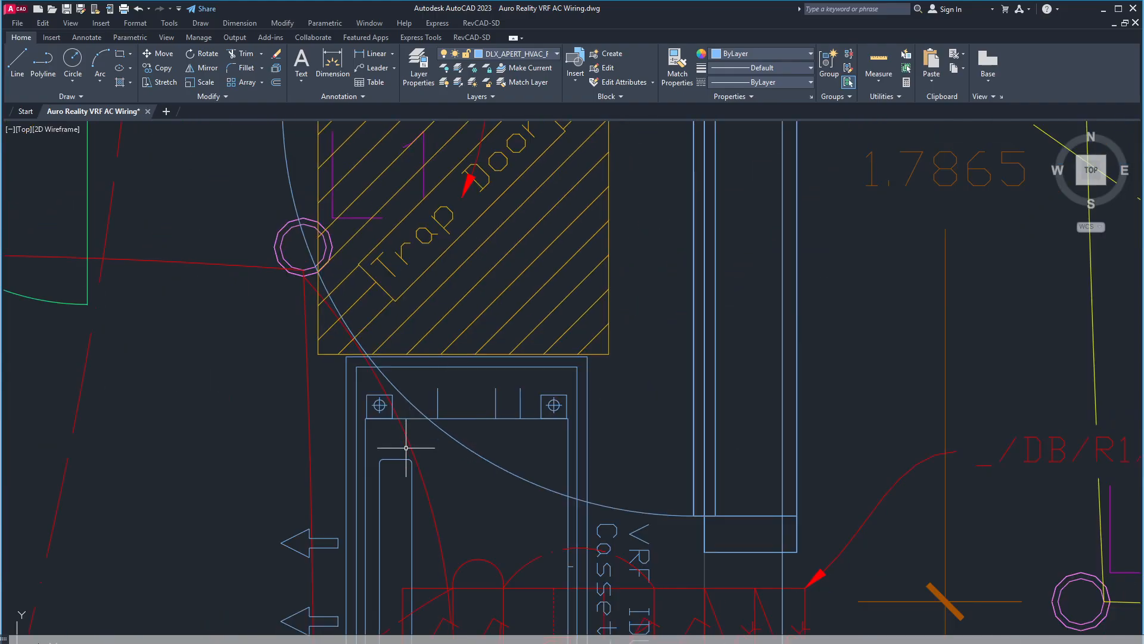
pyautogui.moveTo(438, 405); pyautogui.dragTo(507, 559, button='middle')
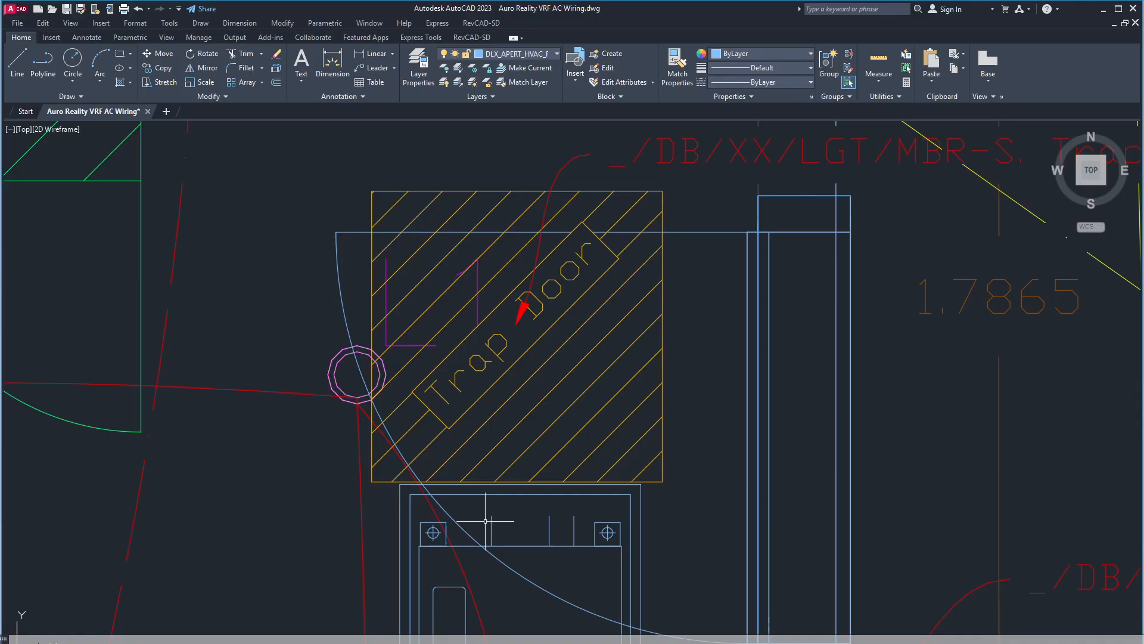
# Check the master bedroom plan and examine again where the trap door meets the end of the VRF cassette.
pyautogui.scroll(-7, 486, 524)
pyautogui.scroll(-2, 429, 467)
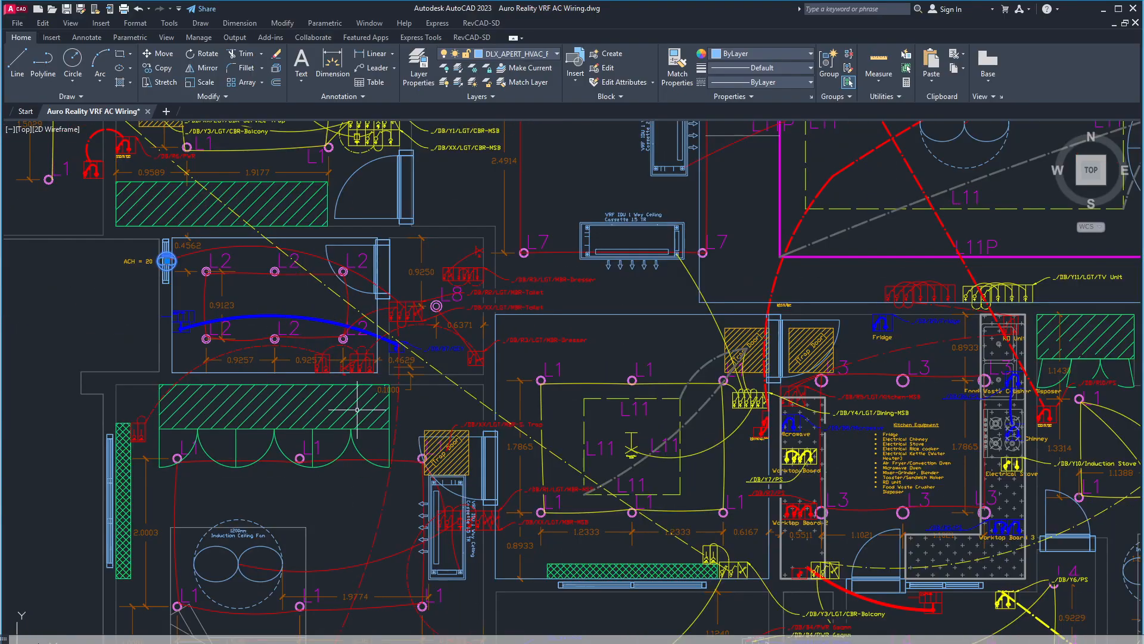
pyautogui.scroll(5, 471, 501)
pyautogui.moveTo(418, 466); pyautogui.dragTo(547, 579, button='middle')
pyautogui.moveTo(471, 528); pyautogui.dragTo(520, 603, button='middle')
pyautogui.scroll(2, 474, 536)
pyautogui.moveTo(471, 507)
pyautogui.mouseDown(button='middle')
pyautogui.moveTo(572, 494)
pyautogui.moveTo(590, 441)
pyautogui.mouseUp(button='middle')
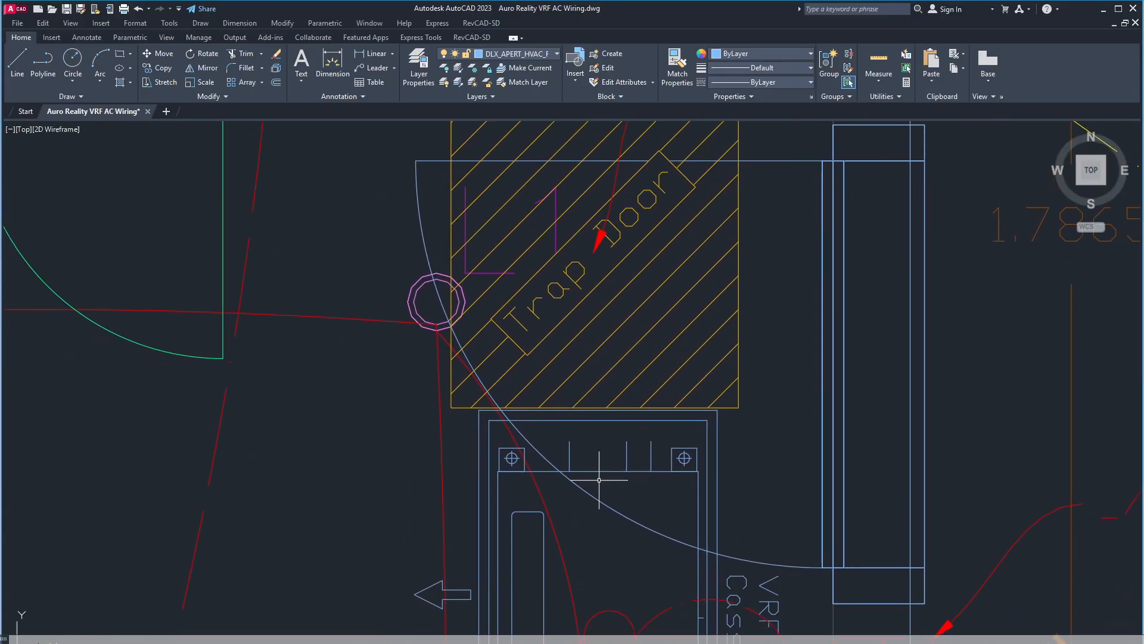
pyautogui.scroll(-3, 599, 479)
pyautogui.moveTo(599, 508); pyautogui.dragTo(641, 477, button='middle')
pyautogui.scroll(3, 617, 404)
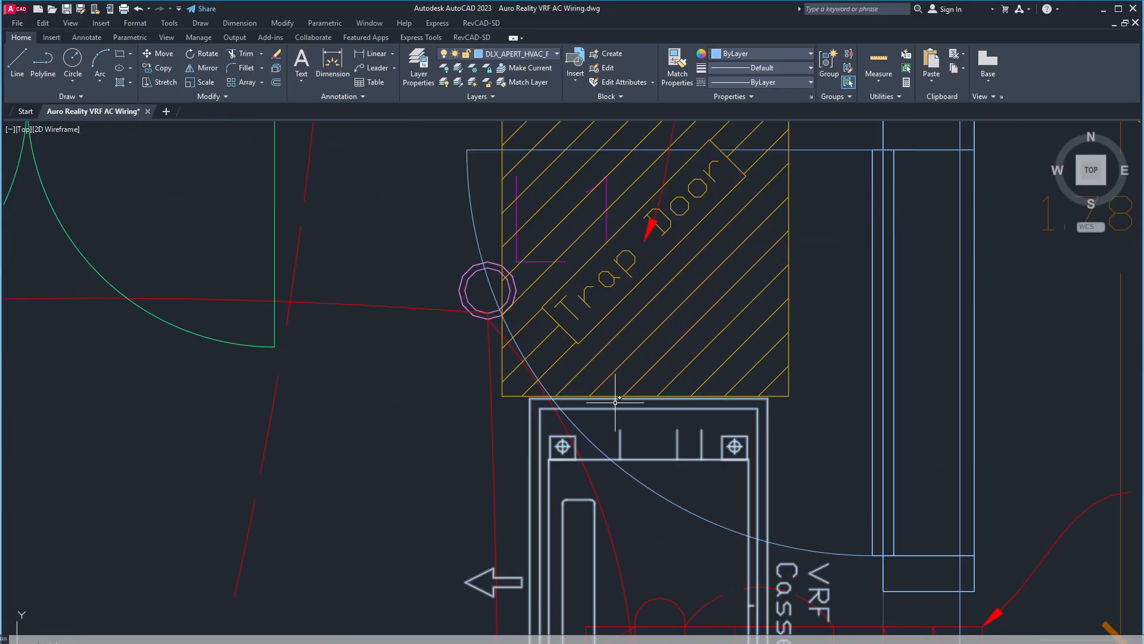
pyautogui.scroll(2, 659, 392)
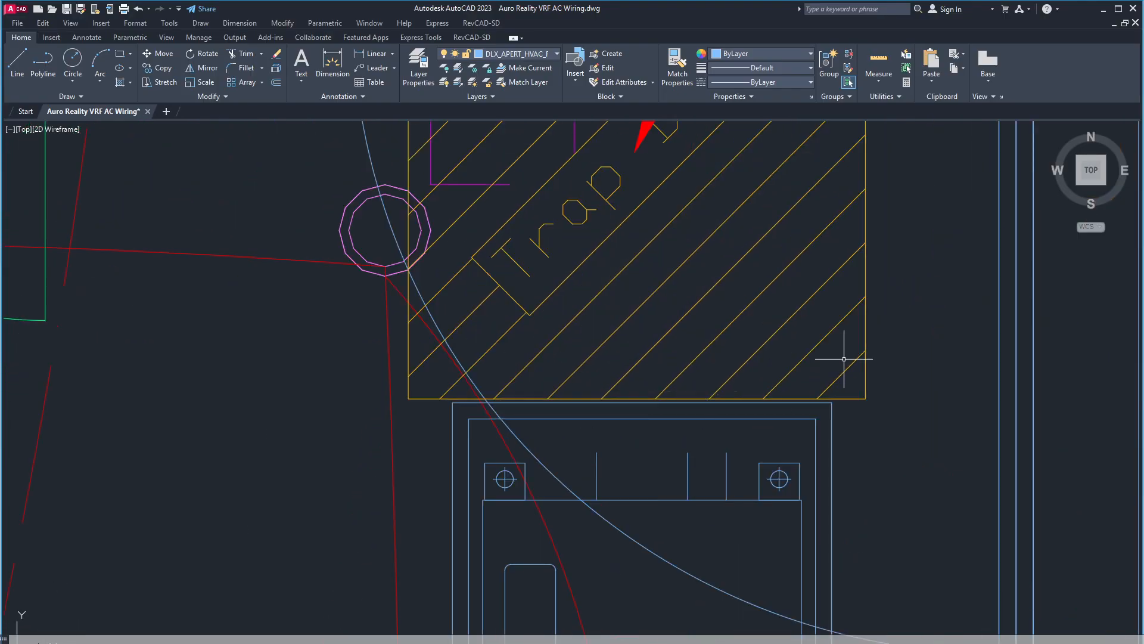
# Select the master bedroom's trap door block, review its extent against the VRF cassette, and clear the selection.
pyautogui.click(866, 312)
pyautogui.scroll(-4, 738, 371)
pyautogui.moveTo(735, 372); pyautogui.dragTo(767, 496, button='middle')
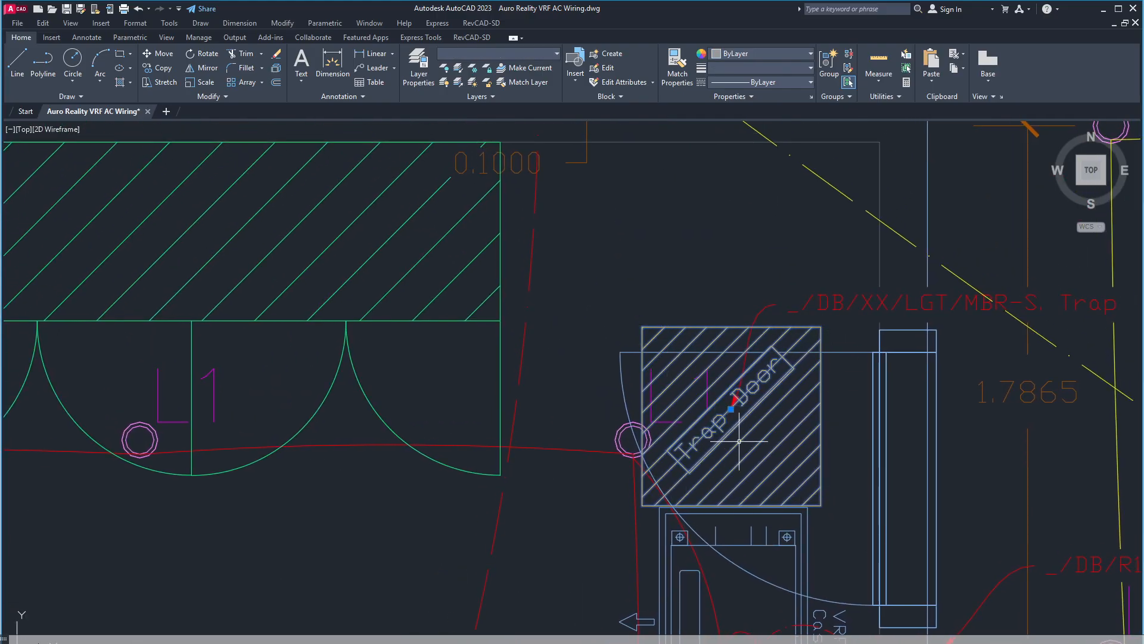
pyautogui.scroll(4, 743, 441)
pyautogui.scroll(-6, 742, 461)
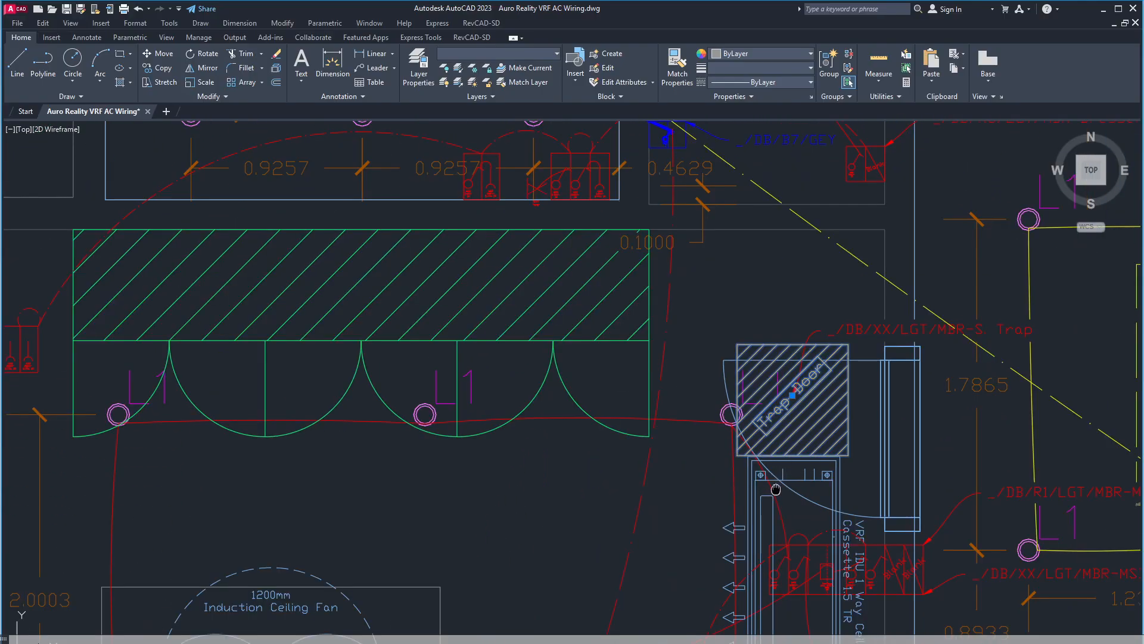
pyautogui.scroll(4, 817, 419)
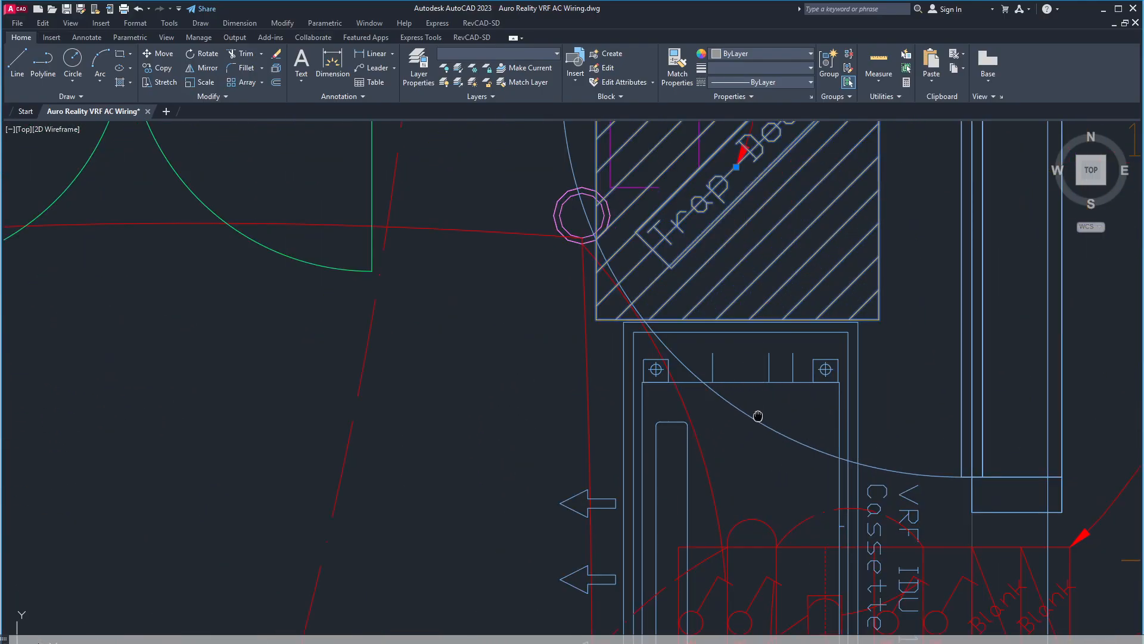
pyautogui.moveTo(758, 415); pyautogui.dragTo(773, 568, button='middle')
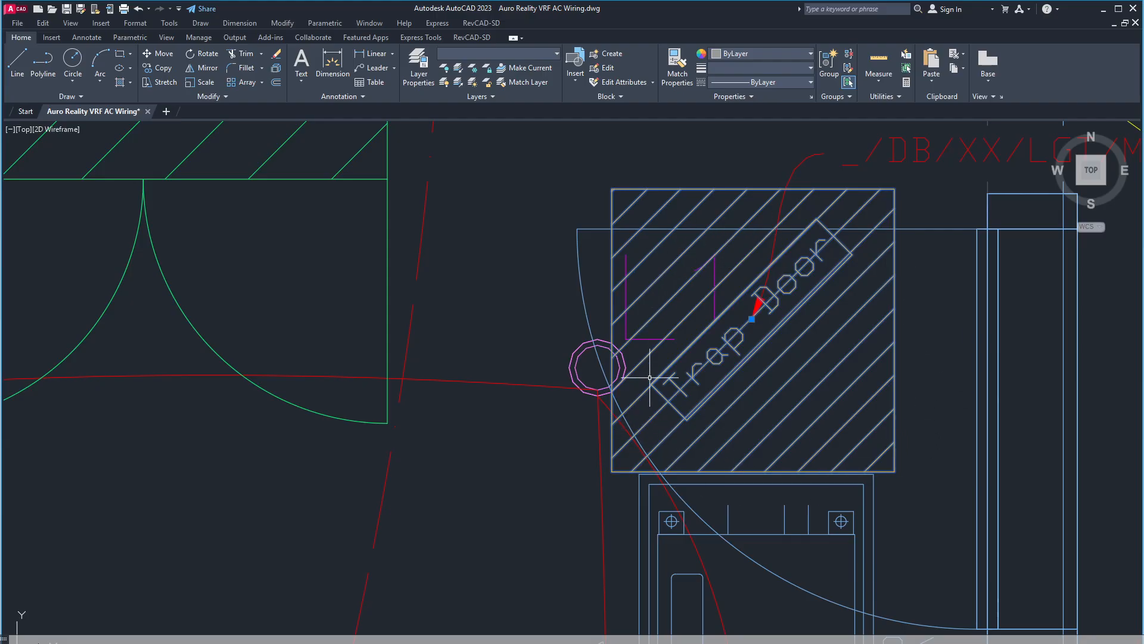
pyautogui.scroll(-5, 652, 447)
pyautogui.scroll(3, 753, 401)
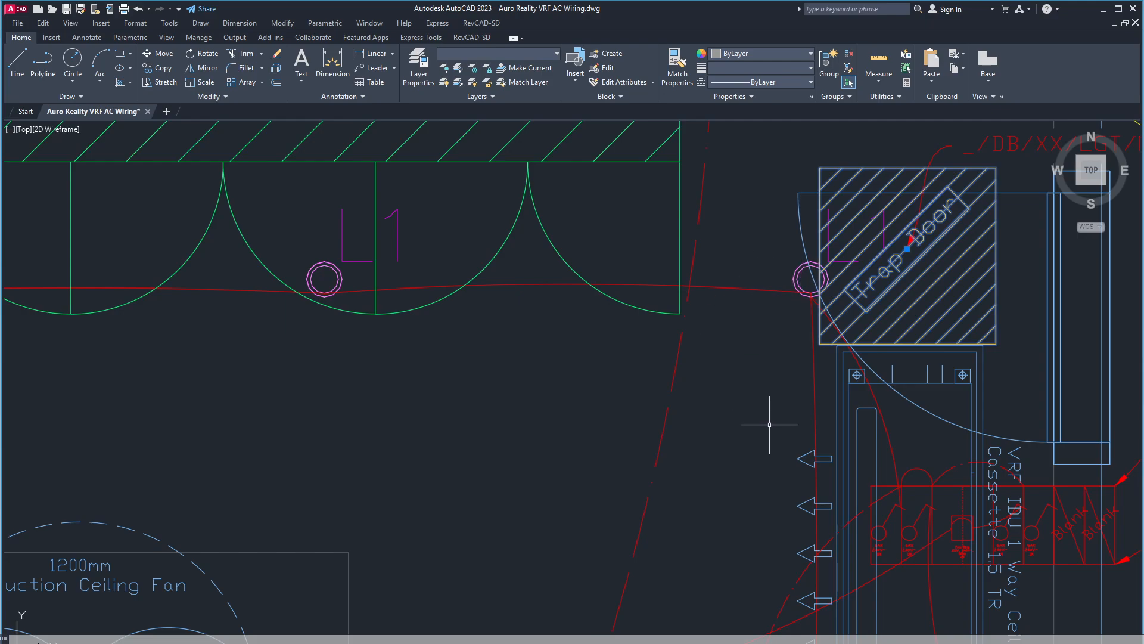
pyautogui.press('Escape')
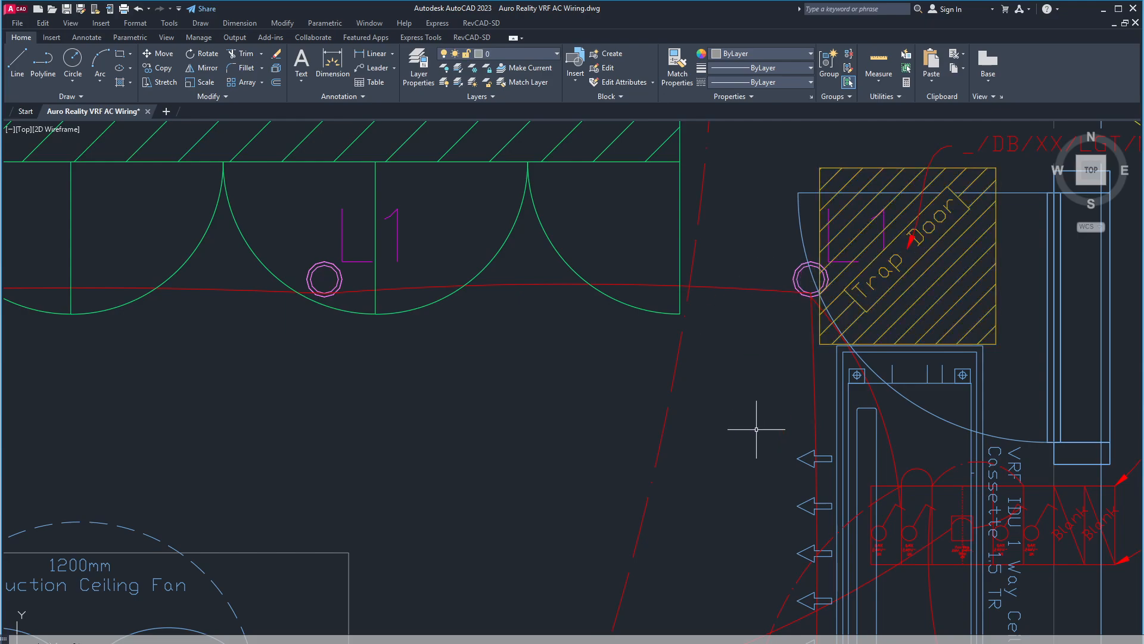
# Go past the wardrobe to the master bedroom's window wall and select the crosshatched strip beside the window.
pyautogui.scroll(-4, 705, 438)
pyautogui.scroll(2, 705, 438)
pyautogui.moveTo(739, 406); pyautogui.dragTo(863, 438, button='middle')
pyautogui.moveTo(755, 382); pyautogui.dragTo(896, 453, button='middle')
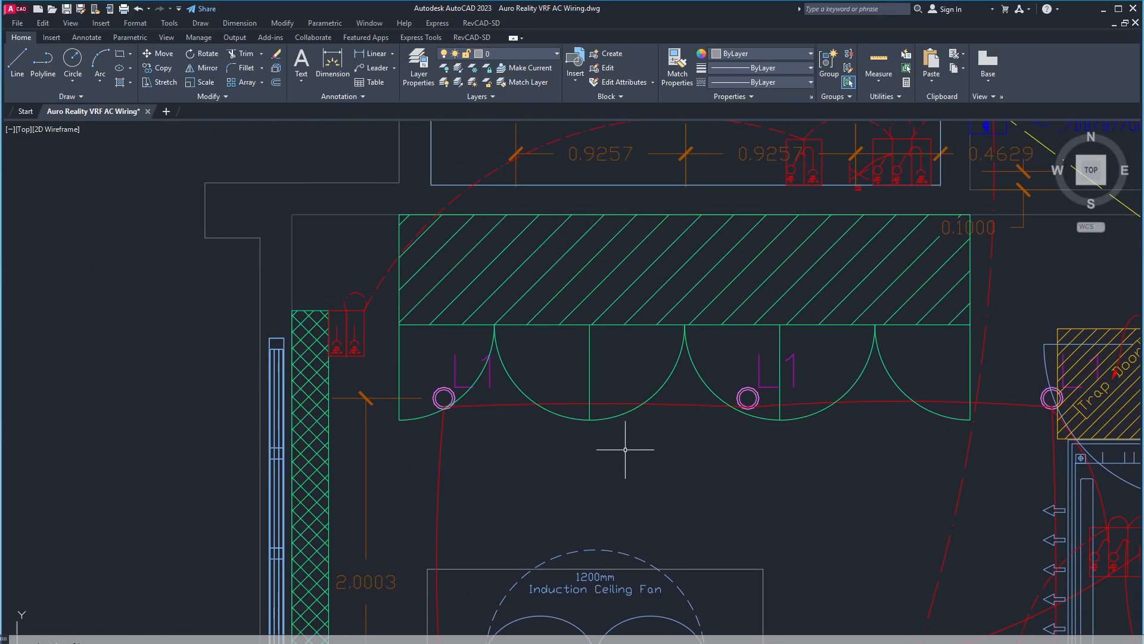
pyautogui.moveTo(475, 452); pyautogui.dragTo(603, 388, button='middle')
pyautogui.moveTo(447, 370); pyautogui.dragTo(519, 324, button='middle')
pyautogui.scroll(2, 517, 334)
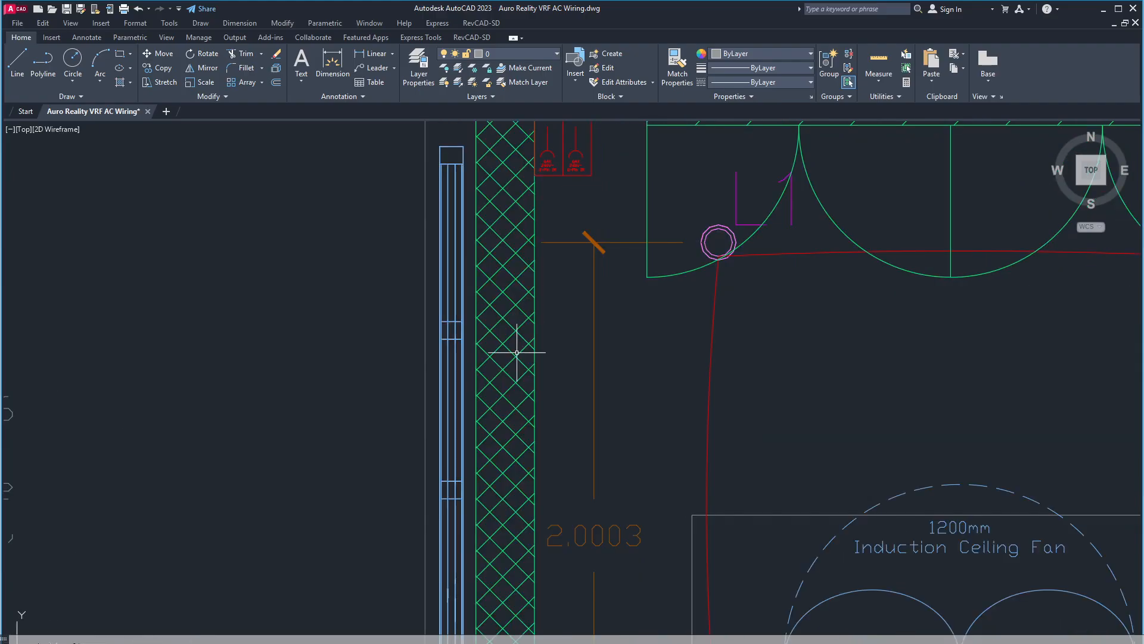
pyautogui.scroll(2, 517, 353)
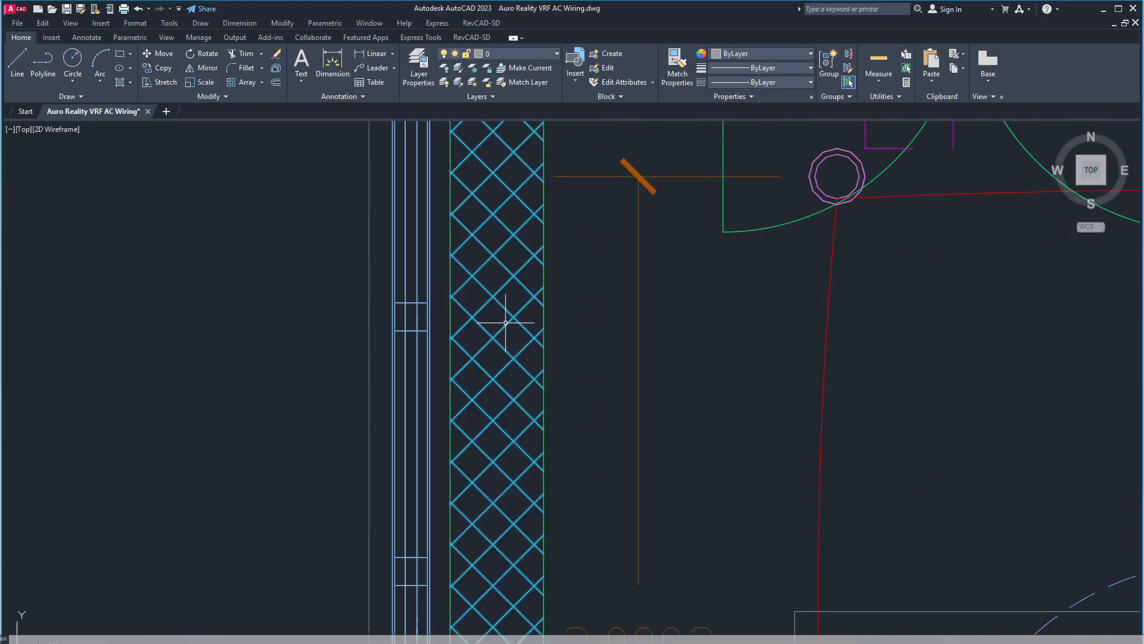
pyautogui.click(505, 323)
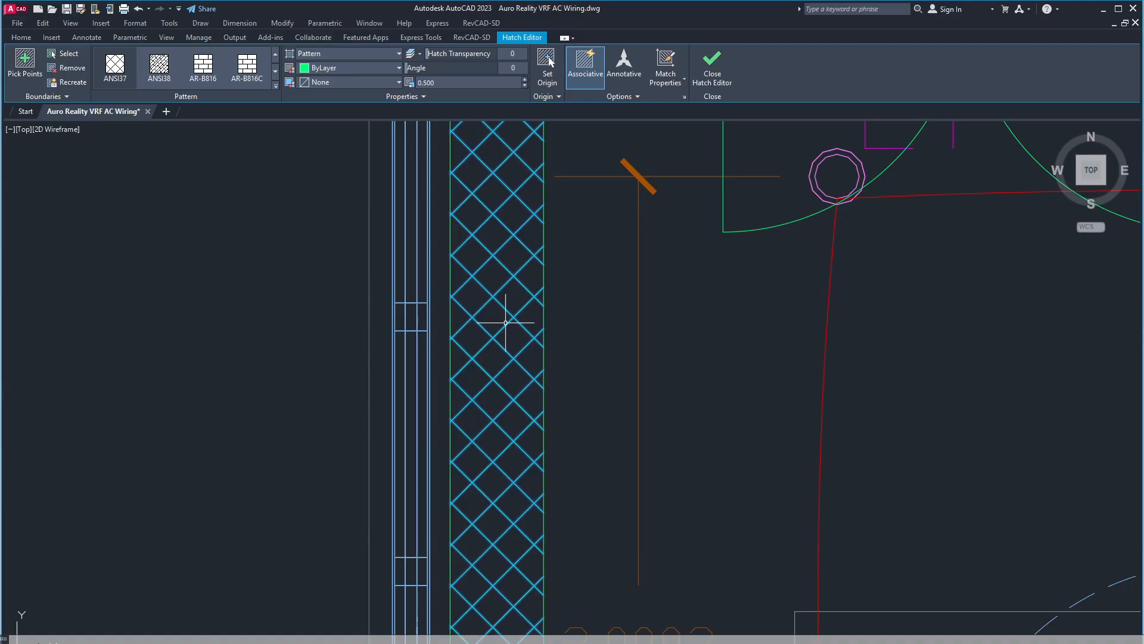
# Inspect the two-socket board beside the upper end of the crosshatched window strip and read its module ratings.
pyautogui.scroll(-3, 581, 370)
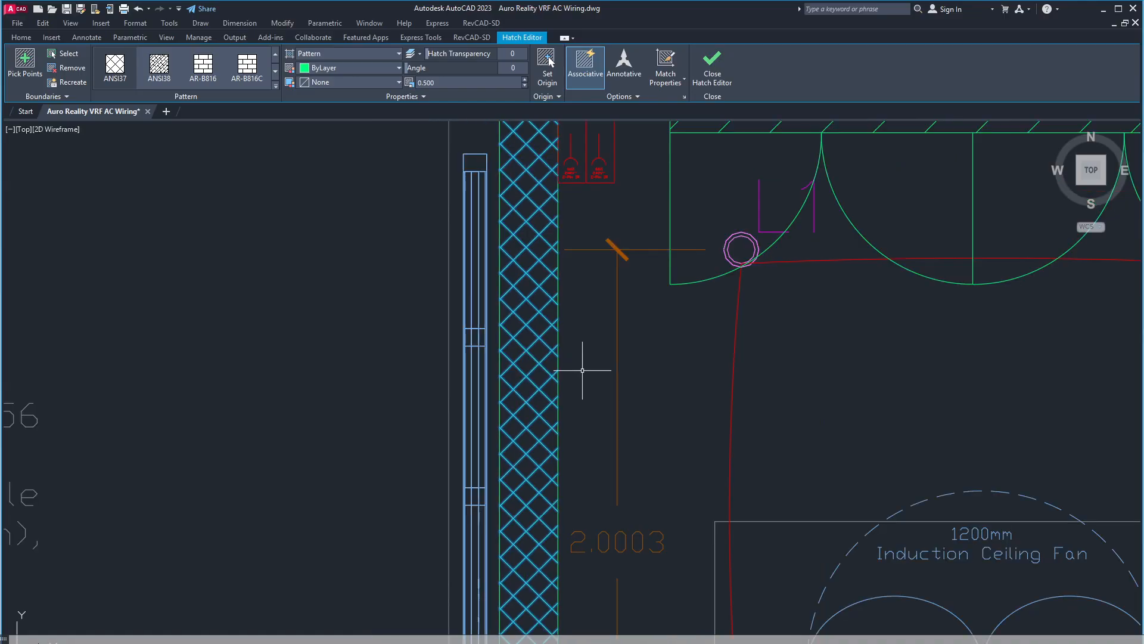
pyautogui.moveTo(577, 348); pyautogui.dragTo(577, 380, button='middle')
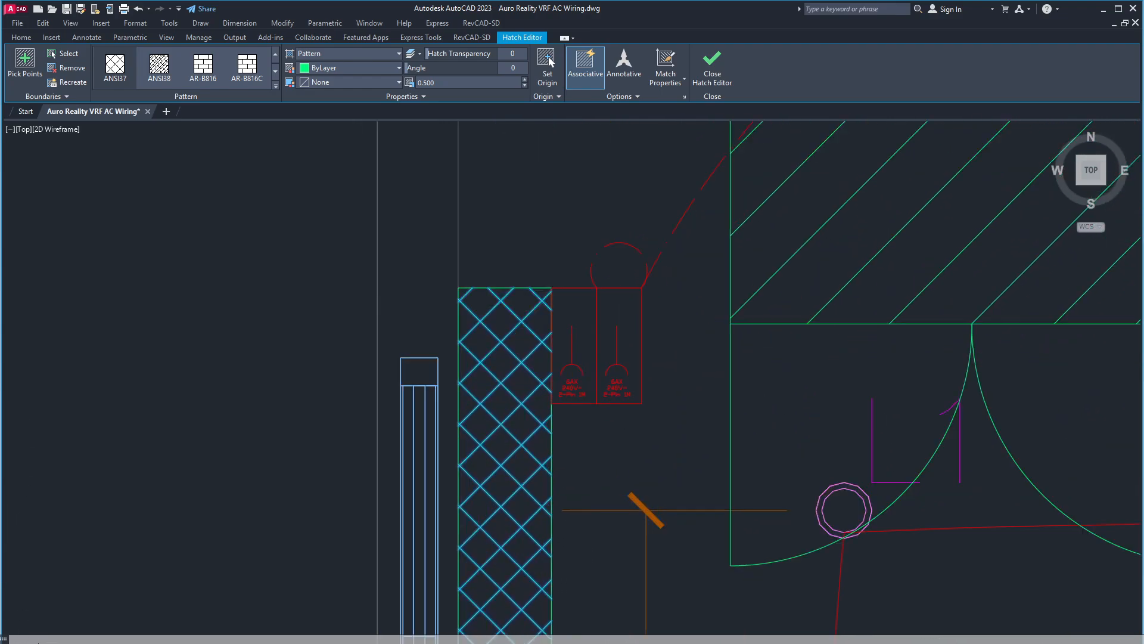
pyautogui.scroll(8, 578, 381)
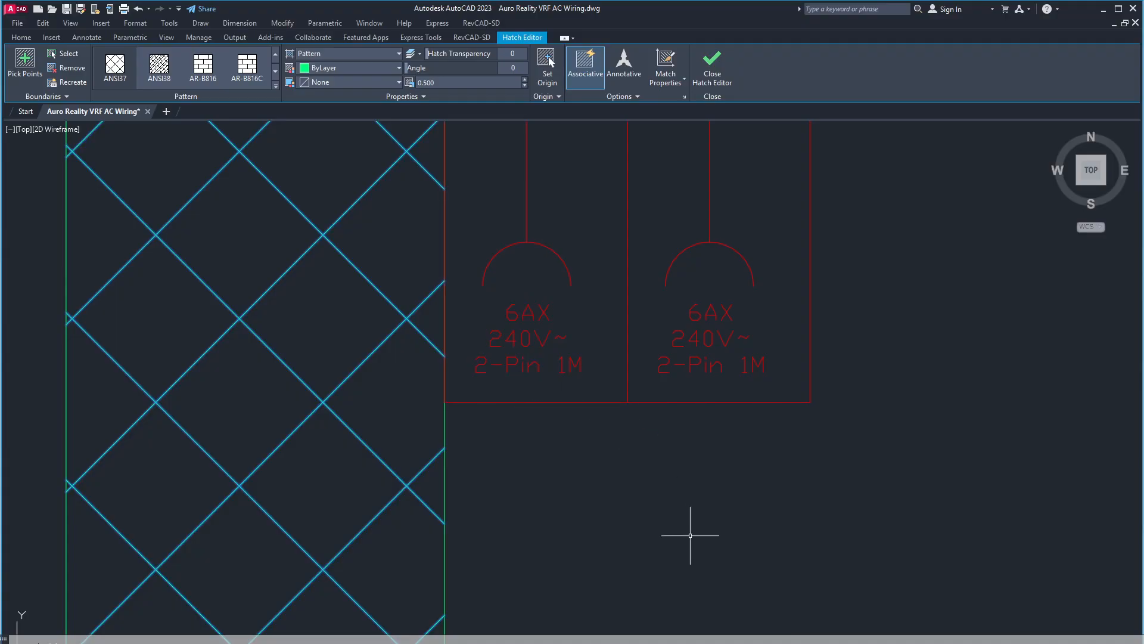
pyautogui.scroll(-5, 690, 529)
pyautogui.scroll(-6, 517, 382)
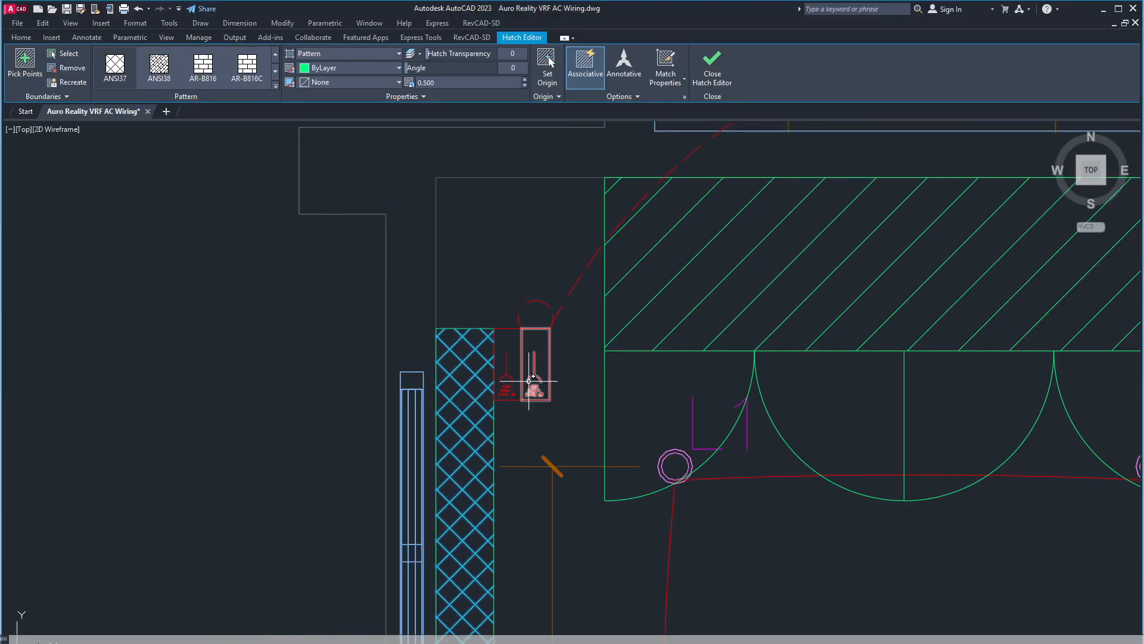
# Review the whole master bedroom layout, including the ceiling fan, VRF cassette, bedside boards and the balcony-side power boards.
pyautogui.moveTo(642, 501)
pyautogui.mouseDown(button='middle')
pyautogui.moveTo(392, 361)
pyautogui.moveTo(392, 480)
pyautogui.mouseUp(button='middle')
pyautogui.scroll(2, 478, 447)
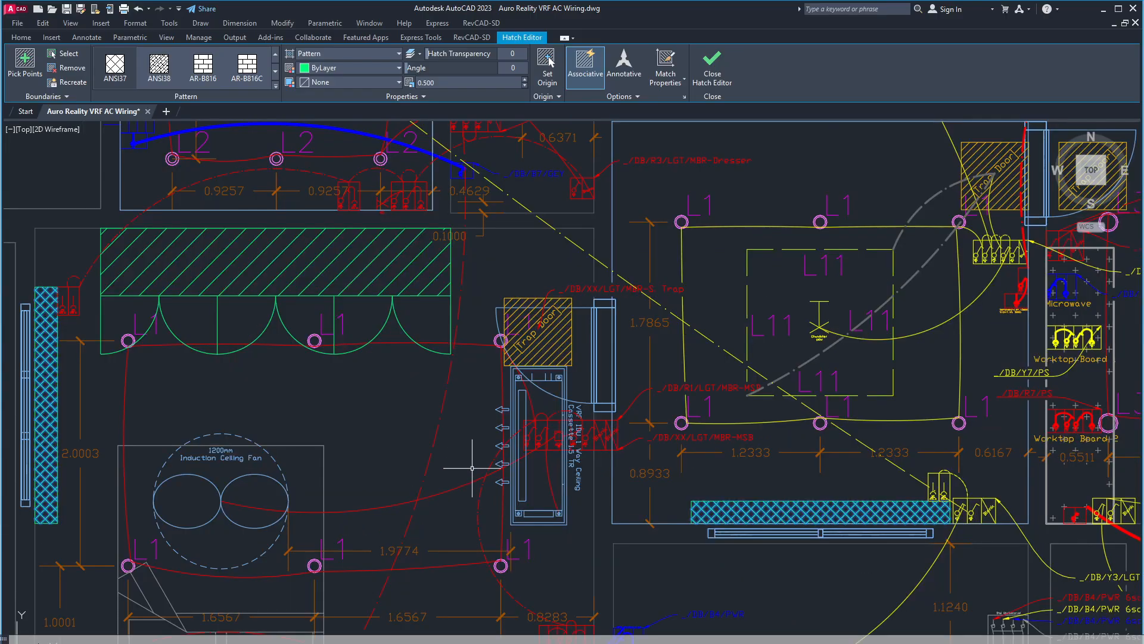
pyautogui.moveTo(529, 499); pyautogui.dragTo(468, 366, button='middle')
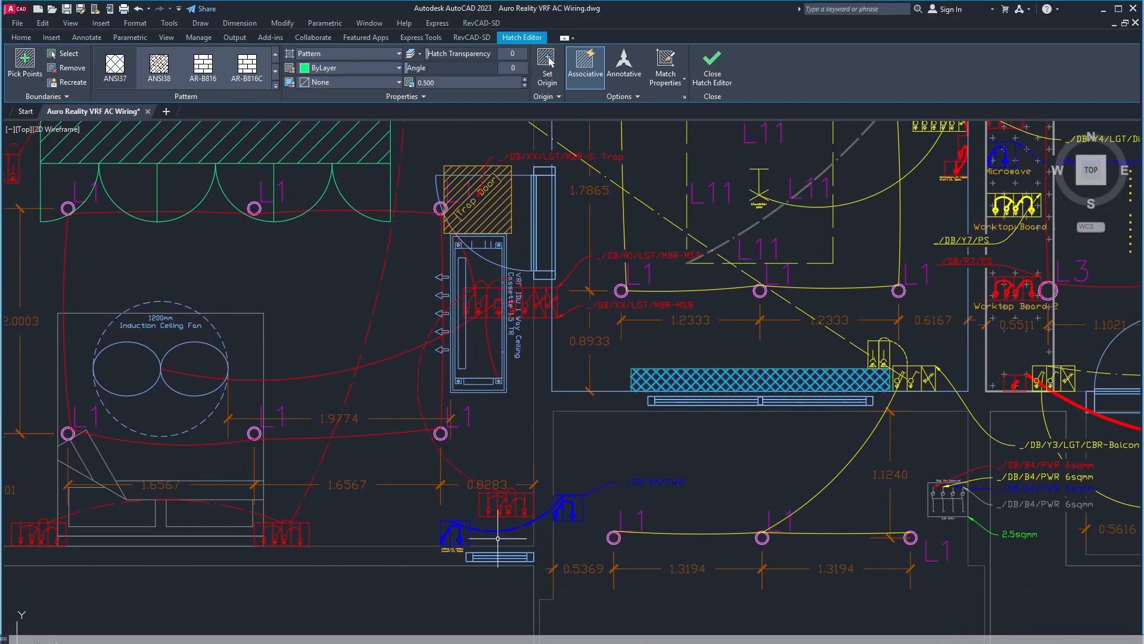
pyautogui.scroll(4, 497, 538)
pyautogui.moveTo(286, 419); pyautogui.dragTo(449, 390, button='middle')
pyautogui.scroll(-4, 449, 391)
pyautogui.scroll(2, 543, 343)
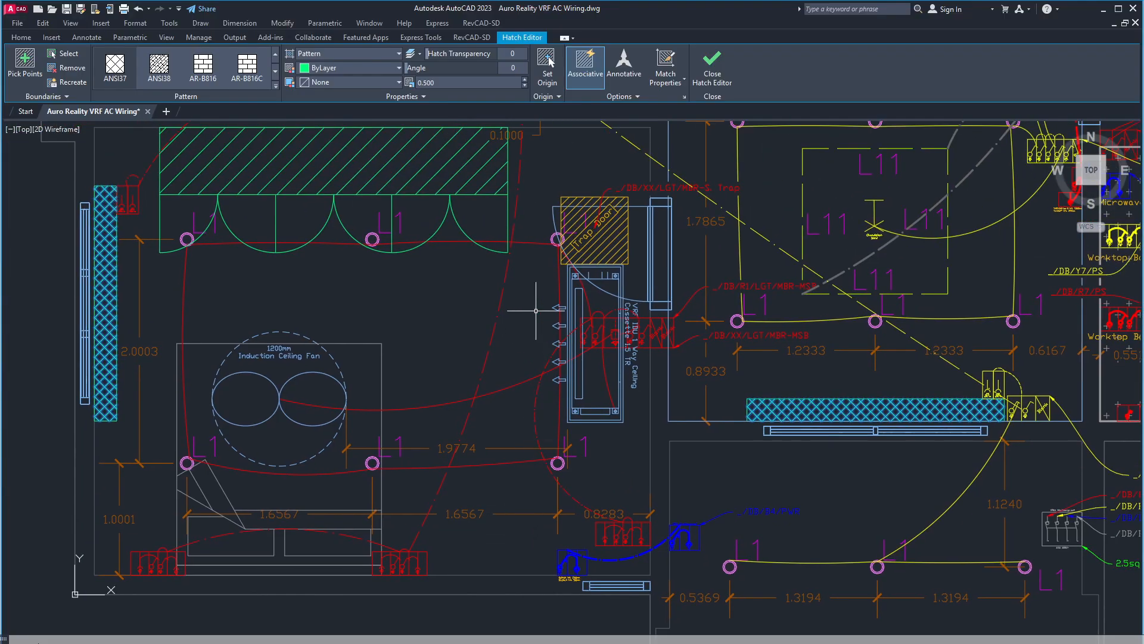
pyautogui.scroll(-4, 284, 364)
pyautogui.scroll(2, 341, 333)
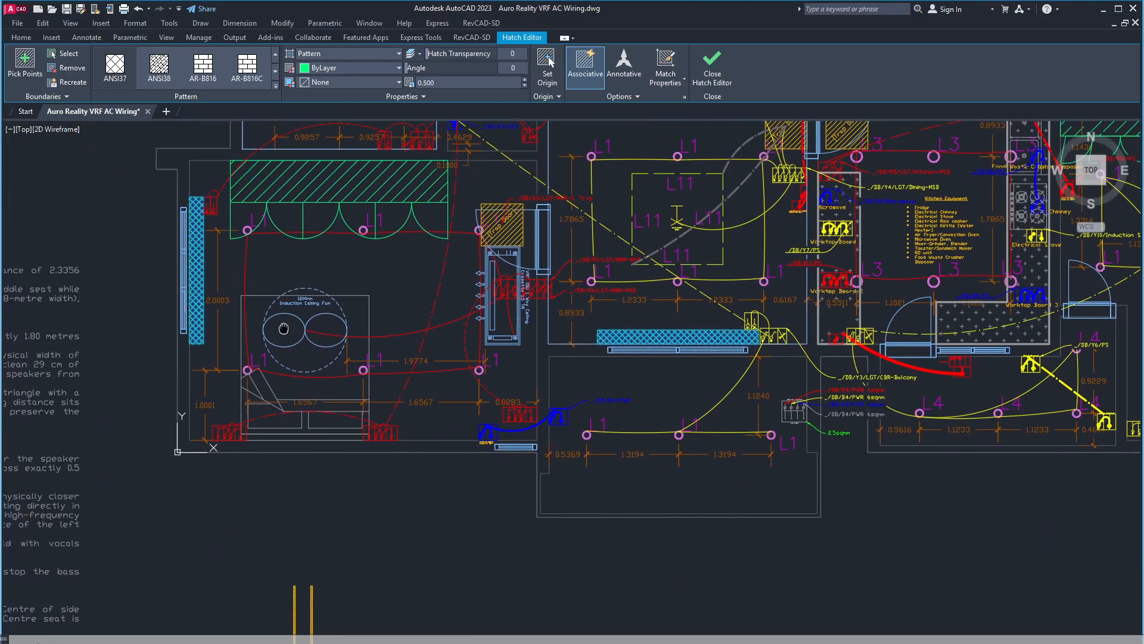
# Examine the blue power board near the master bedroom's balcony-side window, including its module ratings and the switch and socket height note.
pyautogui.scroll(6, 396, 467)
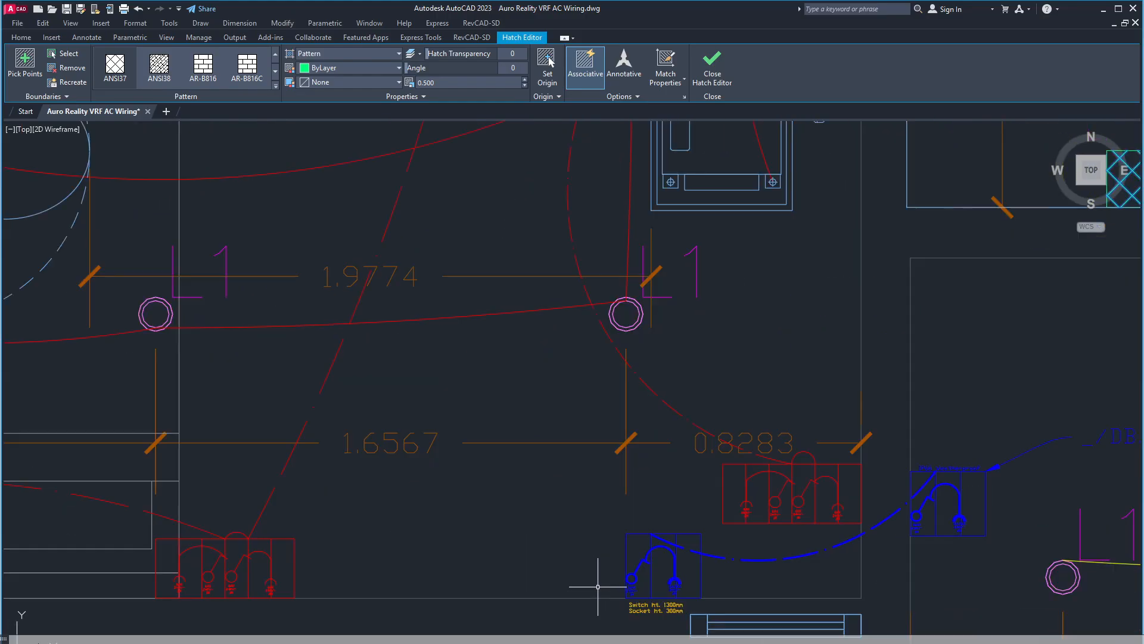
pyautogui.scroll(4, 598, 586)
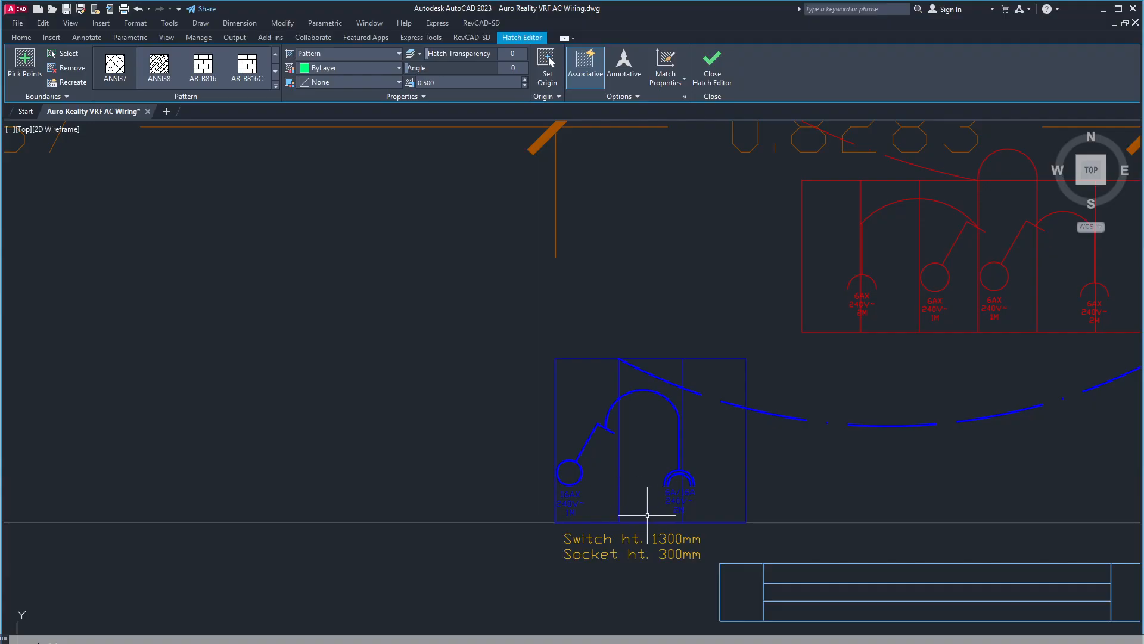
pyautogui.scroll(-6, 663, 500)
pyautogui.scroll(3, 330, 316)
pyautogui.scroll(-6, 328, 345)
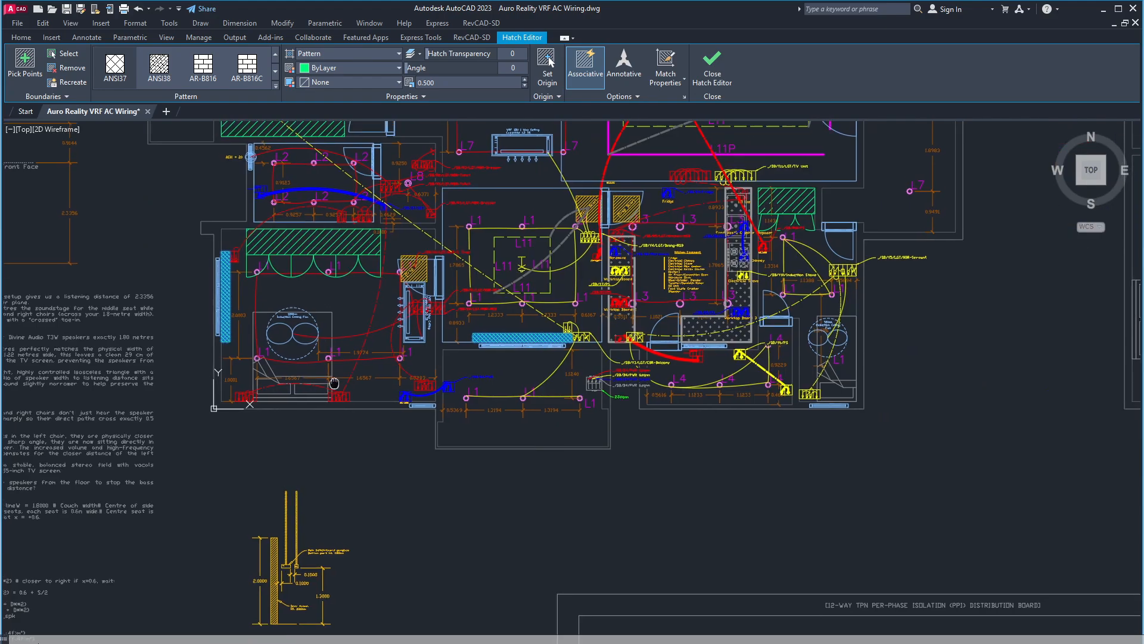
pyautogui.scroll(1, 320, 396)
pyautogui.scroll(4, 504, 490)
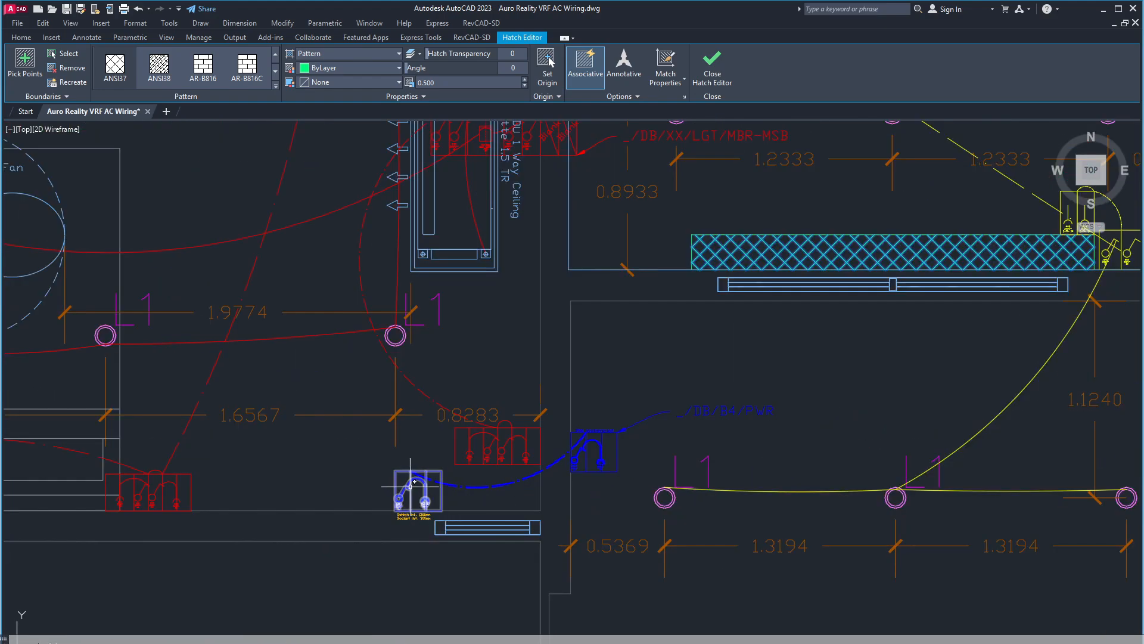
pyautogui.scroll(2, 409, 477)
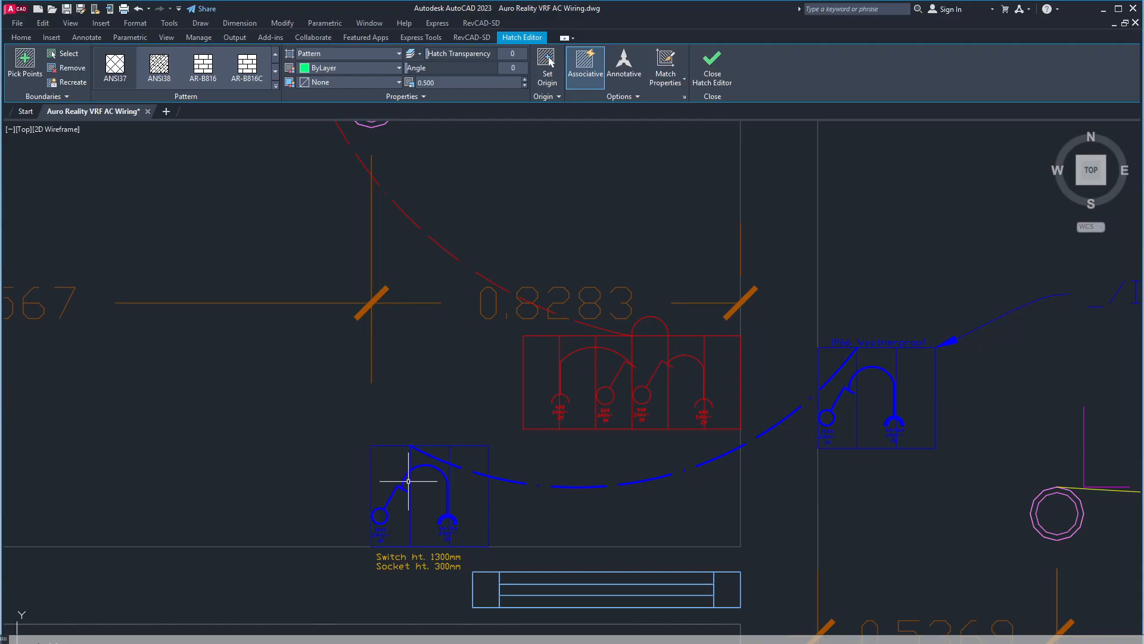
pyautogui.scroll(4, 405, 496)
pyautogui.moveTo(404, 496); pyautogui.dragTo(403, 471, button='middle')
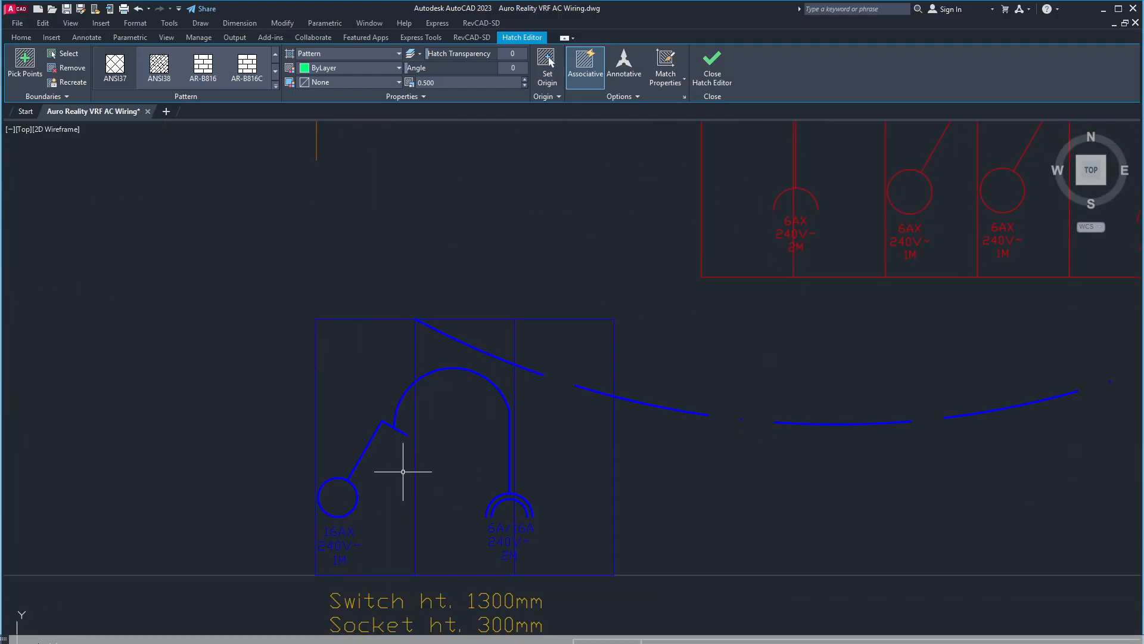
pyautogui.moveTo(403, 418); pyautogui.dragTo(397, 348, button='middle')
pyautogui.scroll(2, 380, 546)
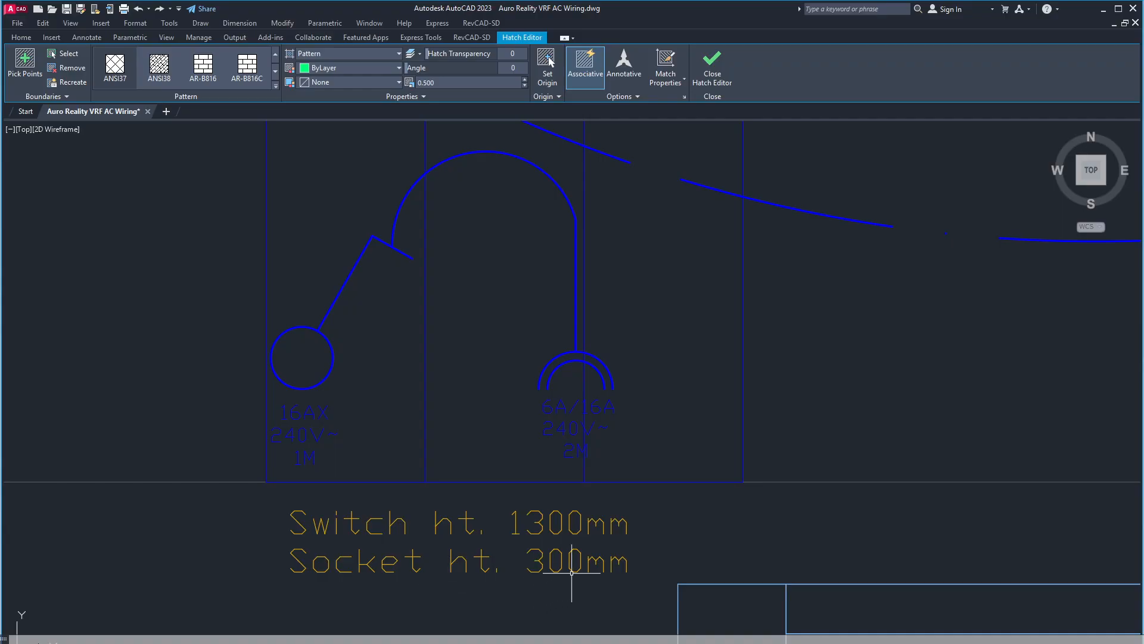
# Inspect the red switch-and-socket board above the blue power board, select its block, and review its modules.
pyautogui.scroll(-2, 377, 586)
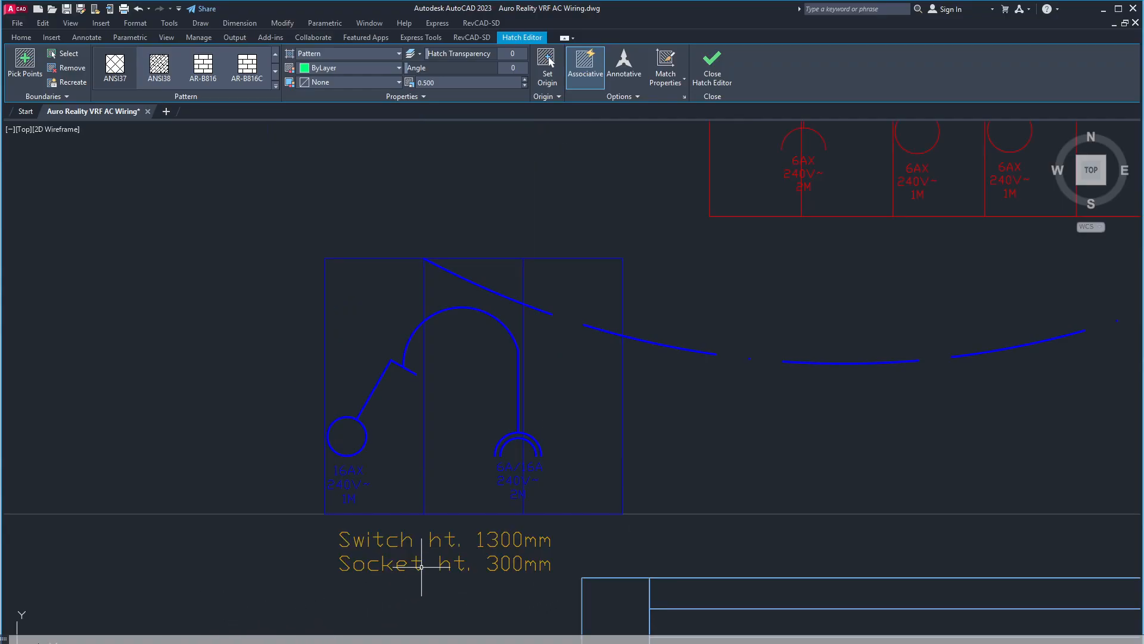
pyautogui.scroll(-4, 445, 433)
pyautogui.moveTo(433, 484); pyautogui.dragTo(447, 605, button='middle')
pyautogui.scroll(4, 788, 488)
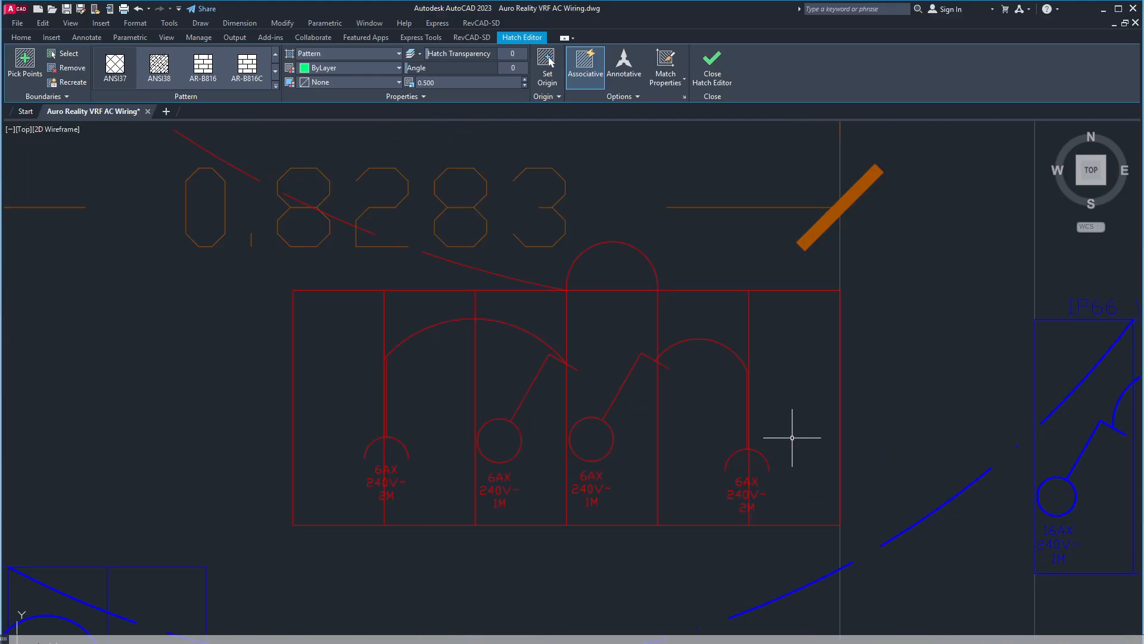
pyautogui.click(746, 407)
pyautogui.scroll(-4, 737, 427)
pyautogui.moveTo(690, 440); pyautogui.dragTo(574, 504, button='middle')
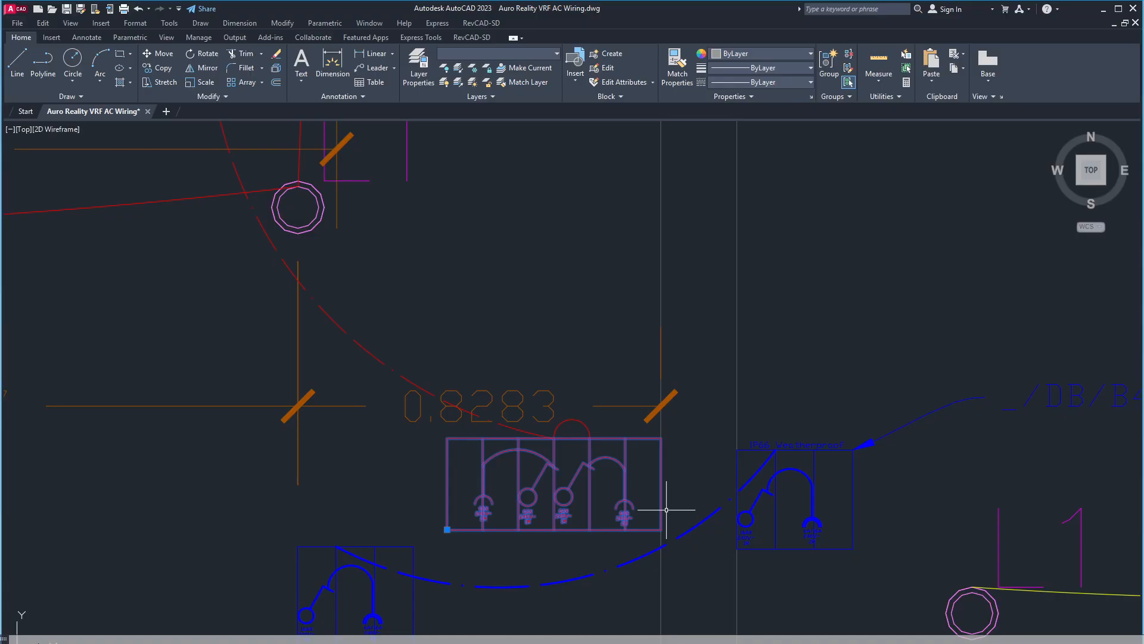
pyautogui.scroll(2, 510, 486)
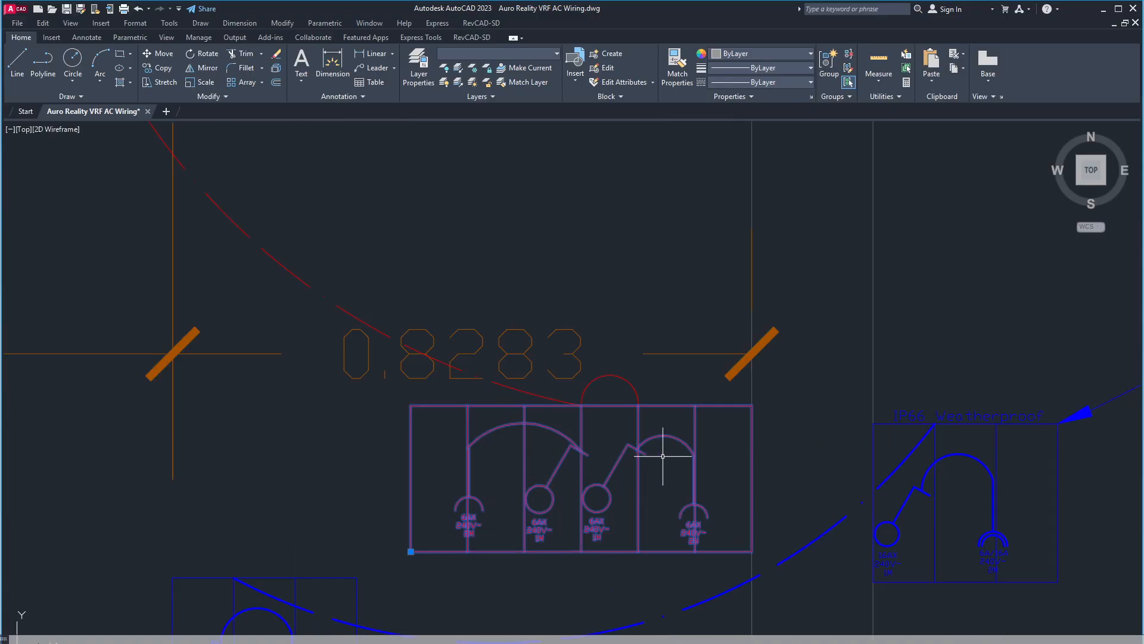
# Go from the red socket board up to the master bedroom's toilet and dresser switchboards and their circuit labels.
pyautogui.scroll(-2, 663, 456)
pyautogui.scroll(-3, 659, 459)
pyautogui.scroll(-2, 516, 488)
pyautogui.moveTo(403, 476)
pyautogui.mouseDown(button='middle')
pyautogui.moveTo(506, 490)
pyautogui.moveTo(565, 572)
pyautogui.mouseUp(button='middle')
pyautogui.moveTo(425, 370)
pyautogui.mouseDown(button='middle')
pyautogui.moveTo(448, 485)
pyautogui.moveTo(389, 607)
pyautogui.mouseUp(button='middle')
pyautogui.moveTo(500, 491); pyautogui.dragTo(361, 531, button='middle')
pyautogui.scroll(3, 537, 478)
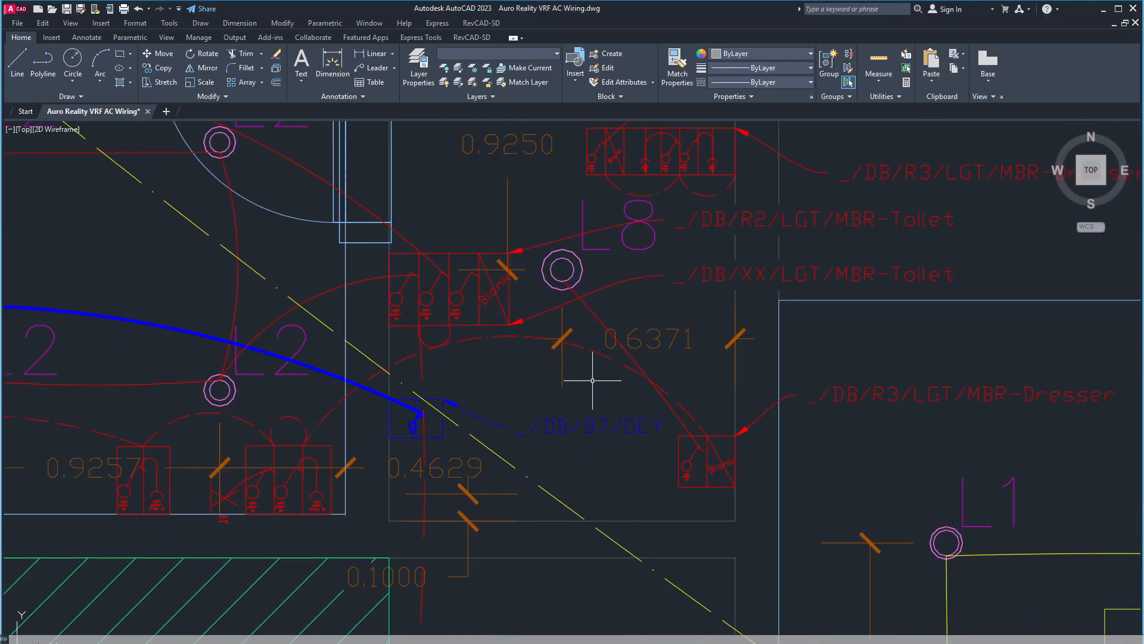
# Examine the small dresser switchboard with the blank module at the _/DB/R3/LGT/MBR-Dresser label and its switch rating.
pyautogui.moveTo(593, 381); pyautogui.dragTo(541, 490, button='middle')
pyautogui.moveTo(636, 562); pyautogui.dragTo(564, 362, button='middle')
pyautogui.scroll(2, 565, 361)
pyautogui.scroll(5, 507, 500)
pyautogui.scroll(-4, 497, 516)
pyautogui.moveTo(492, 528); pyautogui.dragTo(505, 385, button='middle')
pyautogui.moveTo(624, 293); pyautogui.dragTo(641, 572, button='middle')
pyautogui.scroll(6, 606, 445)
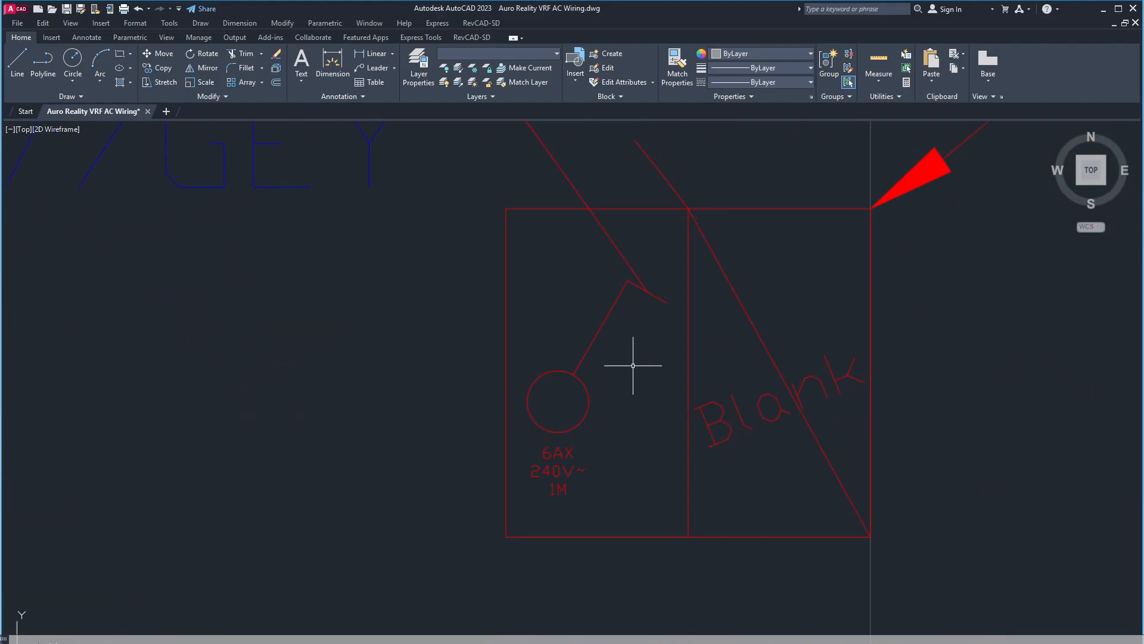
# Go from the small dresser switchboard to the larger _/DB/R3/LGT/MBR-Dresser switchboard beside the wall lamp and examine its modules.
pyautogui.scroll(-4, 623, 399)
pyautogui.moveTo(625, 419); pyautogui.dragTo(748, 632, button='middle')
pyautogui.scroll(-2, 521, 426)
pyautogui.moveTo(459, 326); pyautogui.dragTo(493, 517, button='middle')
pyautogui.scroll(-4, 468, 439)
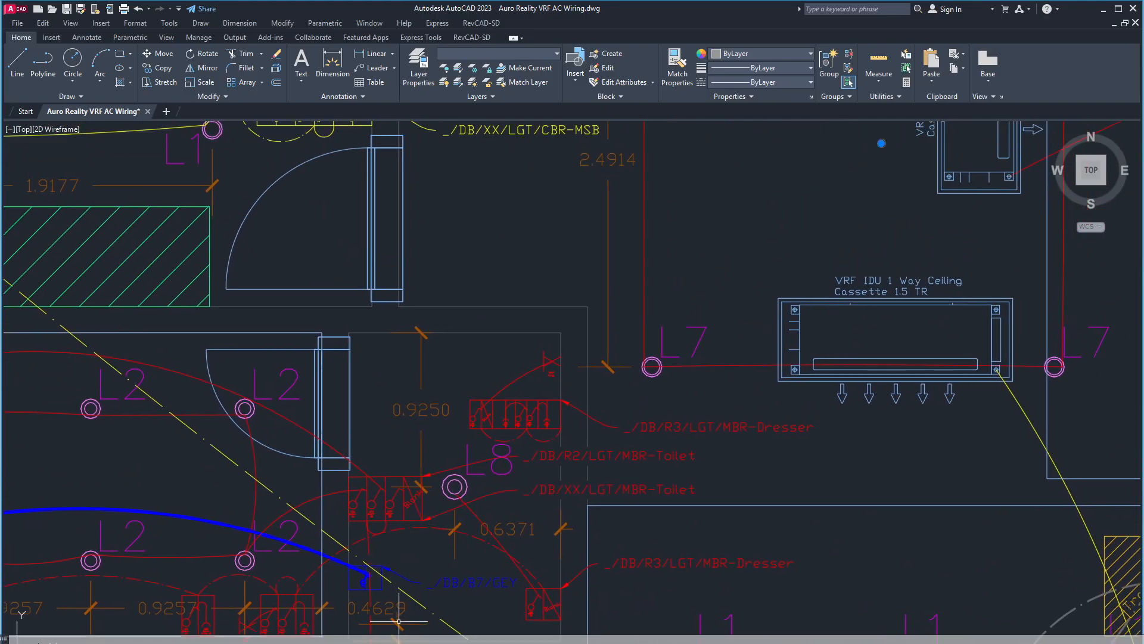
pyautogui.scroll(6, 521, 436)
pyautogui.moveTo(522, 432); pyautogui.dragTo(548, 475, button='middle')
pyautogui.scroll(-8, 549, 475)
pyautogui.moveTo(441, 503); pyautogui.dragTo(541, 456, button='middle')
pyautogui.scroll(9, 542, 457)
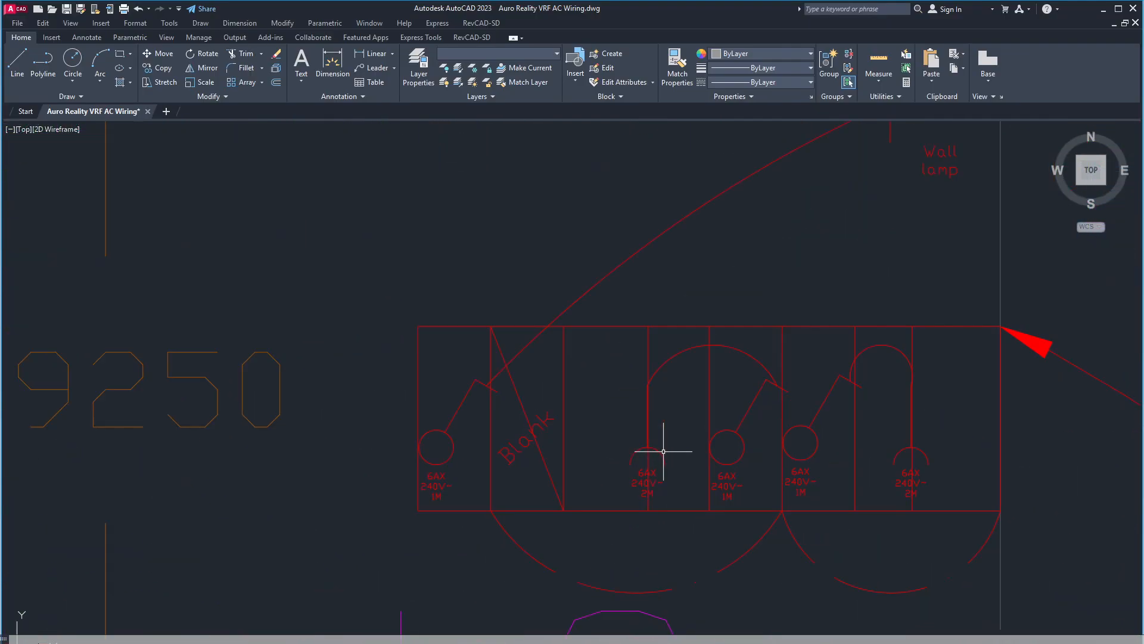
pyautogui.scroll(-5, 847, 410)
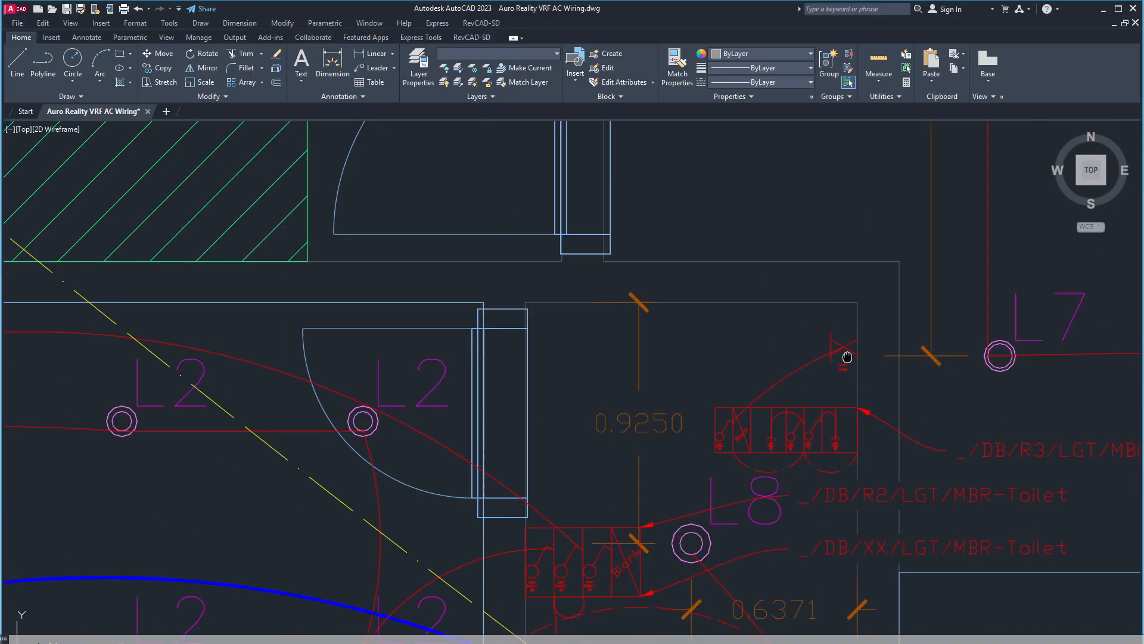
# Select the wall lamp block above the larger dresser switchboard and trace its wire to the controlling switch, reviewing the module ratings.
pyautogui.scroll(-1, 849, 357)
pyautogui.scroll(4, 790, 322)
pyautogui.click(786, 294)
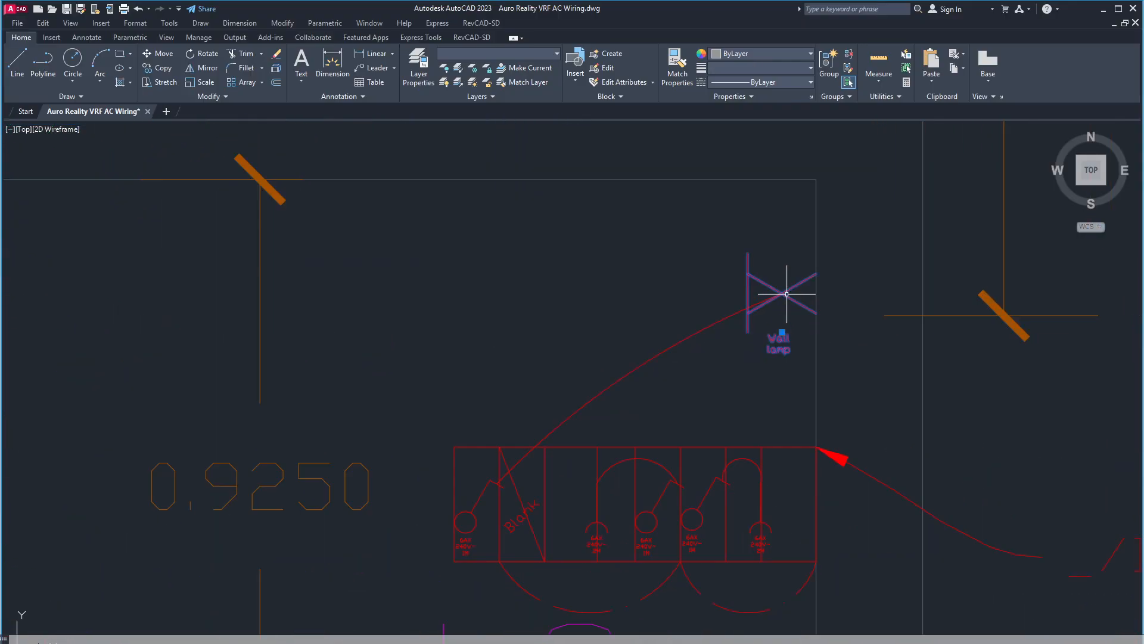
pyautogui.moveTo(740, 370); pyautogui.dragTo(763, 245, button='middle')
pyautogui.moveTo(721, 347); pyautogui.dragTo(747, 286, button='middle')
pyautogui.scroll(4, 498, 337)
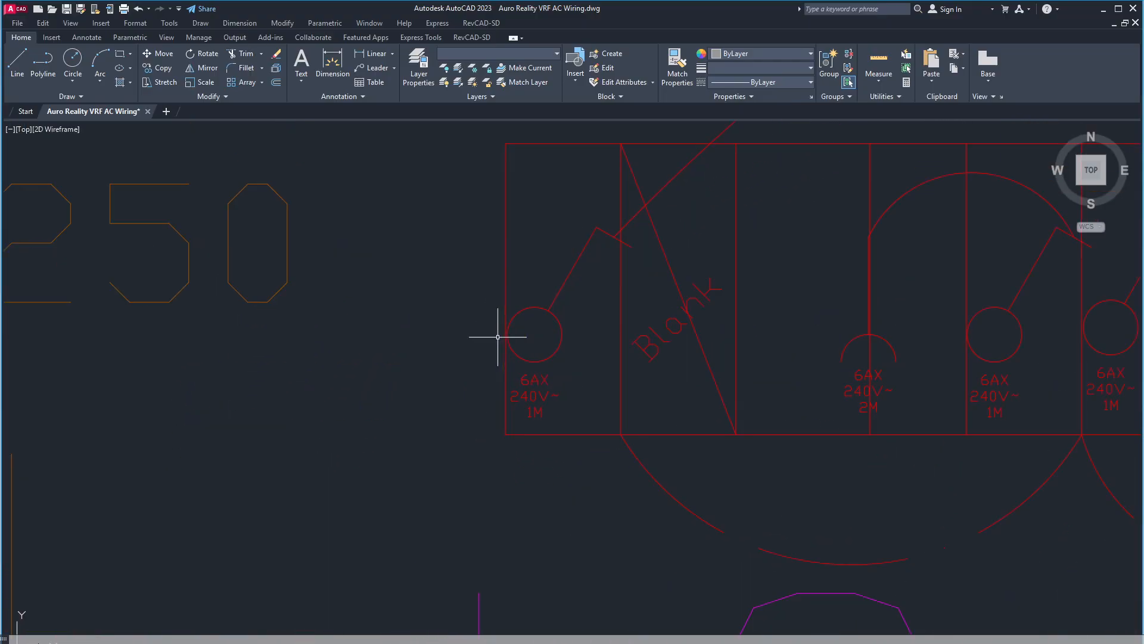
pyautogui.scroll(-4, 608, 422)
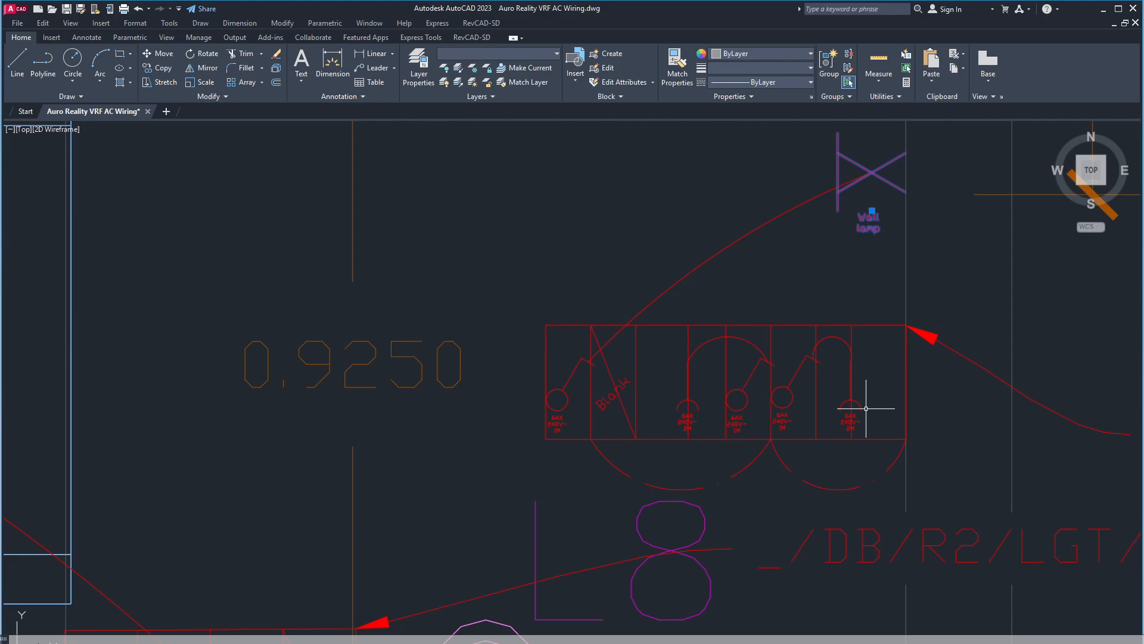
pyautogui.scroll(-6, 866, 408)
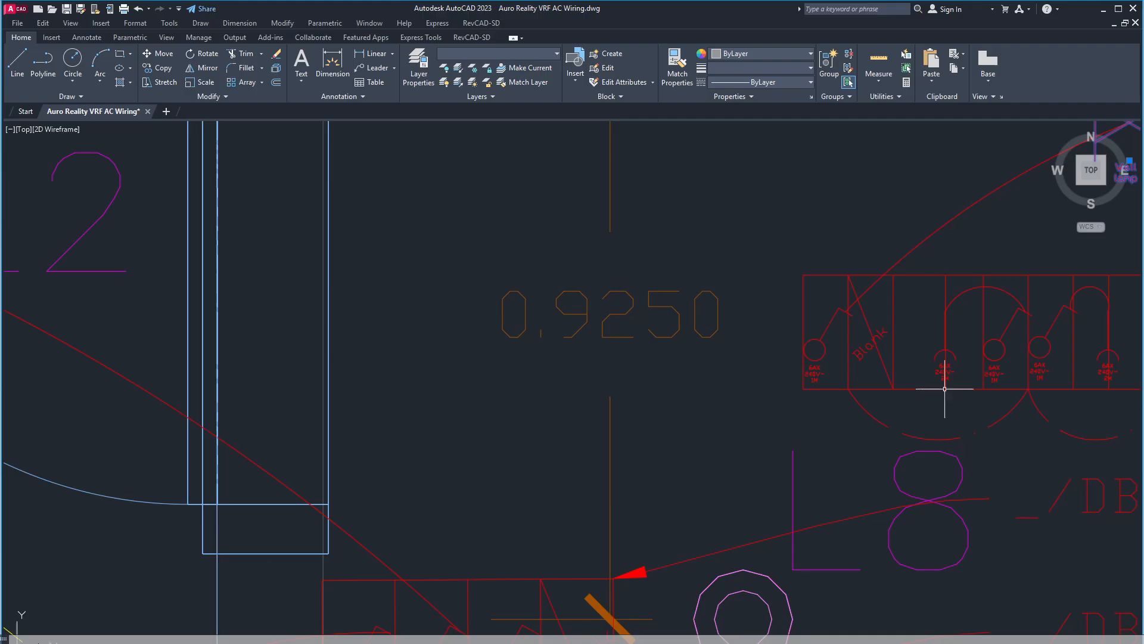
pyautogui.scroll(6, 868, 459)
# Examine the MBR-Toilet switchboard outside the toilet door, including its three switches, blank module and outgoing circuit wires.
pyautogui.moveTo(869, 404); pyautogui.dragTo(945, 357, button='middle')
pyautogui.moveTo(661, 475); pyautogui.dragTo(870, 375, button='middle')
pyautogui.moveTo(603, 505); pyautogui.dragTo(764, 375, button='middle')
pyautogui.scroll(-2, 621, 458)
pyautogui.moveTo(613, 521); pyautogui.dragTo(651, 377, button='middle')
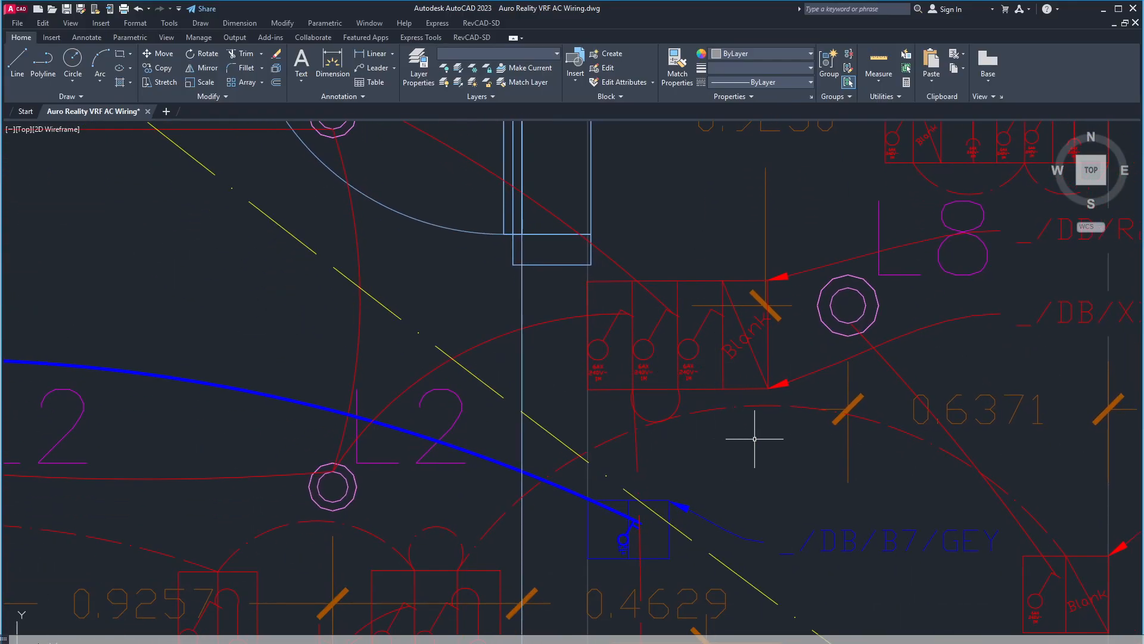
pyautogui.moveTo(759, 439); pyautogui.dragTo(756, 503, button='middle')
pyautogui.scroll(4, 592, 458)
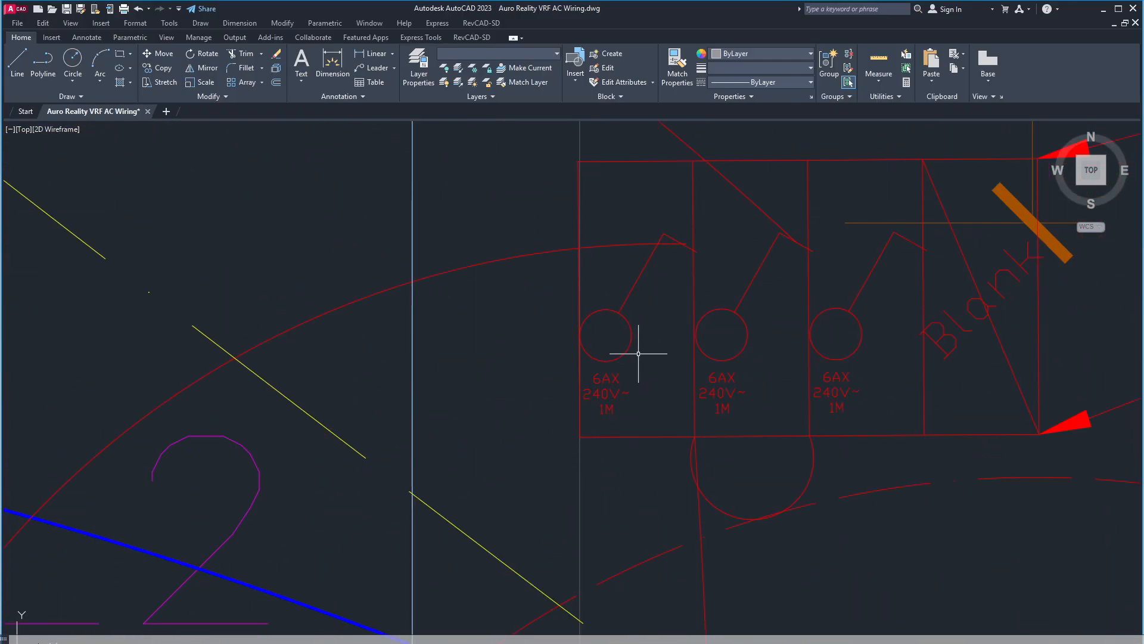
pyautogui.scroll(-6, 352, 417)
# Locate the exhaust fan in the master toilet's window and examine its symbol and the ACH note beside it.
pyautogui.scroll(-5, 271, 457)
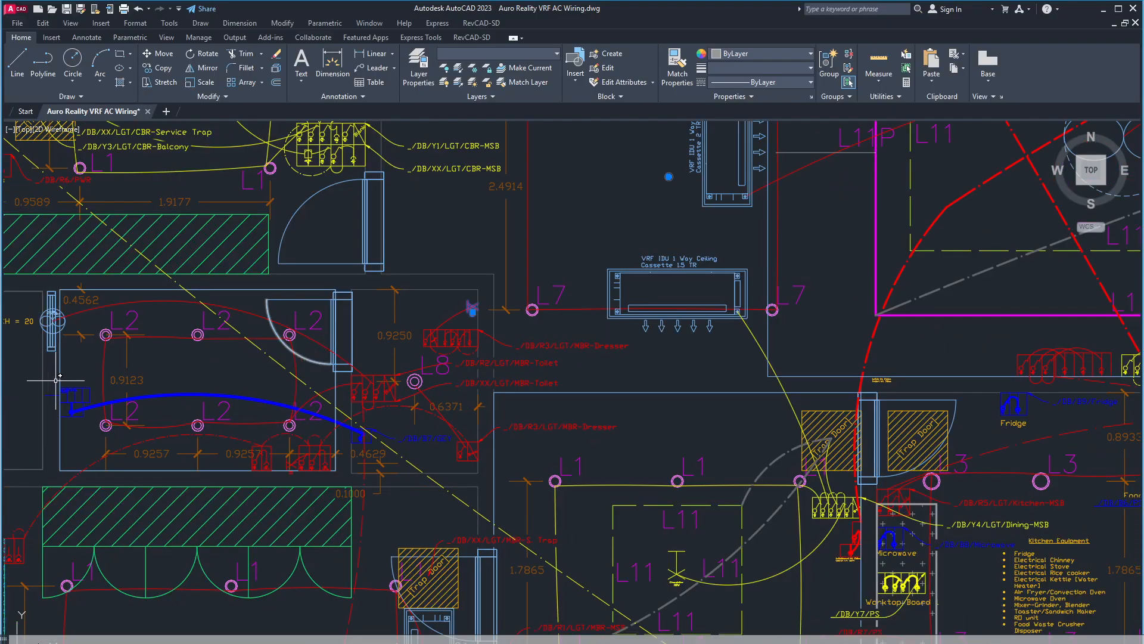
pyautogui.scroll(5, 272, 454)
pyautogui.scroll(4, 462, 429)
pyautogui.moveTo(437, 375); pyautogui.dragTo(603, 473, button='middle')
pyautogui.scroll(-8, 405, 383)
pyautogui.moveTo(191, 386); pyautogui.dragTo(466, 418, button='middle')
pyautogui.scroll(3, 377, 350)
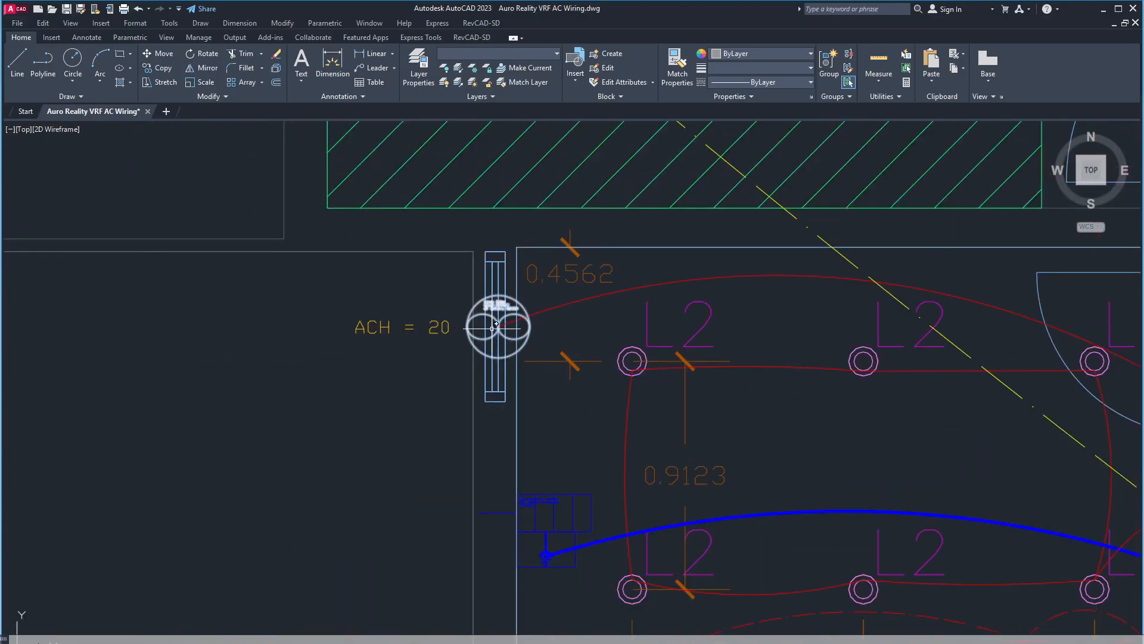
pyautogui.moveTo(602, 427); pyautogui.dragTo(543, 354, button='middle')
pyautogui.scroll(3, 221, 286)
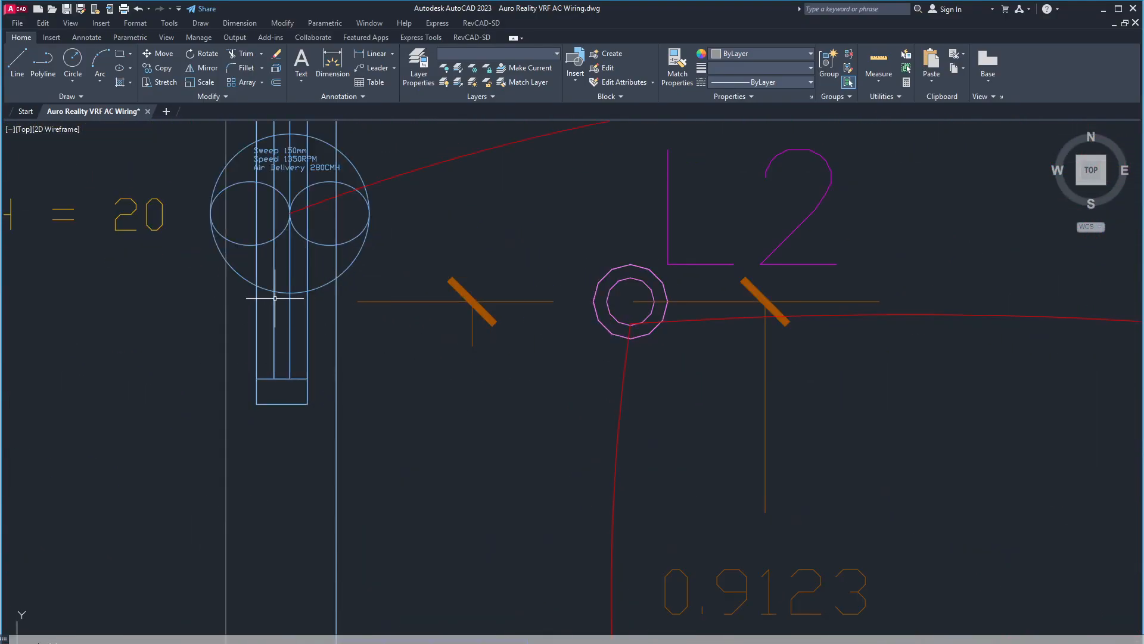
pyautogui.moveTo(443, 313)
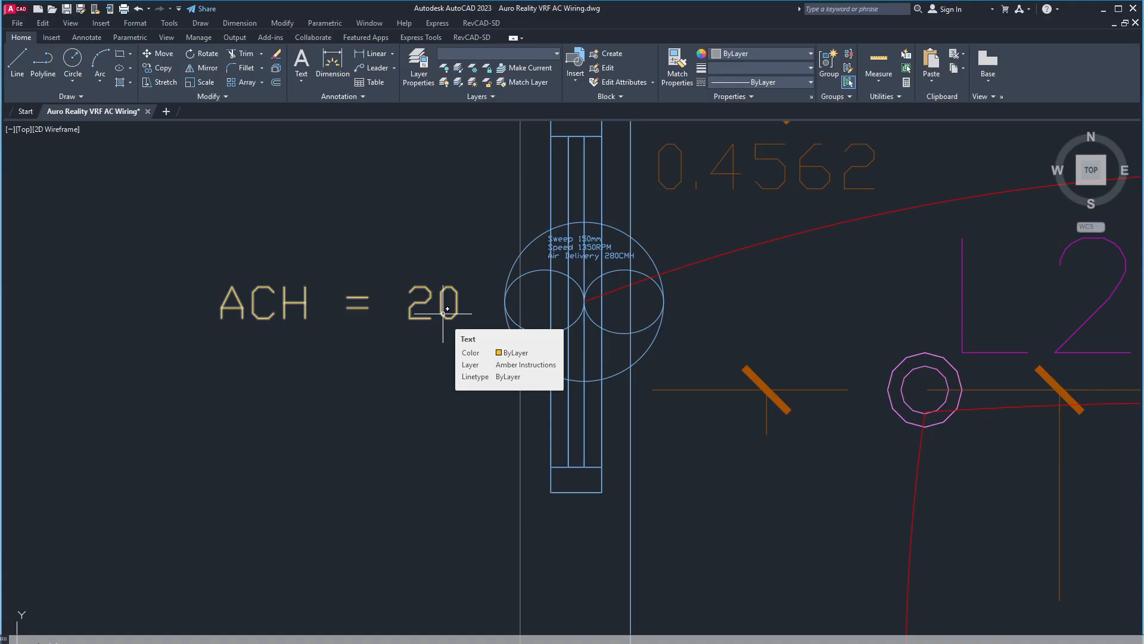
pyautogui.scroll(-5, 311, 390)
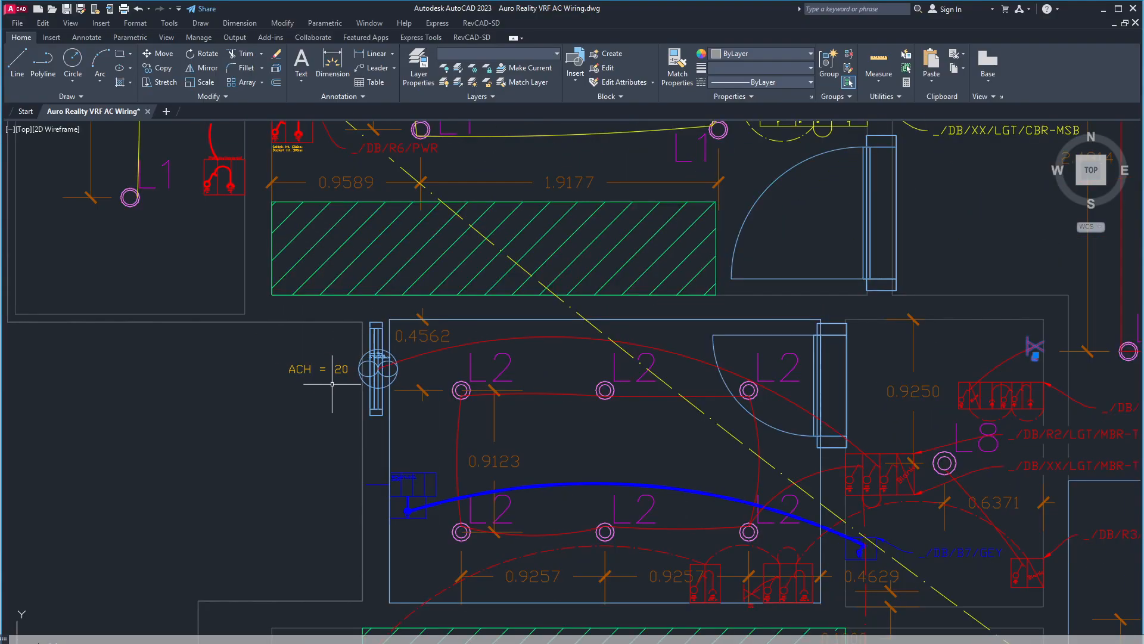
pyautogui.scroll(5, 335, 384)
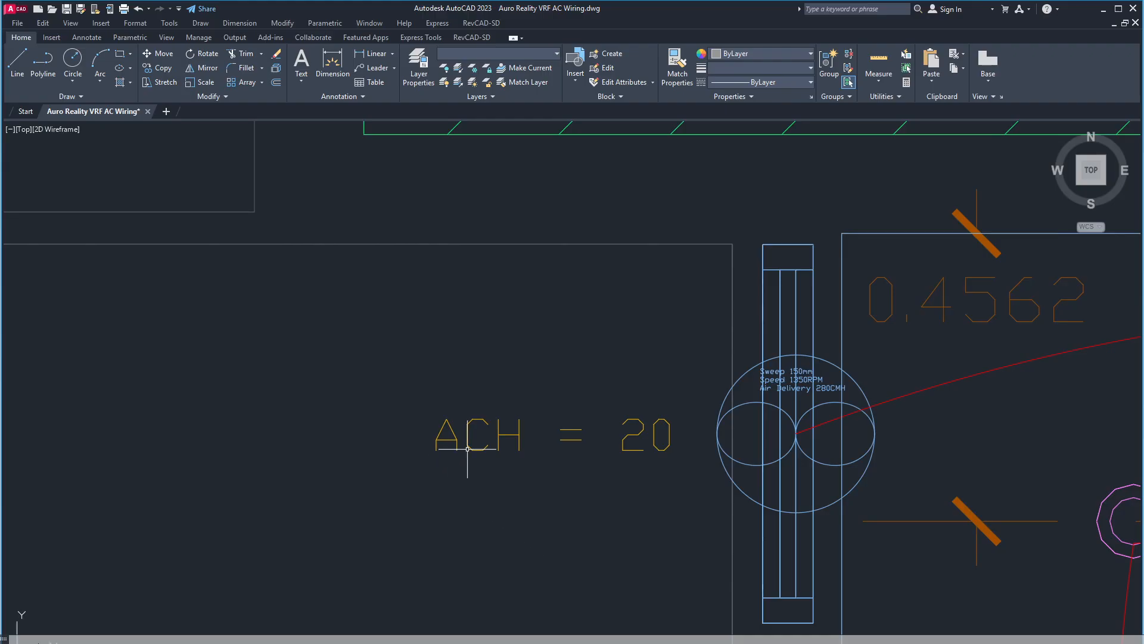
# Review the master toilet's L2 ceiling light loop, the exhaust fan wire and the blue geyser line across the room.
pyautogui.moveTo(600, 497); pyautogui.dragTo(376, 387, button='middle')
pyautogui.scroll(-4, 616, 447)
pyautogui.moveTo(763, 494); pyautogui.dragTo(566, 385, button='middle')
pyautogui.scroll(-4, 703, 430)
pyautogui.scroll(2, 686, 429)
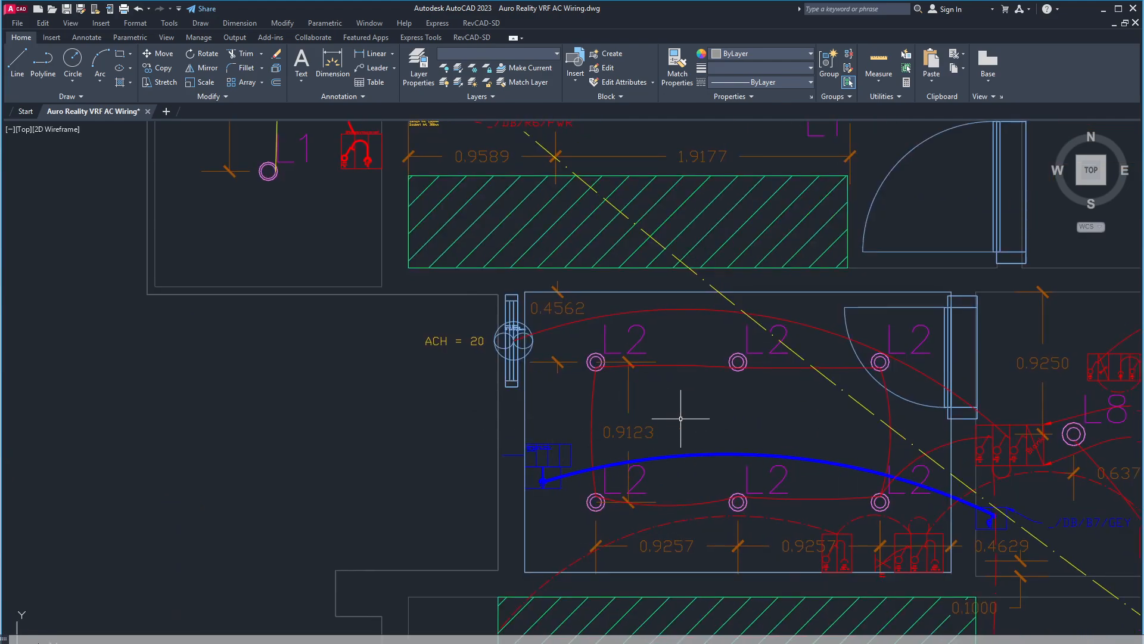
pyautogui.moveTo(681, 419); pyautogui.dragTo(592, 392, button='middle')
pyautogui.scroll(2, 598, 398)
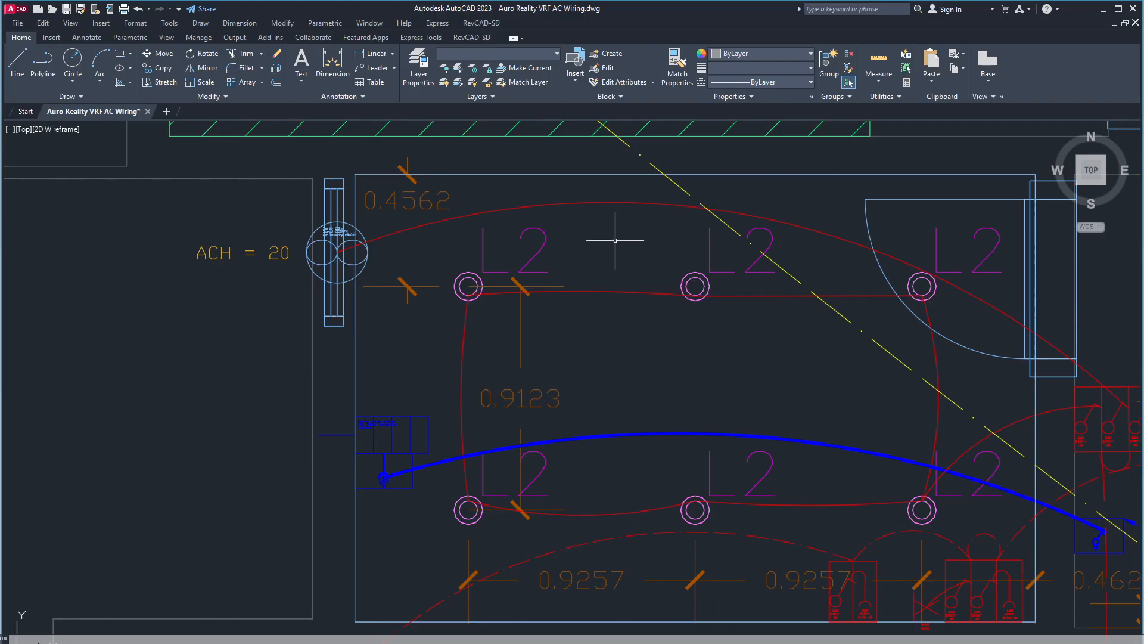
# Read the exhaust fan's sweep, speed and air delivery, and select its ACH note and the fan block.
pyautogui.scroll(10, 306, 313)
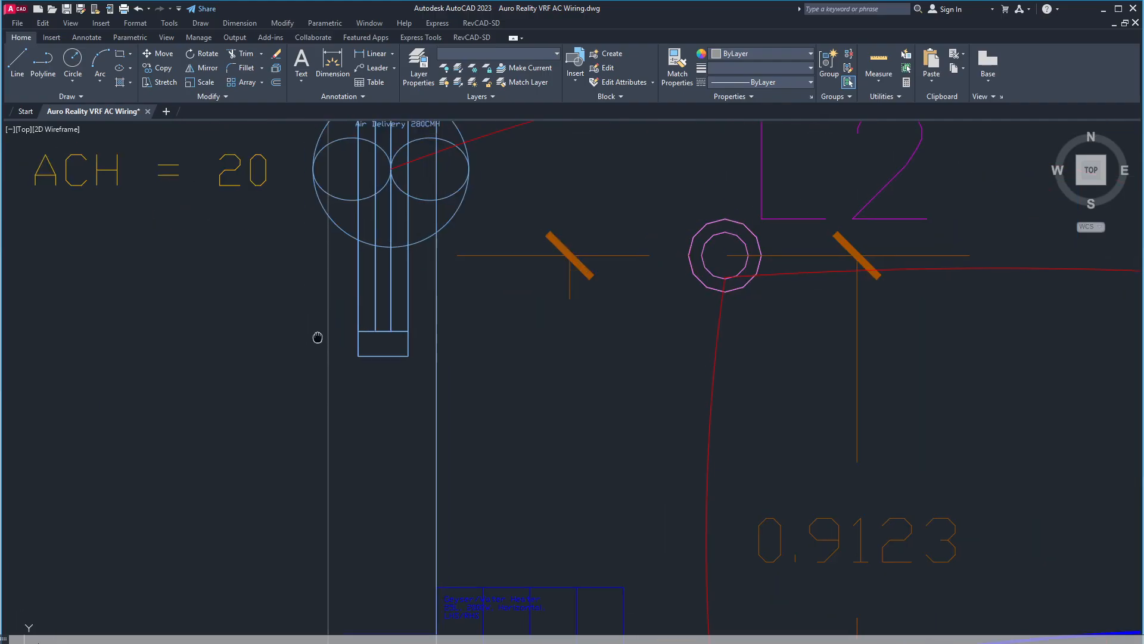
pyautogui.moveTo(457, 315); pyautogui.dragTo(422, 372, button='middle')
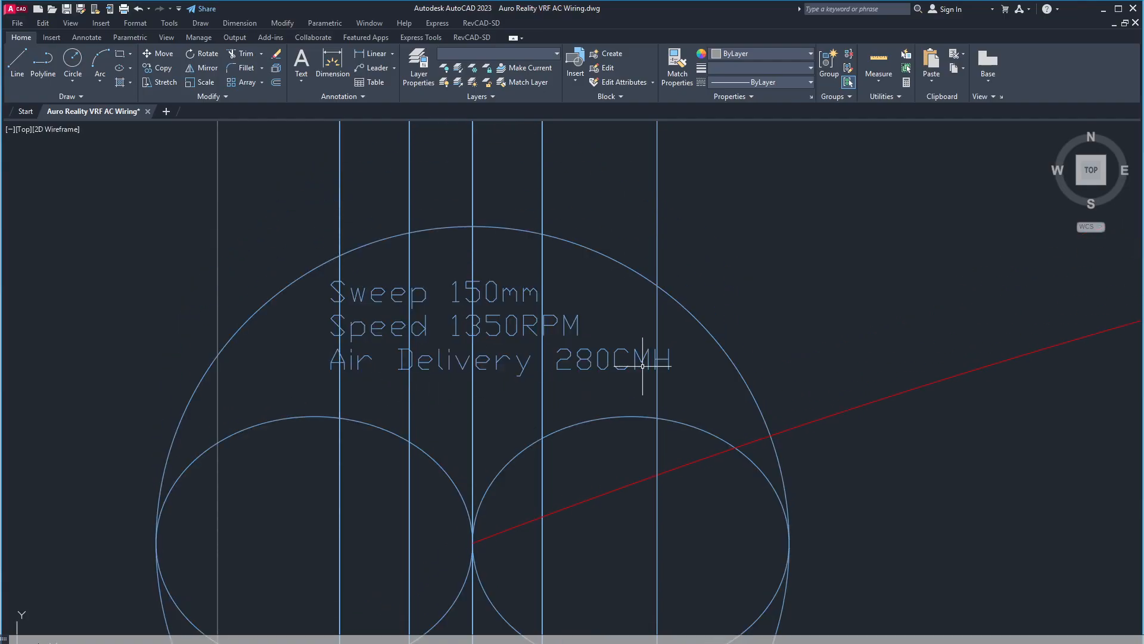
pyautogui.scroll(-6, 629, 386)
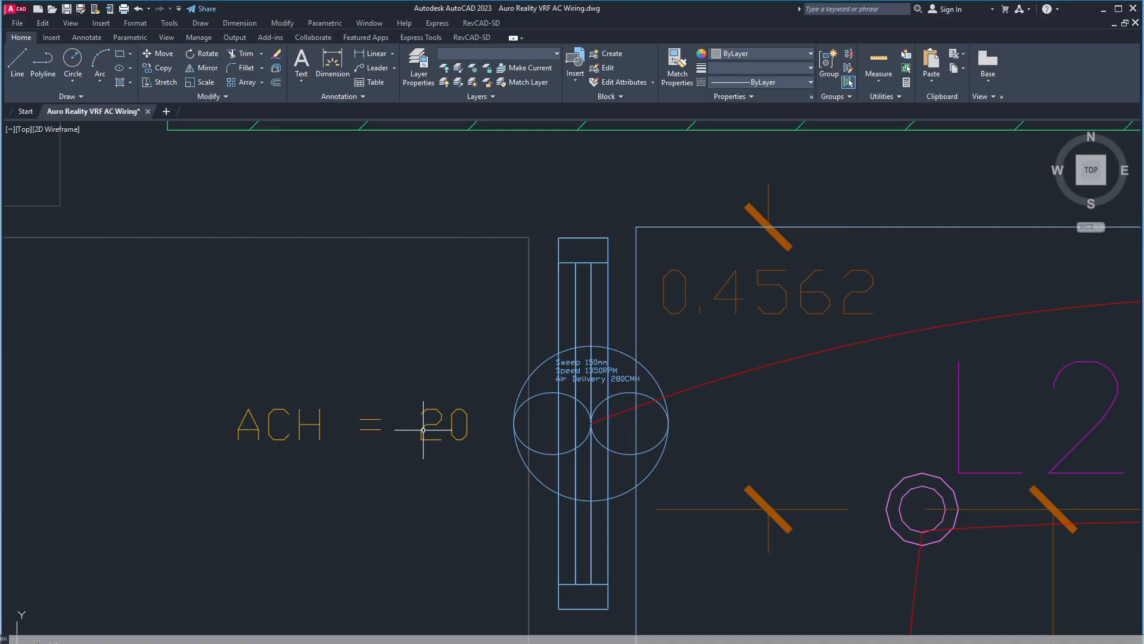
pyautogui.scroll(-3, 513, 501)
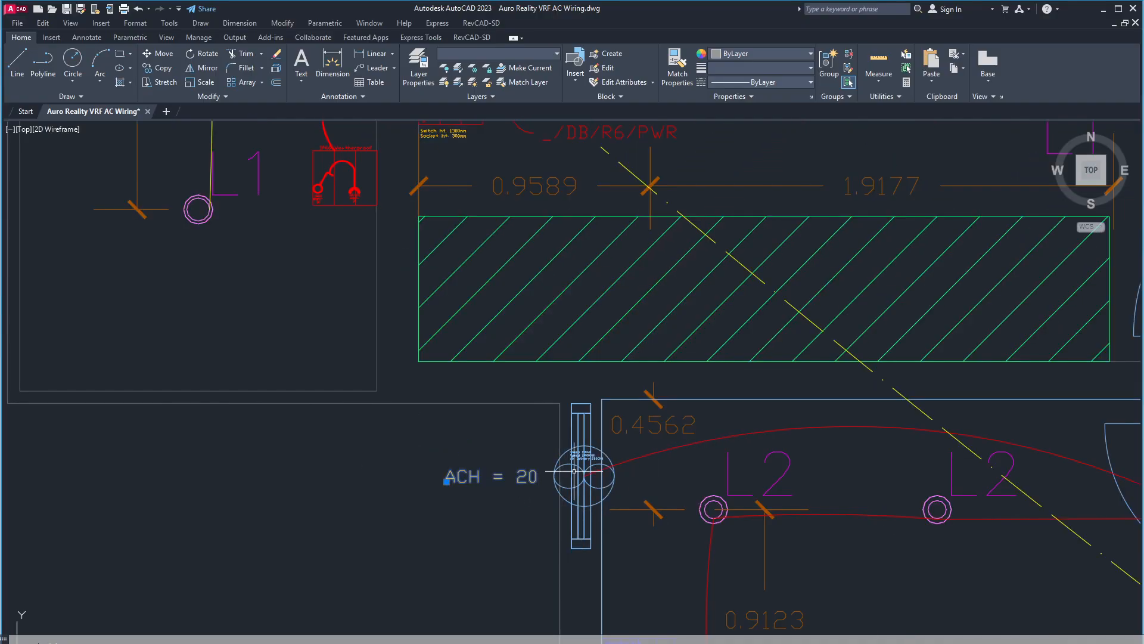
pyautogui.scroll(6, 581, 474)
pyautogui.scroll(3, 581, 474)
pyautogui.click(839, 325)
pyautogui.scroll(-3, 805, 399)
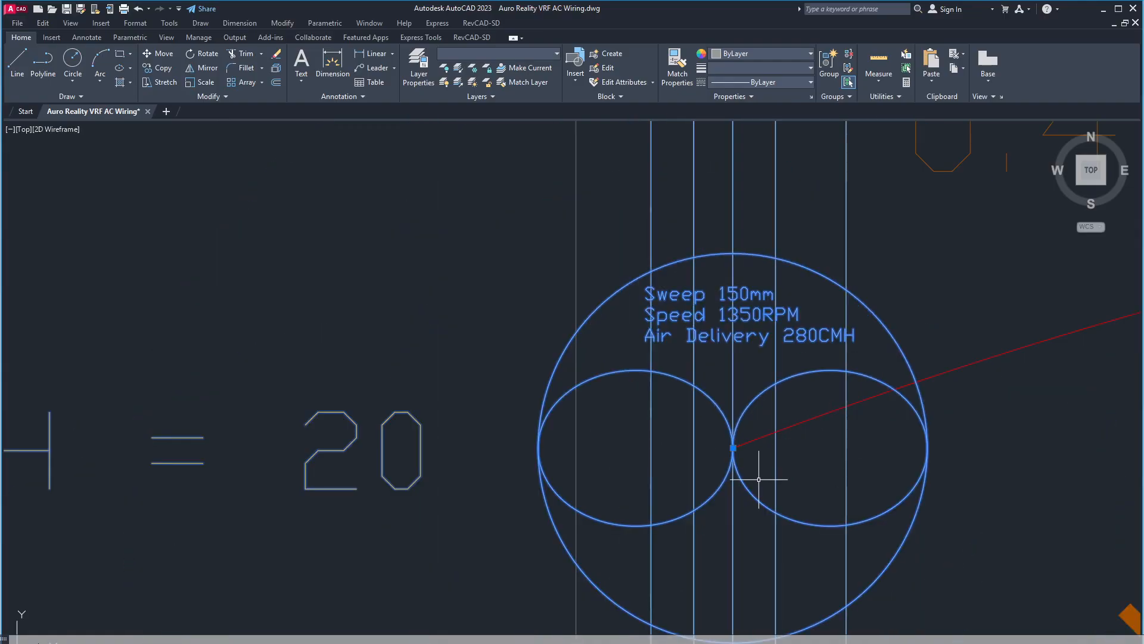
pyautogui.scroll(-3, 624, 500)
pyautogui.moveTo(686, 530); pyautogui.dragTo(560, 429, button='middle')
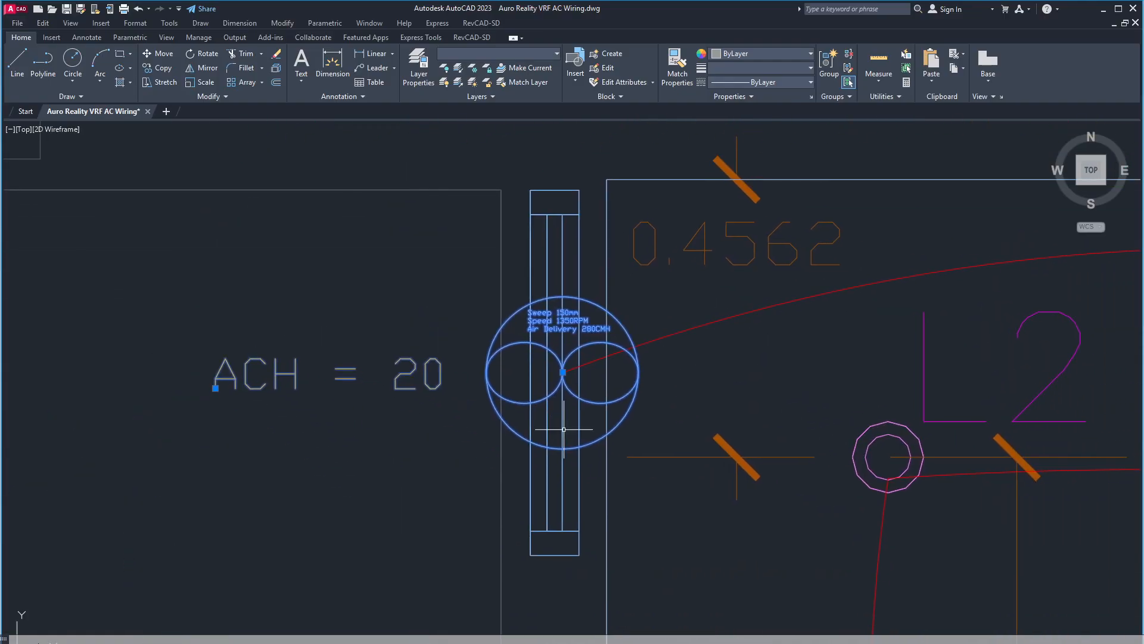
pyautogui.click(422, 527)
pyautogui.click(420, 527)
pyautogui.scroll(-8, 712, 487)
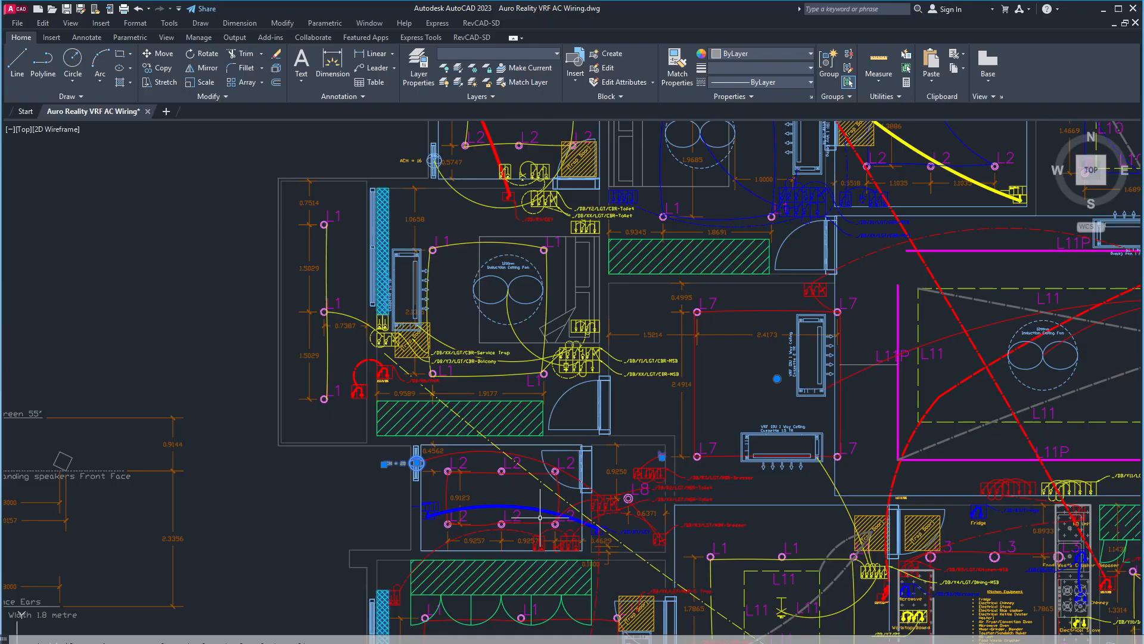
# Examine the wall lamp and the two switch-and-socket boards along the master toilet's lower wall.
pyautogui.scroll(6, 593, 544)
pyautogui.moveTo(410, 493); pyautogui.dragTo(672, 453, button='middle')
pyautogui.scroll(3, 508, 427)
pyautogui.moveTo(493, 448)
pyautogui.mouseDown(button='middle')
pyautogui.moveTo(586, 447)
pyautogui.moveTo(631, 537)
pyautogui.mouseUp(button='middle')
pyautogui.scroll(-3, 586, 446)
pyautogui.scroll(8, 631, 540)
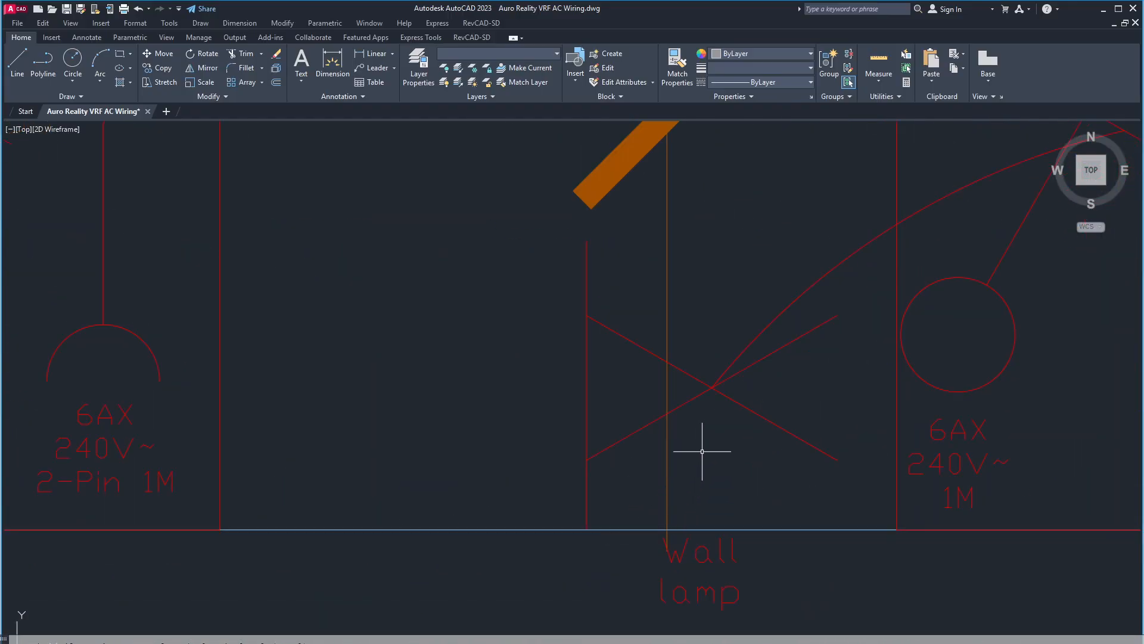
pyautogui.scroll(-5, 718, 393)
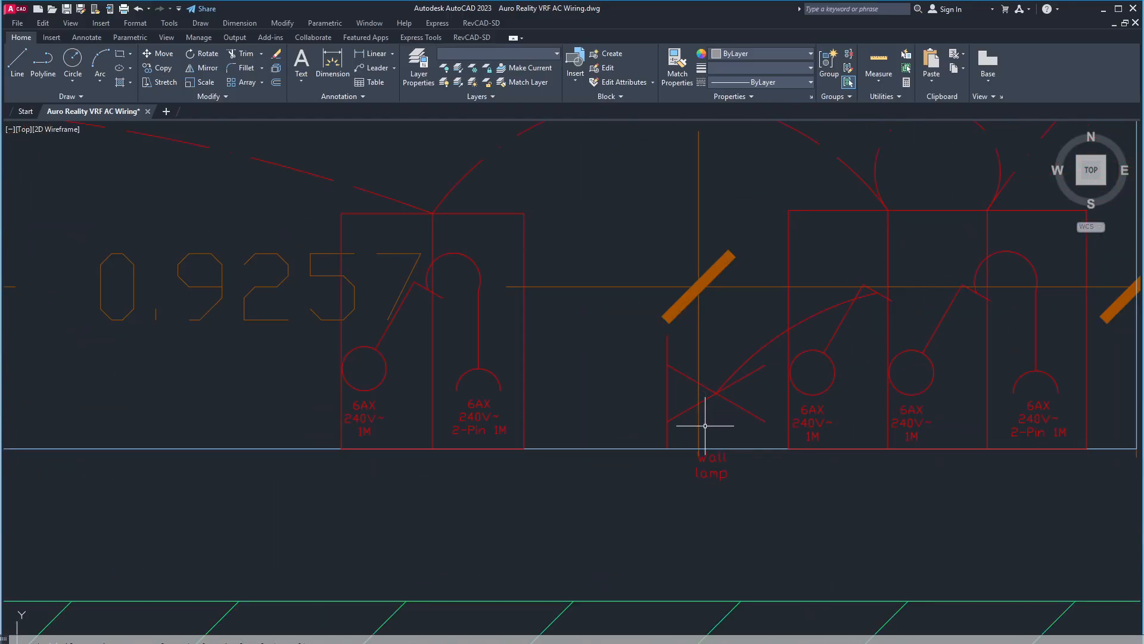
pyautogui.moveTo(703, 428); pyautogui.dragTo(651, 486, button='middle')
pyautogui.scroll(-5, 646, 486)
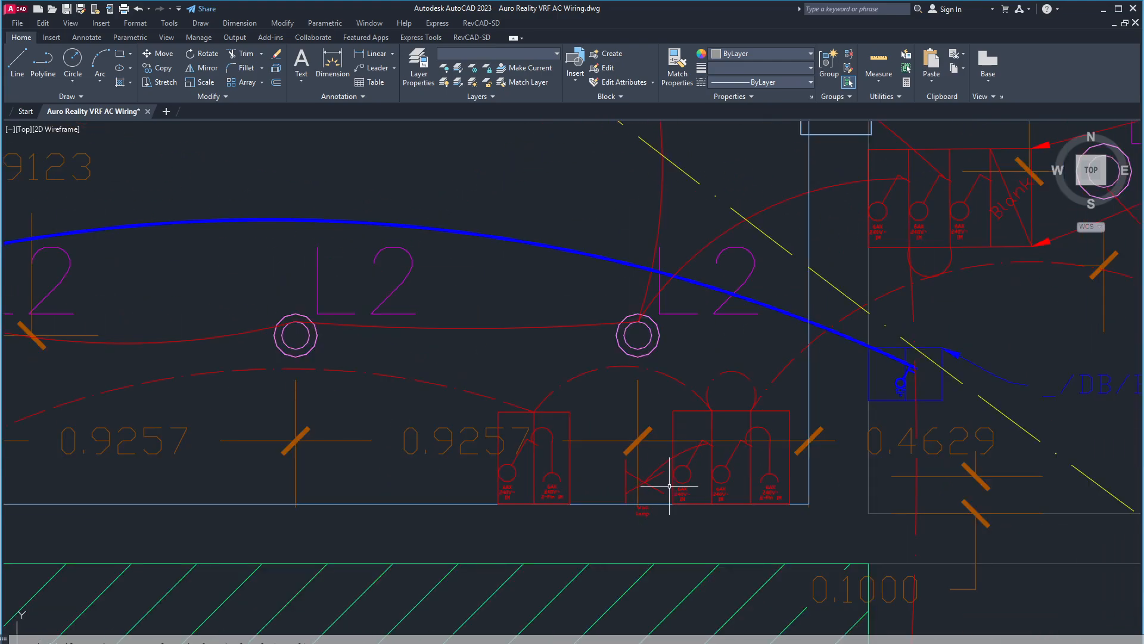
# Select the wire joining the toilet's wall lamp to the first switch of the three-module board and inspect that connection.
pyautogui.scroll(6, 840, 528)
pyautogui.moveTo(978, 499); pyautogui.dragTo(775, 478, button='middle')
pyautogui.moveTo(602, 484)
pyautogui.mouseDown(button='middle')
pyautogui.moveTo(637, 513)
pyautogui.moveTo(677, 520)
pyautogui.mouseUp(button='middle')
pyautogui.click(599, 345)
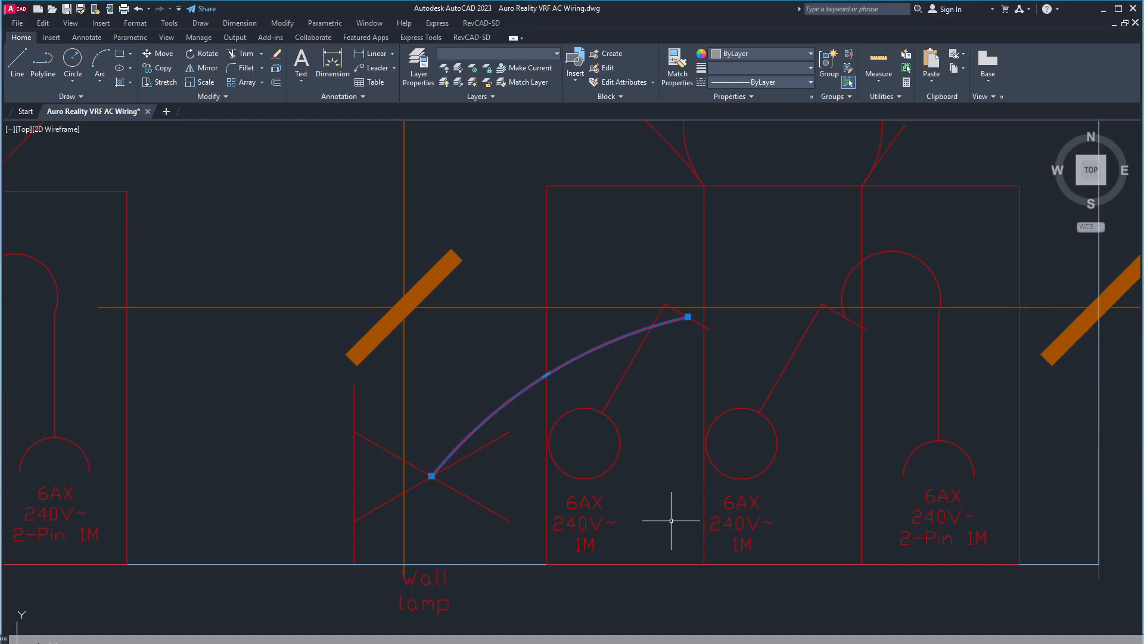
pyautogui.scroll(-4, 671, 520)
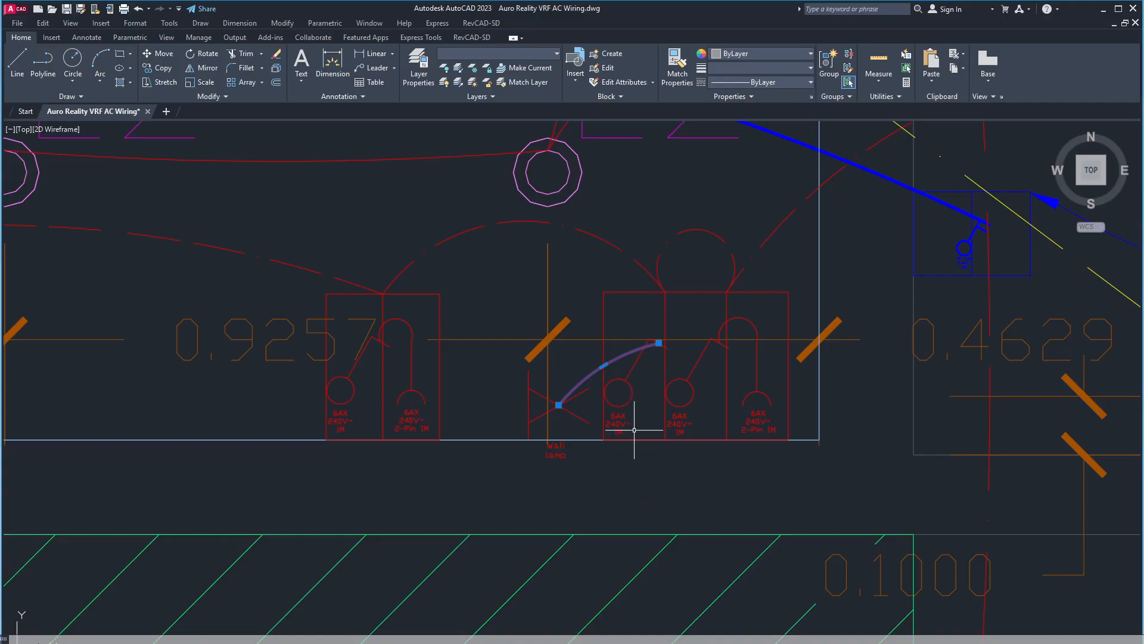
pyautogui.scroll(4, 630, 401)
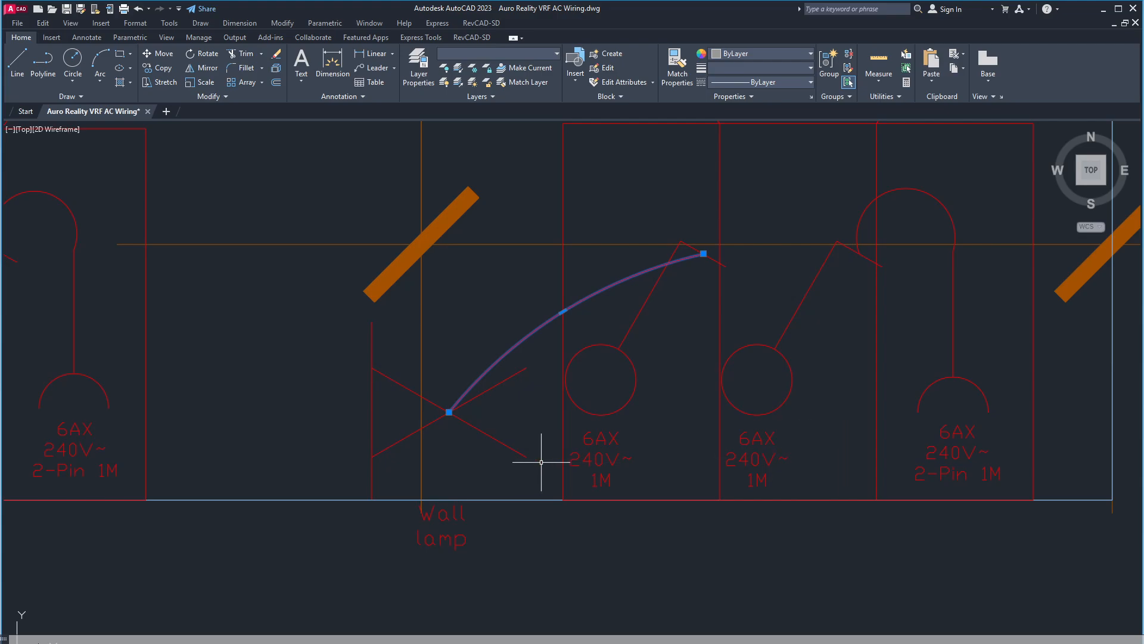
# Compare the two-module and three-module boards on either side of the toilet's wall lamp, including their 2-pin sockets and dashed feed wires.
pyautogui.scroll(-2, 542, 462)
pyautogui.moveTo(480, 467); pyautogui.dragTo(734, 481, button='middle')
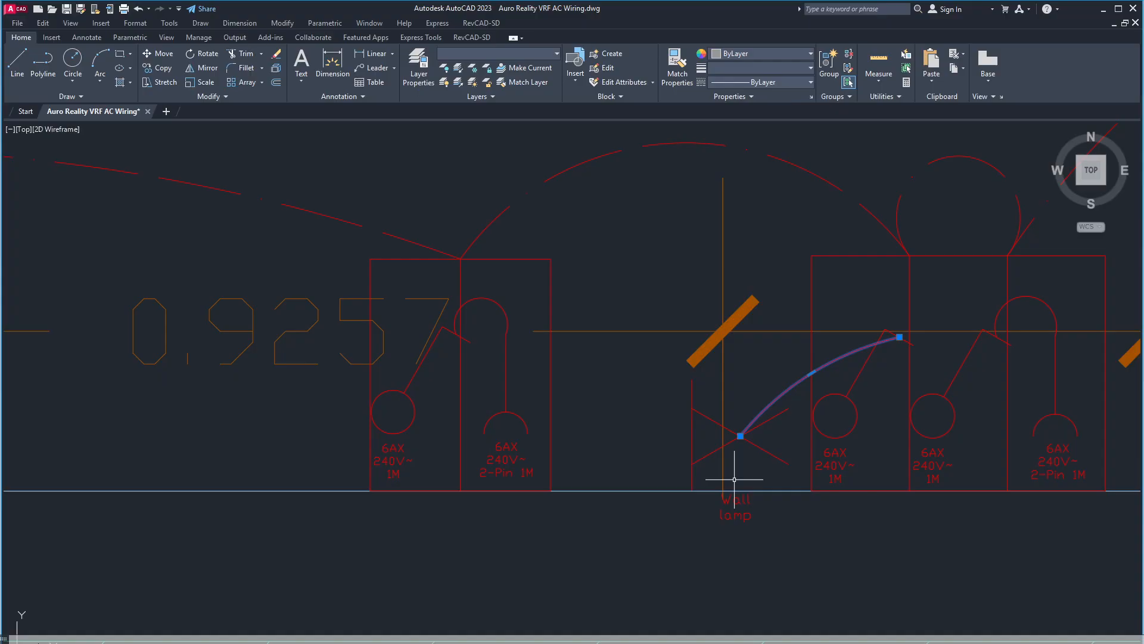
pyautogui.moveTo(504, 375)
pyautogui.mouseDown(button='middle')
pyautogui.moveTo(580, 362)
pyautogui.moveTo(601, 502)
pyautogui.mouseUp(button='middle')
pyautogui.scroll(2, 547, 387)
pyautogui.scroll(-3, 659, 399)
pyautogui.scroll(-5, 675, 439)
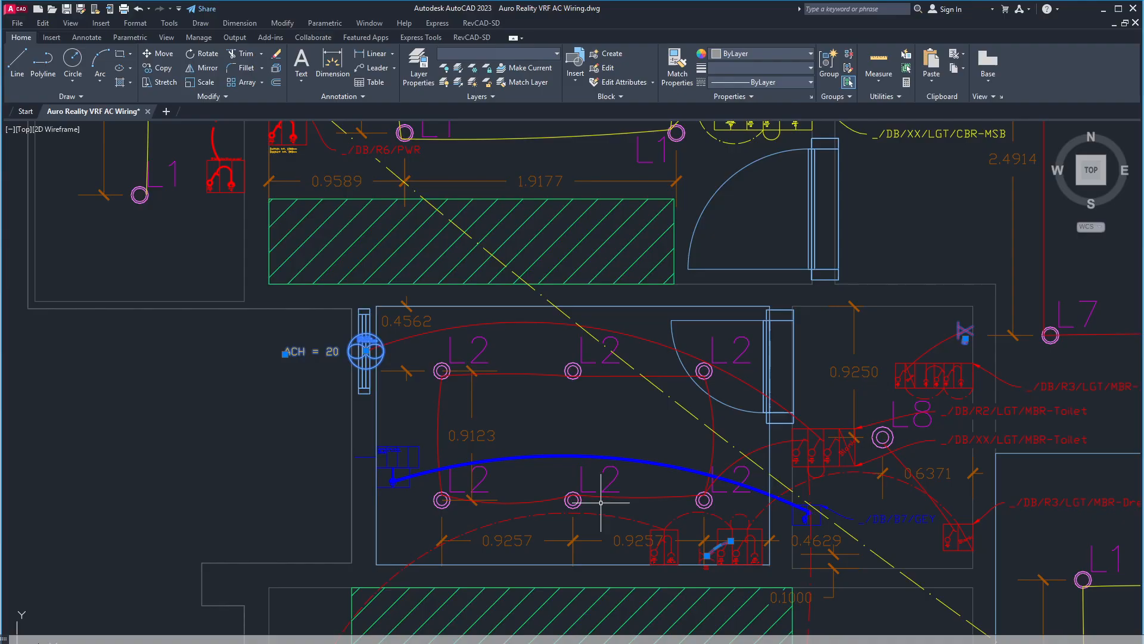
pyautogui.scroll(5, 620, 525)
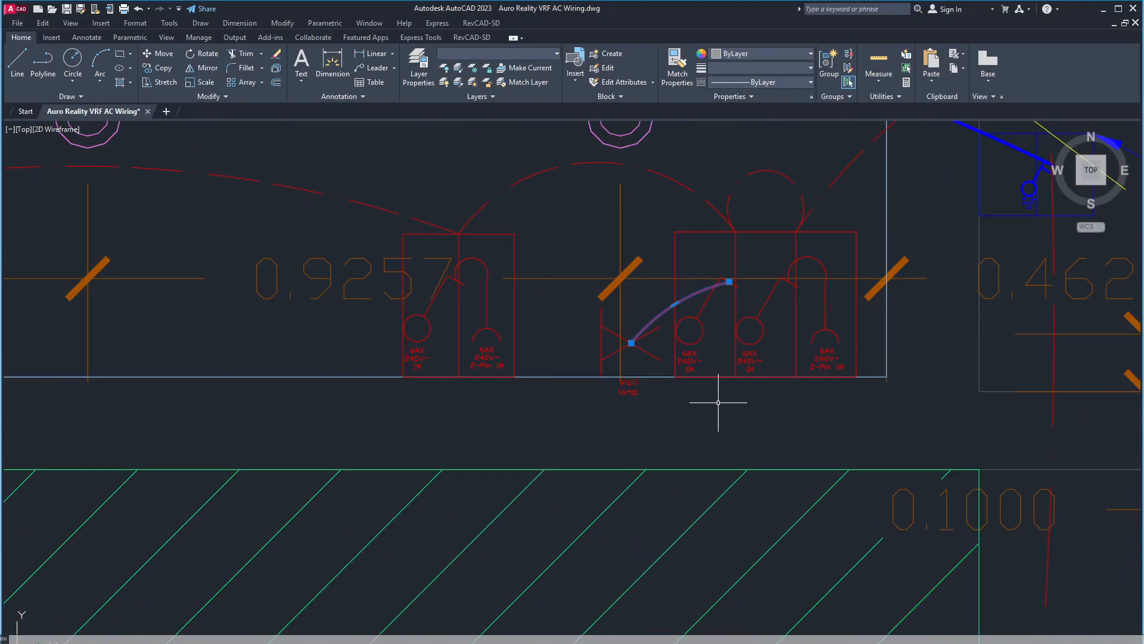
pyautogui.scroll(4, 753, 364)
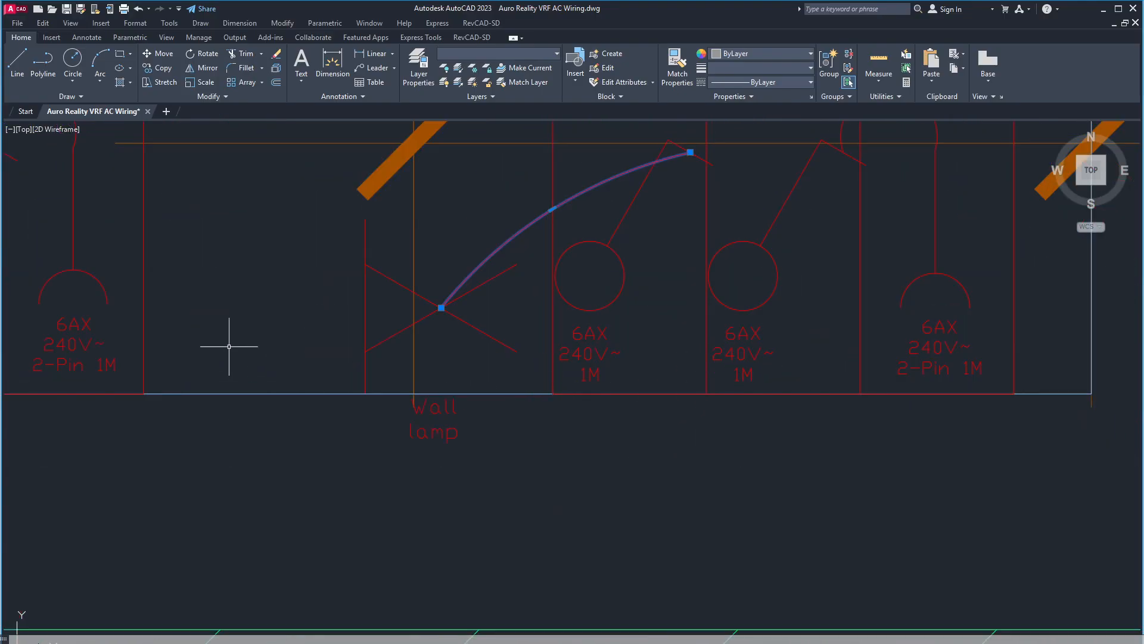
pyautogui.scroll(-4, 468, 537)
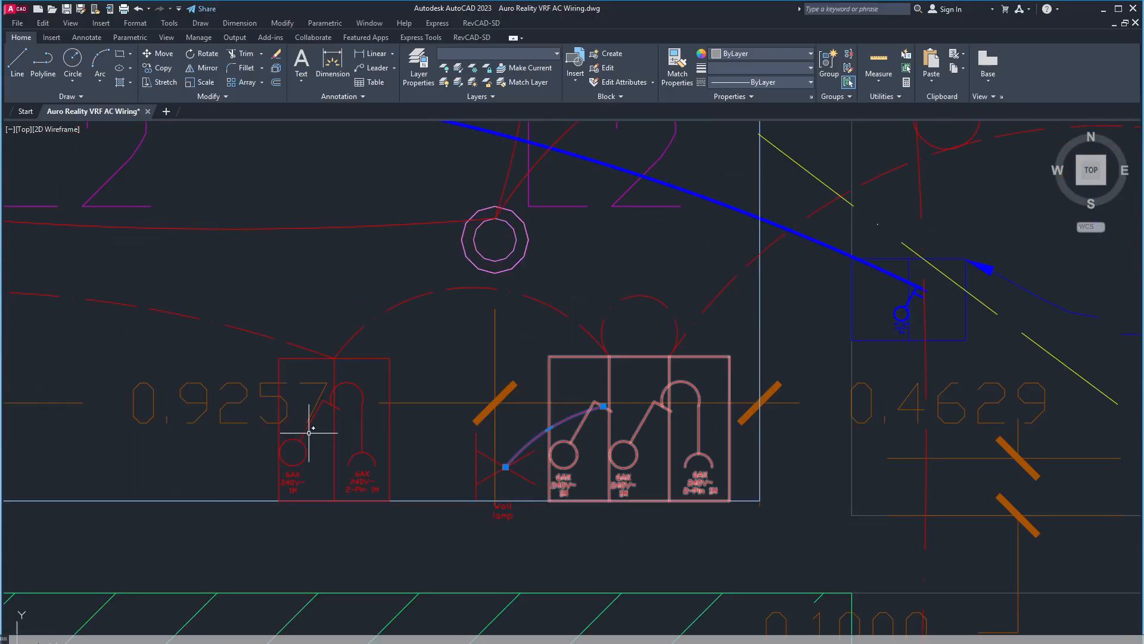
# Locate the CBR-MSB switchboard beside the CBR bedroom door and select the board with its linking feed wires.
pyautogui.scroll(-5, 509, 474)
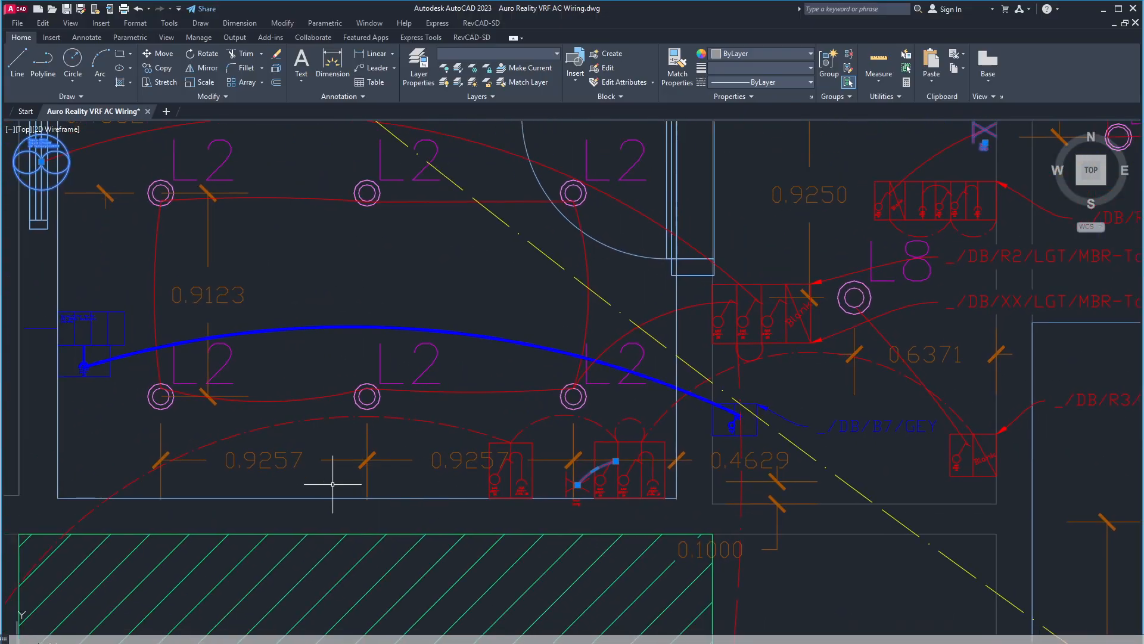
pyautogui.moveTo(343, 467); pyautogui.dragTo(488, 571, button='middle')
pyautogui.scroll(-6, 400, 443)
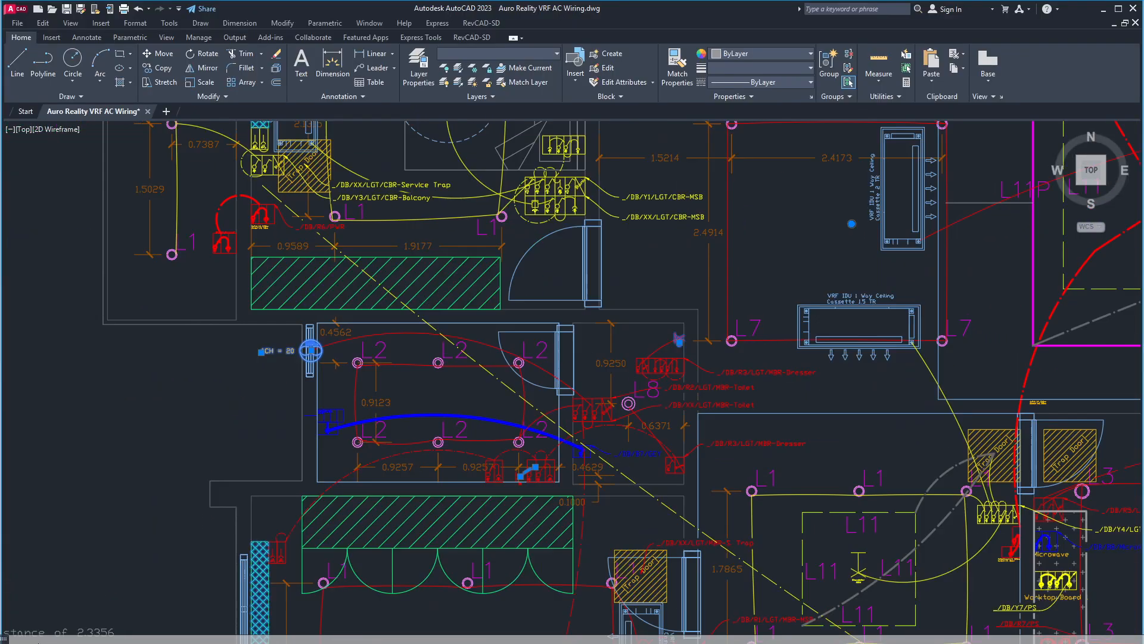
pyautogui.moveTo(458, 317); pyautogui.dragTo(386, 436, button='middle')
pyautogui.moveTo(306, 388)
pyautogui.mouseDown(button='middle')
pyautogui.moveTo(357, 560)
pyautogui.moveTo(367, 426)
pyautogui.mouseUp(button='middle')
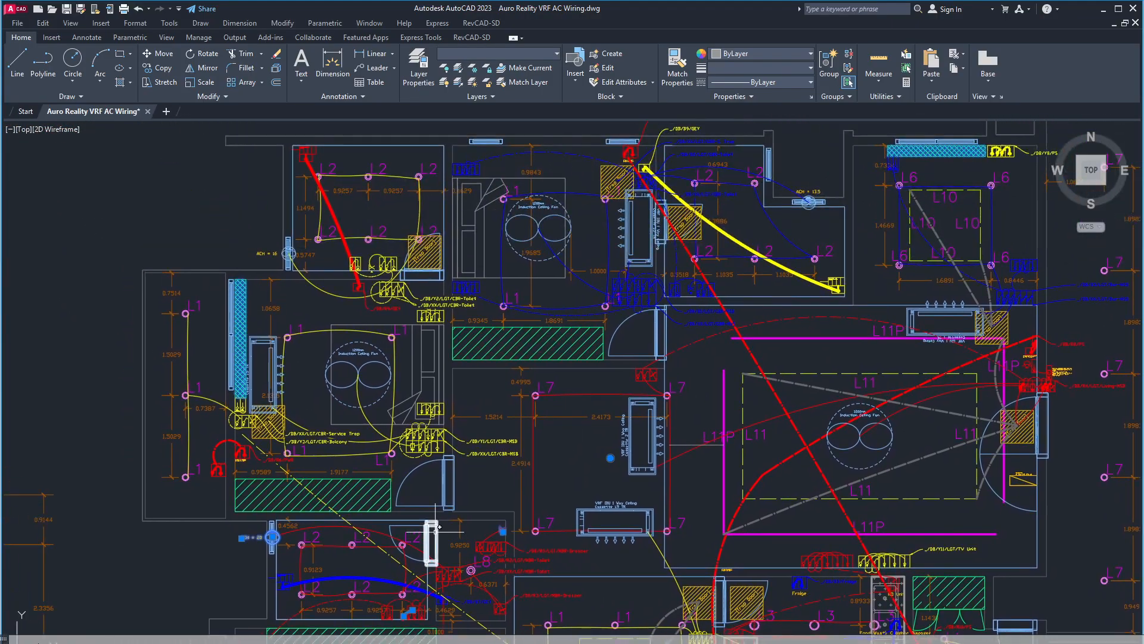
pyautogui.scroll(5, 410, 483)
pyautogui.moveTo(459, 438)
pyautogui.mouseDown(button='middle')
pyautogui.moveTo(488, 509)
pyautogui.moveTo(482, 460)
pyautogui.moveTo(428, 355)
pyautogui.mouseUp(button='middle')
pyautogui.scroll(6, 494, 480)
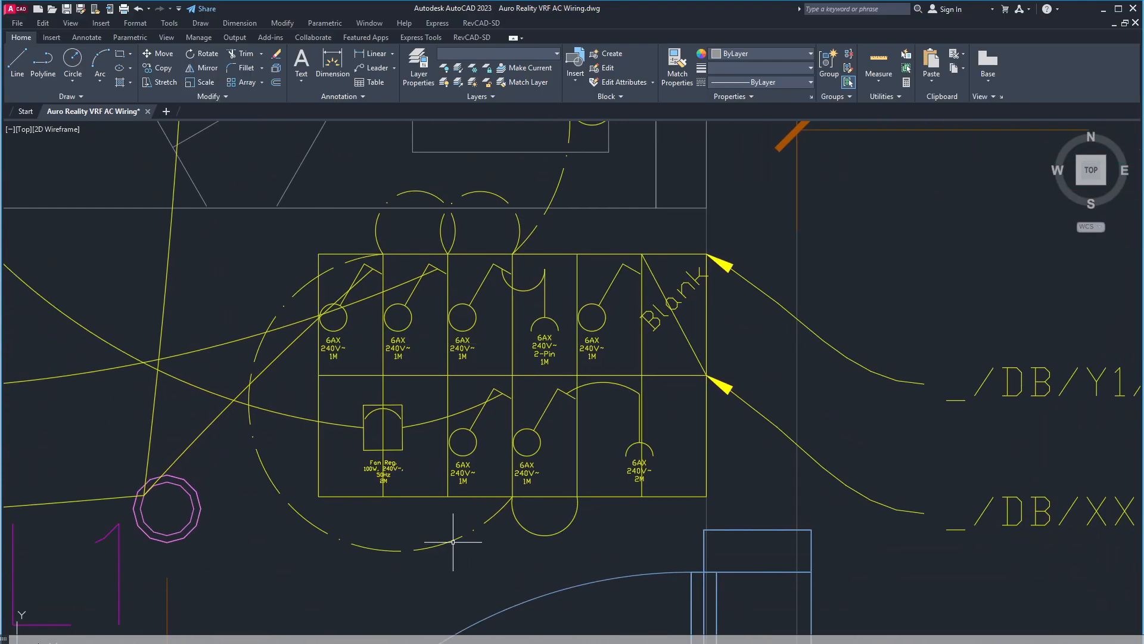
pyautogui.click(443, 452)
# Select the wire from the second upper-row switch of the CBR-MSB board and trace it to the bedroom's VRF cassette.
pyautogui.moveTo(351, 369)
pyautogui.mouseDown(button='middle')
pyautogui.moveTo(419, 487)
pyautogui.moveTo(424, 462)
pyautogui.mouseUp(button='middle')
pyautogui.scroll(-4, 424, 462)
pyautogui.scroll(4, 485, 347)
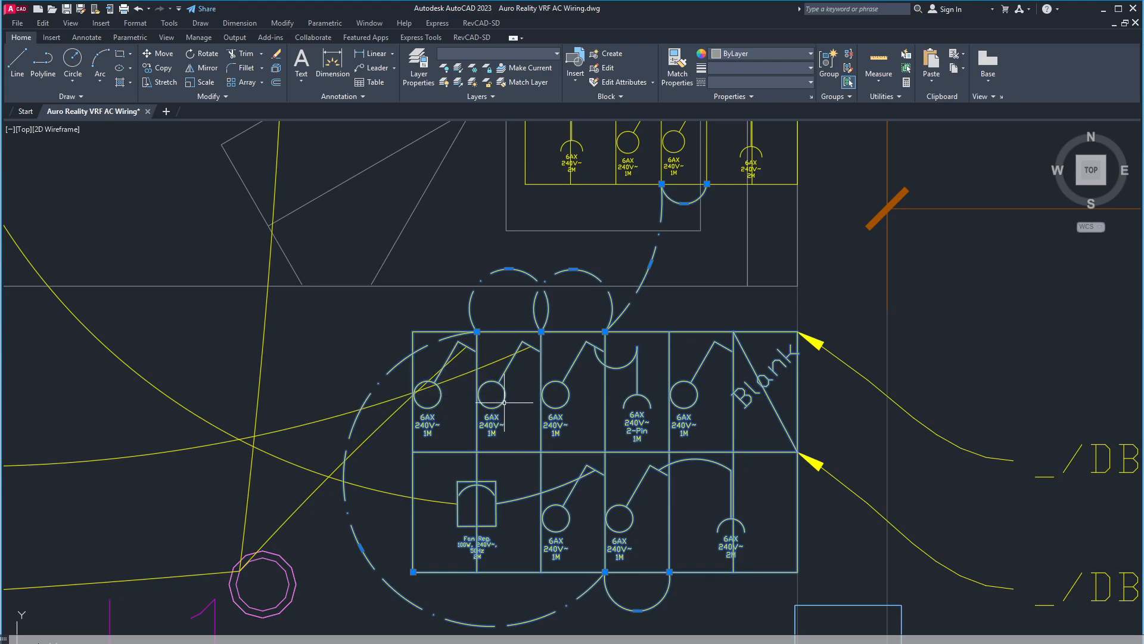
pyautogui.scroll(-5, 504, 403)
pyautogui.scroll(5, 502, 407)
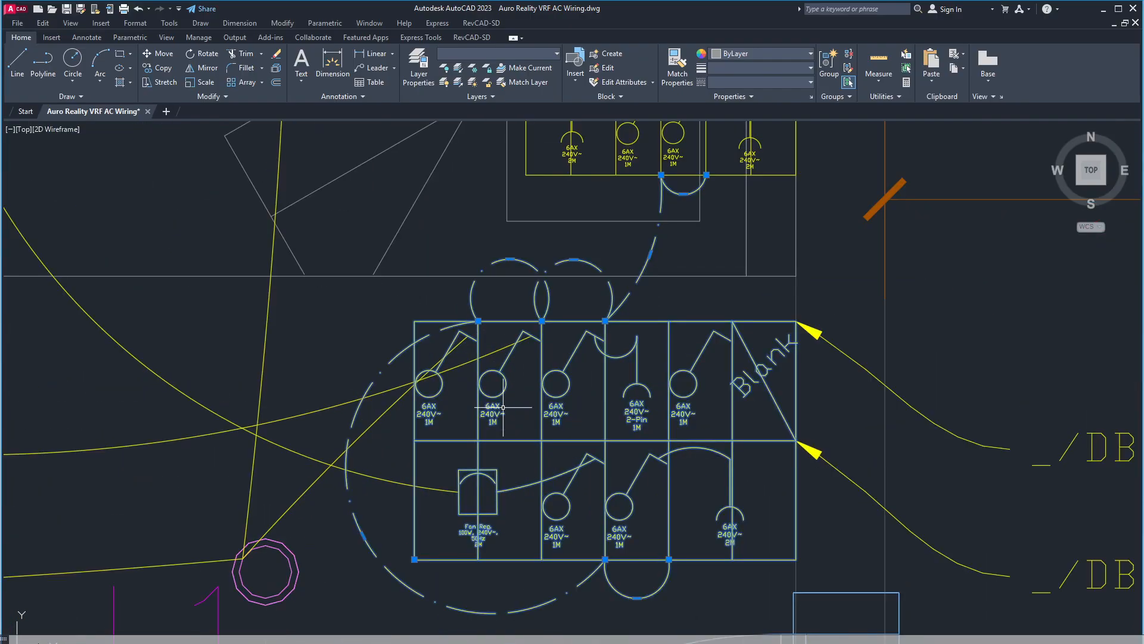
pyautogui.click(478, 358)
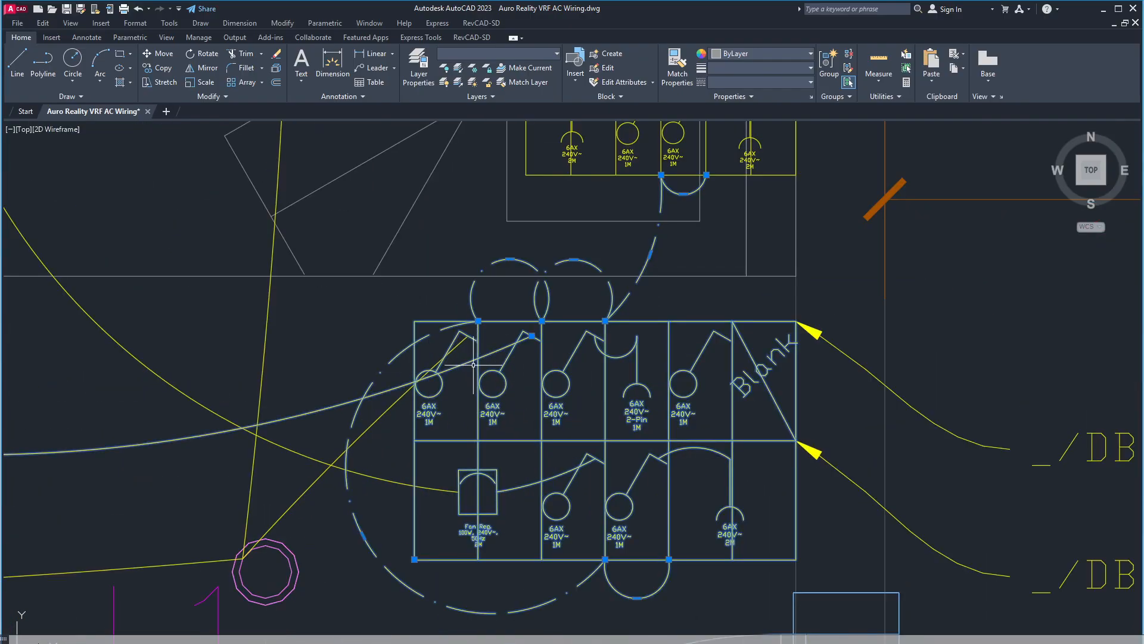
pyautogui.scroll(-5, 352, 404)
pyautogui.moveTo(252, 409); pyautogui.dragTo(445, 459, button='middle')
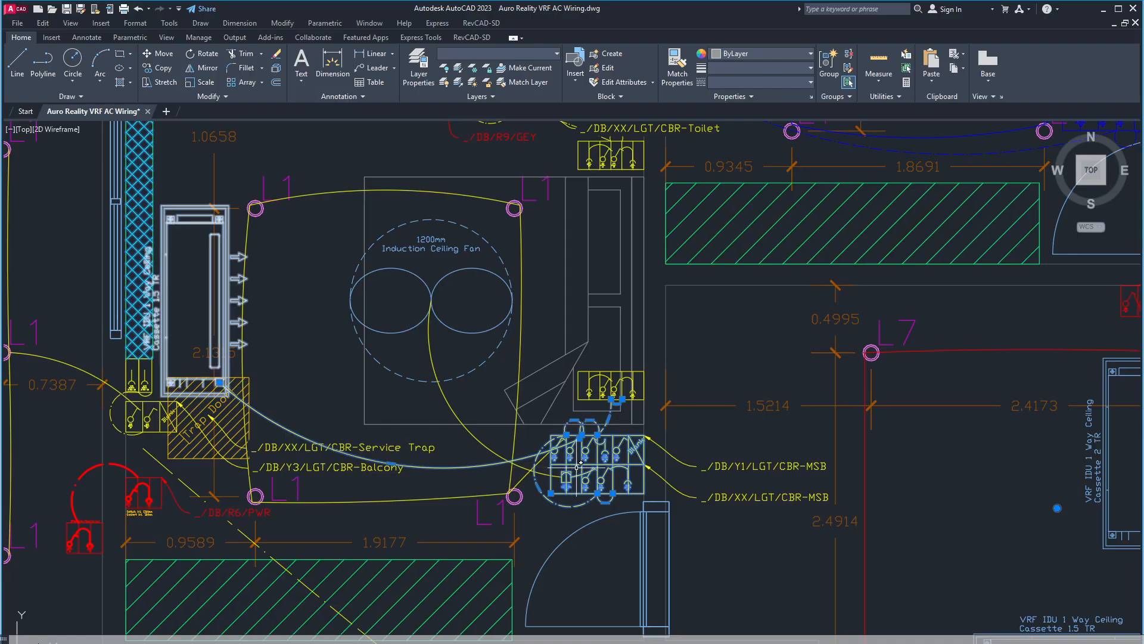
# Examine the CBR-MSB board's upper row, including its 6AX switches, 2-pin socket and blank module.
pyautogui.moveTo(593, 461); pyautogui.dragTo(460, 435, button='middle')
pyautogui.scroll(5, 459, 435)
pyautogui.scroll(3, 491, 374)
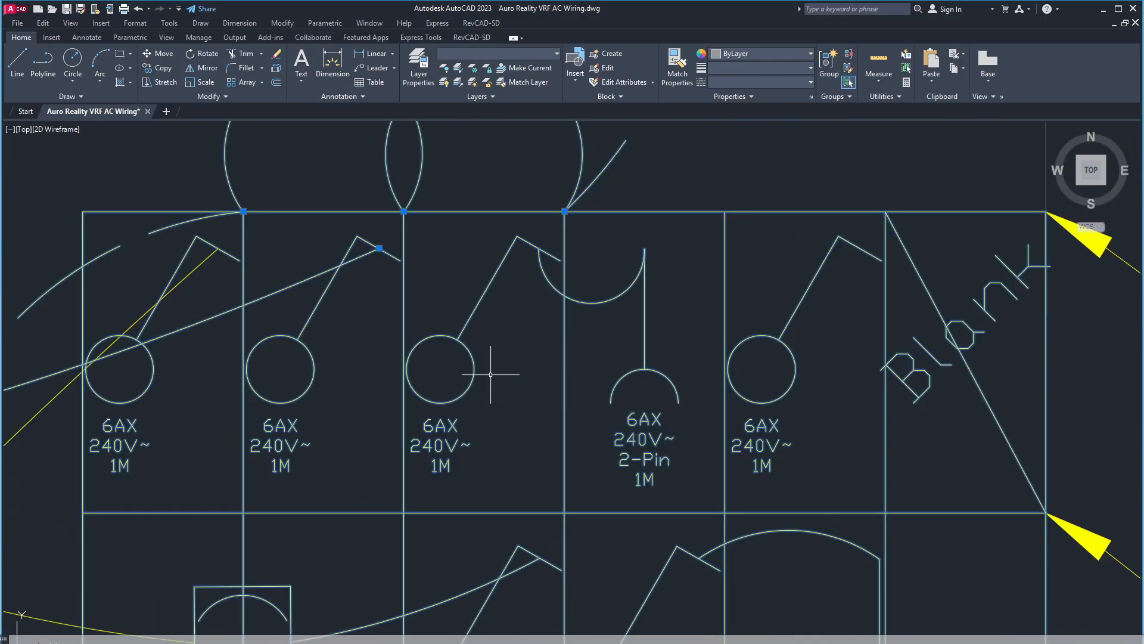
pyautogui.scroll(-3, 488, 375)
pyautogui.scroll(1, 463, 462)
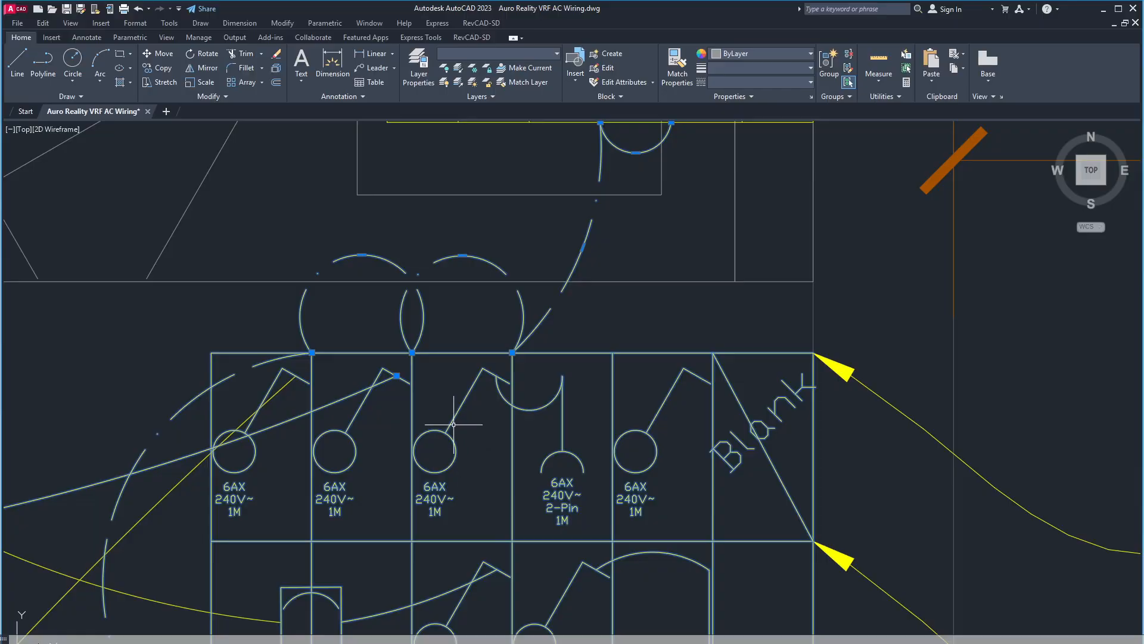
pyautogui.scroll(2, 459, 435)
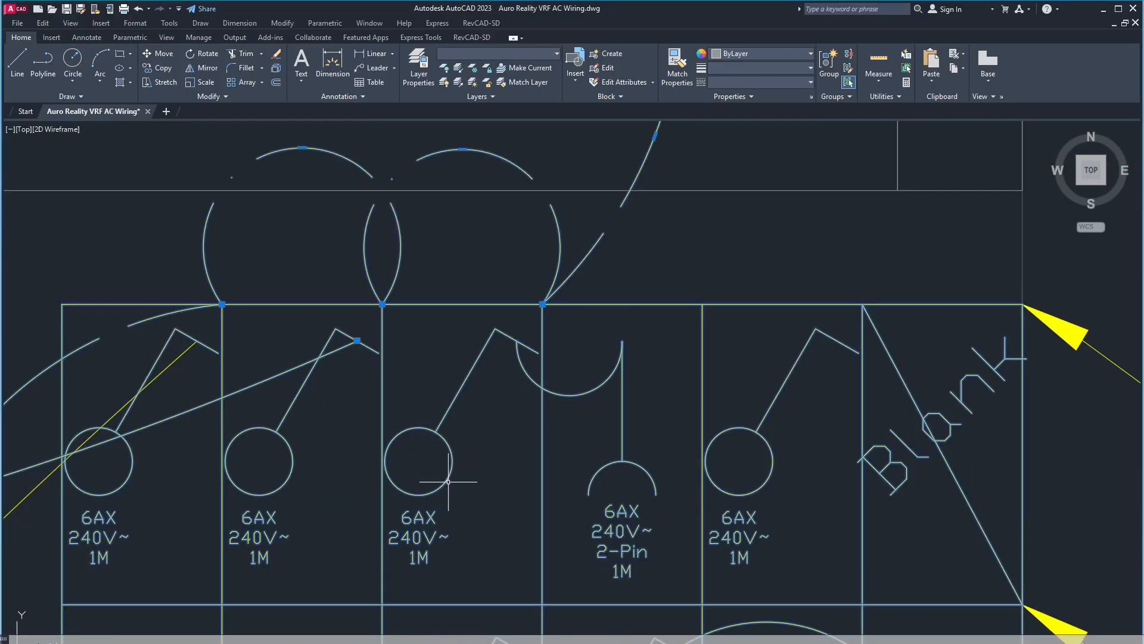
pyautogui.moveTo(636, 512); pyautogui.dragTo(585, 402, button='middle')
pyautogui.moveTo(574, 363); pyautogui.dragTo(498, 319, button='middle')
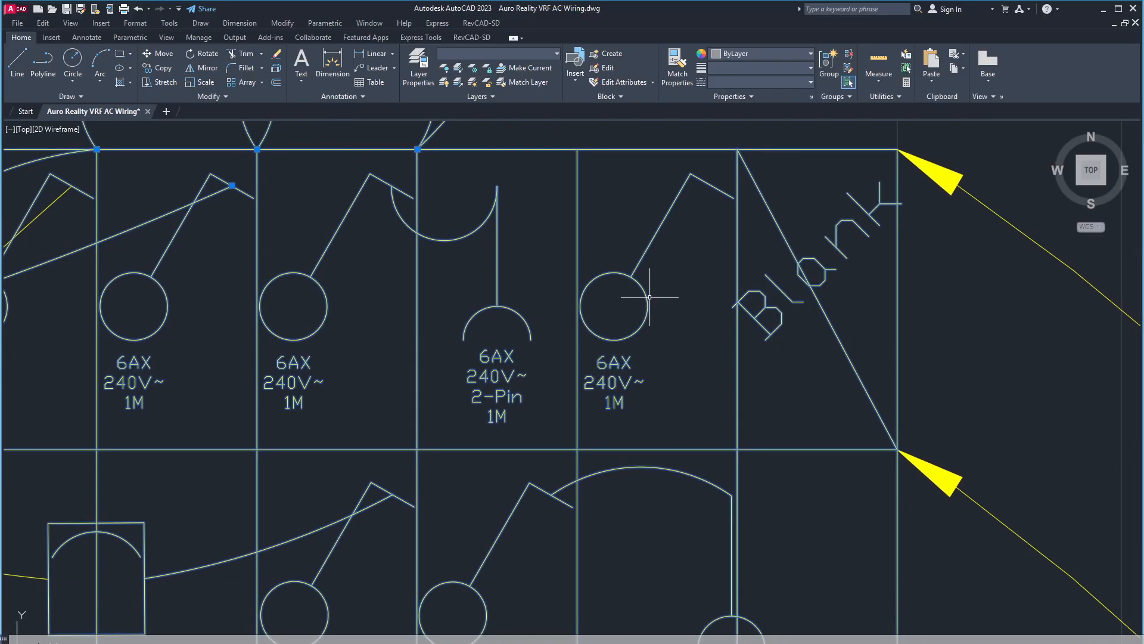
# Inspect the fan regulator in the CBR-MSB board's lower row and its link to the adjacent switch.
pyautogui.scroll(-4, 650, 296)
pyautogui.moveTo(537, 496); pyautogui.dragTo(575, 414, button='middle')
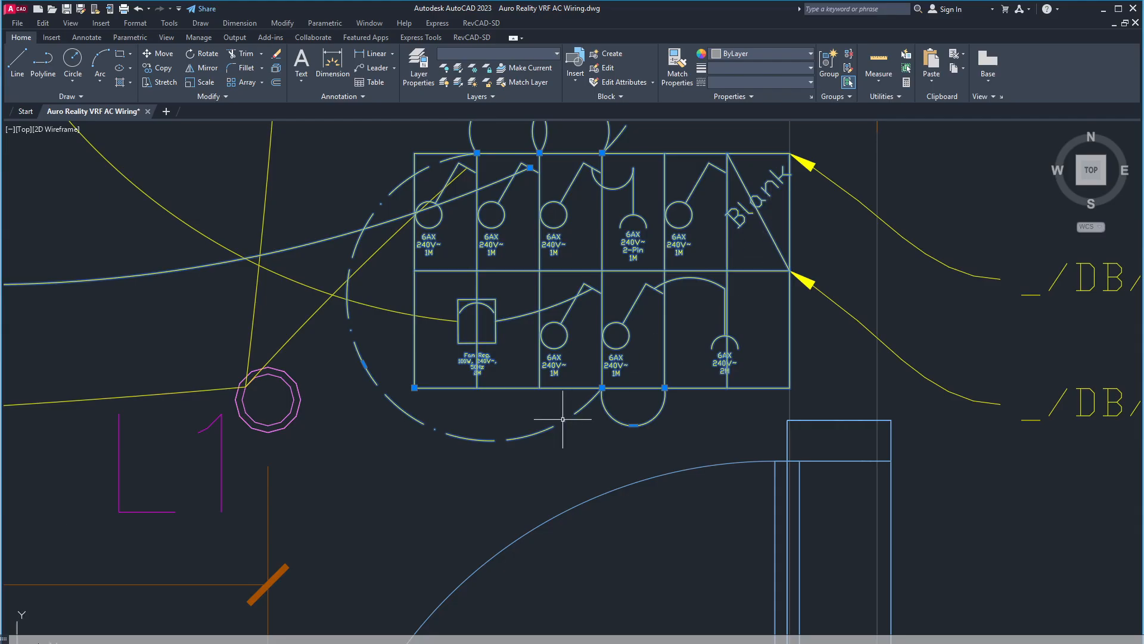
pyautogui.scroll(2, 423, 380)
pyautogui.moveTo(515, 325); pyautogui.dragTo(530, 417, button='middle')
pyautogui.scroll(4, 507, 394)
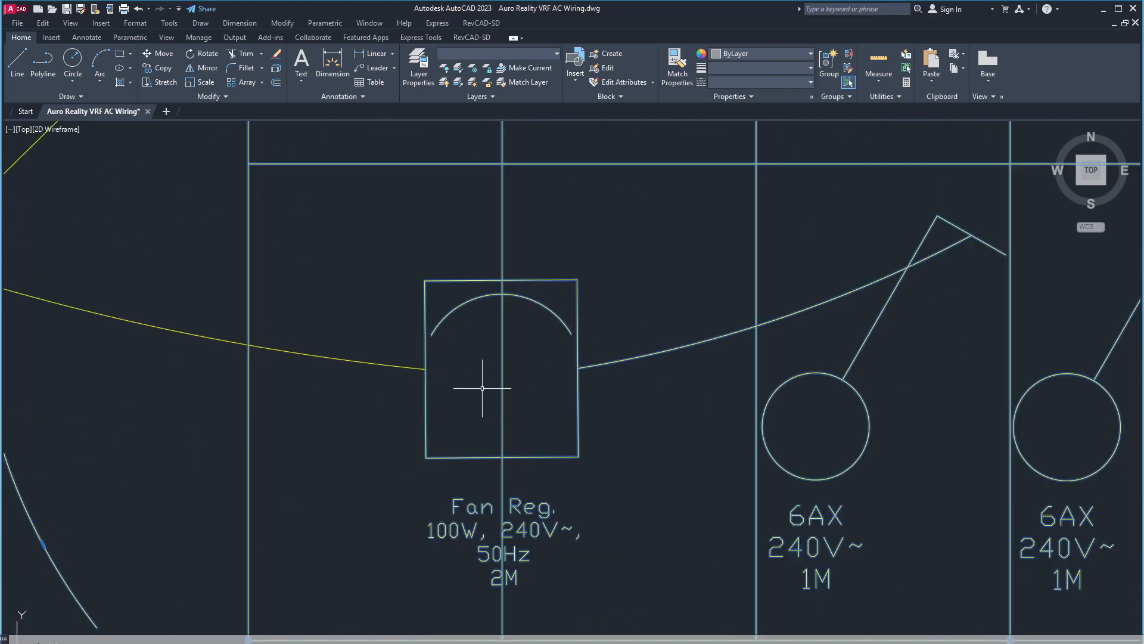
# Trace the fan regulator's wire to the 1200mm induction ceiling fan and view the fan alongside the cassette's airflow arrows.
pyautogui.scroll(-4, 864, 362)
pyautogui.moveTo(614, 380); pyautogui.dragTo(641, 398, button='middle')
pyautogui.scroll(-2, 632, 396)
pyautogui.scroll(-4, 578, 383)
pyautogui.scroll(-4, 453, 323)
pyautogui.scroll(4, 410, 269)
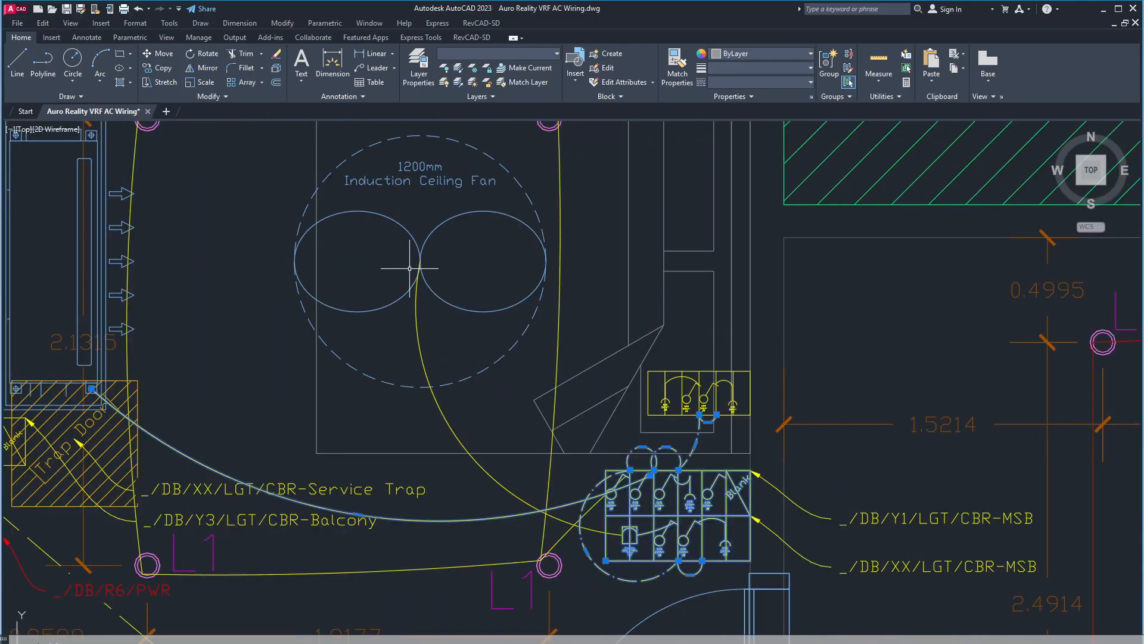
pyautogui.scroll(-6, 425, 261)
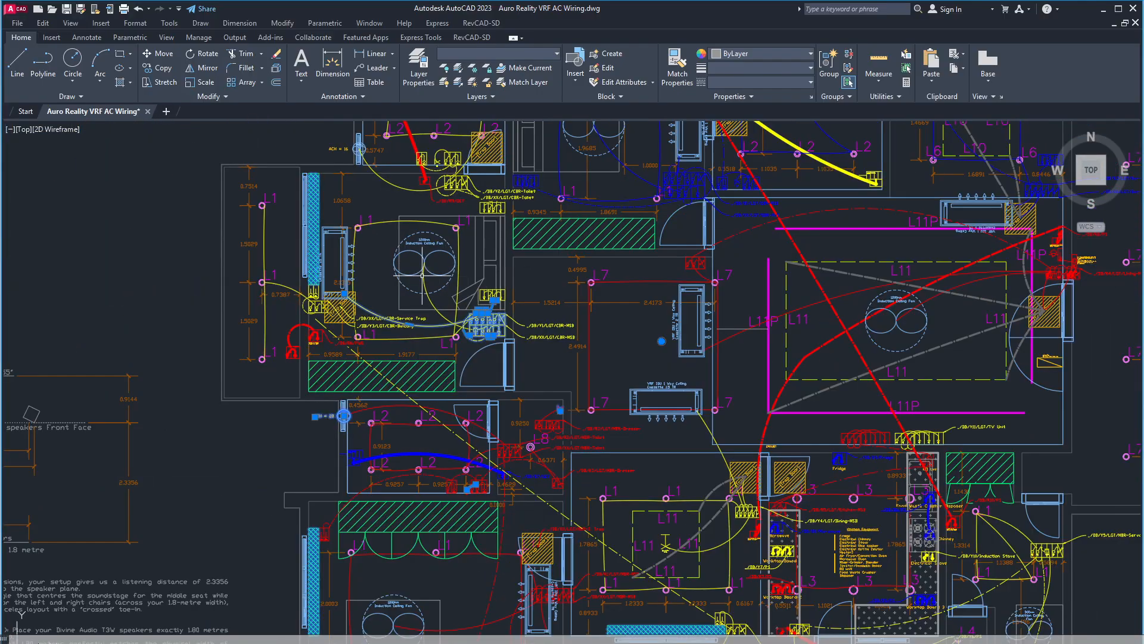
pyautogui.scroll(4, 420, 275)
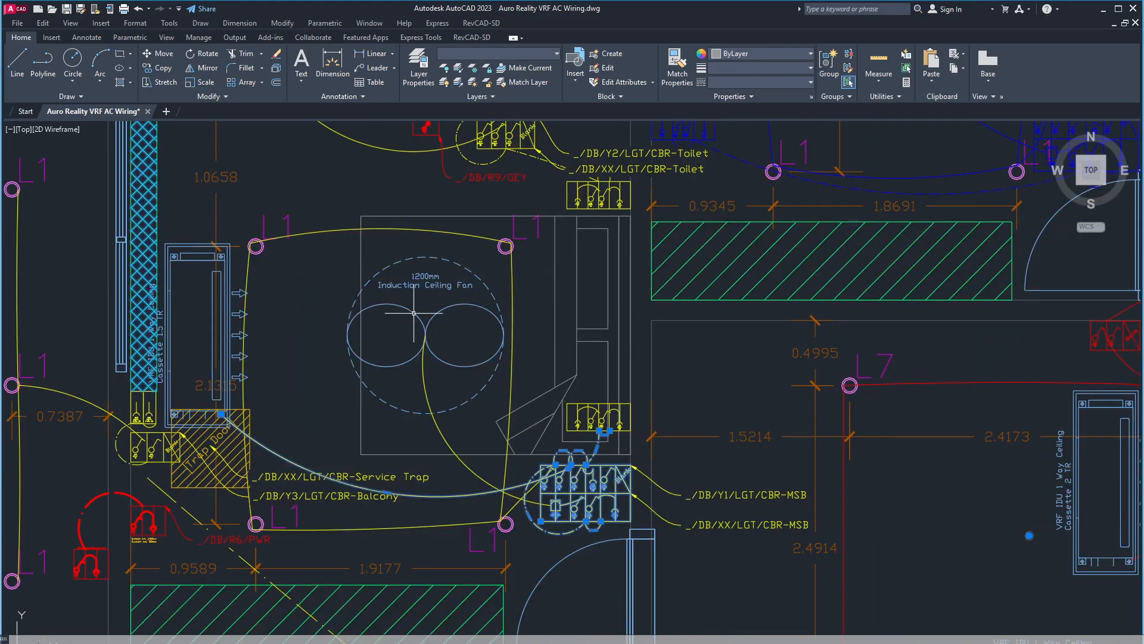
pyautogui.scroll(3, 261, 327)
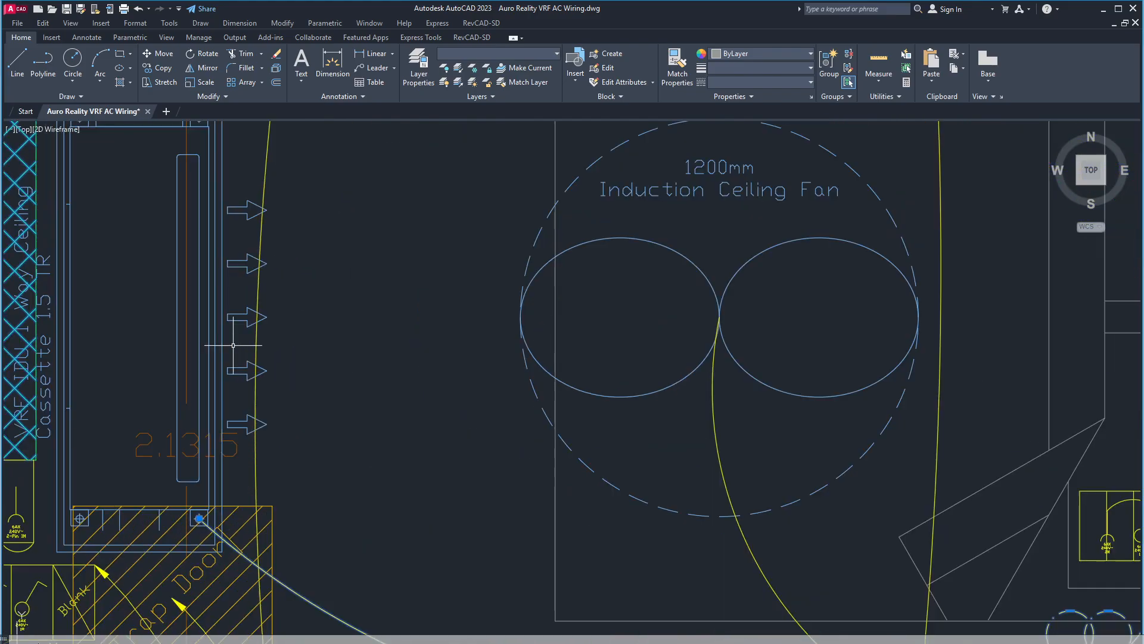
# Inspect the lower-row 6AX switches and 2M socket of the CBR-MSB board.
pyautogui.scroll(-5, 546, 385)
pyautogui.scroll(10, 618, 506)
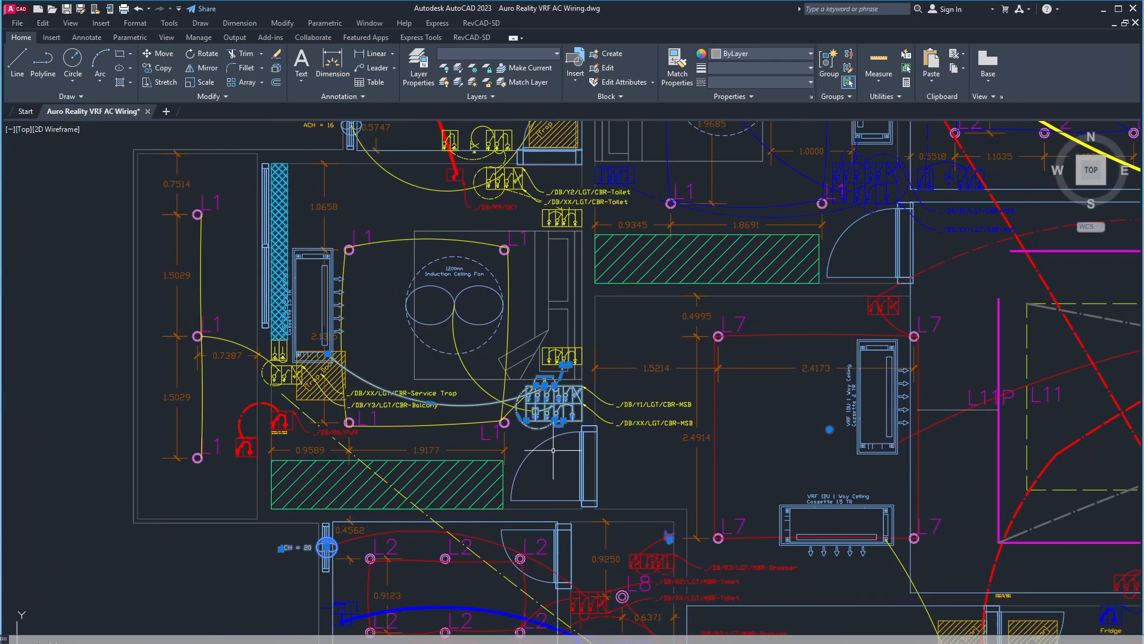
pyautogui.scroll(-6, 575, 385)
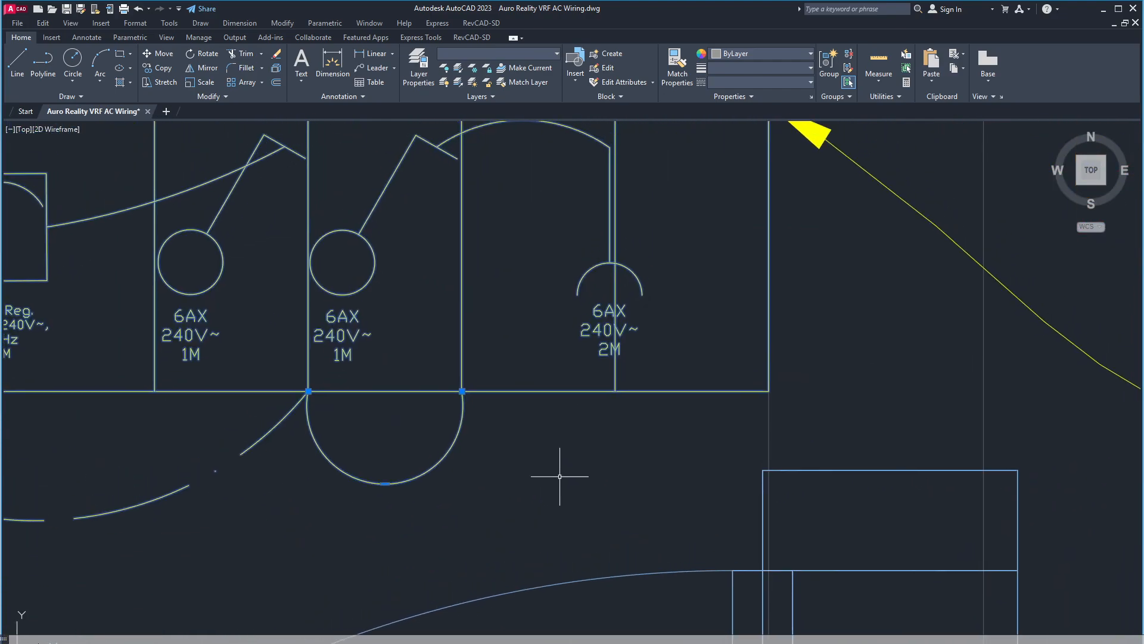
pyautogui.scroll(4, 527, 425)
pyautogui.scroll(-8, 527, 424)
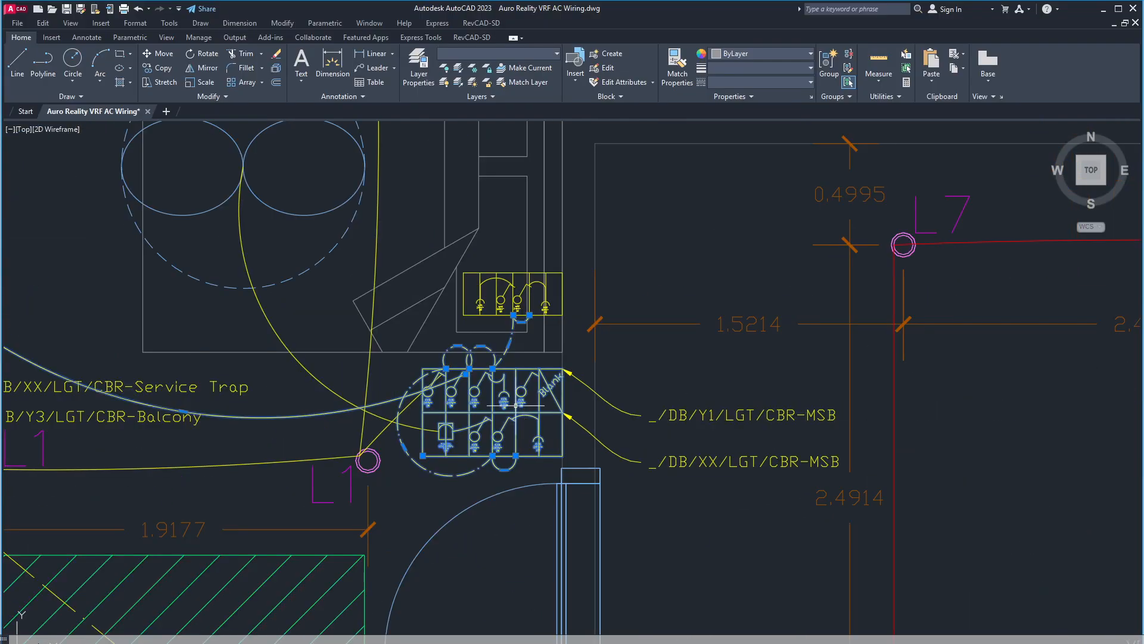
# Check the layer of the bedside socket board above the CBR-MSB board and clear the selection.
pyautogui.moveTo(468, 424); pyautogui.dragTo(453, 374, button='middle')
pyautogui.scroll(4, 523, 349)
pyautogui.moveTo(557, 524); pyautogui.dragTo(511, 404, button='middle')
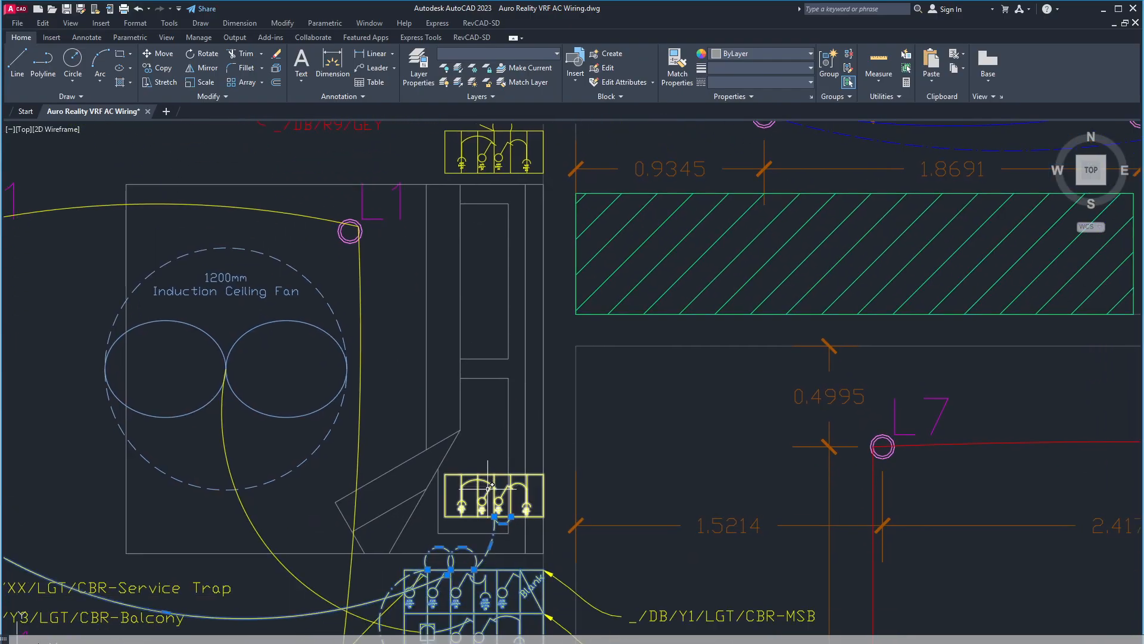
pyautogui.moveTo(492, 487)
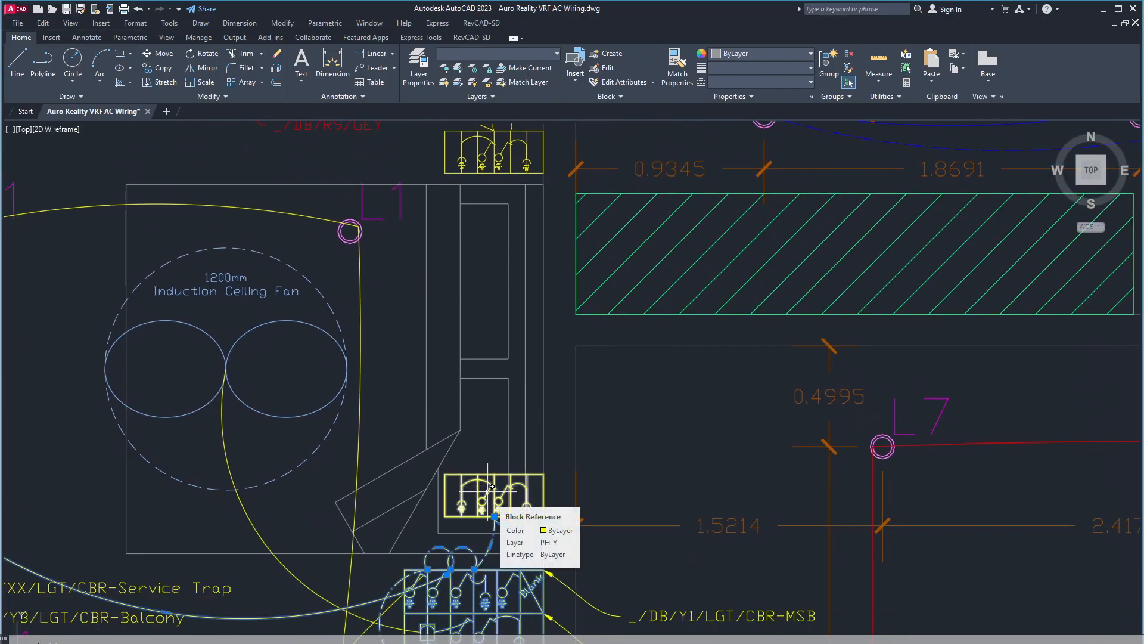
pyautogui.press('Escape')
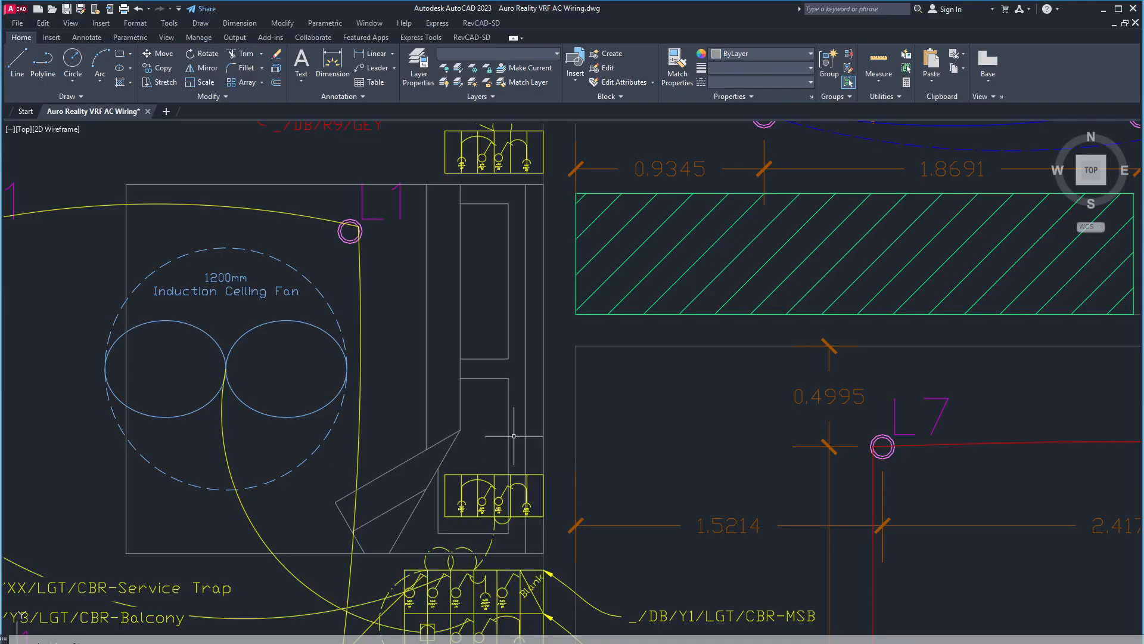
# Examine the second bedside board below the CBR-Toilet labels, including its two 6AX switches and two 2M sockets.
pyautogui.moveTo(453, 327); pyautogui.dragTo(489, 477, button='middle')
pyautogui.scroll(2, 503, 379)
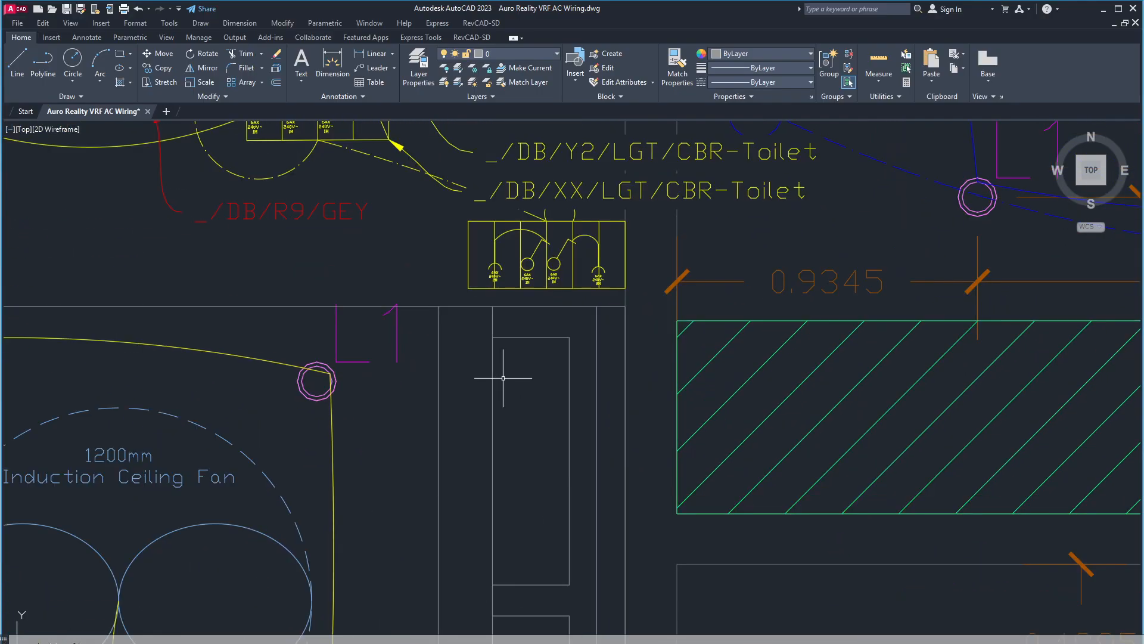
pyautogui.moveTo(549, 400)
pyautogui.mouseDown(button='middle')
pyautogui.moveTo(543, 383)
pyautogui.moveTo(544, 412)
pyautogui.moveTo(544, 370)
pyautogui.mouseUp(button='middle')
pyautogui.moveTo(544, 480)
pyautogui.mouseDown(button='middle')
pyautogui.moveTo(531, 383)
pyautogui.moveTo(551, 533)
pyautogui.mouseUp(button='middle')
pyautogui.scroll(-2, 531, 383)
pyautogui.scroll(5, 560, 381)
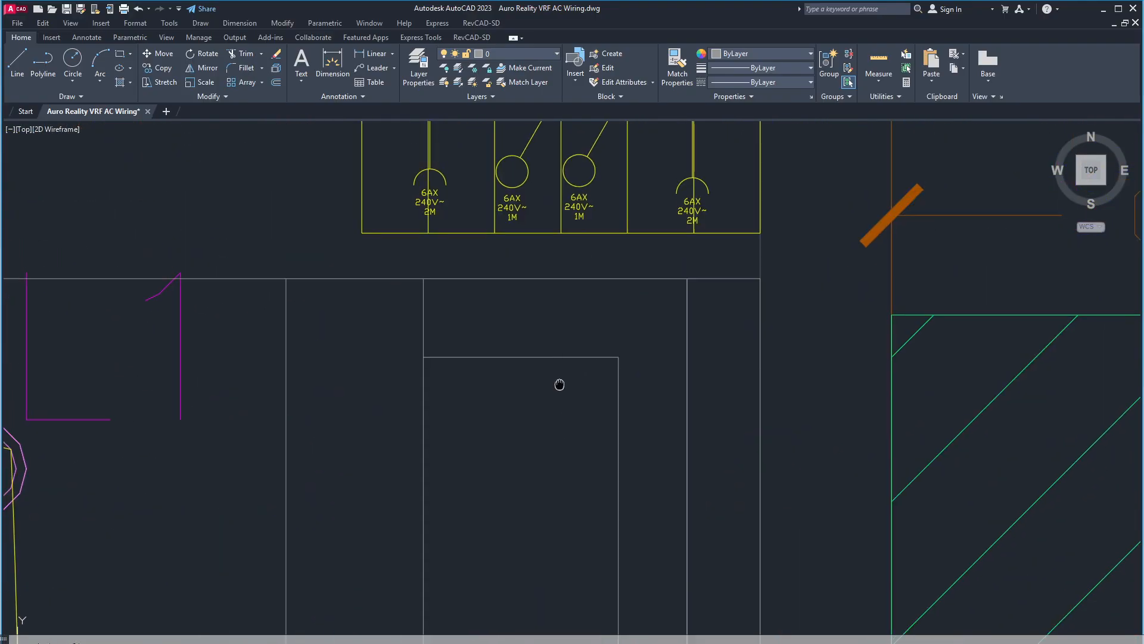
pyautogui.moveTo(558, 370); pyautogui.dragTo(599, 551, button='middle')
pyautogui.scroll(-4, 558, 390)
pyautogui.moveTo(545, 402)
pyautogui.mouseDown(button='middle')
pyautogui.moveTo(615, 584)
pyautogui.moveTo(546, 421)
pyautogui.mouseUp(button='middle')
pyautogui.scroll(2, 587, 463)
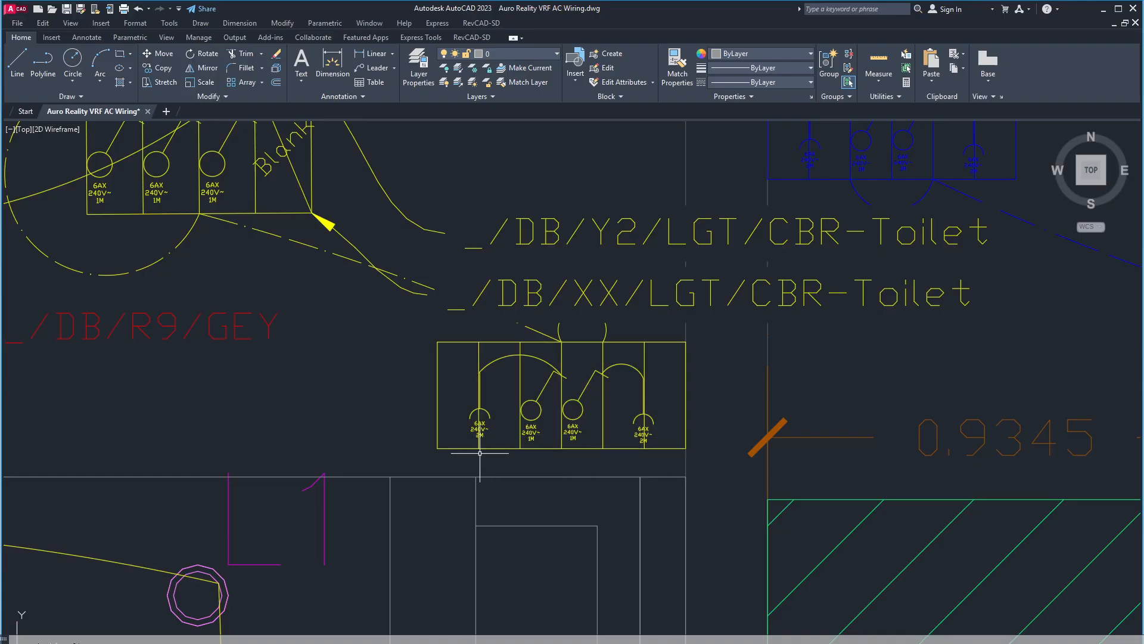
pyautogui.scroll(4, 511, 438)
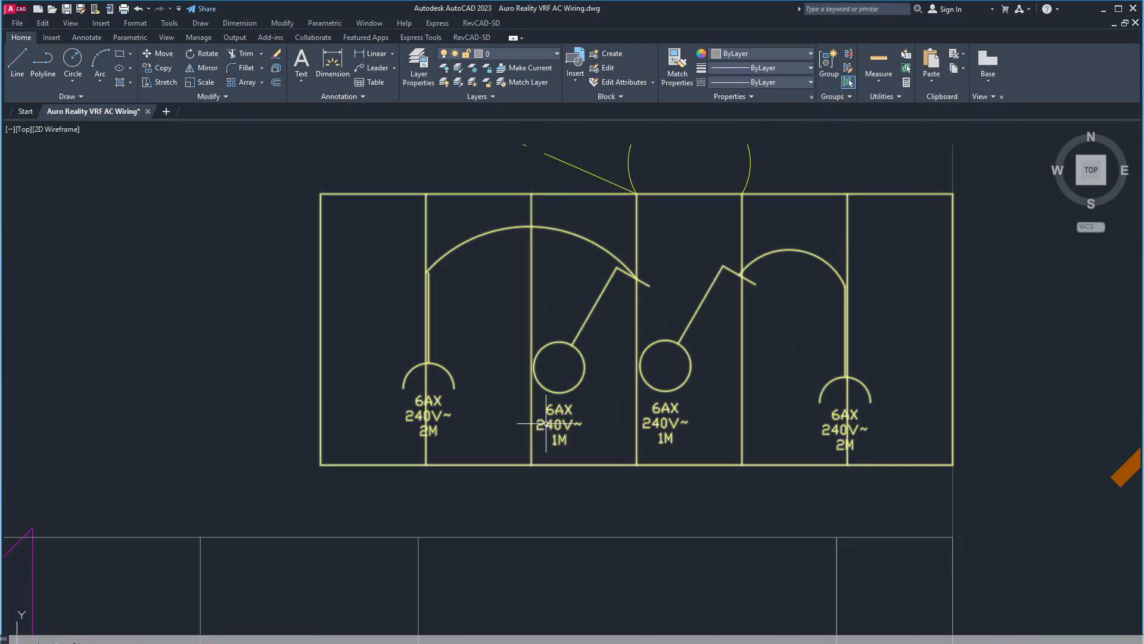
pyautogui.moveTo(511, 438); pyautogui.dragTo(538, 525, button='middle')
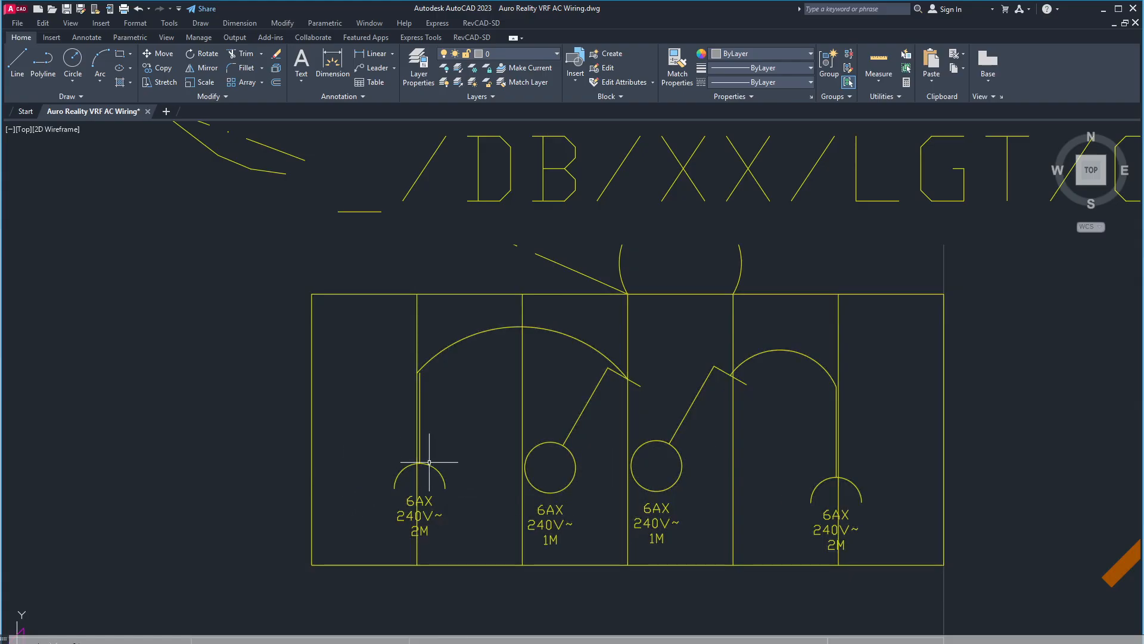
# Examine the CBR-Toilet switchboard, the wall lamp with its adjoining boards, and their connections to the toilet's lights and exhaust fan.
pyautogui.scroll(-5, 419, 469)
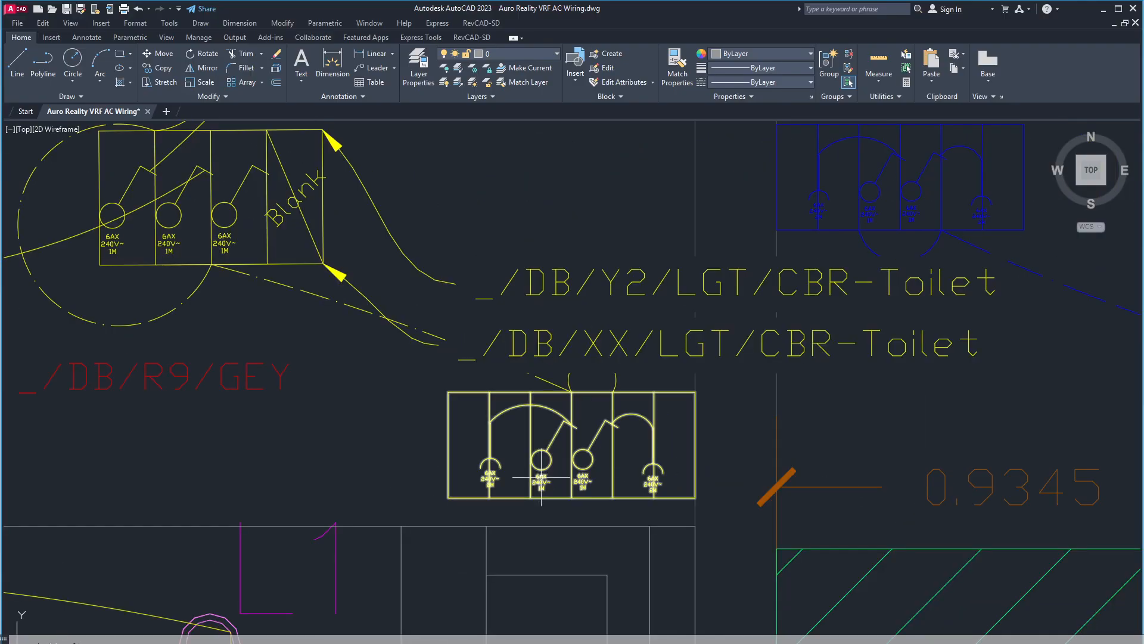
pyautogui.moveTo(546, 477); pyautogui.dragTo(607, 556, button='middle')
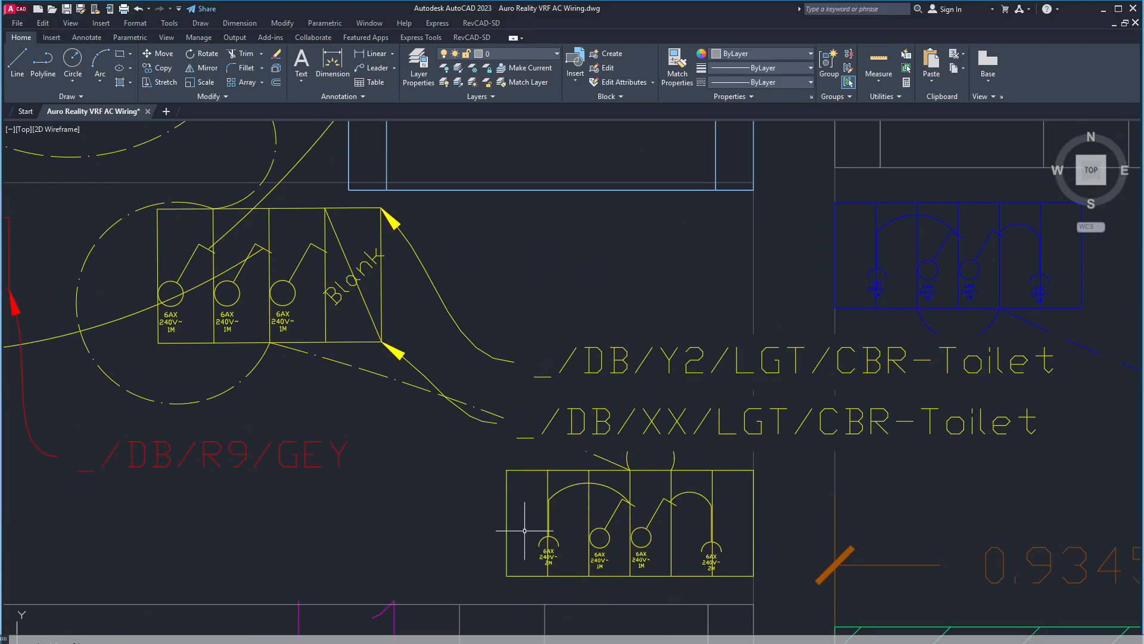
pyautogui.scroll(-4, 599, 504)
pyautogui.scroll(-2, 566, 473)
pyautogui.scroll(6, 557, 467)
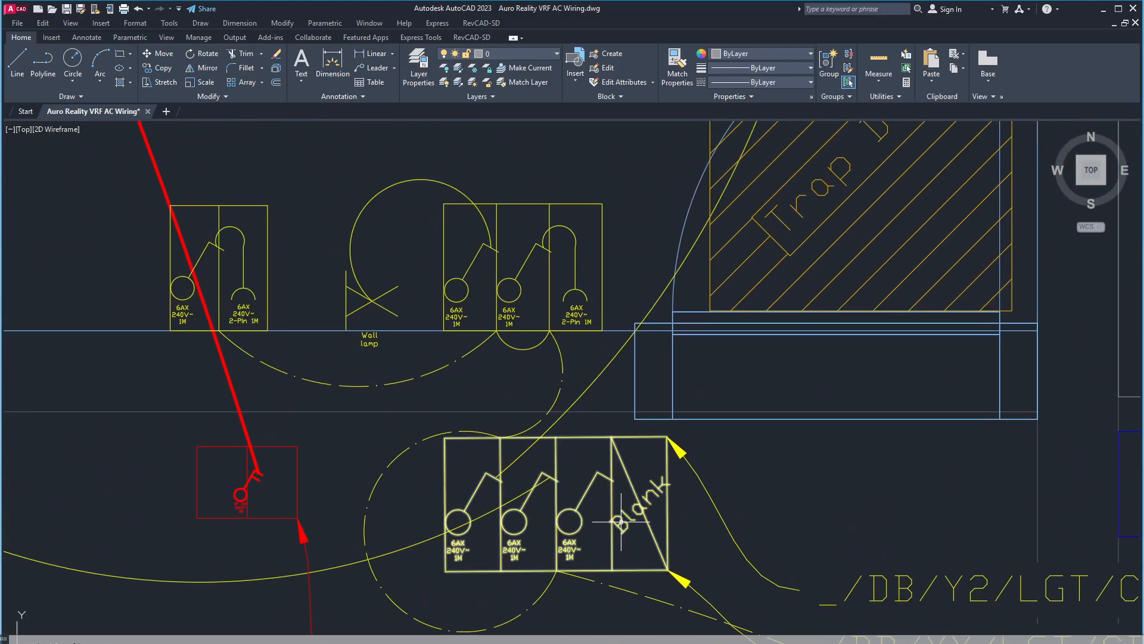
pyautogui.scroll(-6, 621, 522)
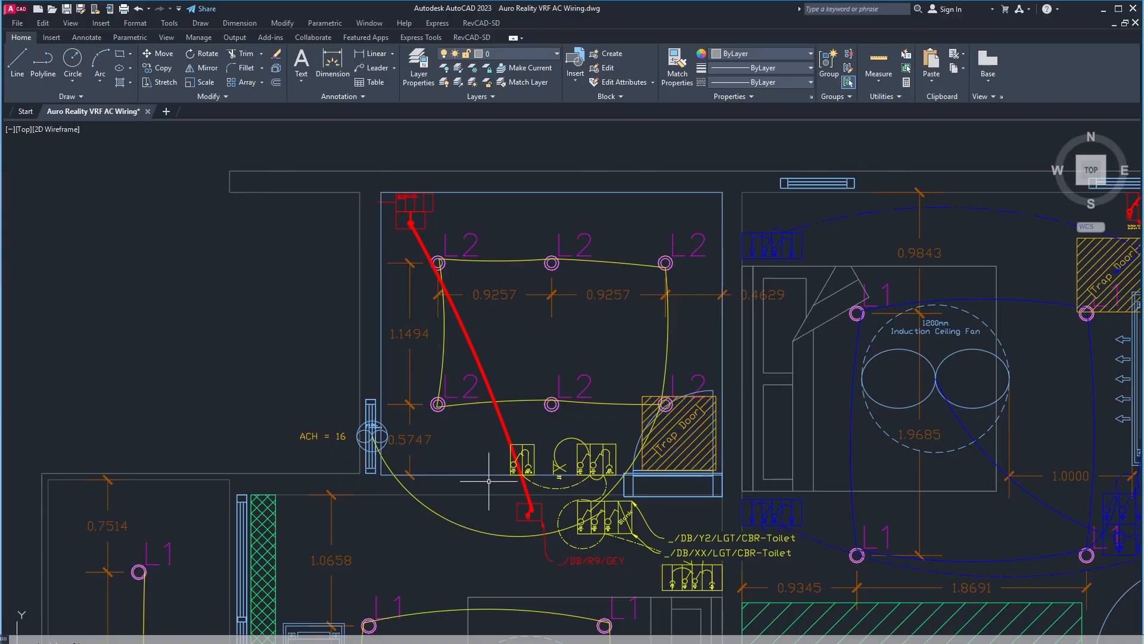
# Survey the apartment plan from the CBR toilet across the bedrooms and living area to the kitchen.
pyautogui.scroll(-6, 523, 506)
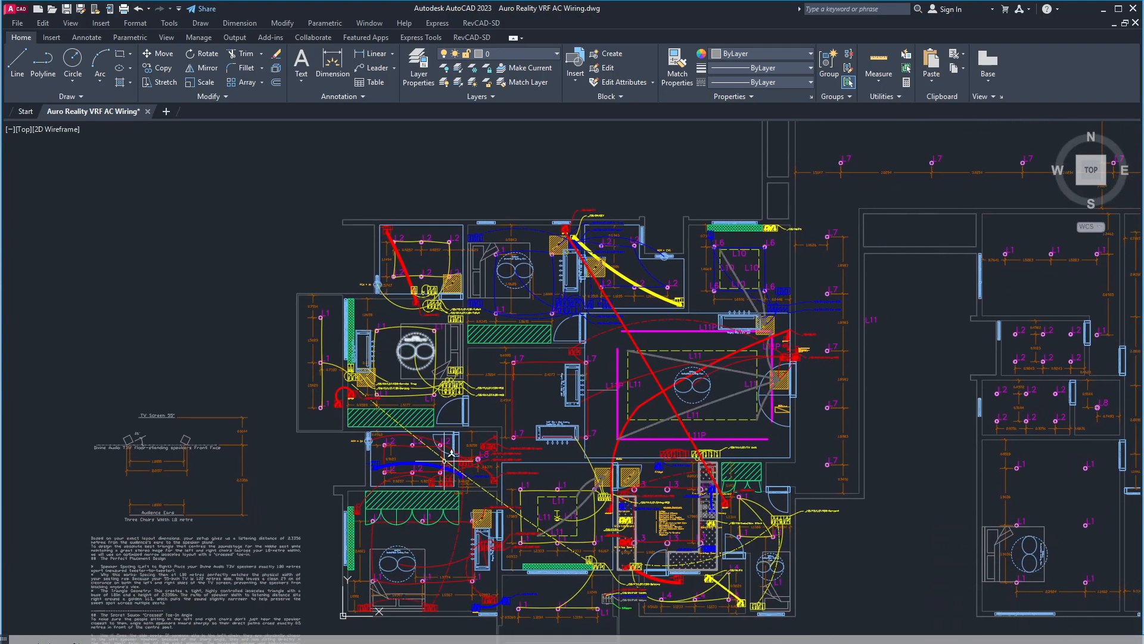
pyautogui.scroll(6, 417, 453)
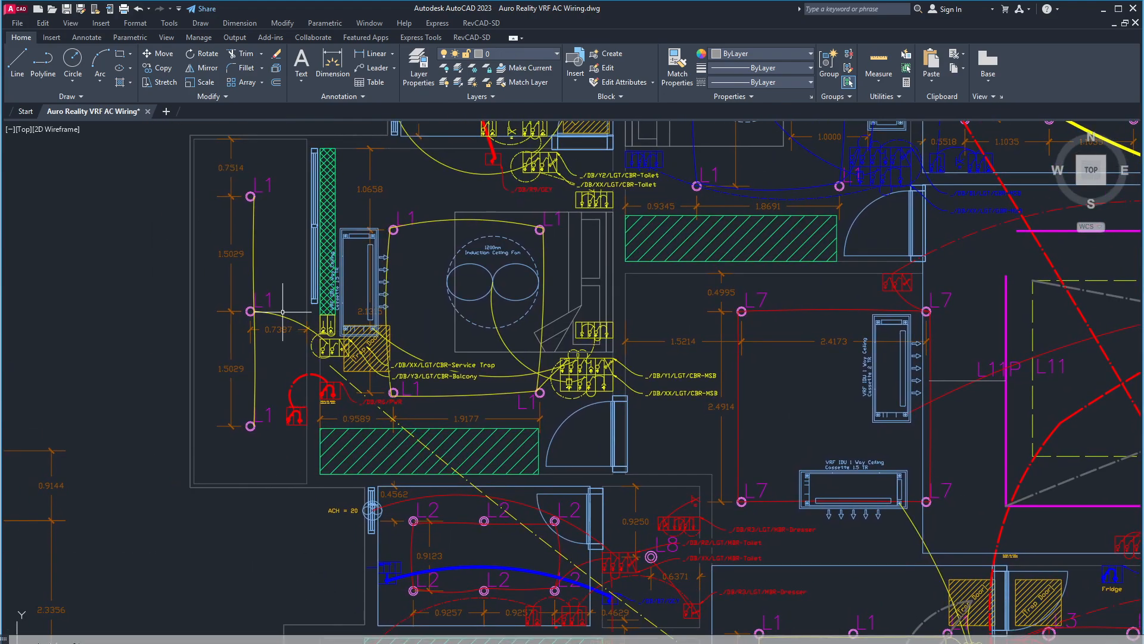
pyautogui.moveTo(716, 444); pyautogui.dragTo(542, 361, button='middle')
pyautogui.moveTo(771, 464)
pyautogui.mouseDown(button='middle')
pyautogui.moveTo(590, 496)
pyautogui.moveTo(559, 570)
pyautogui.mouseUp(button='middle')
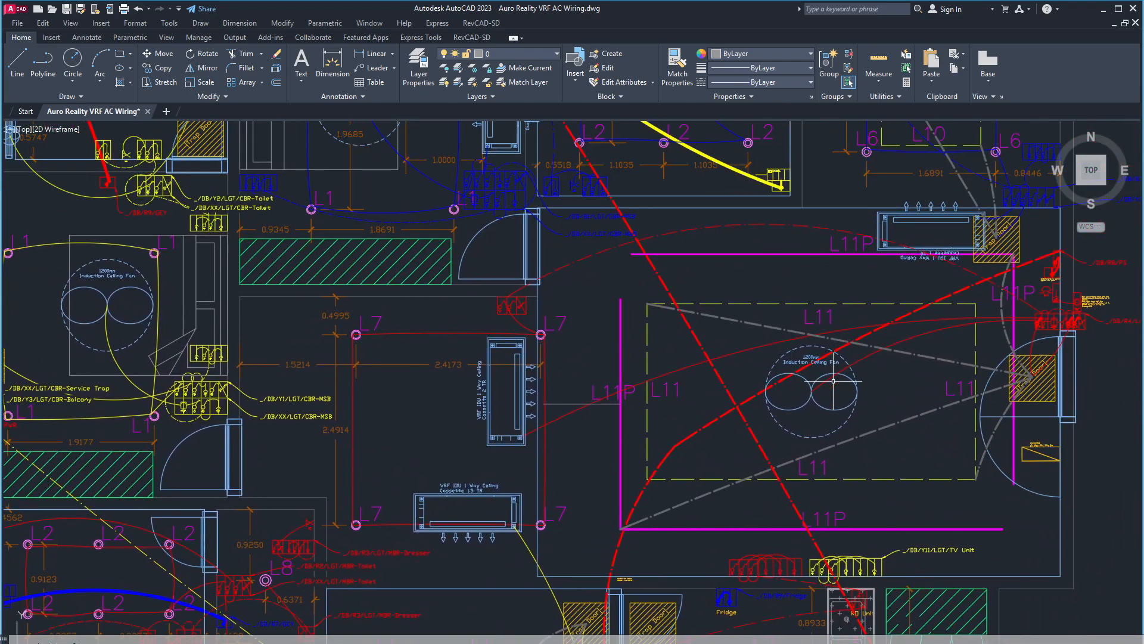
pyautogui.moveTo(893, 300); pyautogui.dragTo(853, 440, button='middle')
pyautogui.moveTo(661, 343)
pyautogui.mouseDown(button='middle')
pyautogui.moveTo(855, 474)
pyautogui.moveTo(679, 401)
pyautogui.mouseUp(button='middle')
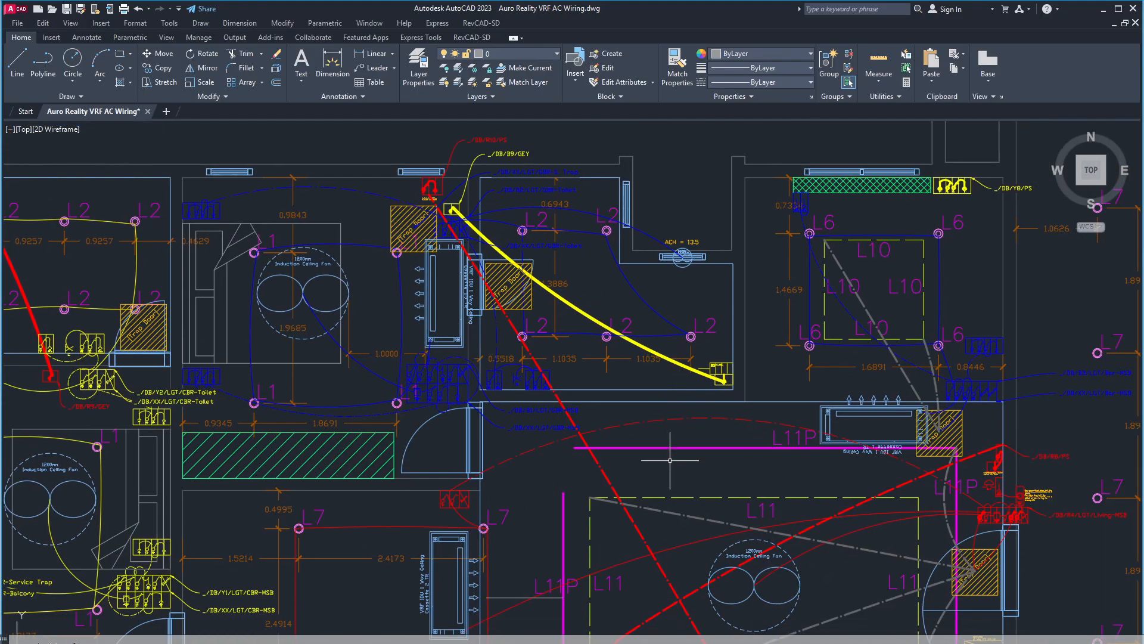
pyautogui.moveTo(801, 467); pyautogui.dragTo(605, 431, button='middle')
pyautogui.moveTo(648, 532); pyautogui.dragTo(706, 237, button='middle')
pyautogui.scroll(-7, 327, 262)
pyautogui.scroll(4, 548, 296)
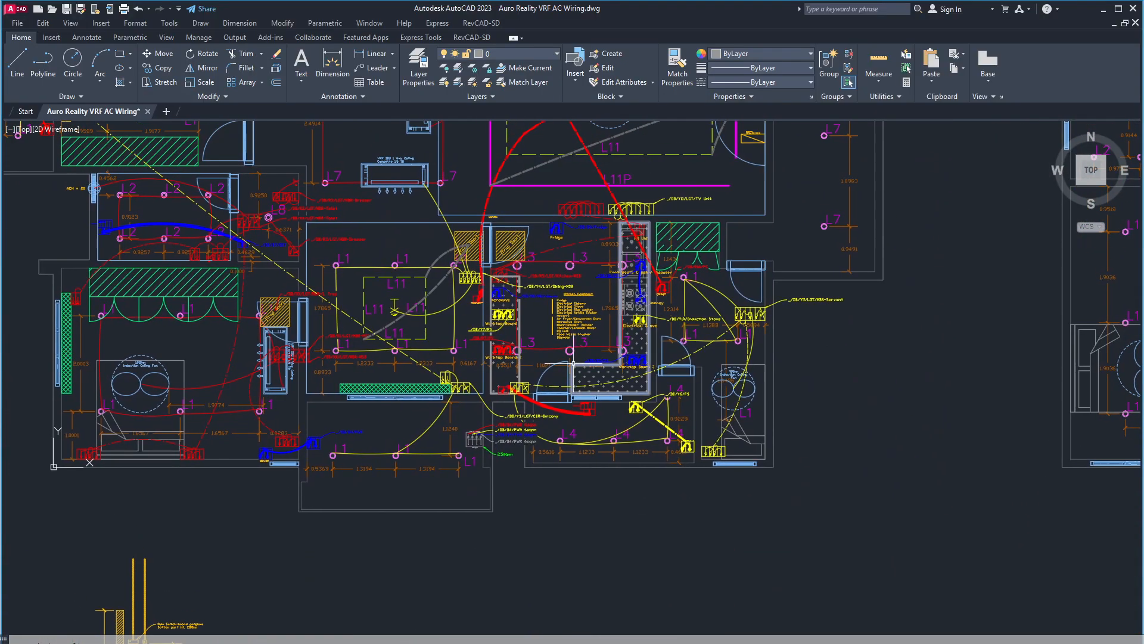
# Read the Kitchen Equipment list in the middle of the kitchen, from Fridge to Food Waste Crusher Disposer.
pyautogui.scroll(4, 608, 450)
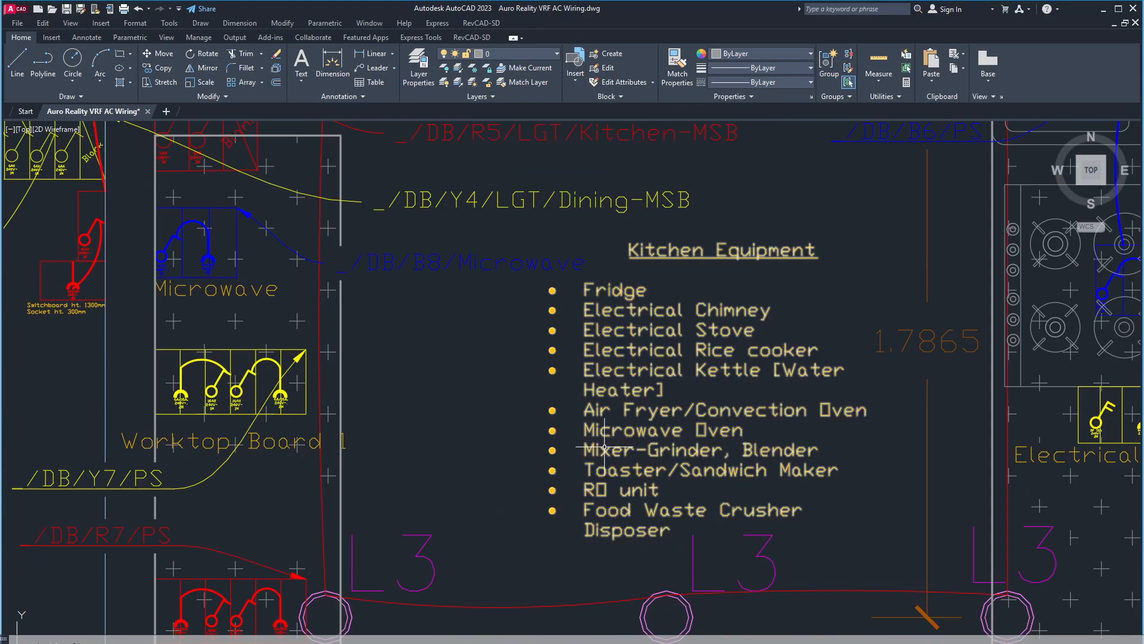
pyautogui.moveTo(606, 449); pyautogui.dragTo(811, 643, button='middle')
pyautogui.moveTo(812, 575); pyautogui.dragTo(599, 400, button='middle')
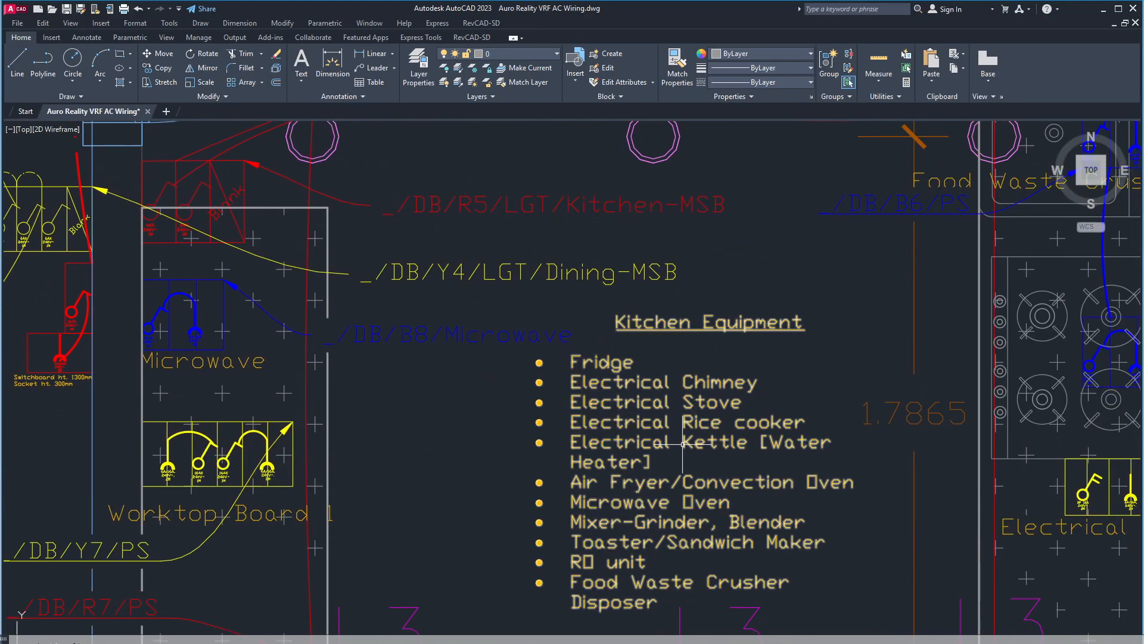
pyautogui.moveTo(684, 451); pyautogui.dragTo(592, 359, button='middle')
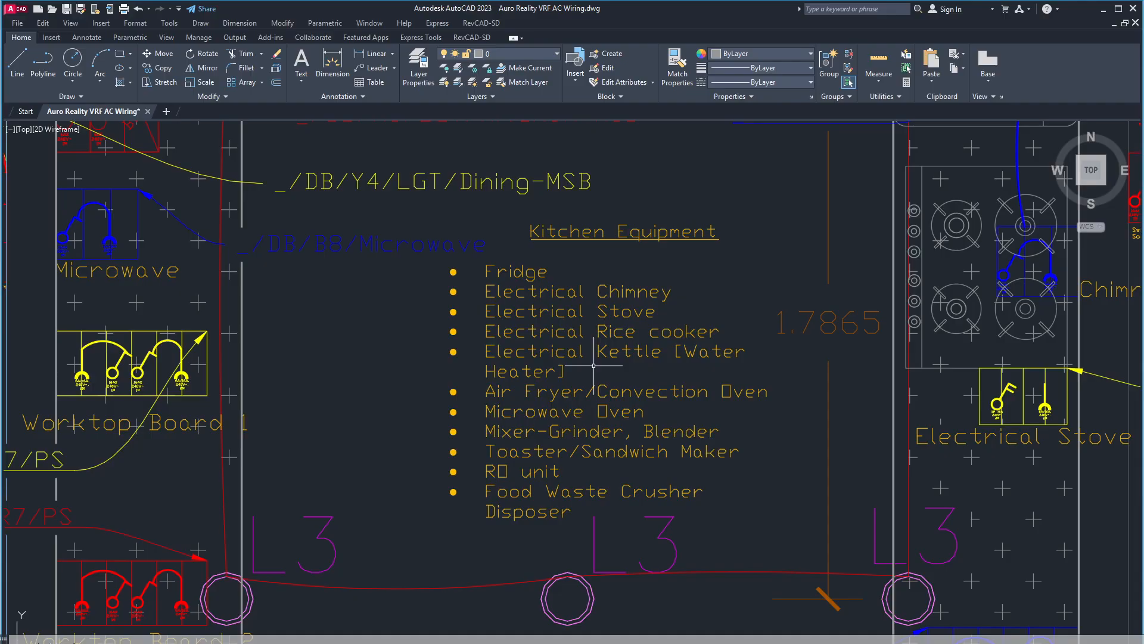
pyautogui.moveTo(570, 354)
pyautogui.mouseDown(button='middle')
pyautogui.moveTo(569, 456)
pyautogui.moveTo(564, 330)
pyautogui.mouseUp(button='middle')
pyautogui.scroll(2, 551, 396)
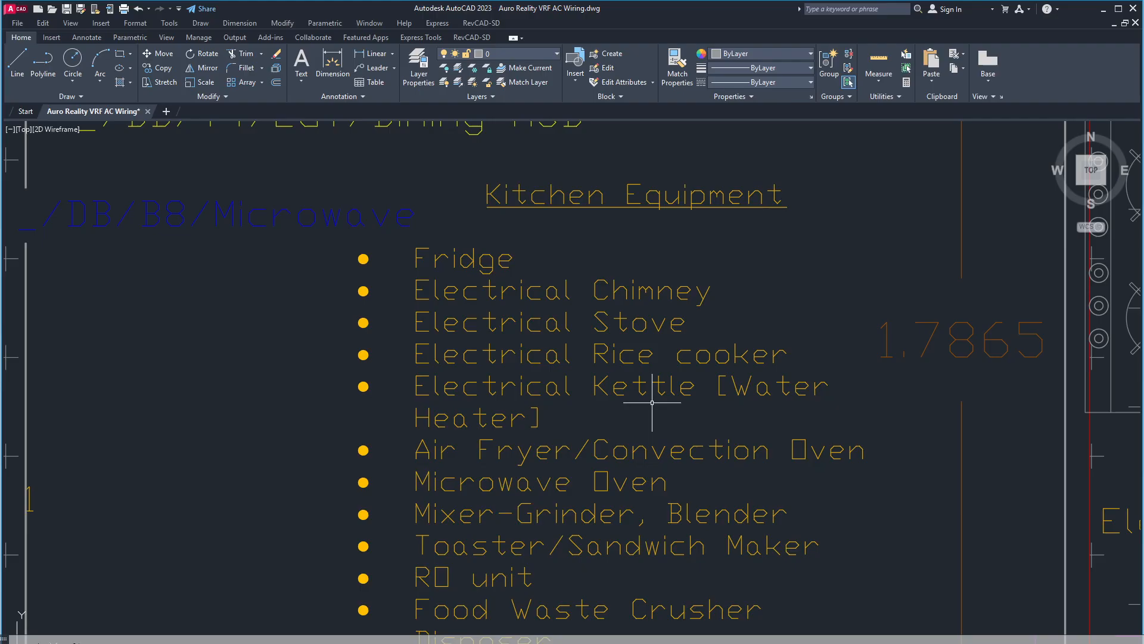
pyautogui.moveTo(796, 401); pyautogui.dragTo(762, 301, button='middle')
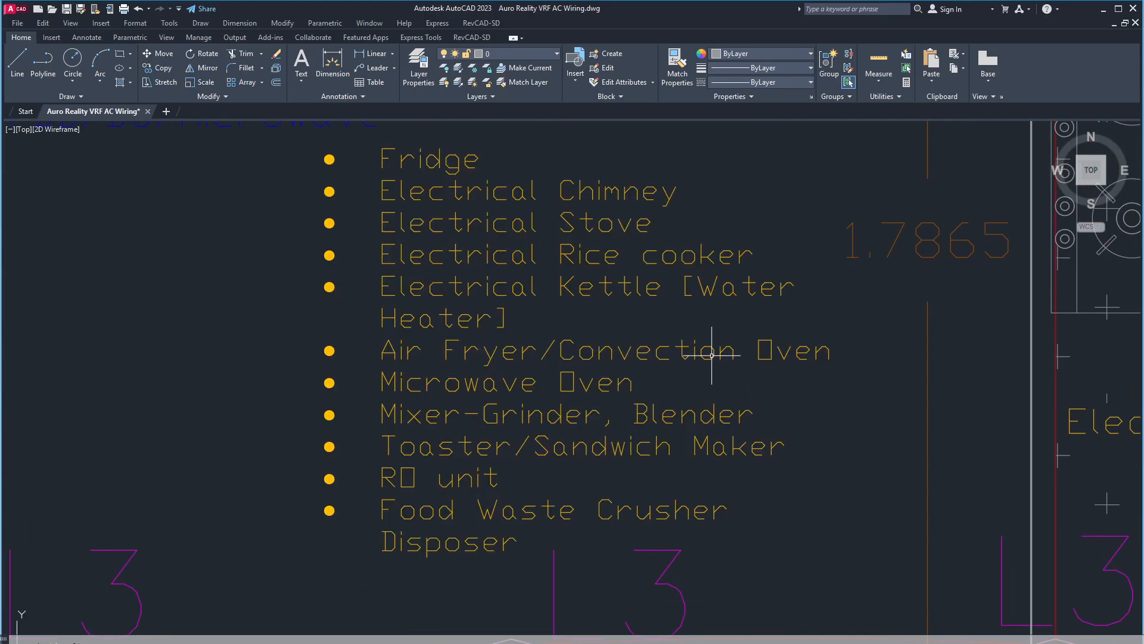
pyautogui.moveTo(523, 409); pyautogui.dragTo(504, 338, button='middle')
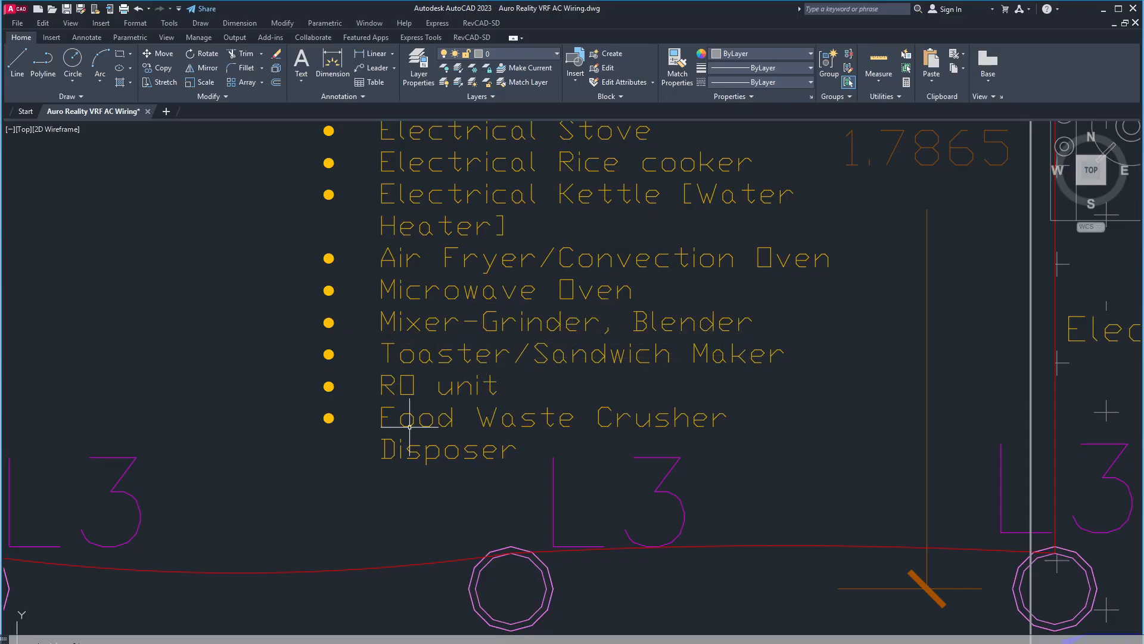
# Examine the Kitchen-MSB board's two 6AX switches and blank module, and the wires leading to the L3 lamps.
pyautogui.scroll(-4, 485, 490)
pyautogui.scroll(-2, 485, 490)
pyautogui.moveTo(430, 477)
pyautogui.mouseDown(button='middle')
pyautogui.moveTo(494, 493)
pyautogui.moveTo(595, 411)
pyautogui.mouseUp(button='middle')
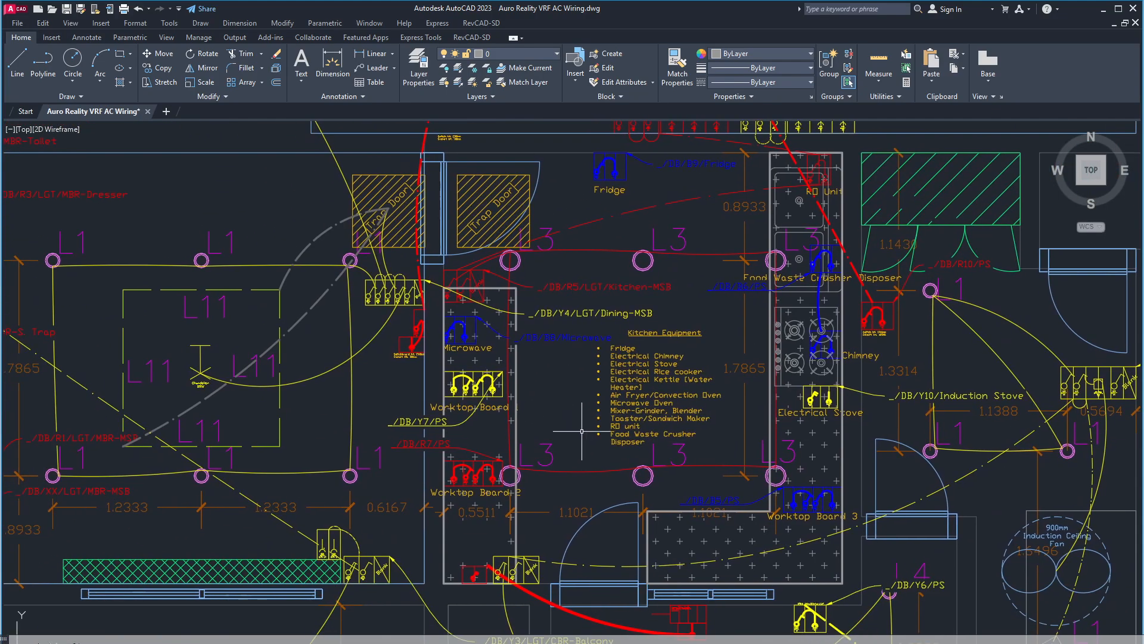
pyautogui.scroll(2, 582, 430)
pyautogui.moveTo(479, 316); pyautogui.dragTo(561, 457, button='middle')
pyautogui.scroll(2, 494, 386)
pyautogui.moveTo(454, 322); pyautogui.dragTo(535, 443, button='middle')
pyautogui.scroll(4, 532, 440)
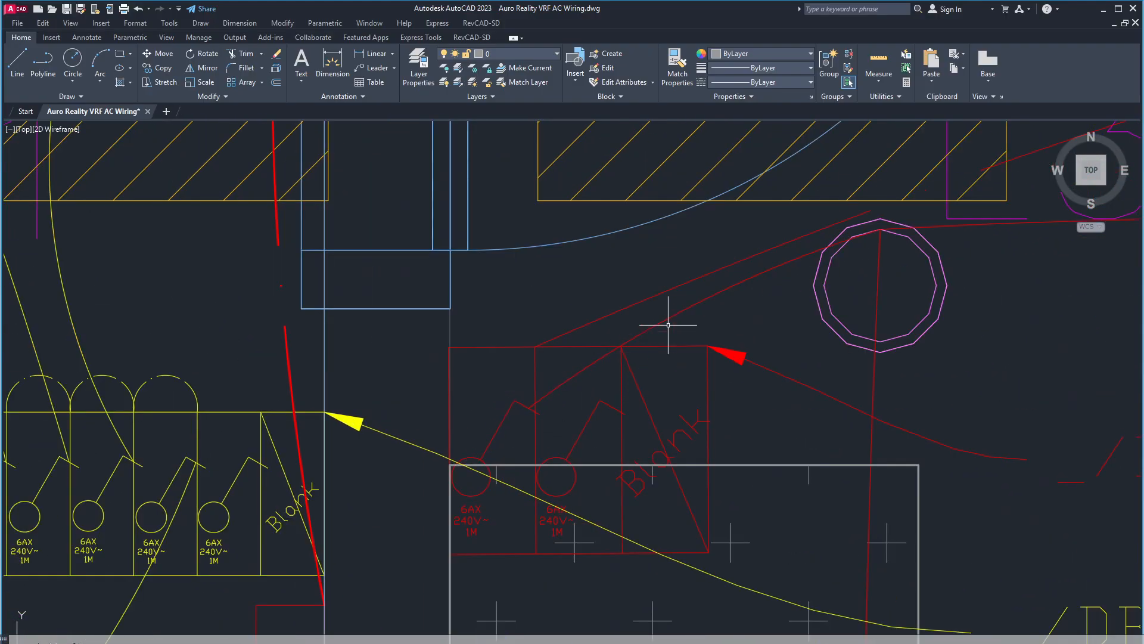
pyautogui.scroll(-2, 595, 447)
pyautogui.scroll(6, 594, 446)
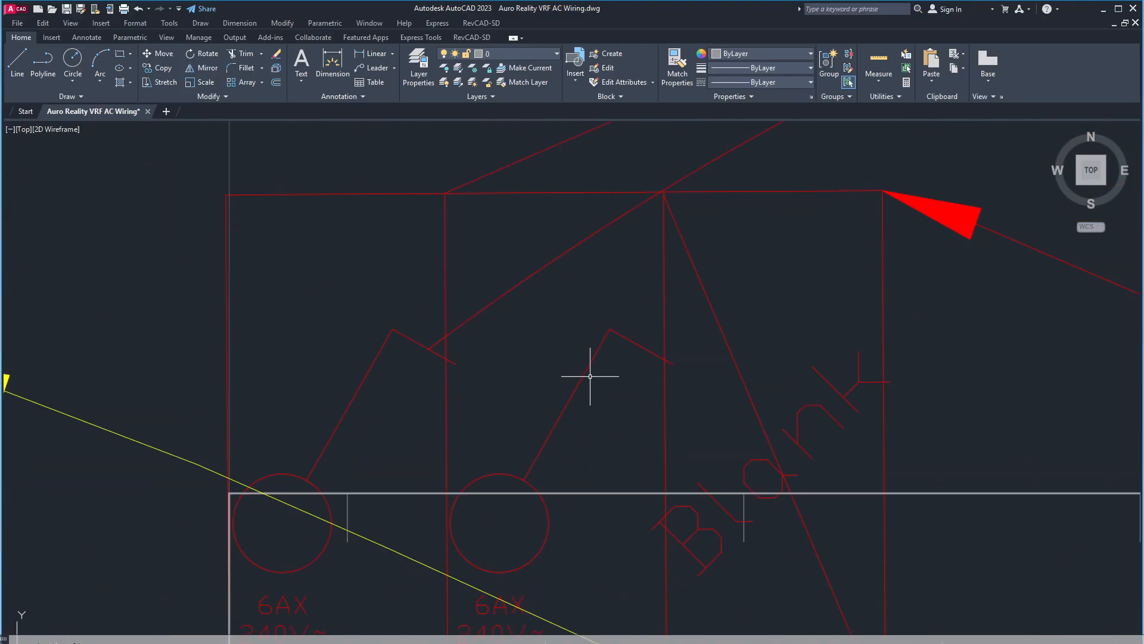
# Examine the Microwave board's switch and socket and its _/DB/B8/Microwave circuit label.
pyautogui.scroll(-5, 551, 474)
pyautogui.moveTo(549, 472); pyautogui.dragTo(491, 340, button='middle')
pyautogui.scroll(-4, 635, 379)
pyautogui.moveTo(659, 445); pyautogui.dragTo(576, 258, button='middle')
pyautogui.scroll(4, 506, 314)
pyautogui.scroll(-2, 934, 378)
pyautogui.moveTo(934, 378); pyautogui.dragTo(711, 380, button='middle')
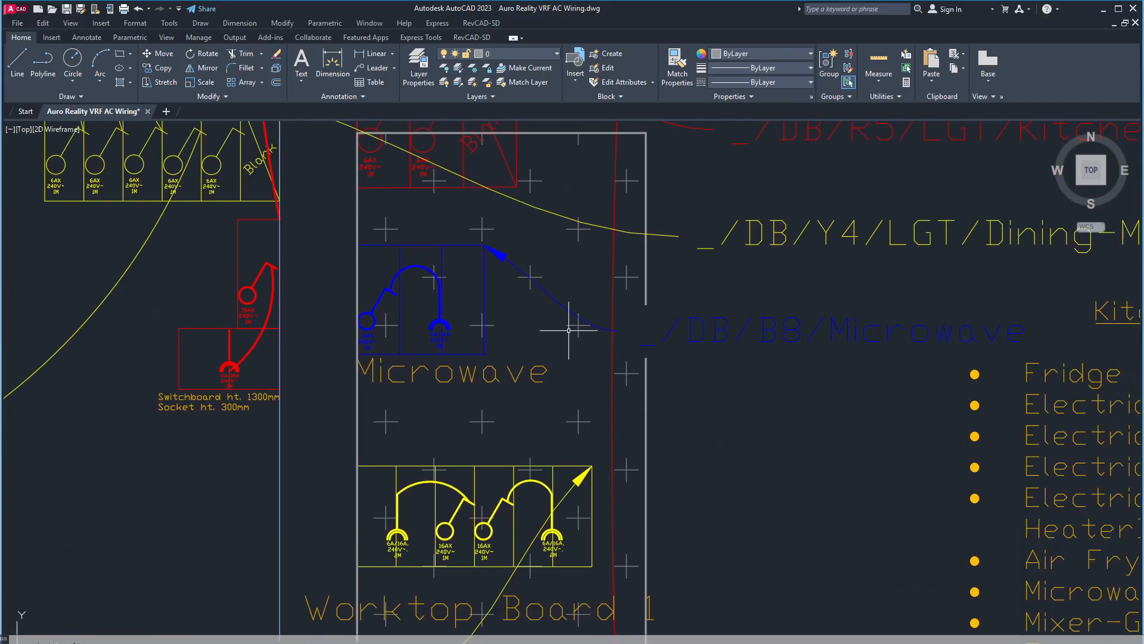
# Inspect Worktop Board 1, including its two 16AX switches, two 6A/16A sockets and the Y7 power circuit label.
pyautogui.scroll(-2, 506, 451)
pyautogui.moveTo(494, 407); pyautogui.dragTo(477, 299, button='middle')
pyautogui.scroll(4, 464, 392)
pyautogui.moveTo(436, 465); pyautogui.dragTo(449, 315, button='middle')
pyautogui.moveTo(724, 360); pyautogui.dragTo(723, 412, button='middle')
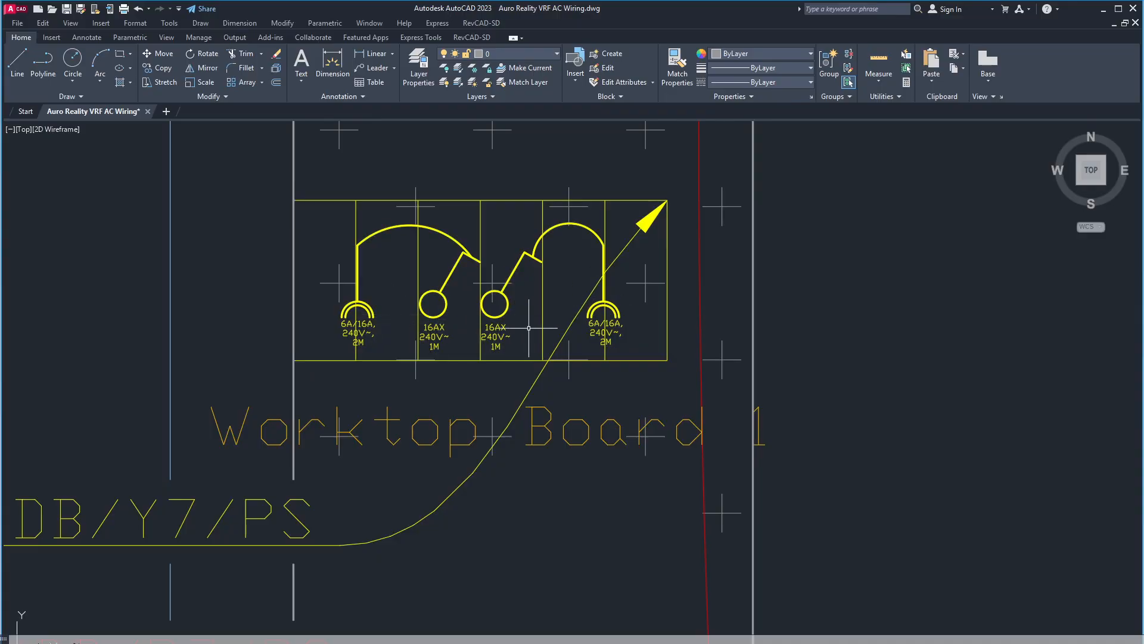
# Inspect the switches and sockets of Worktop Board 2 below the R7 power circuit label.
pyautogui.moveTo(519, 446); pyautogui.dragTo(475, 409, button='middle')
pyautogui.scroll(-3, 481, 385)
pyautogui.moveTo(475, 450); pyautogui.dragTo(434, 278, button='middle')
pyautogui.scroll(1, 444, 312)
pyautogui.scroll(3, 444, 317)
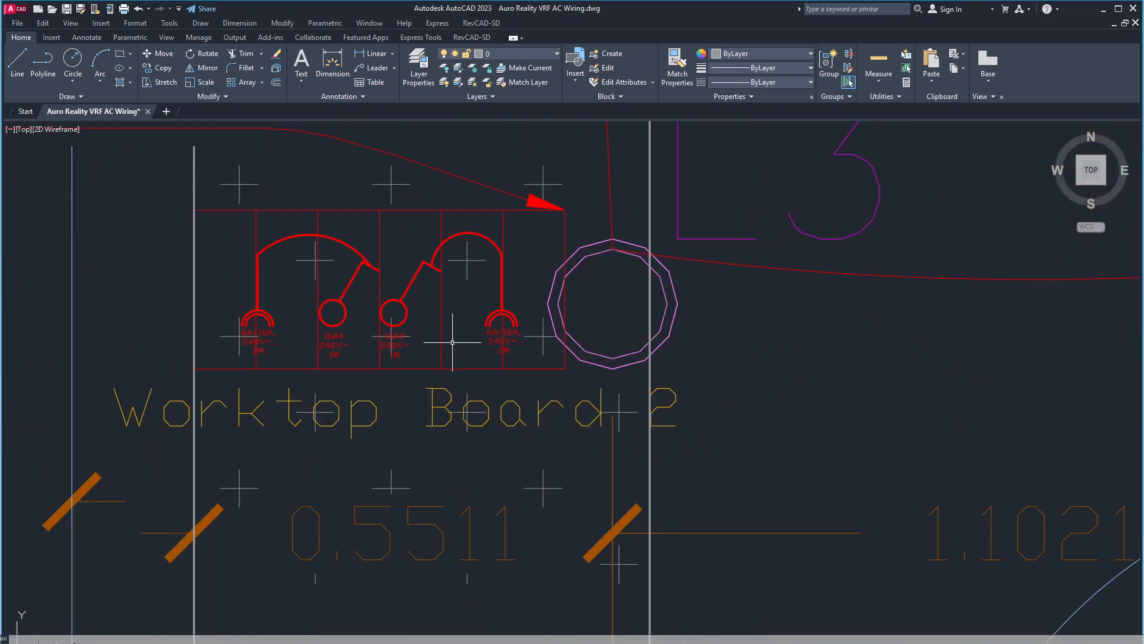
# Locate Worktop Board 3 on the opposite kitchen counter and inspect its switches and sockets.
pyautogui.scroll(-3, 453, 349)
pyautogui.scroll(-3, 509, 437)
pyautogui.scroll(3, 769, 473)
pyautogui.scroll(-2, 887, 422)
pyautogui.moveTo(886, 423); pyautogui.dragTo(585, 540, button='middle')
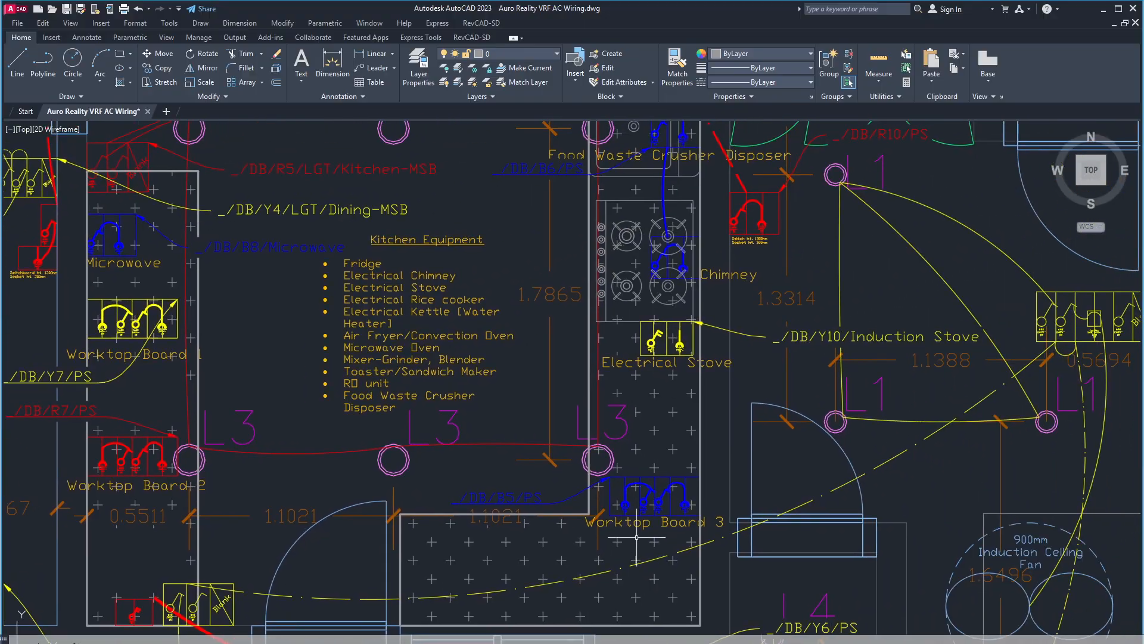
pyautogui.scroll(4, 661, 525)
pyautogui.scroll(-5, 669, 472)
# Examine the Electrical Stove board with its Y10 Induction Stove label, and the Chimney switch and socket above the hob.
pyautogui.moveTo(657, 437)
pyautogui.mouseDown(button='middle')
pyautogui.moveTo(620, 558)
pyautogui.moveTo(594, 400)
pyautogui.mouseUp(button='middle')
pyautogui.scroll(5, 628, 486)
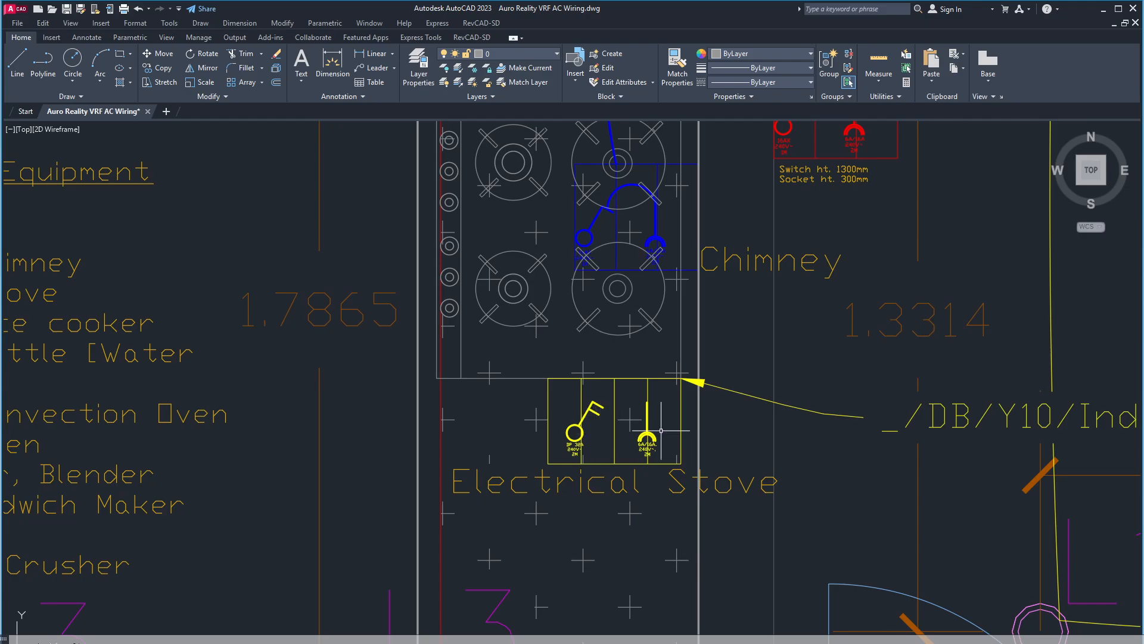
pyautogui.scroll(-4, 655, 441)
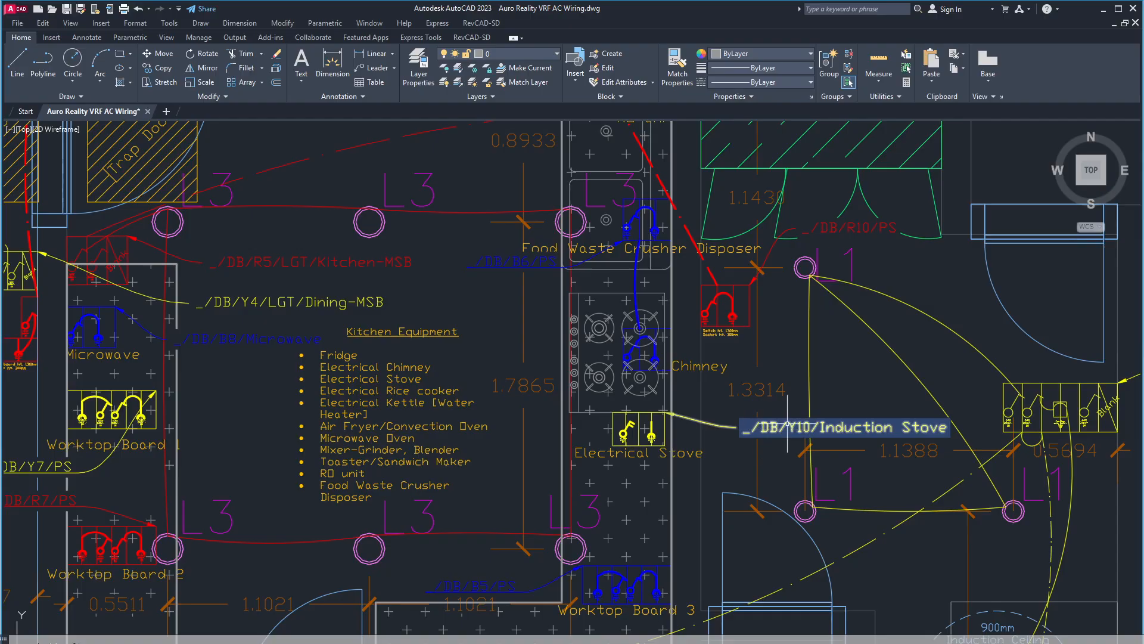
pyautogui.moveTo(634, 392); pyautogui.dragTo(590, 509, button='middle')
pyautogui.scroll(6, 588, 490)
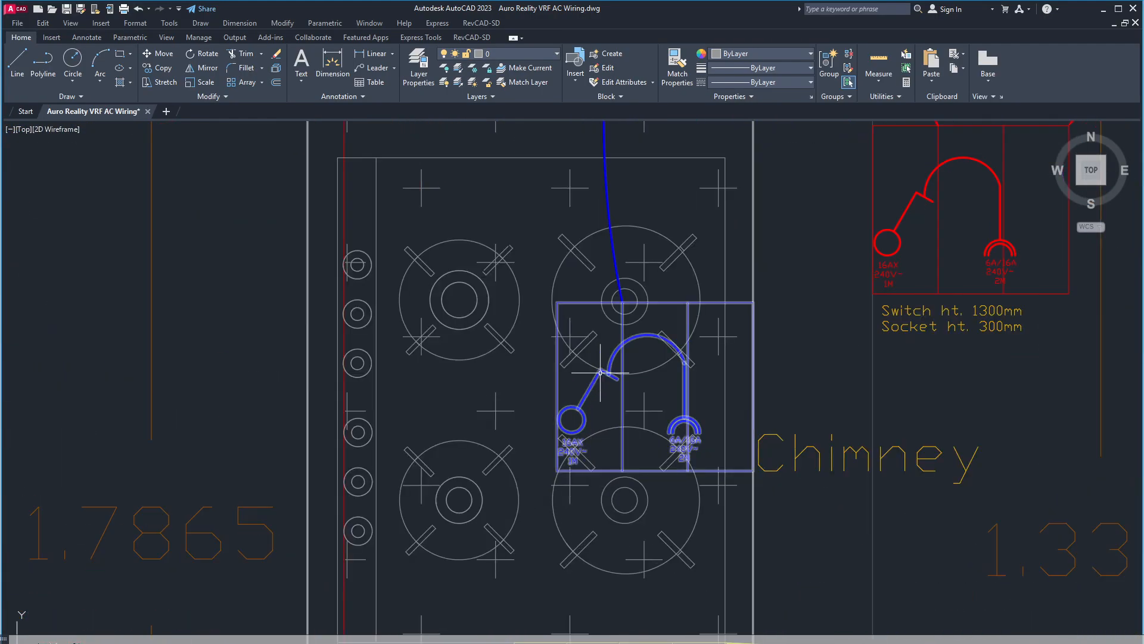
pyautogui.moveTo(624, 381); pyautogui.dragTo(635, 437, button='middle')
pyautogui.scroll(-3, 545, 422)
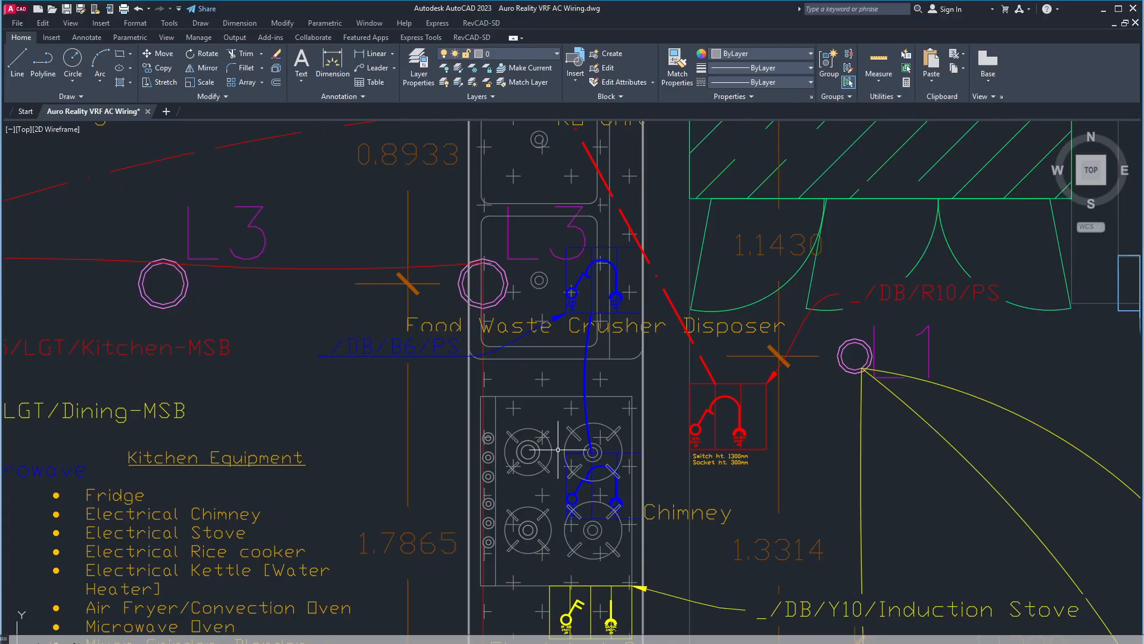
# Examine the Food Waste Crusher Disposer board on the B6 circuit and the RO Unit board beside the kitchen sink.
pyautogui.scroll(5, 575, 449)
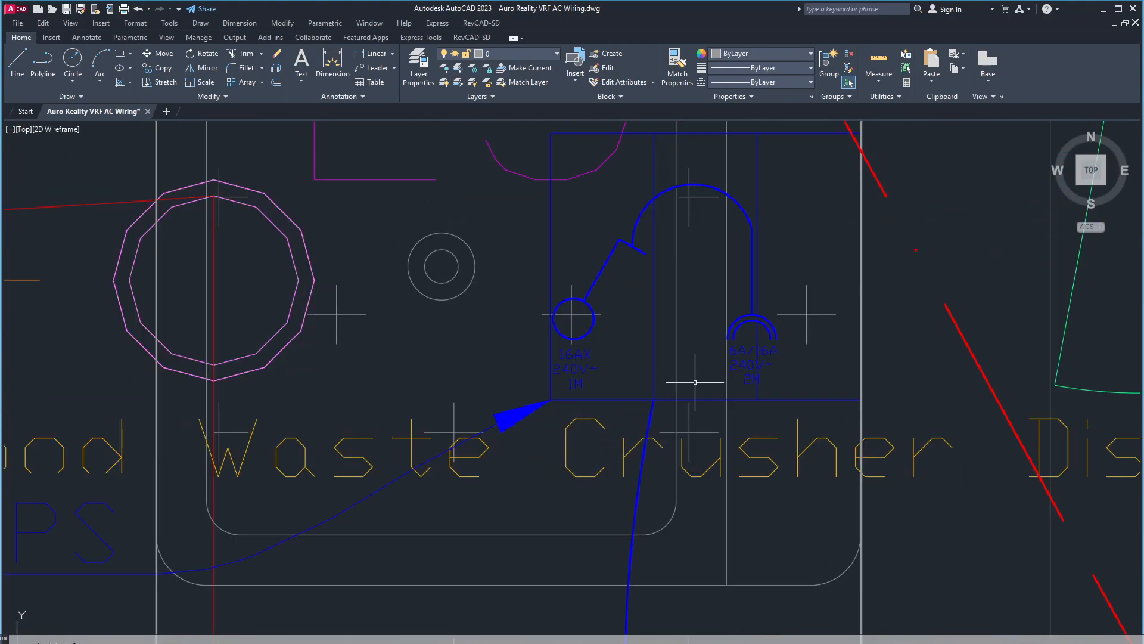
pyautogui.scroll(-3, 444, 438)
pyautogui.moveTo(536, 459); pyautogui.dragTo(536, 605, button='middle')
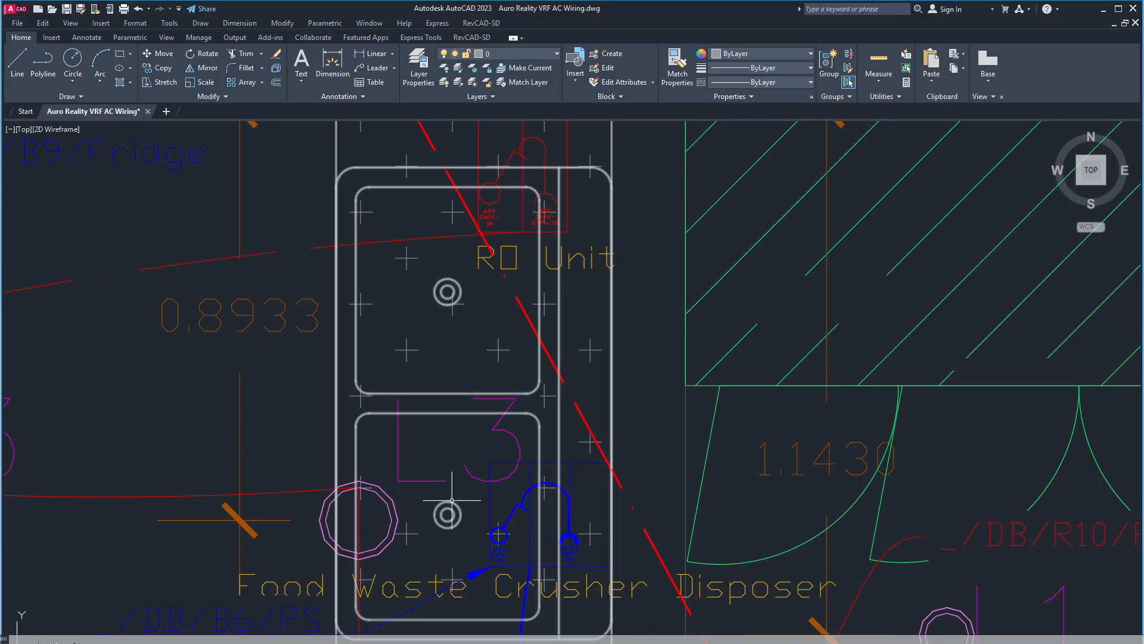
pyautogui.moveTo(470, 495); pyautogui.dragTo(487, 534, button='middle')
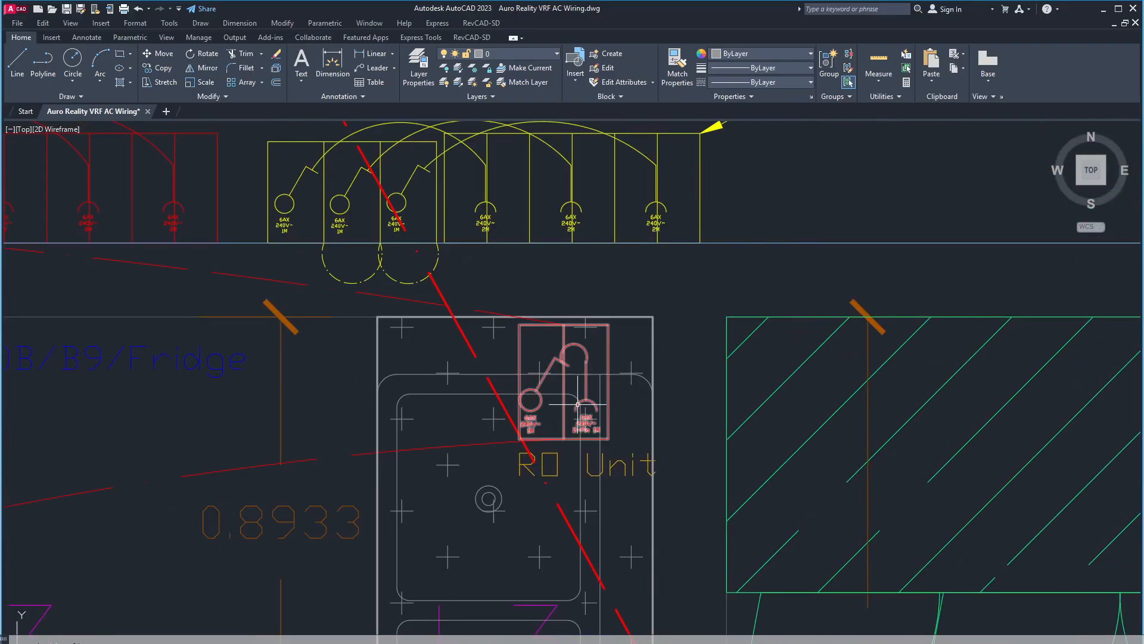
pyautogui.scroll(-3, 578, 404)
pyautogui.moveTo(306, 457); pyautogui.dragTo(565, 398, button='middle')
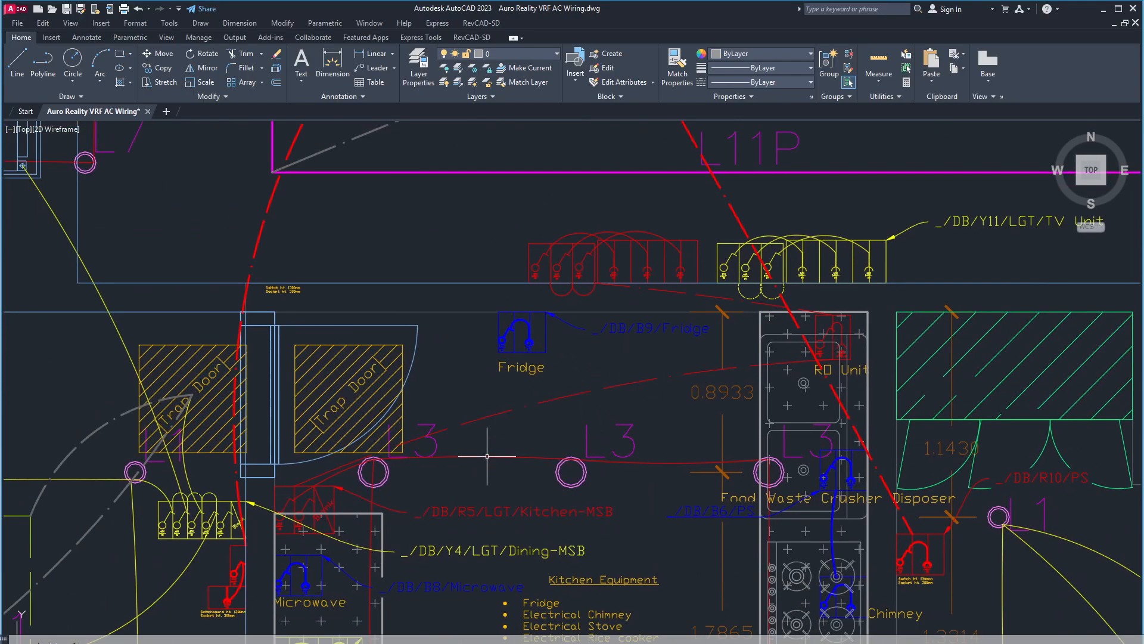
# Inspect the Dining-MSB board's five 6AX switches and blank module, and trace their wires toward the dining lamps.
pyautogui.moveTo(480, 474); pyautogui.dragTo(674, 335, button='middle')
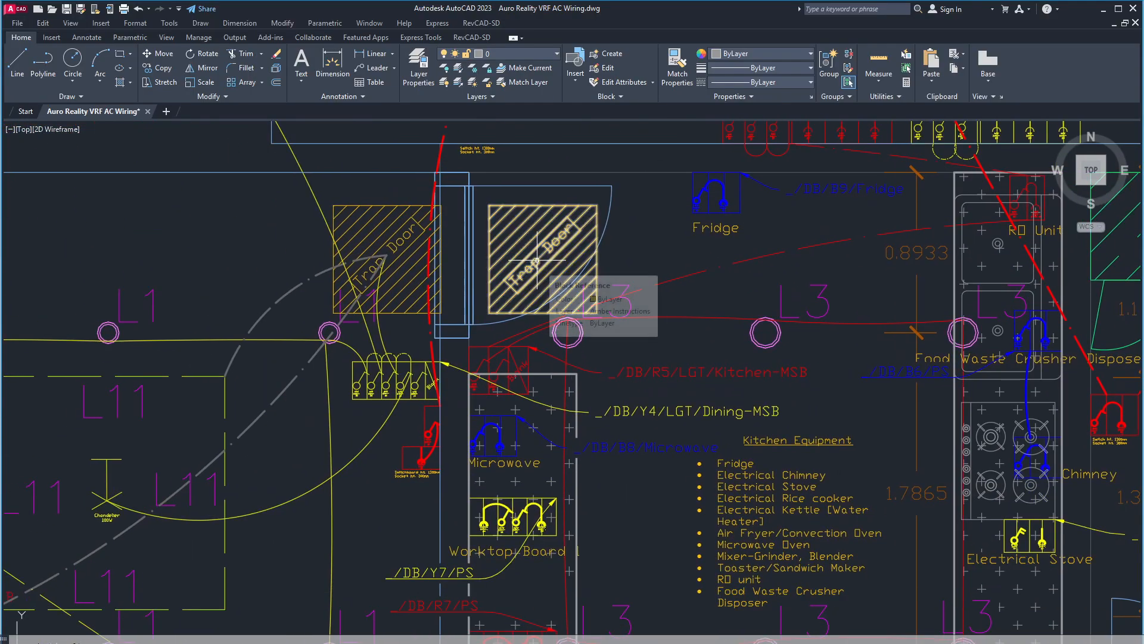
pyautogui.scroll(-2, 657, 441)
pyautogui.moveTo(675, 455); pyautogui.dragTo(652, 394, button='middle')
pyautogui.moveTo(557, 462); pyautogui.dragTo(737, 403, button='middle')
pyautogui.scroll(3, 605, 371)
pyautogui.scroll(-3, 609, 339)
pyautogui.moveTo(613, 257); pyautogui.dragTo(625, 407, button='middle')
pyautogui.scroll(3, 622, 401)
pyautogui.moveTo(748, 373); pyautogui.dragTo(643, 340, button='middle')
pyautogui.moveTo(849, 339); pyautogui.dragTo(722, 437, button='middle')
pyautogui.scroll(1, 715, 233)
pyautogui.scroll(2, 698, 369)
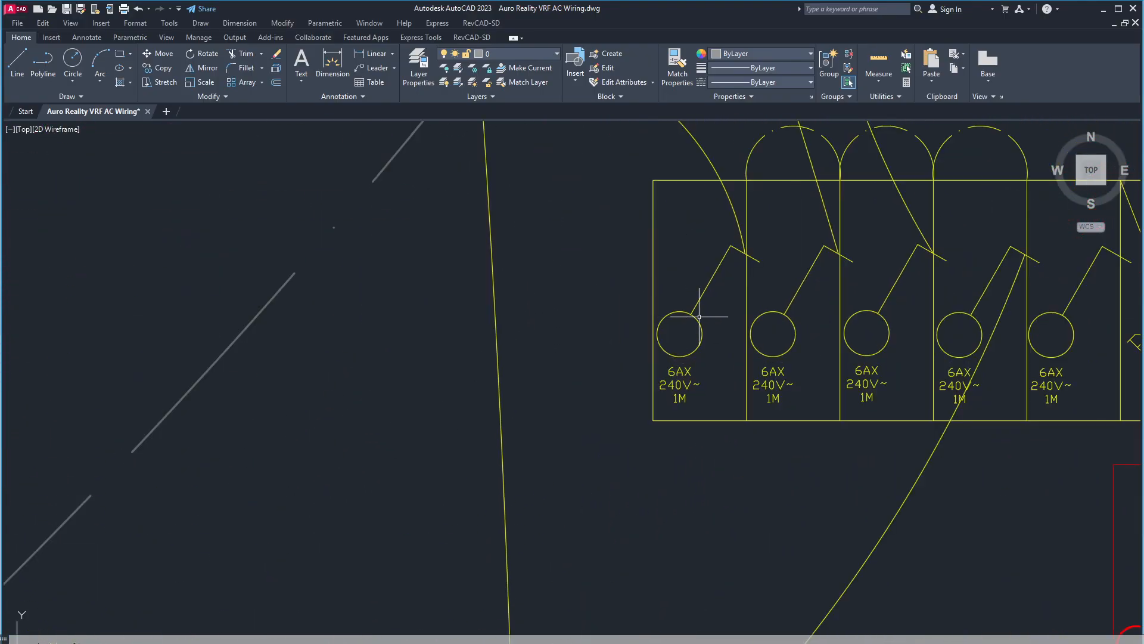
pyautogui.scroll(-6, 803, 294)
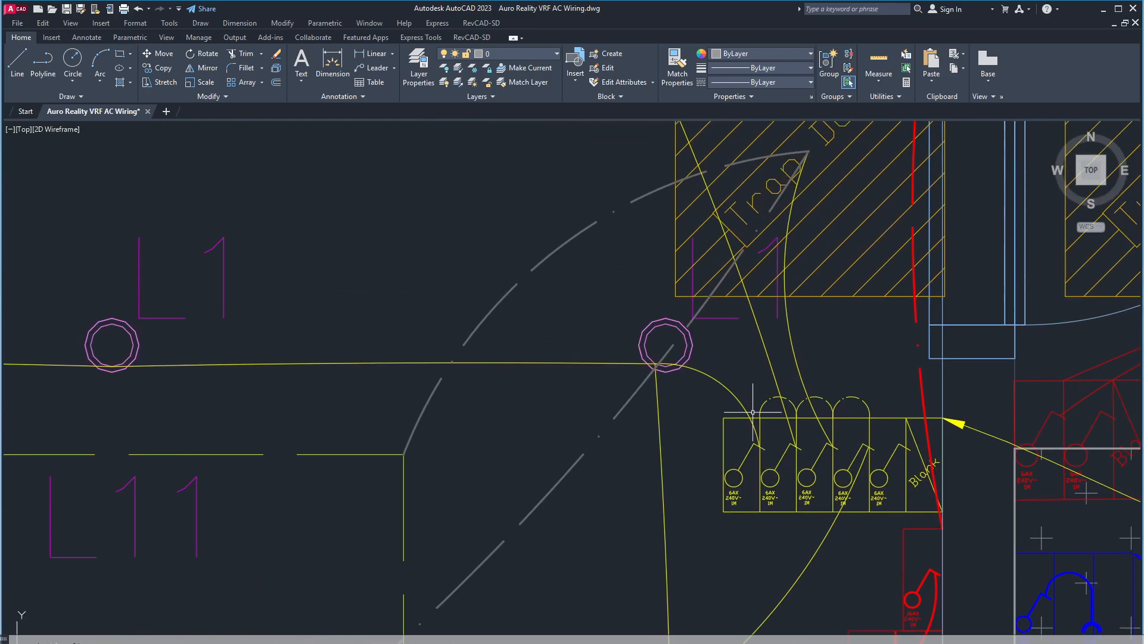
# Trace the Dining-MSB wire to the 1.5 TR VRF ceiling cassette unit and view its place in the overall plan.
pyautogui.scroll(-2, 663, 357)
pyautogui.scroll(6, 664, 350)
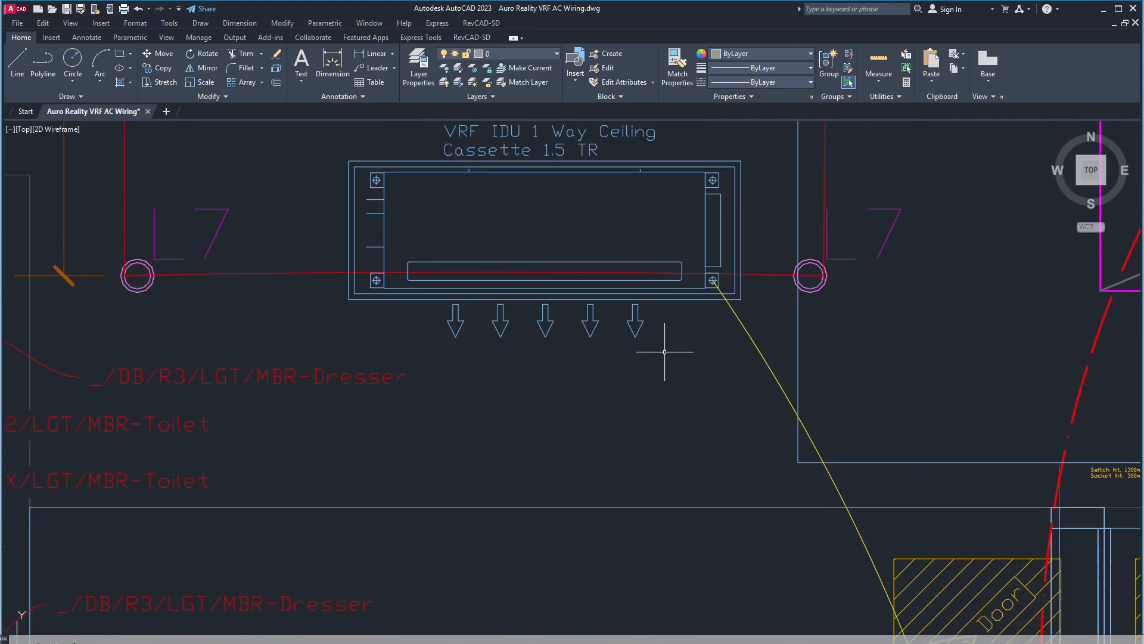
pyautogui.scroll(-6, 661, 377)
pyautogui.scroll(-3, 661, 376)
pyautogui.scroll(3, 554, 359)
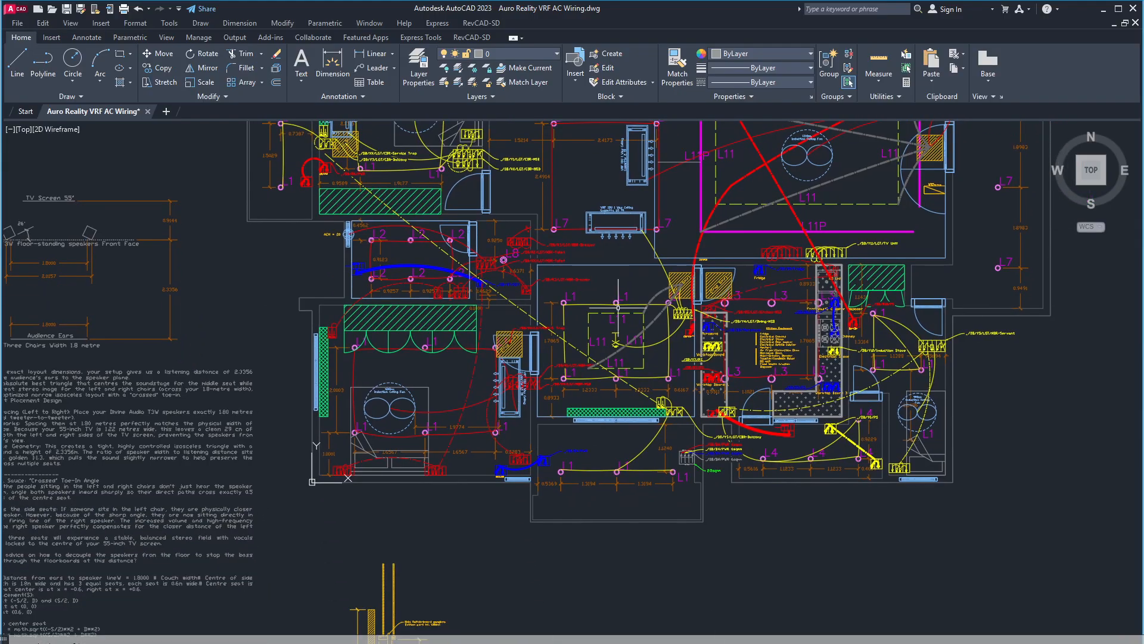
pyautogui.moveTo(554, 359); pyautogui.dragTo(494, 334, button='middle')
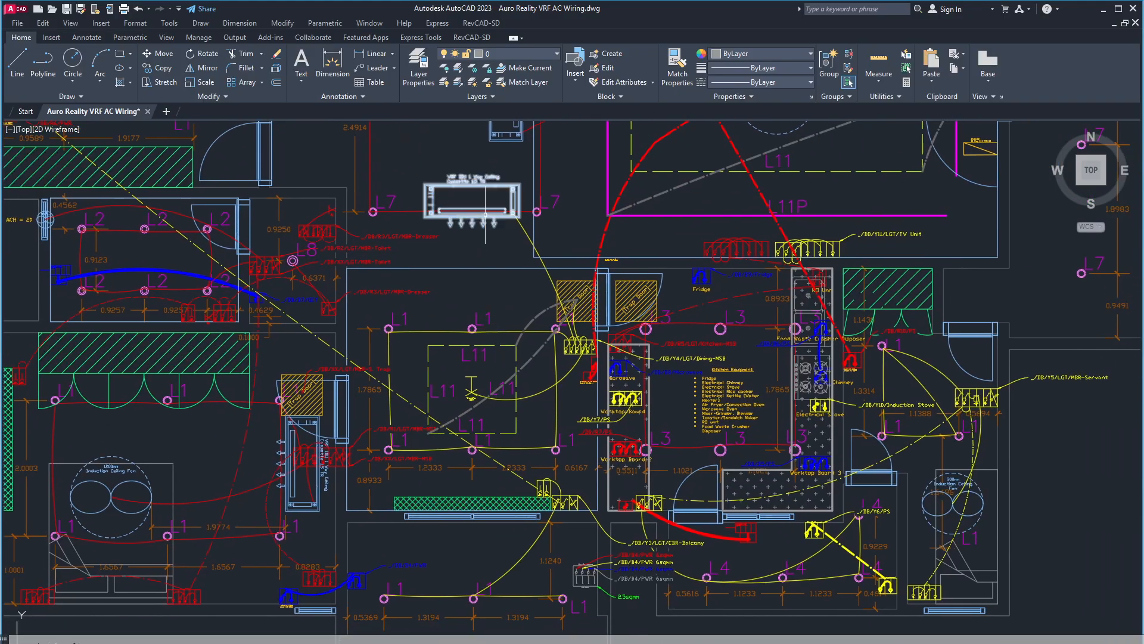
# Select the wire from the third Dining-MSB switch and trace it to the dining room's trap door.
pyautogui.scroll(6, 573, 342)
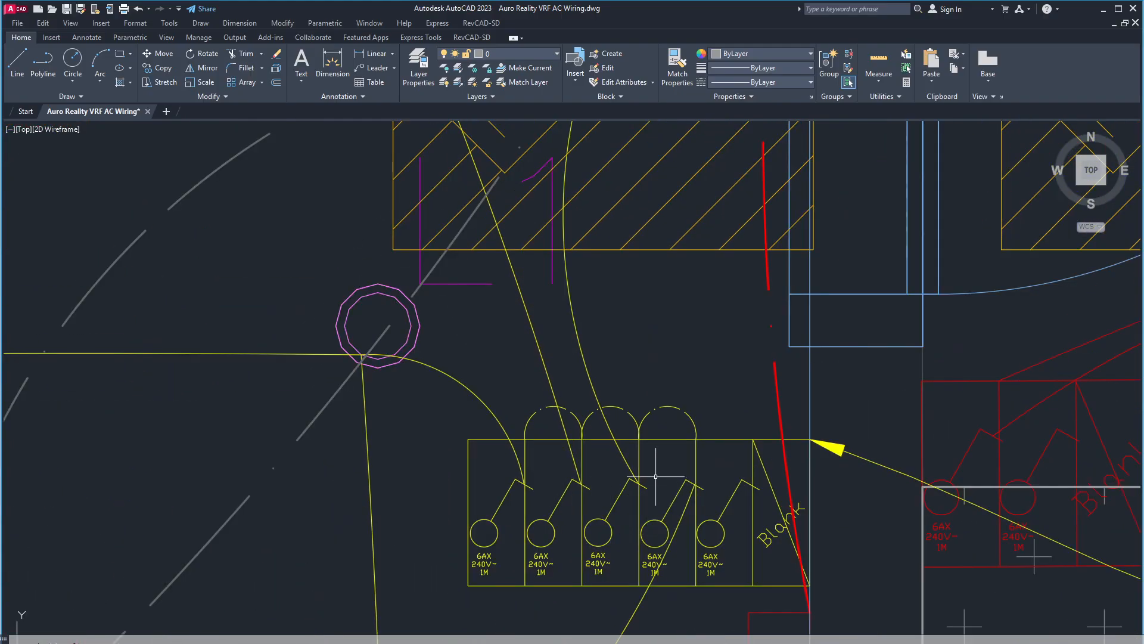
pyautogui.click(574, 311)
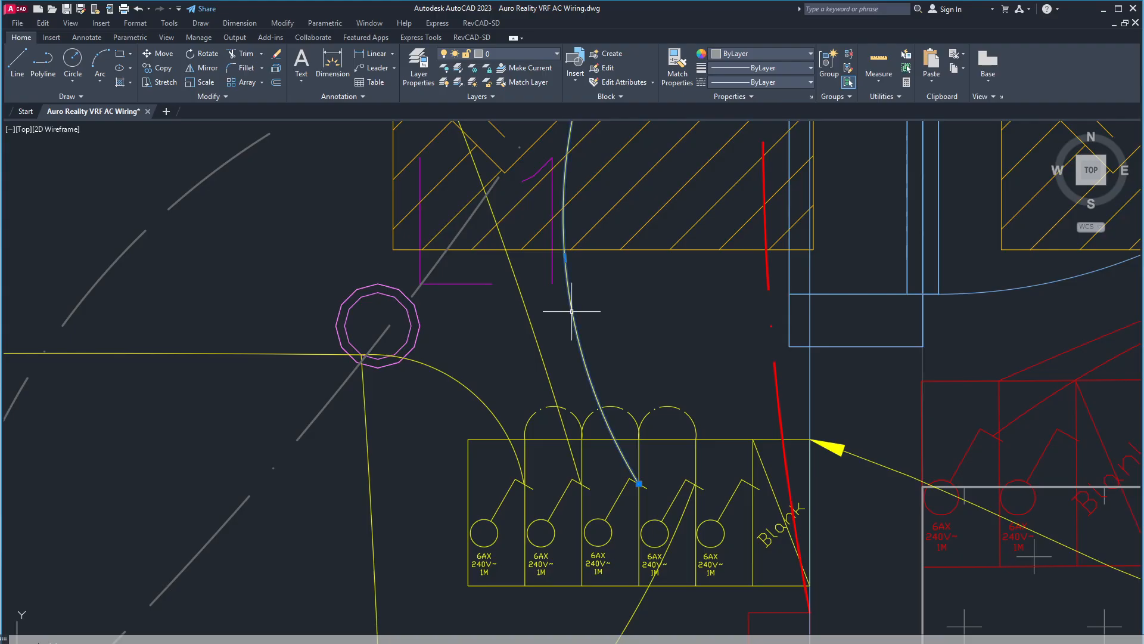
pyautogui.scroll(-5, 586, 335)
pyautogui.scroll(5, 618, 348)
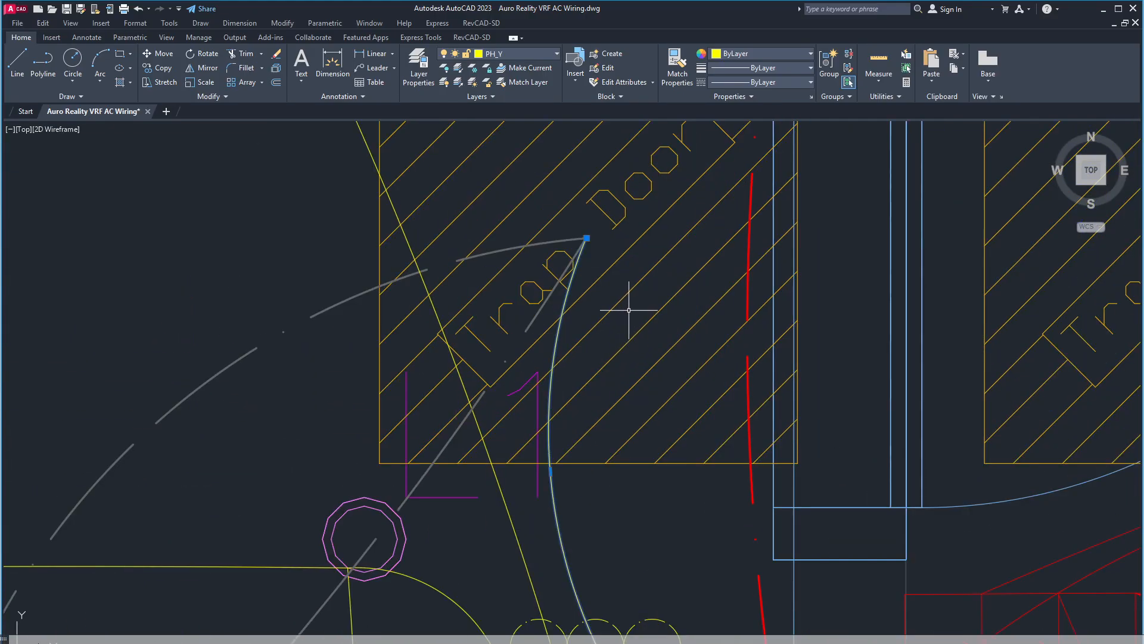
# Examine the dining room's trap door beside the Dining-MSB board and the 1.5 TR ceiling cassette unit between the L7 lamps.
pyautogui.scroll(-7, 629, 310)
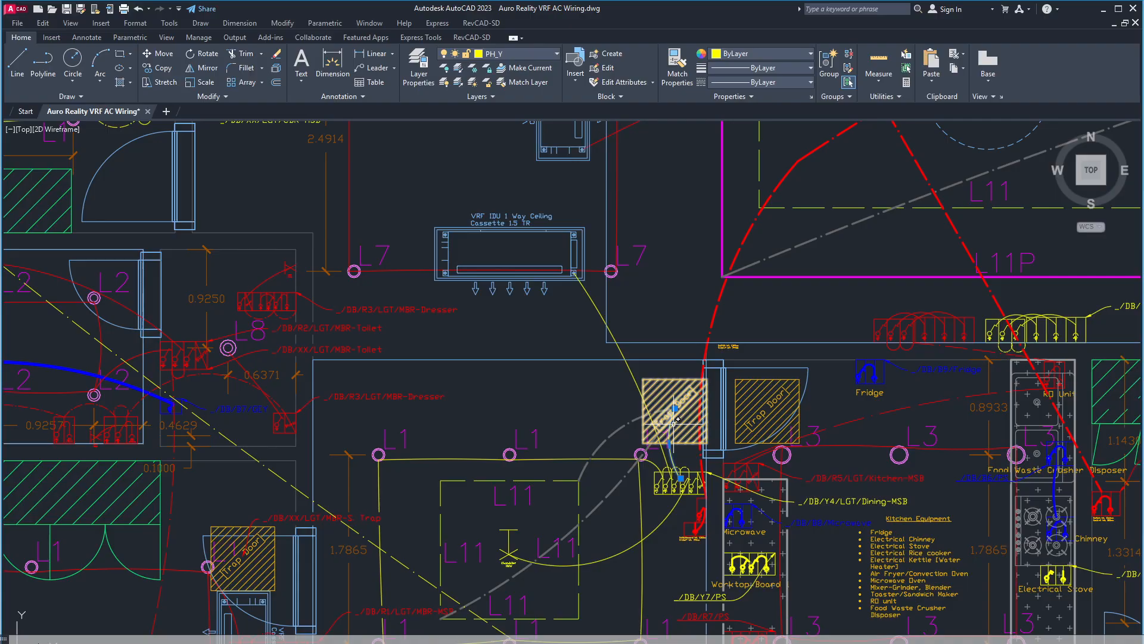
pyautogui.scroll(4, 695, 455)
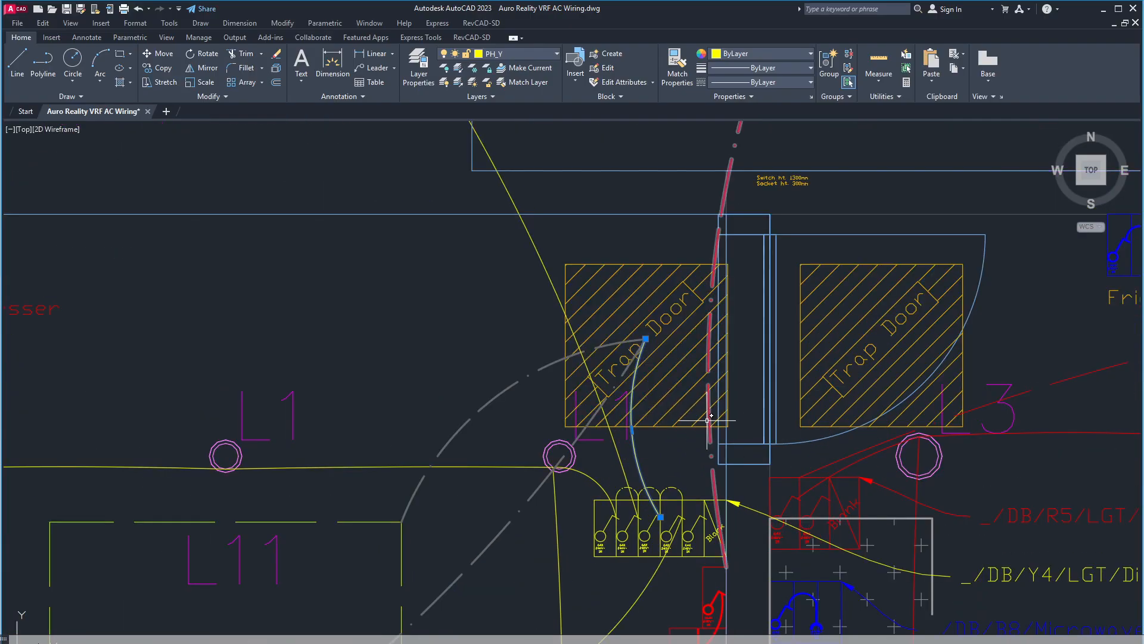
pyautogui.scroll(-4, 672, 393)
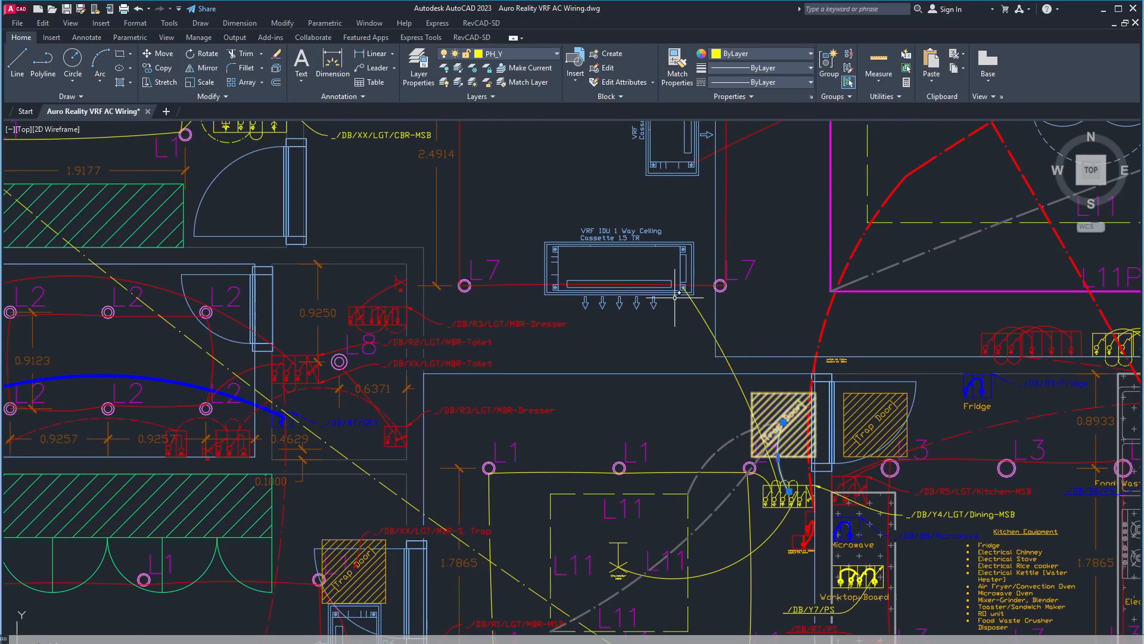
pyautogui.scroll(6, 534, 265)
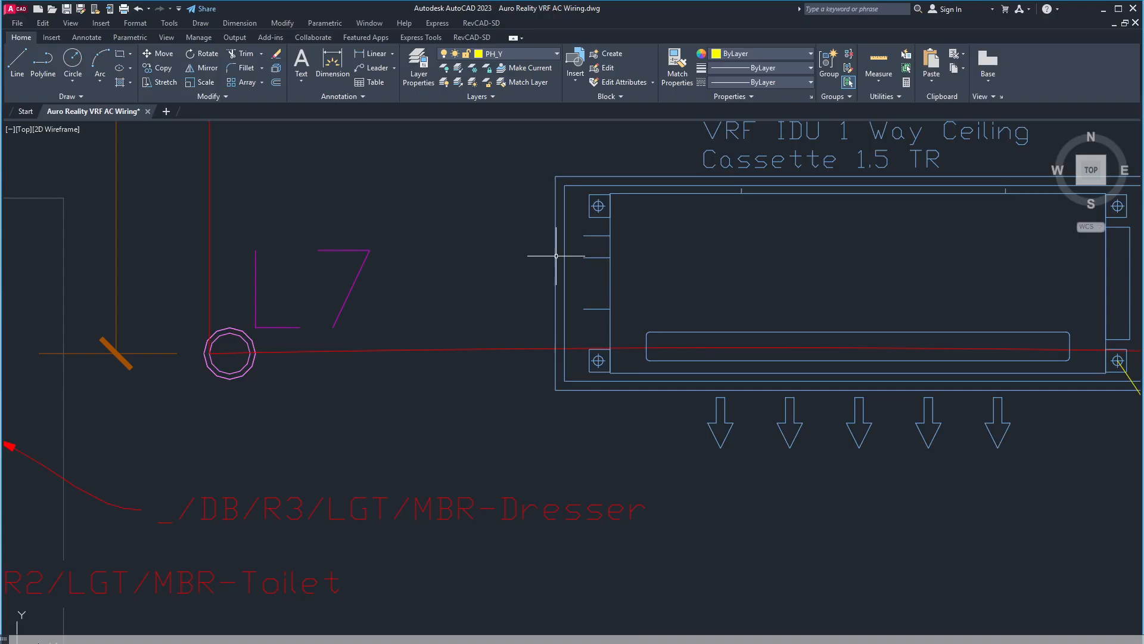
pyautogui.scroll(-6, 555, 351)
pyautogui.moveTo(644, 435); pyautogui.dragTo(590, 307, button='middle')
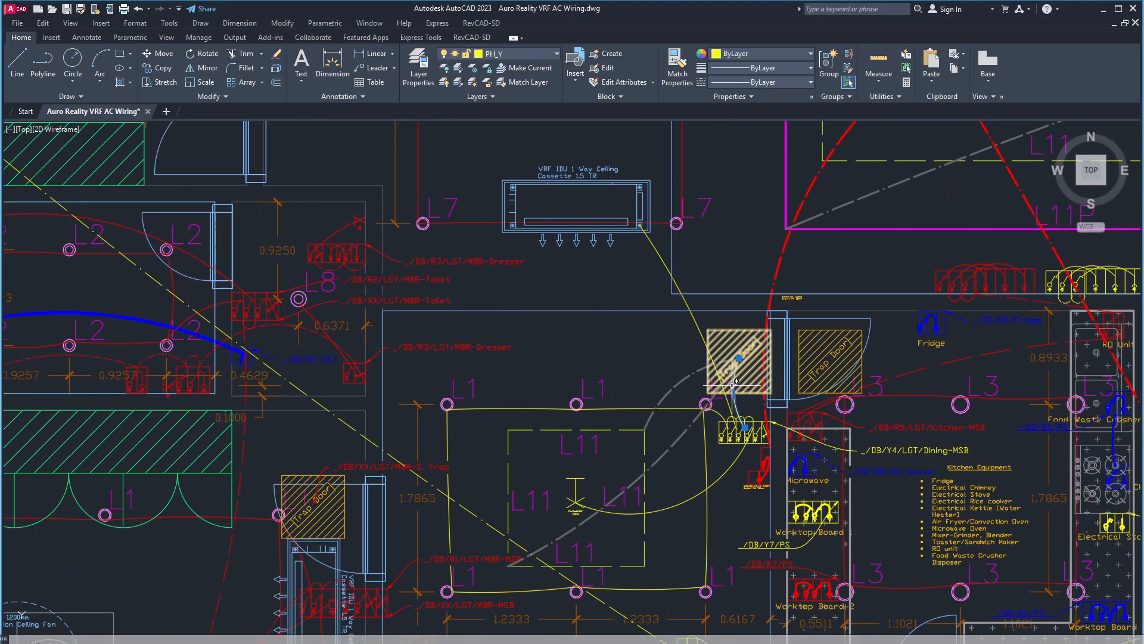
pyautogui.scroll(4, 486, 224)
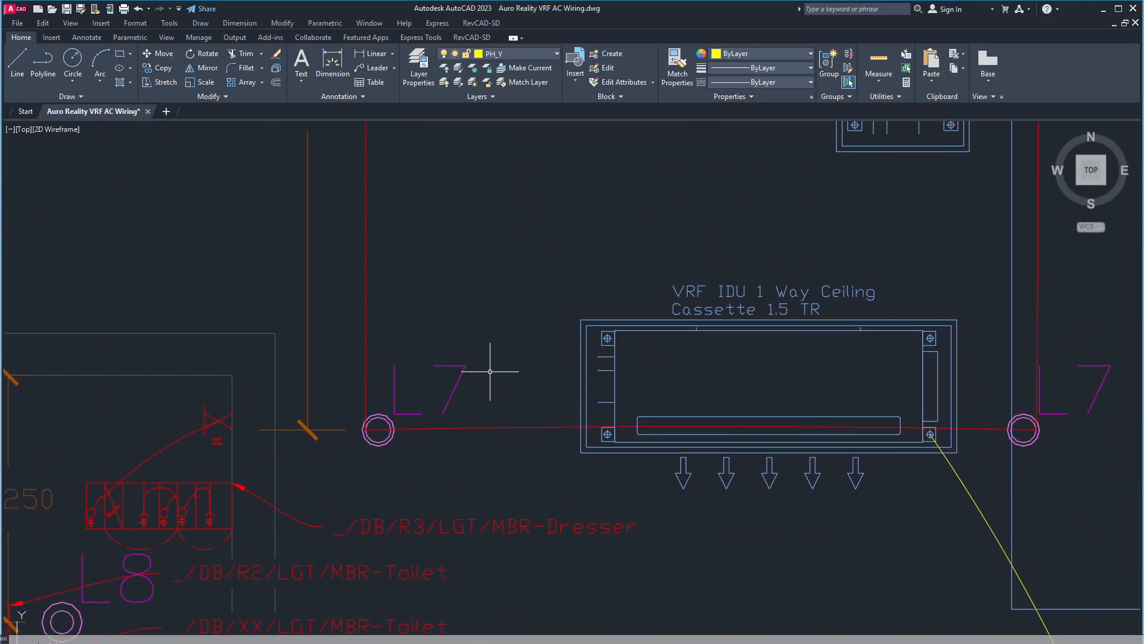
pyautogui.scroll(-5, 675, 462)
pyautogui.moveTo(675, 462)
pyautogui.mouseDown(button='middle')
pyautogui.moveTo(635, 286)
pyautogui.moveTo(715, 542)
pyautogui.mouseUp(button='middle')
pyautogui.scroll(5, 646, 343)
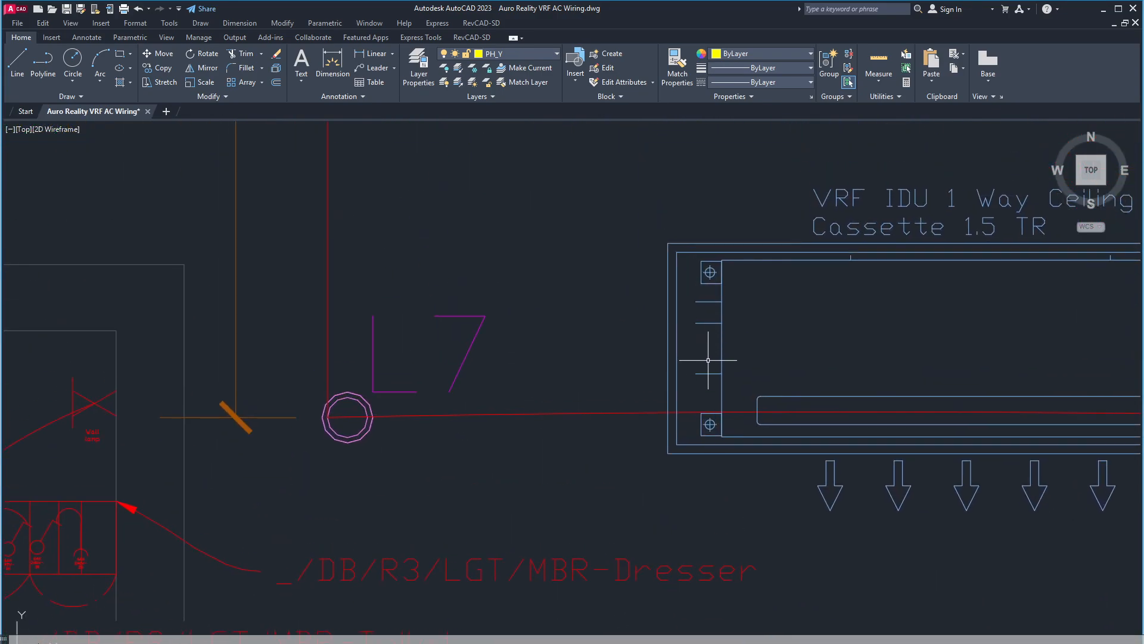
pyautogui.scroll(-8, 692, 371)
pyautogui.scroll(2, 774, 393)
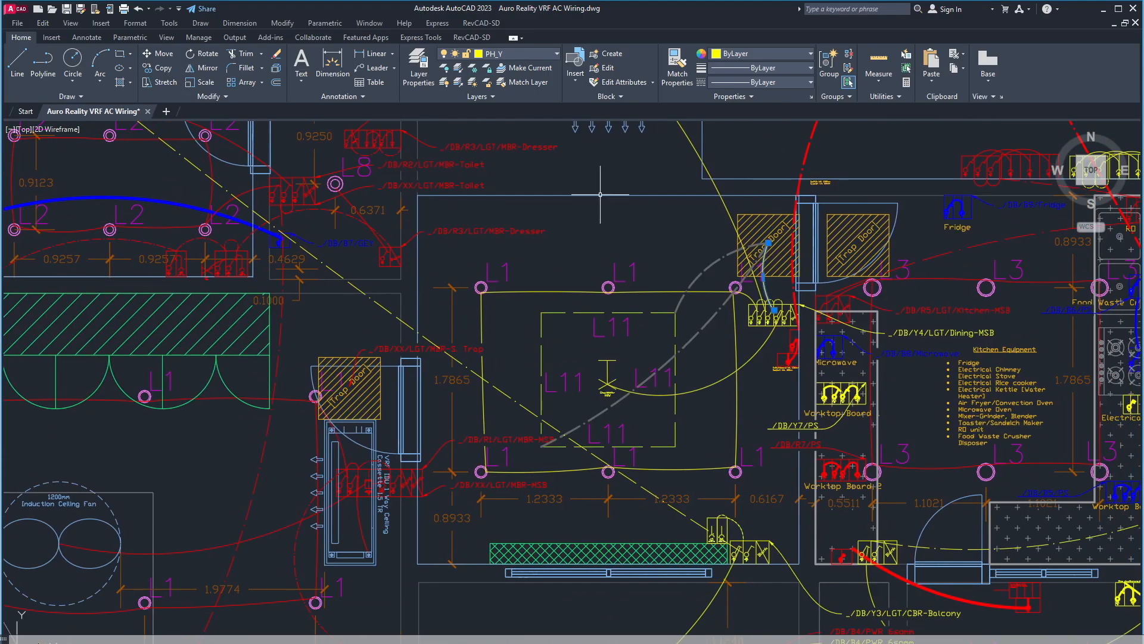
# Select the dash-dot wire leaving the dining room's trap door and trace it to the L11 strip lights around the chandelier.
pyautogui.scroll(1, 784, 396)
pyautogui.scroll(6, 783, 397)
pyautogui.scroll(-1, 748, 370)
pyautogui.scroll(-3, 739, 381)
pyautogui.moveTo(735, 422); pyautogui.dragTo(805, 367, button='middle')
pyautogui.moveTo(783, 442); pyautogui.dragTo(695, 452, button='middle')
pyautogui.scroll(6, 757, 429)
pyautogui.moveTo(757, 301); pyautogui.dragTo(800, 561, button='middle')
pyautogui.scroll(-2, 730, 342)
pyautogui.moveTo(731, 342); pyautogui.dragTo(773, 516, button='middle')
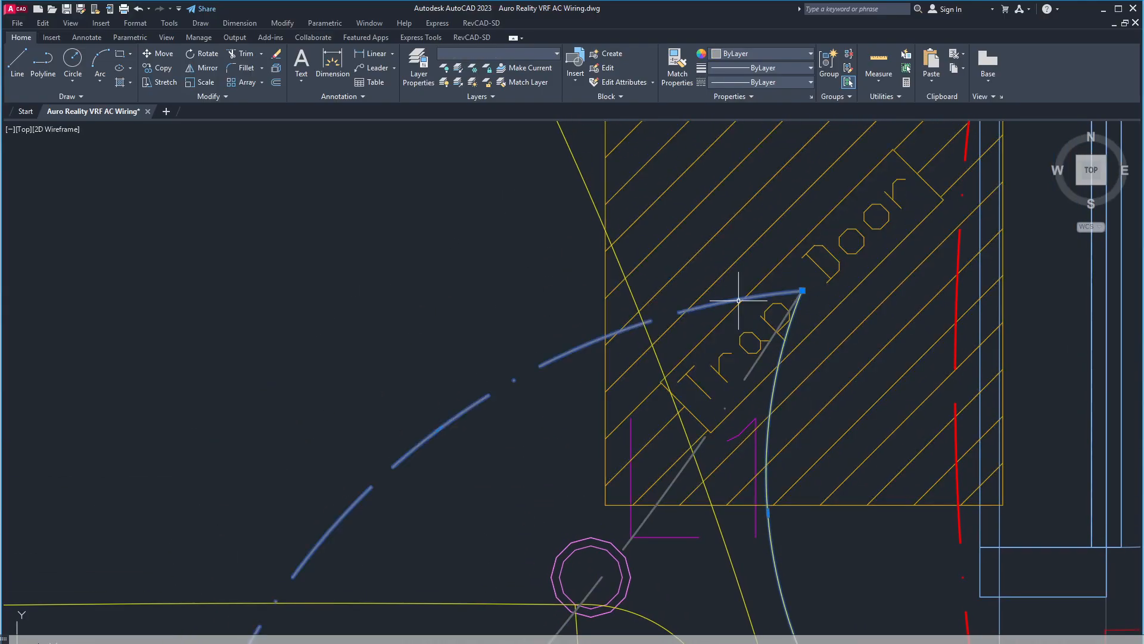
pyautogui.scroll(-5, 556, 330)
pyautogui.scroll(2, 556, 330)
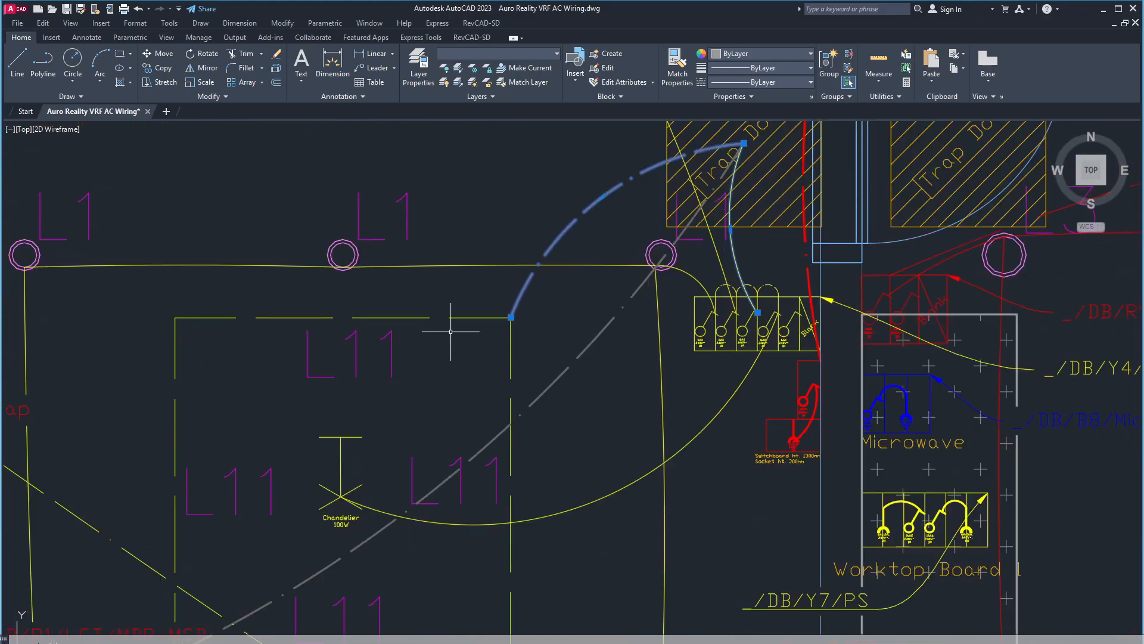
pyautogui.moveTo(341, 575)
pyautogui.mouseDown(button='middle')
pyautogui.moveTo(422, 351)
pyautogui.moveTo(470, 464)
pyautogui.mouseUp(button='middle')
pyautogui.scroll(-2, 340, 370)
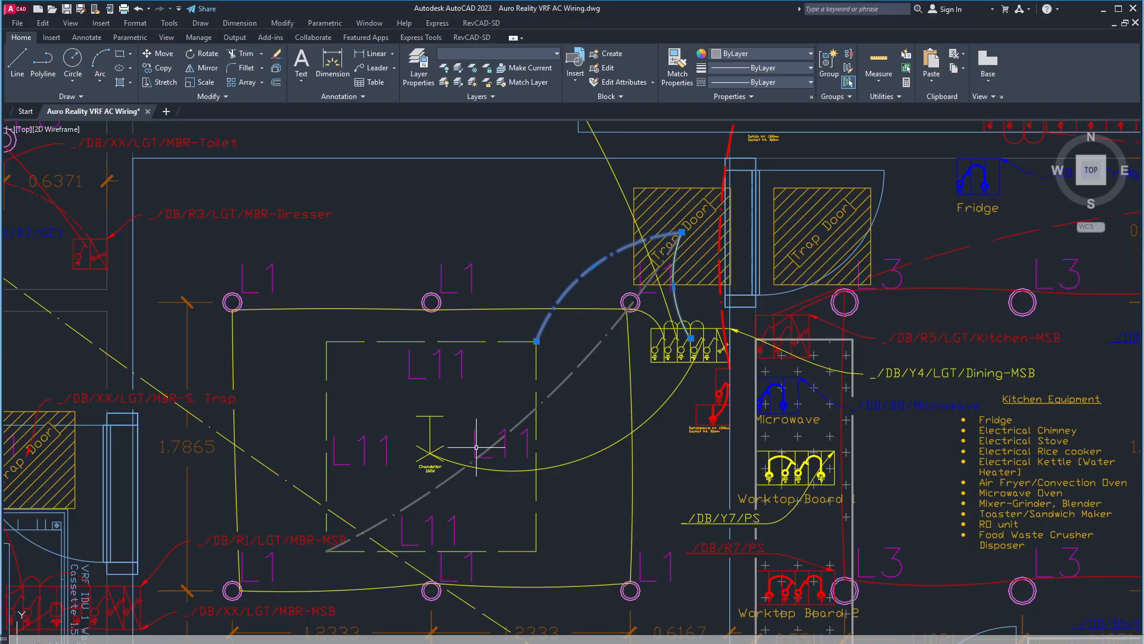
pyautogui.scroll(-2, 343, 423)
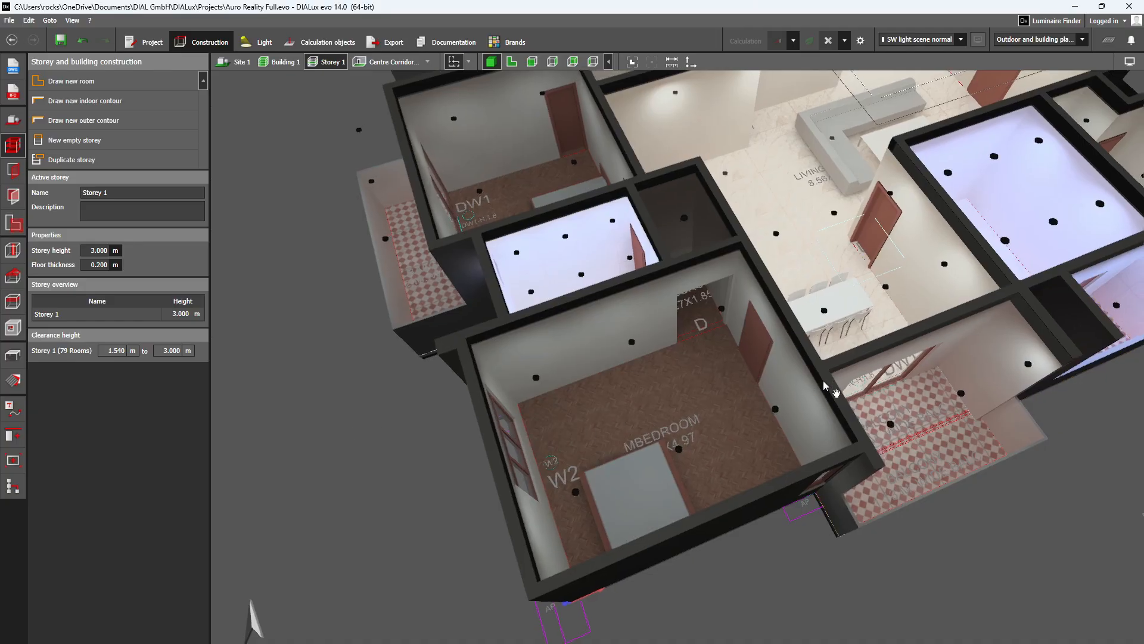
# Switch to the DIALux evo model of the apartment and bring the dining room with its table into close view.
pyautogui.scroll(5, 703, 538)
pyautogui.scroll(2, 703, 538)
pyautogui.moveTo(673, 471); pyautogui.dragTo(822, 401, button='right')
pyautogui.scroll(2, 820, 400)
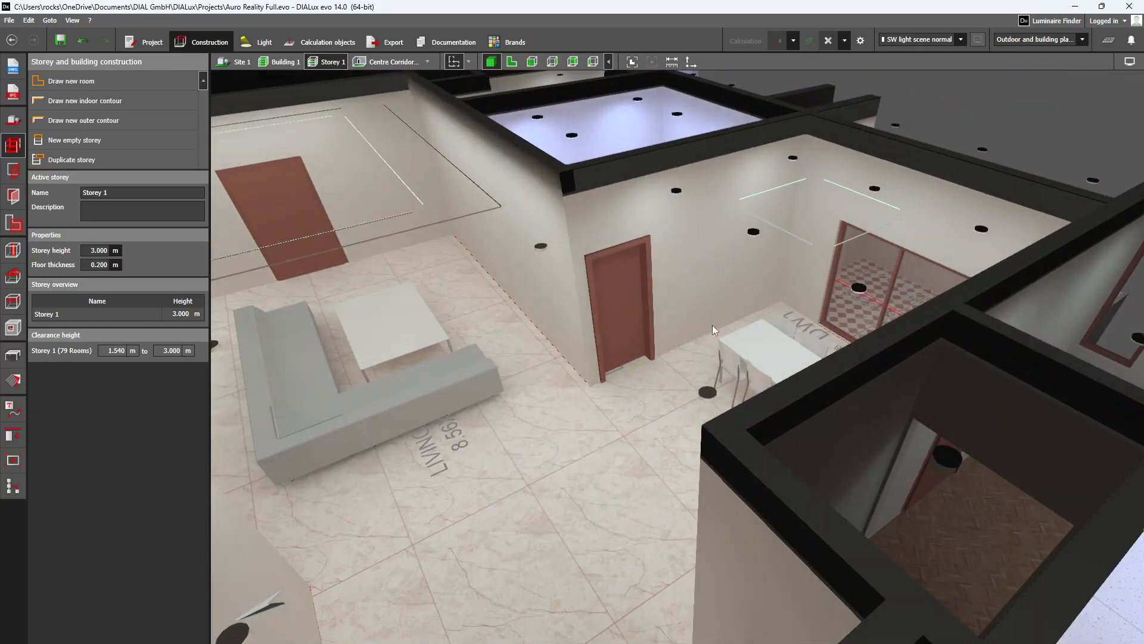
pyautogui.moveTo(715, 328); pyautogui.dragTo(773, 302, button='right')
pyautogui.scroll(4, 702, 330)
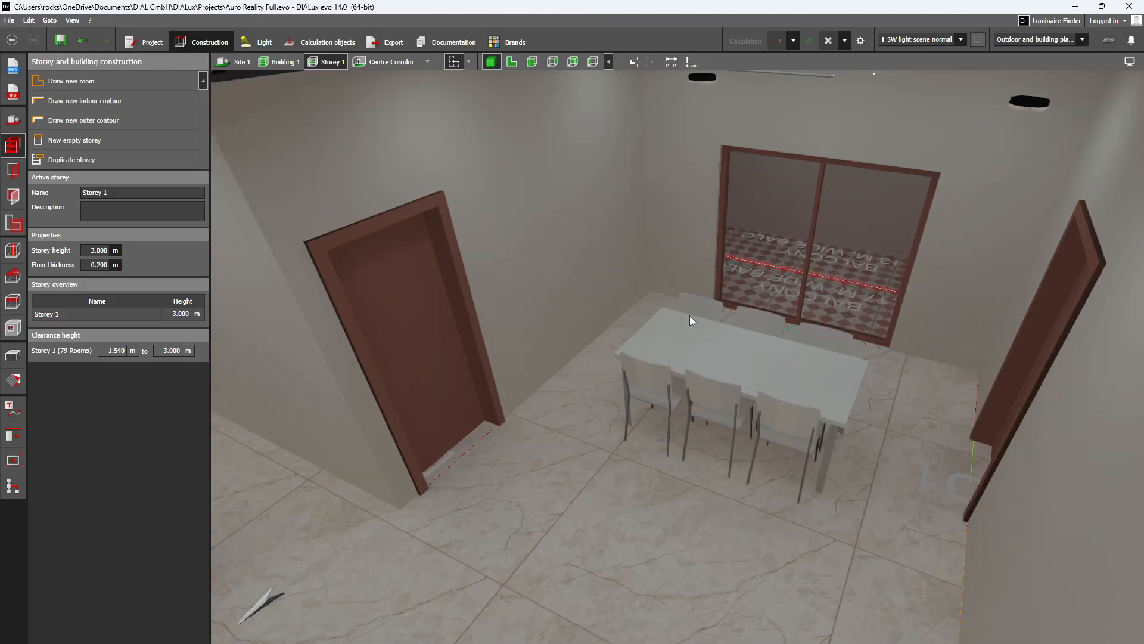
pyautogui.moveTo(730, 396); pyautogui.dragTo(766, 393, button='right')
pyautogui.scroll(2, 695, 320)
# Examine the recessed ceiling panel and downlights above the dining table from a low viewpoint inside the room.
pyautogui.moveTo(695, 321); pyautogui.dragTo(665, 173, button='right')
pyautogui.moveTo(639, 341); pyautogui.dragTo(617, 452, button='right')
pyautogui.scroll(1, 798, 534)
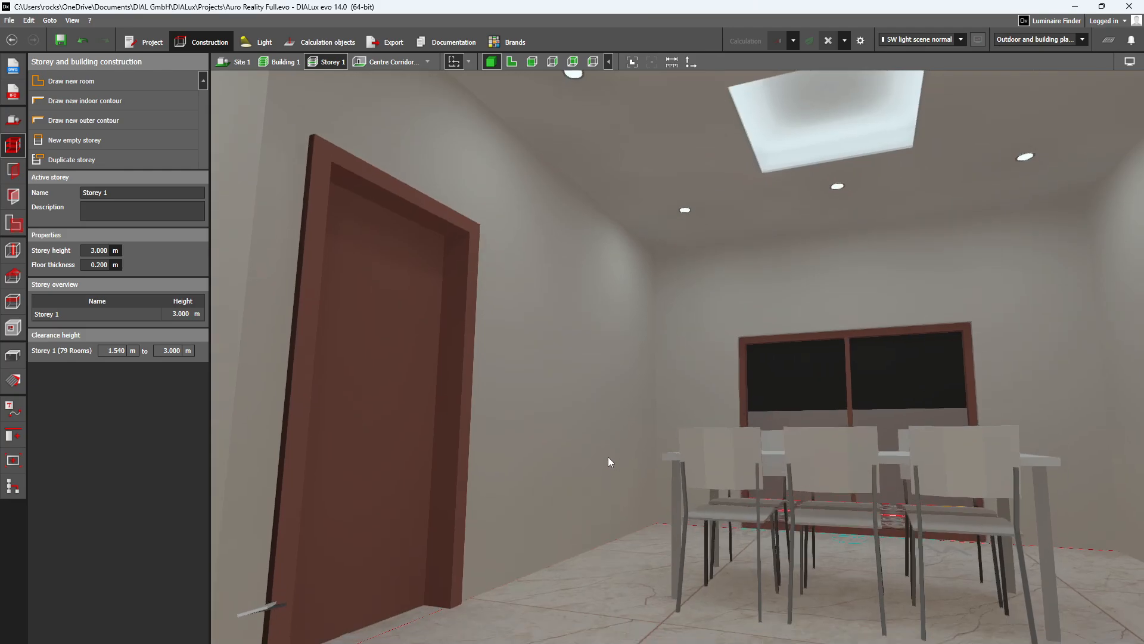
pyautogui.scroll(1, 596, 464)
pyautogui.scroll(-1, 507, 517)
pyautogui.moveTo(502, 524); pyautogui.dragTo(480, 553, button='right')
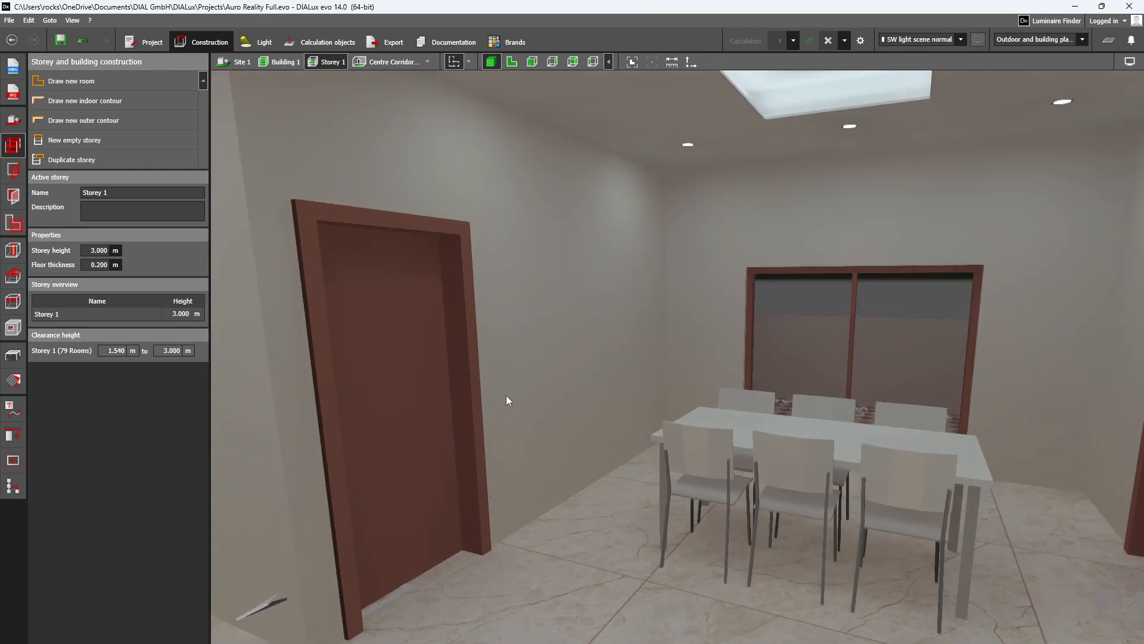
# Inspect the living room's ceiling cove and the adjoining dining ceiling's recess and downlights from the living area.
pyautogui.scroll(-2, 498, 359)
pyautogui.moveTo(500, 358); pyautogui.dragTo(773, 475, button='right')
pyautogui.scroll(-1, 407, 463)
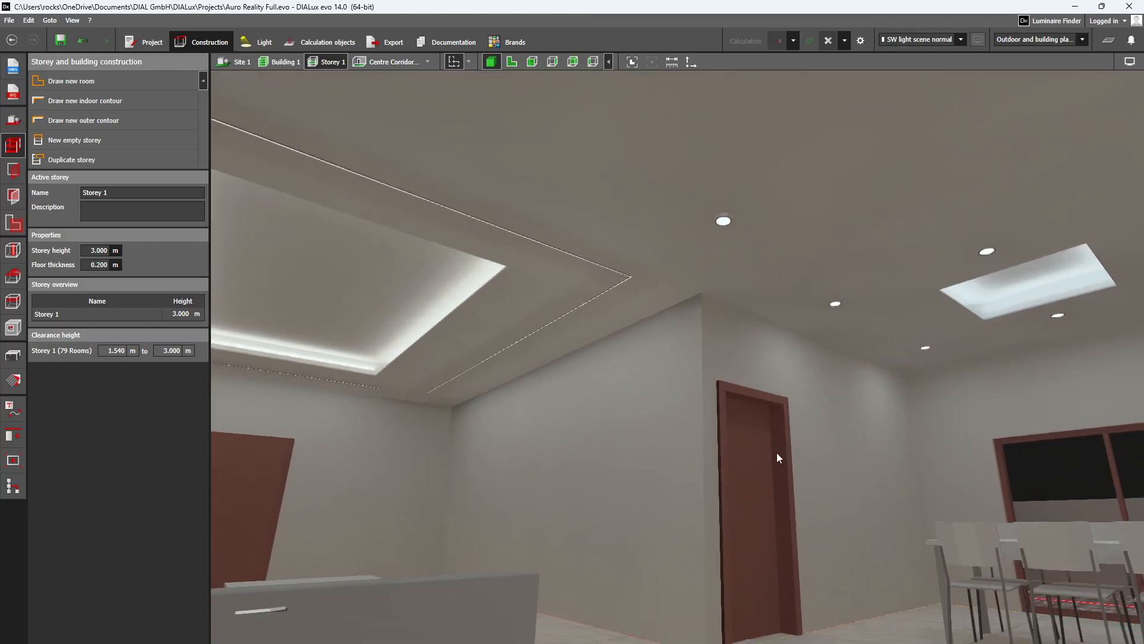
pyautogui.moveTo(774, 305); pyautogui.dragTo(755, 267, button='right')
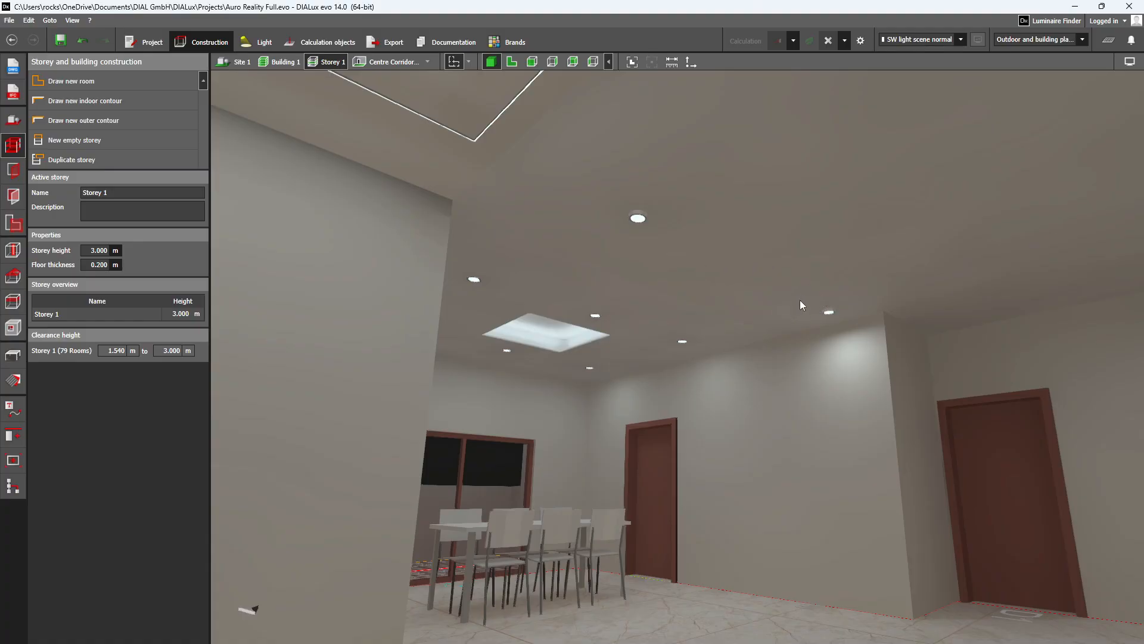
pyautogui.moveTo(542, 364); pyautogui.dragTo(477, 510, button='right')
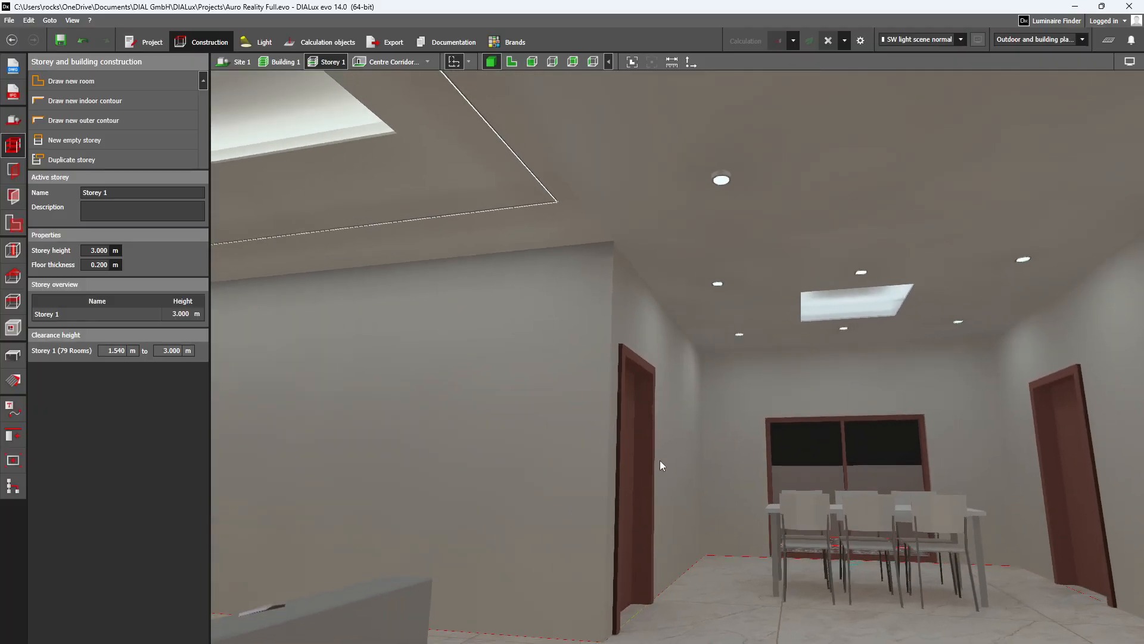
pyautogui.moveTo(681, 456); pyautogui.dragTo(689, 404, button='right')
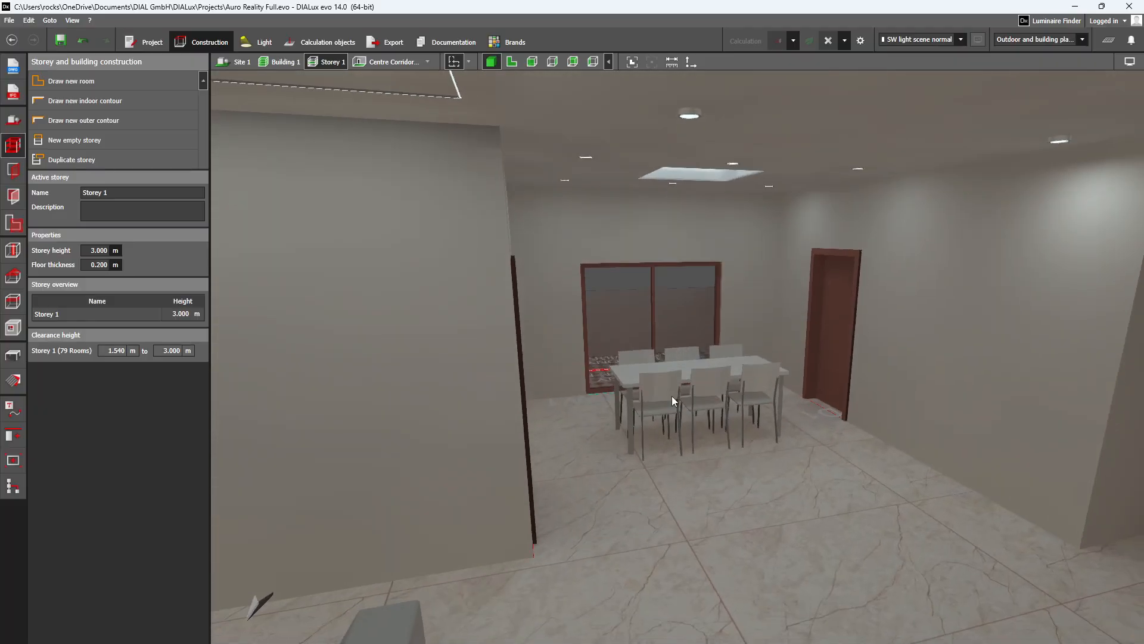
pyautogui.moveTo(518, 345); pyautogui.dragTo(511, 360, button='right')
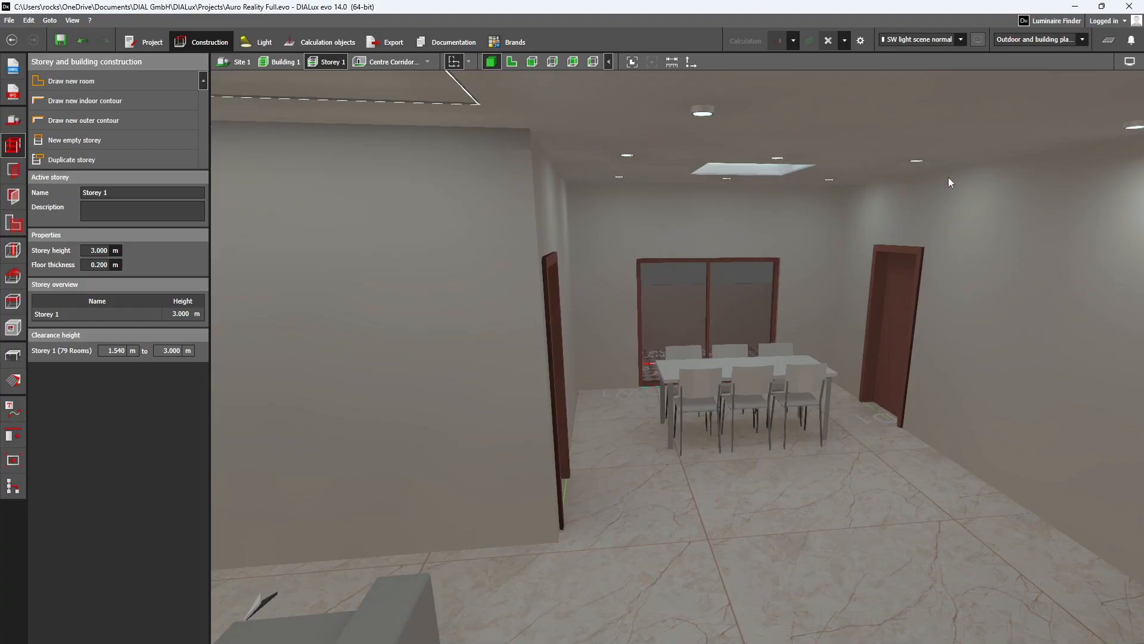
pyautogui.scroll(4, 831, 187)
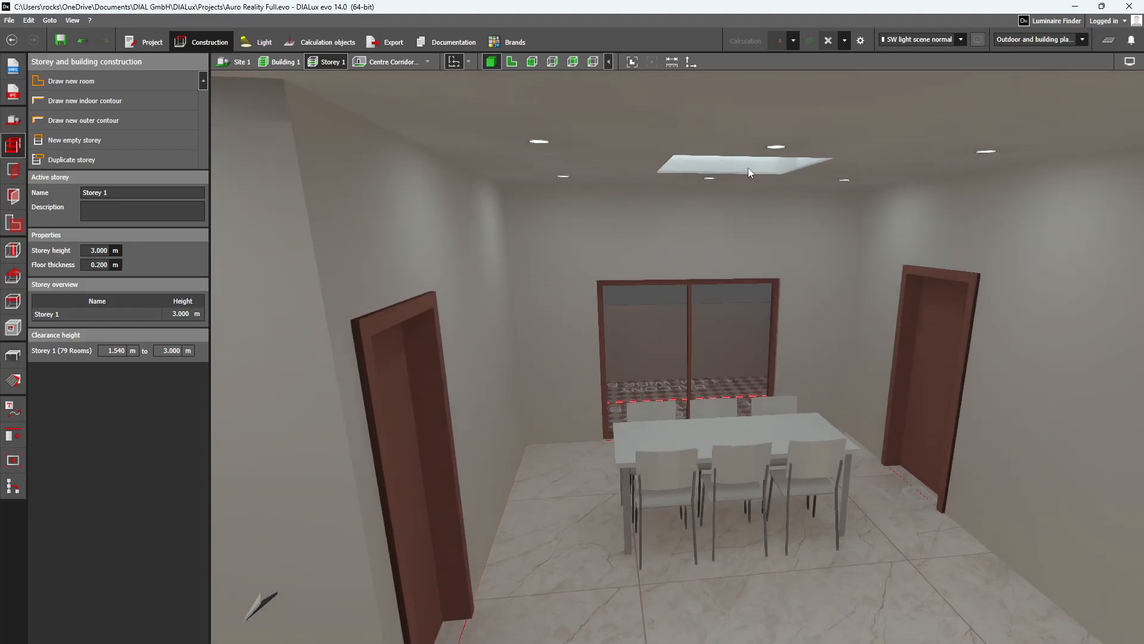
# Examine the dining area's recessed ceiling cove and surrounding downlights in the 3D lighting model.
pyautogui.scroll(6, 748, 167)
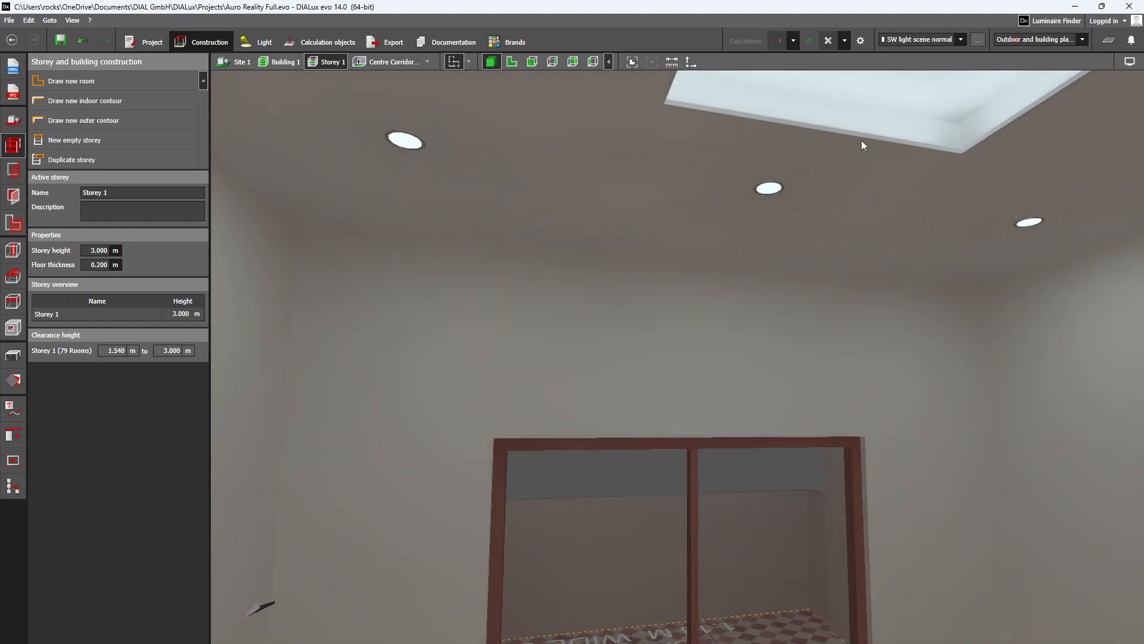
pyautogui.scroll(-2, 862, 145)
pyautogui.moveTo(854, 170); pyautogui.dragTo(739, 371, button='middle')
pyautogui.scroll(-3, 750, 314)
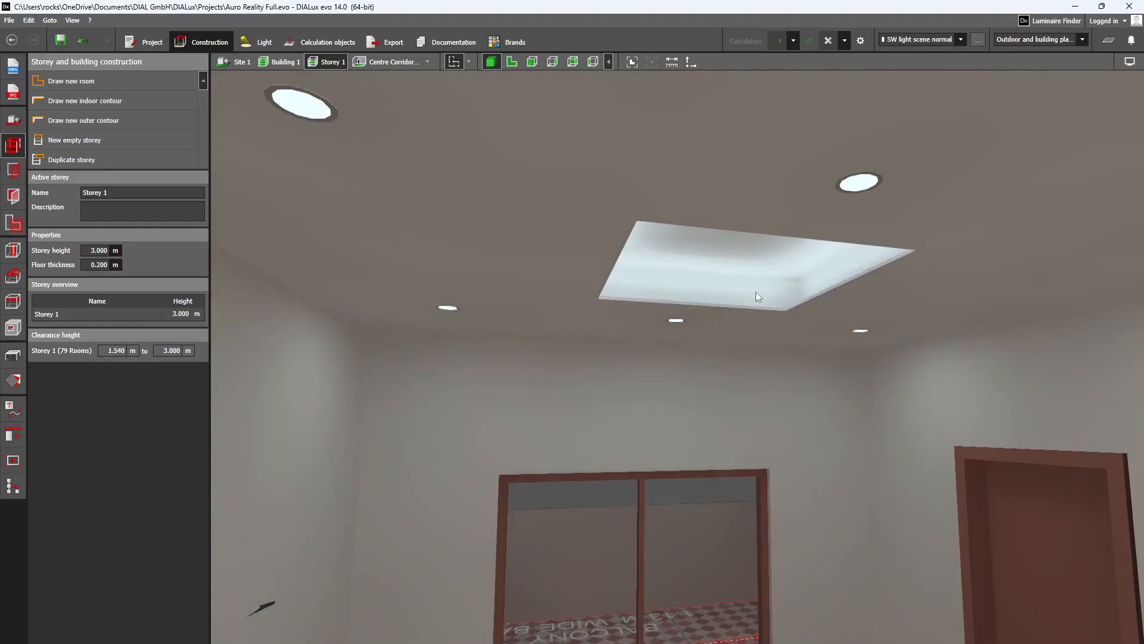
pyautogui.scroll(3, 752, 295)
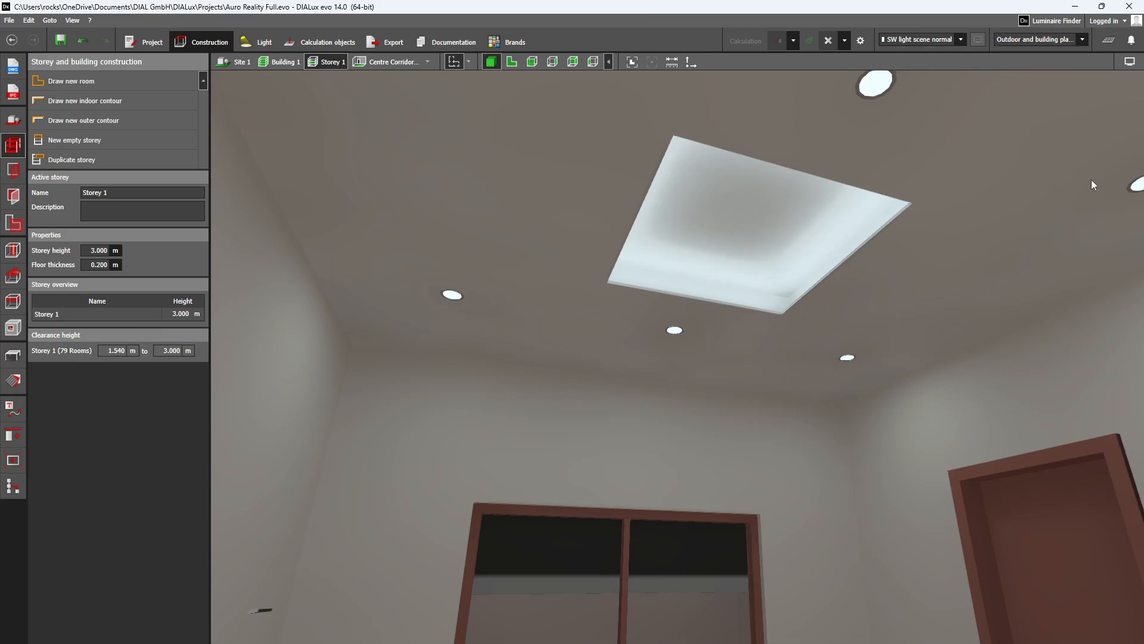
pyautogui.scroll(-2, 999, 220)
pyautogui.moveTo(820, 241); pyautogui.dragTo(712, 423)
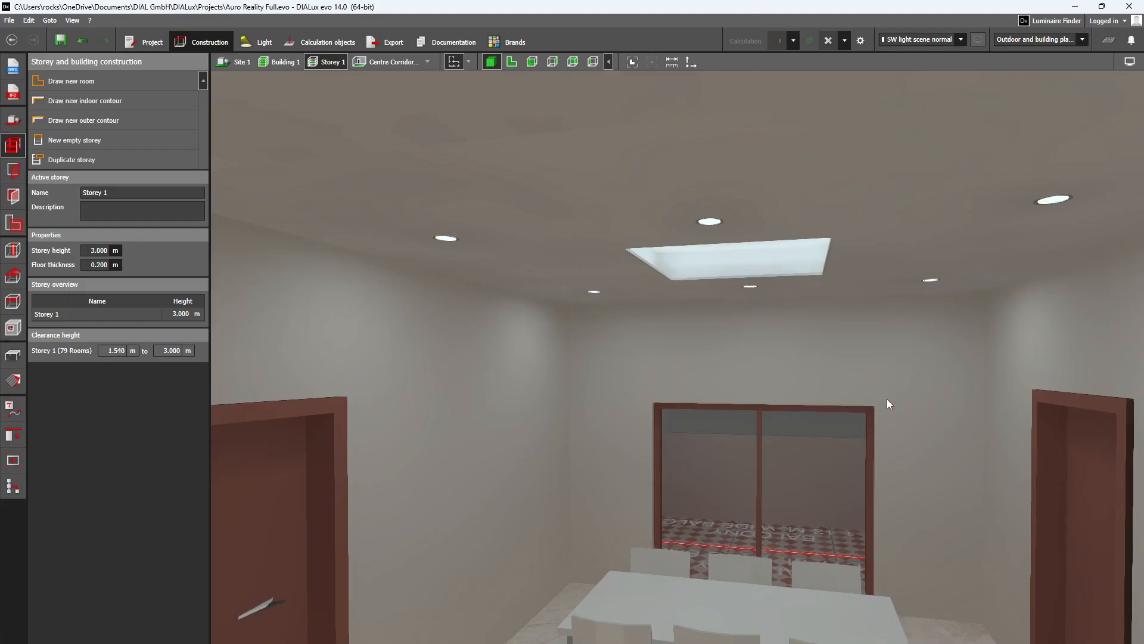
pyautogui.scroll(-4, 885, 398)
pyautogui.moveTo(781, 503); pyautogui.dragTo(745, 602, button='right')
pyautogui.moveTo(493, 469); pyautogui.dragTo(713, 530, button='right')
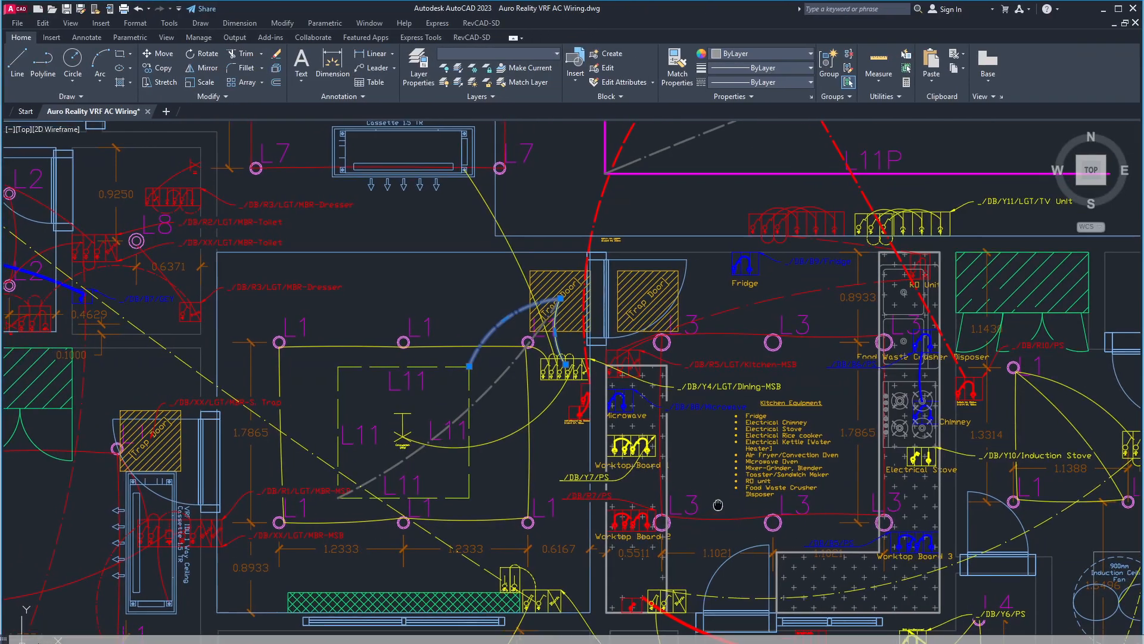
# Switch to the AutoCAD wiring drawing and examine the sockets, switchboard and balcony light circuit beside the dining room's green hatched unit.
pyautogui.scroll(4, 451, 570)
pyautogui.moveTo(519, 473); pyautogui.dragTo(646, 450, button='middle')
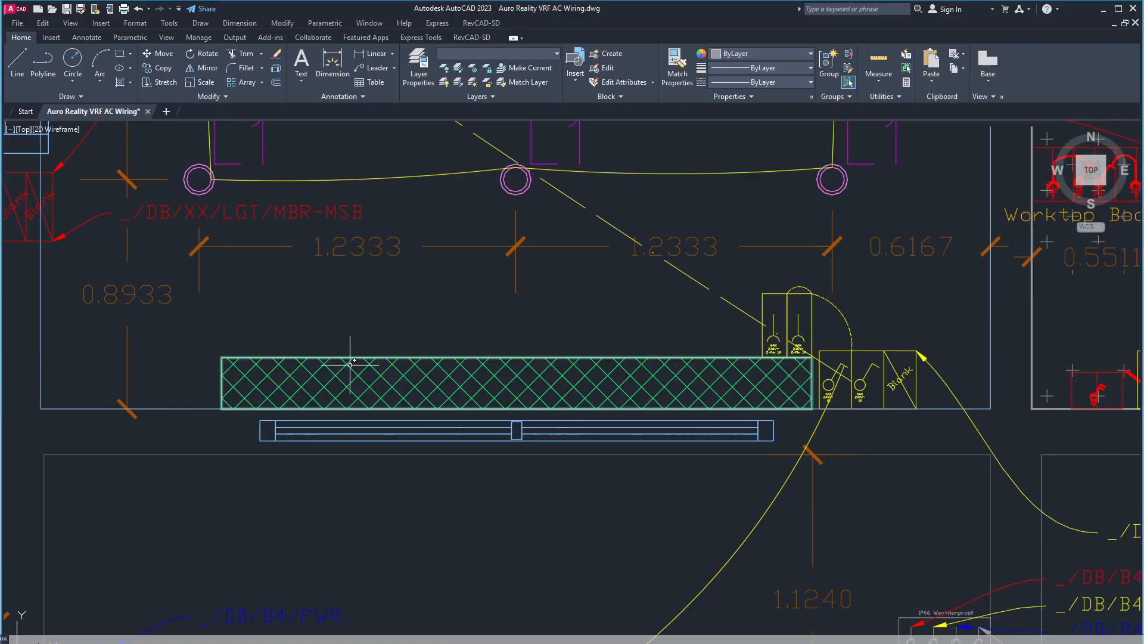
pyautogui.moveTo(770, 272); pyautogui.dragTo(686, 405, button='middle')
pyautogui.scroll(3, 708, 441)
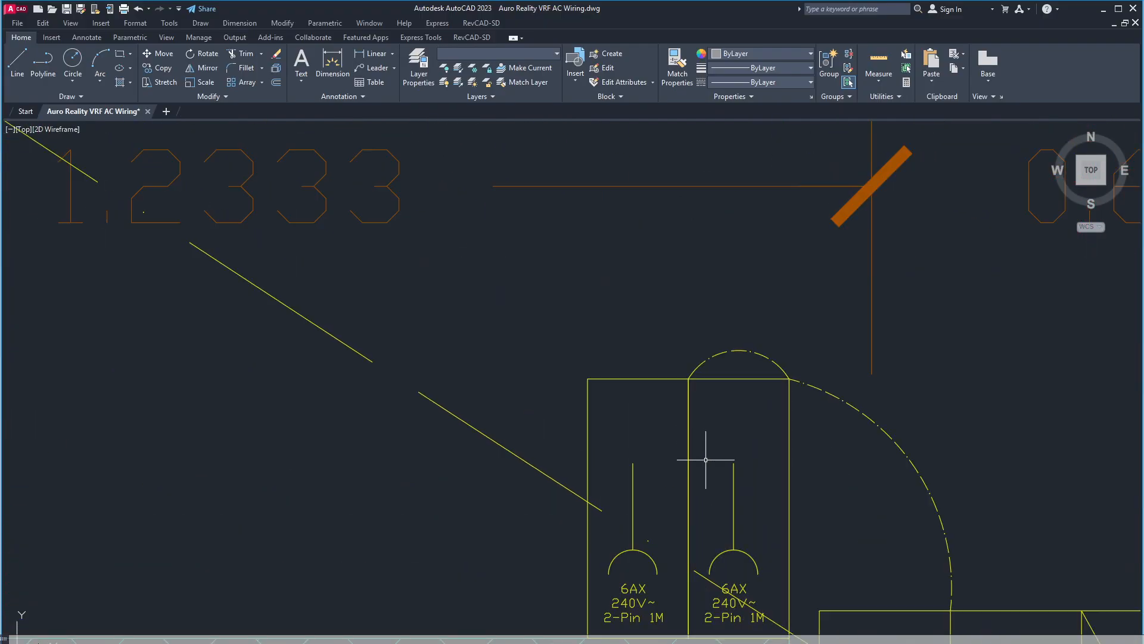
pyautogui.scroll(-2, 736, 461)
pyautogui.scroll(-1, 733, 468)
pyautogui.moveTo(720, 536); pyautogui.dragTo(446, 395, button='middle')
pyautogui.scroll(3, 530, 434)
pyautogui.moveTo(530, 429); pyautogui.dragTo(657, 482, button='middle')
pyautogui.scroll(-4, 741, 337)
pyautogui.moveTo(356, 544); pyautogui.dragTo(391, 475, button='middle')
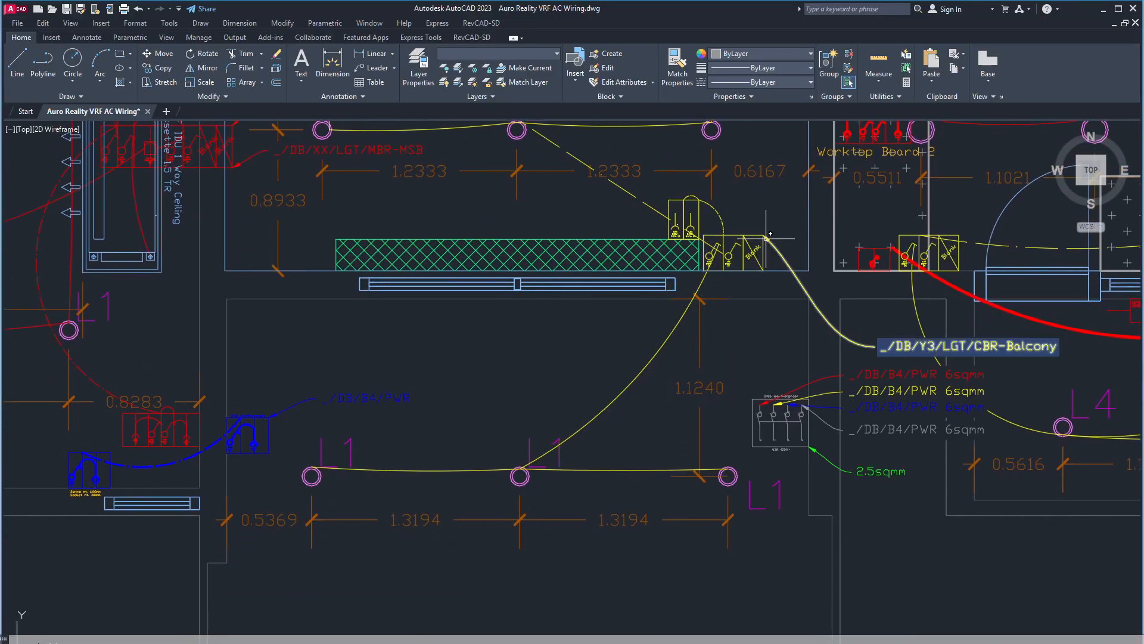
# Examine how the dining room's L1 downlights, L11 cove lights and chandelier are wired to the Dining-MSB switchboard.
pyautogui.scroll(-3, 565, 412)
pyautogui.moveTo(549, 406); pyautogui.dragTo(597, 615, button='middle')
pyautogui.scroll(2, 551, 459)
pyautogui.scroll(2, 548, 474)
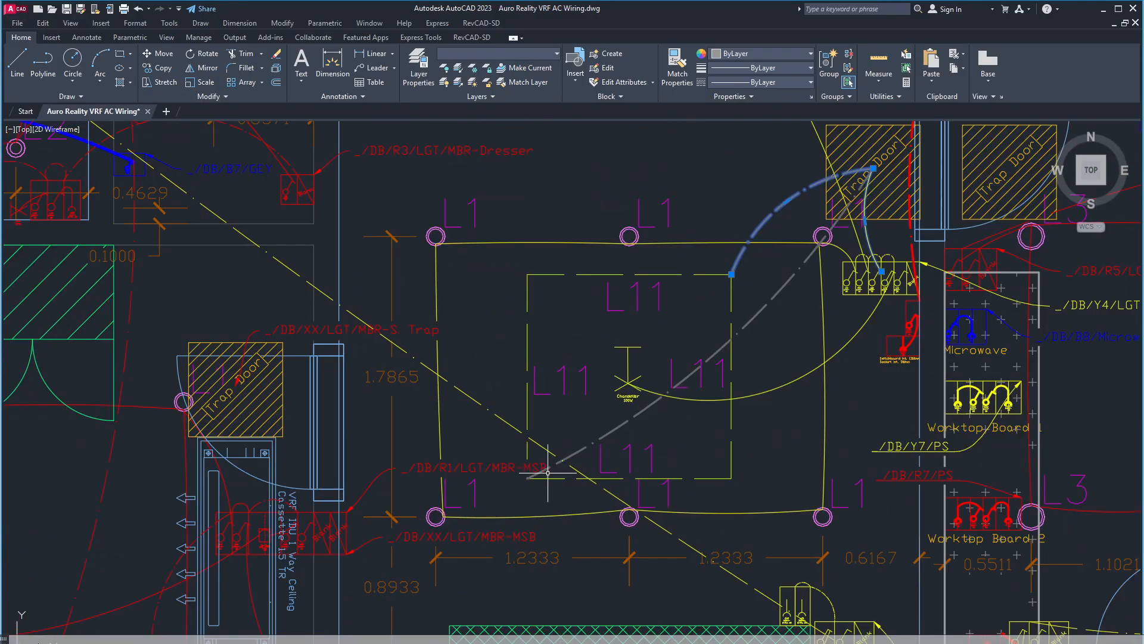
pyautogui.moveTo(629, 352); pyautogui.dragTo(539, 392, button='middle')
pyautogui.scroll(2, 681, 383)
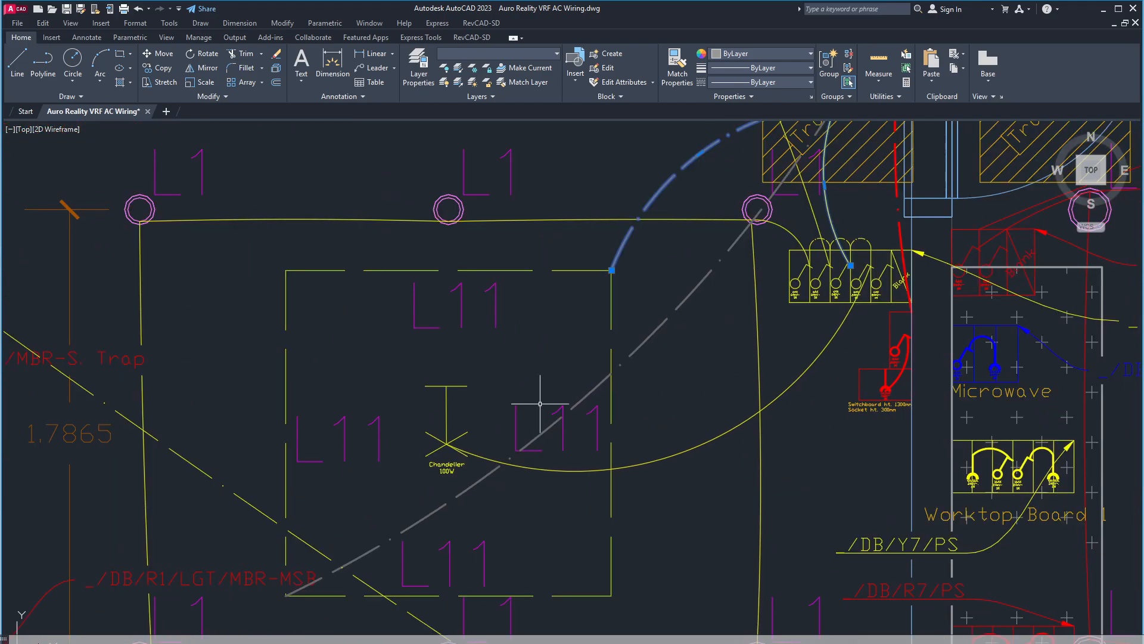
pyautogui.scroll(4, 935, 304)
pyautogui.scroll(2, 748, 276)
pyautogui.scroll(-5, 663, 300)
pyautogui.moveTo(648, 274); pyautogui.dragTo(645, 351, button='middle')
pyautogui.scroll(4, 645, 349)
pyautogui.moveTo(578, 282); pyautogui.dragTo(573, 361, button='middle')
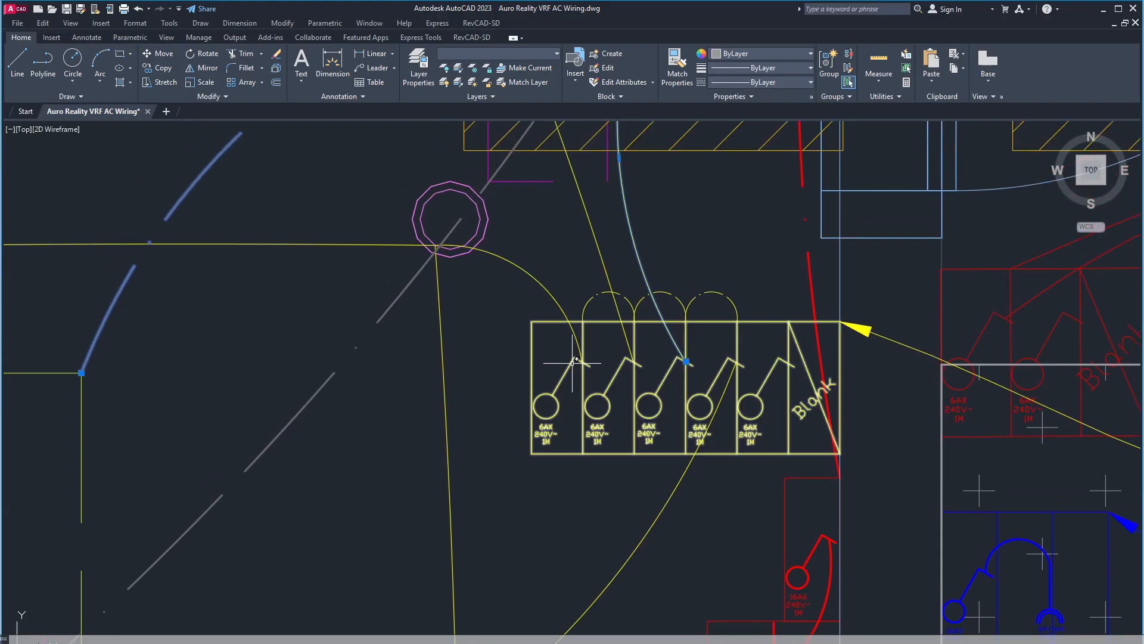
pyautogui.scroll(-4, 663, 357)
pyautogui.moveTo(439, 535); pyautogui.dragTo(459, 484, button='middle')
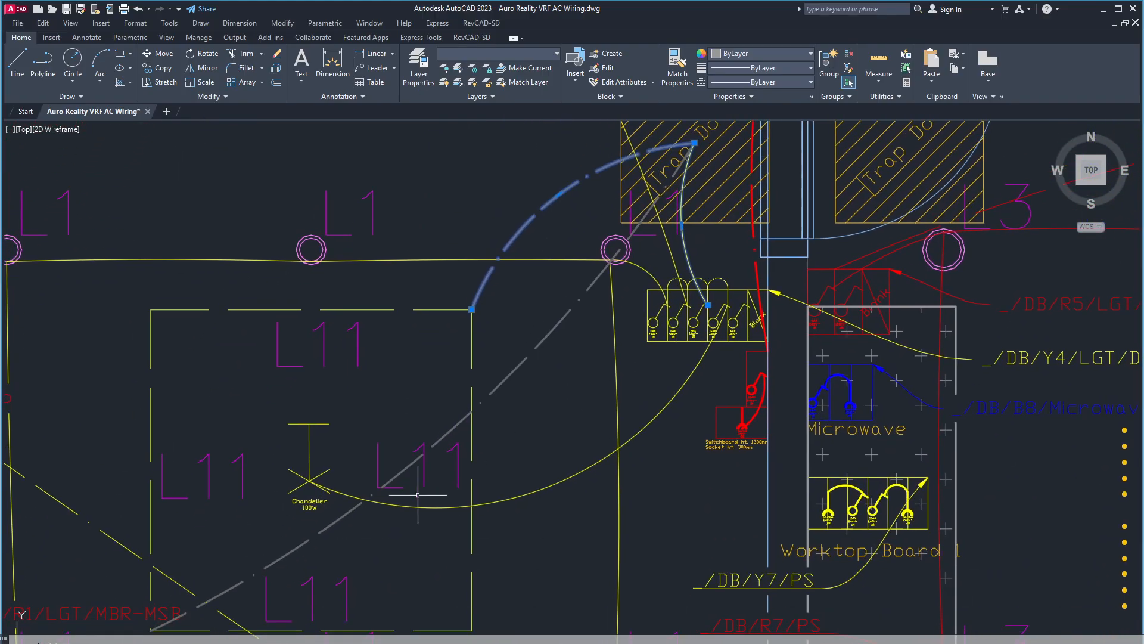
pyautogui.scroll(-3, 453, 382)
pyautogui.scroll(-1, 418, 375)
pyautogui.scroll(-3, 418, 376)
pyautogui.scroll(6, 460, 439)
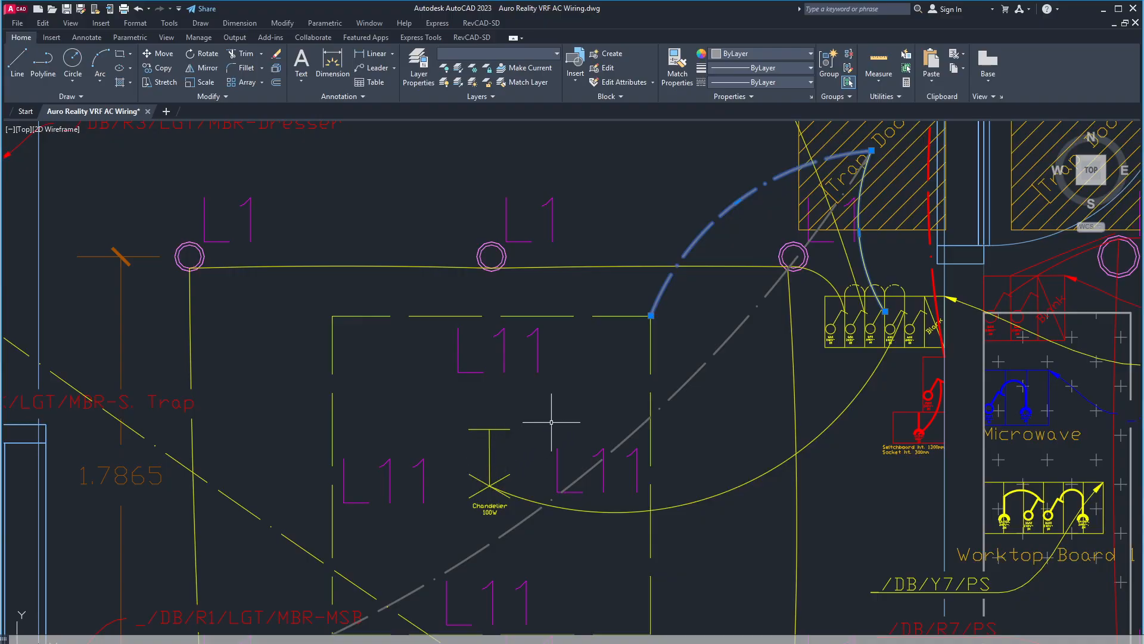
pyautogui.scroll(-6, 422, 419)
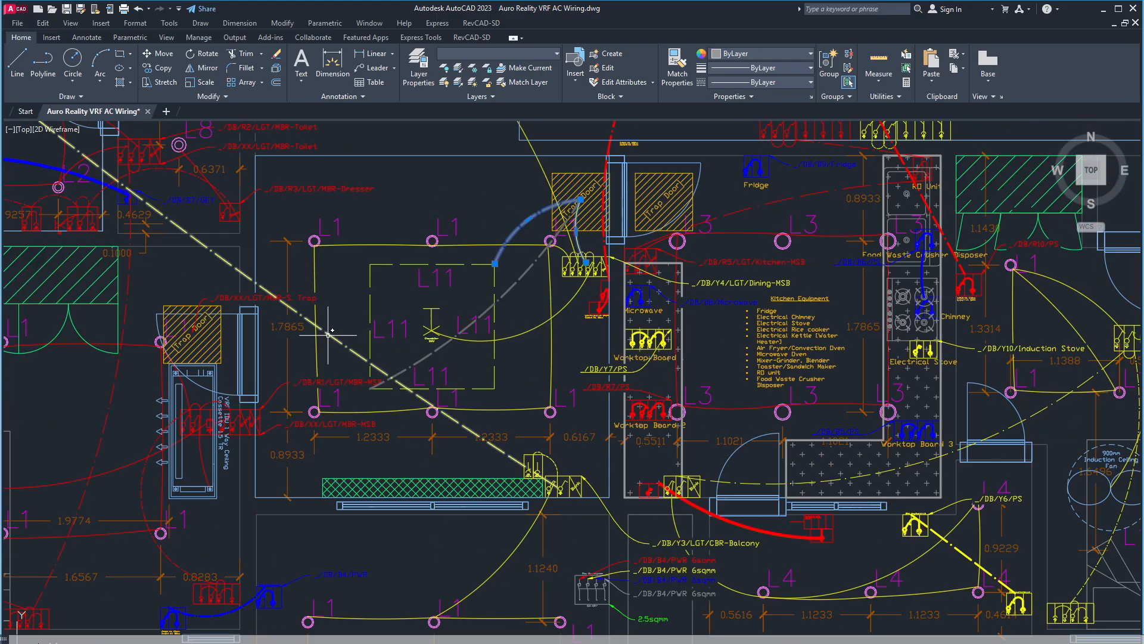
# Examine the 1.5 TR and 2 TR VRF ceiling cassettes and the L7 light wiring in the area north of the dining room.
pyautogui.scroll(2, 240, 434)
pyautogui.scroll(5, 509, 392)
pyautogui.moveTo(543, 319); pyautogui.dragTo(595, 443, button='middle')
pyautogui.scroll(-5, 596, 442)
pyautogui.scroll(6, 606, 374)
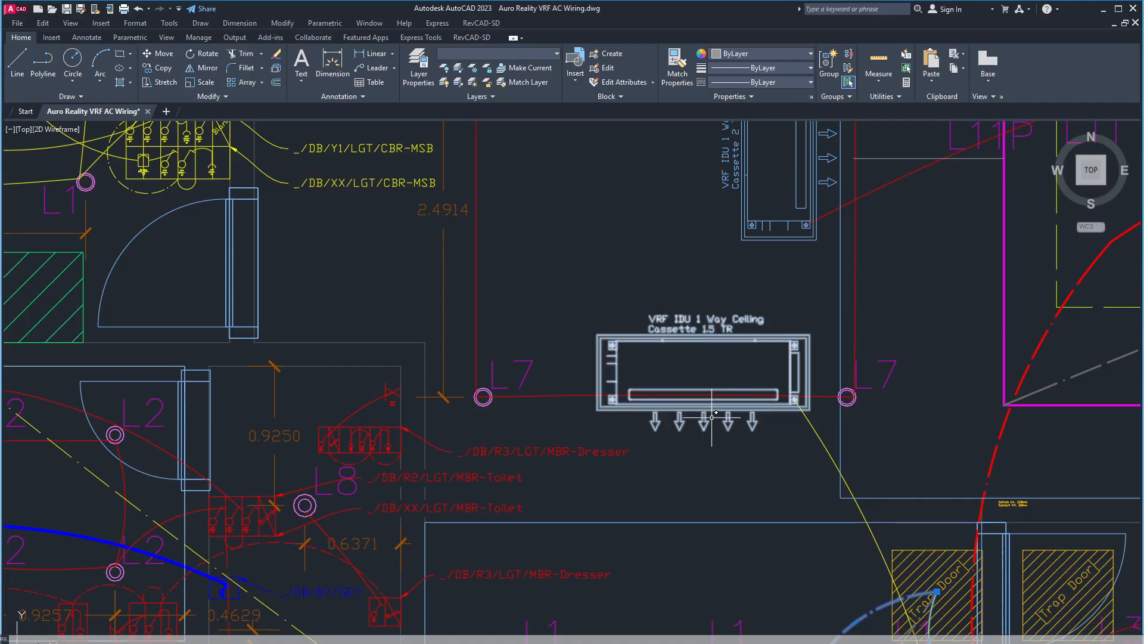
pyautogui.scroll(-5, 712, 407)
pyautogui.scroll(6, 733, 433)
pyautogui.moveTo(689, 457); pyautogui.dragTo(690, 345, button='middle')
pyautogui.scroll(-6, 551, 468)
pyautogui.moveTo(632, 452); pyautogui.dragTo(596, 435, button='middle')
pyautogui.scroll(5, 596, 433)
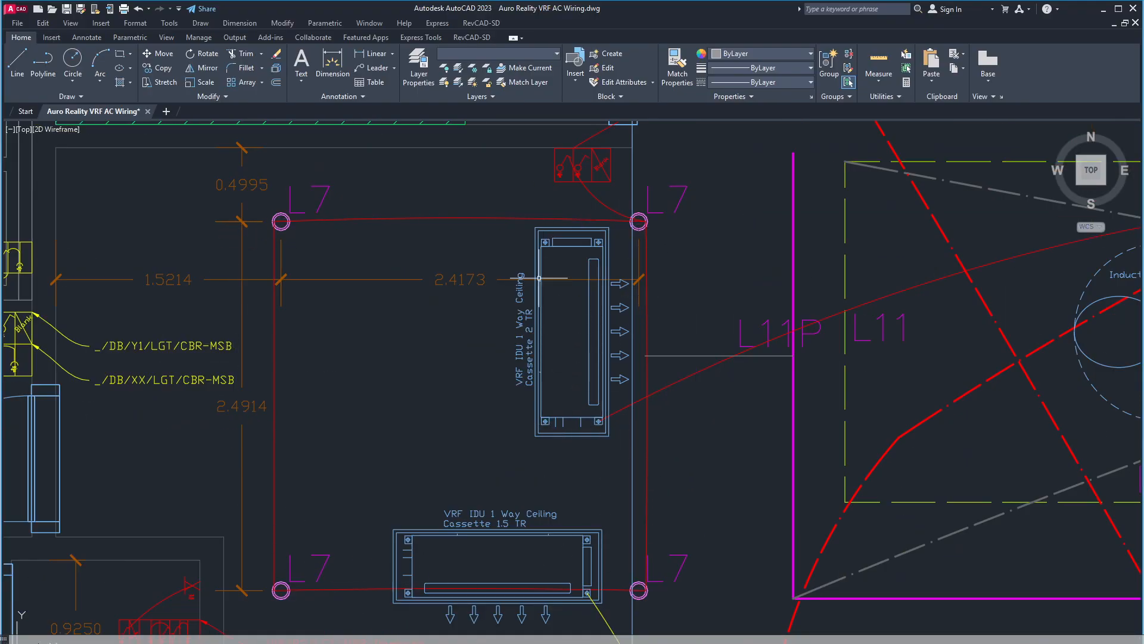
# Examine the red and yellow TV unit boards, comparing their 6AX switches, 2-module sockets and linking wires.
pyautogui.scroll(-4, 721, 310)
pyautogui.moveTo(727, 375); pyautogui.dragTo(411, 442, button='middle')
pyautogui.moveTo(625, 464); pyautogui.dragTo(573, 459, button='middle')
pyautogui.scroll(8, 572, 513)
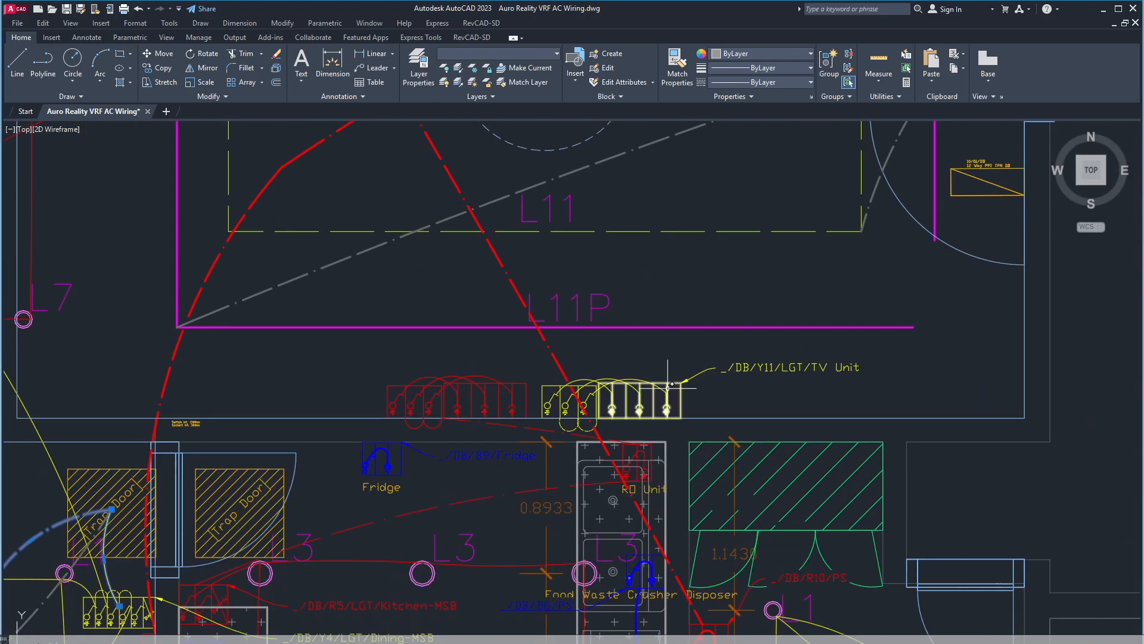
pyautogui.scroll(2, 609, 398)
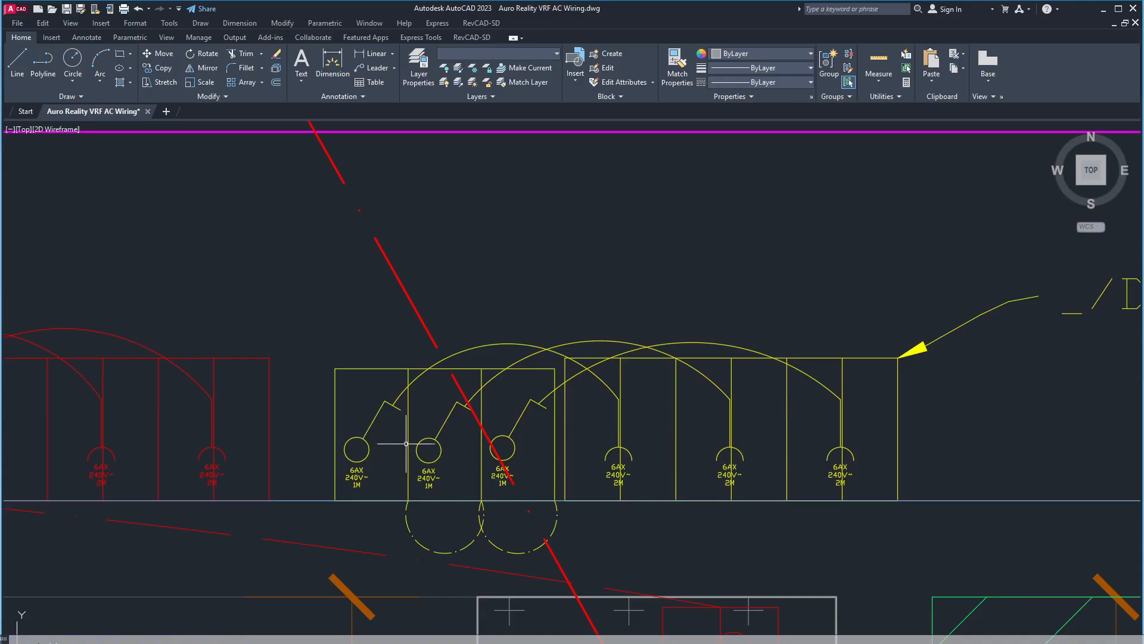
pyautogui.moveTo(439, 474); pyautogui.dragTo(928, 468, button='middle')
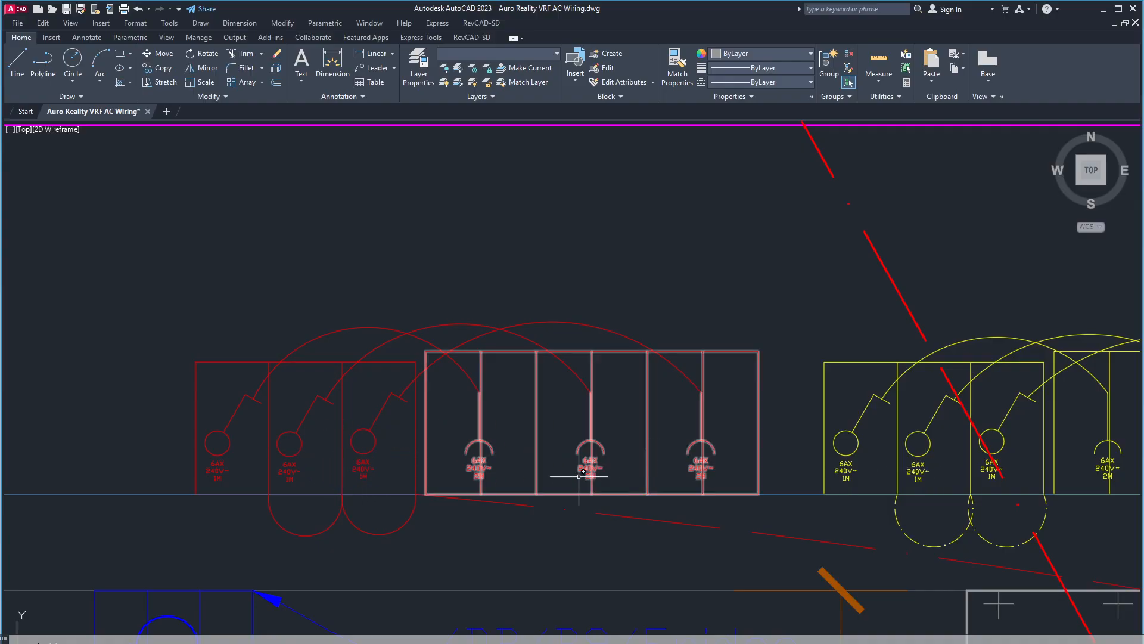
pyautogui.scroll(4, 493, 467)
pyautogui.moveTo(473, 455); pyautogui.dragTo(429, 418, button='middle')
pyautogui.scroll(4, 436, 449)
pyautogui.scroll(-4, 414, 503)
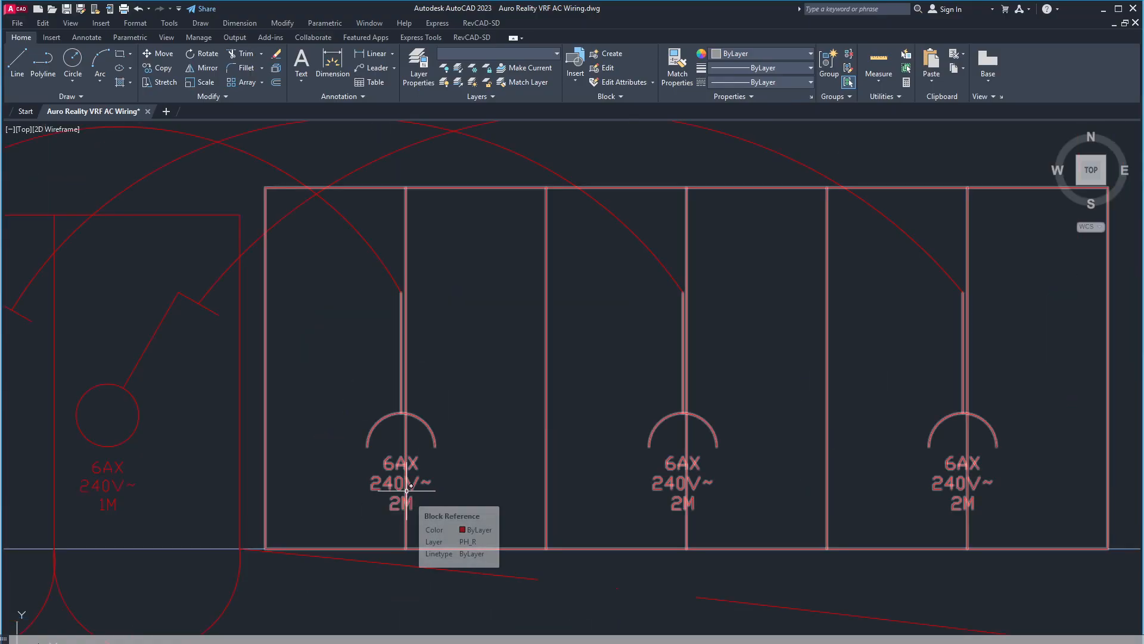
pyautogui.scroll(-2, 960, 453)
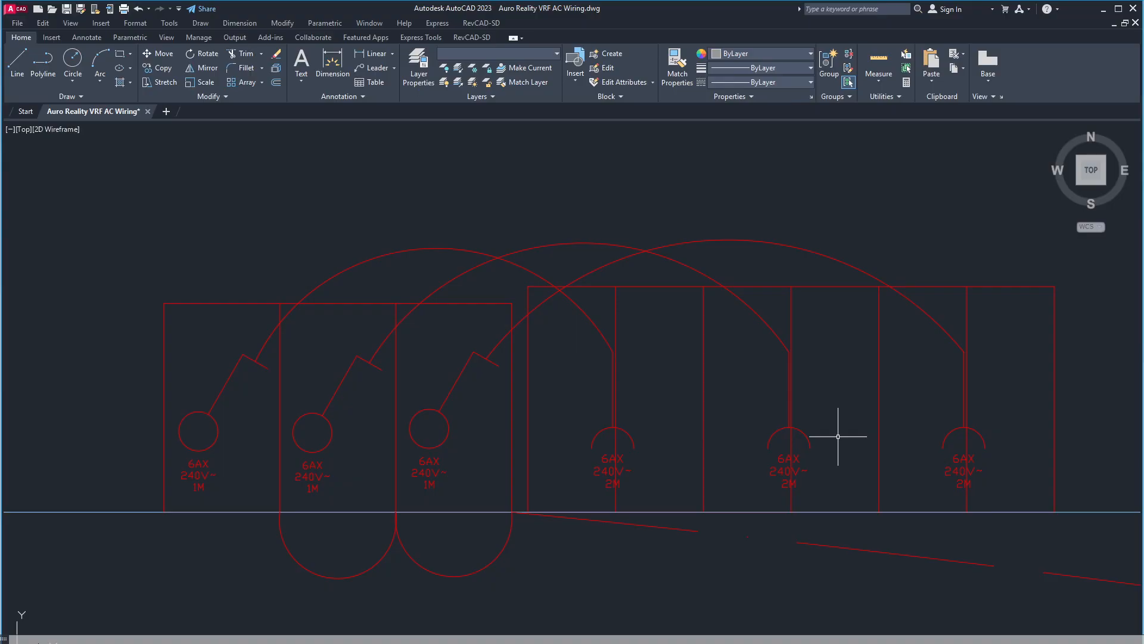
pyautogui.scroll(-4, 832, 468)
pyautogui.scroll(6, 544, 453)
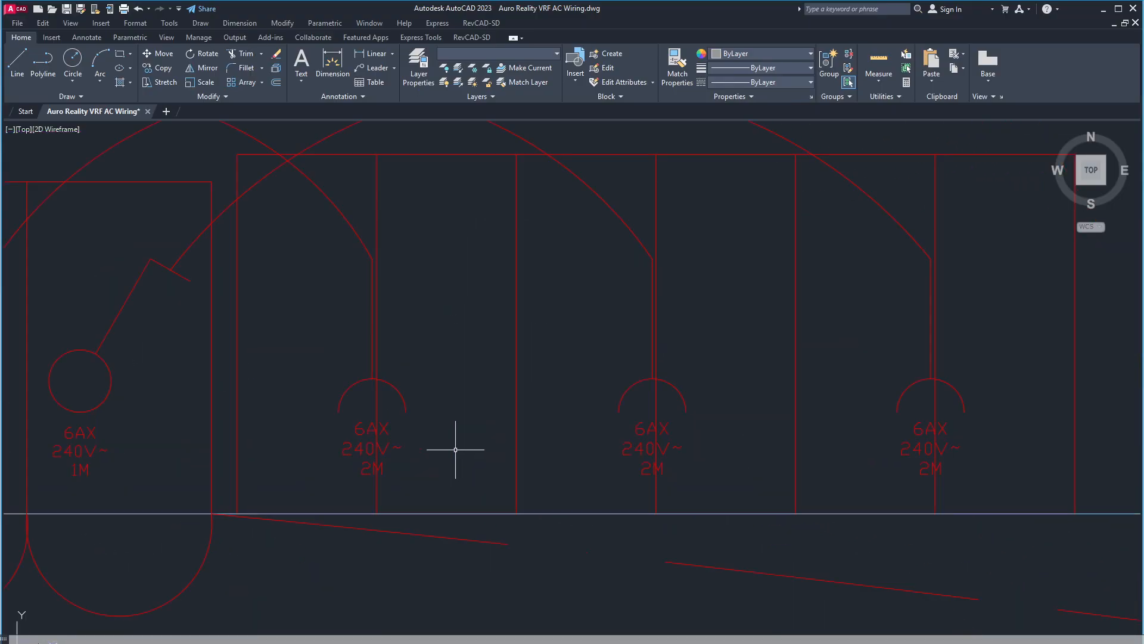
pyautogui.scroll(-2, 673, 418)
pyautogui.moveTo(769, 429); pyautogui.dragTo(587, 437, button='middle')
pyautogui.scroll(-4, 892, 417)
pyautogui.moveTo(888, 421); pyautogui.dragTo(614, 429, button='middle')
pyautogui.scroll(4, 824, 432)
pyautogui.moveTo(974, 405); pyautogui.dragTo(631, 404, button='middle')
pyautogui.scroll(-4, 760, 415)
# Examine the living room wiring, the 1 TR VRF ceiling cassette and the 12 Way PPI TPN distribution board by the entrance.
pyautogui.moveTo(692, 422)
pyautogui.mouseDown(button='middle')
pyautogui.moveTo(760, 523)
pyautogui.moveTo(750, 500)
pyautogui.moveTo(728, 579)
pyautogui.mouseUp(button='middle')
pyautogui.scroll(-4, 749, 497)
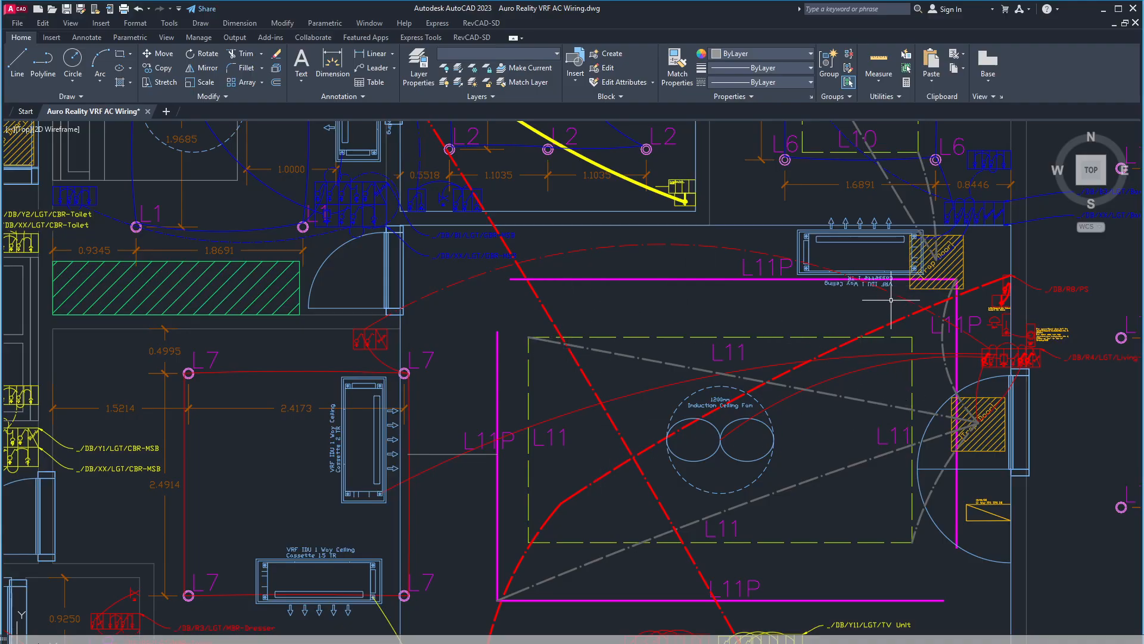
pyautogui.scroll(6, 876, 294)
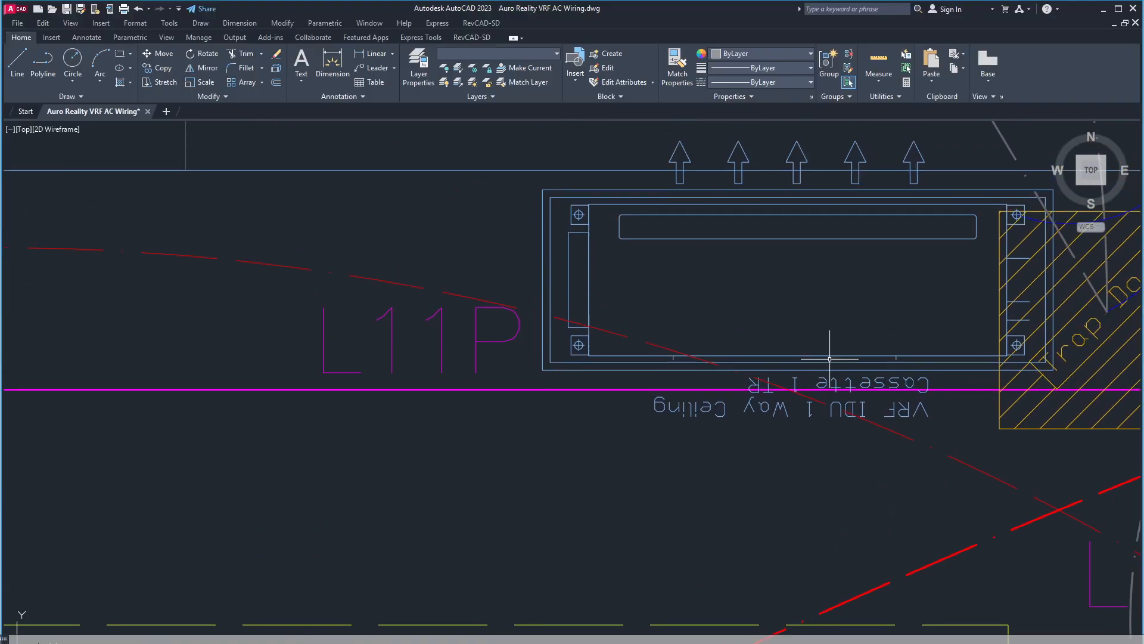
pyautogui.scroll(-6, 810, 319)
pyautogui.moveTo(850, 371); pyautogui.dragTo(643, 303, button='middle')
pyautogui.scroll(4, 703, 431)
pyautogui.moveTo(712, 432); pyautogui.dragTo(632, 434, button='middle')
pyautogui.scroll(-8, 481, 438)
pyautogui.moveTo(481, 438); pyautogui.dragTo(580, 410, button='middle')
pyautogui.scroll(4, 578, 411)
pyautogui.scroll(4, 605, 407)
pyautogui.moveTo(766, 383); pyautogui.dragTo(579, 475, button='middle')
pyautogui.scroll(-8, 632, 476)
pyautogui.moveTo(632, 502); pyautogui.dragTo(627, 388, button='middle')
pyautogui.scroll(12, 627, 388)
pyautogui.scroll(-2, 769, 369)
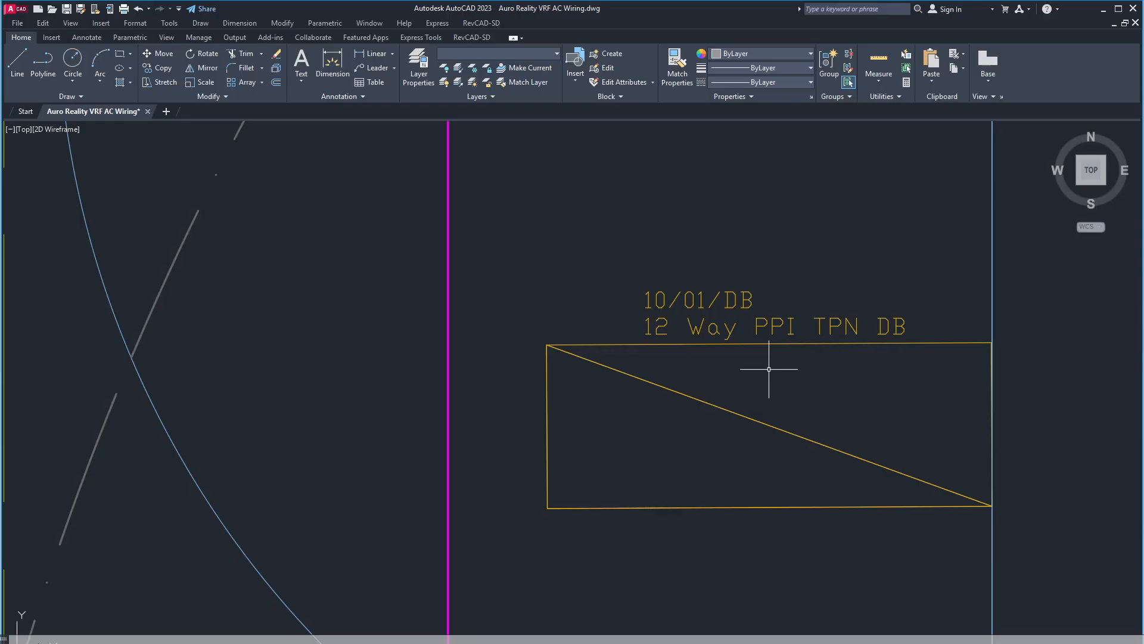
pyautogui.scroll(-15, 769, 369)
pyautogui.moveTo(756, 441)
pyautogui.mouseDown(button='middle')
pyautogui.moveTo(736, 409)
pyautogui.moveTo(687, 192)
pyautogui.mouseUp(button='middle')
pyautogui.scroll(6, 732, 487)
pyautogui.moveTo(700, 317); pyautogui.dragTo(787, 567, button='middle')
pyautogui.moveTo(835, 292)
pyautogui.mouseDown(button='middle')
pyautogui.moveTo(688, 431)
pyautogui.moveTo(692, 416)
pyautogui.mouseUp(button='middle')
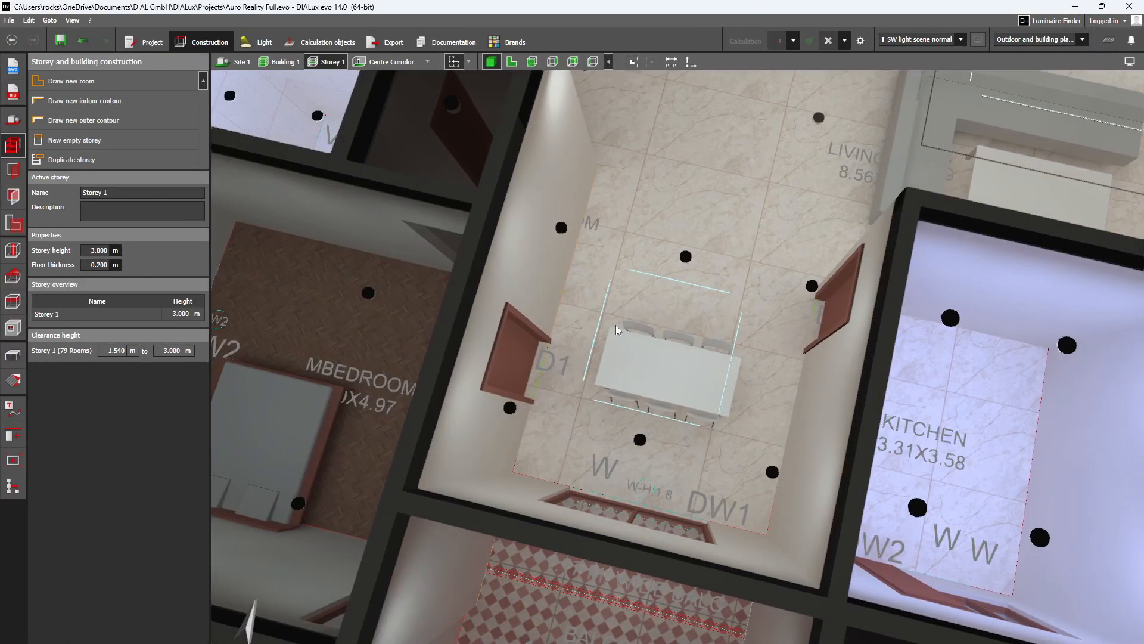
# Switch to the DIALux model and examine the living room's linear lights and lit ceiling cove from inside the room.
pyautogui.scroll(-6, 617, 325)
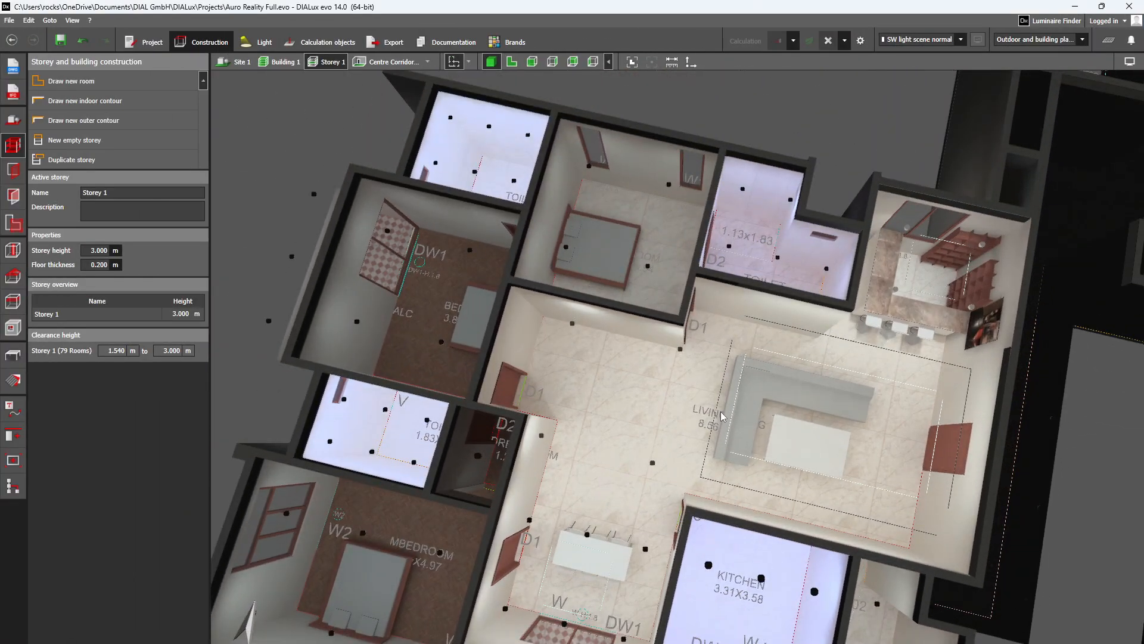
pyautogui.moveTo(721, 415); pyautogui.dragTo(253, 294, button='right')
pyautogui.moveTo(554, 455); pyautogui.dragTo(628, 492, button='middle')
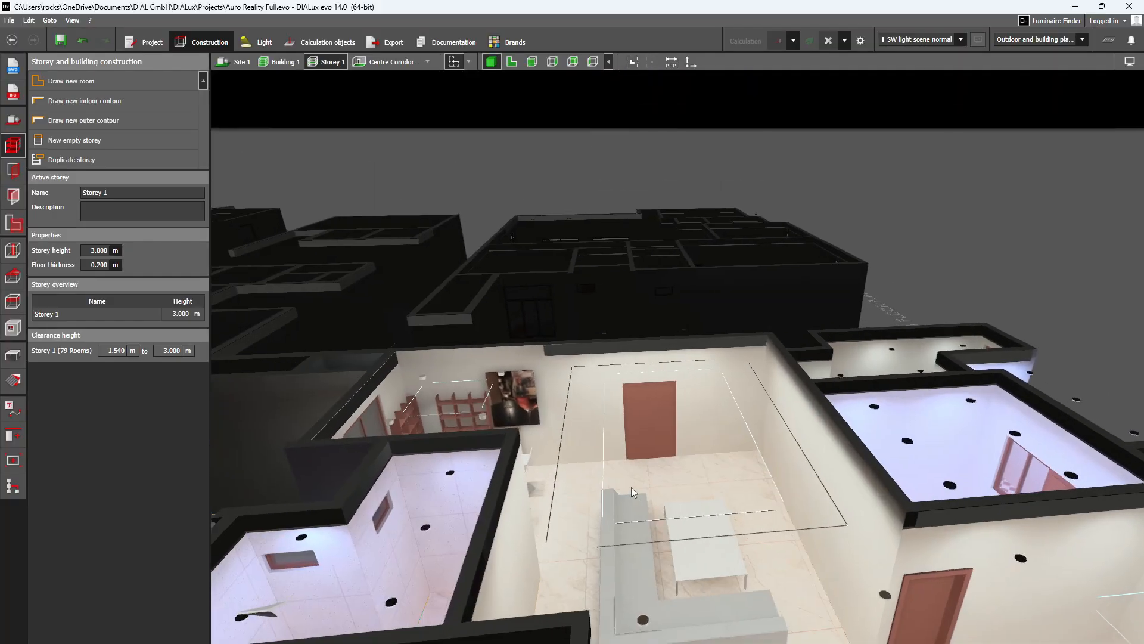
pyautogui.scroll(3, 641, 430)
pyautogui.scroll(5, 642, 431)
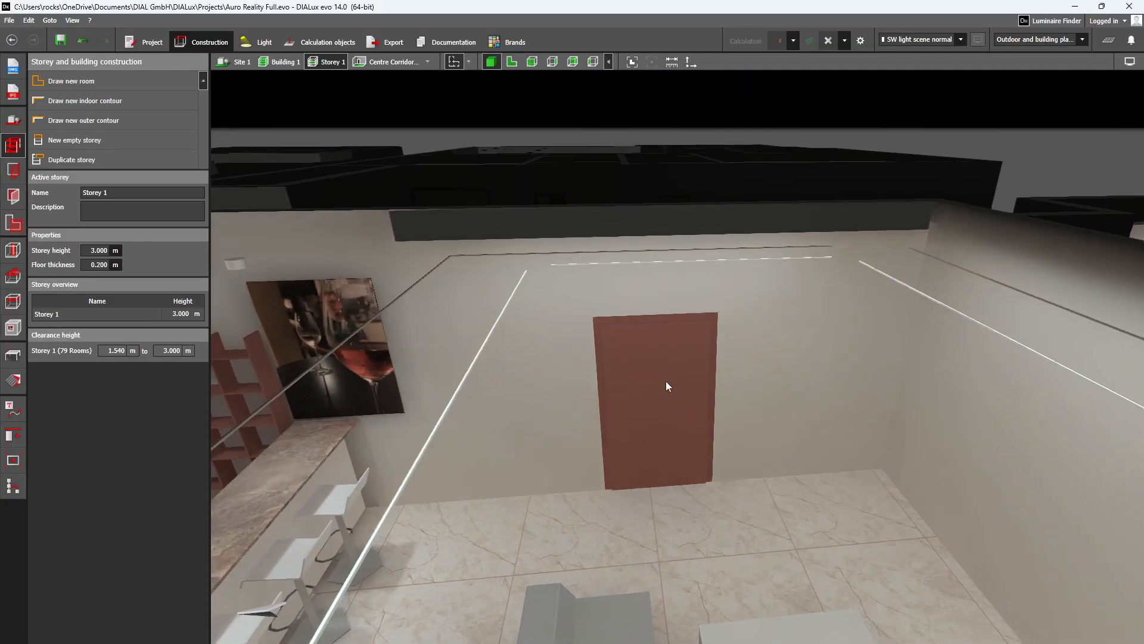
pyautogui.scroll(3, 836, 380)
pyautogui.scroll(3, 643, 389)
pyautogui.moveTo(643, 388); pyautogui.dragTo(525, 337, button='right')
pyautogui.moveTo(583, 442); pyautogui.dragTo(934, 518, button='right')
pyautogui.moveTo(767, 481); pyautogui.dragTo(717, 496, button='right')
pyautogui.scroll(1, 835, 514)
pyautogui.moveTo(847, 449); pyautogui.dragTo(806, 401, button='right')
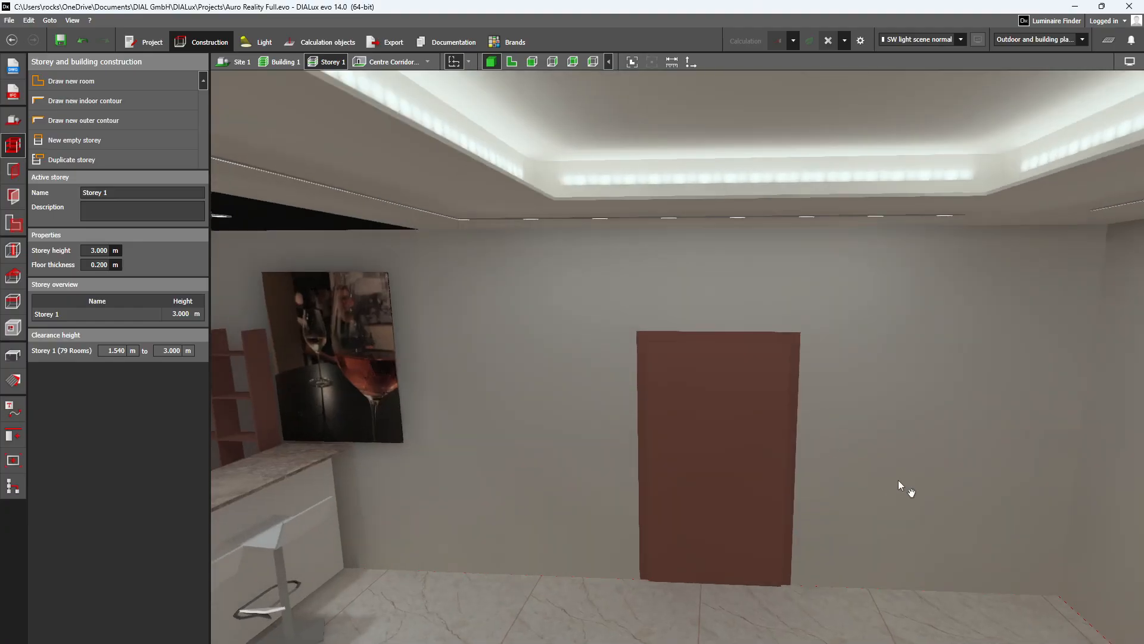
# Inspect the wall around the living room's entrance door and the adjoining bar counter with the wine picture.
pyautogui.moveTo(901, 484); pyautogui.dragTo(822, 406, button='middle')
pyautogui.scroll(1, 821, 404)
pyautogui.scroll(1, 767, 352)
pyautogui.moveTo(767, 352); pyautogui.dragTo(709, 305, button='middle')
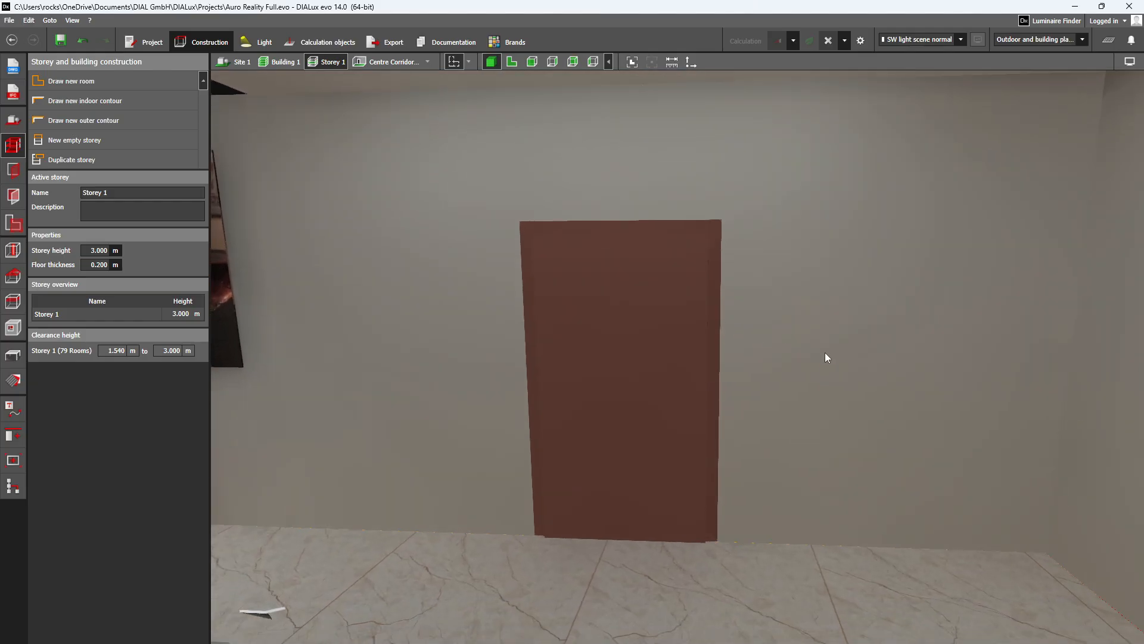
pyautogui.moveTo(799, 368); pyautogui.dragTo(752, 392, button='right')
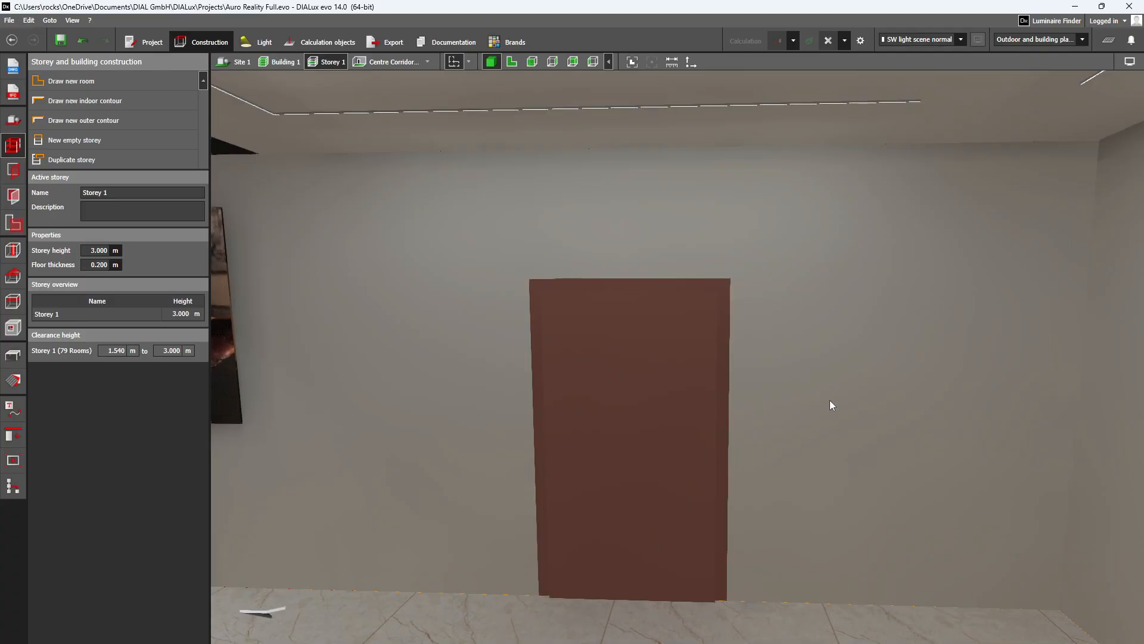
pyautogui.scroll(-3, 804, 372)
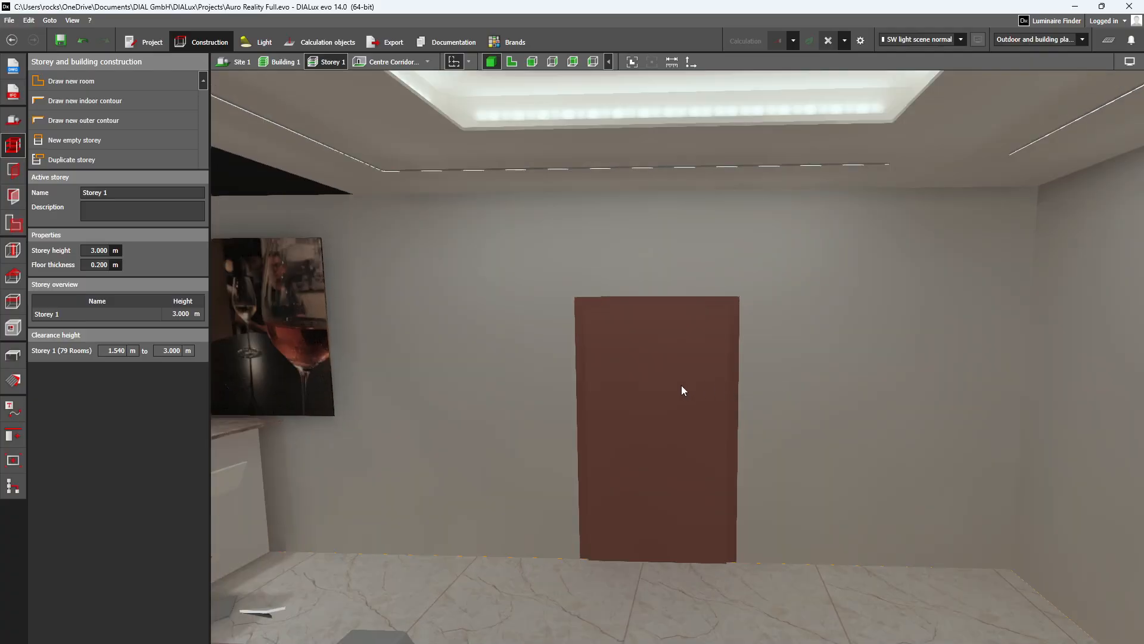
pyautogui.moveTo(682, 385); pyautogui.dragTo(632, 381, button='right')
pyautogui.moveTo(632, 380); pyautogui.dragTo(706, 409, button='middle')
pyautogui.scroll(3, 705, 408)
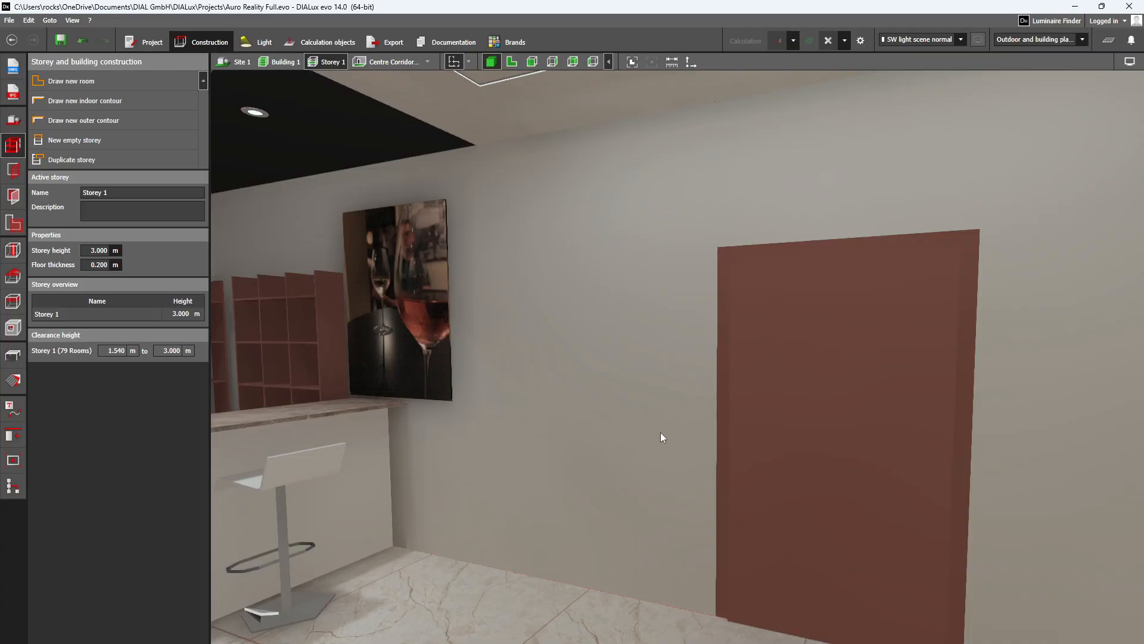
pyautogui.moveTo(644, 440); pyautogui.dragTo(732, 461, button='middle')
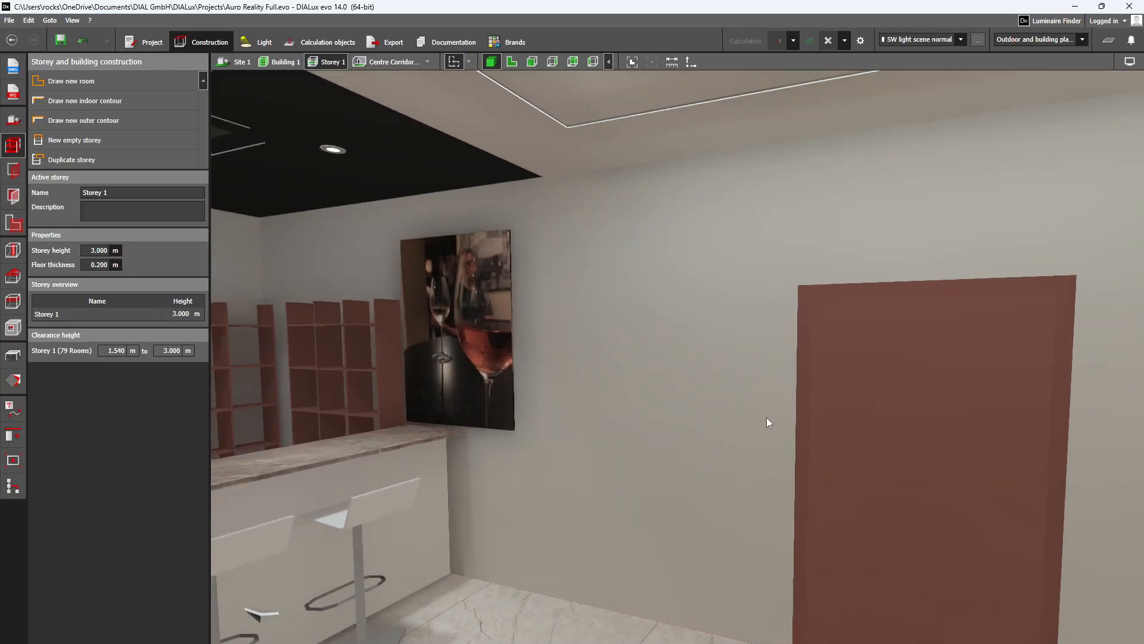
# Examine the bar counter, its stools and the shelves behind it in the 3D model.
pyautogui.moveTo(717, 455); pyautogui.dragTo(782, 451, button='right')
pyautogui.scroll(5, 767, 444)
pyautogui.scroll(-3, 782, 451)
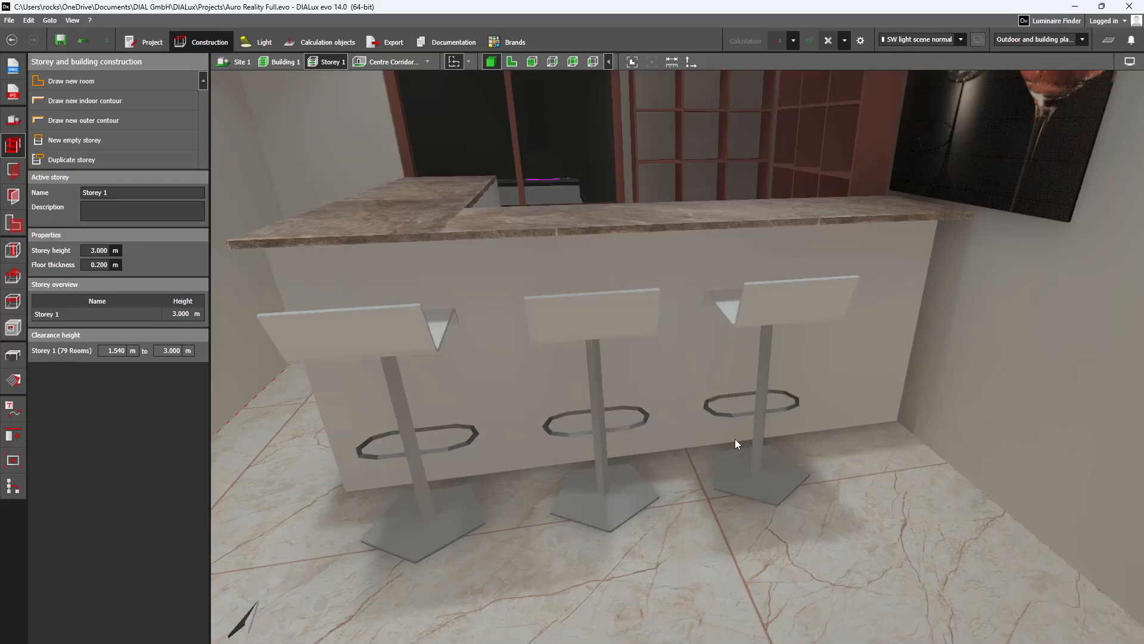
pyautogui.scroll(-5, 734, 441)
pyautogui.moveTo(724, 448); pyautogui.dragTo(808, 634, button='middle')
pyautogui.scroll(4, 782, 525)
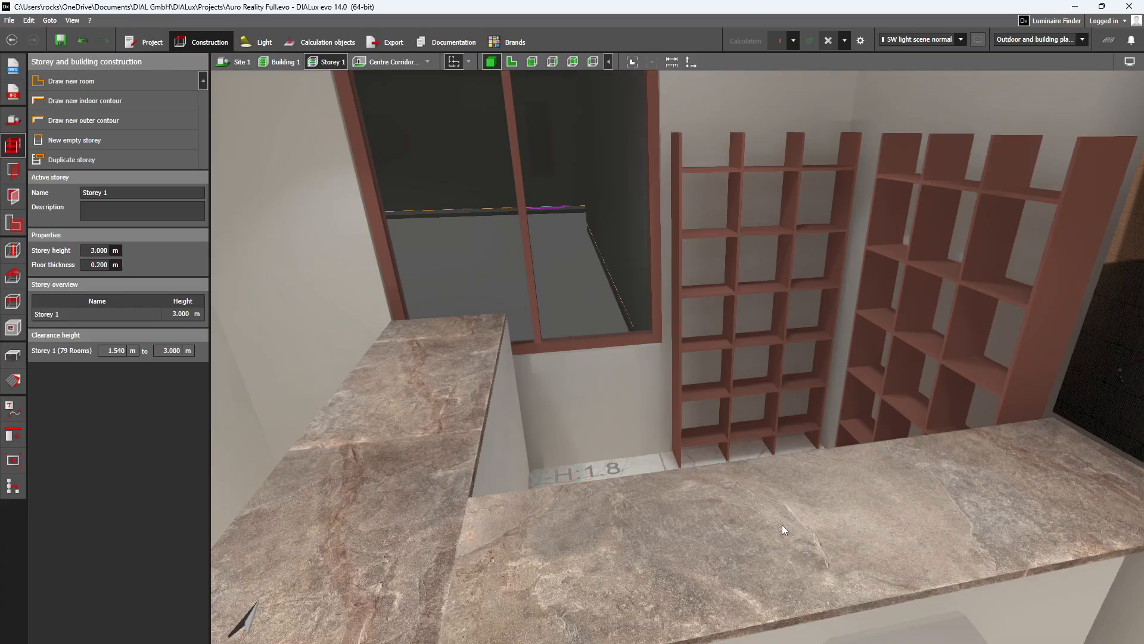
pyautogui.moveTo(778, 526); pyautogui.dragTo(788, 446, button='right')
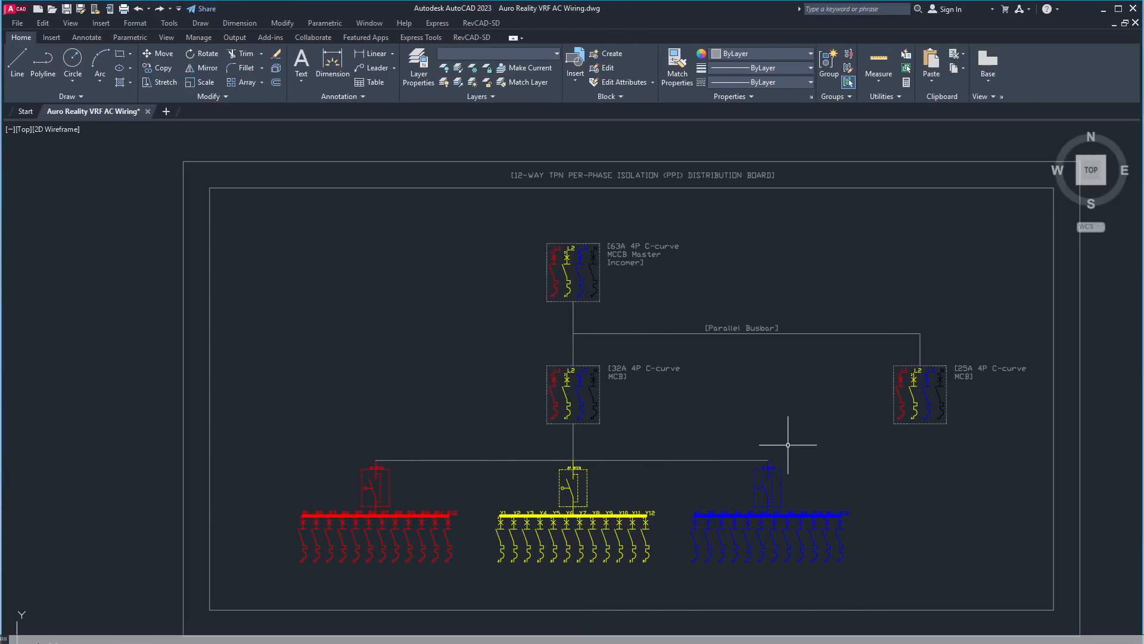
# Switch to the AutoCAD wiring drawing and examine the bar area's L6 downlights, L10 strip lights and switchboards.
pyautogui.scroll(-8, 735, 372)
pyautogui.moveTo(635, 372); pyautogui.dragTo(616, 493, button='middle')
pyautogui.scroll(10, 624, 366)
pyautogui.scroll(-6, 741, 391)
pyautogui.scroll(10, 738, 429)
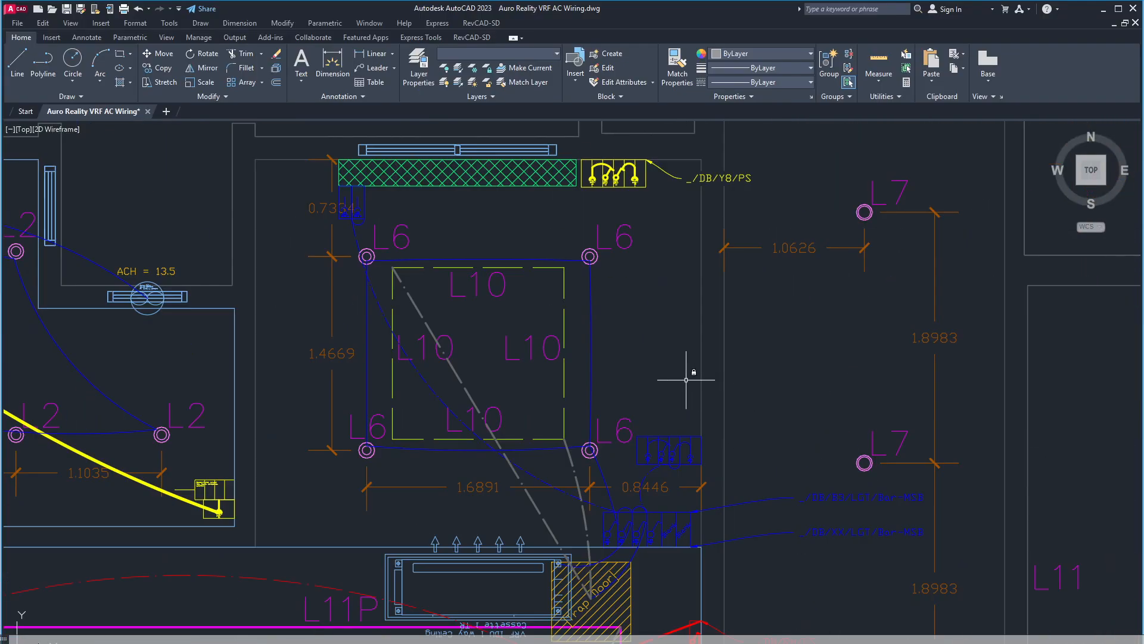
pyautogui.scroll(-2, 686, 379)
pyautogui.scroll(-3, 723, 395)
# Inspect the bar's lower blue switchboard, checking its four 6AX switches, two blanks, linking wires and L6 feed.
pyautogui.scroll(8, 695, 413)
pyautogui.moveTo(685, 450)
pyautogui.mouseDown(button='middle')
pyautogui.moveTo(685, 383)
pyautogui.moveTo(585, 427)
pyautogui.mouseUp(button='middle')
pyautogui.scroll(-3, 671, 409)
pyautogui.scroll(-4, 562, 383)
pyautogui.scroll(4, 524, 400)
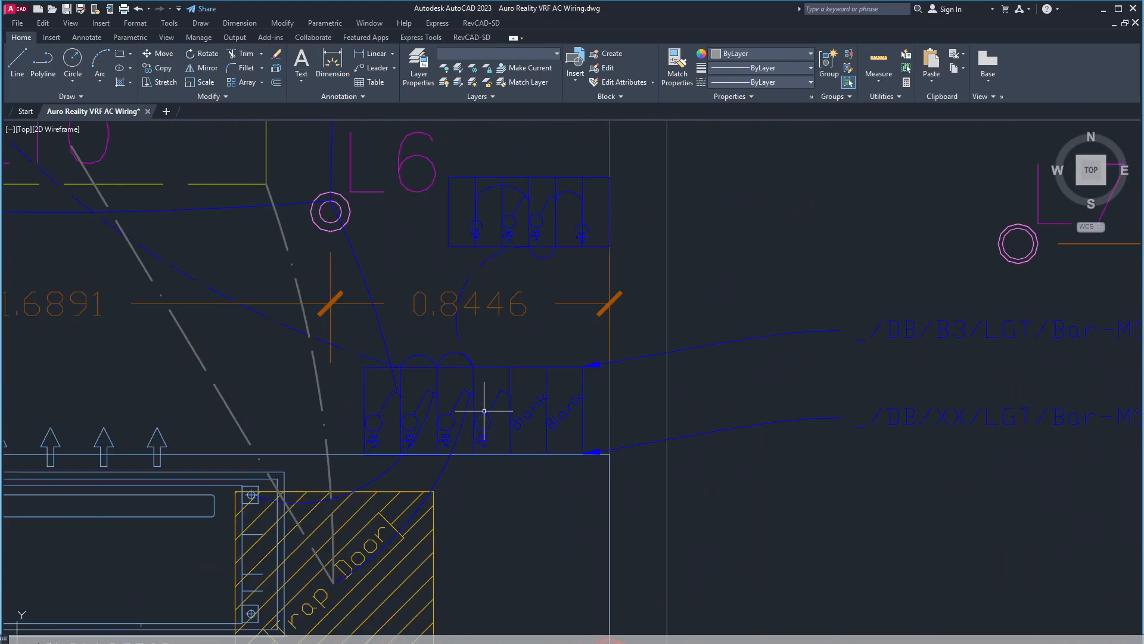
pyautogui.scroll(3, 412, 444)
pyautogui.scroll(2, 354, 358)
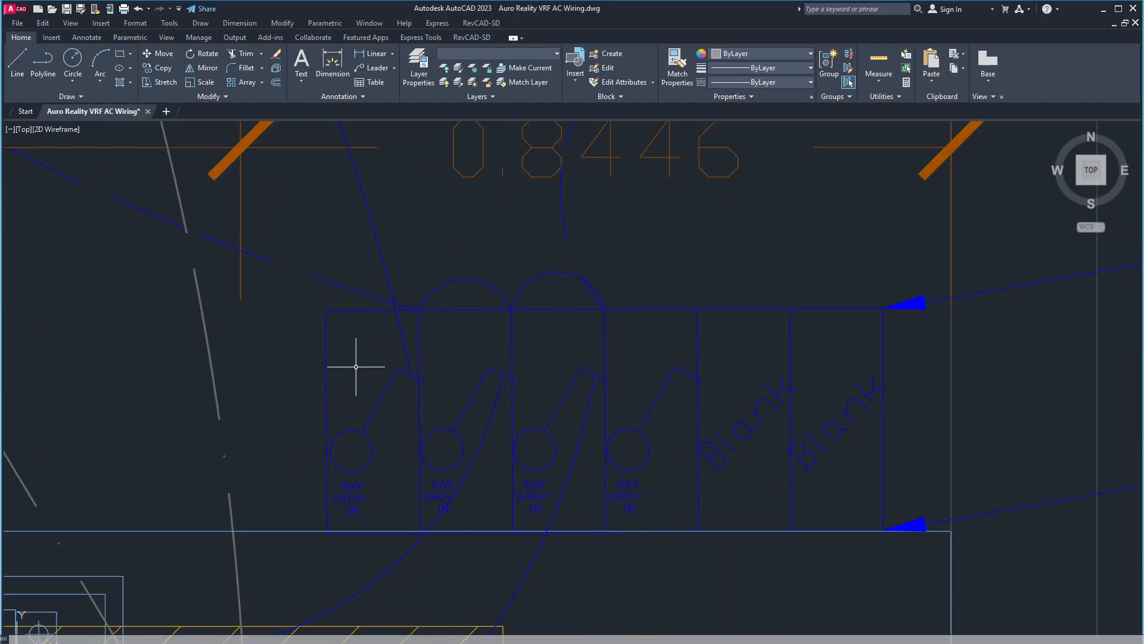
pyautogui.scroll(-3, 373, 248)
pyautogui.moveTo(373, 247); pyautogui.dragTo(438, 374, button='middle')
pyautogui.scroll(4, 442, 379)
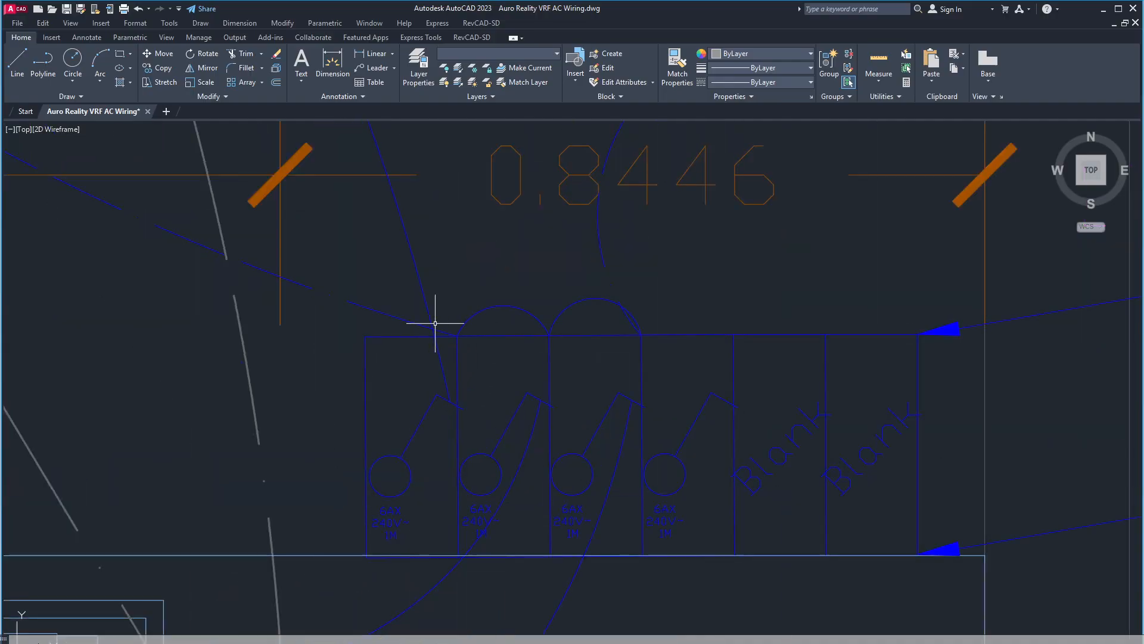
# Highlight the wire from the board's second switch and trace it to the VRF ceiling cassette.
pyautogui.click(520, 465)
pyautogui.scroll(-4, 477, 480)
pyautogui.scroll(-2, 477, 480)
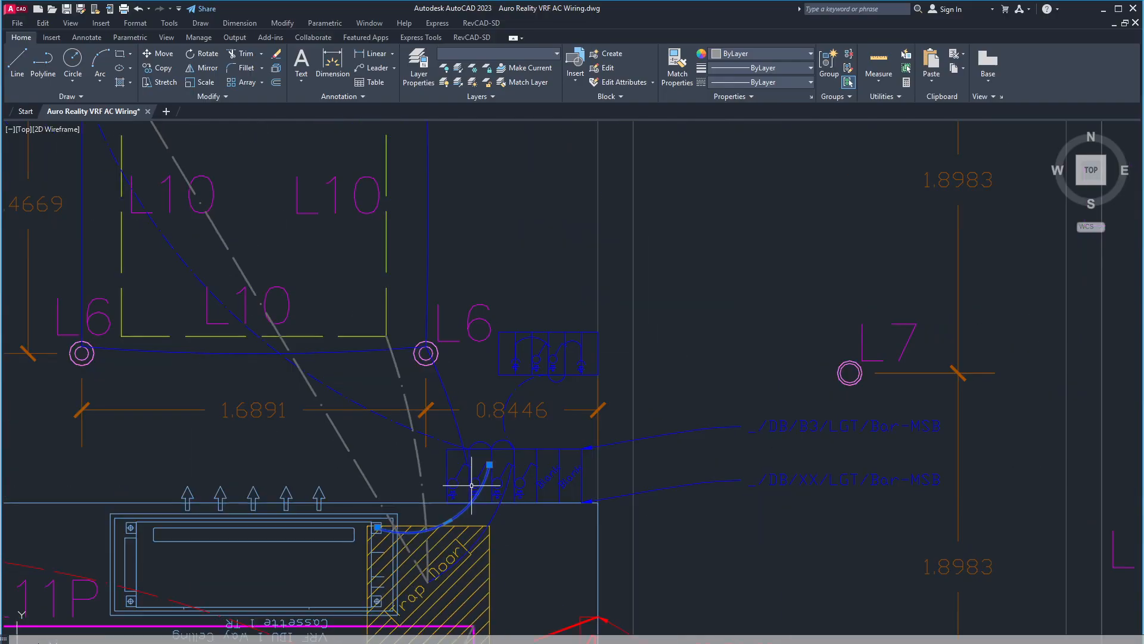
pyautogui.scroll(-2, 310, 355)
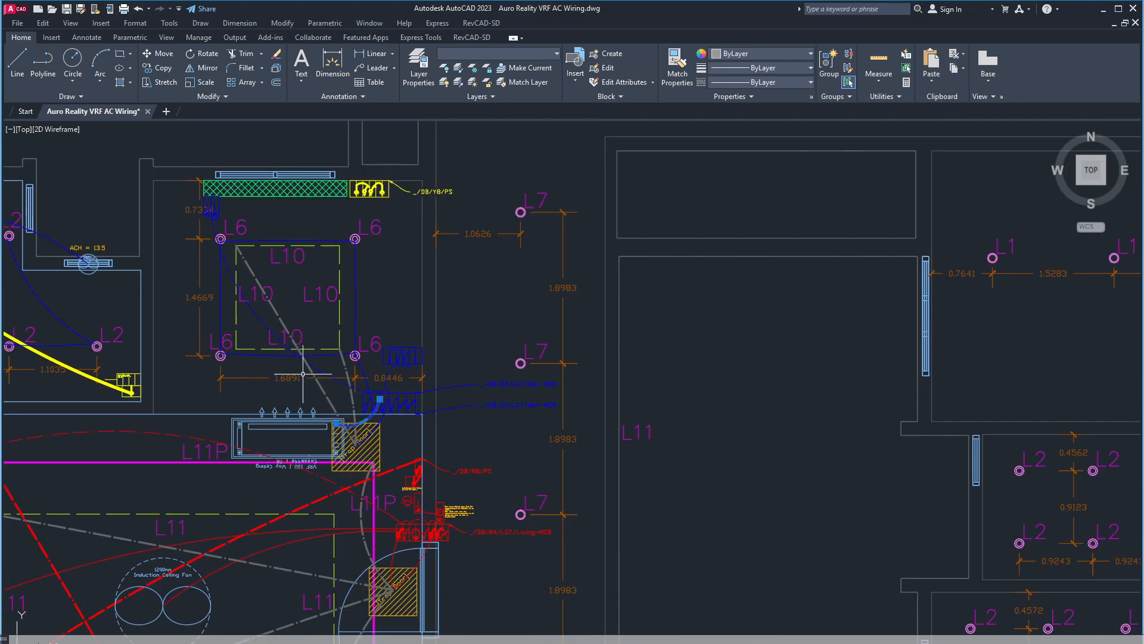
pyautogui.moveTo(295, 456); pyautogui.dragTo(440, 460, button='middle')
pyautogui.scroll(1, 425, 265)
pyautogui.scroll(2, 425, 267)
pyautogui.moveTo(618, 497); pyautogui.dragTo(556, 261, button='middle')
pyautogui.scroll(4, 614, 356)
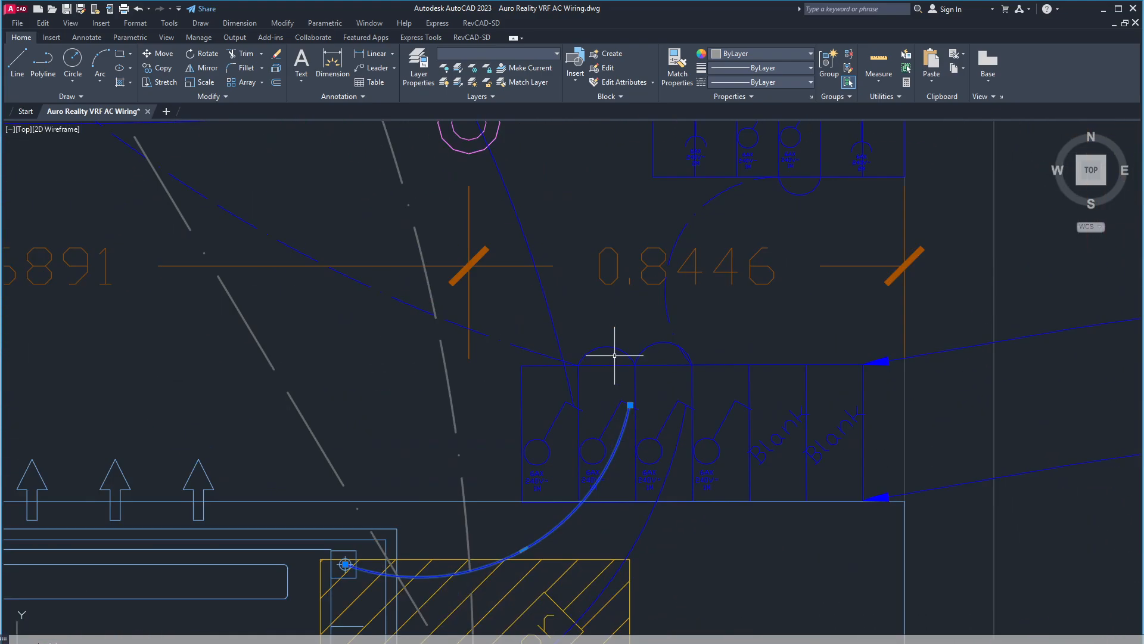
# Add the third switch's wire to the selection and trace it to the trap door beside the cassette.
pyautogui.click(651, 522)
pyautogui.scroll(-3, 584, 510)
pyautogui.moveTo(579, 484); pyautogui.dragTo(570, 320, button='middle')
pyautogui.scroll(3, 556, 389)
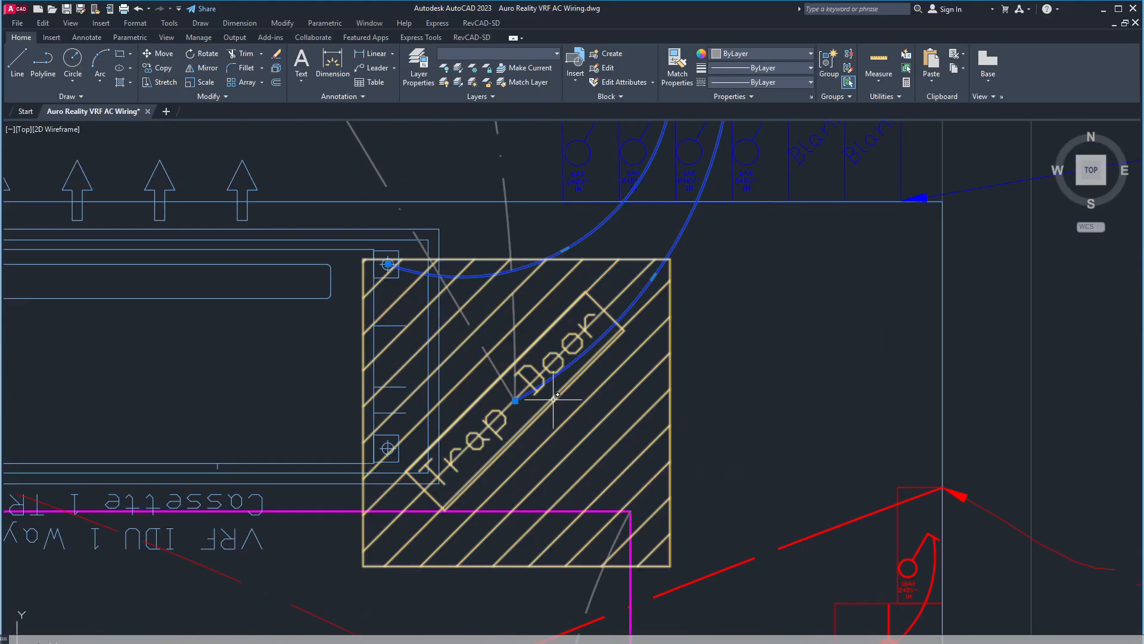
pyautogui.moveTo(542, 404)
pyautogui.mouseDown(button='middle')
pyautogui.moveTo(593, 467)
pyautogui.moveTo(745, 384)
pyautogui.mouseUp(button='middle')
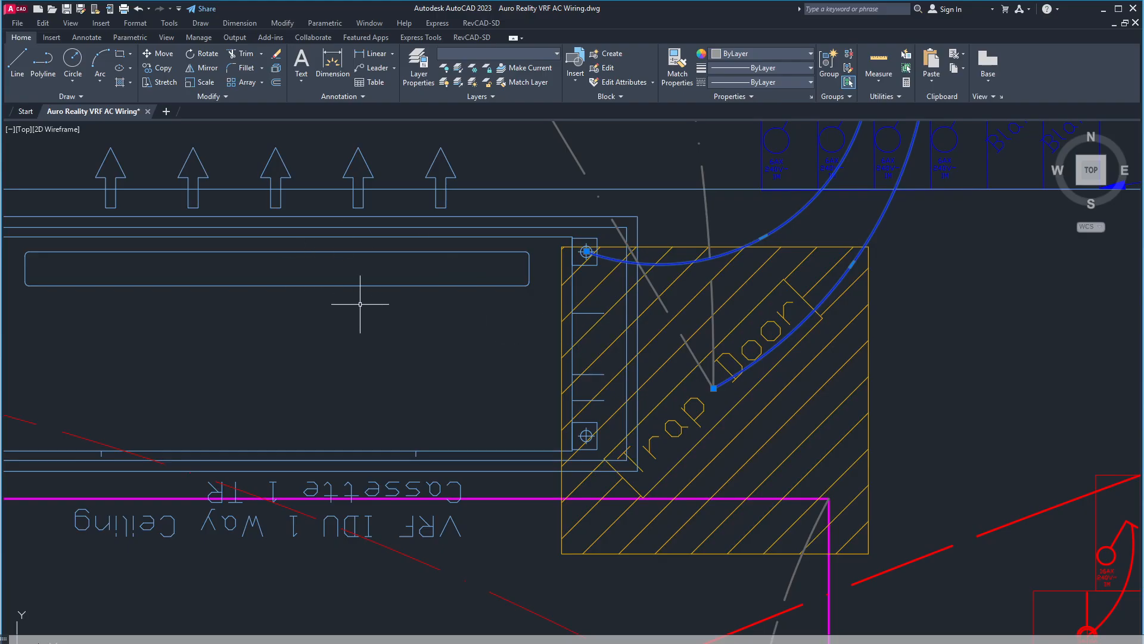
# Follow the grey dashed line from the trap door to the L10 strip lights and back to the switchboard.
pyautogui.scroll(-5, 653, 356)
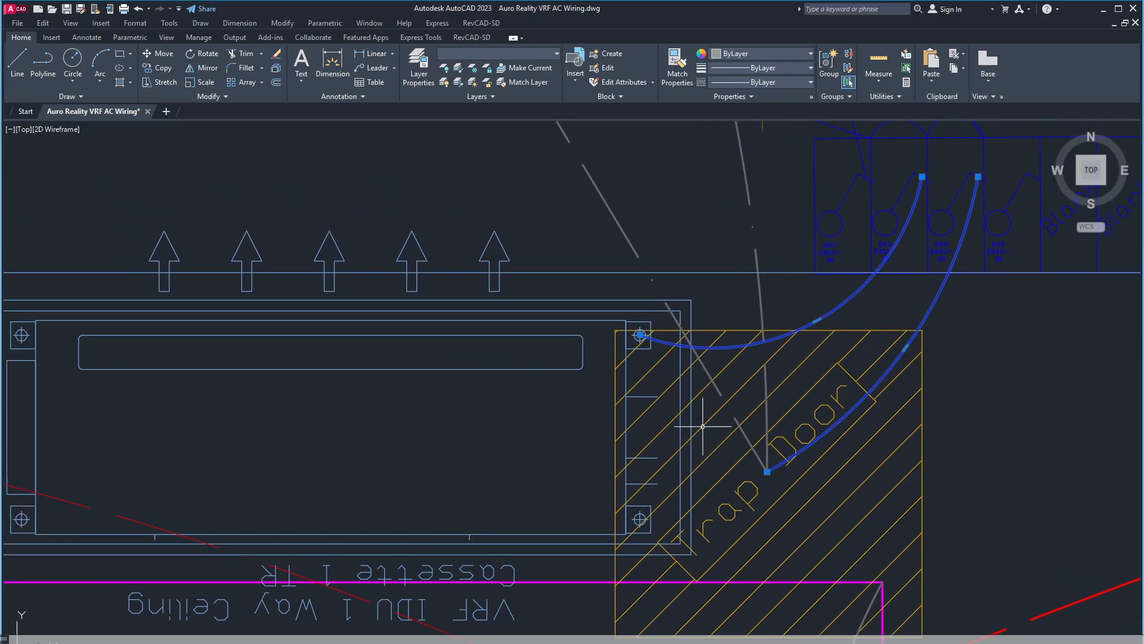
pyautogui.scroll(1, 769, 521)
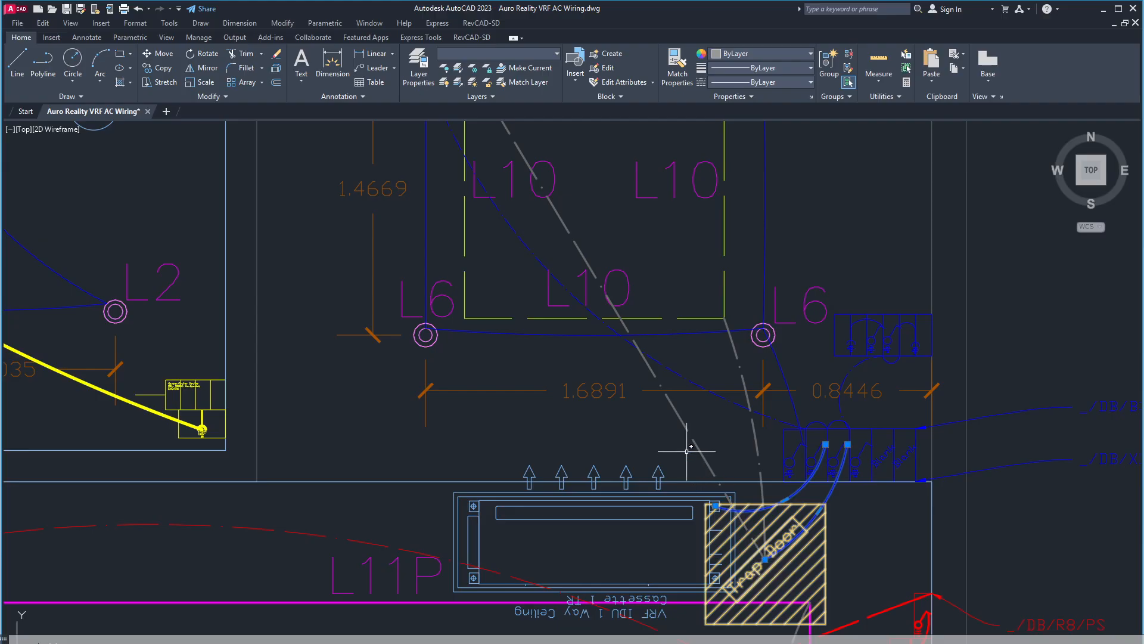
pyautogui.moveTo(527, 156); pyautogui.dragTo(597, 329, button='middle')
pyautogui.click(800, 513)
pyautogui.moveTo(689, 391); pyautogui.dragTo(684, 498, button='middle')
pyautogui.moveTo(715, 454); pyautogui.dragTo(507, 92, button='middle')
pyautogui.scroll(4, 744, 369)
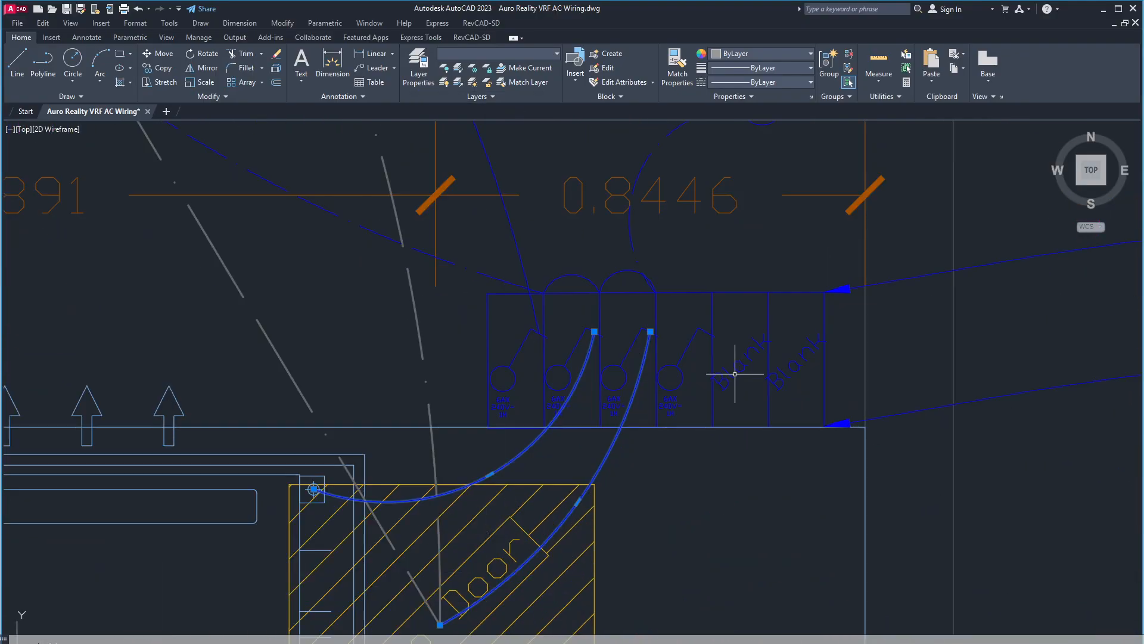
# Examine the upper blue bar board and the dash-dot wire linking it to the switchboard below.
pyautogui.moveTo(694, 340); pyautogui.dragTo(740, 516, button='middle')
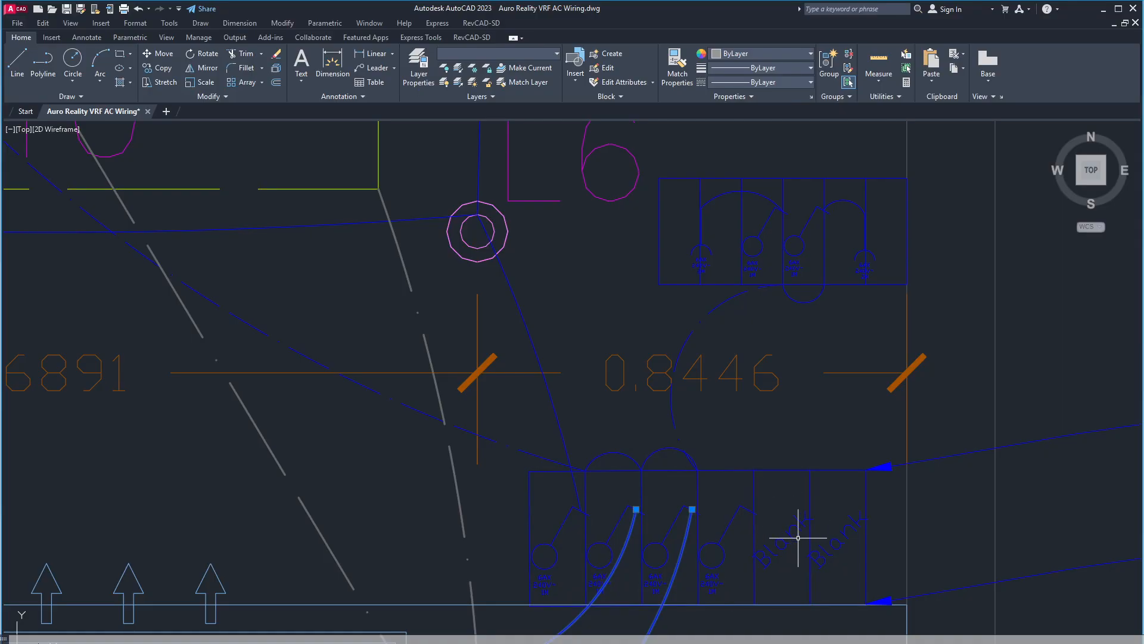
pyautogui.scroll(-2, 819, 533)
pyautogui.moveTo(745, 504); pyautogui.dragTo(811, 570, button='middle')
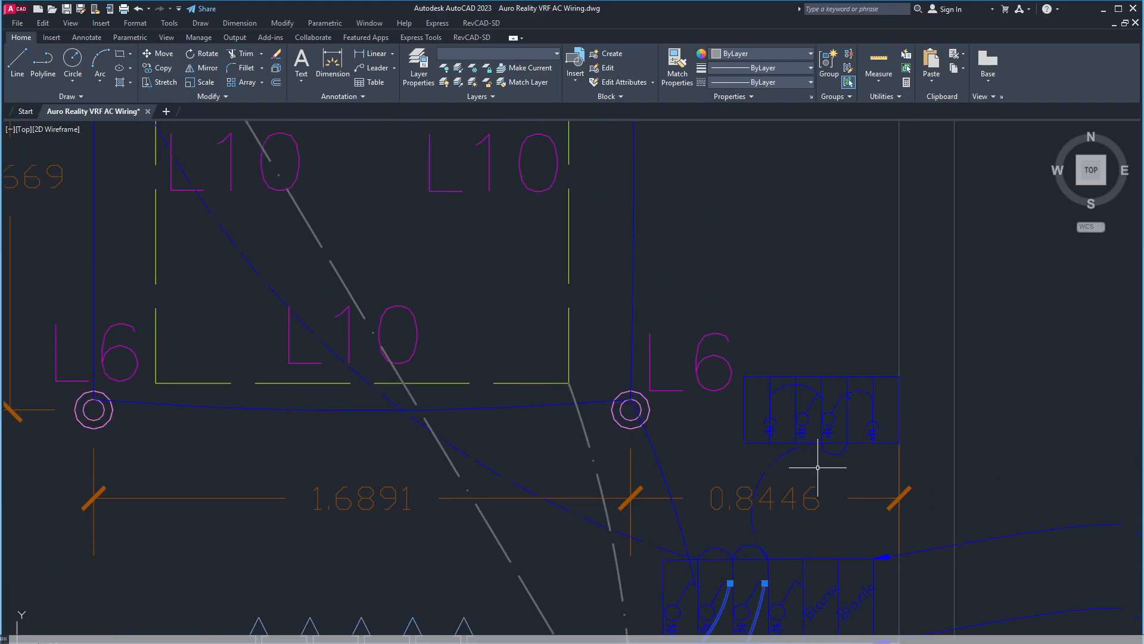
pyautogui.scroll(2, 813, 493)
pyautogui.moveTo(785, 411); pyautogui.dragTo(790, 471, button='middle')
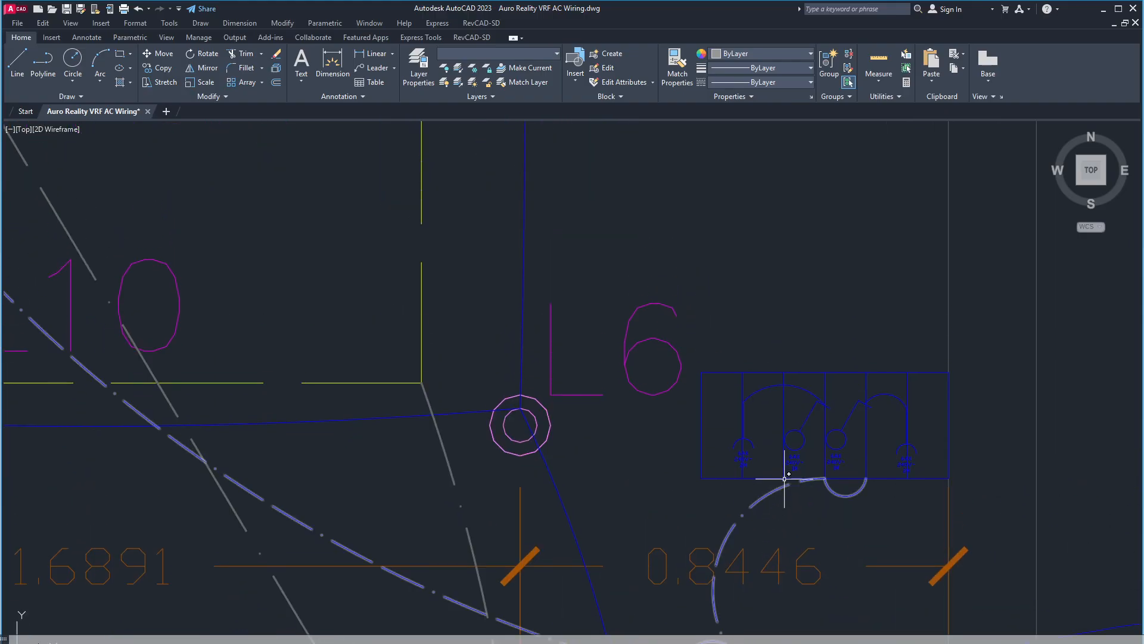
pyautogui.scroll(-4, 787, 472)
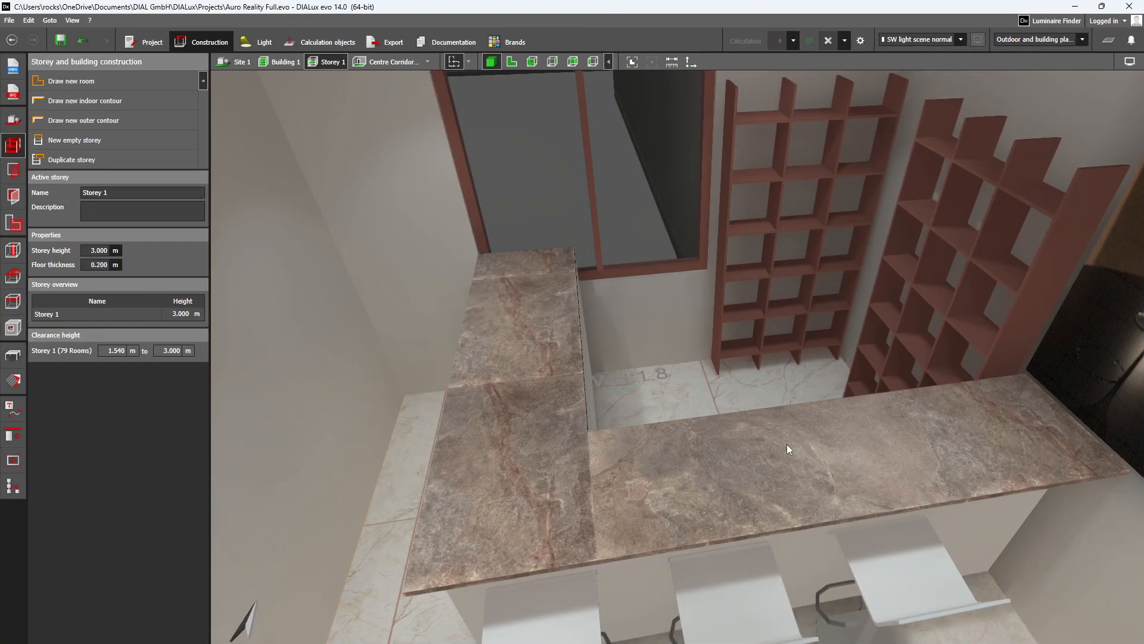
# Switch to the DIALux model and inspect the wall with the wine picture beside the bar shelves.
pyautogui.moveTo(938, 416); pyautogui.dragTo(772, 478, button='middle')
pyautogui.moveTo(811, 459); pyautogui.dragTo(849, 430, button='right')
pyautogui.moveTo(844, 428); pyautogui.dragTo(818, 459, button='middle')
pyautogui.moveTo(824, 432); pyautogui.dragTo(917, 347, button='right')
pyautogui.click(773, 385)
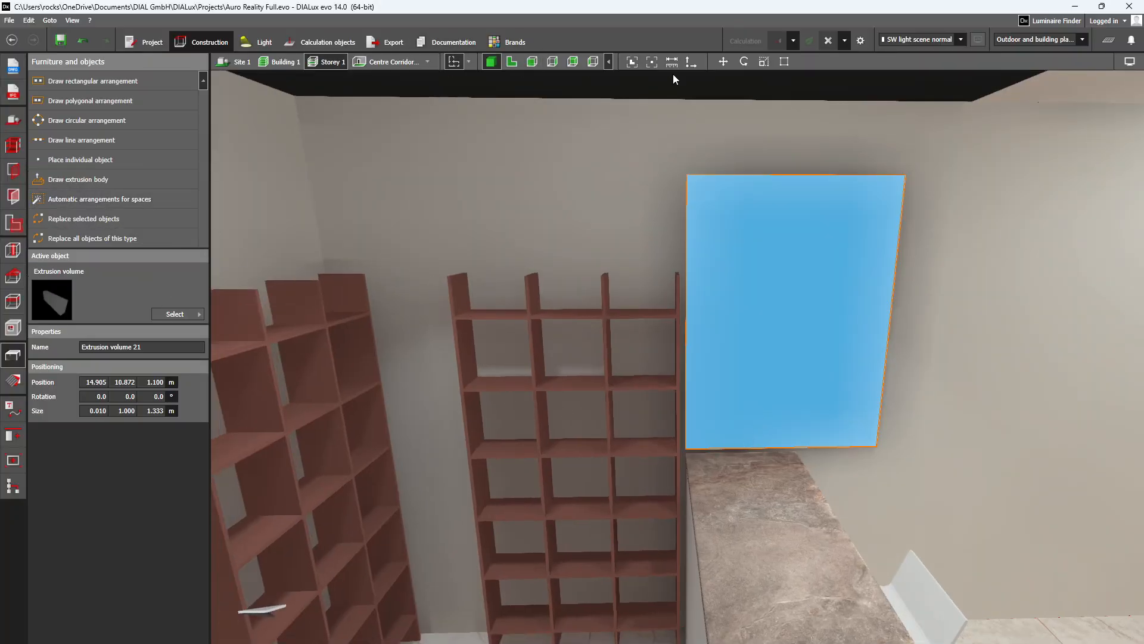
pyautogui.click(722, 63)
pyautogui.moveTo(820, 446); pyautogui.dragTo(748, 459, button='right')
pyautogui.moveTo(749, 456); pyautogui.dragTo(877, 476)
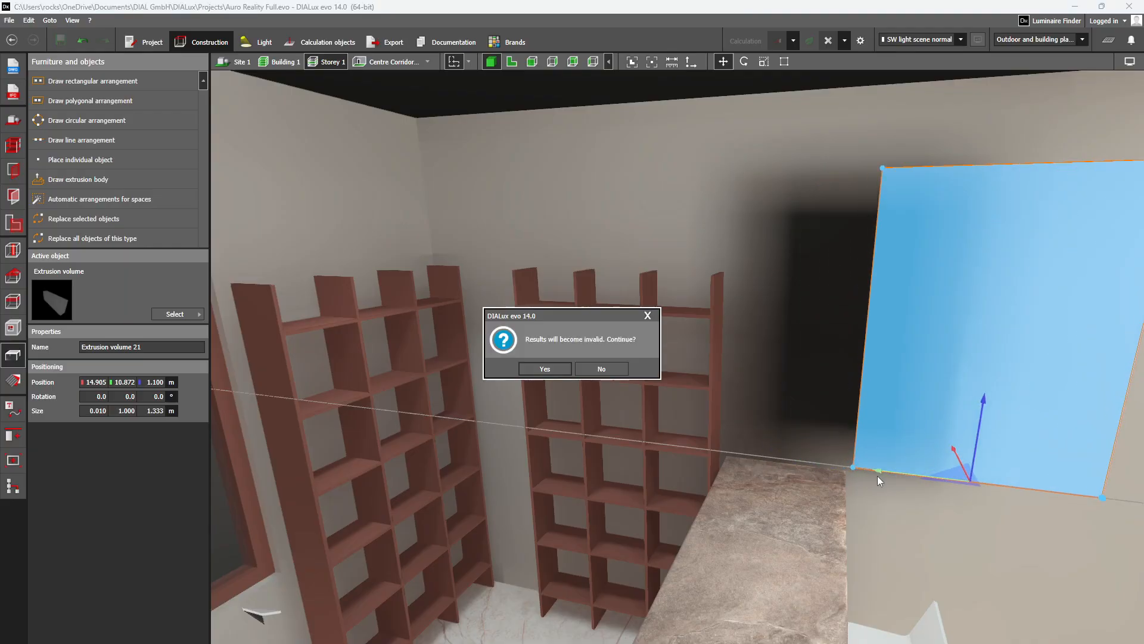
pyautogui.press('Escape')
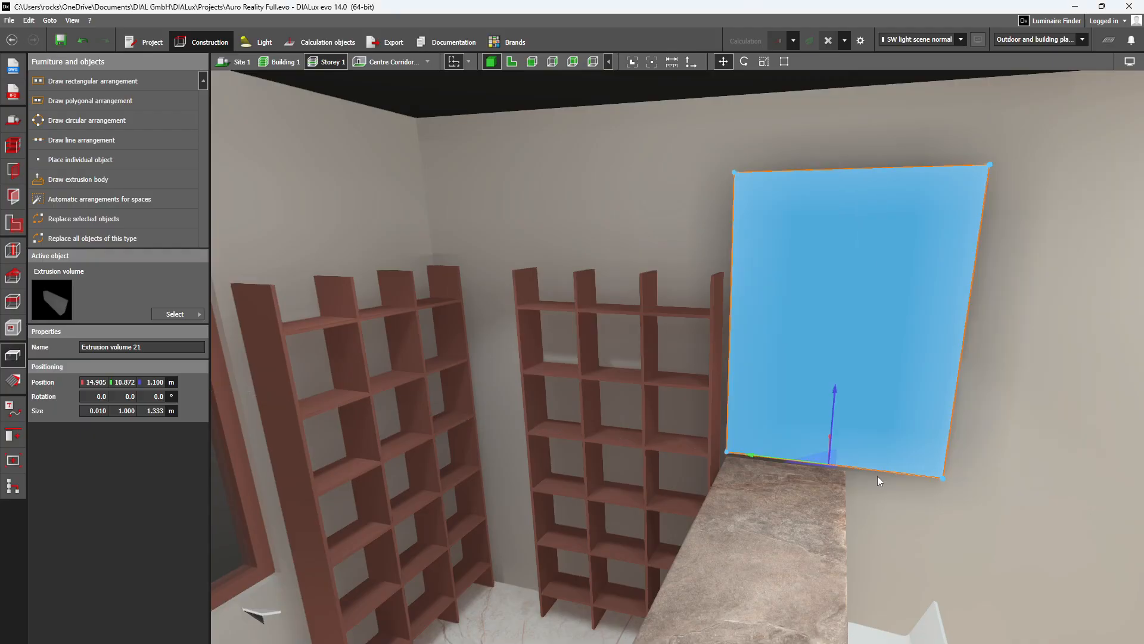
pyautogui.press('Escape')
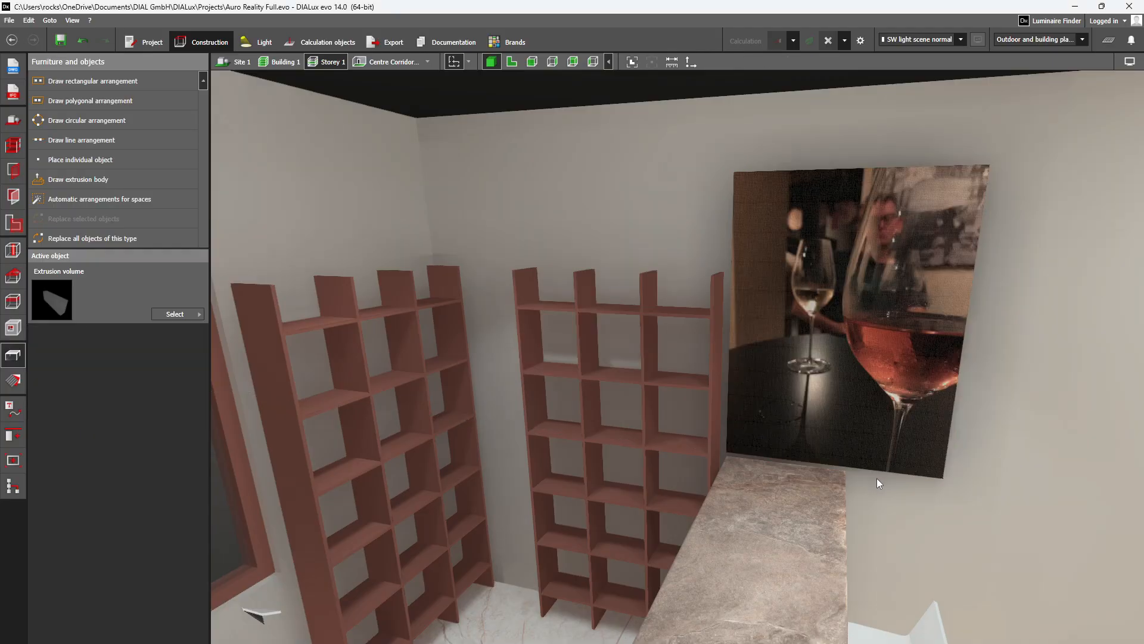
# Inspect the corner where the wine picture, the shelf unit and the marble bar counter meet.
pyautogui.scroll(2, 825, 476)
pyautogui.moveTo(786, 470); pyautogui.dragTo(864, 625, button='right')
pyautogui.scroll(2, 831, 555)
pyautogui.moveTo(831, 555); pyautogui.dragTo(867, 521, button='right')
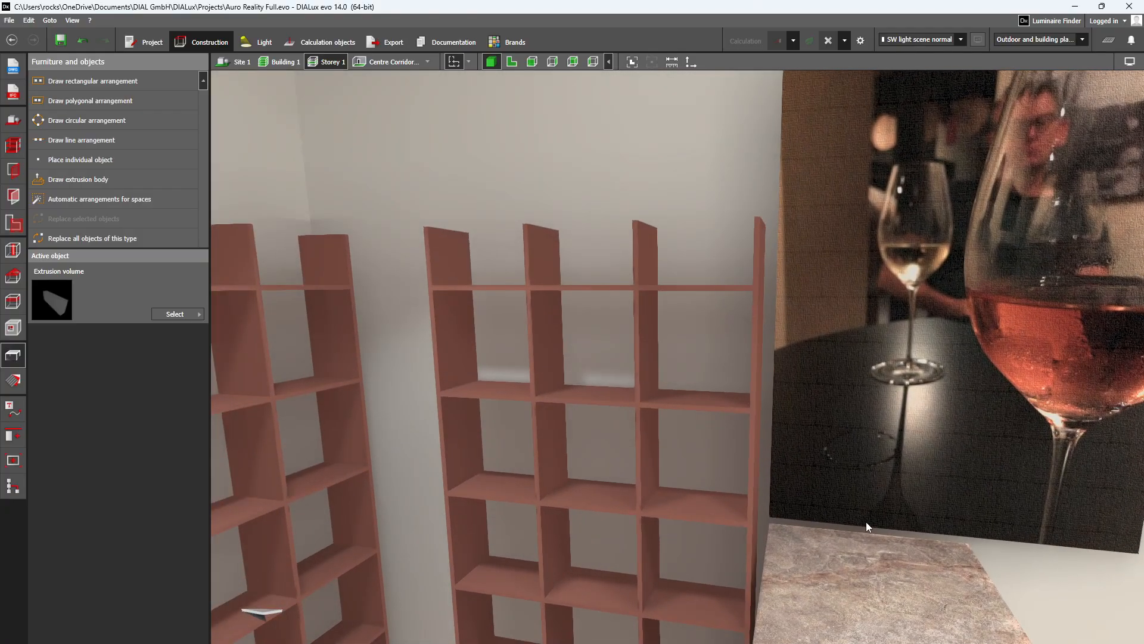
pyautogui.scroll(2, 864, 521)
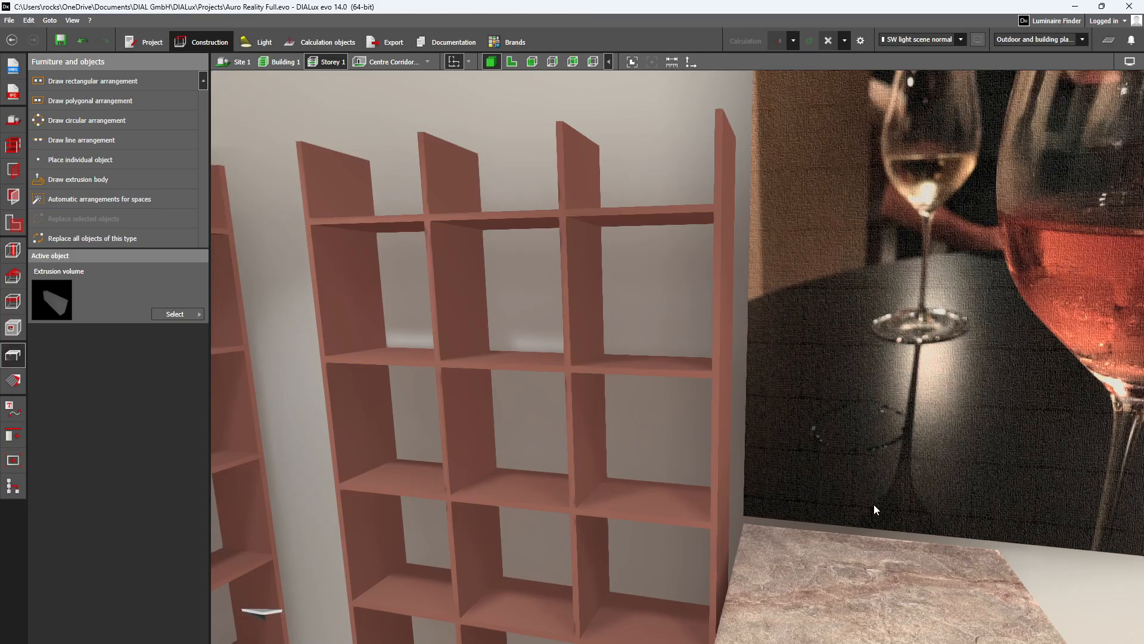
pyautogui.scroll(-2, 870, 516)
pyautogui.moveTo(868, 521); pyautogui.dragTo(719, 473, button='right')
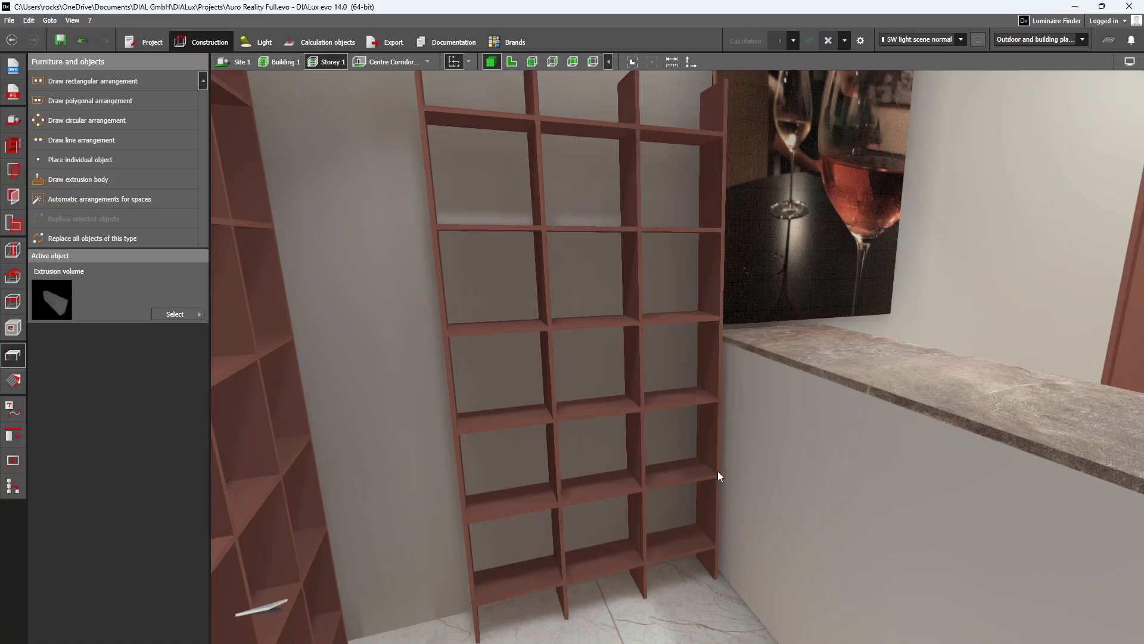
# Examine the inner faces of the bar counter and the floor behind it, beside the window and shelves.
pyautogui.moveTo(811, 512); pyautogui.dragTo(782, 495, button='right')
pyautogui.moveTo(463, 540); pyautogui.dragTo(481, 486, button='right')
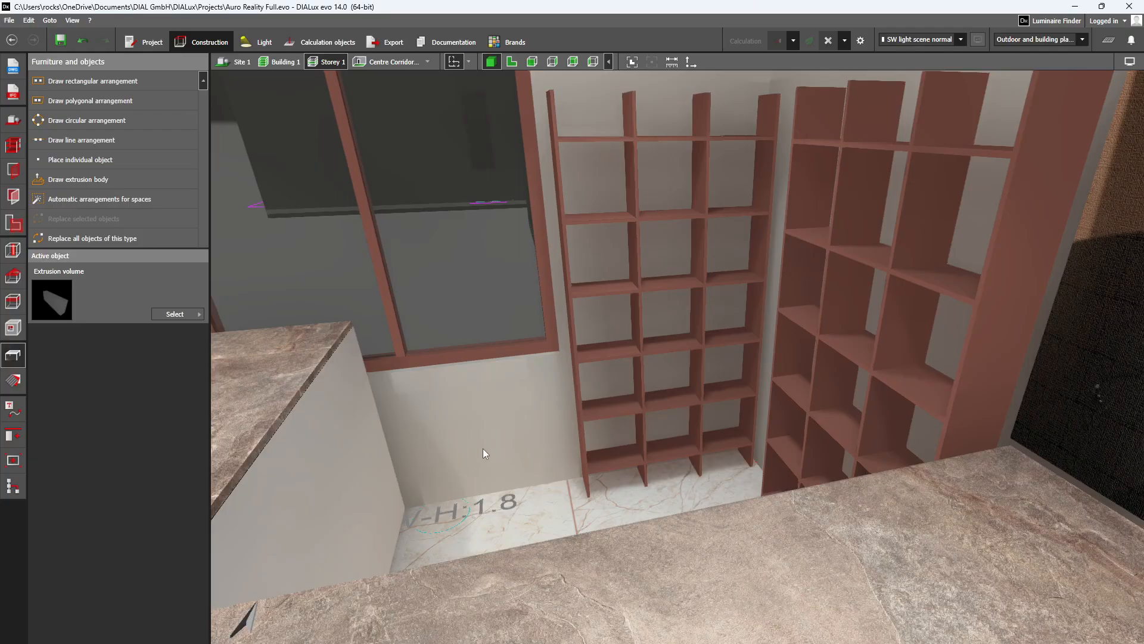
pyautogui.moveTo(482, 459); pyautogui.dragTo(598, 338, button='right')
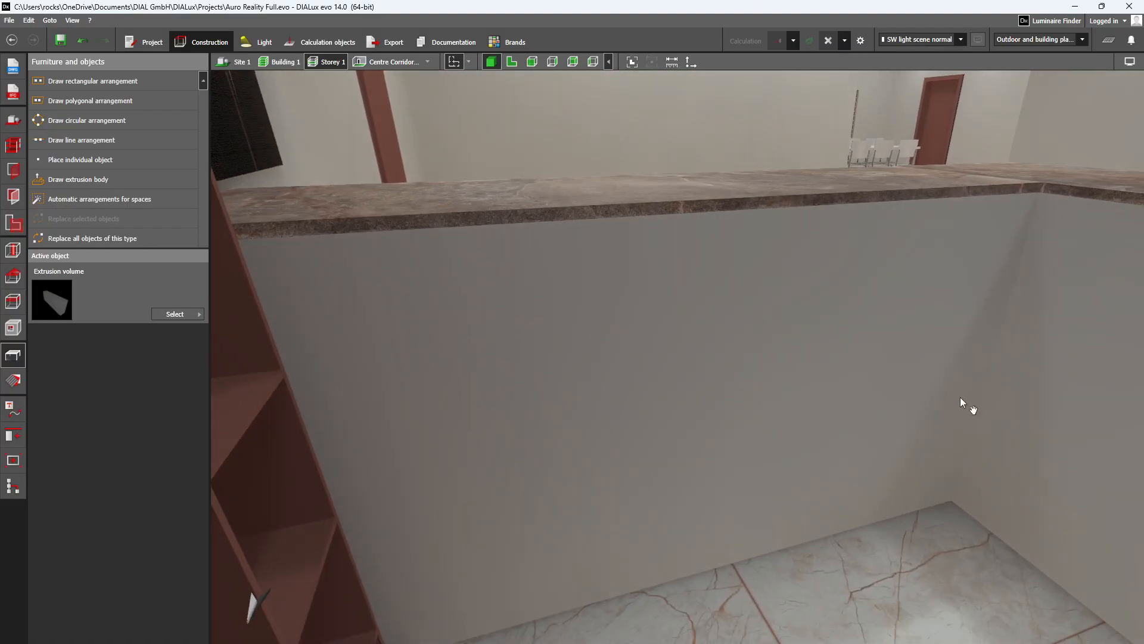
pyautogui.moveTo(960, 397); pyautogui.dragTo(632, 402, button='right')
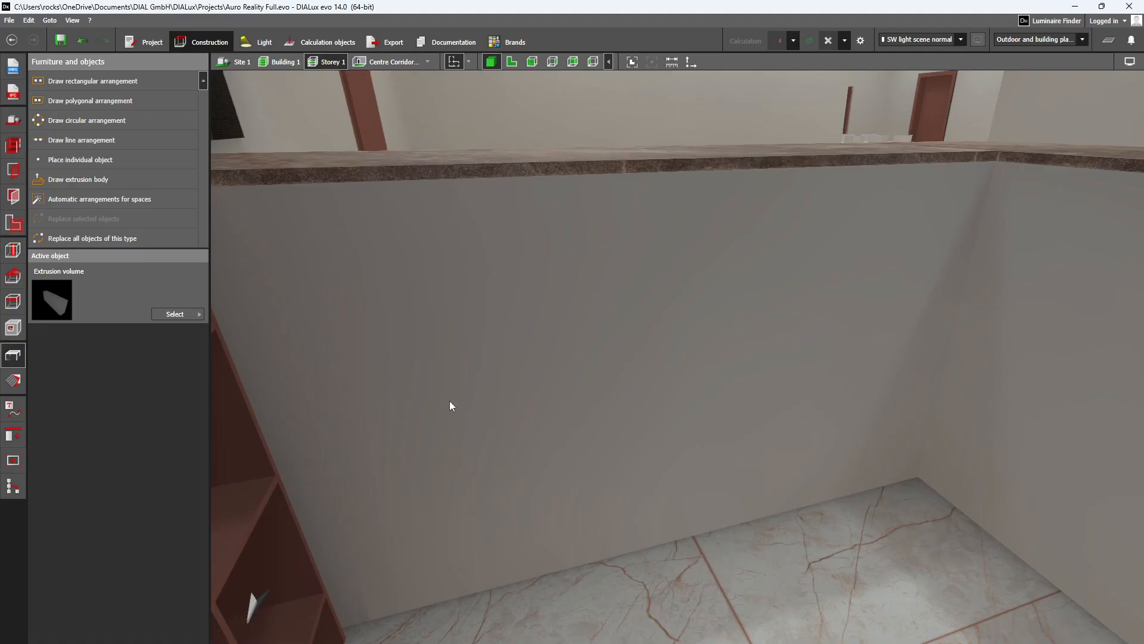
pyautogui.moveTo(621, 385); pyautogui.dragTo(789, 434, button='middle')
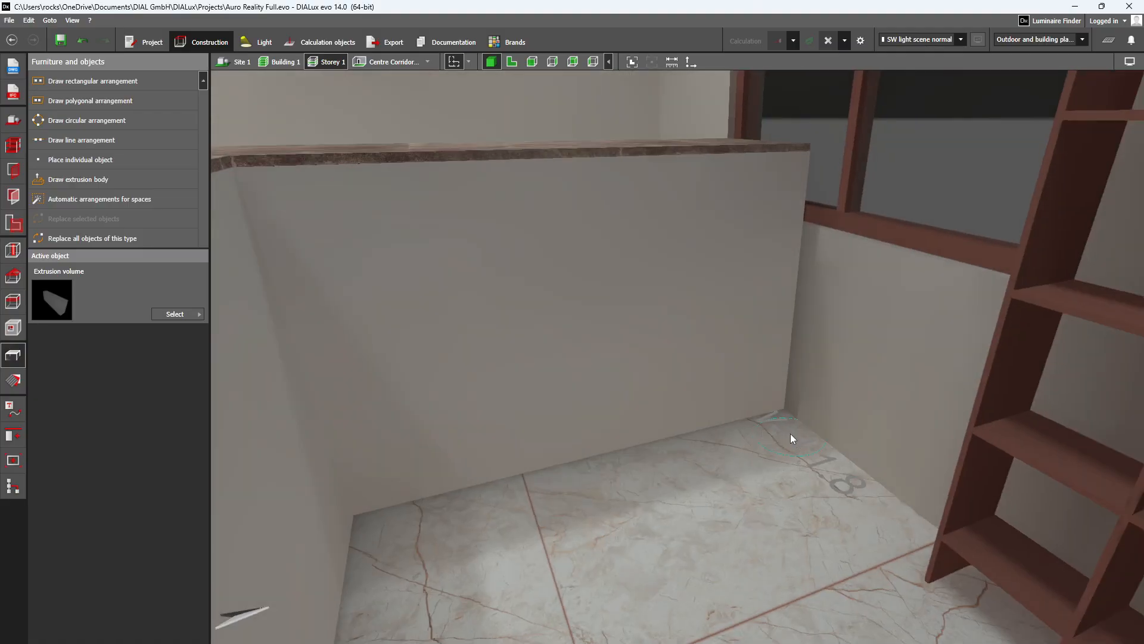
pyautogui.moveTo(736, 367); pyautogui.dragTo(885, 391, button='middle')
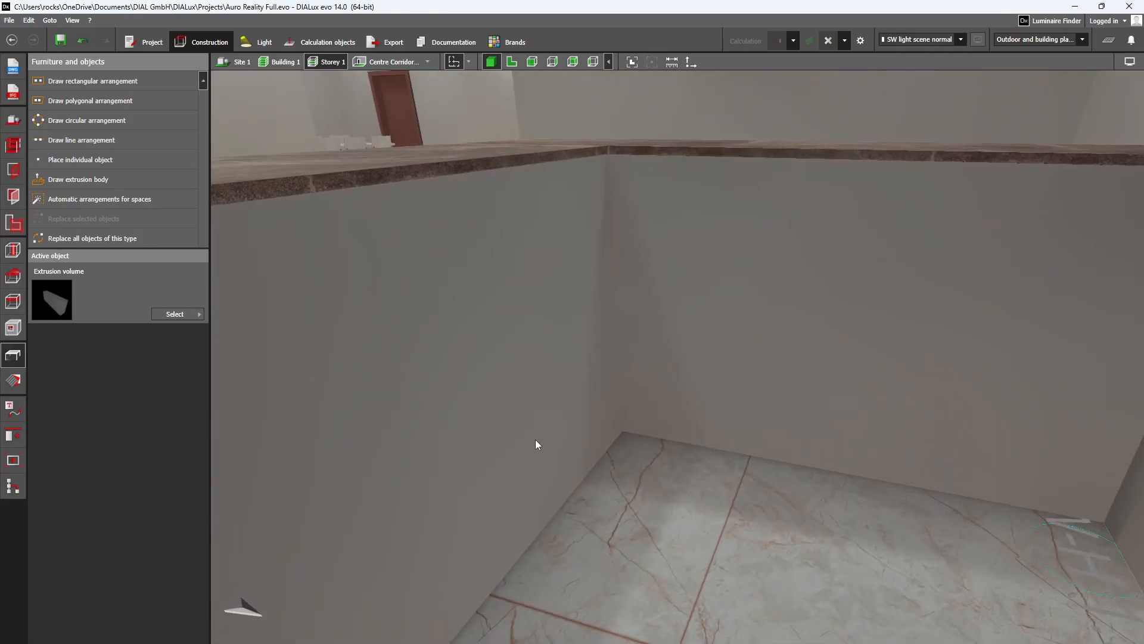
pyautogui.scroll(-3, 533, 440)
pyautogui.moveTo(539, 439); pyautogui.dragTo(675, 518, button='middle')
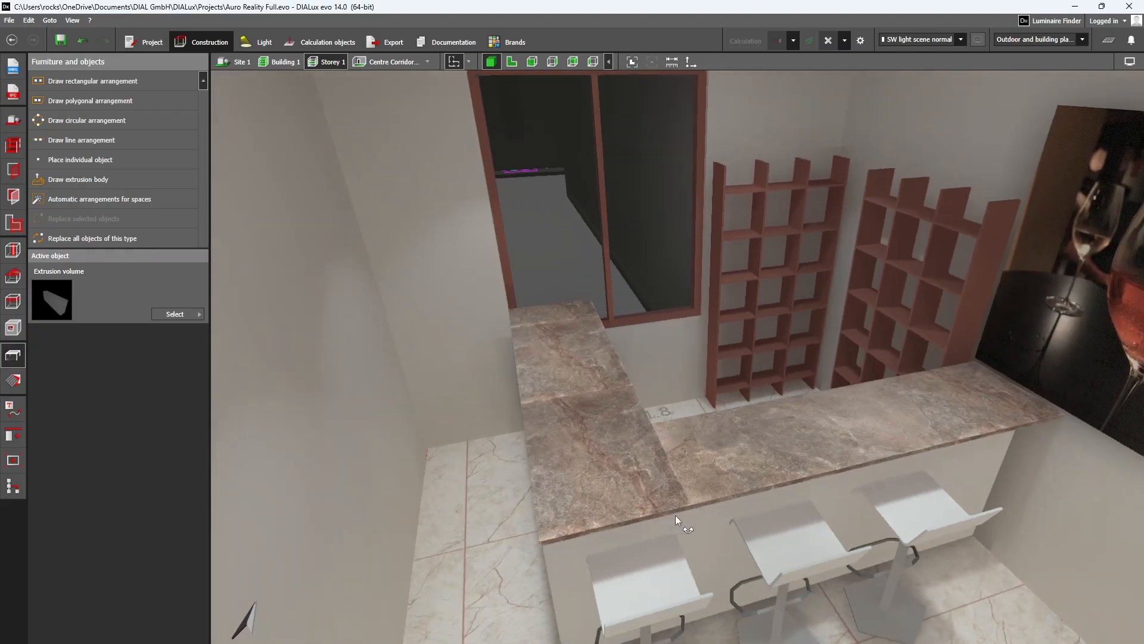
# Switch back to the AutoCAD drawing and examine the bar's ceiling lights and yellow power board beside the window.
pyautogui.hotkey('alt', 'Tab')
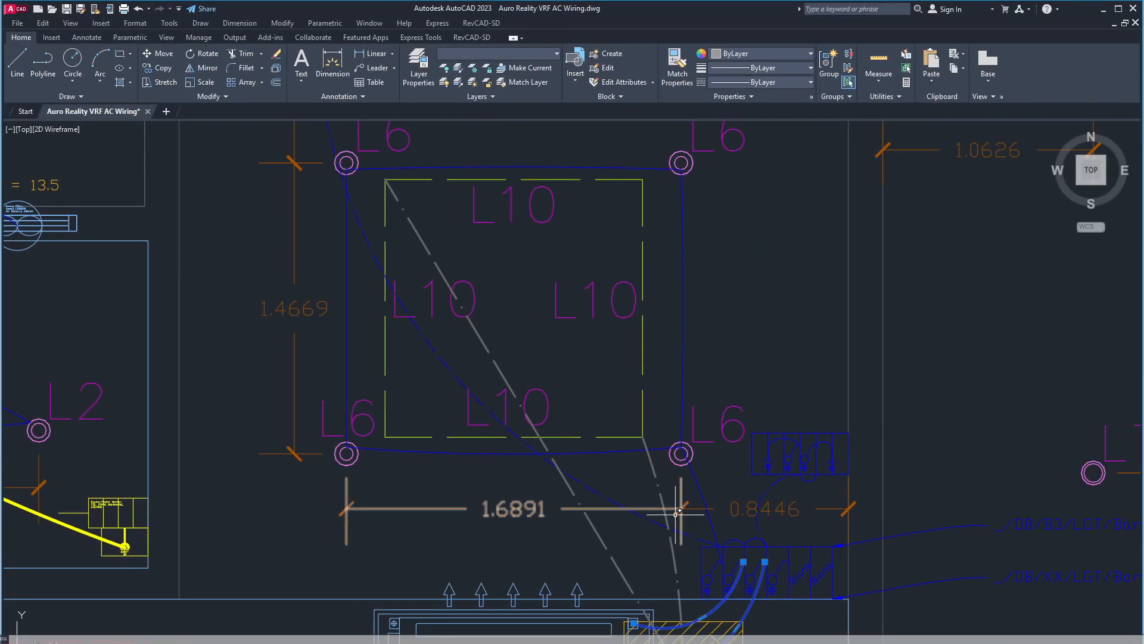
pyautogui.scroll(-6, 680, 512)
pyautogui.scroll(8, 595, 434)
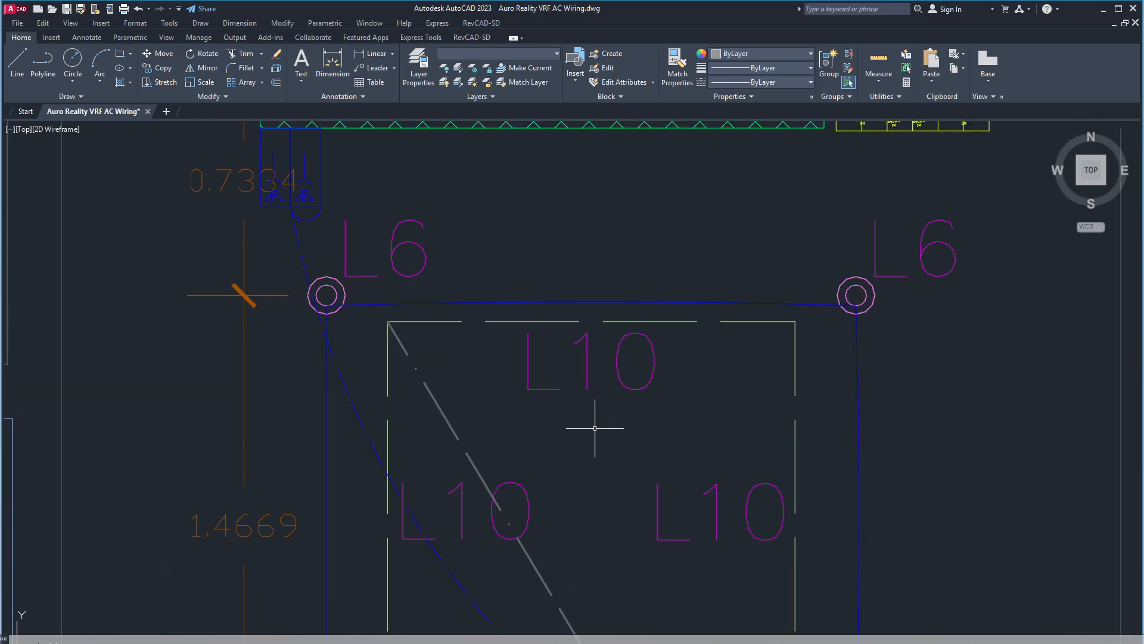
pyautogui.moveTo(595, 433); pyautogui.dragTo(687, 452, button='middle')
pyautogui.scroll(-4, 697, 405)
pyautogui.scroll(6, 690, 320)
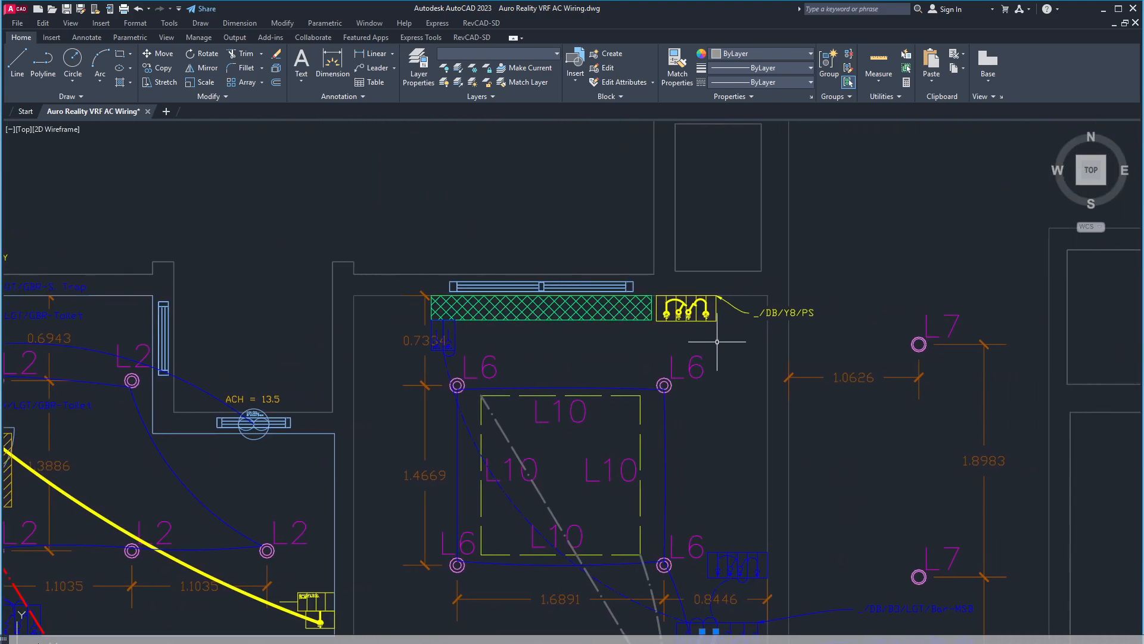
# Examine the bar's _/DB/Y8/PS power board and the blue switchboard near the lower L6 light.
pyautogui.moveTo(710, 327); pyautogui.dragTo(744, 316, button='middle')
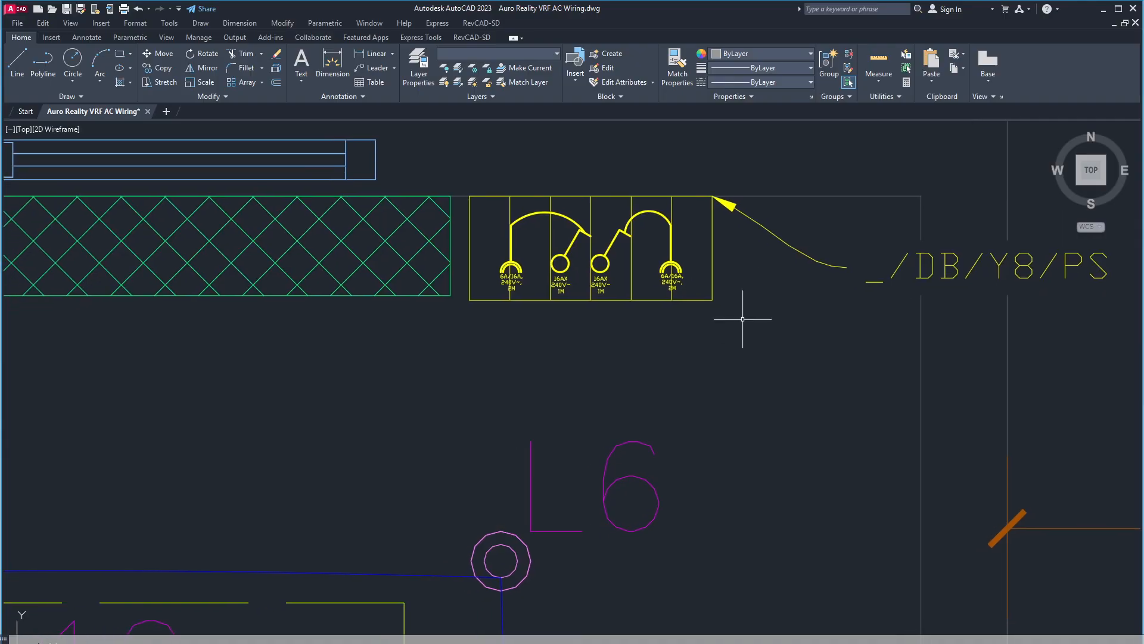
pyautogui.scroll(-4, 669, 325)
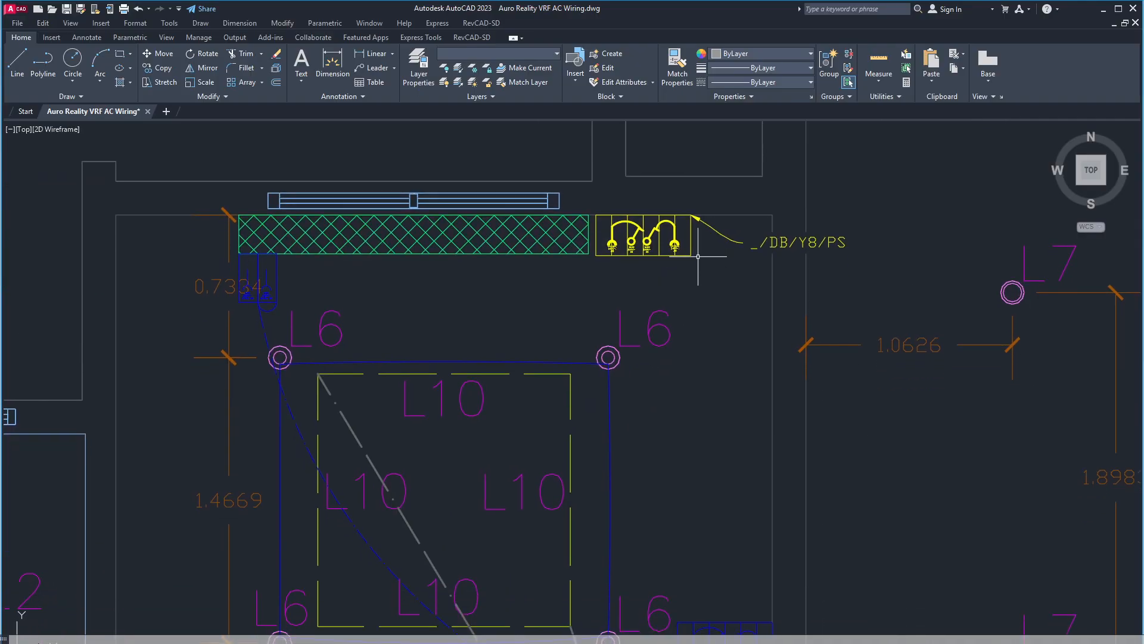
pyautogui.moveTo(687, 306); pyautogui.dragTo(687, 297, button='middle')
pyautogui.moveTo(685, 436); pyautogui.dragTo(693, 379, button='middle')
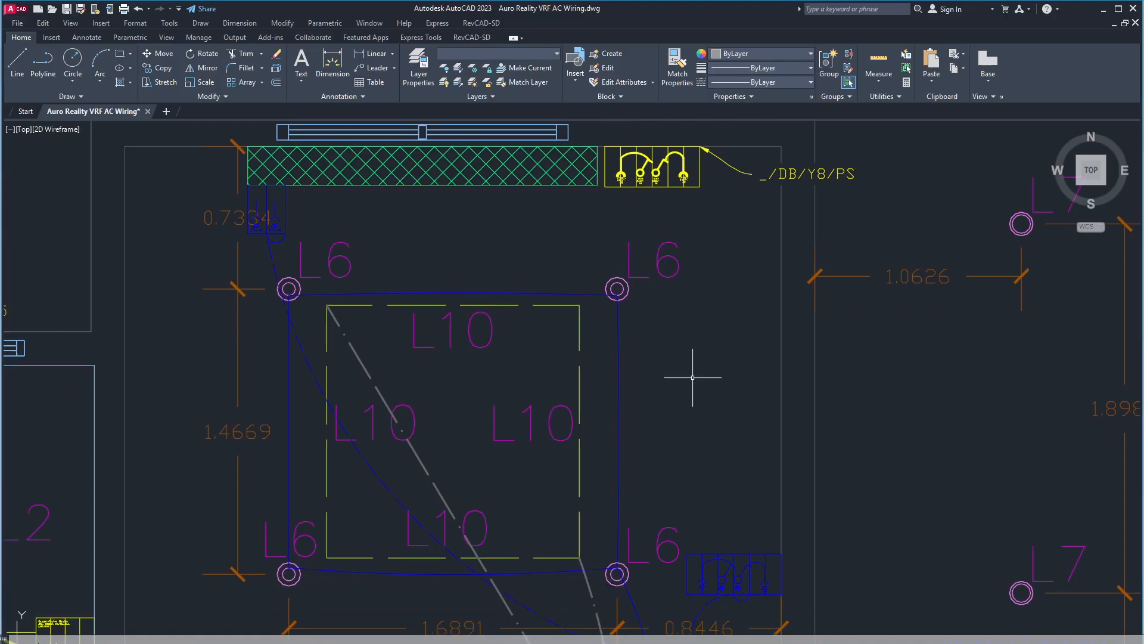
pyautogui.moveTo(733, 534); pyautogui.dragTo(725, 444, button='middle')
pyautogui.scroll(2, 746, 528)
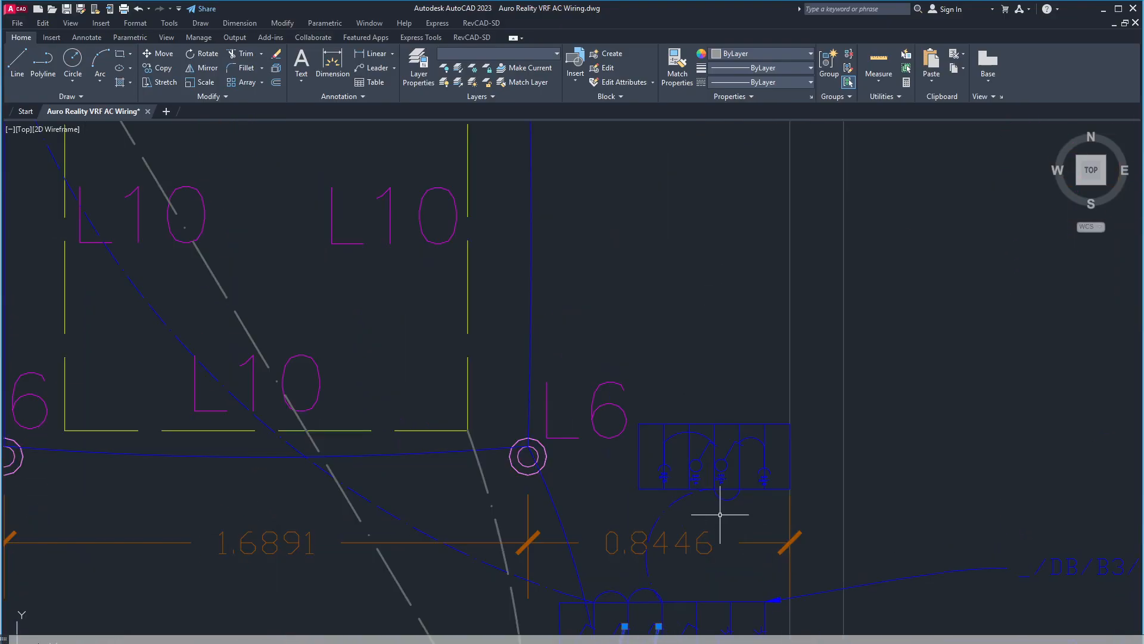
# Examine the wiring between the bar's blue switchboards, the L6 lights and the L10 strip lights.
pyautogui.moveTo(540, 491)
pyautogui.mouseDown(button='middle')
pyautogui.moveTo(675, 499)
pyautogui.moveTo(803, 479)
pyautogui.mouseUp(button='middle')
pyautogui.scroll(-3, 676, 499)
pyautogui.scroll(3, 626, 435)
pyautogui.moveTo(766, 357); pyautogui.dragTo(511, 179, button='middle')
pyautogui.scroll(-3, 704, 420)
pyautogui.moveTo(609, 441); pyautogui.dragTo(767, 499, button='middle')
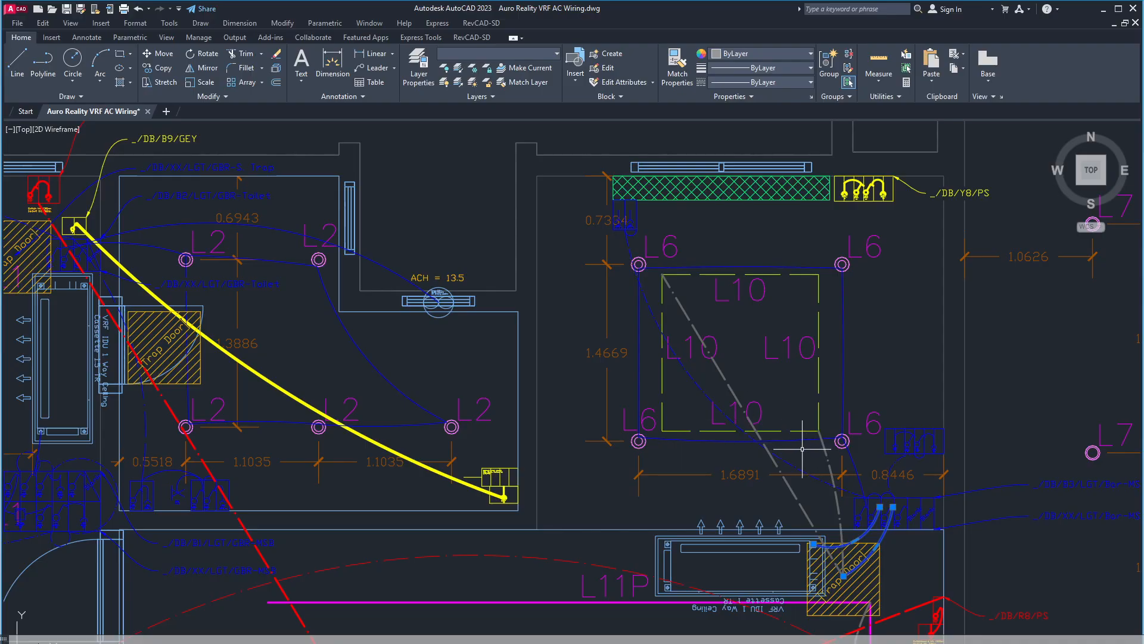
pyautogui.scroll(2, 769, 456)
pyautogui.moveTo(681, 448); pyautogui.dragTo(738, 582, button='middle')
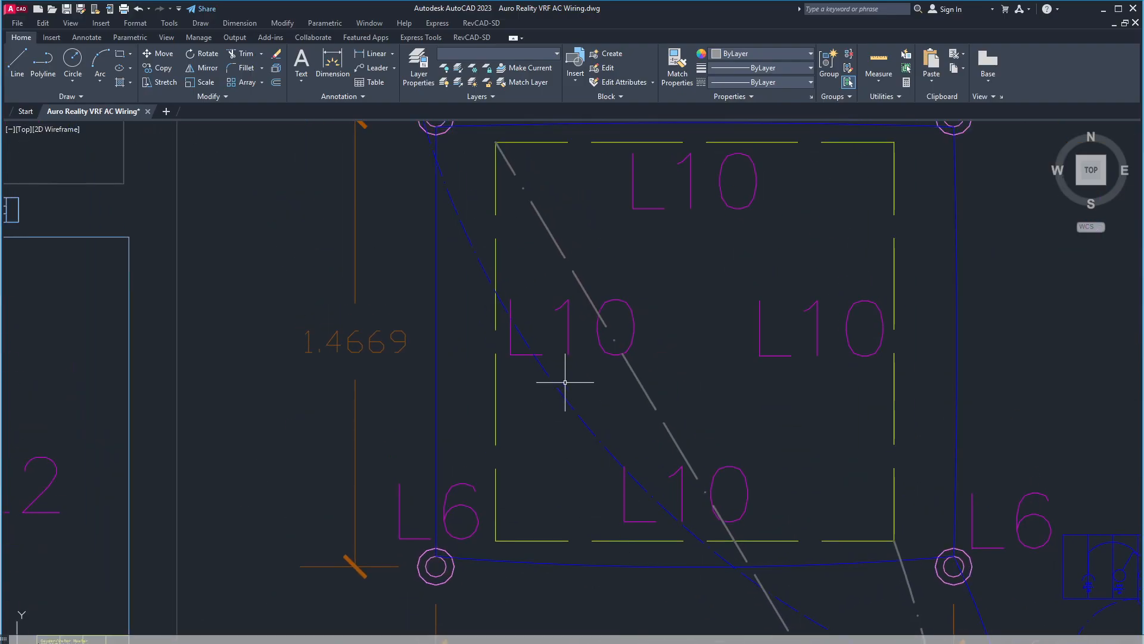
# Inspect the L10 strip light rectangle and the four surrounding L6 lights in the bar.
pyautogui.moveTo(468, 251); pyautogui.dragTo(536, 384, button='middle')
pyautogui.moveTo(503, 299); pyautogui.dragTo(645, 421, button='middle')
pyautogui.scroll(-3, 645, 421)
pyautogui.moveTo(780, 539); pyautogui.dragTo(573, 277, button='middle')
pyautogui.moveTo(726, 373); pyautogui.dragTo(761, 538, button='middle')
pyautogui.scroll(3, 690, 471)
pyautogui.moveTo(733, 477); pyautogui.dragTo(758, 552, button='middle')
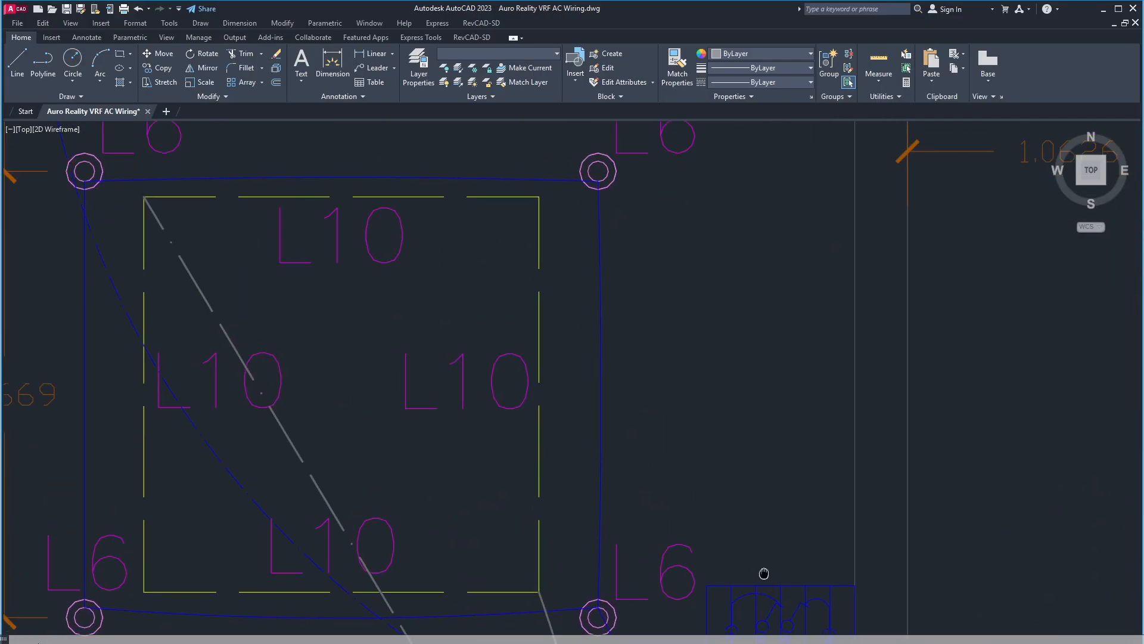
pyautogui.scroll(-3, 720, 429)
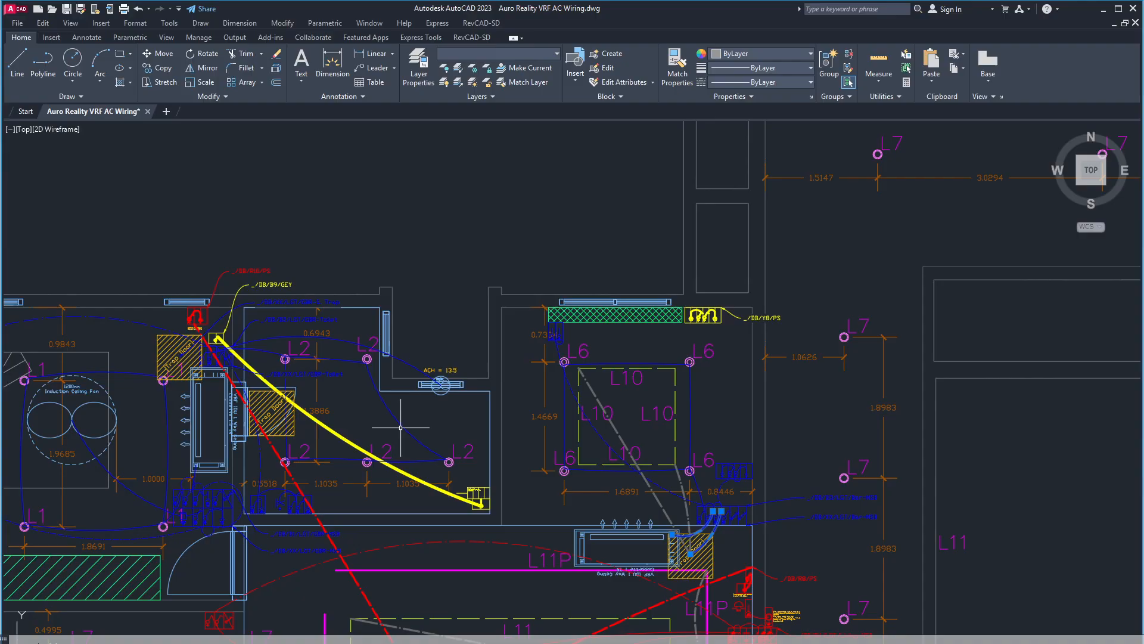
# Examine the L2 lights in the toilet beside the bar, and the layout between the two rooms.
pyautogui.scroll(5, 401, 427)
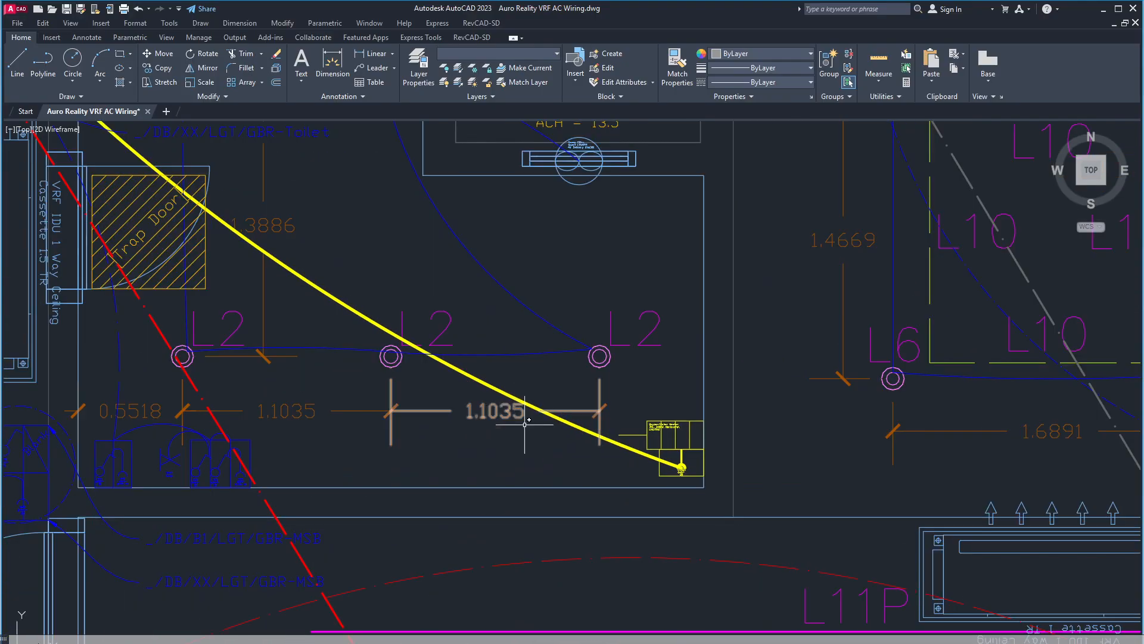
pyautogui.scroll(-3, 910, 545)
pyautogui.moveTo(925, 532); pyautogui.dragTo(677, 490, button='middle')
pyautogui.scroll(4, 677, 490)
pyautogui.moveTo(768, 404)
pyautogui.mouseDown(button='middle')
pyautogui.moveTo(697, 474)
pyautogui.moveTo(685, 436)
pyautogui.moveTo(695, 413)
pyautogui.mouseUp(button='middle')
pyautogui.scroll(-4, 697, 474)
pyautogui.scroll(4, 670, 455)
pyautogui.scroll(-4, 695, 413)
pyautogui.moveTo(701, 304)
pyautogui.mouseDown(button='middle')
pyautogui.moveTo(644, 322)
pyautogui.moveTo(610, 379)
pyautogui.mouseUp(button='middle')
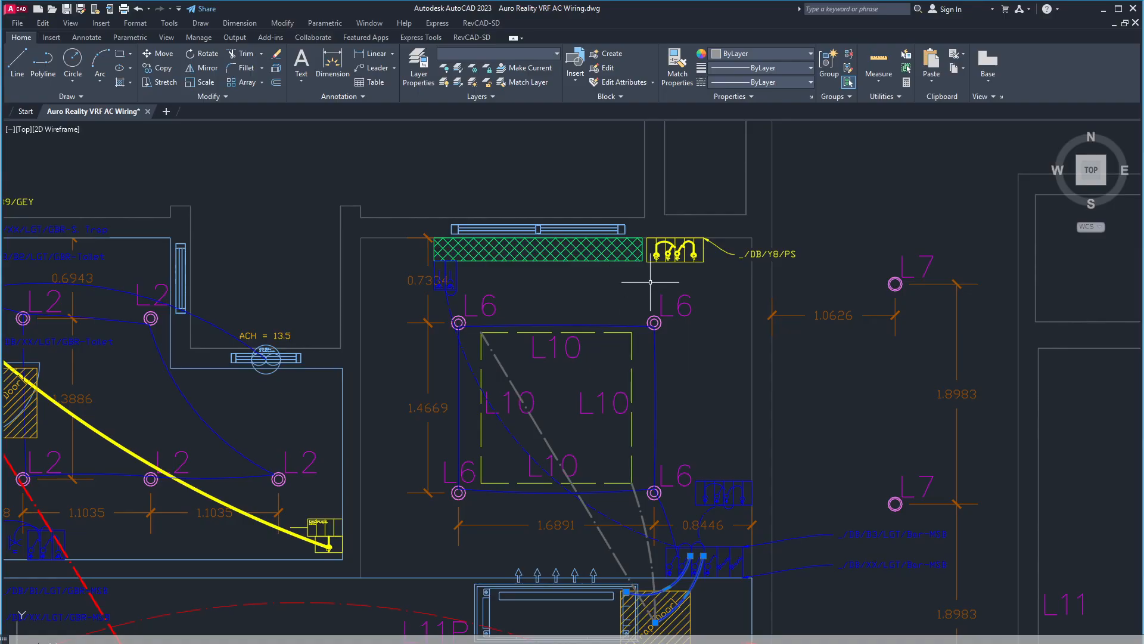
# Inspect the small blue switchboard at the end of the bar's window curtain.
pyautogui.scroll(4, 650, 282)
pyautogui.moveTo(280, 246); pyautogui.dragTo(517, 292, button='middle')
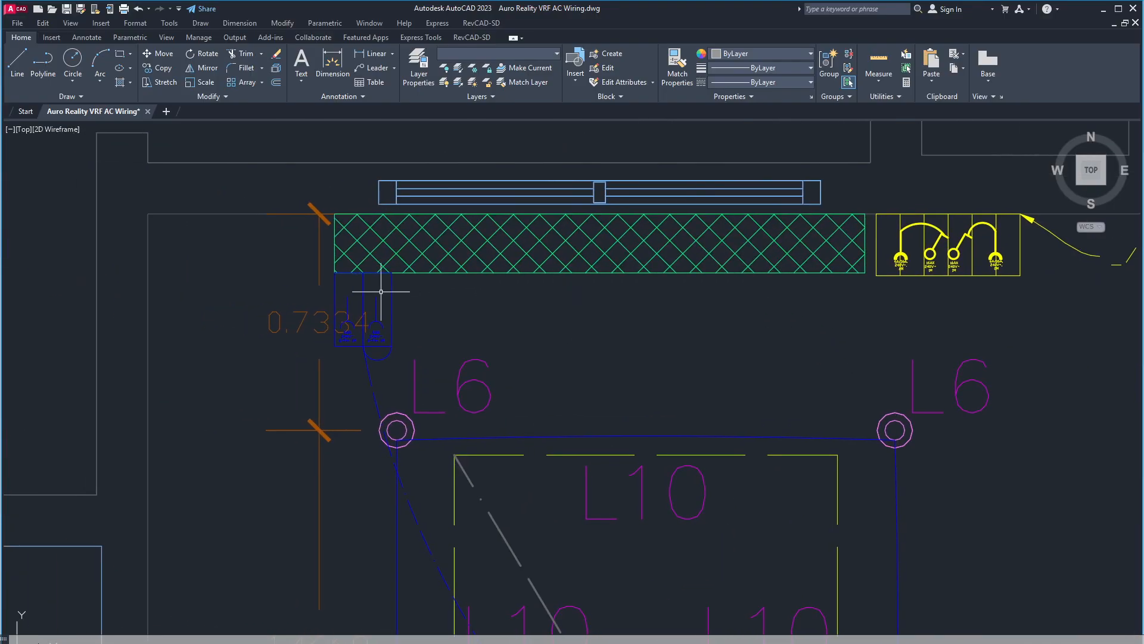
pyautogui.scroll(-5, 389, 321)
# Switch to the DIALux model and view the bar counter, stools, window, shelves and ceiling lights.
pyautogui.scroll(1, 485, 270)
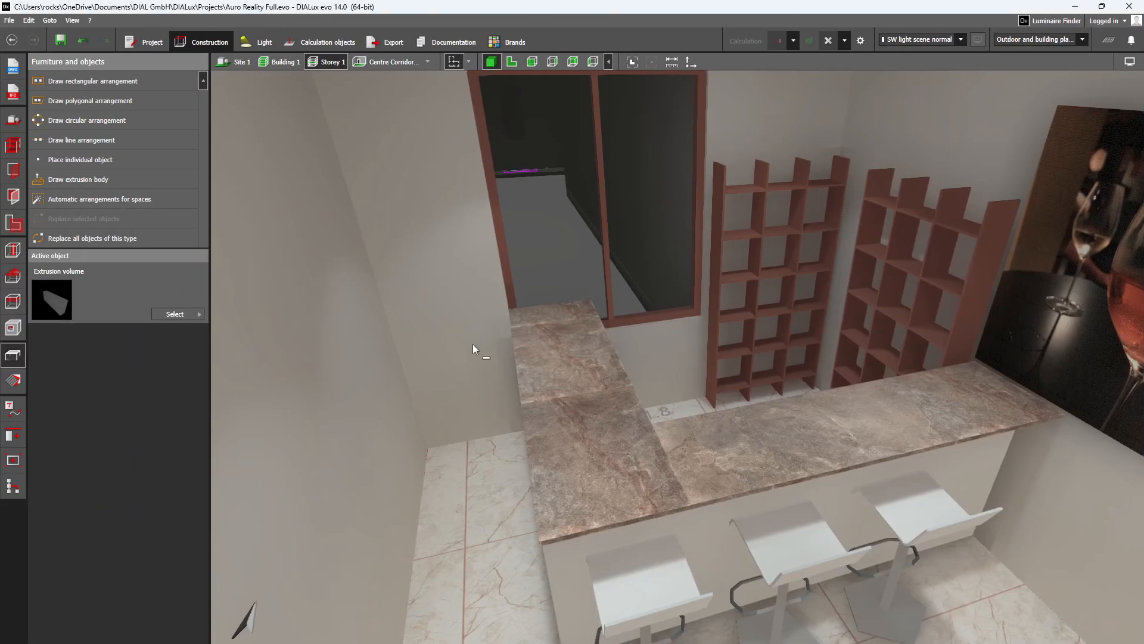
pyautogui.moveTo(491, 291); pyautogui.dragTo(492, 214, button='right')
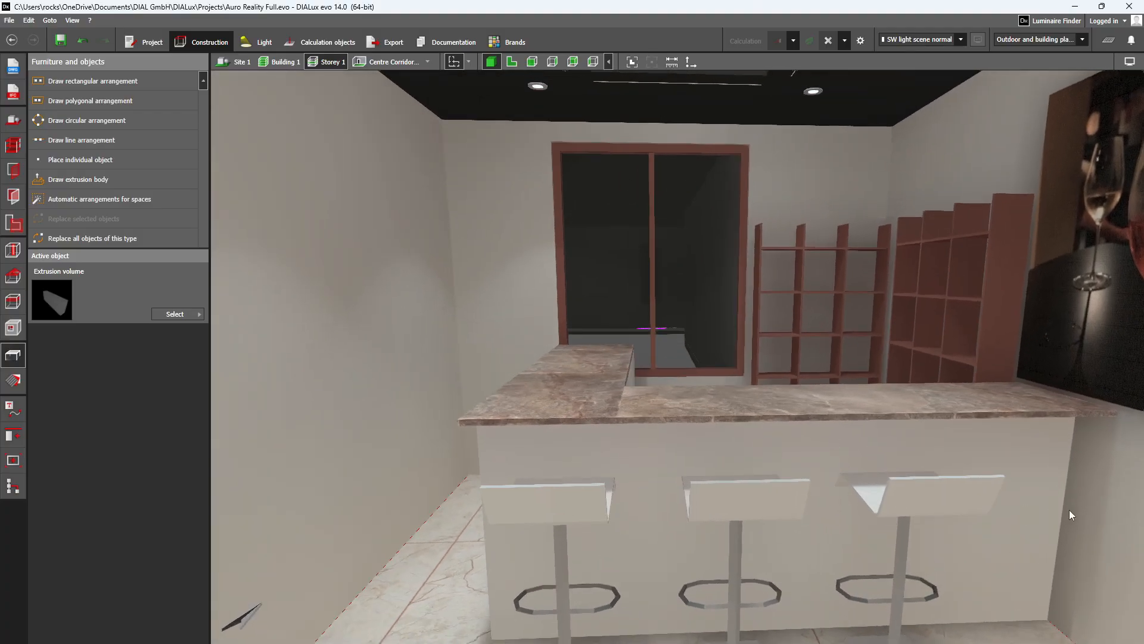
pyautogui.moveTo(631, 461); pyautogui.dragTo(652, 548, button='middle')
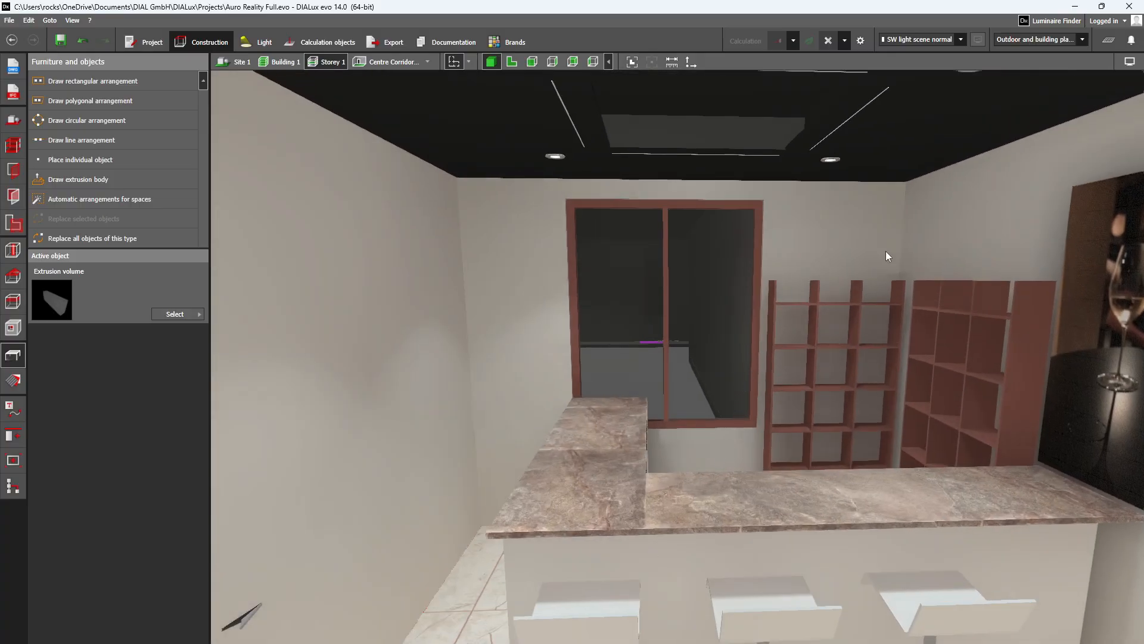
pyautogui.moveTo(803, 488); pyautogui.dragTo(776, 511, button='right')
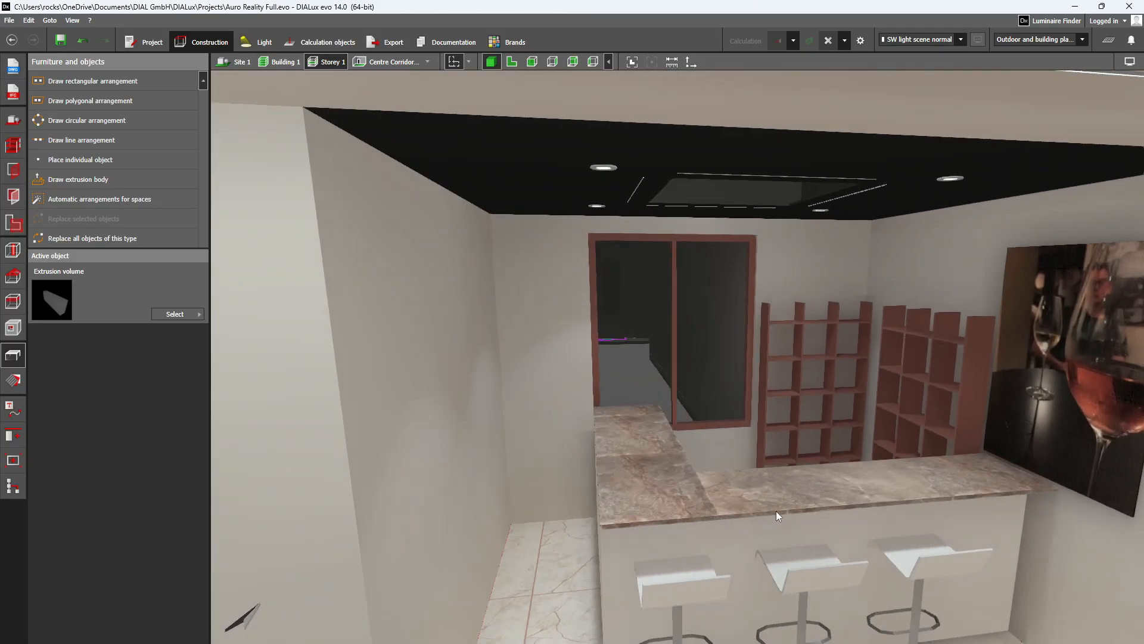
pyautogui.scroll(-3, 776, 511)
pyautogui.moveTo(763, 510); pyautogui.dragTo(775, 426, button='middle')
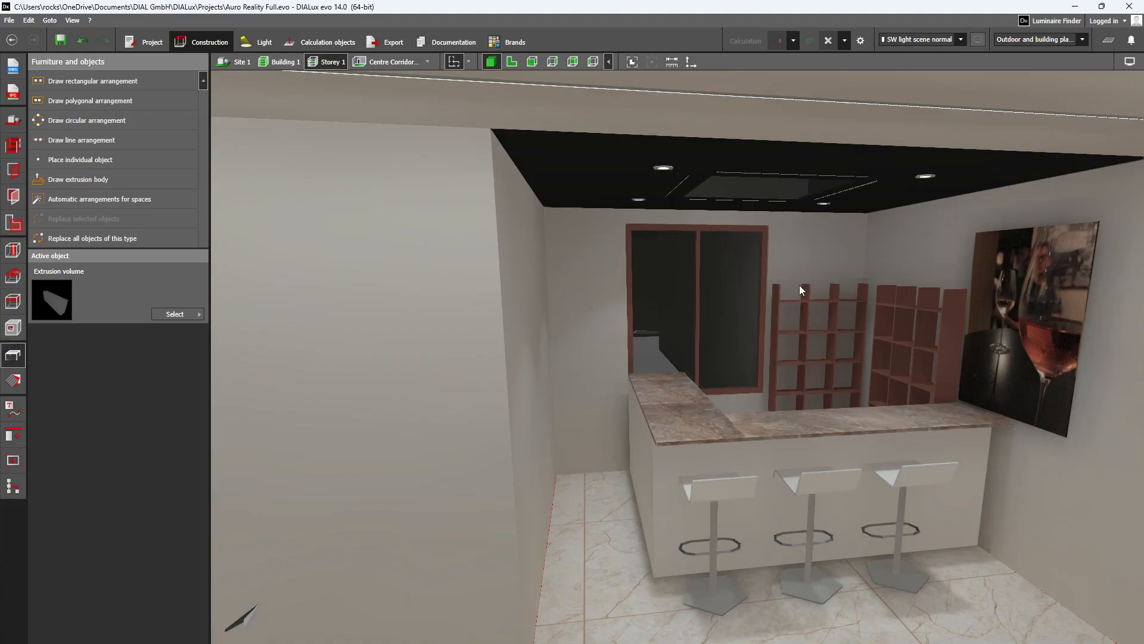
# View the living room's cove ceiling, sofa and doors in the 3D model.
pyautogui.scroll(-2, 848, 549)
pyautogui.moveTo(848, 548); pyautogui.dragTo(833, 460, button='middle')
pyautogui.scroll(-2, 830, 458)
pyautogui.moveTo(828, 460); pyautogui.dragTo(539, 443, button='right')
pyautogui.scroll(-2, 671, 478)
pyautogui.scroll(3, 656, 448)
pyautogui.moveTo(598, 469); pyautogui.dragTo(656, 548, button='middle')
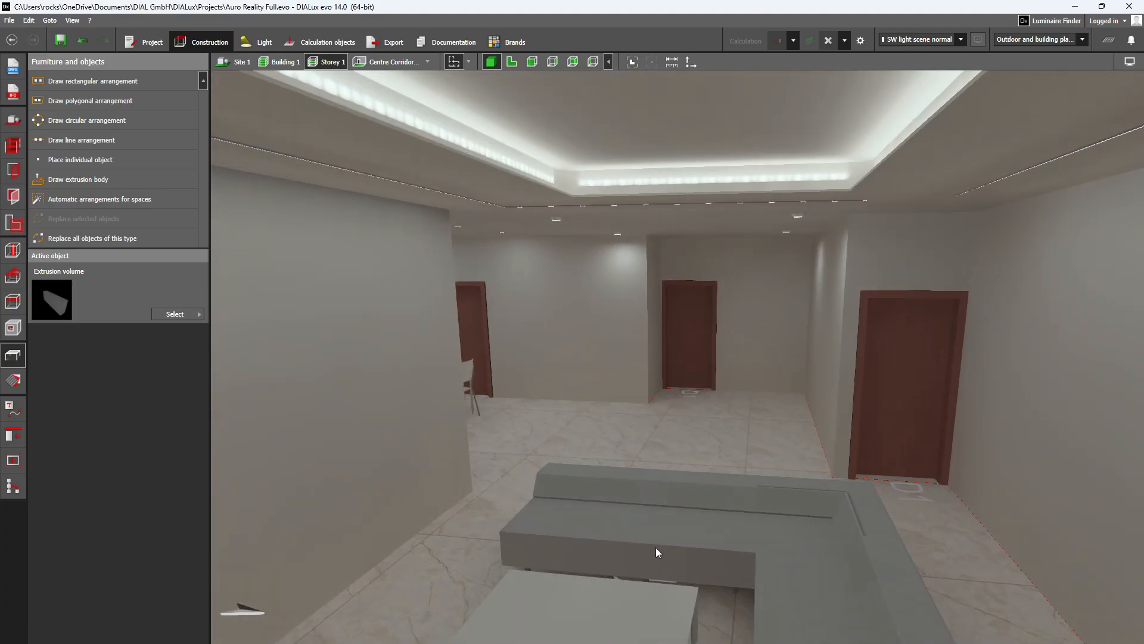
# View the living room's blank wall opposite the table and its linear ceiling lights.
pyautogui.scroll(-1, 655, 547)
pyautogui.moveTo(504, 520); pyautogui.dragTo(384, 502, button='right')
pyautogui.moveTo(384, 501); pyautogui.dragTo(690, 535, button='middle')
pyautogui.scroll(2, 573, 499)
pyautogui.moveTo(574, 499); pyautogui.dragTo(512, 420, button='right')
pyautogui.scroll(1, 640, 436)
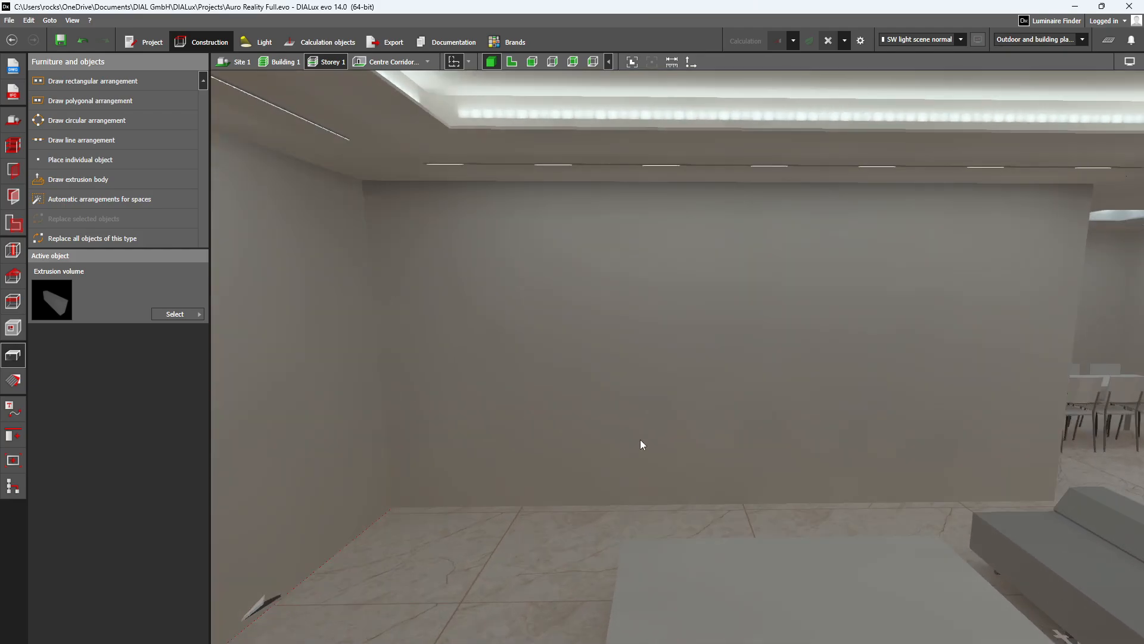
# Inspect the blank wall and the corner beside the brown door in the living room model.
pyautogui.moveTo(639, 435); pyautogui.dragTo(637, 373, button='right')
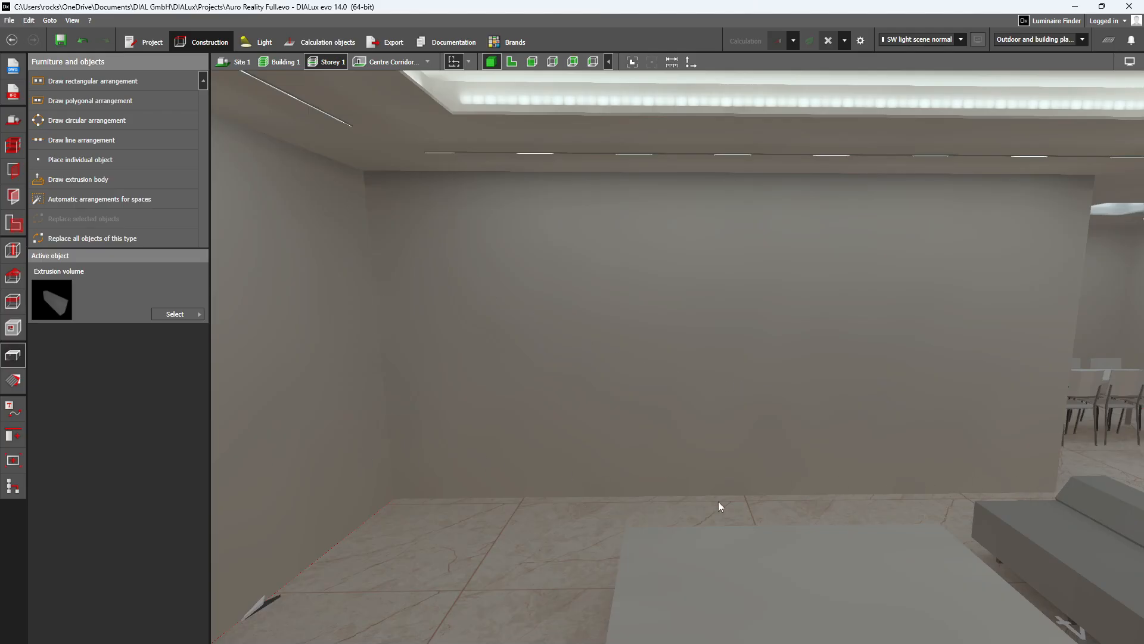
pyautogui.scroll(2, 598, 505)
pyautogui.scroll(-2, 992, 480)
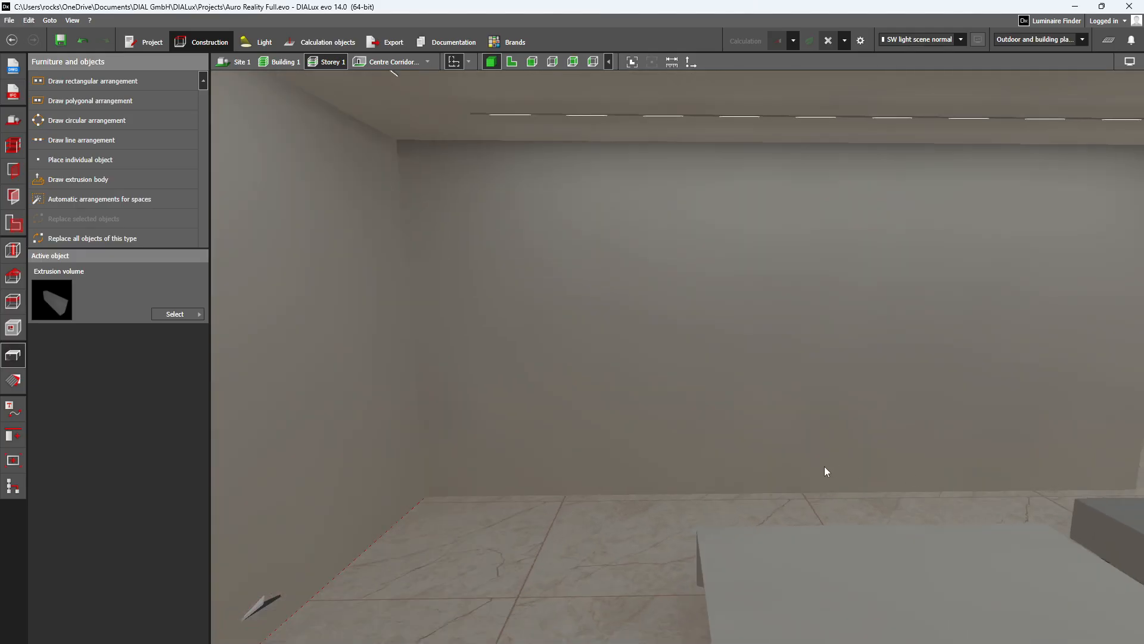
pyautogui.moveTo(613, 399); pyautogui.dragTo(527, 376, button='right')
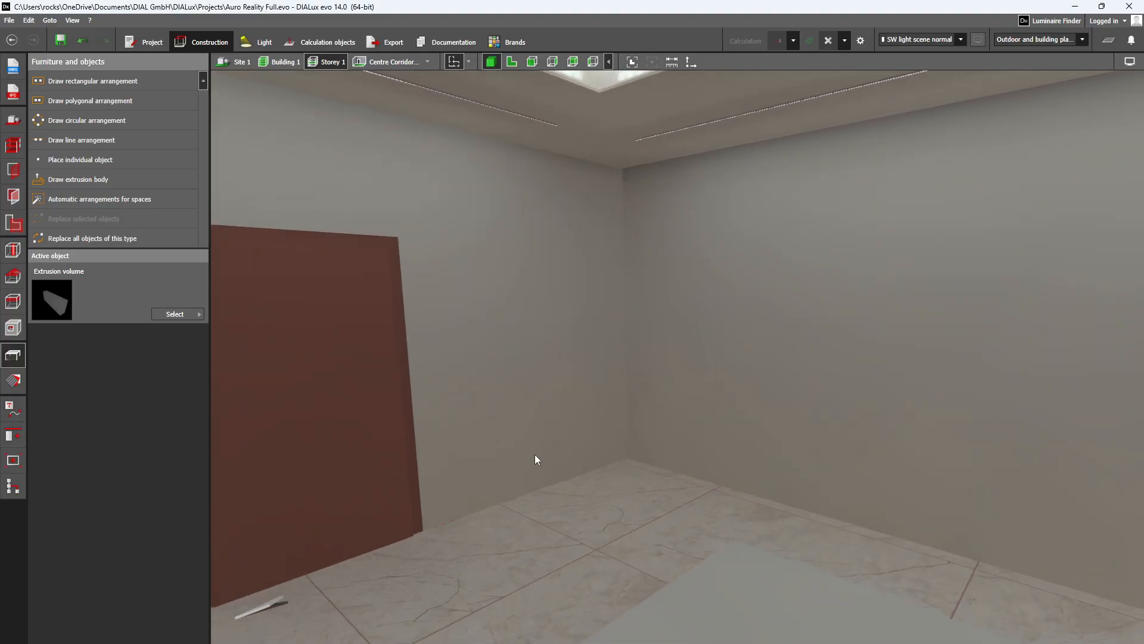
pyautogui.scroll(-2, 518, 459)
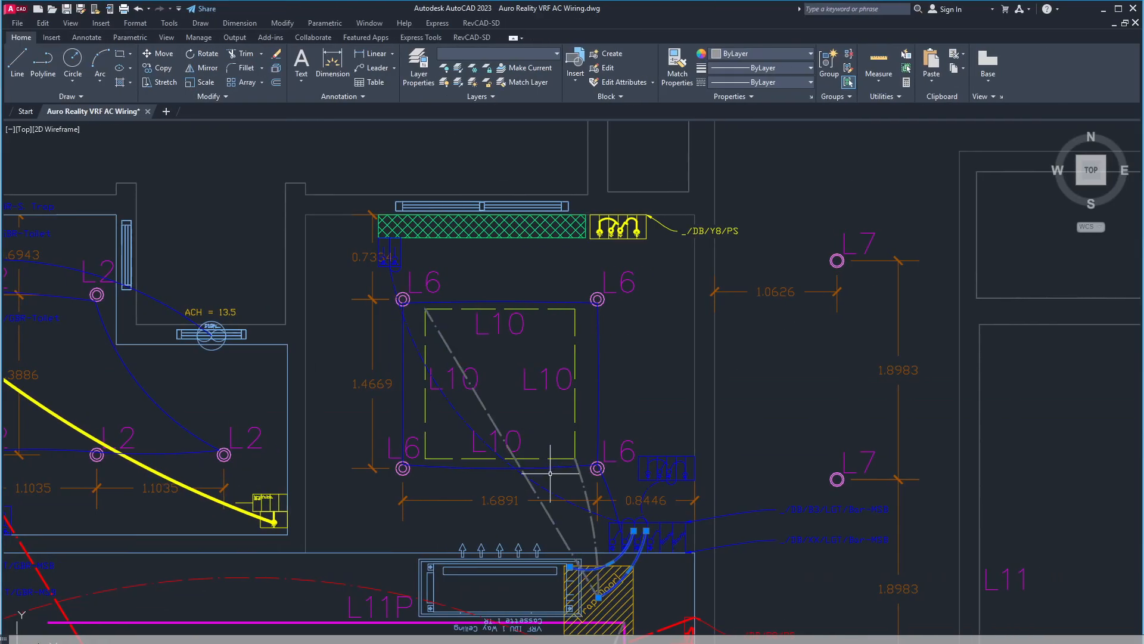
# Switch back to the AutoCAD drawing and examine the red switchboard's switches, fan regulator and blank module beside the living room door.
pyautogui.moveTo(466, 384)
pyautogui.mouseDown(button='middle')
pyautogui.moveTo(549, 476)
pyautogui.moveTo(495, 349)
pyautogui.mouseUp(button='middle')
pyautogui.scroll(8, 540, 451)
pyautogui.moveTo(710, 491); pyautogui.dragTo(656, 495, button='middle')
pyautogui.scroll(3, 692, 469)
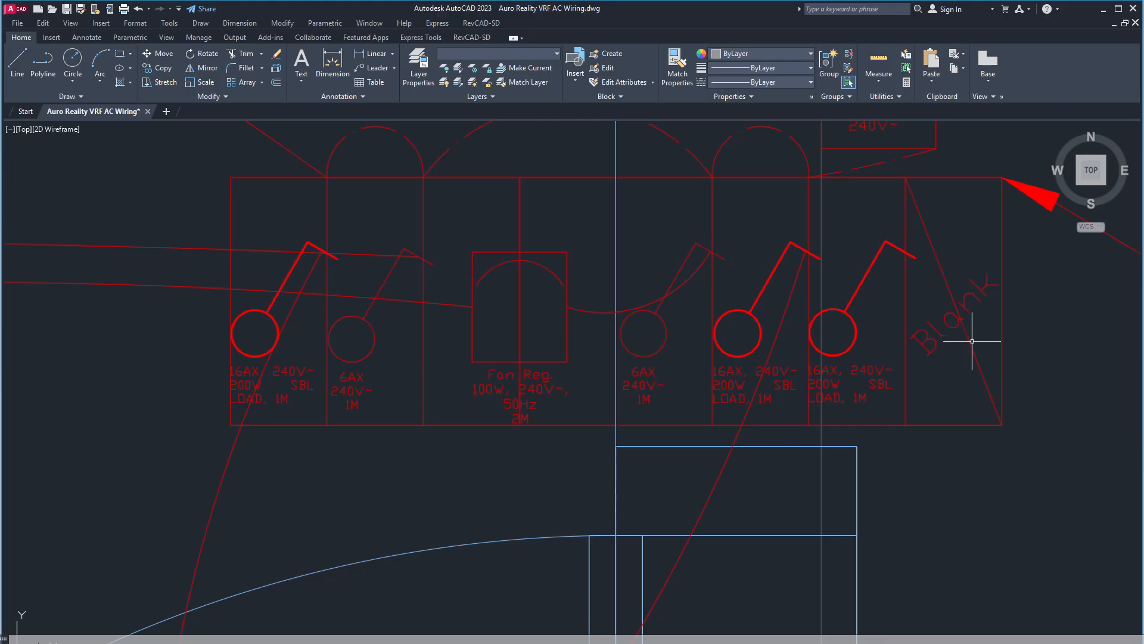
# Survey the wiring plan across the apartment, ending at the dining area, balcony and adjacent master bedroom boards.
pyautogui.scroll(-9, 897, 374)
pyautogui.moveTo(689, 463); pyautogui.dragTo(837, 374, button='middle')
pyautogui.moveTo(637, 506)
pyautogui.mouseDown(button='middle')
pyautogui.moveTo(641, 479)
pyautogui.moveTo(351, 564)
pyautogui.mouseUp(button='middle')
pyautogui.moveTo(417, 491); pyautogui.dragTo(699, 350, button='middle')
pyautogui.scroll(-4, 564, 453)
pyautogui.moveTo(504, 458)
pyautogui.mouseDown(button='middle')
pyautogui.moveTo(513, 479)
pyautogui.moveTo(633, 542)
pyautogui.mouseUp(button='middle')
pyautogui.moveTo(567, 451)
pyautogui.mouseDown(button='middle')
pyautogui.moveTo(542, 533)
pyautogui.moveTo(555, 618)
pyautogui.mouseUp(button='middle')
pyautogui.moveTo(496, 519); pyautogui.dragTo(468, 436, button='middle')
pyautogui.moveTo(856, 369)
pyautogui.mouseDown(button='middle')
pyautogui.moveTo(817, 419)
pyautogui.moveTo(692, 491)
pyautogui.moveTo(659, 291)
pyautogui.mouseUp(button='middle')
pyautogui.scroll(-4, 589, 449)
pyautogui.moveTo(569, 584); pyautogui.dragTo(635, 436, button='middle')
pyautogui.scroll(6, 634, 459)
pyautogui.moveTo(570, 480); pyautogui.dragTo(743, 316, button='middle')
pyautogui.moveTo(549, 501)
pyautogui.mouseDown(button='middle')
pyautogui.moveTo(669, 501)
pyautogui.moveTo(888, 440)
pyautogui.moveTo(927, 406)
pyautogui.mouseUp(button='middle')
pyautogui.moveTo(528, 448); pyautogui.dragTo(675, 478, button='middle')
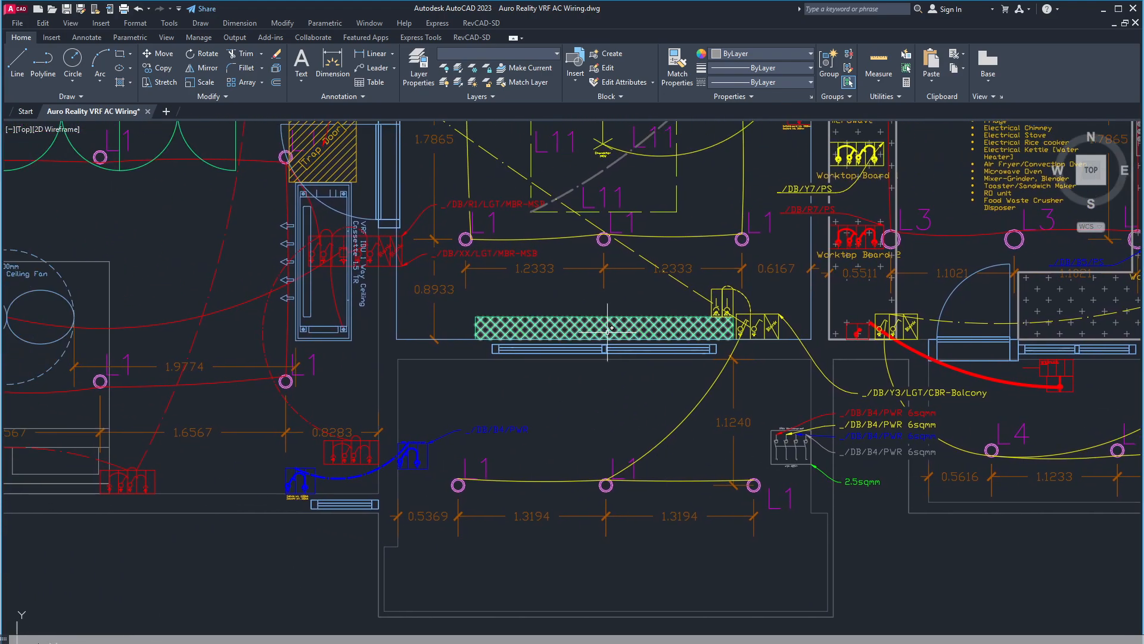
# Survey the lights, fan, trap doors and switchboards in the guest bedroom and its neighbouring toilets.
pyautogui.moveTo(607, 336); pyautogui.dragTo(569, 569, button='middle')
pyautogui.moveTo(663, 375); pyautogui.dragTo(531, 641, button='middle')
pyautogui.moveTo(568, 333); pyautogui.dragTo(624, 545, button='middle')
pyautogui.moveTo(650, 303); pyautogui.dragTo(649, 570, button='middle')
pyautogui.moveTo(708, 329); pyautogui.dragTo(718, 379, button='middle')
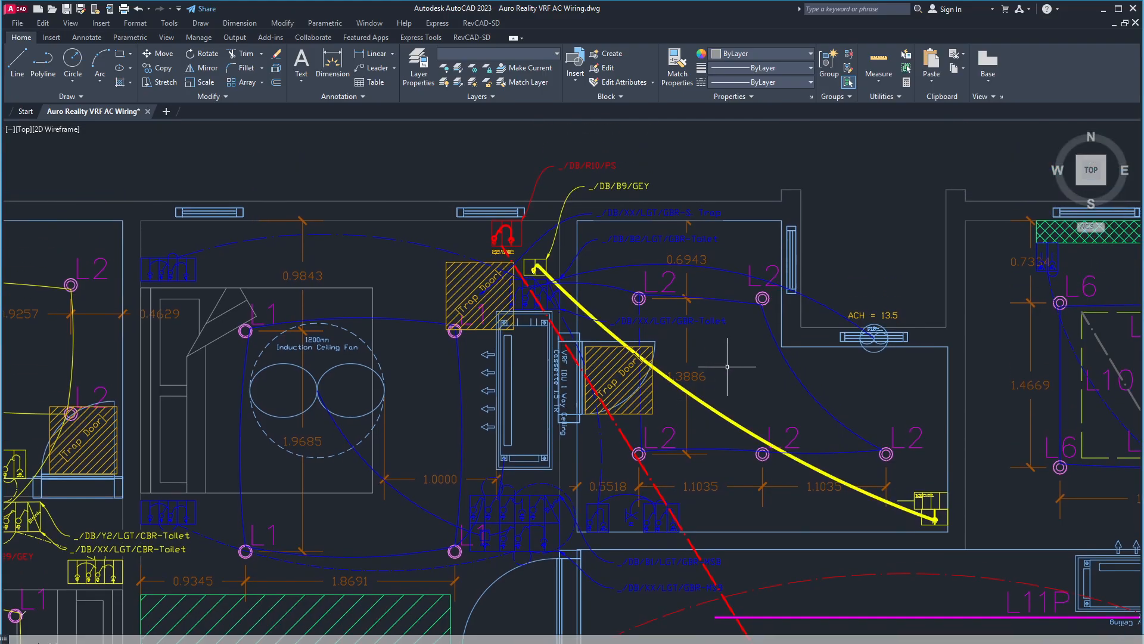
pyautogui.moveTo(296, 348); pyautogui.dragTo(431, 343, button='middle')
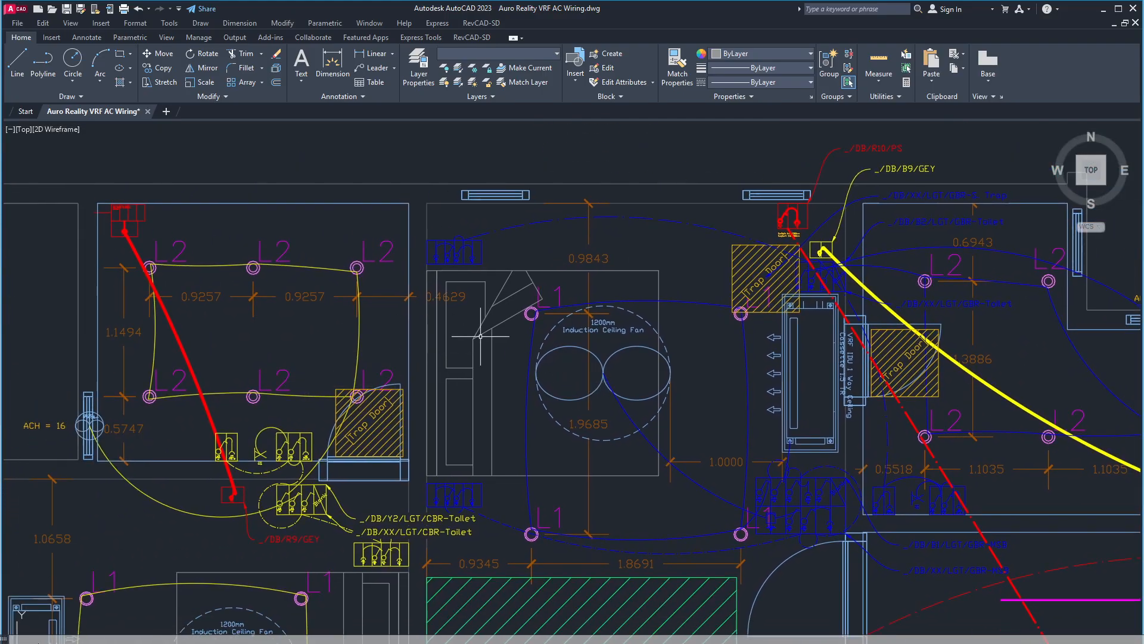
pyautogui.moveTo(893, 385); pyautogui.dragTo(714, 443, button='middle')
# Inspect the guest toilet's blue switchboard with its blank module, and the yellow geyser wiring.
pyautogui.scroll(4, 678, 343)
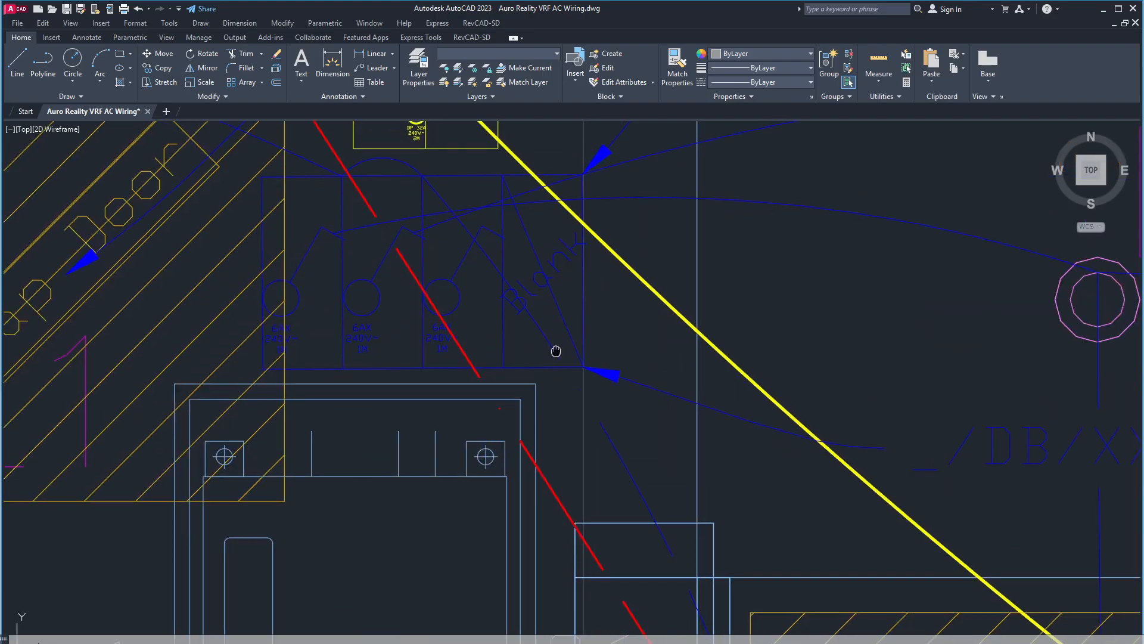
pyautogui.moveTo(555, 348); pyautogui.dragTo(695, 404, button='middle')
pyautogui.scroll(-3, 727, 429)
pyautogui.moveTo(761, 501); pyautogui.dragTo(531, 360, button='middle')
pyautogui.scroll(-2, 689, 478)
pyautogui.moveTo(752, 541)
pyautogui.mouseDown(button='middle')
pyautogui.moveTo(610, 410)
pyautogui.moveTo(587, 372)
pyautogui.mouseUp(button='middle')
pyautogui.moveTo(817, 502); pyautogui.dragTo(654, 470, button='middle')
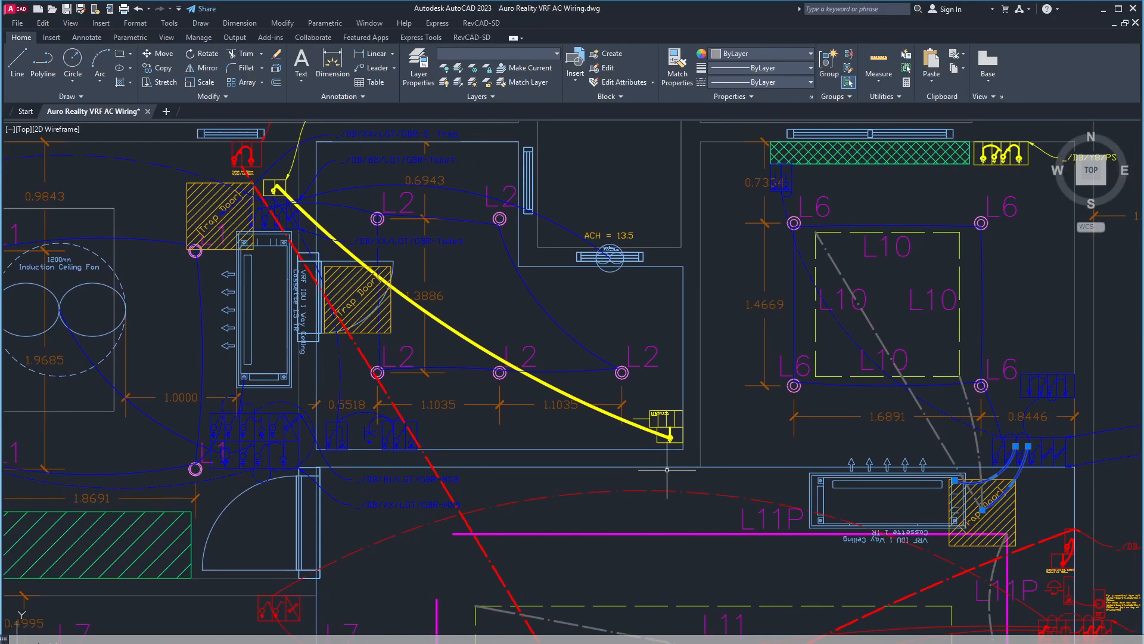
# Examine the living room's L11 lights, ceiling fan, AC cassettes and door-side boards, plus the adjoining dining area.
pyautogui.scroll(-1, 880, 539)
pyautogui.moveTo(880, 538); pyautogui.dragTo(660, 353, button='middle')
pyautogui.moveTo(736, 583)
pyautogui.mouseDown(button='middle')
pyautogui.moveTo(676, 422)
pyautogui.moveTo(750, 473)
pyautogui.mouseUp(button='middle')
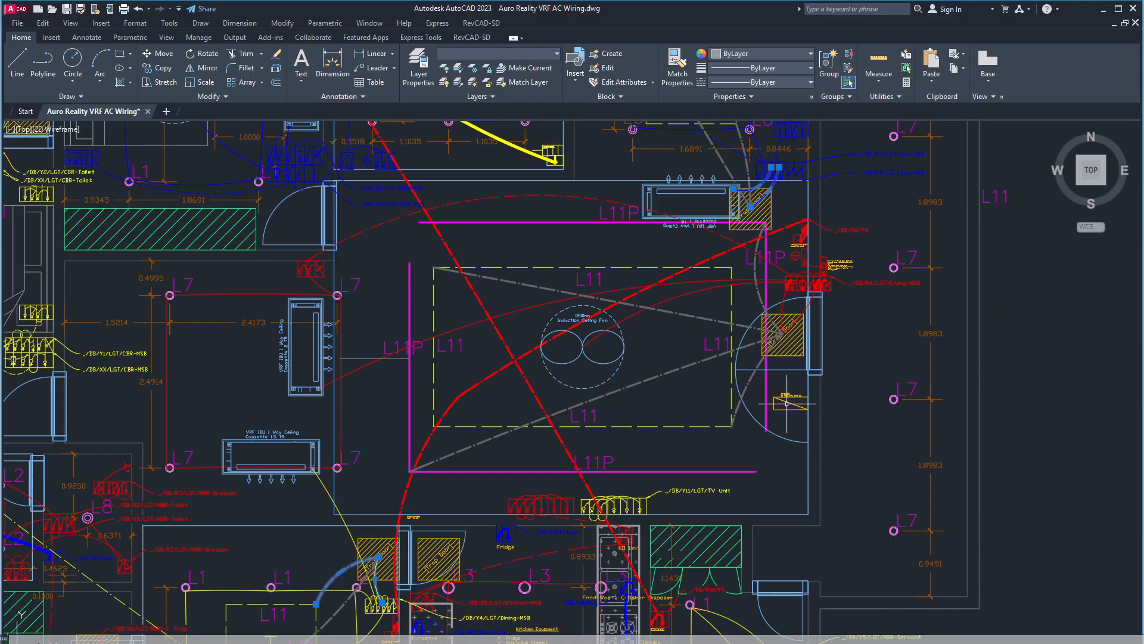
pyautogui.scroll(-5, 633, 440)
pyautogui.moveTo(617, 446); pyautogui.dragTo(825, 361, button='middle')
pyautogui.scroll(4, 695, 425)
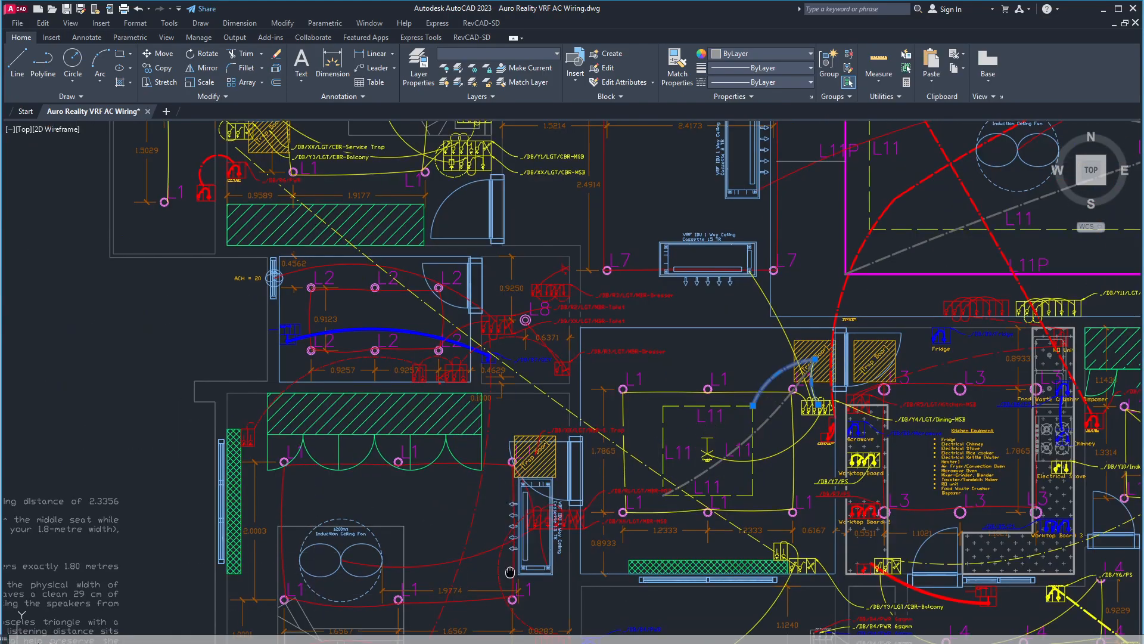
# Examine the master bedroom's L1 lights and fan, and the main switchboard's switches, fan regulator and blank modules.
pyautogui.scroll(2, 510, 578)
pyautogui.scroll(2, 511, 455)
pyautogui.scroll(-2, 409, 421)
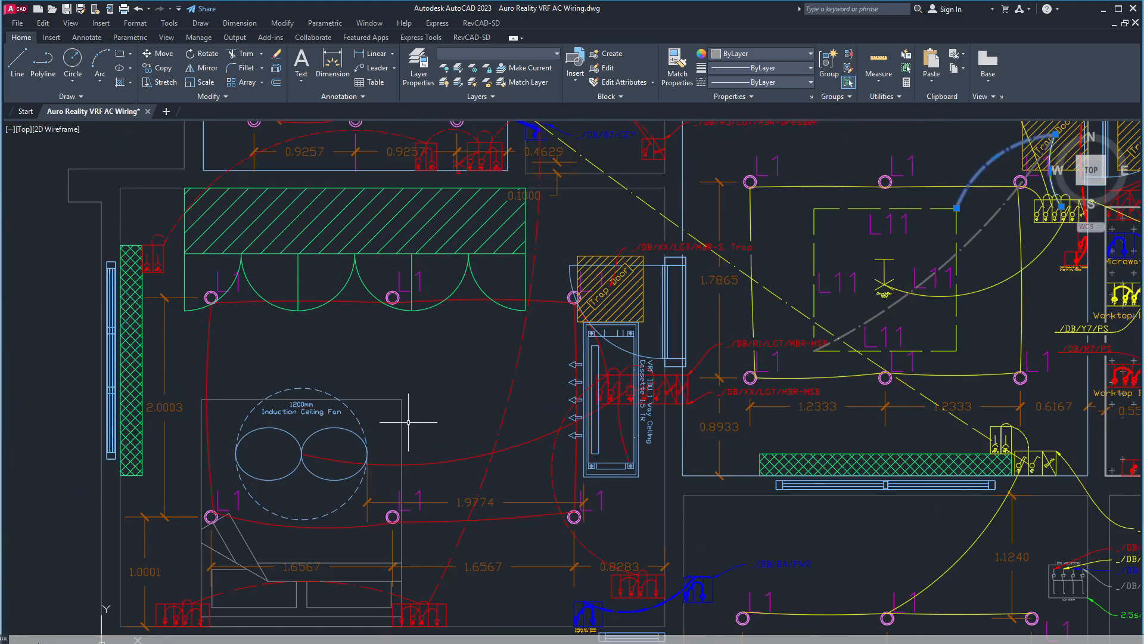
pyautogui.moveTo(520, 423); pyautogui.dragTo(433, 415, button='middle')
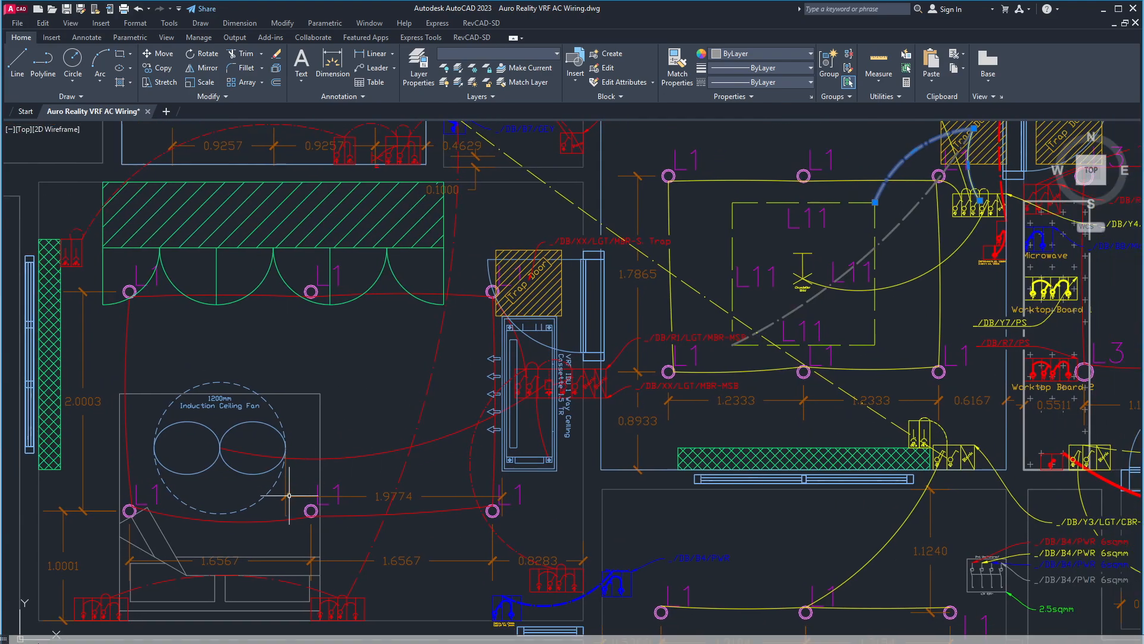
pyautogui.scroll(2, 289, 495)
pyautogui.scroll(1, 841, 298)
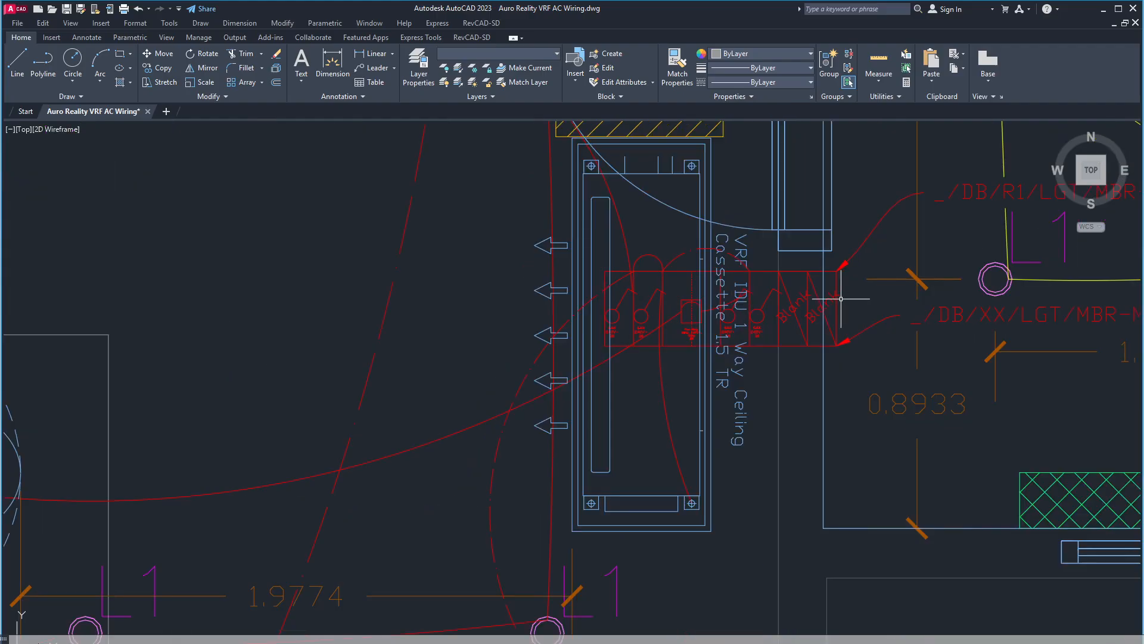
pyautogui.scroll(4, 841, 298)
pyautogui.scroll(-2, 316, 324)
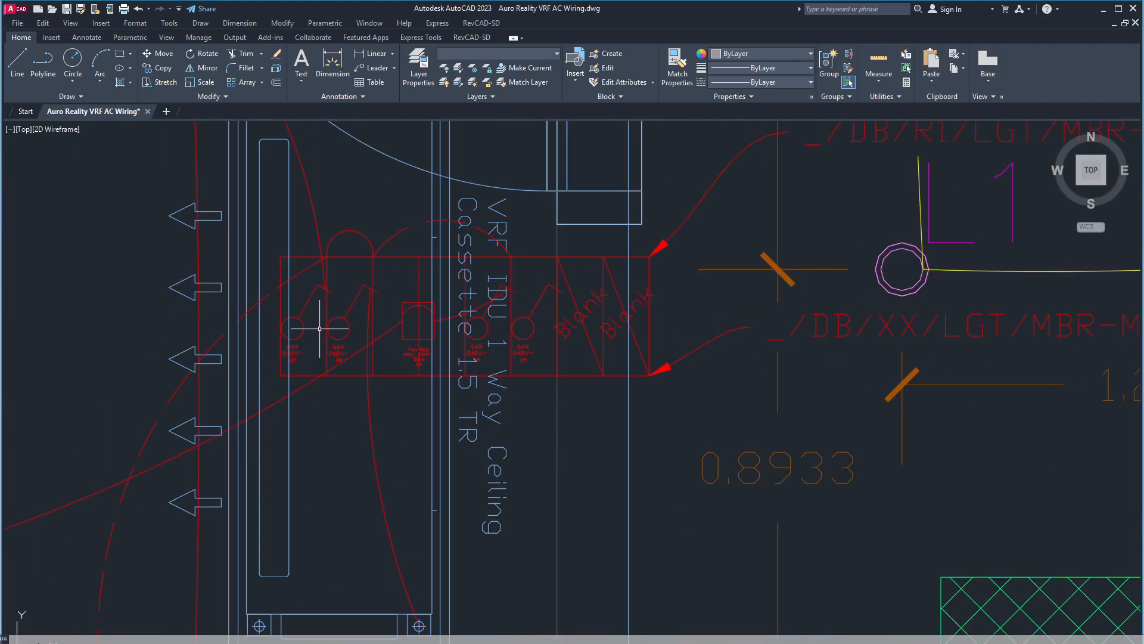
pyautogui.scroll(-4, 543, 361)
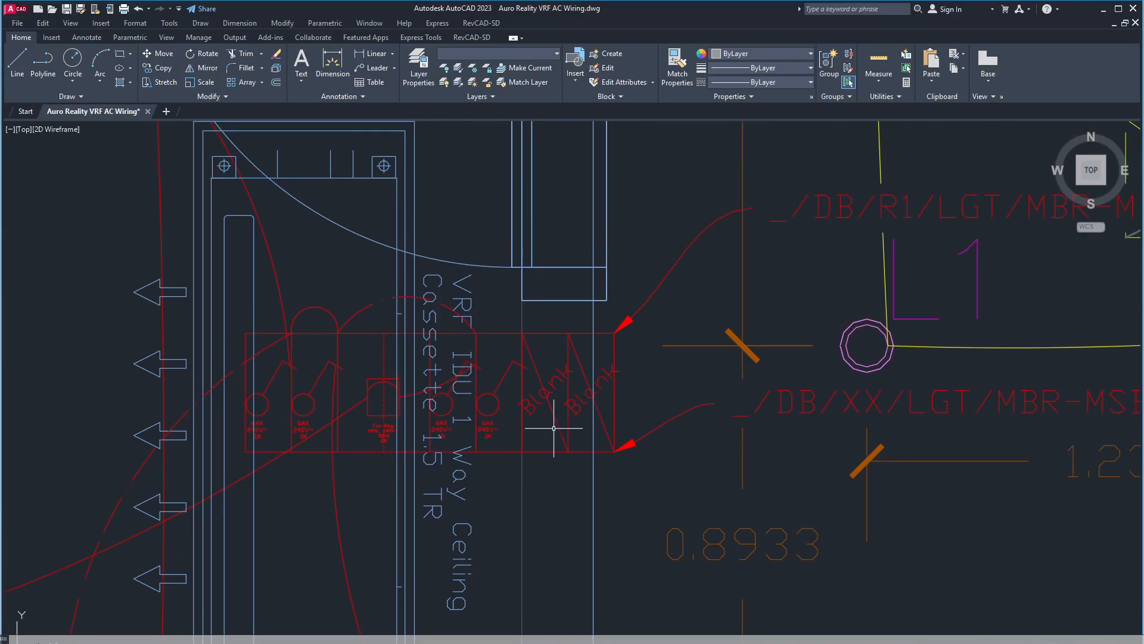
# Look over the wiring around the master bedroom, dining area and kitchen, and the overall apartment plan.
pyautogui.moveTo(613, 475); pyautogui.dragTo(508, 461, button='middle')
pyautogui.scroll(-4, 577, 456)
pyautogui.moveTo(583, 475); pyautogui.dragTo(570, 596, button='middle')
pyautogui.moveTo(549, 502); pyautogui.dragTo(573, 459, button='middle')
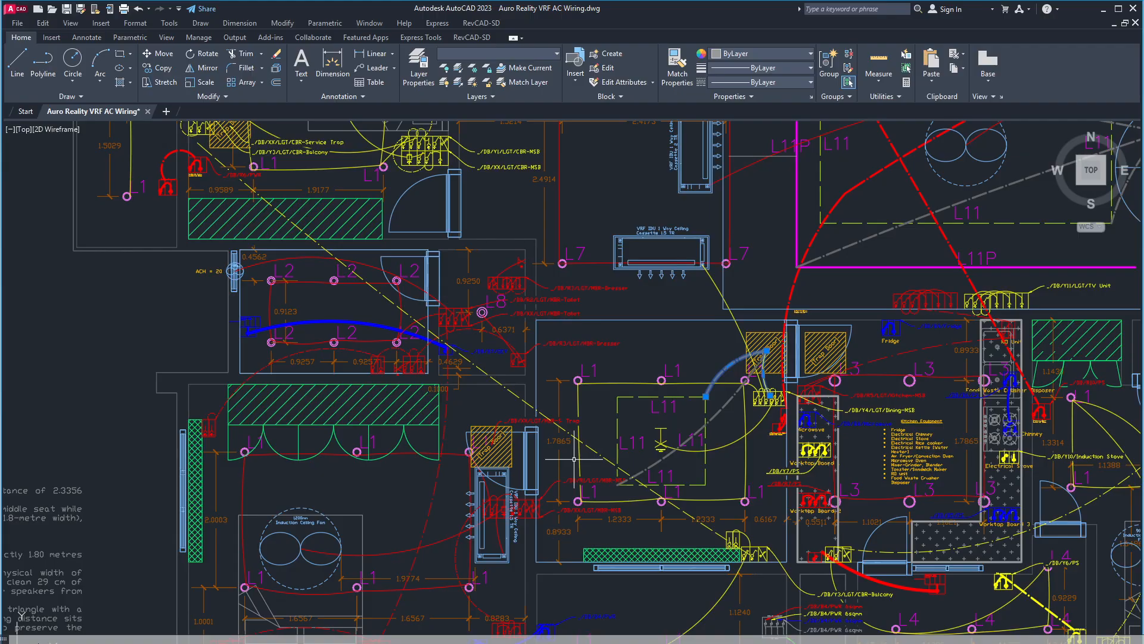
pyautogui.scroll(-6, 574, 459)
pyautogui.scroll(6, 599, 418)
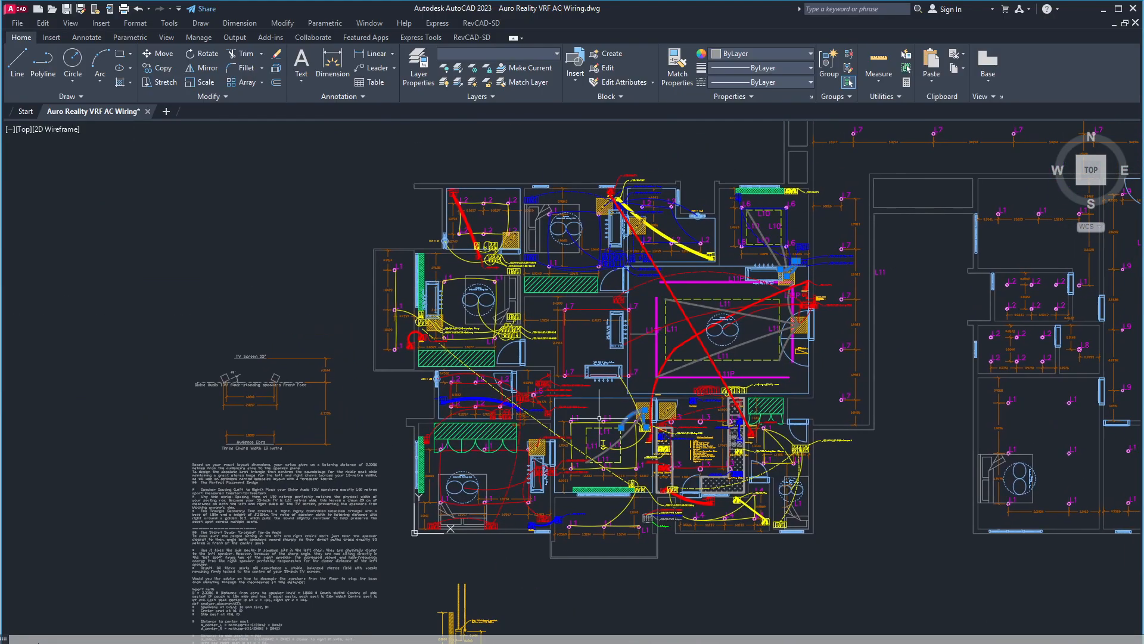
# Examine the audio layout sketch with the 55" TV screen, angled floor-standing speakers and audience position beside the apartment plan.
pyautogui.moveTo(556, 417); pyautogui.dragTo(823, 323, button='middle')
pyautogui.moveTo(523, 345); pyautogui.dragTo(616, 442, button='middle')
pyautogui.moveTo(383, 408); pyautogui.dragTo(656, 423, button='middle')
pyautogui.scroll(2, 343, 376)
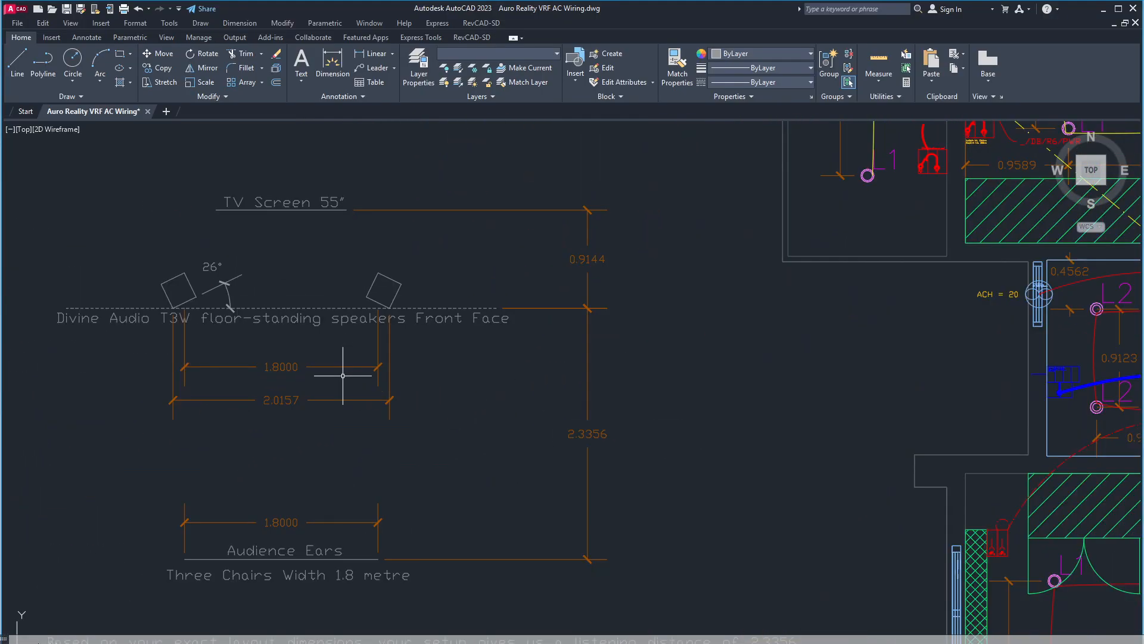
pyautogui.scroll(-8, 631, 410)
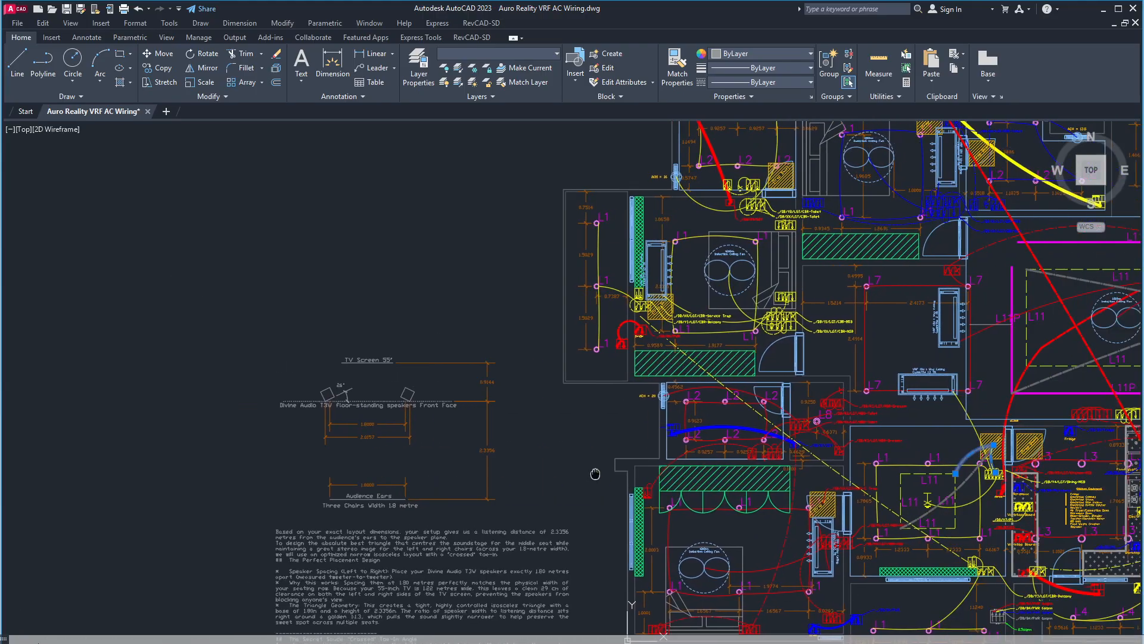
pyautogui.scroll(-2, 756, 387)
pyautogui.moveTo(766, 390); pyautogui.dragTo(710, 366, button='middle')
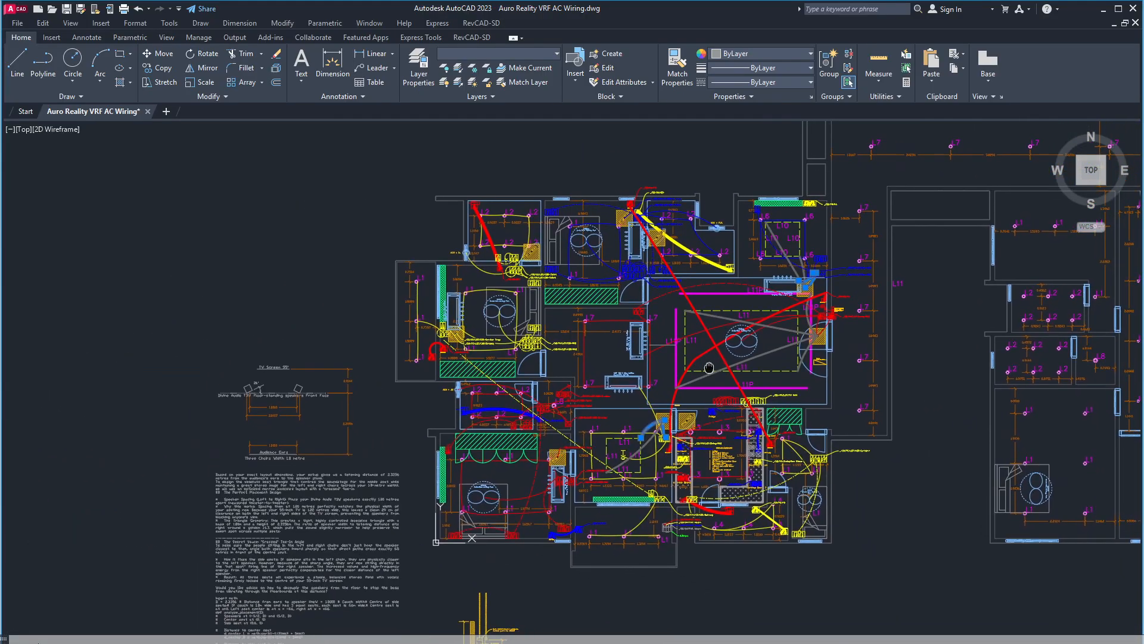
# Switch to the Load Estimation Auro Reality spreadsheet in LibreOffice Calc and view the phase load summary and the start of the load list.
pyautogui.press('ctrl+super+Right')
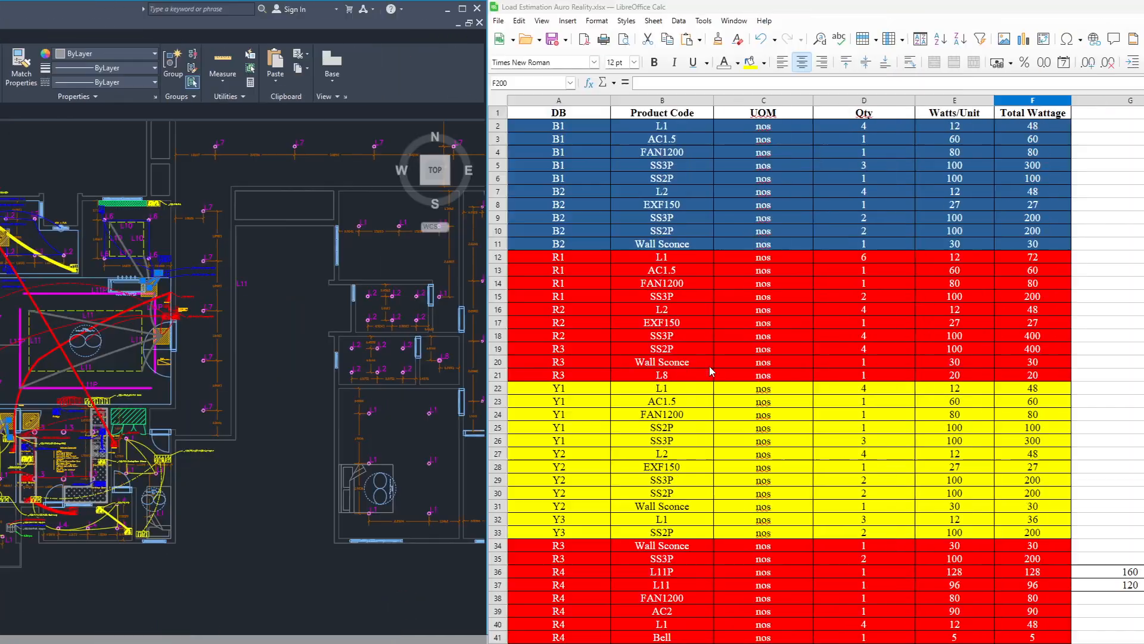
pyautogui.scroll(-6, 302, 447)
pyautogui.scroll(6, 285, 431)
pyautogui.press('Left')
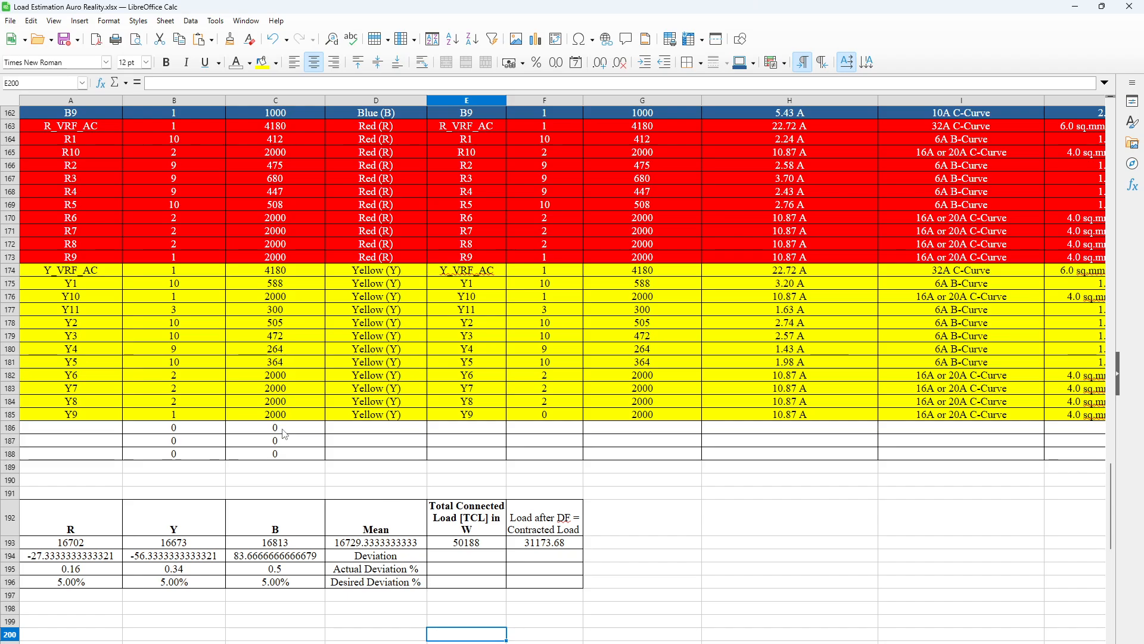
pyautogui.scroll(20, 271, 357)
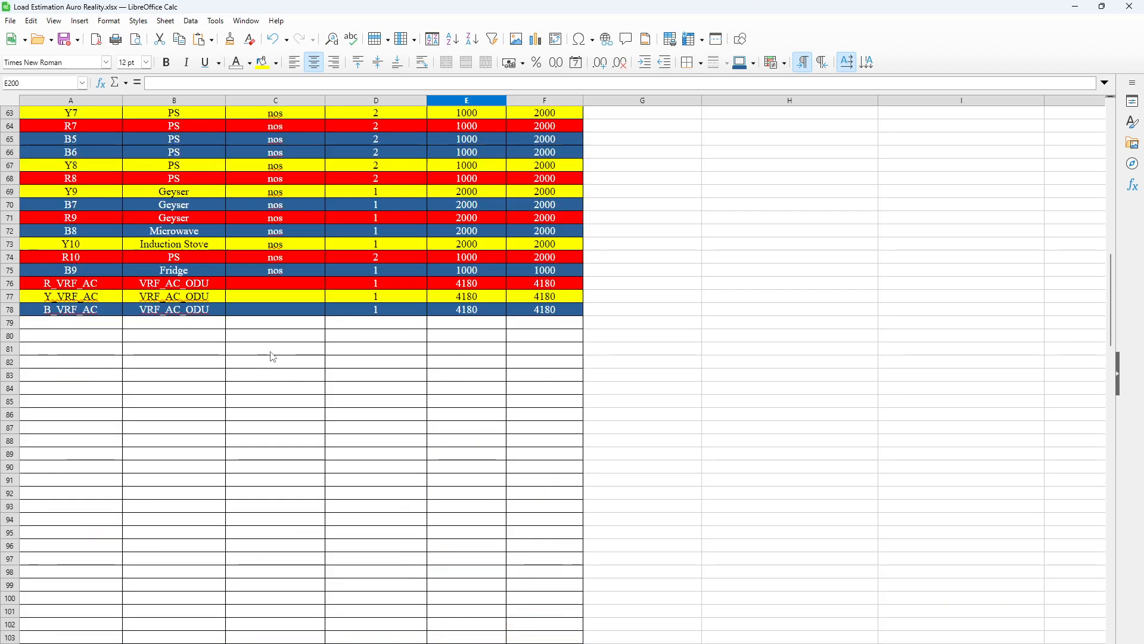
pyautogui.scroll(9, 270, 358)
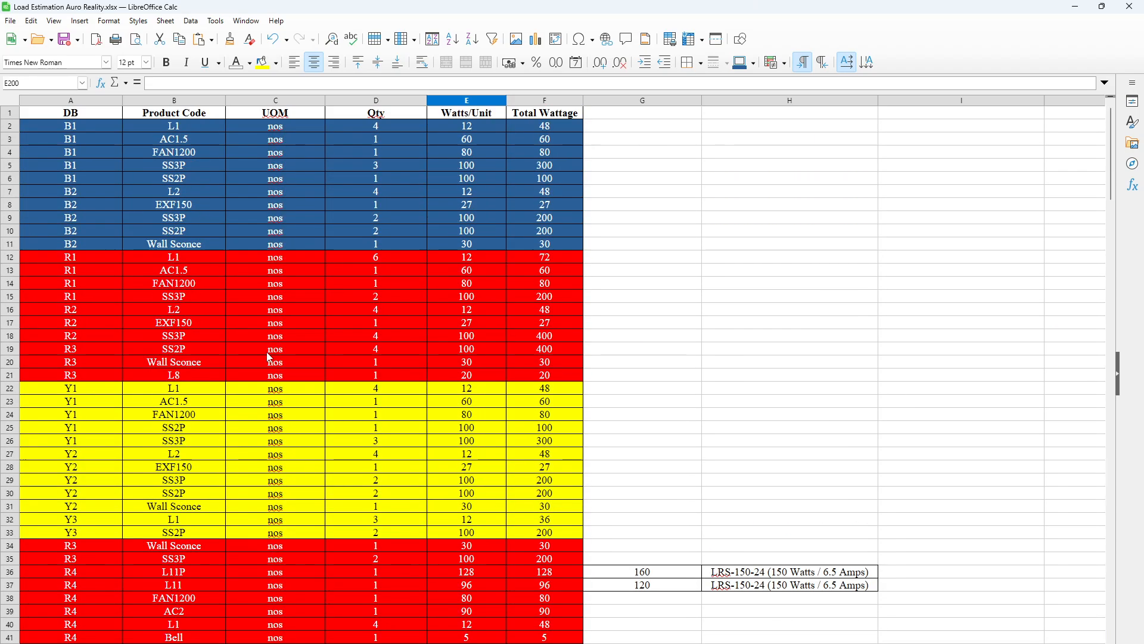
# Inspect the B1 circuit entries across the DB, Product Code and Qty columns of the load list.
pyautogui.click(85, 139)
pyautogui.press('Up')
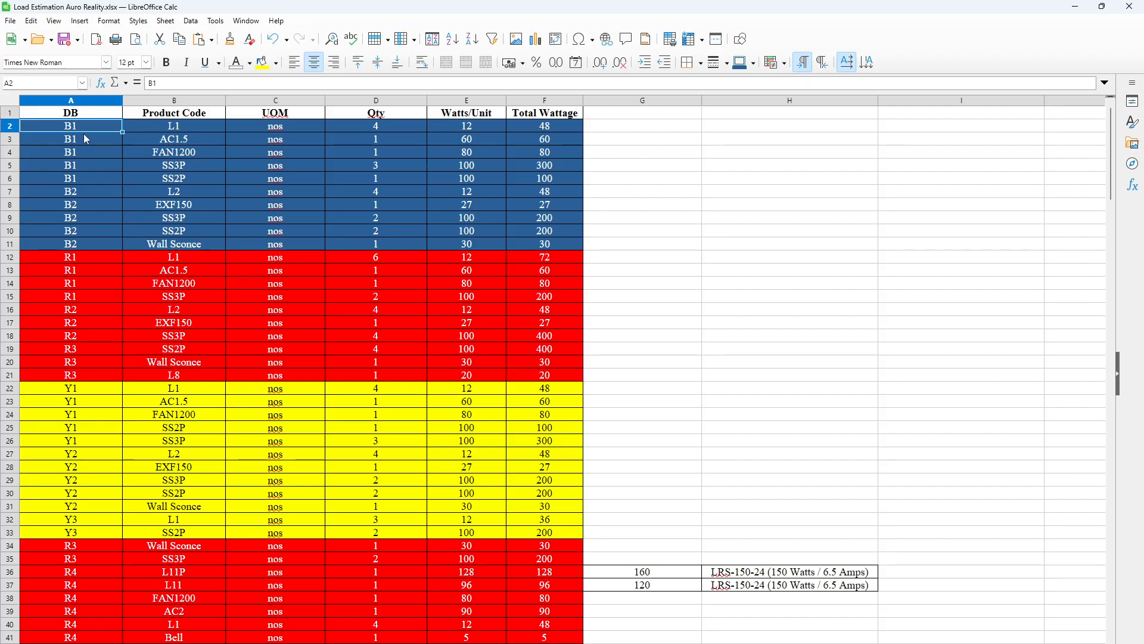
pyautogui.click(86, 139)
pyautogui.press('Down')
pyautogui.press('Down')
pyautogui.press('Right')
pyautogui.press('Right')
pyautogui.press('Right')
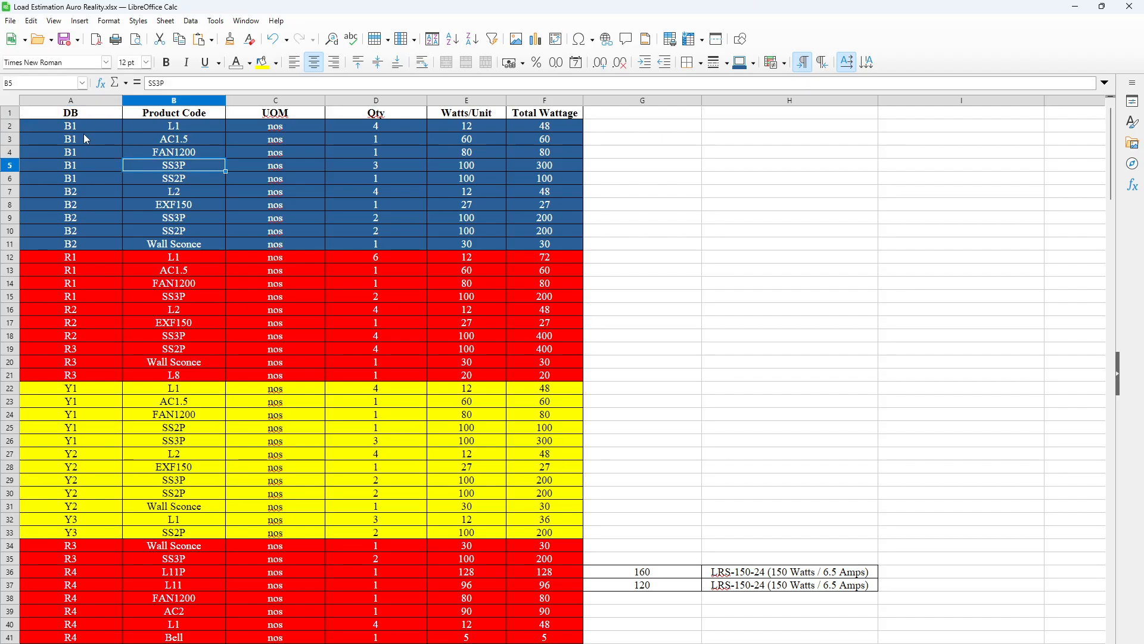
# Review the quantities and wattages of the lighting, fan, AC and switch-socket circuits from B1 through Y5.
pyautogui.press('Down')
pyautogui.press('Down')
pyautogui.press('Down')
pyautogui.press('Down')
pyautogui.press('Down')
pyautogui.press('Down')
pyautogui.press('Down')
pyautogui.press('Down')
pyautogui.press('Down')
pyautogui.press('Down')
pyautogui.press('Down')
pyautogui.press('Down')
pyautogui.press('Down')
pyautogui.press('Down')
pyautogui.press('Down')
pyautogui.press('Down')
pyautogui.press('Down')
pyautogui.press('Down')
pyautogui.press('Down')
pyautogui.press('Down')
pyautogui.press('Down')
pyautogui.press('Down')
pyautogui.press('Down')
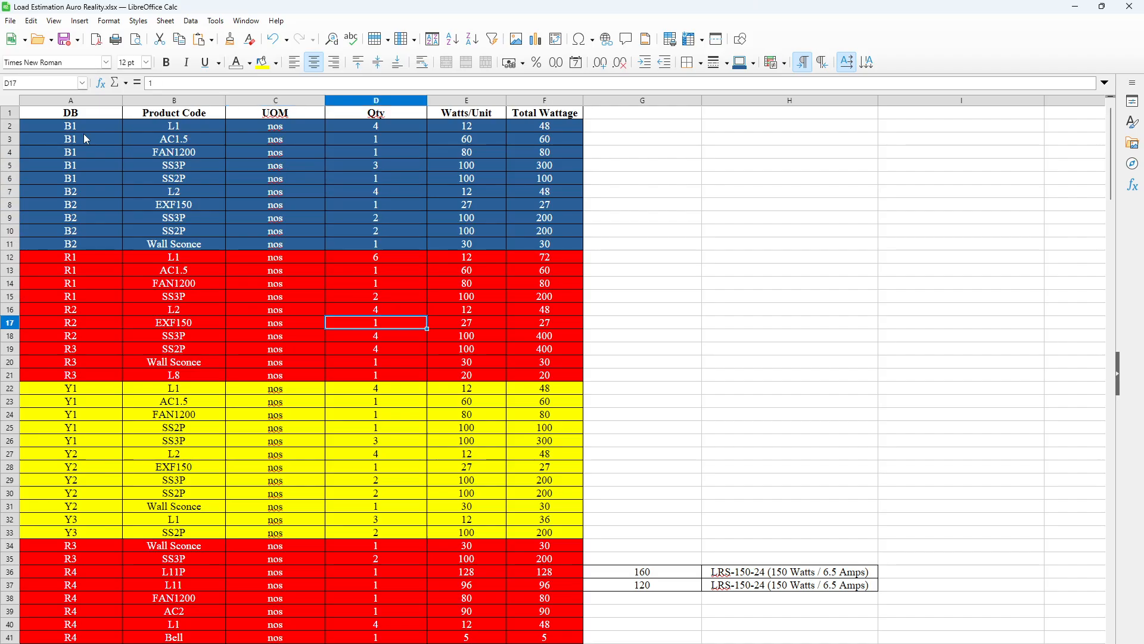
pyautogui.press('Down')
pyautogui.press('Down')
pyautogui.press('Down')
pyautogui.press('Down')
pyautogui.press('Down')
pyautogui.press('Down')
pyautogui.press('Down')
pyautogui.press('Down')
pyautogui.press('Down')
pyautogui.press('Down')
pyautogui.press('Down')
pyautogui.press('Down')
pyautogui.press('Down')
pyautogui.press('Down')
pyautogui.press('Down')
pyautogui.press('Down')
pyautogui.press('Down')
pyautogui.press('Down')
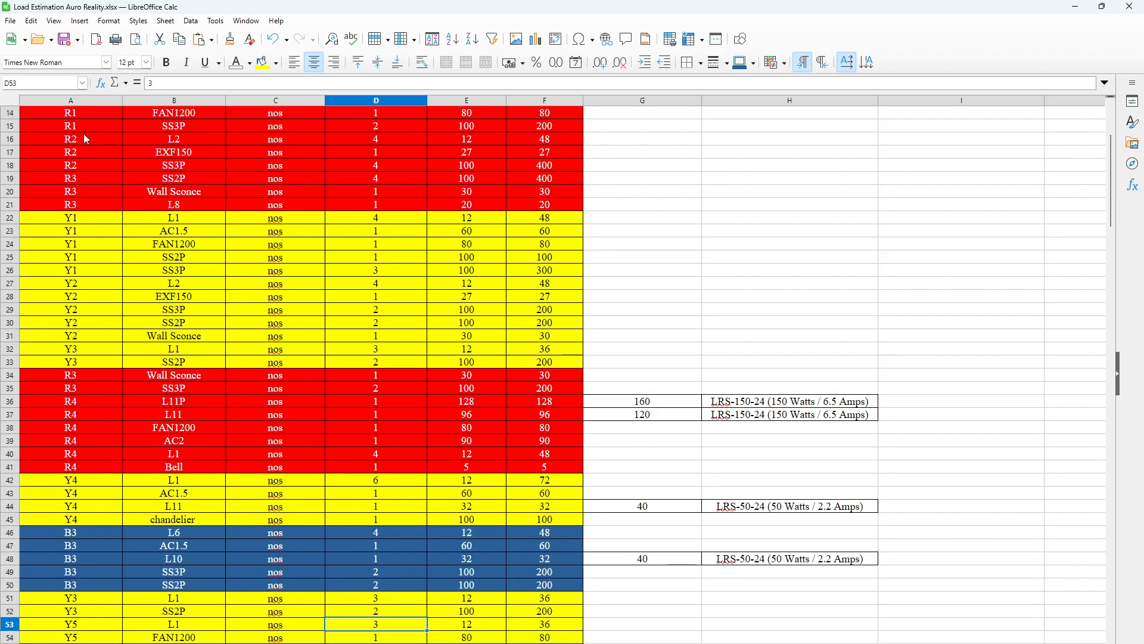
# Review the power socket, geyser, microwave, induction stove, fridge and VRF outdoor unit loads at the end of the list.
pyautogui.press('Down')
pyautogui.press('Down')
pyautogui.press('Down')
pyautogui.press('Down')
pyautogui.press('Down')
pyautogui.press('Down')
pyautogui.press('Down')
pyautogui.press('Down')
pyautogui.press('Down')
pyautogui.press('Down')
pyautogui.press('Down')
pyautogui.press('Down')
pyautogui.press('Down')
pyautogui.press('Down')
pyautogui.press('Down')
pyautogui.press('Down')
pyautogui.press('Down')
pyautogui.press('Down')
pyautogui.press('Down')
pyautogui.press('Down')
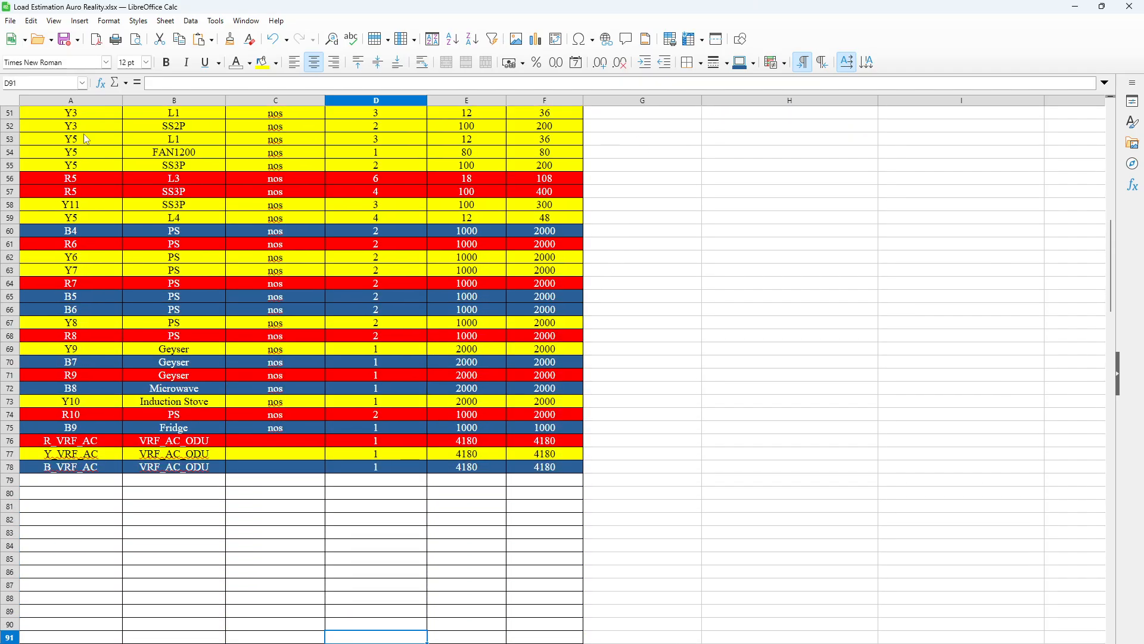
pyautogui.press('Down')
pyautogui.press('Down')
# Go back through the load list from the VRF outdoor unit rows to the Y4 lighting circuit.
pyautogui.press('Up')
pyautogui.press('Up')
pyautogui.press('Up')
pyautogui.press('Up')
pyautogui.press('Up')
pyautogui.press('Up')
pyautogui.press('Up')
pyautogui.press('Up')
pyautogui.press('Up')
pyautogui.press('Up')
pyautogui.press('Up')
pyautogui.press('Up')
pyautogui.press('Up')
pyautogui.press('Up')
pyautogui.press('Up')
pyautogui.press('Up')
pyautogui.press('Up')
pyautogui.press('Up')
pyautogui.press('Up')
pyautogui.press('Up')
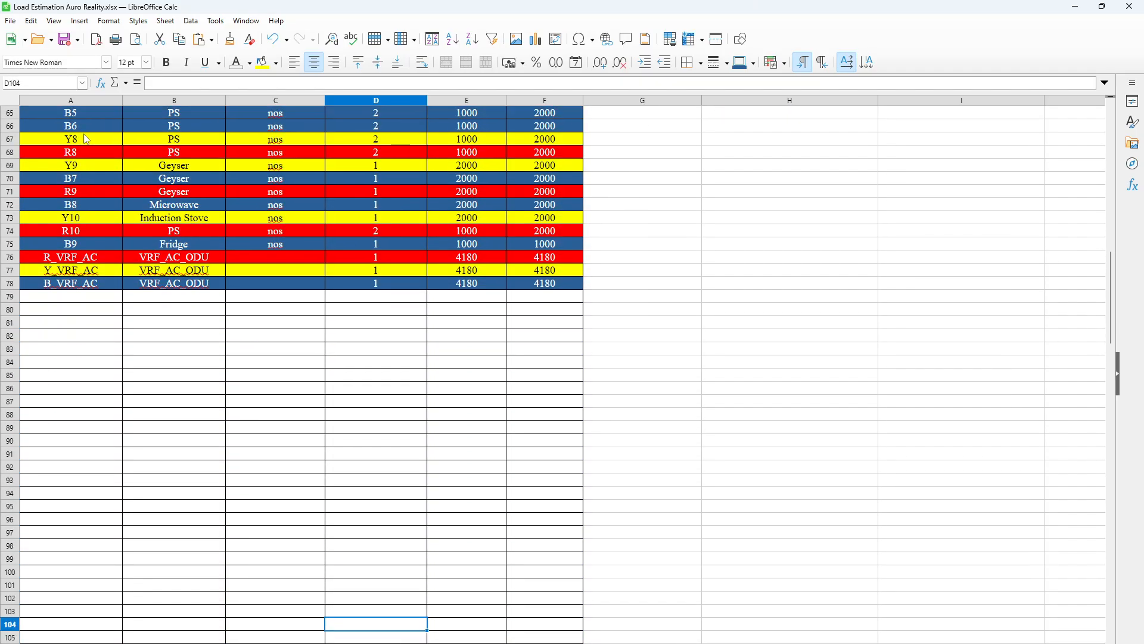
pyautogui.press('Up')
pyautogui.press('Up')
pyautogui.press('Up')
pyautogui.press('Up')
pyautogui.press('Up')
pyautogui.press('Up')
pyautogui.press('Up')
pyautogui.press('Up')
pyautogui.press('Up')
pyautogui.press('Up')
pyautogui.press('Up')
pyautogui.press('Up')
pyautogui.press('Up')
pyautogui.press('Up')
pyautogui.press('Up')
pyautogui.press('Up')
pyautogui.press('Up')
pyautogui.press('Up')
pyautogui.press('Up')
pyautogui.press('Up')
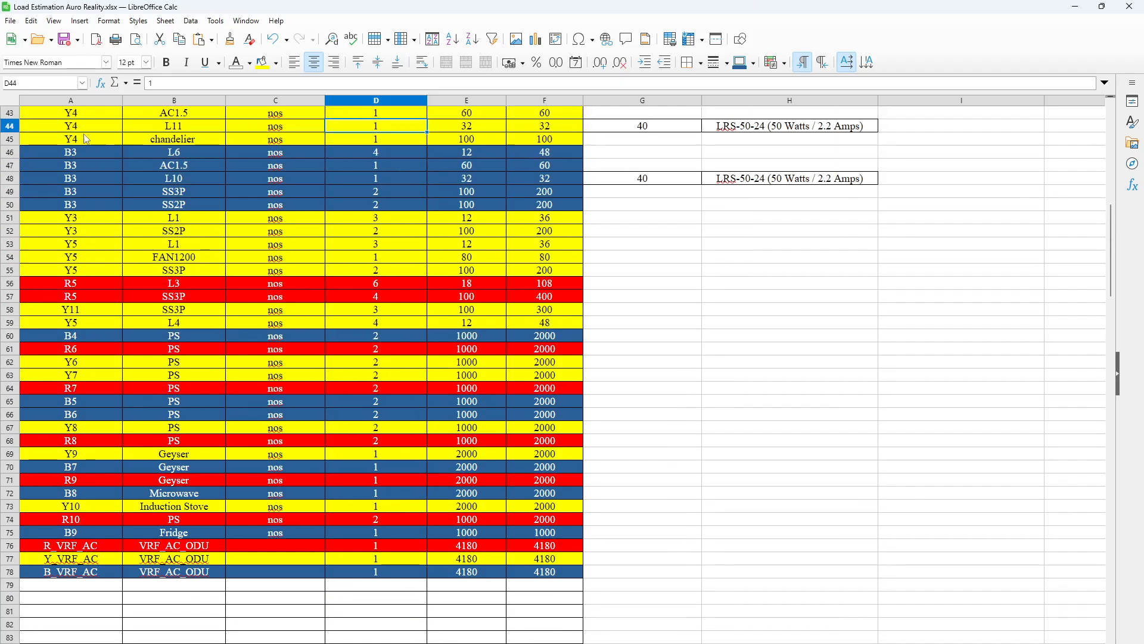
# Recheck the load list's circuit quantities and wattages around the Y4 rows, including the LED driver entries.
pyautogui.press('Down')
pyautogui.press('Down')
pyautogui.press('Down')
pyautogui.press('Down')
pyautogui.press('Down')
pyautogui.press('Down')
pyautogui.press('Down')
pyautogui.press('Down')
pyautogui.press('Down')
pyautogui.press('Down')
pyautogui.press('Down')
pyautogui.press('Down')
pyautogui.press('Down')
pyautogui.press('Down')
pyautogui.press('Down')
pyautogui.press('Down')
pyautogui.press('Down')
pyautogui.press('Down')
pyautogui.press('Down')
pyautogui.press('Down')
pyautogui.press('Down')
pyautogui.press('Down')
pyautogui.press('Down')
pyautogui.press('Down')
pyautogui.press('Down')
pyautogui.press('Down')
pyautogui.press('Down')
pyautogui.press('Down')
pyautogui.press('Down')
pyautogui.press('Down')
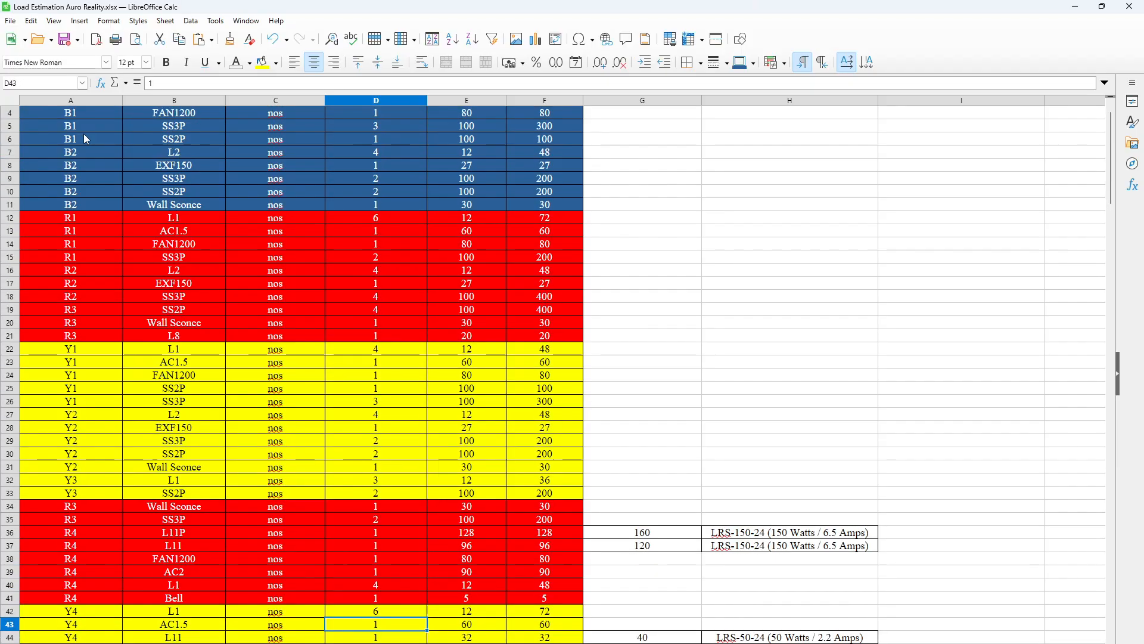
# Go from the Y4 rows of the load list down to the MCB-wise summary table and select its first entry, B_VRF_AC.
pyautogui.press('Down')
pyautogui.press('Down')
pyautogui.press('Down')
pyautogui.press('Down')
pyautogui.press('Down')
pyautogui.press('Down')
pyautogui.press('Down')
pyautogui.press('Down')
pyautogui.press('Down')
pyautogui.press('Down')
pyautogui.press('Down')
pyautogui.press('Down')
pyautogui.press('Down')
pyautogui.press('Down')
pyautogui.press('Down')
pyautogui.press('Down')
pyautogui.press('Down')
pyautogui.press('Down')
pyautogui.press('Down')
pyautogui.press('Down')
pyautogui.press('Down')
pyautogui.press('Down')
pyautogui.press('Down')
pyautogui.press('Down')
pyautogui.press('Down')
pyautogui.press('Down')
pyautogui.press('Down')
pyautogui.press('Down')
pyautogui.press('Down')
pyautogui.press('Down')
pyautogui.press('Down')
pyautogui.press('Down')
pyautogui.press('Down')
pyautogui.press('Down')
pyautogui.press('Down')
pyautogui.press('Down')
pyautogui.press('Down')
pyautogui.press('Down')
pyautogui.press('Down')
pyautogui.press('Down')
pyautogui.press('Down')
pyautogui.press('Down')
pyautogui.press('Down')
pyautogui.press('Down')
pyautogui.press('Down')
pyautogui.press('Down')
pyautogui.press('Down')
pyautogui.press('Down')
pyautogui.press('Down')
pyautogui.press('Down')
pyautogui.press('Down')
pyautogui.press('Down')
pyautogui.press('Down')
pyautogui.press('Down')
pyautogui.press('Down')
pyautogui.press('Down')
pyautogui.press('Down')
pyautogui.press('Down')
pyautogui.press('Down')
pyautogui.press('Down')
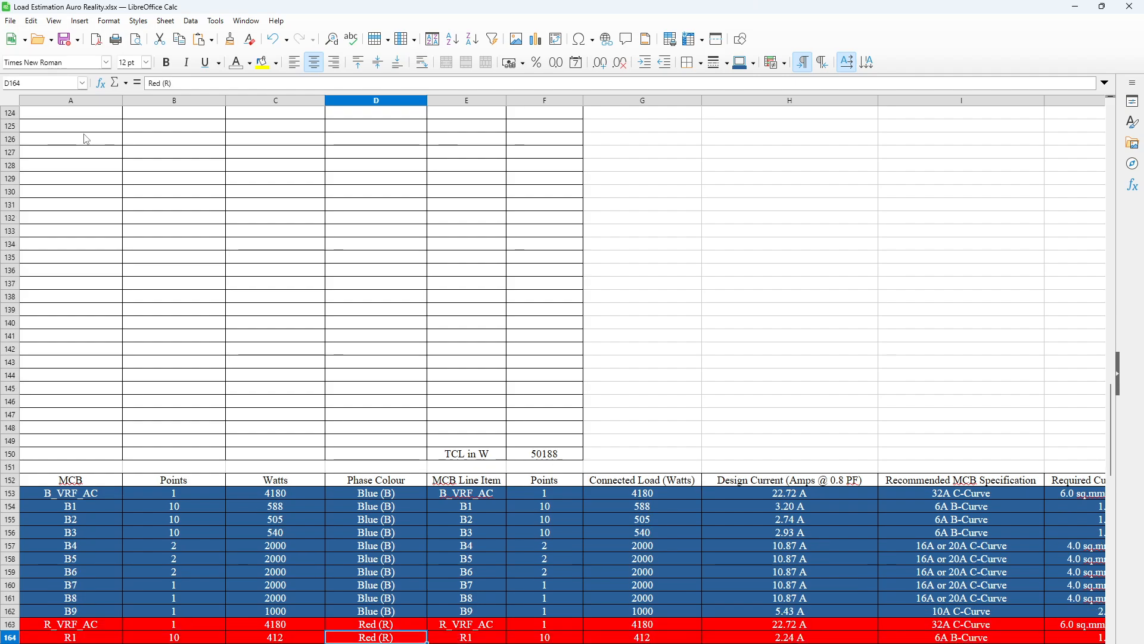
pyautogui.press('Down')
pyautogui.press('Down')
pyautogui.press('Down')
pyautogui.press('Down')
pyautogui.press('Down')
pyautogui.press('Down')
pyautogui.press('Down')
pyautogui.press('Down')
pyautogui.press('Down')
pyautogui.press('Down')
pyautogui.press('Up')
pyautogui.press('Up')
pyautogui.press('Up')
pyautogui.press('Up')
pyautogui.press('Up')
pyautogui.press('Up')
pyautogui.press('Up')
pyautogui.press('Up')
pyautogui.press('Up')
pyautogui.press('Up')
pyautogui.press('Up')
pyautogui.press('Up')
pyautogui.press('Up')
pyautogui.press('Up')
pyautogui.press('Up')
pyautogui.press('Up')
pyautogui.press('Up')
pyautogui.press('Up')
pyautogui.press('Up')
pyautogui.press('Up')
pyautogui.press('Left')
pyautogui.press('Left')
pyautogui.press('Left')
pyautogui.press('Up')
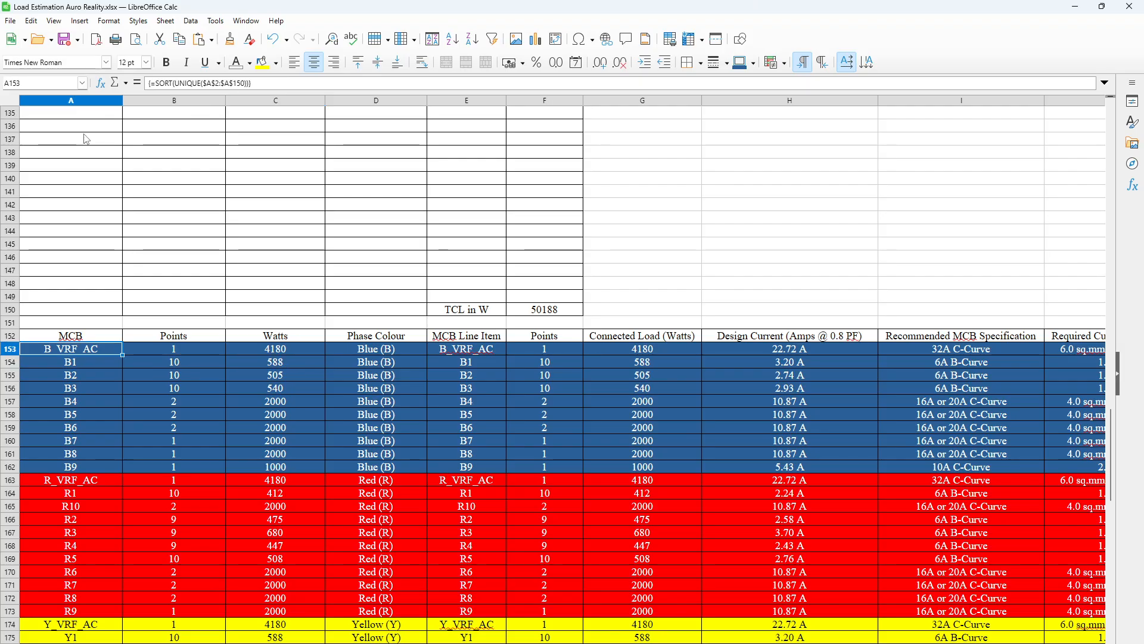
# Examine the SUMIF formulas that total the points for B_VRF_AC and the blue-phase circuits just below it.
pyautogui.press('Right')
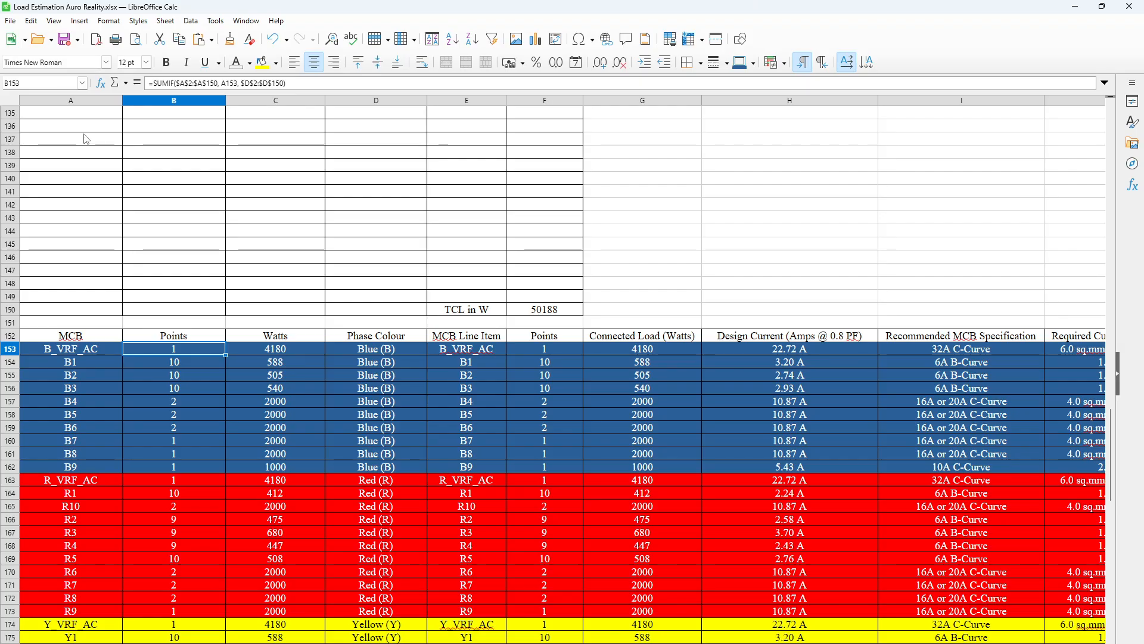
pyautogui.press('Down')
pyautogui.press('Down')
pyautogui.press('Down')
pyautogui.press('Down')
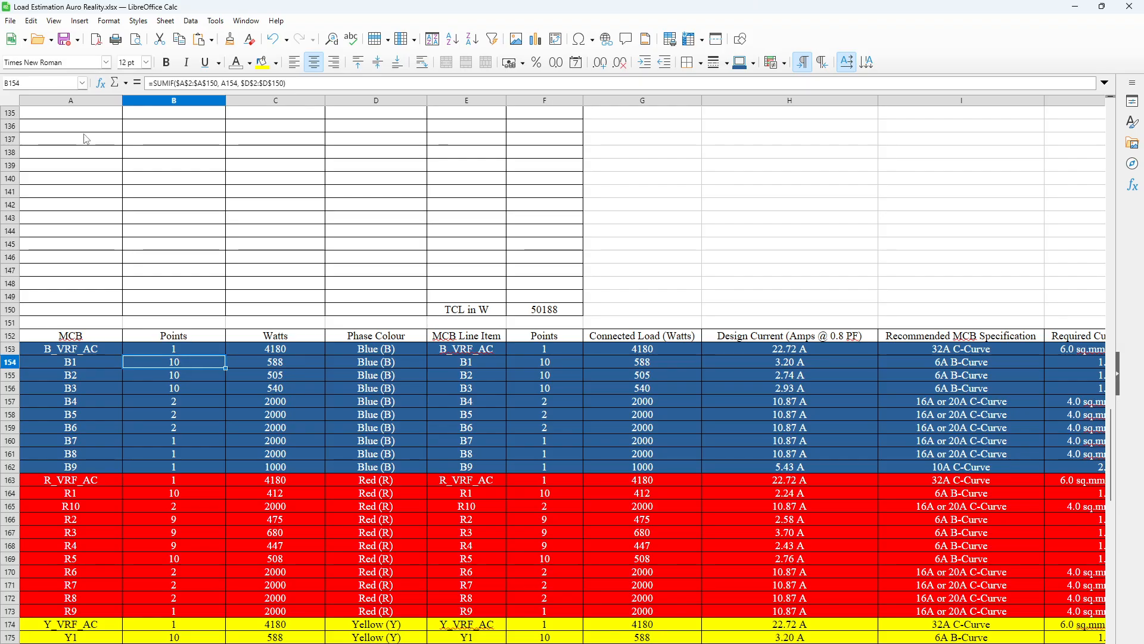
# Review the watts, phase colour, MCB line item and connected load entries for B_VRF_AC and B1.
pyautogui.press('Right')
pyautogui.press('Up')
pyautogui.press('Up')
pyautogui.press('Down')
pyautogui.press('Right')
pyautogui.press('Right')
pyautogui.press('Up')
pyautogui.press('Up')
pyautogui.press('Right')
pyautogui.press('Right')
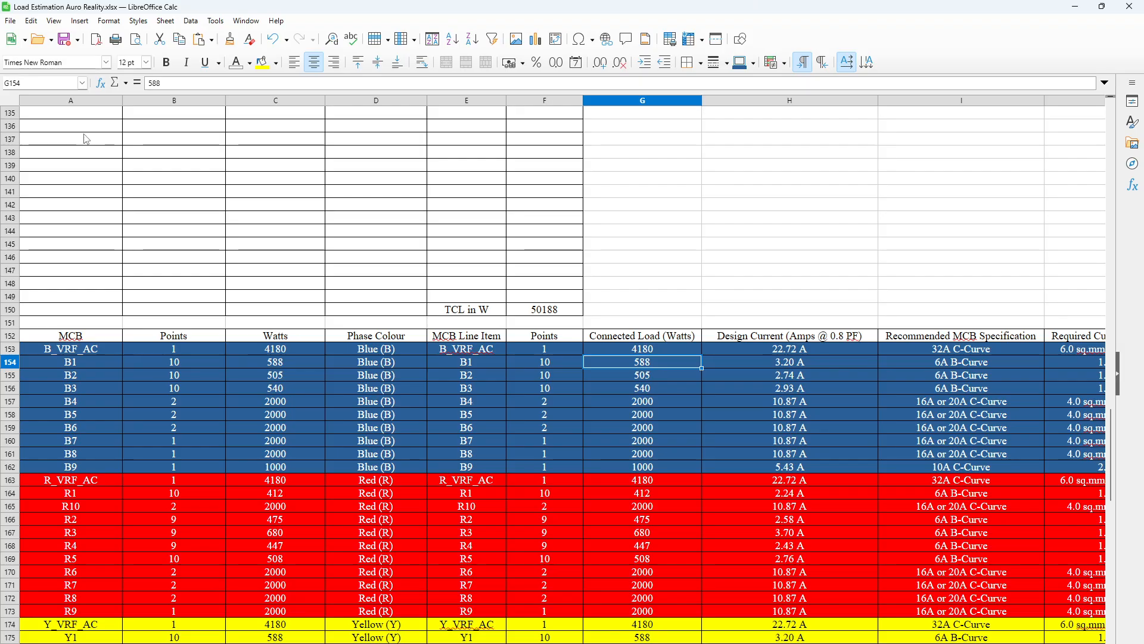
# Compare the design currents of B_VRF_AC and B1 at 0.8 PF with their recommended MCB specifications.
pyautogui.press('Right')
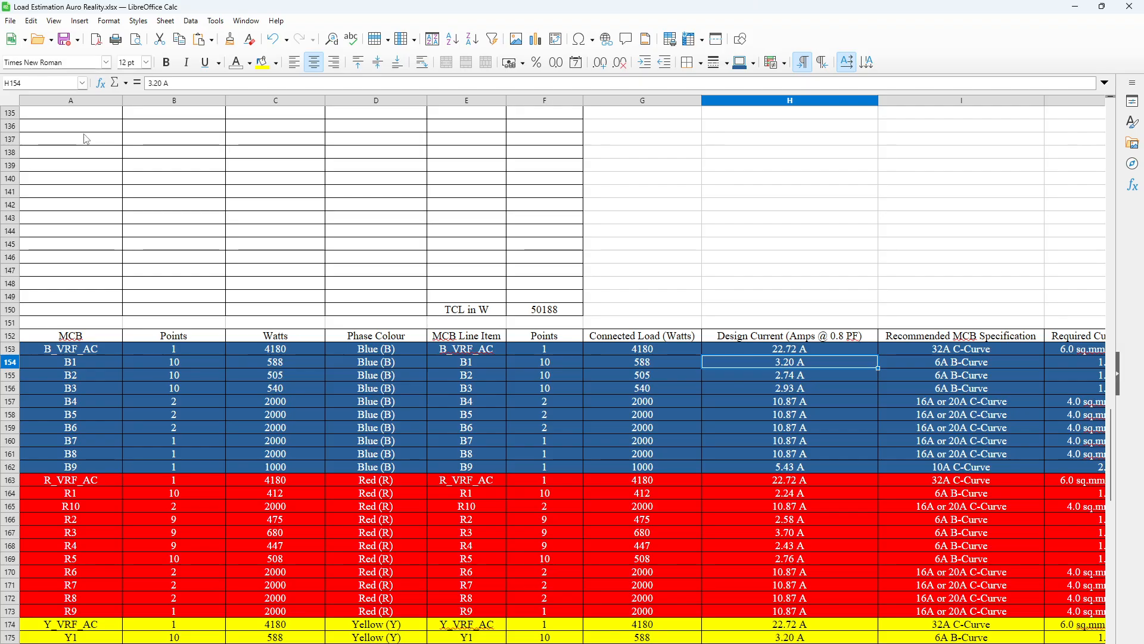
pyautogui.press('Right')
pyautogui.press('Right')
pyautogui.press('Left')
pyautogui.press('Left')
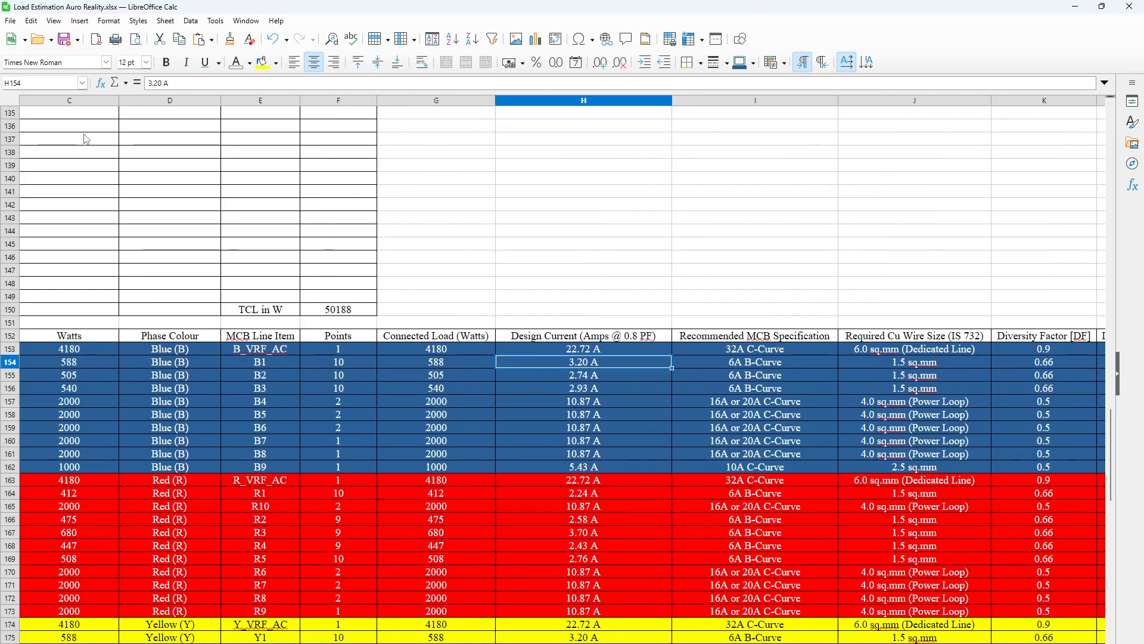
pyautogui.press('Up')
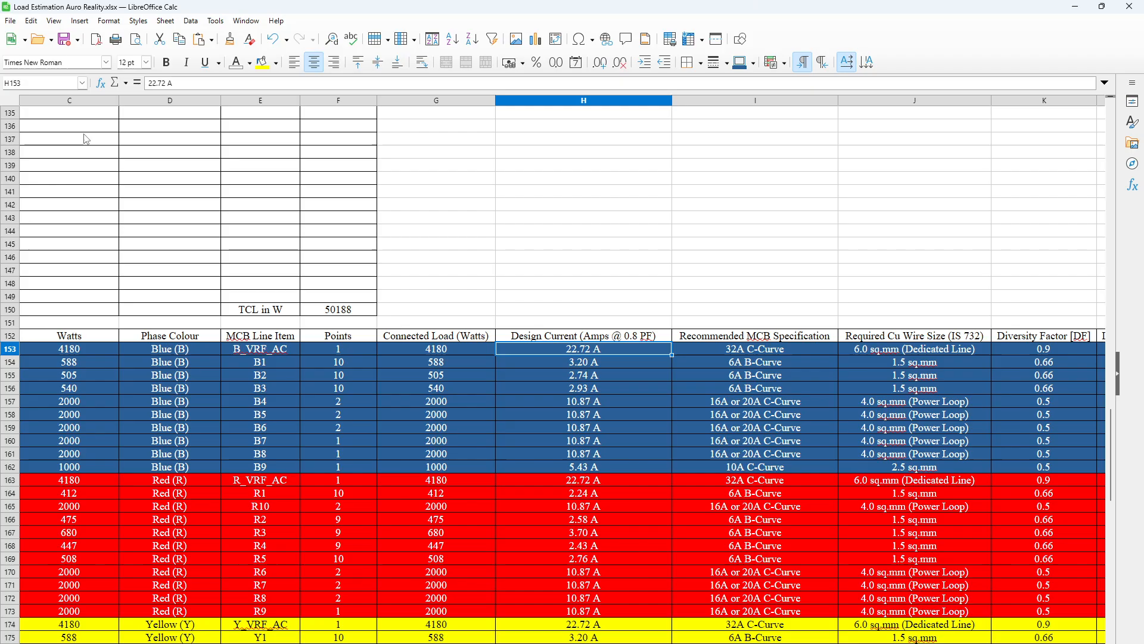
pyautogui.press('Right')
pyautogui.press('Left')
pyautogui.press('Right')
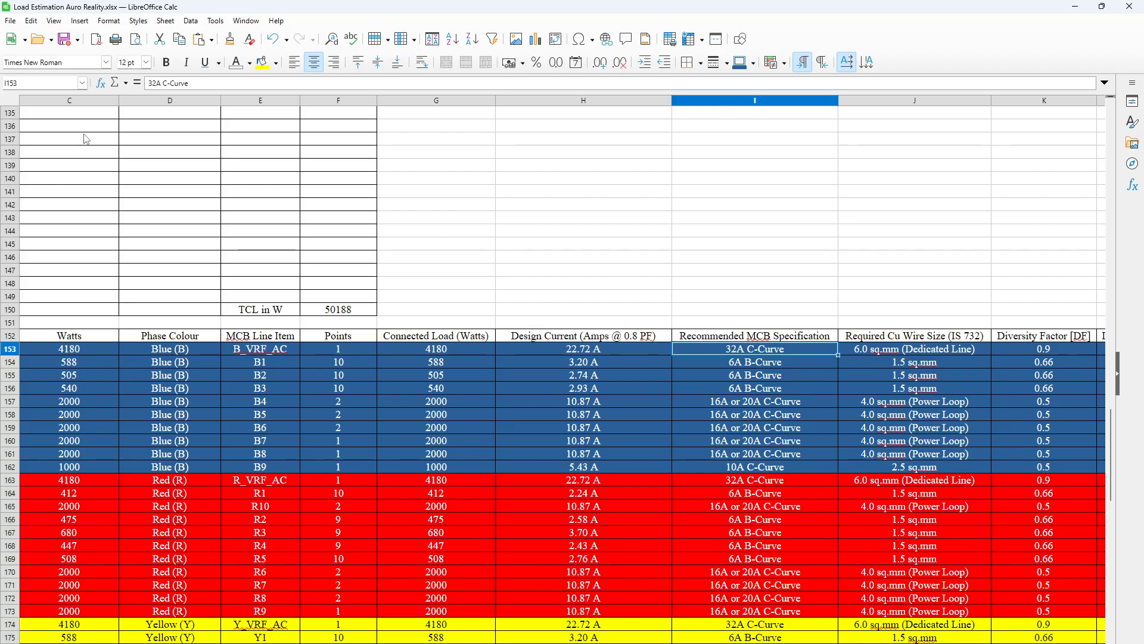
pyautogui.press('Left')
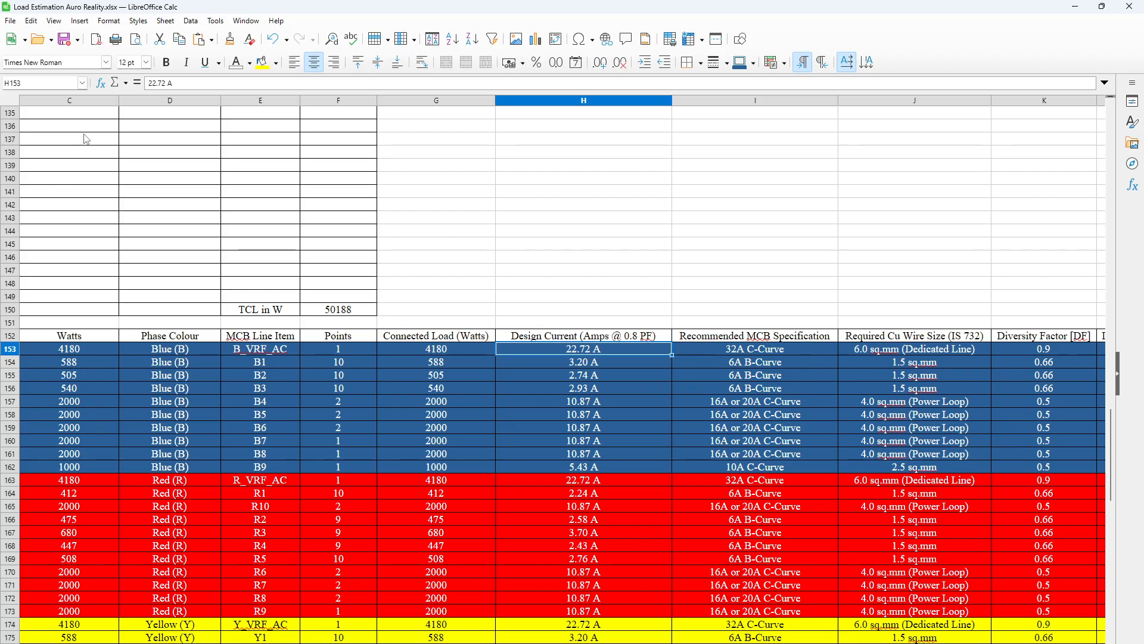
pyautogui.press('Down')
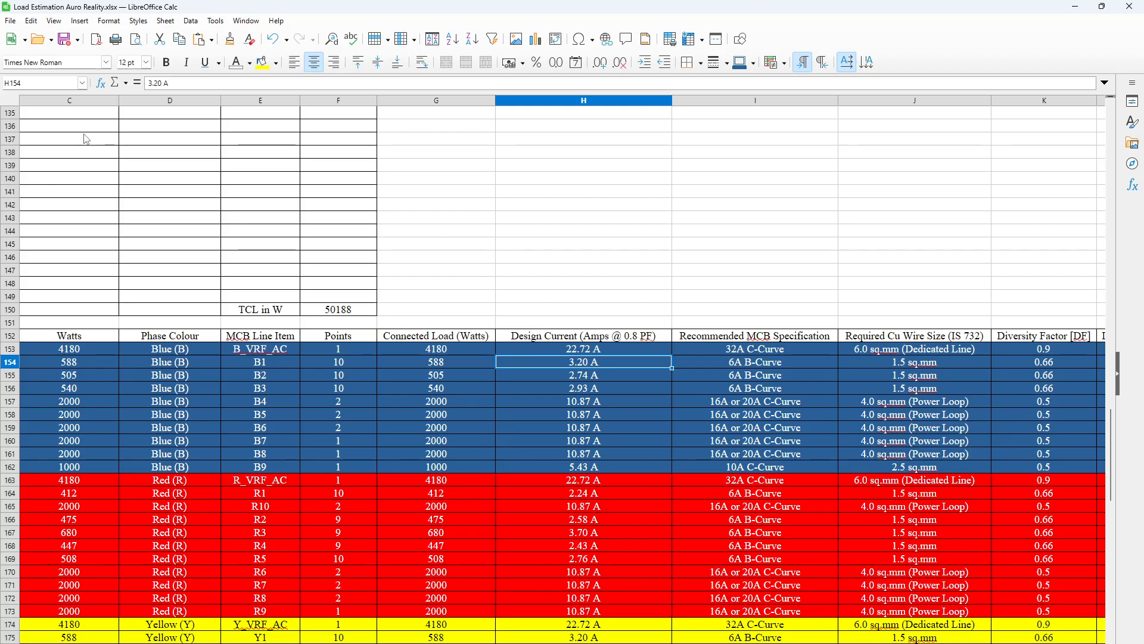
# Review the recommended MCB specification and required copper wire size for the B1 and B_VRF_AC lines.
pyautogui.press('Right')
pyautogui.press('Right')
pyautogui.press('Right')
pyautogui.press('Right')
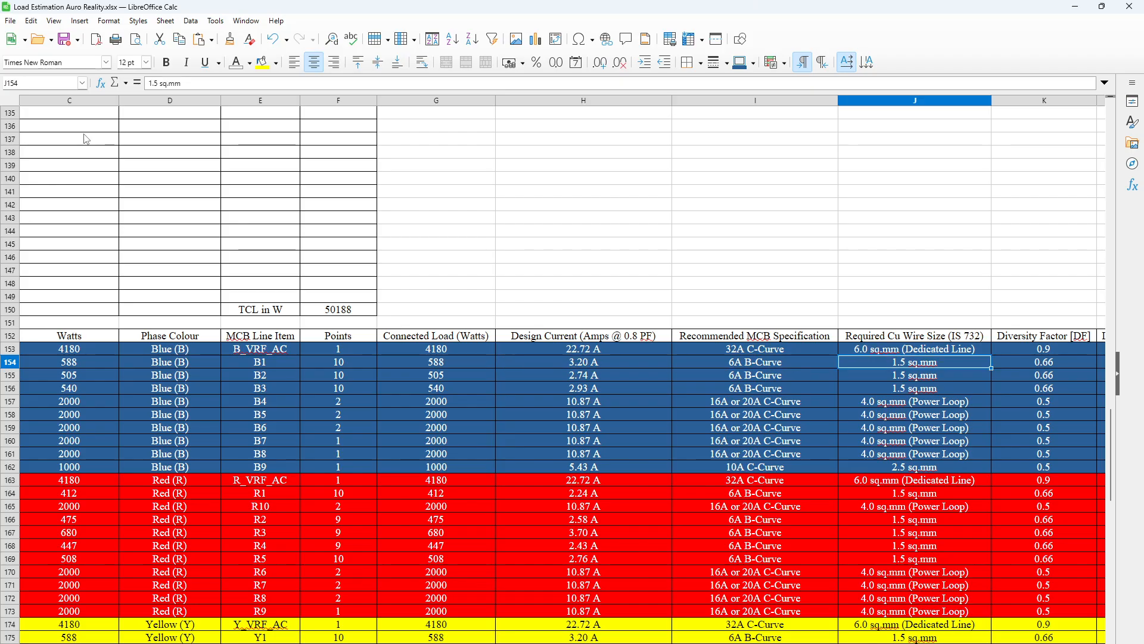
pyautogui.press('Left')
pyautogui.press('Left')
pyautogui.press('Left')
pyautogui.press('Left')
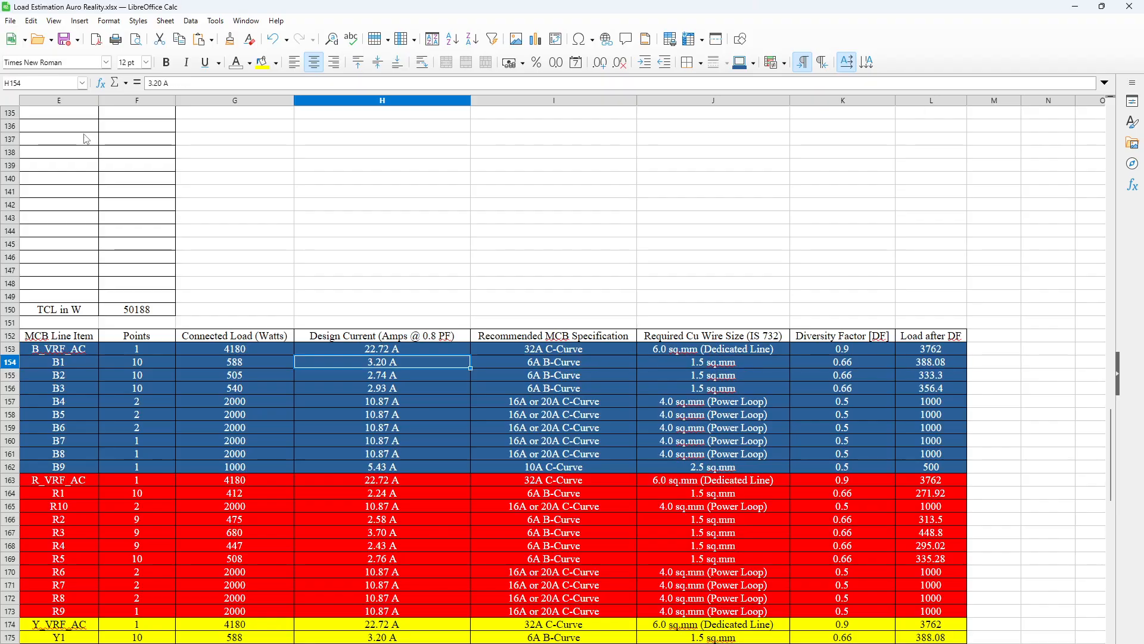
pyautogui.press('Up')
pyautogui.press('Right')
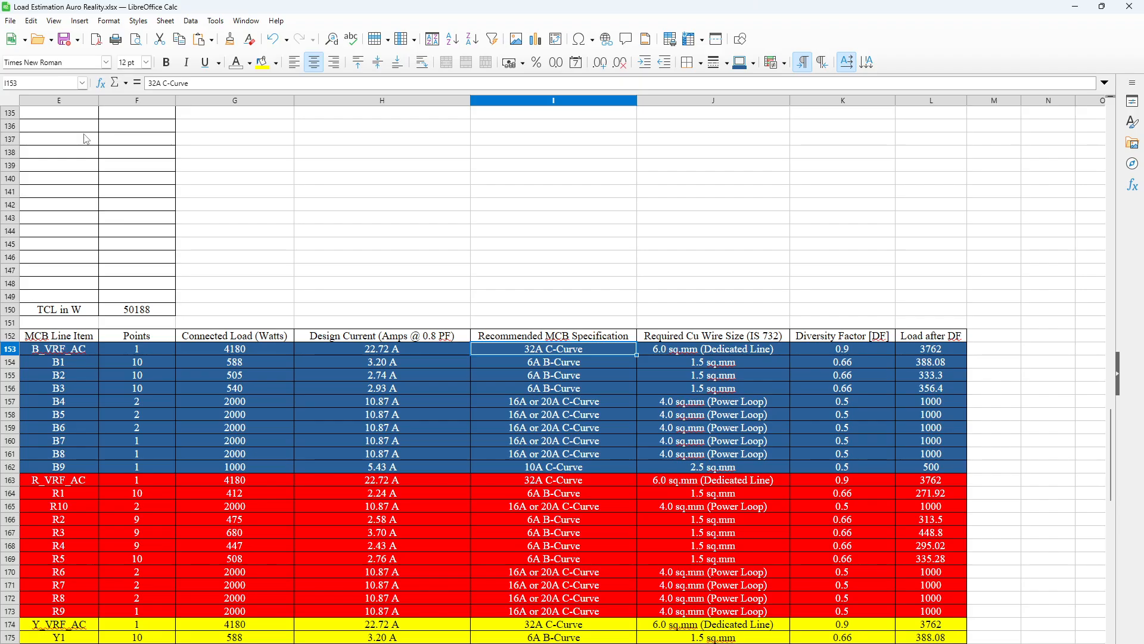
pyautogui.press('Right')
pyautogui.press('Down')
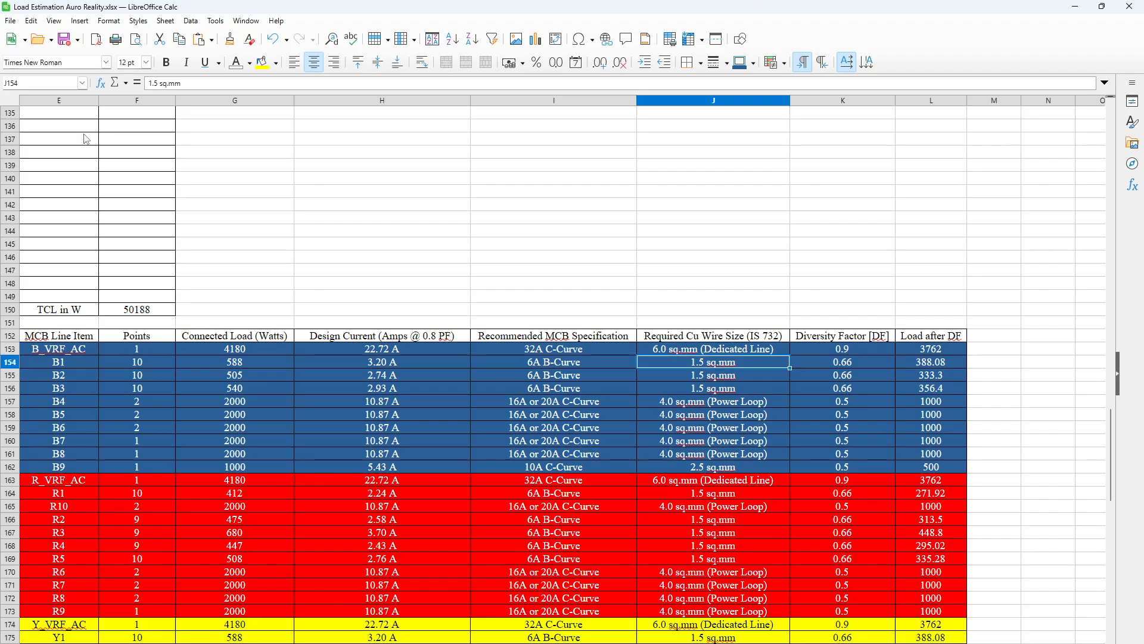
# Review the diversity factors applied to the blue-phase circuits from B_VRF_AC through B3.
pyautogui.press('Right')
pyautogui.press('Up')
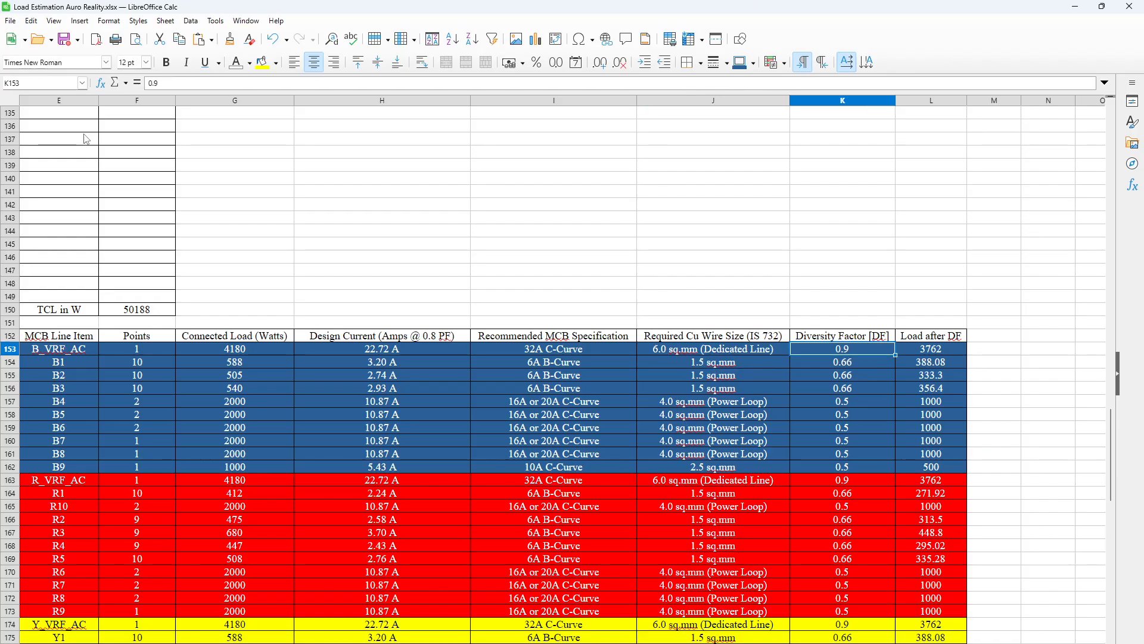
pyautogui.press('Down')
pyautogui.press('Down')
pyautogui.press('Down')
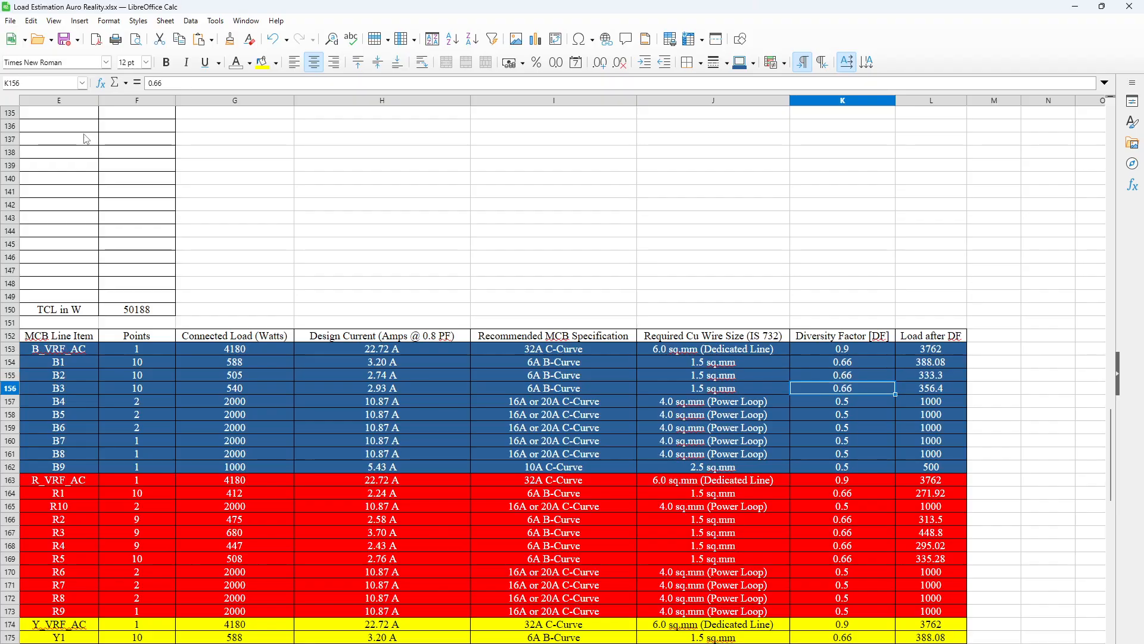
# Review the load after diversity factor for every blue, red and yellow circuit, starting from B_VRF_AC.
pyautogui.press('Right')
pyautogui.press('Up')
pyautogui.press('Up')
pyautogui.press('Up')
pyautogui.press('Down')
pyautogui.press('Down')
pyautogui.press('Down')
pyautogui.press('Down')
pyautogui.press('Down')
pyautogui.press('Down')
pyautogui.press('Down')
pyautogui.press('Down')
pyautogui.press('Down')
pyautogui.press('Down')
pyautogui.press('Down')
pyautogui.press('Down')
pyautogui.press('Down')
pyautogui.press('Down')
pyautogui.press('Down')
pyautogui.press('Down')
pyautogui.press('Down')
pyautogui.press('Down')
pyautogui.press('Down')
pyautogui.press('Down')
pyautogui.press('Down')
pyautogui.press('Down')
pyautogui.press('Down')
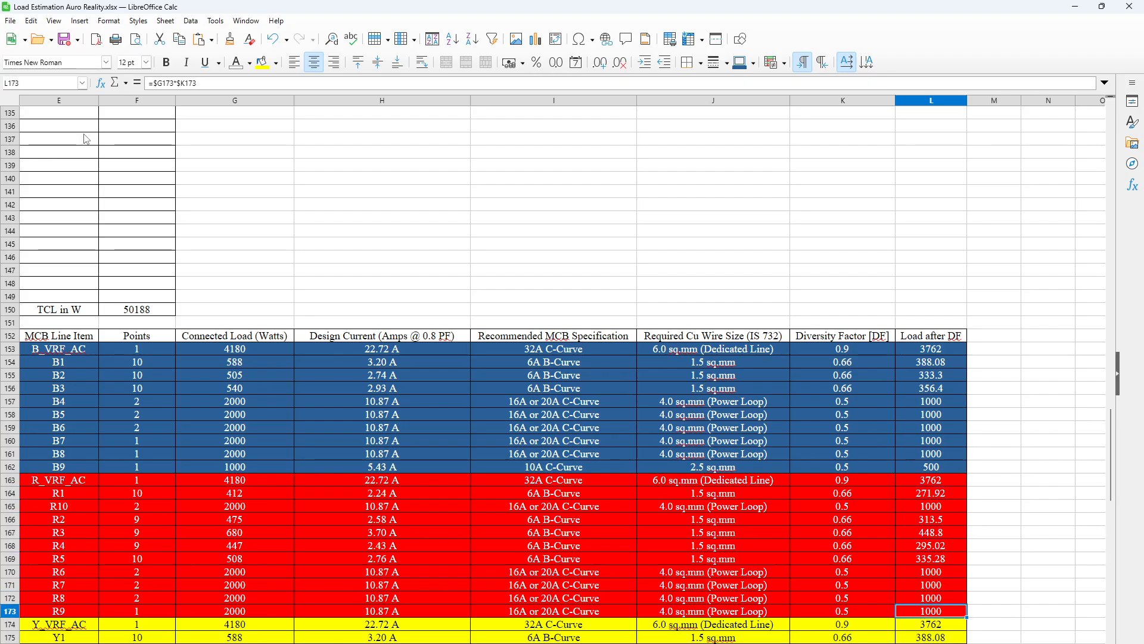
pyautogui.press('Down')
pyautogui.press('Down')
pyautogui.press('Down')
pyautogui.press('Down')
pyautogui.press('Down')
pyautogui.press('Down')
pyautogui.press('Down')
pyautogui.press('Down')
pyautogui.press('Down')
pyautogui.press('Down')
pyautogui.press('Down')
pyautogui.press('Down')
pyautogui.press('Down')
pyautogui.press('Down')
pyautogui.press('Down')
pyautogui.press('Down')
pyautogui.press('Down')
pyautogui.press('Down')
pyautogui.press('Down')
pyautogui.press('Down')
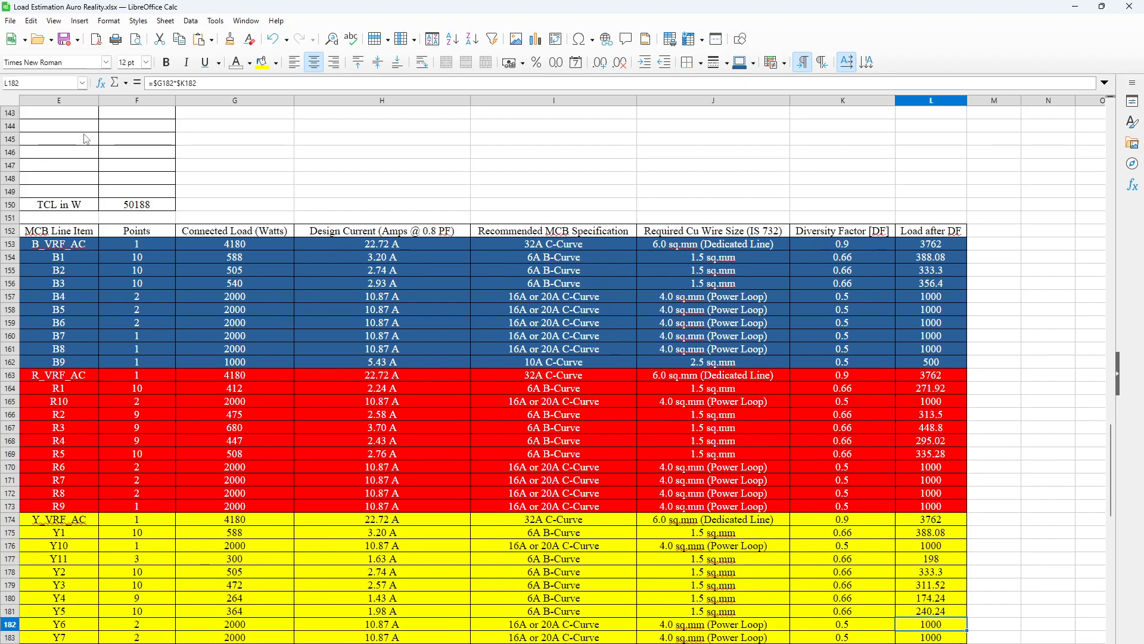
# Compare the R, Y and B phase load totals and their SUMIF formulas in the phase-balancing summary.
pyautogui.press('Left')
pyautogui.press('Left')
pyautogui.press('Left')
pyautogui.press('Left')
pyautogui.press('Left')
pyautogui.press('Left')
pyautogui.press('Left')
pyautogui.press('Left')
pyautogui.press('Left')
pyautogui.press('Left')
pyautogui.press('Left')
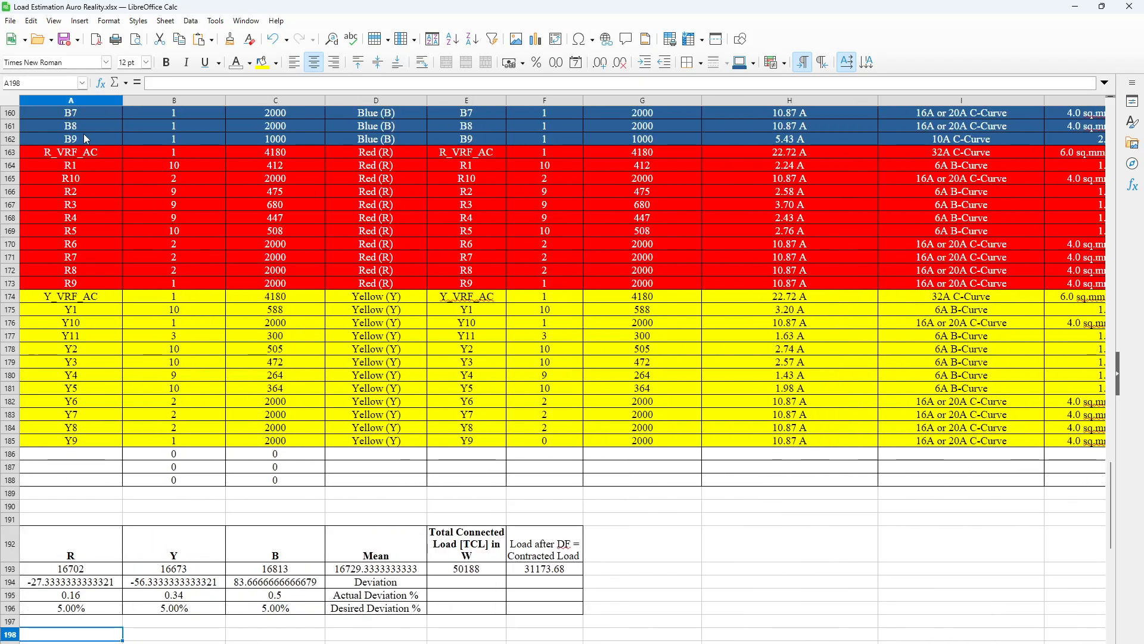
pyautogui.press('Up')
pyautogui.press('Up')
pyautogui.press('Up')
pyautogui.press('Up')
pyautogui.press('Up')
pyautogui.press('Up')
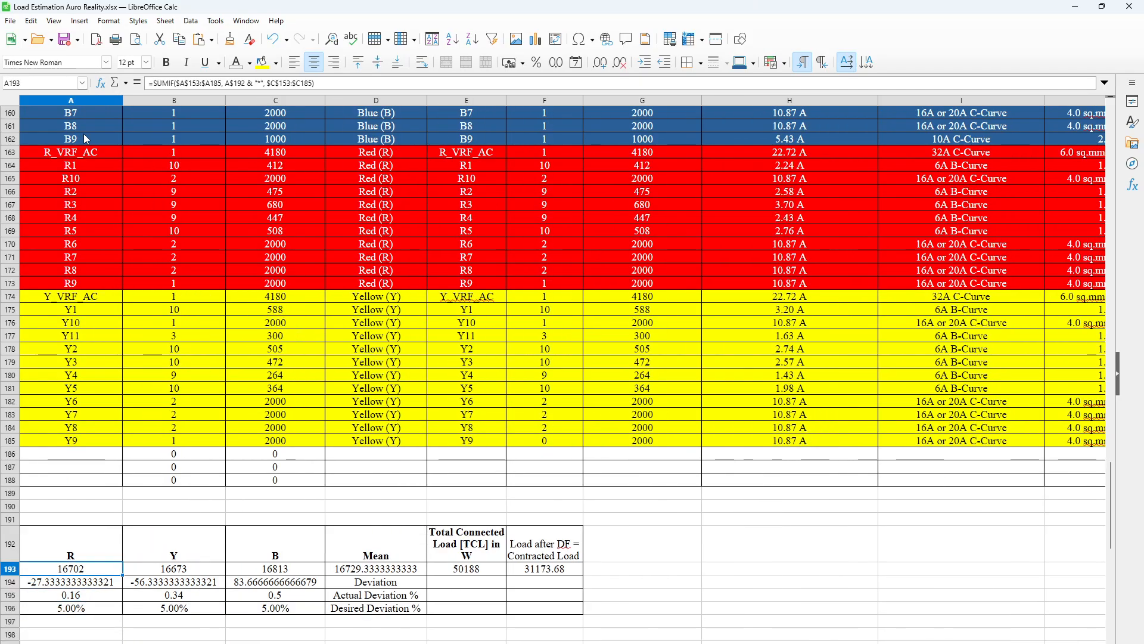
pyautogui.press('Down')
pyautogui.press('Up')
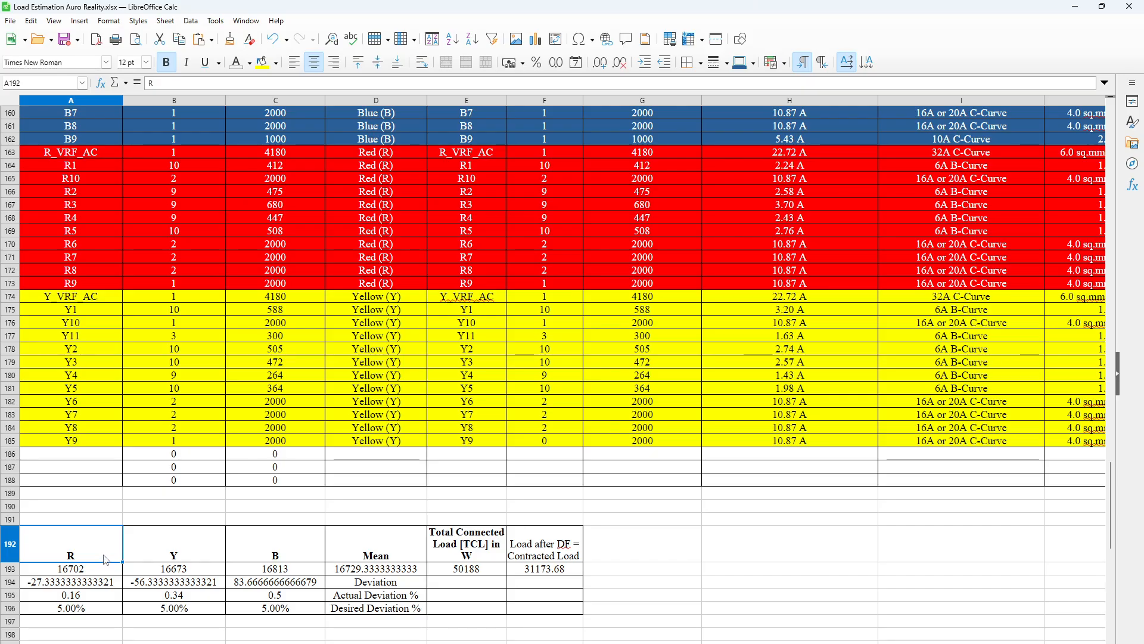
pyautogui.moveTo(103, 559); pyautogui.dragTo(112, 608)
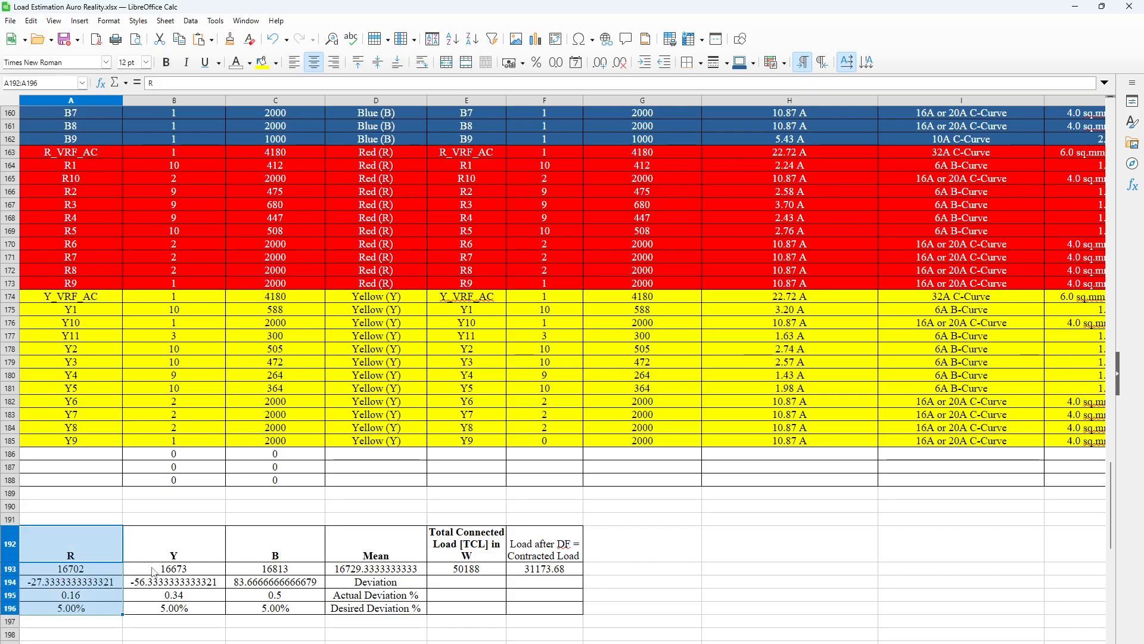
pyautogui.click(84, 558)
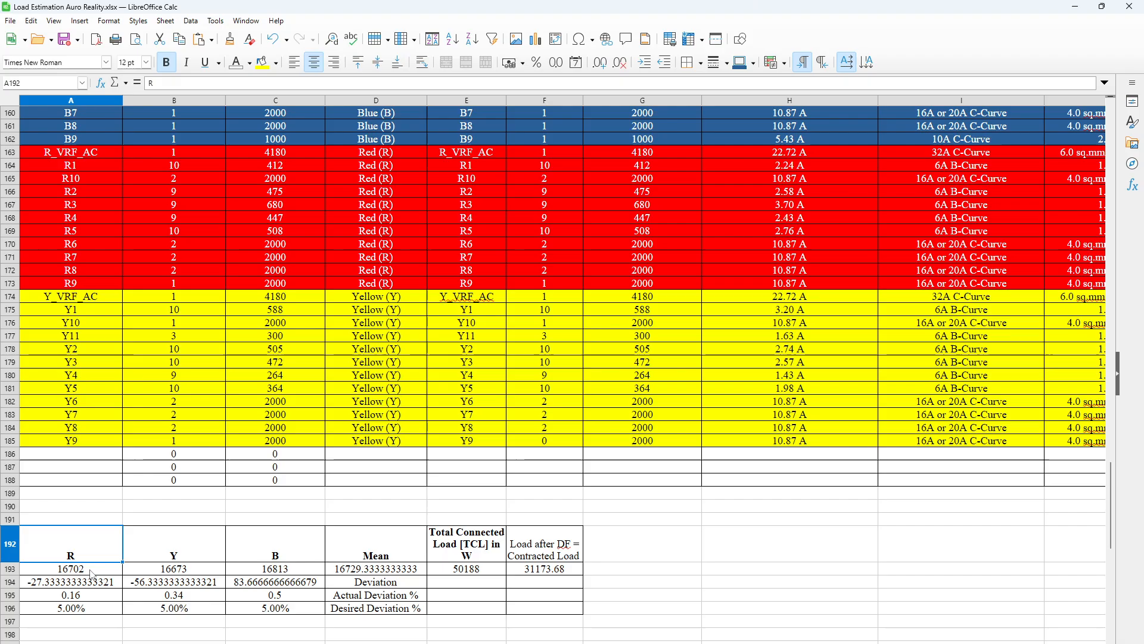
pyautogui.click(91, 569)
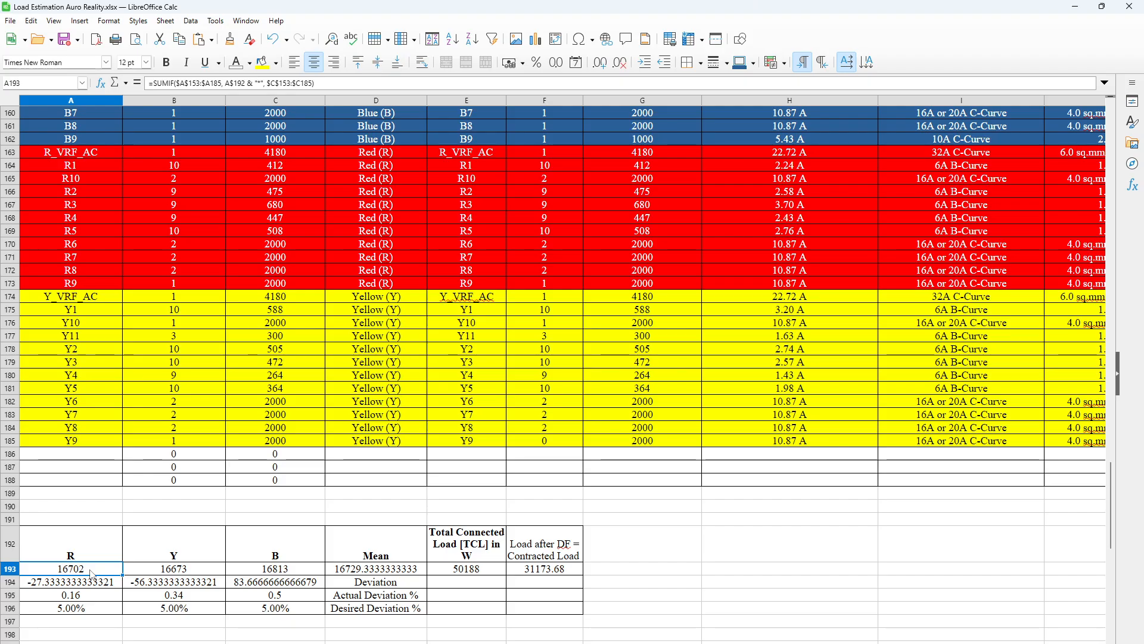
pyautogui.press('Tab')
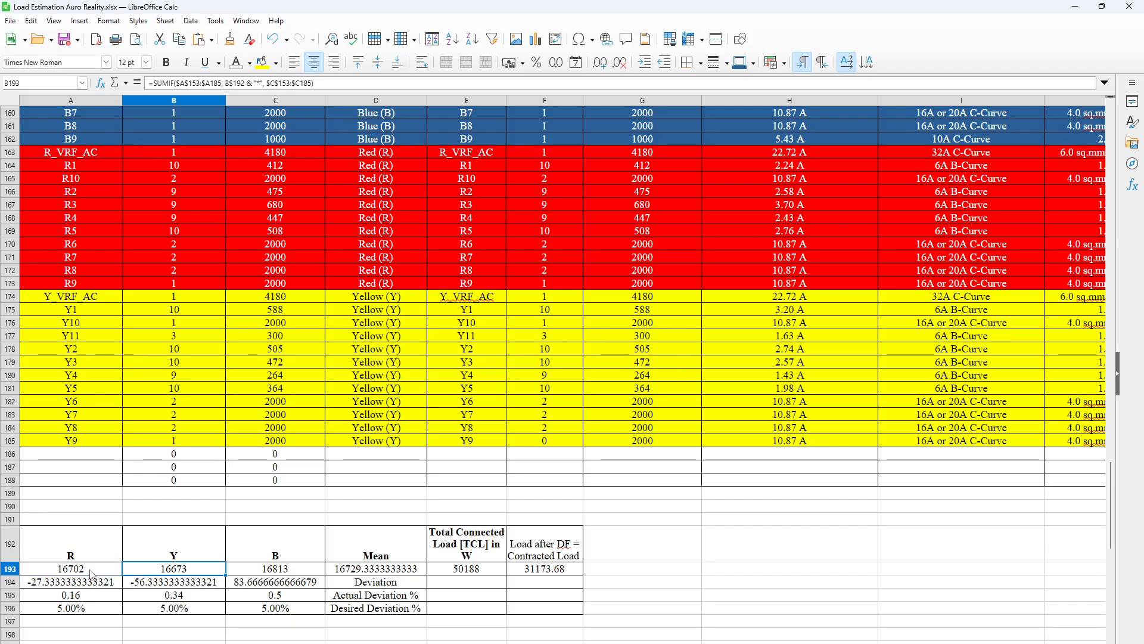
pyautogui.press('Tab')
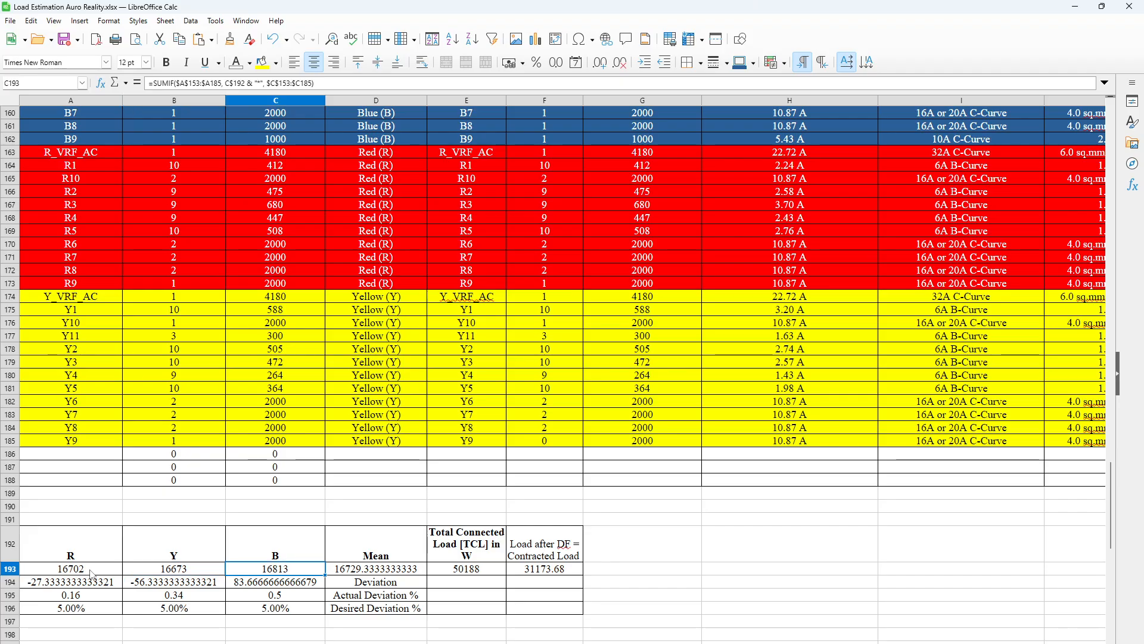
# Review the mean phase load and each phase's deviation from it in the summary.
pyautogui.press('Tab')
pyautogui.press('Down')
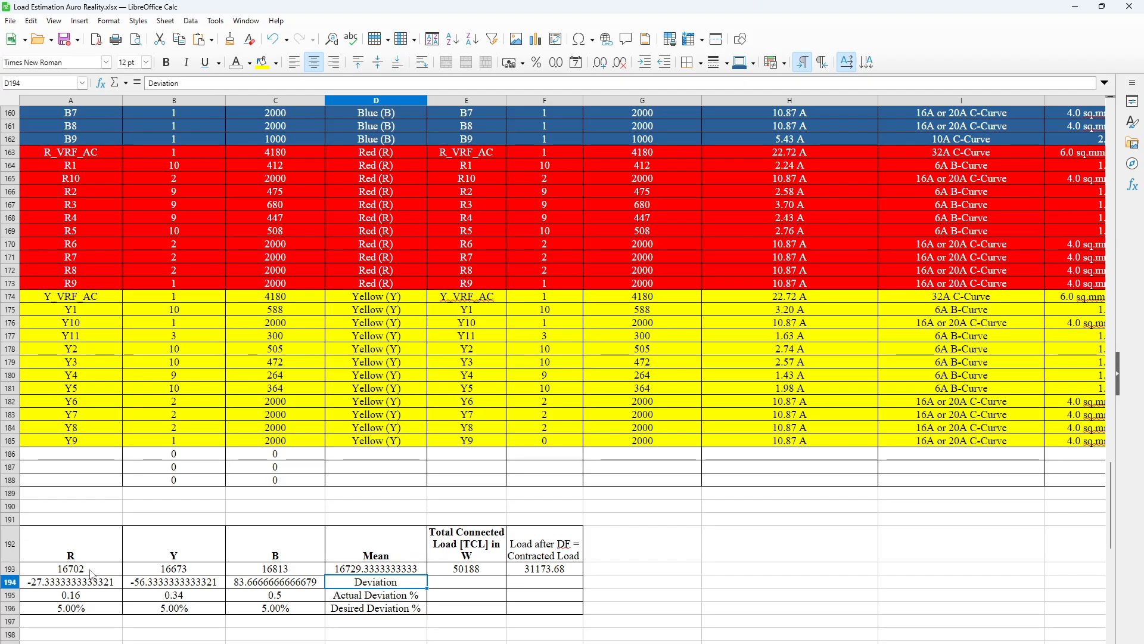
pyautogui.press('Left')
pyautogui.press('Left')
pyautogui.press('Left')
pyautogui.press('Right')
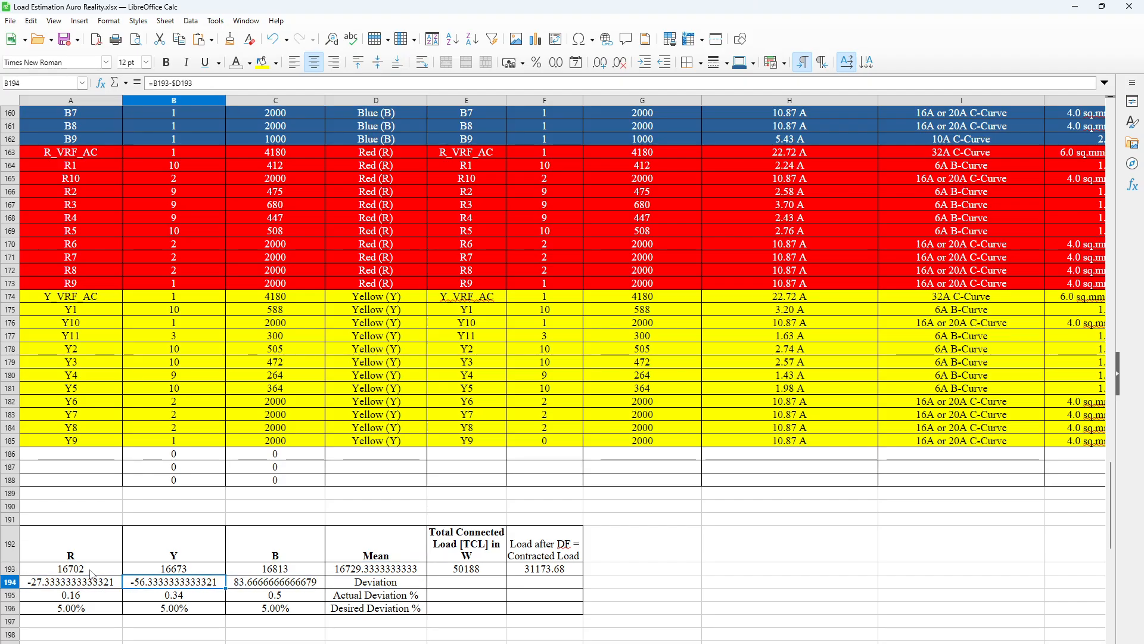
pyautogui.press('Right')
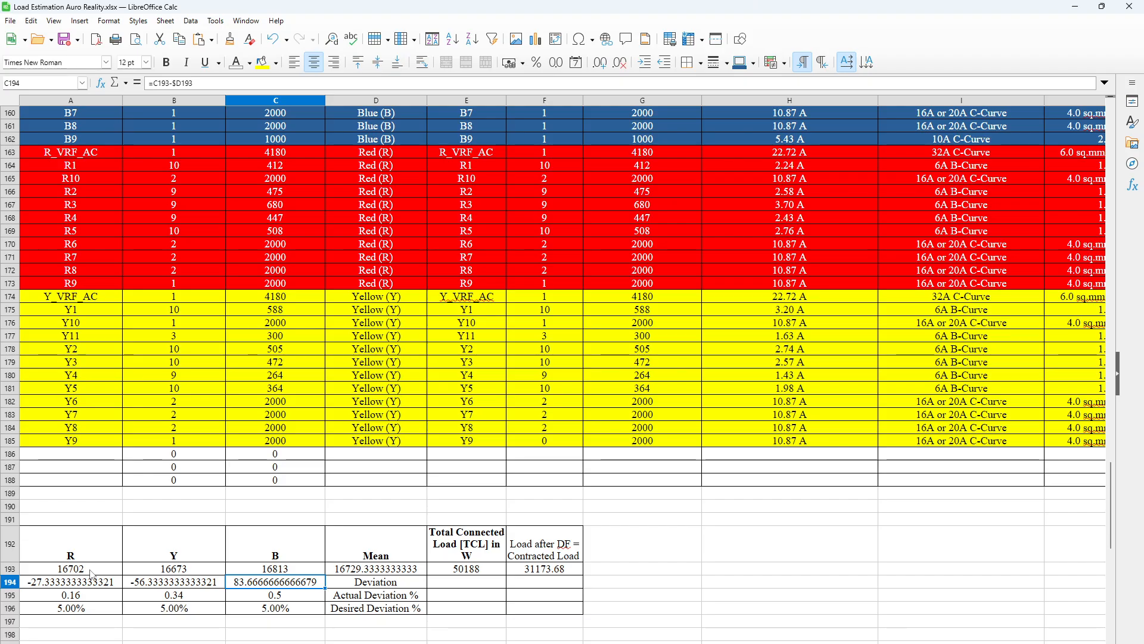
pyautogui.press('Left')
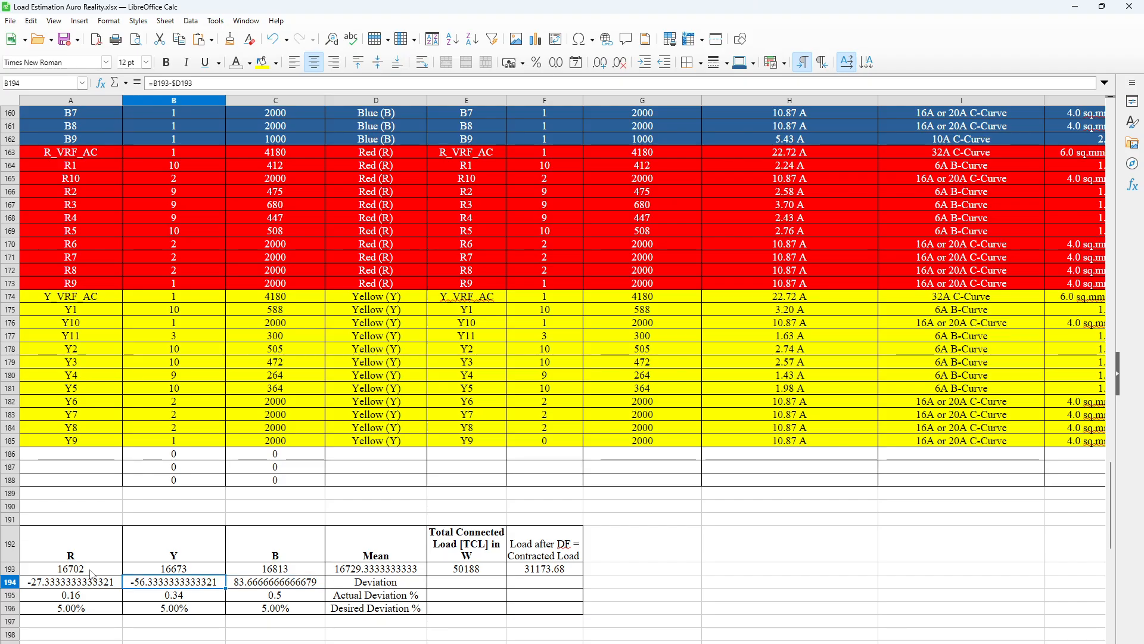
pyautogui.press('Left')
# Compare the actual deviation percentages of the R, Y and B phases with the desired deviation percentages.
pyautogui.press('Down')
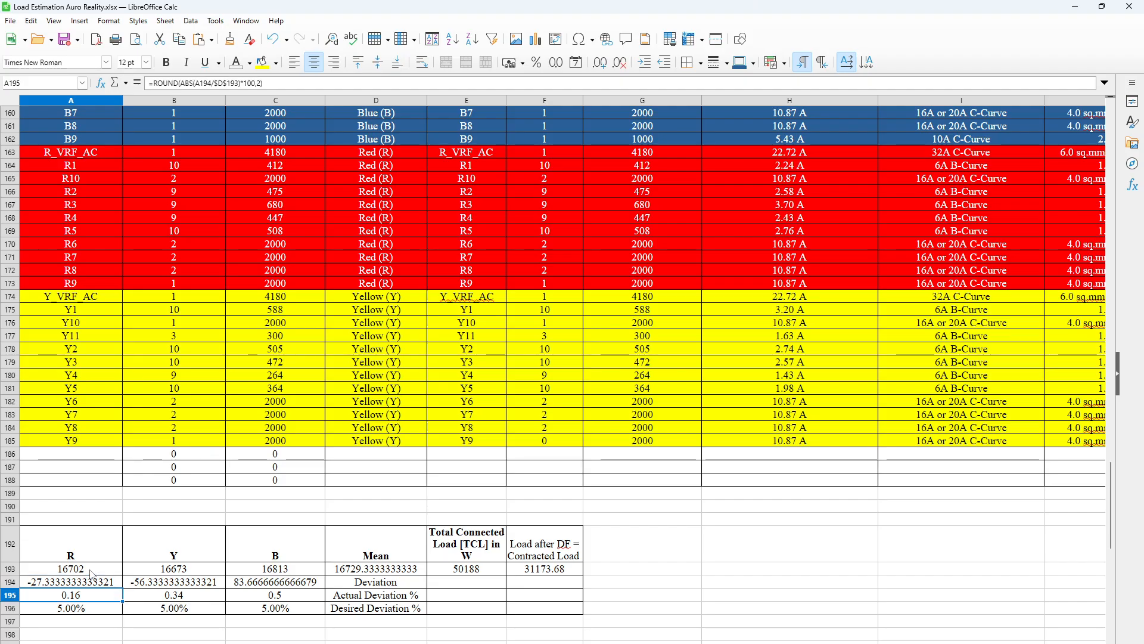
pyautogui.press('Right')
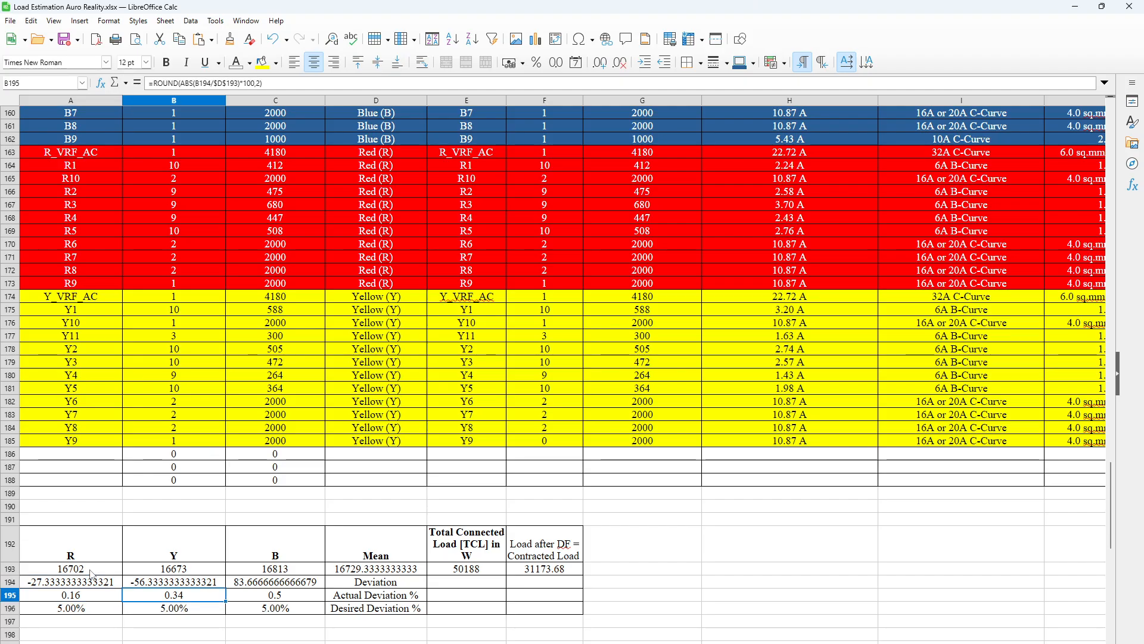
pyautogui.press('Right')
pyautogui.press('Right')
pyautogui.press('Down')
pyautogui.press('Left')
pyautogui.press('Left')
pyautogui.press('Left')
pyautogui.press('Right')
pyautogui.press('Right')
pyautogui.press('Right')
pyautogui.press('Left')
pyautogui.press('Left')
pyautogui.press('Left')
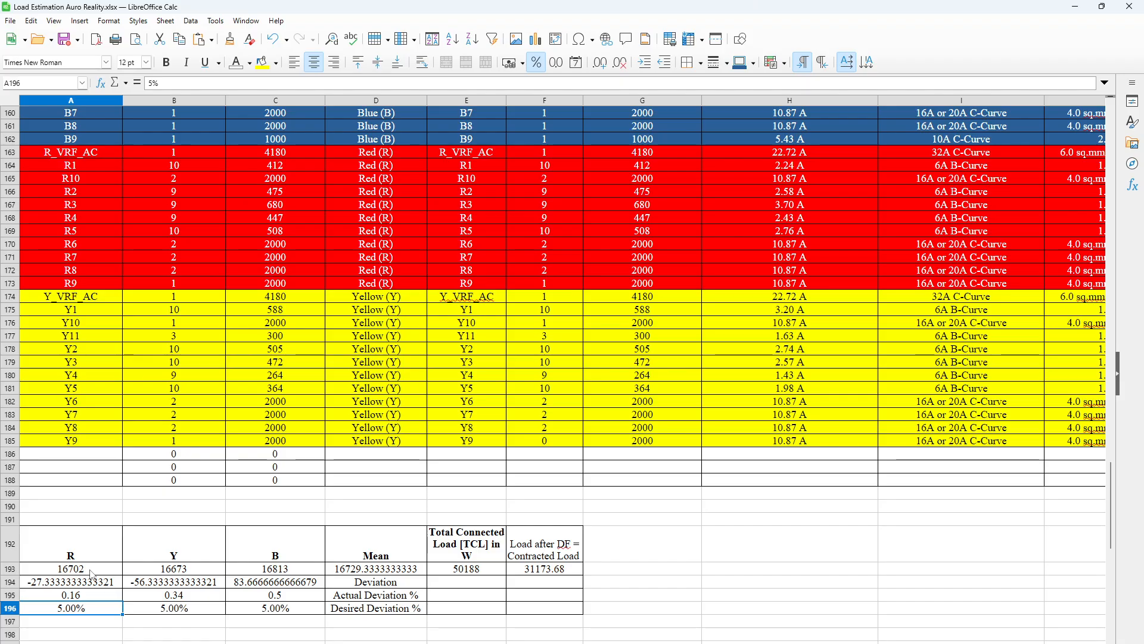
# Compare the total connected load with the contracted load after diversity factor in the summary.
pyautogui.press('Up')
pyautogui.press('Right')
pyautogui.press('Right')
pyautogui.press('Right')
pyautogui.press('Right')
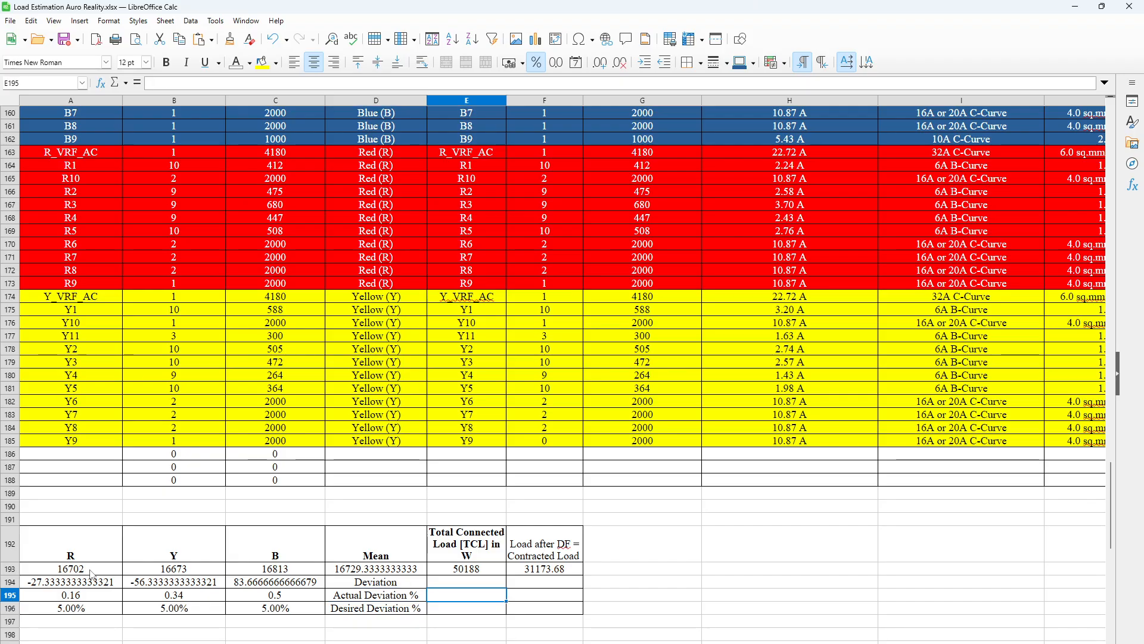
pyautogui.press('Up')
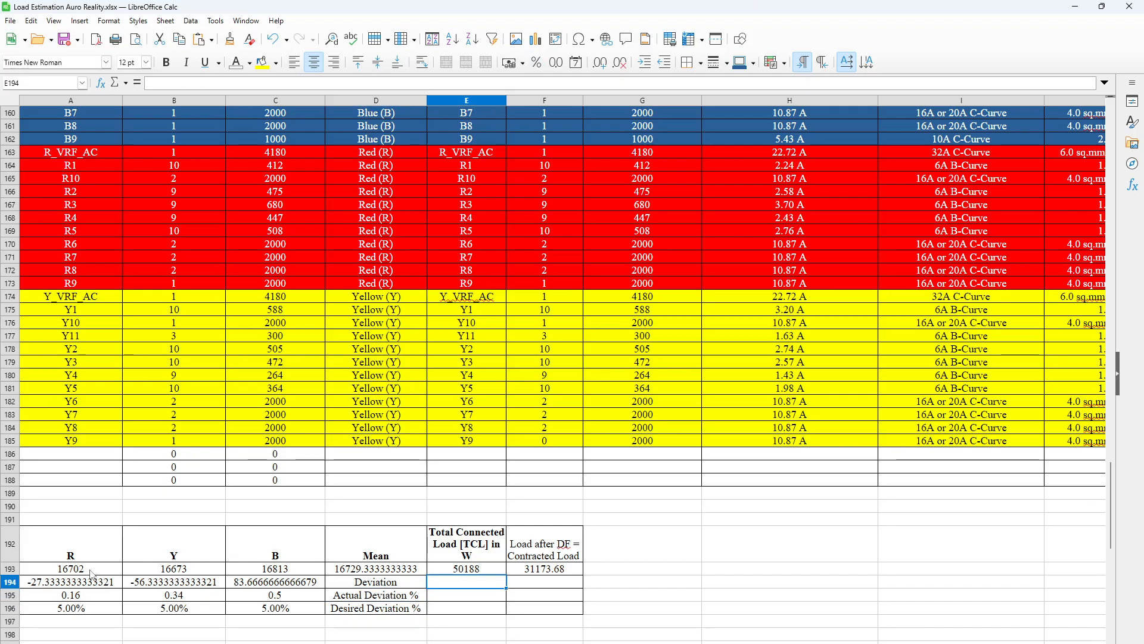
pyautogui.press('Up')
pyautogui.press('Right')
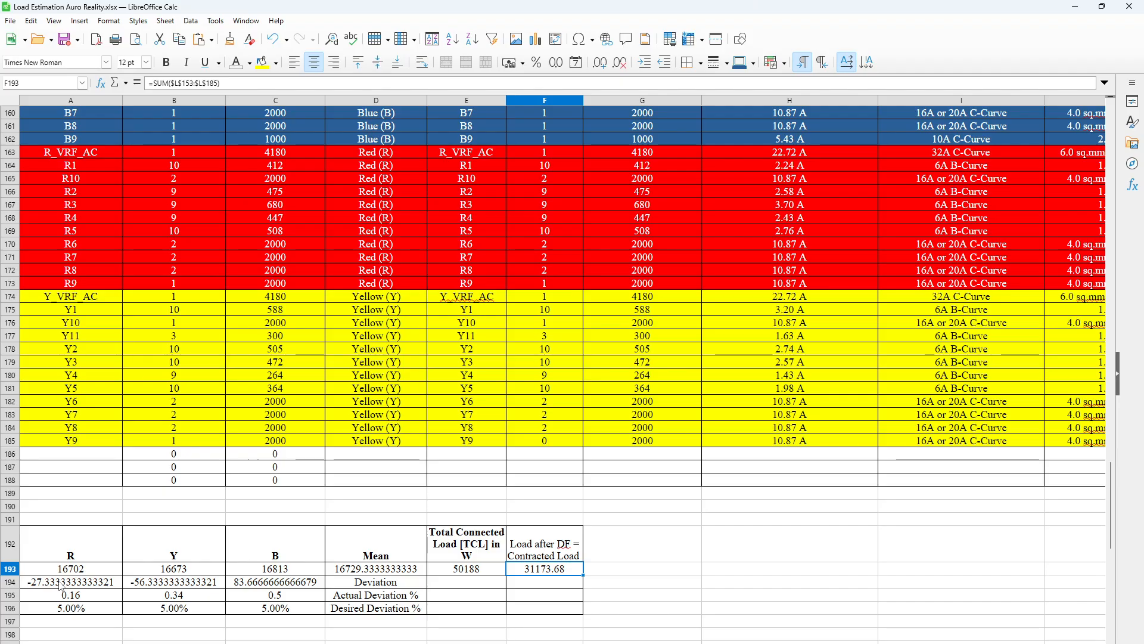
pyautogui.scroll(-1, 414, 557)
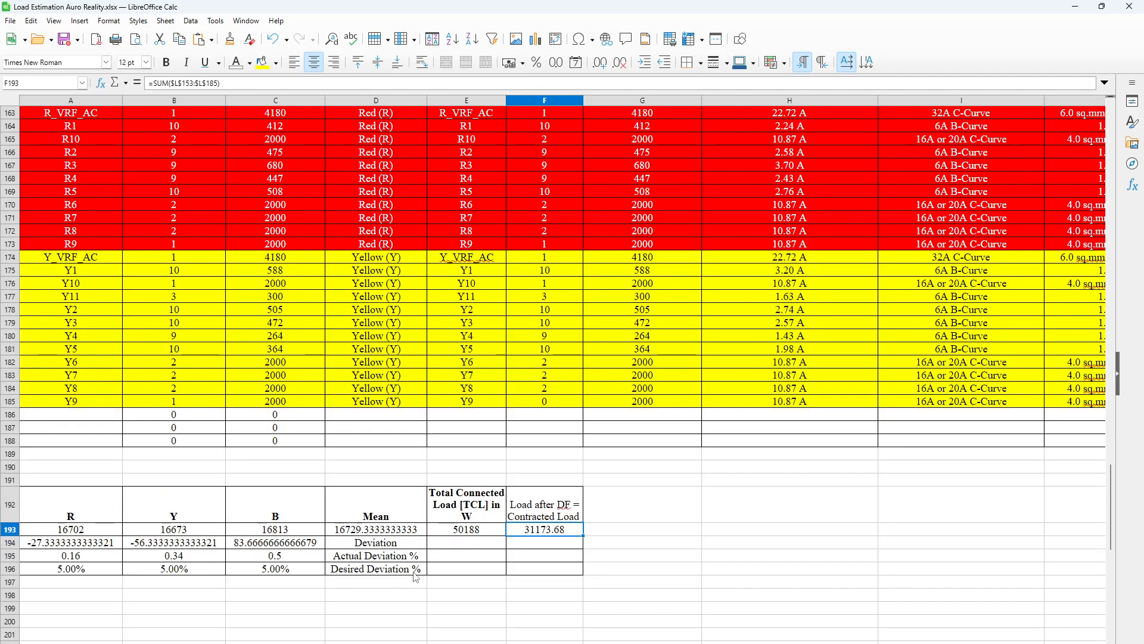
pyautogui.click(481, 533)
pyautogui.click(540, 533)
pyautogui.click(636, 560)
# Look back over the phase summary, the MCB circuit table and the product list up to row 1.
pyautogui.scroll(-19, 576, 582)
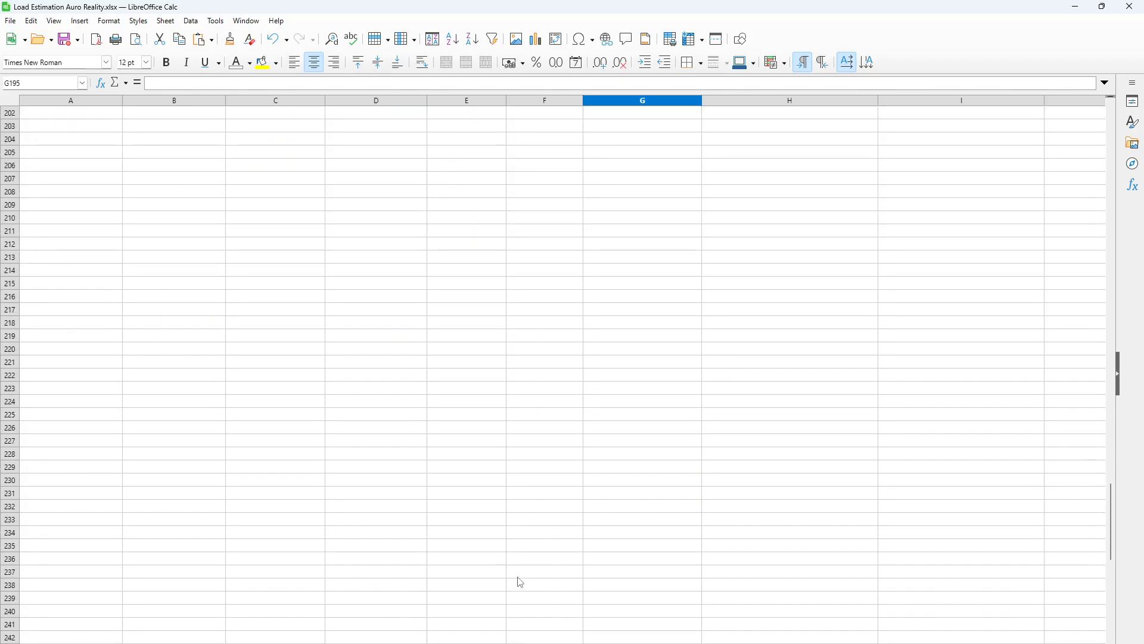
pyautogui.scroll(20, 432, 567)
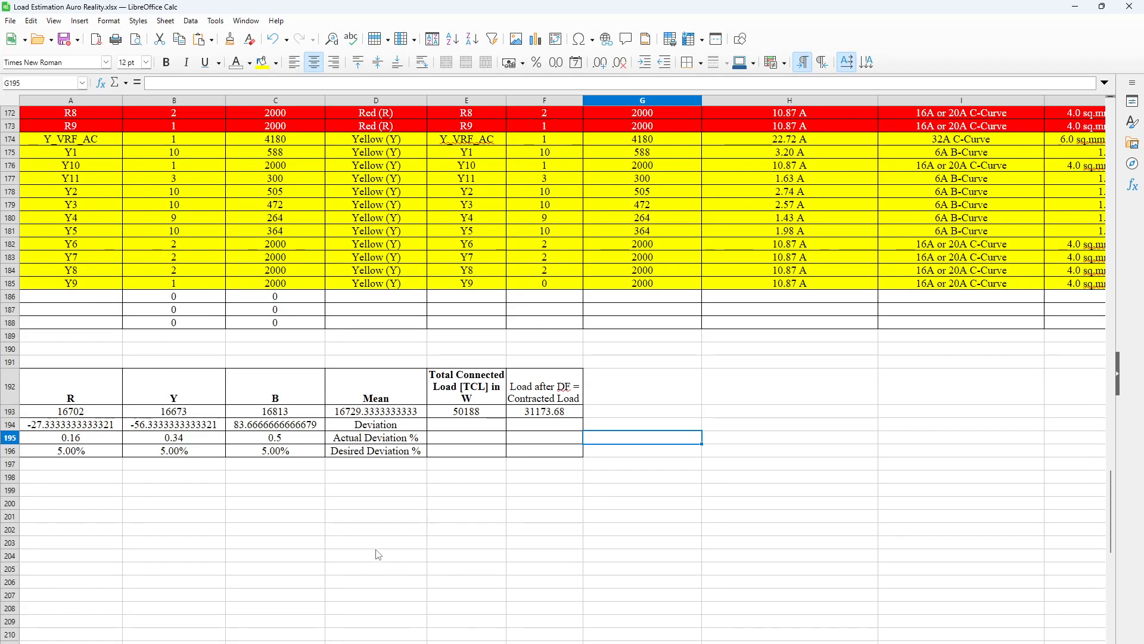
pyautogui.scroll(9, 377, 553)
pyautogui.scroll(-6, 322, 620)
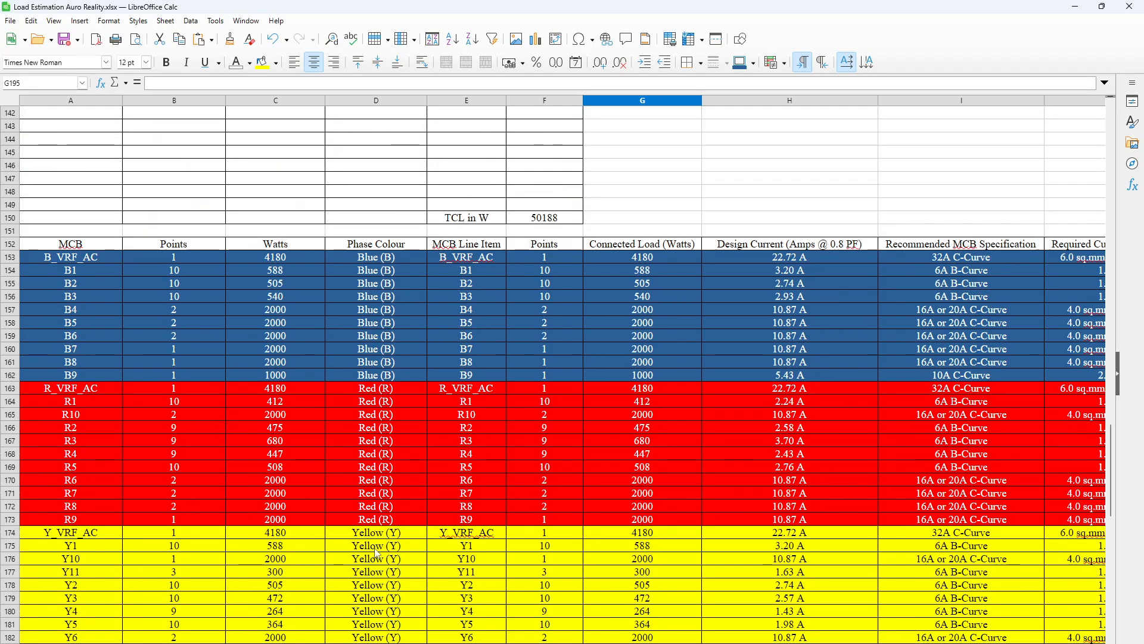
pyautogui.hscroll(5, 581, 638)
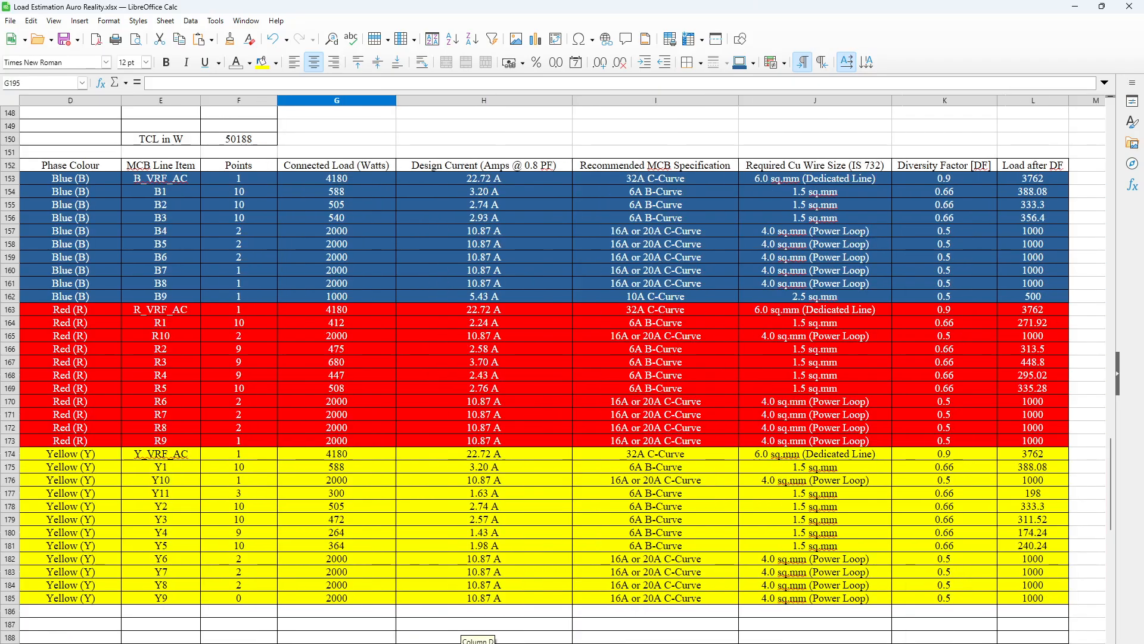
pyautogui.hscroll(-5, 581, 635)
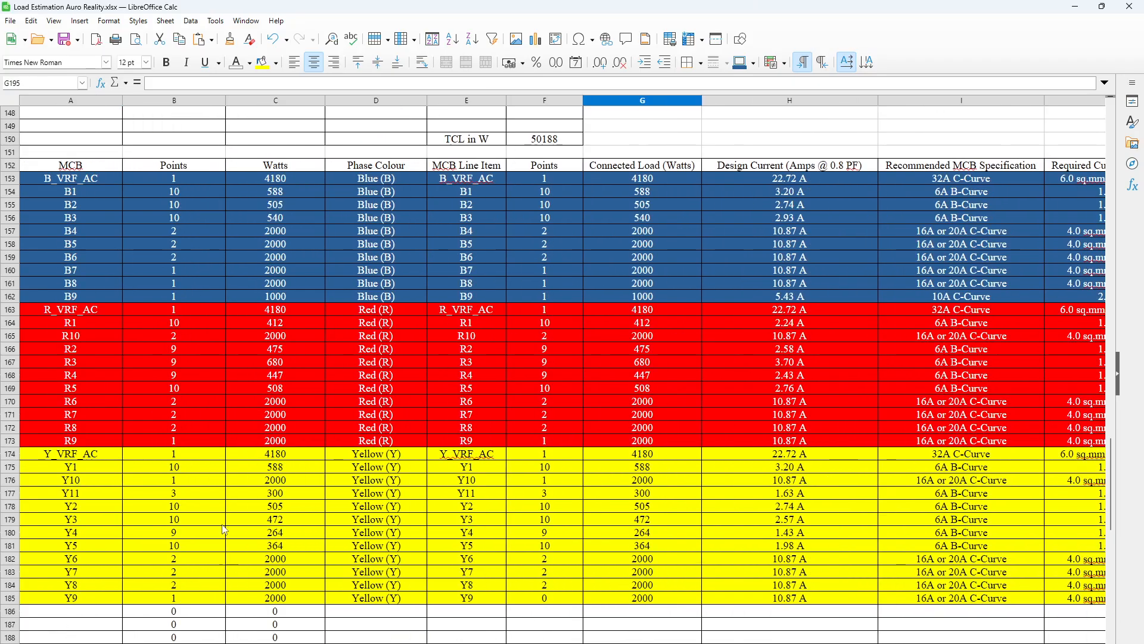
pyautogui.scroll(6, 220, 517)
pyautogui.scroll(20, 220, 516)
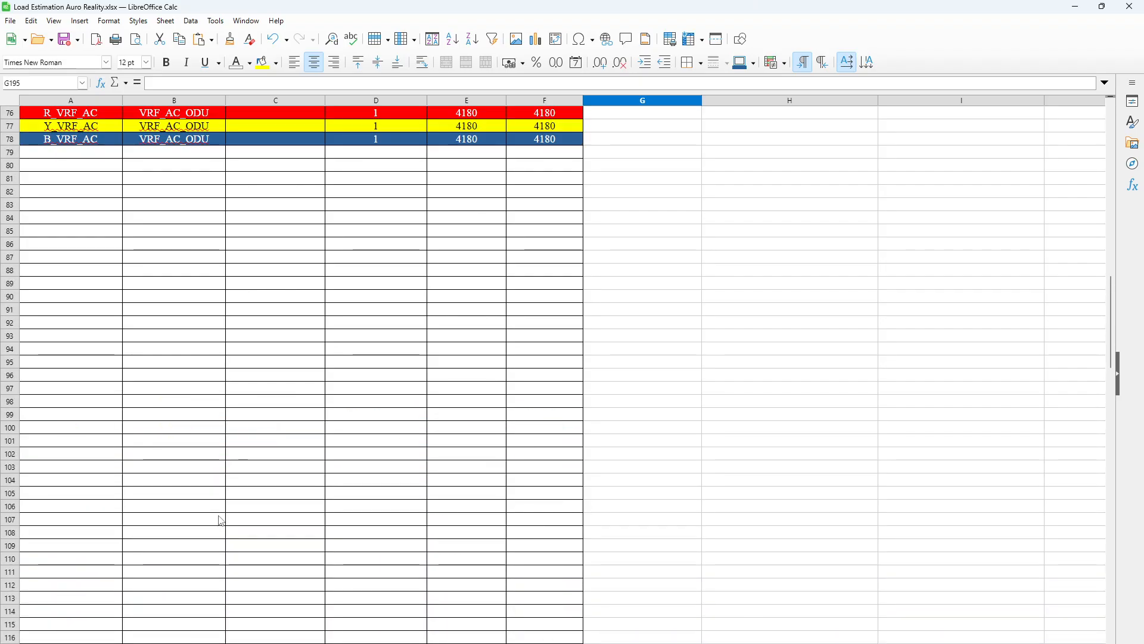
pyautogui.scroll(8, 216, 513)
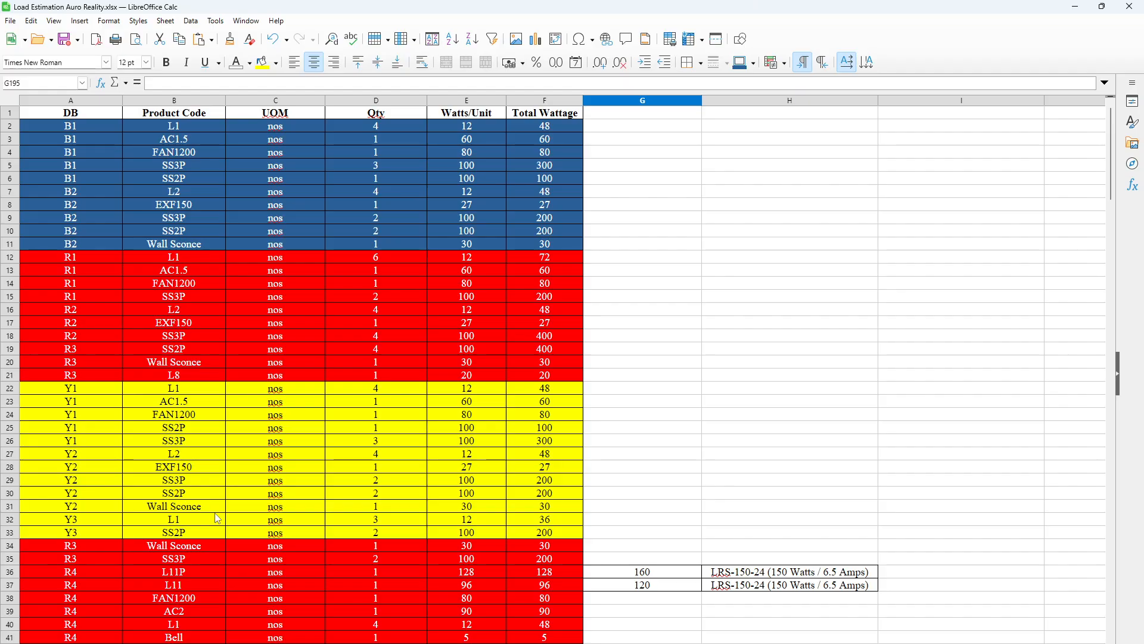
# Switch to the Chrome browser, search Google for "chint mcb" and browse the image results.
pyautogui.hotkey('alt', 'Tab')
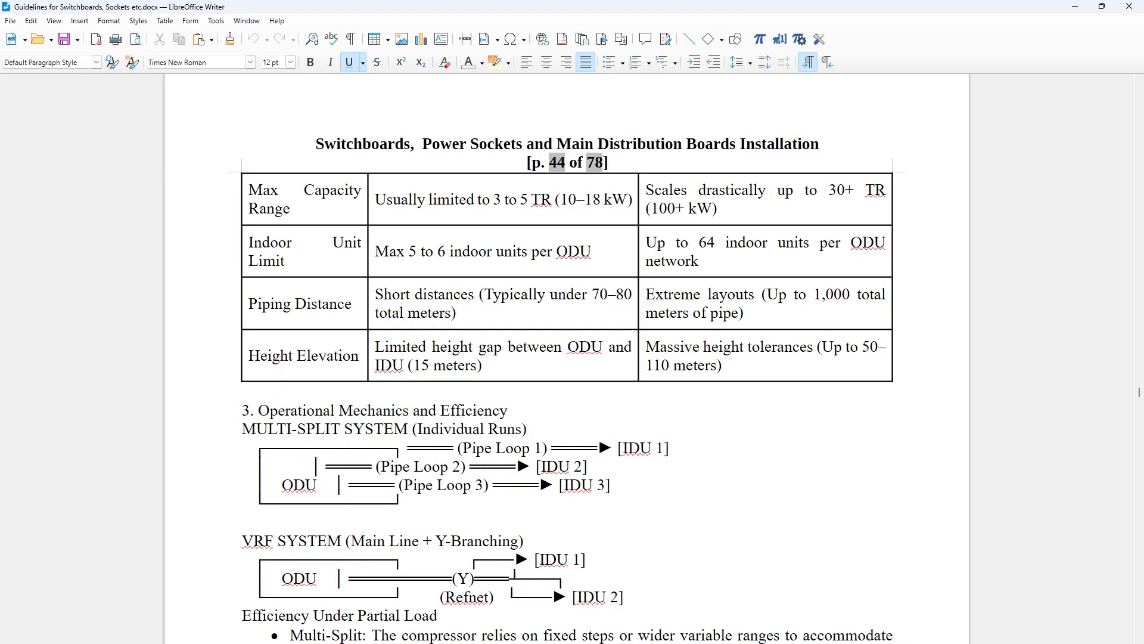
pyautogui.click(612, 643)
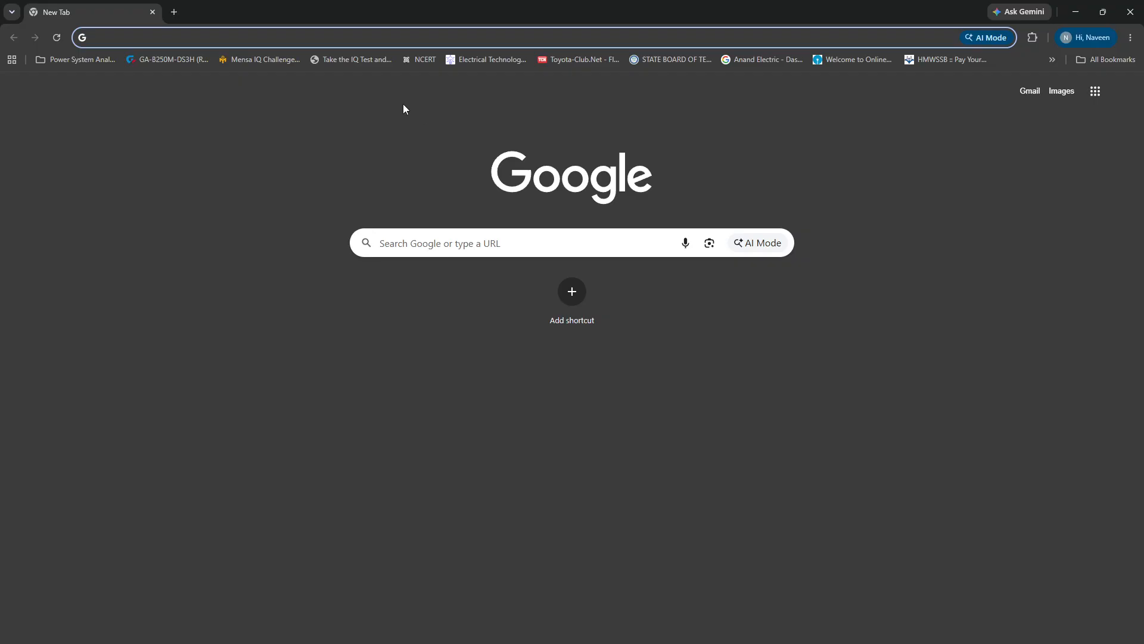
pyautogui.click(424, 40)
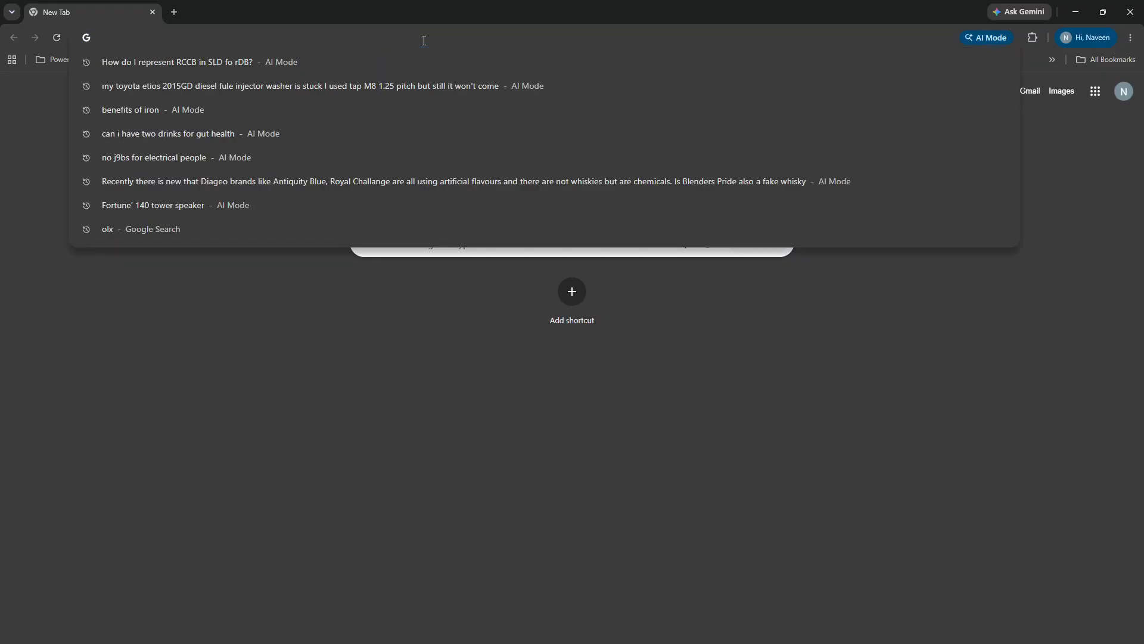
pyautogui.write('chint mc')
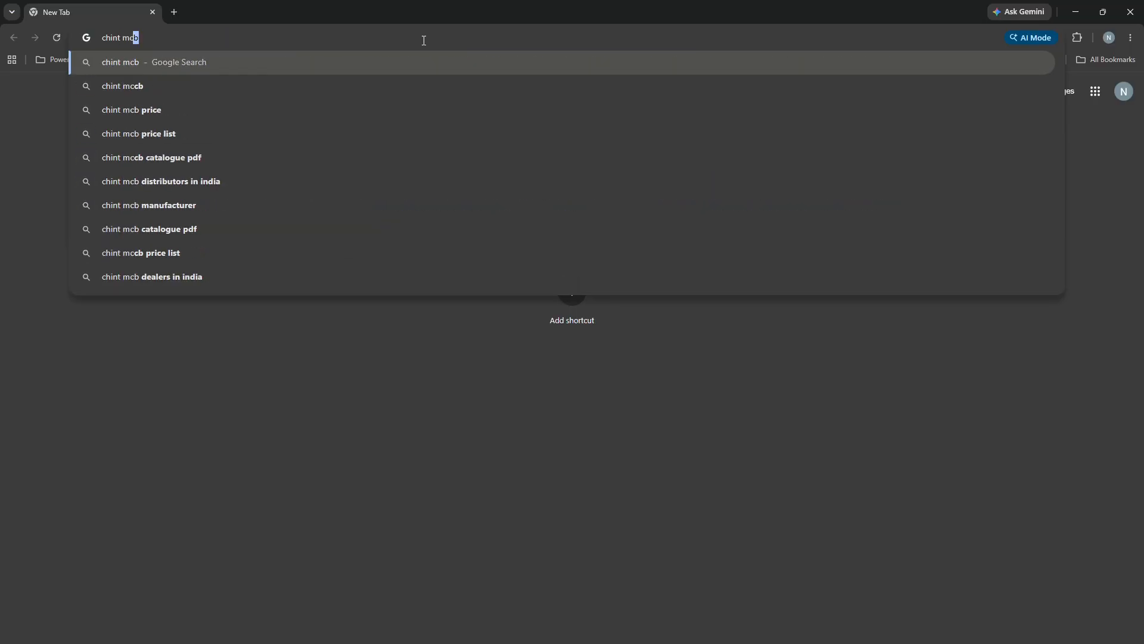
pyautogui.press('Return')
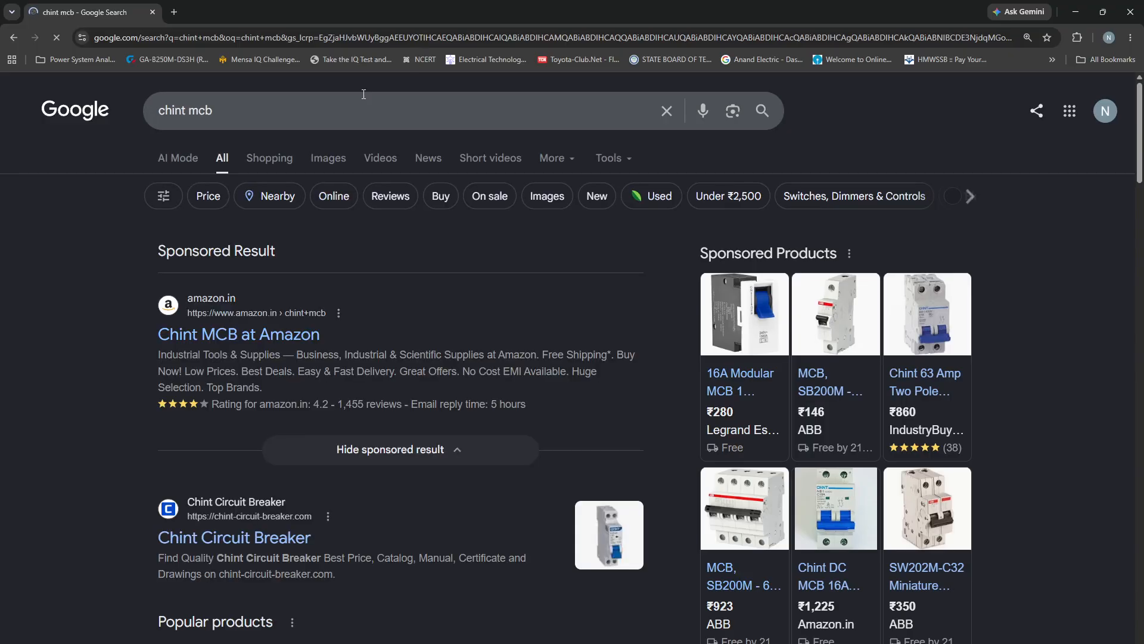
pyautogui.click(325, 160)
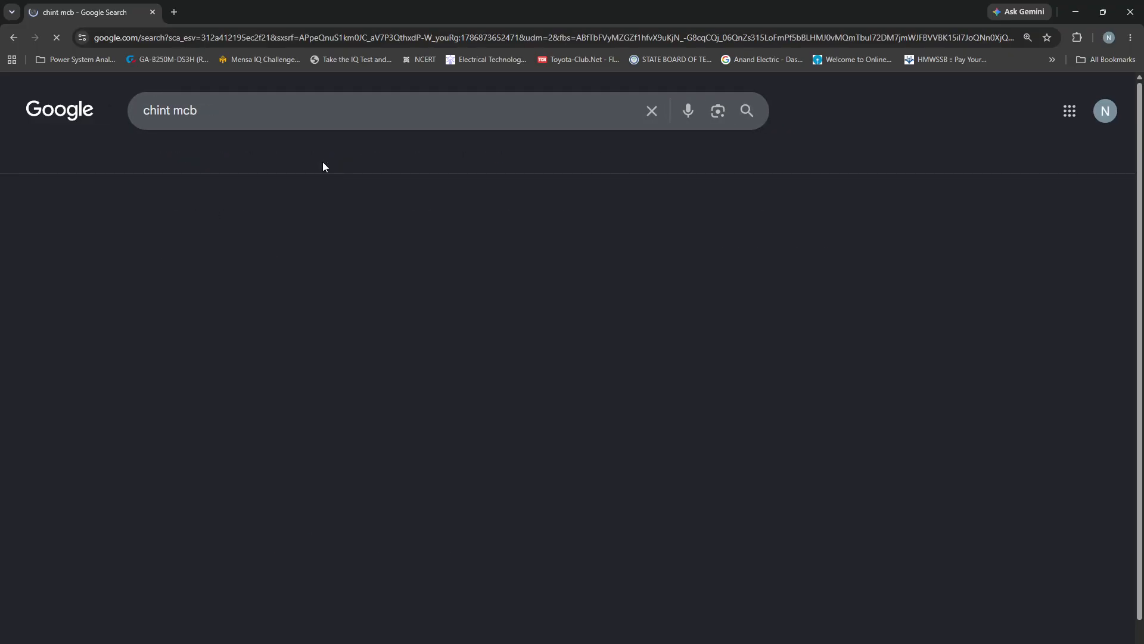
pyautogui.scroll(-10, 344, 406)
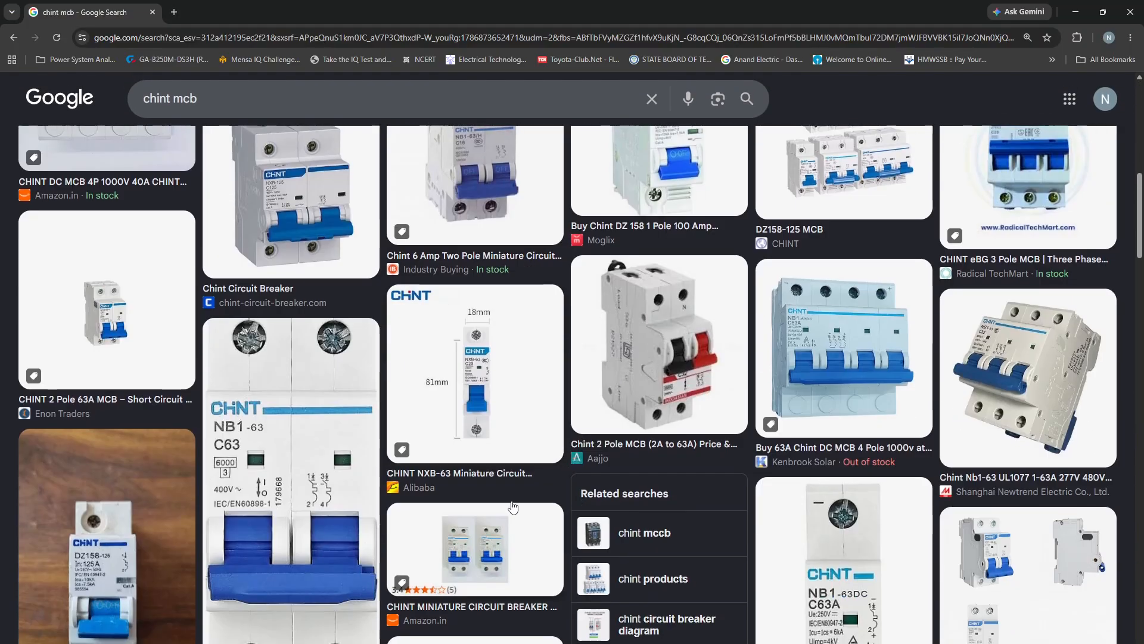
# Preview the Chint NB1-63 two-pole breaker image, open its Conrad product page in new tabs and return to the image results.
pyautogui.click(257, 476)
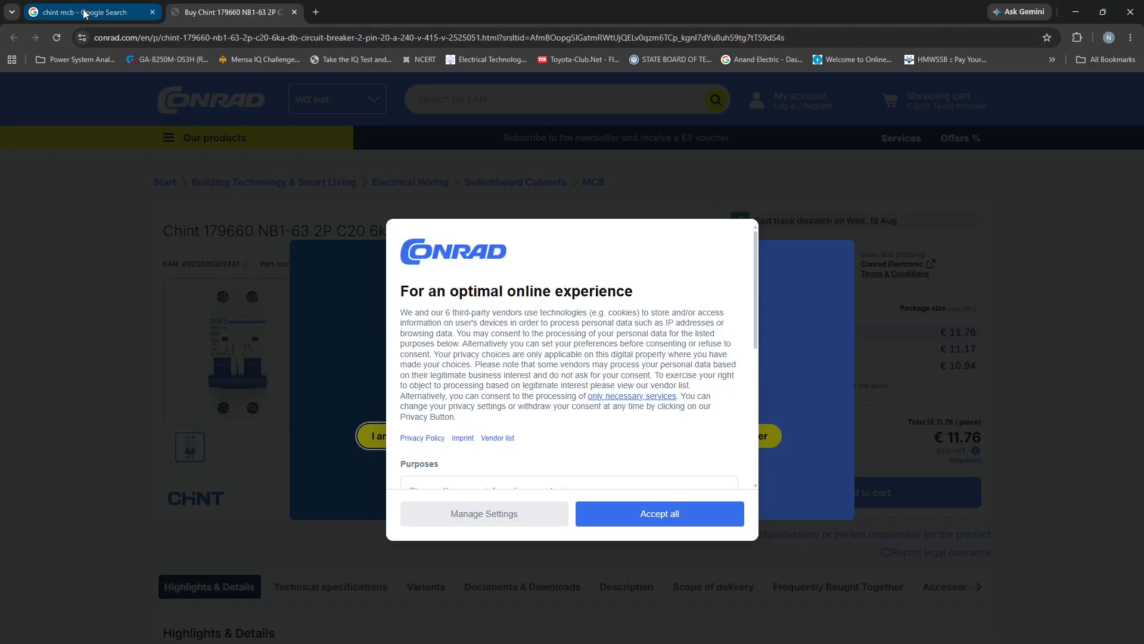
pyautogui.click(84, 13)
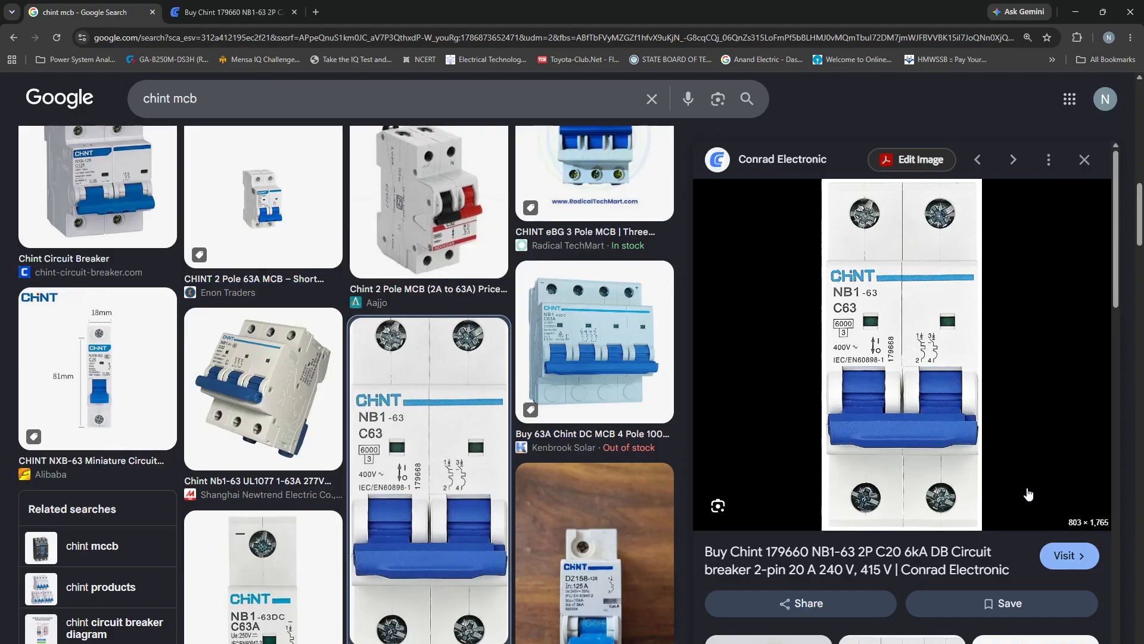
pyautogui.rightClick(941, 388)
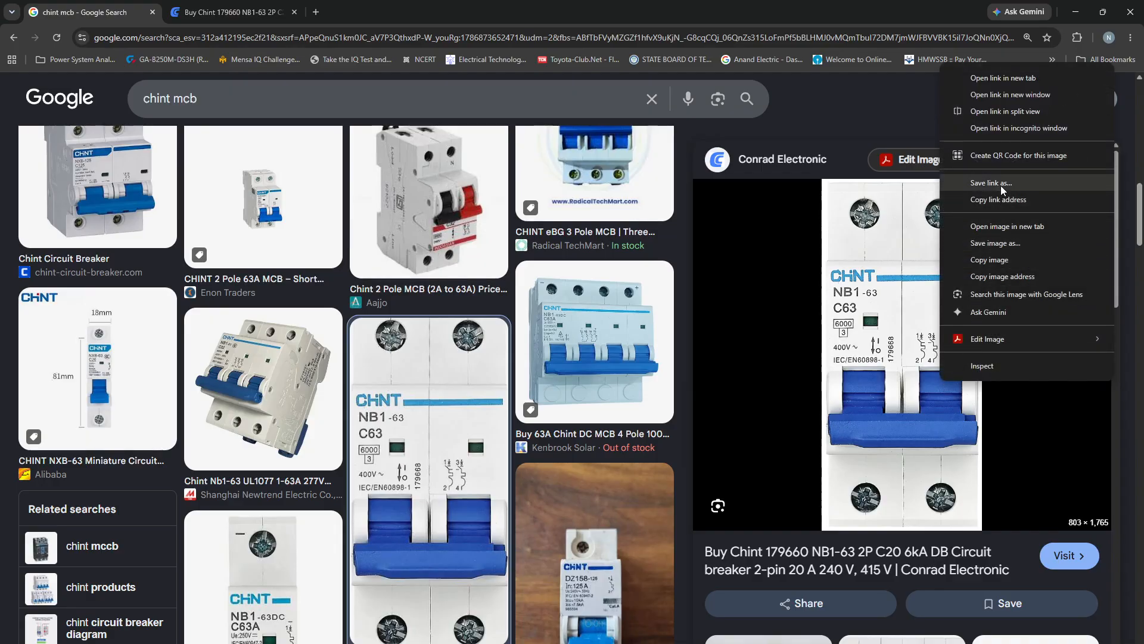
pyautogui.click(1012, 78)
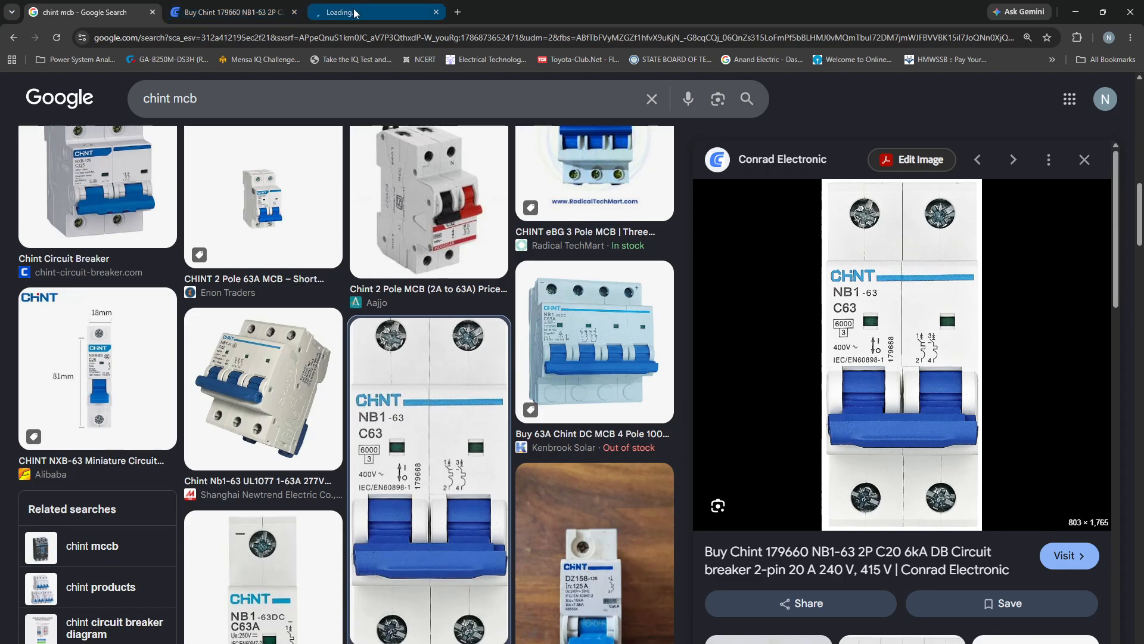
pyautogui.click(354, 13)
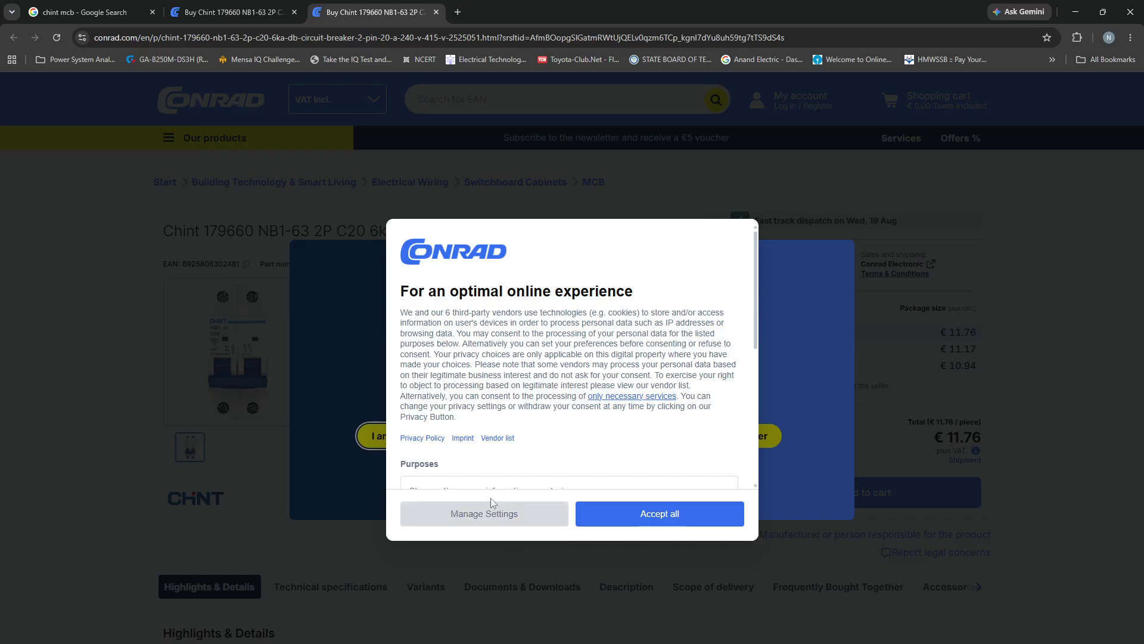
pyautogui.click(210, 13)
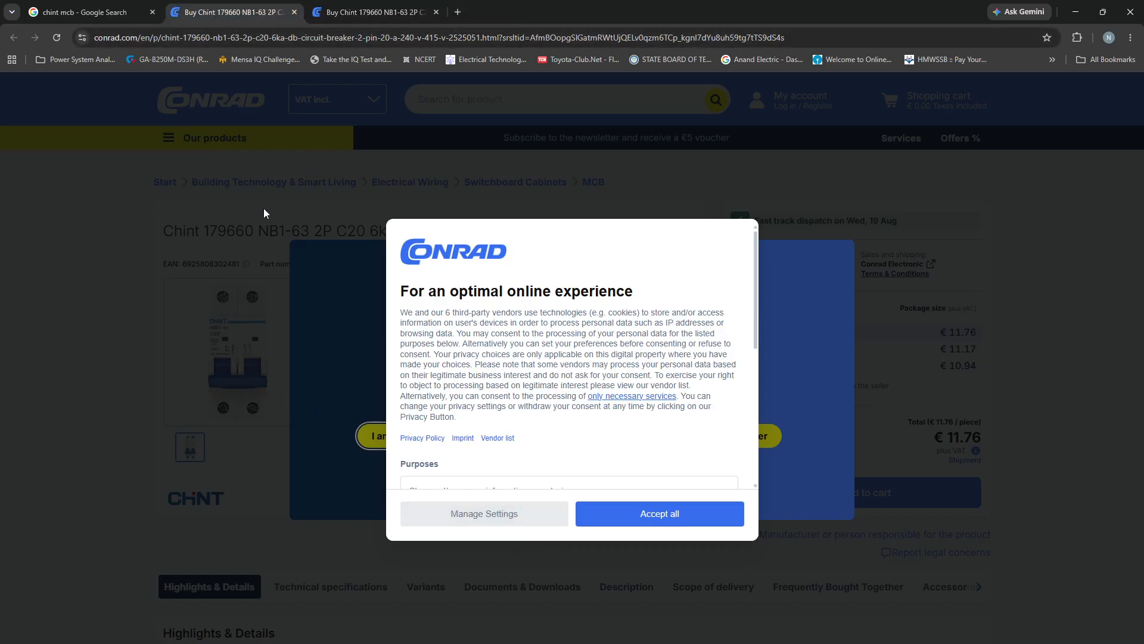
pyautogui.click(348, 12)
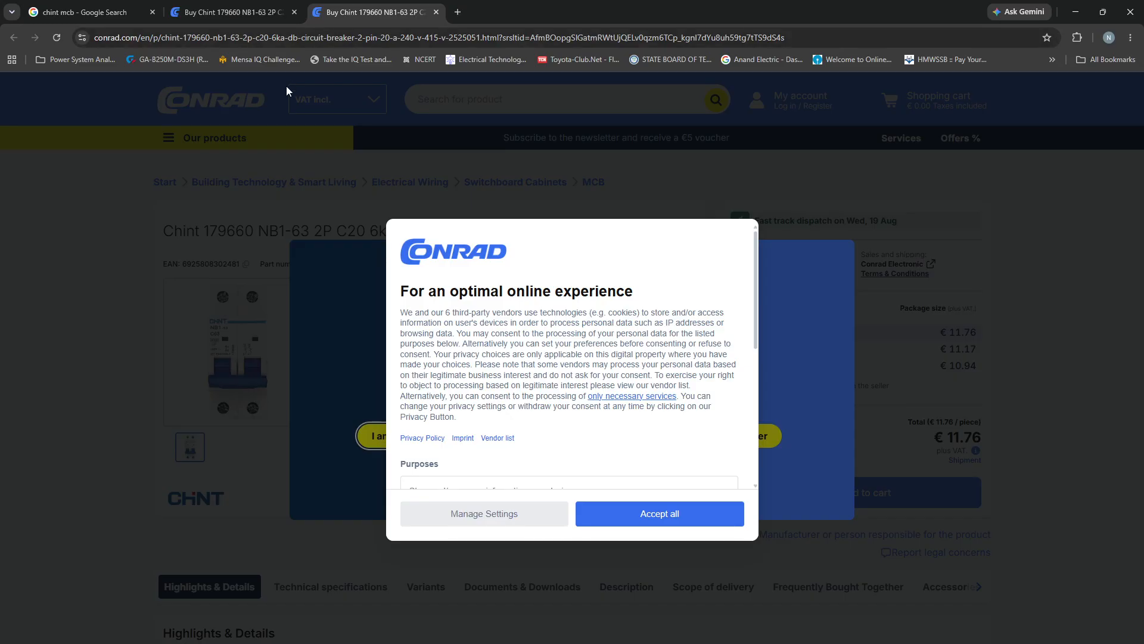
pyautogui.click(90, 12)
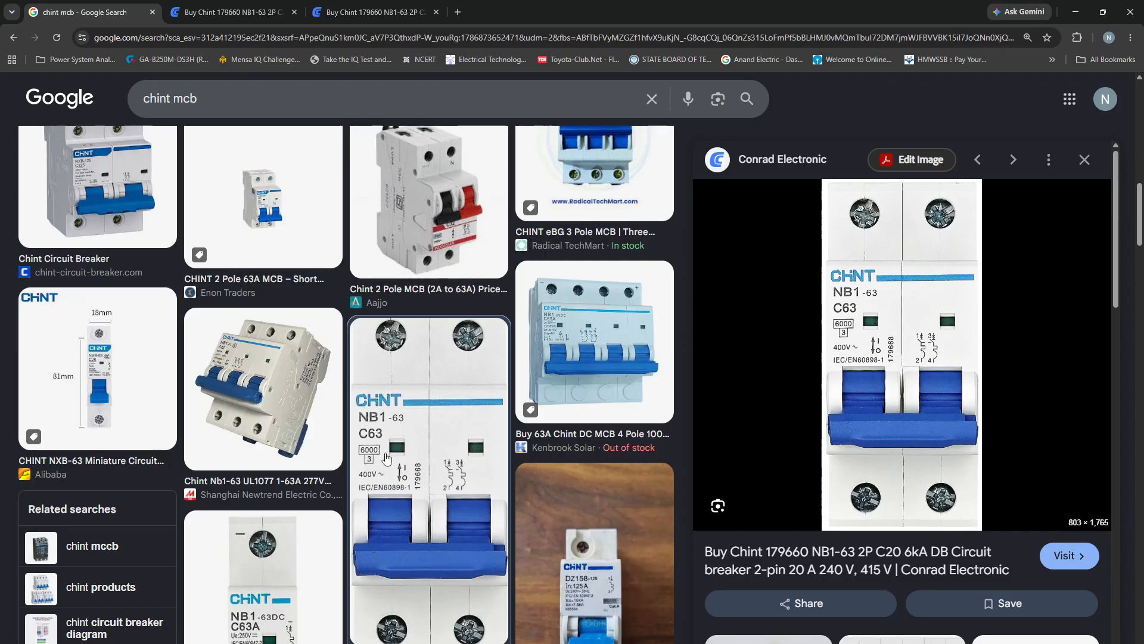
# Switch to the Load Estimation spreadsheet and review the load list, phase summary and MCB circuit table with recommended MCB specifications.
pyautogui.press('ctrl+super+Left')
pyautogui.press('ctrl+super+Right')
pyautogui.press('ctrl+super+Right')
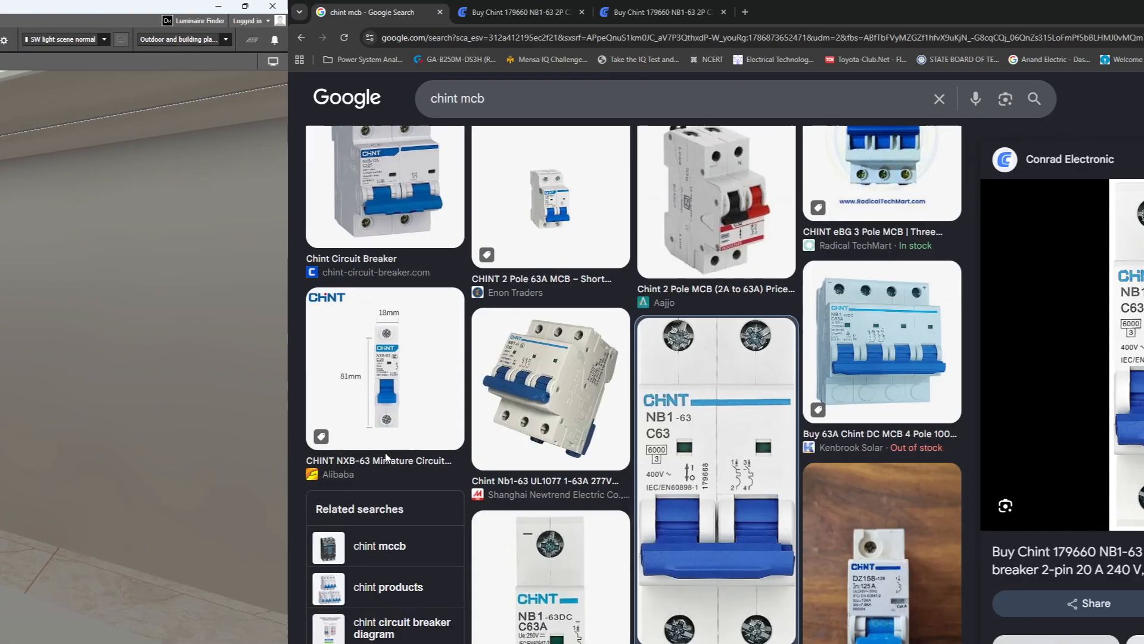
pyautogui.scroll(-2, 366, 378)
pyautogui.scroll(2, 366, 377)
pyautogui.scroll(-17, 363, 385)
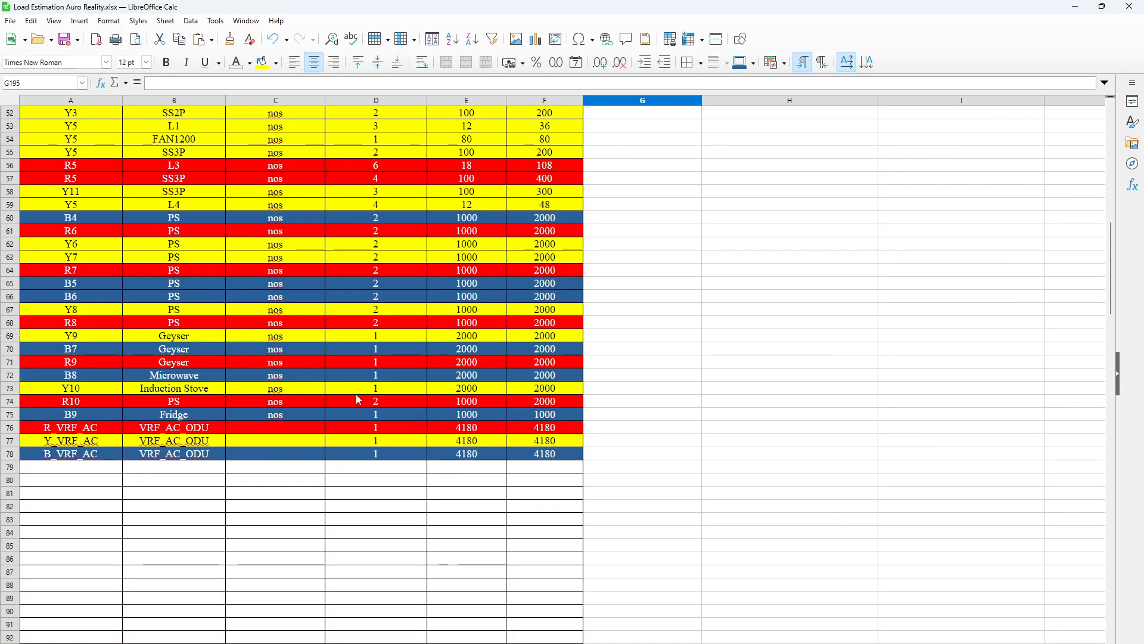
pyautogui.scroll(-20, 358, 398)
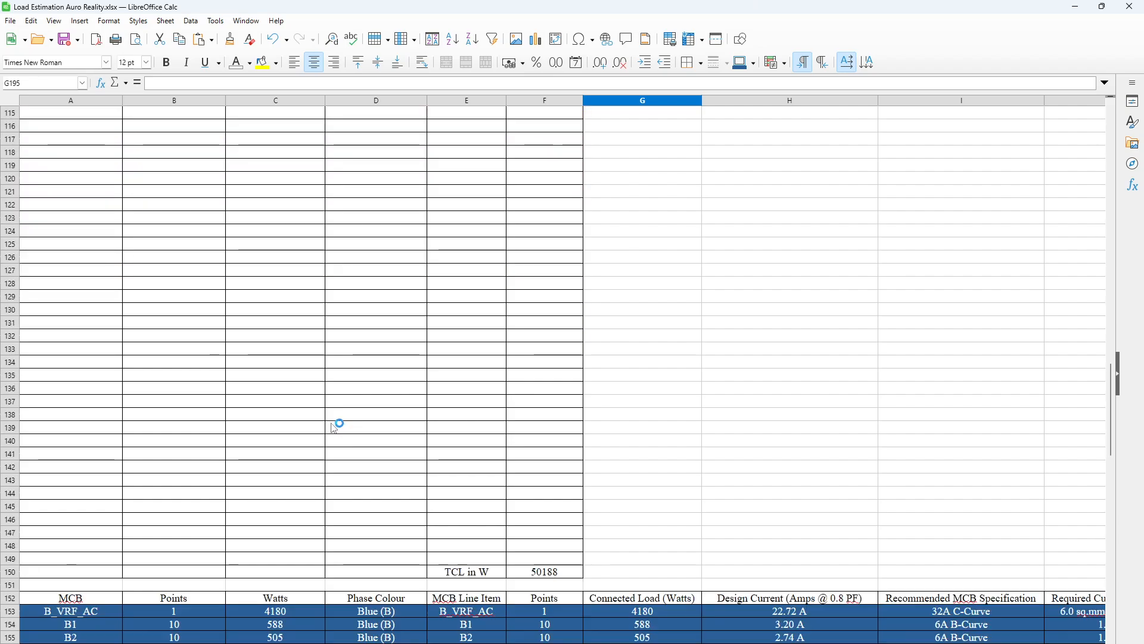
pyautogui.scroll(-19, 334, 427)
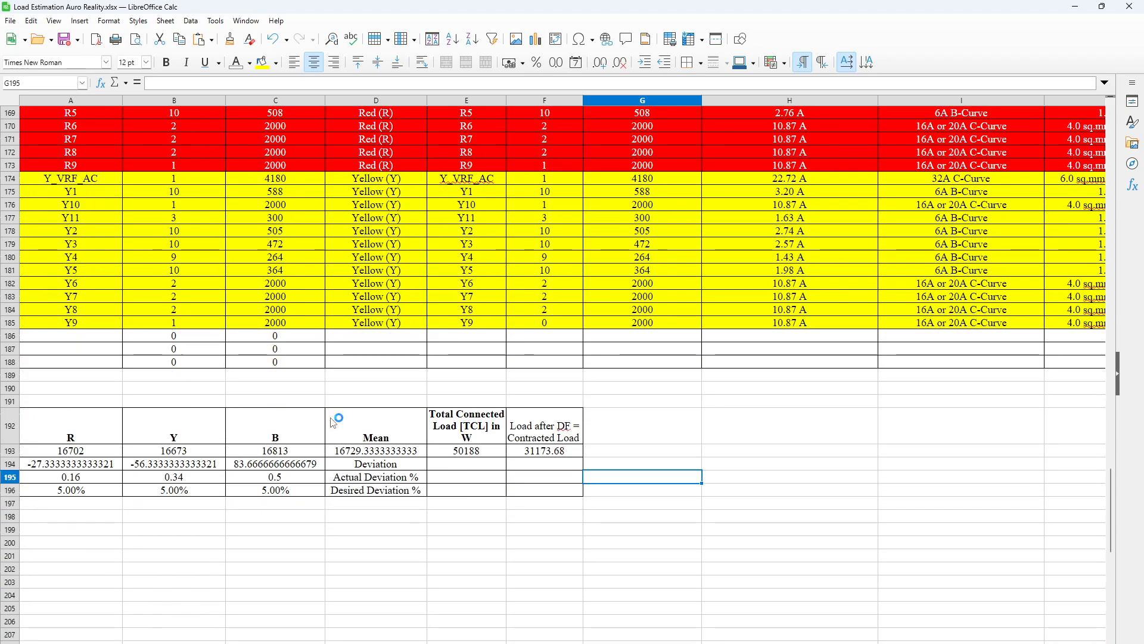
pyautogui.scroll(5, 351, 438)
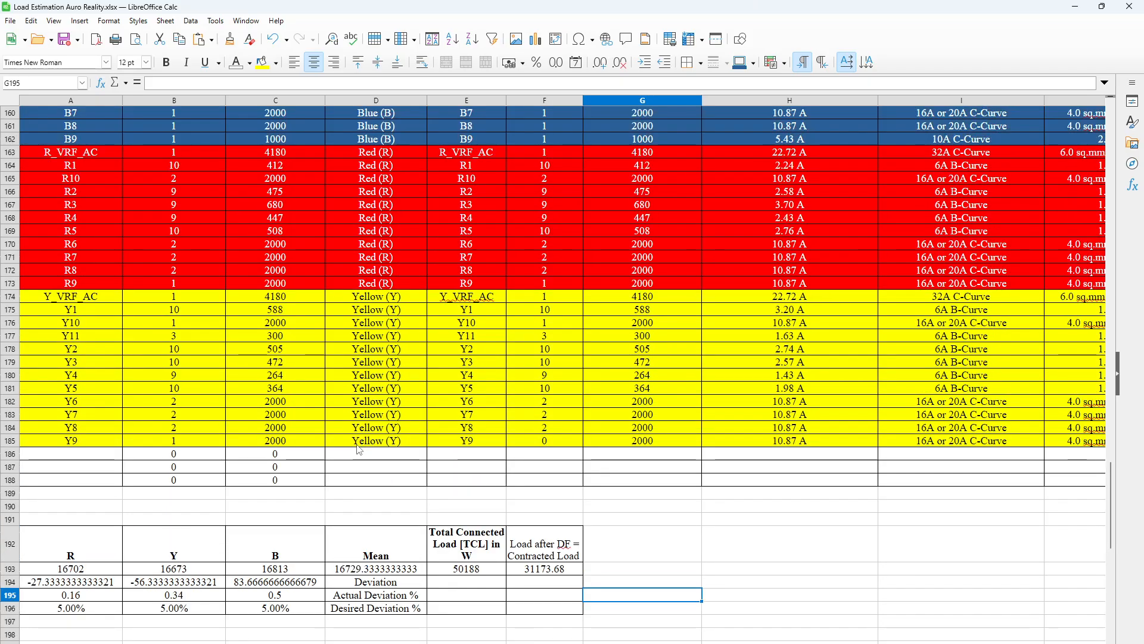
pyautogui.scroll(7, 359, 449)
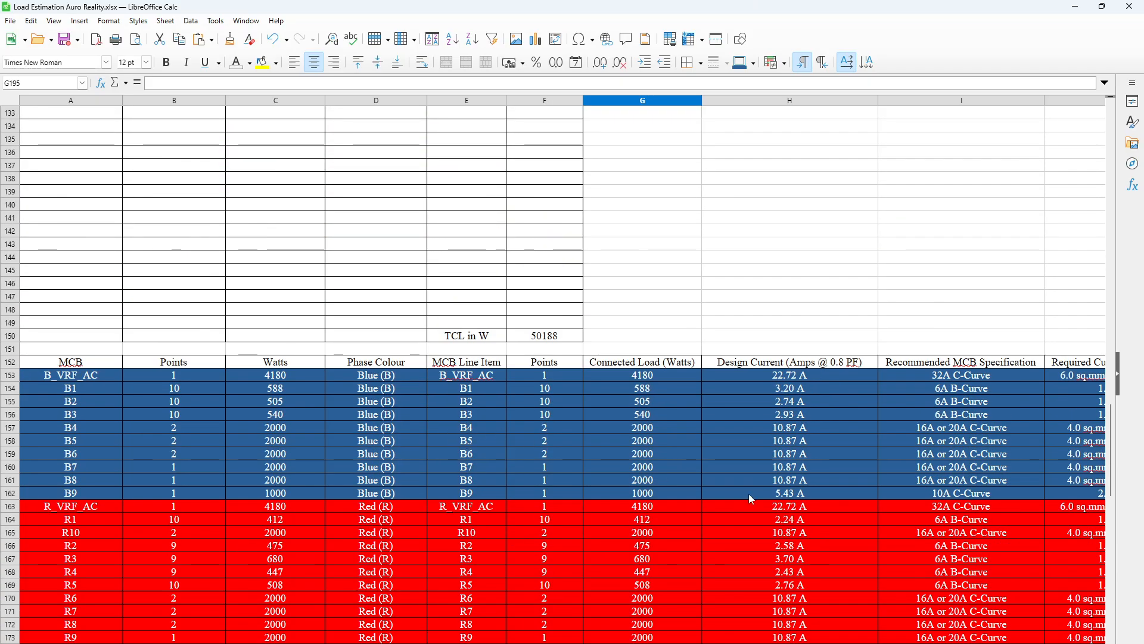
pyautogui.scroll(2, 730, 498)
pyautogui.scroll(9, 506, 452)
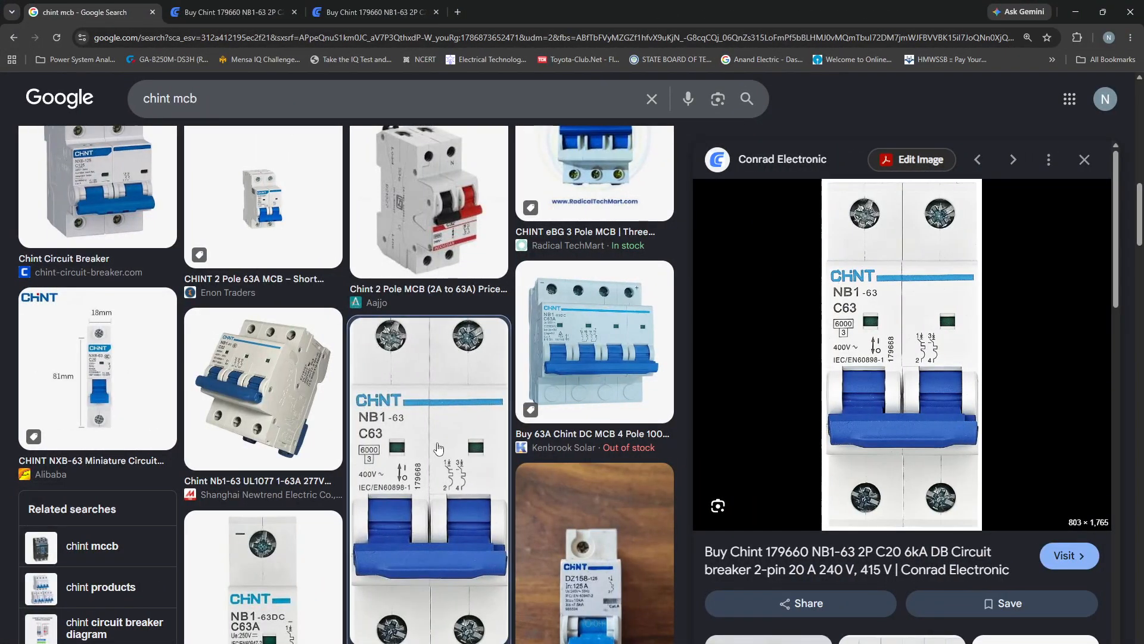
# Return to the Chint MCB image results in Chrome and examine the markings on the NB1-63 C63 breaker.
pyautogui.scroll(-1, 396, 430)
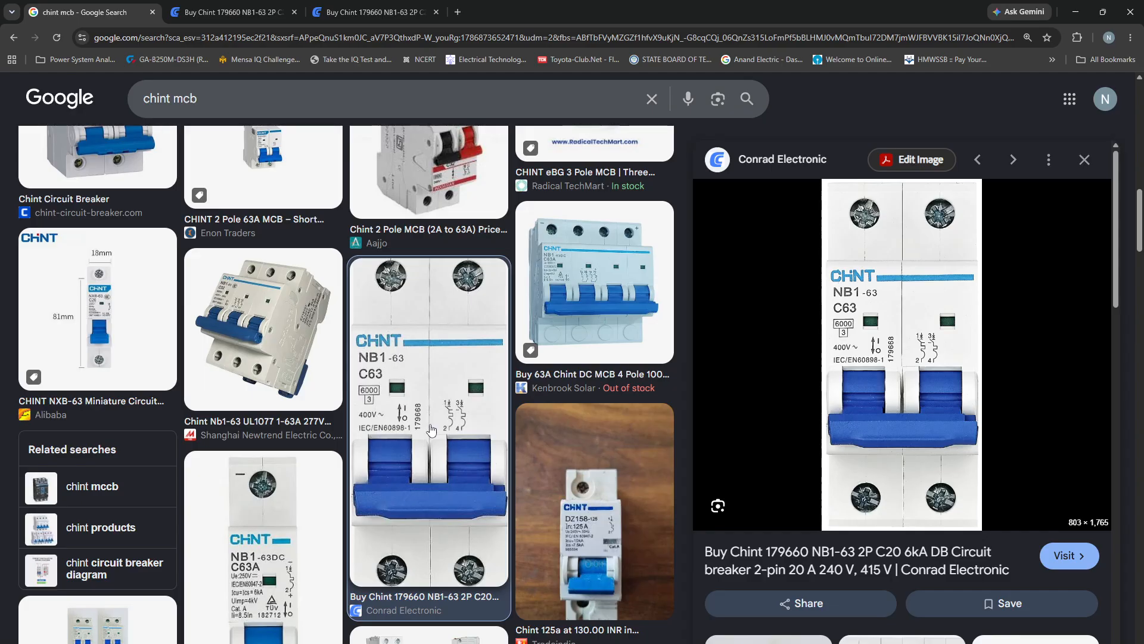
pyautogui.scroll(-2, 441, 425)
pyautogui.scroll(1, 426, 397)
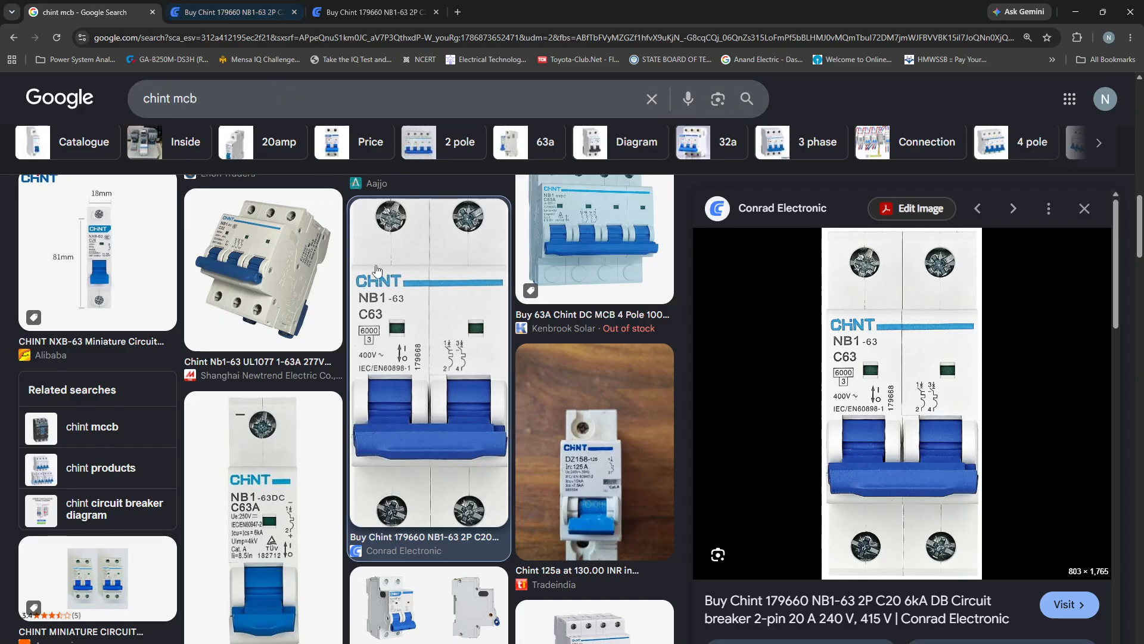
pyautogui.scroll(-1, 608, 374)
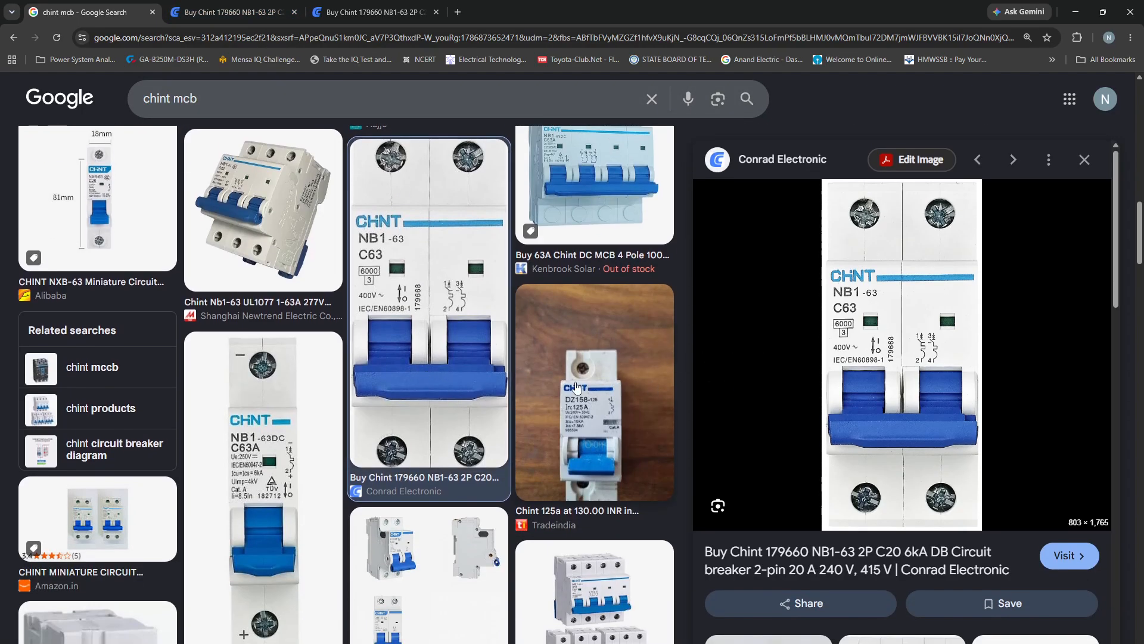
pyautogui.scroll(2, 513, 403)
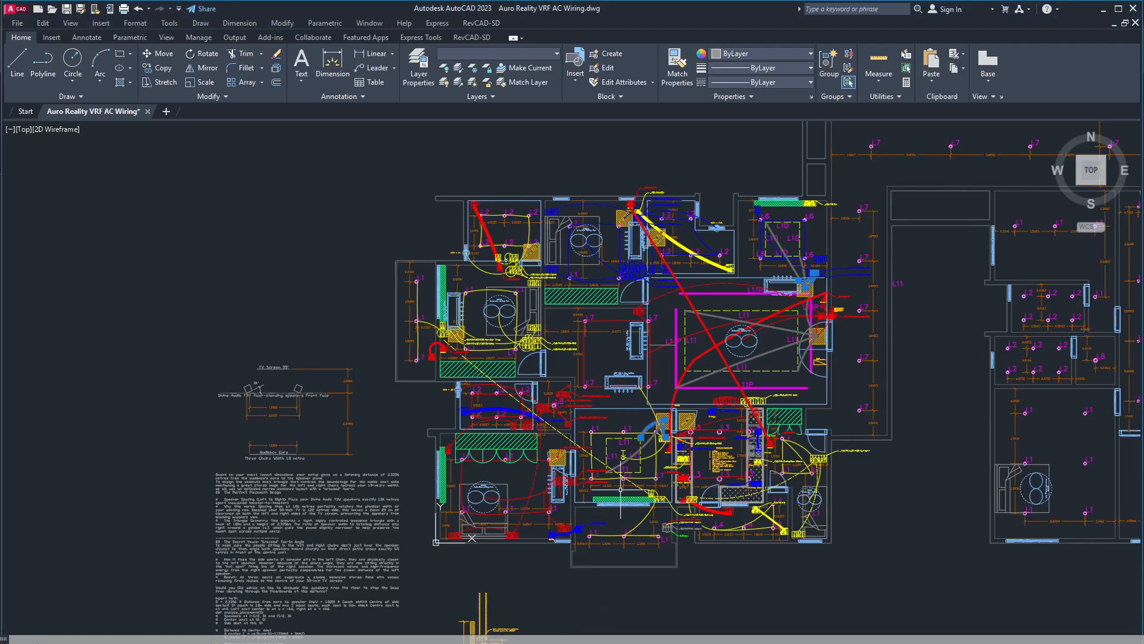
# Switch to the AutoCAD wiring drawing and examine the 63A 4P MCCB master incomer in the distribution board diagram.
pyautogui.scroll(-6, 786, 492)
pyautogui.moveTo(786, 492); pyautogui.dragTo(667, 390, button='middle')
pyautogui.scroll(8, 688, 464)
pyautogui.moveTo(687, 464); pyautogui.dragTo(573, 316, button='middle')
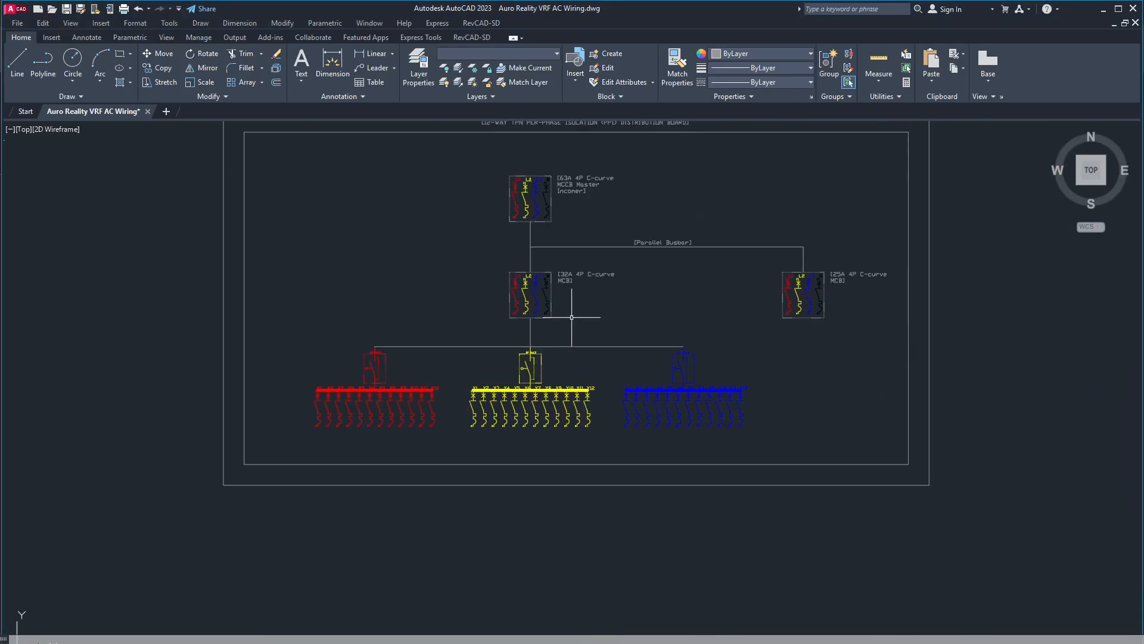
pyautogui.scroll(6, 539, 298)
pyautogui.moveTo(549, 275); pyautogui.dragTo(608, 400, button='middle')
pyautogui.moveTo(746, 339); pyautogui.dragTo(663, 316, button='middle')
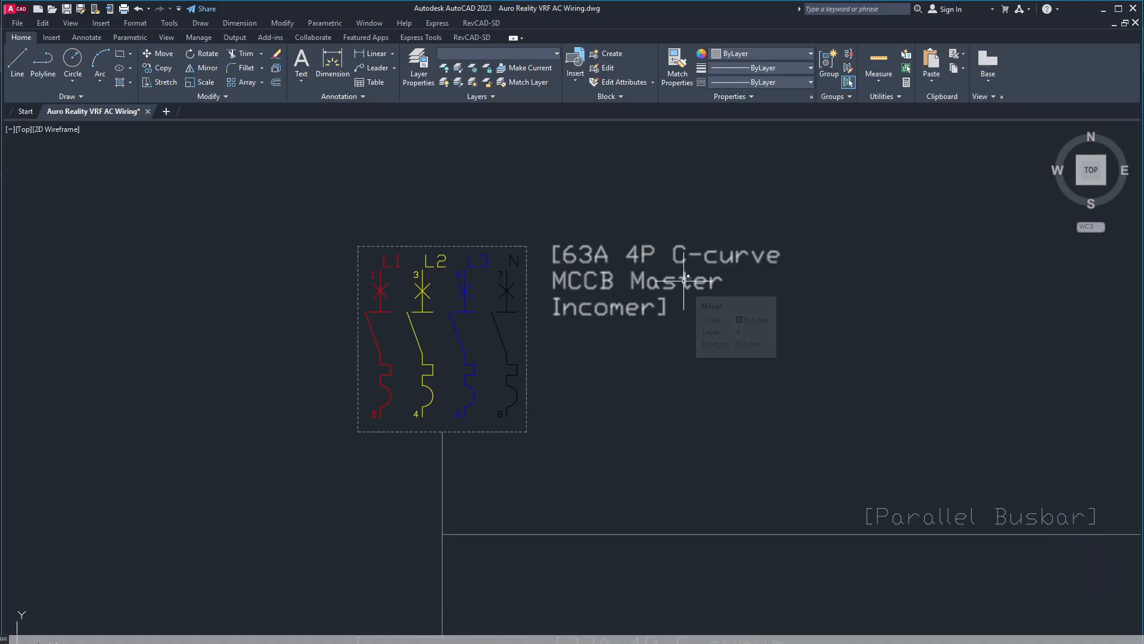
# Follow the distribution board diagram from the master incomer along the parallel busbar to the 32A 4P C-curve MCB.
pyautogui.moveTo(496, 317); pyautogui.dragTo(501, 302, button='middle')
pyautogui.moveTo(519, 388); pyautogui.dragTo(509, 362, button='middle')
pyautogui.scroll(-2, 508, 362)
pyautogui.moveTo(708, 469); pyautogui.dragTo(611, 328, button='middle')
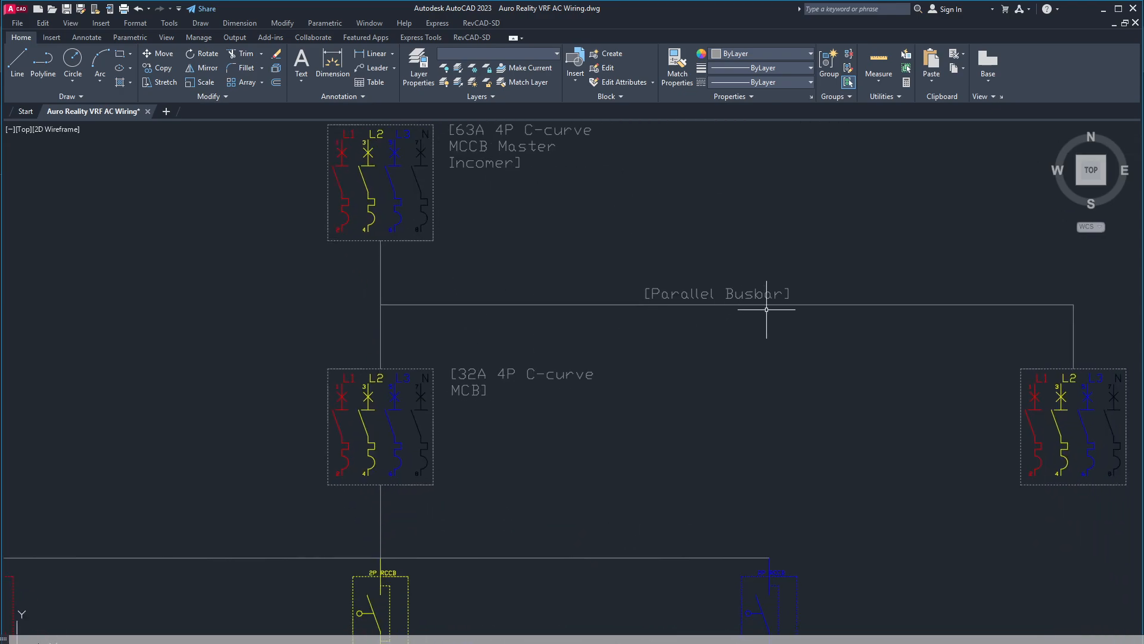
pyautogui.moveTo(732, 388); pyautogui.dragTo(705, 324, button='middle')
pyautogui.scroll(2, 429, 369)
pyautogui.scroll(-6, 499, 404)
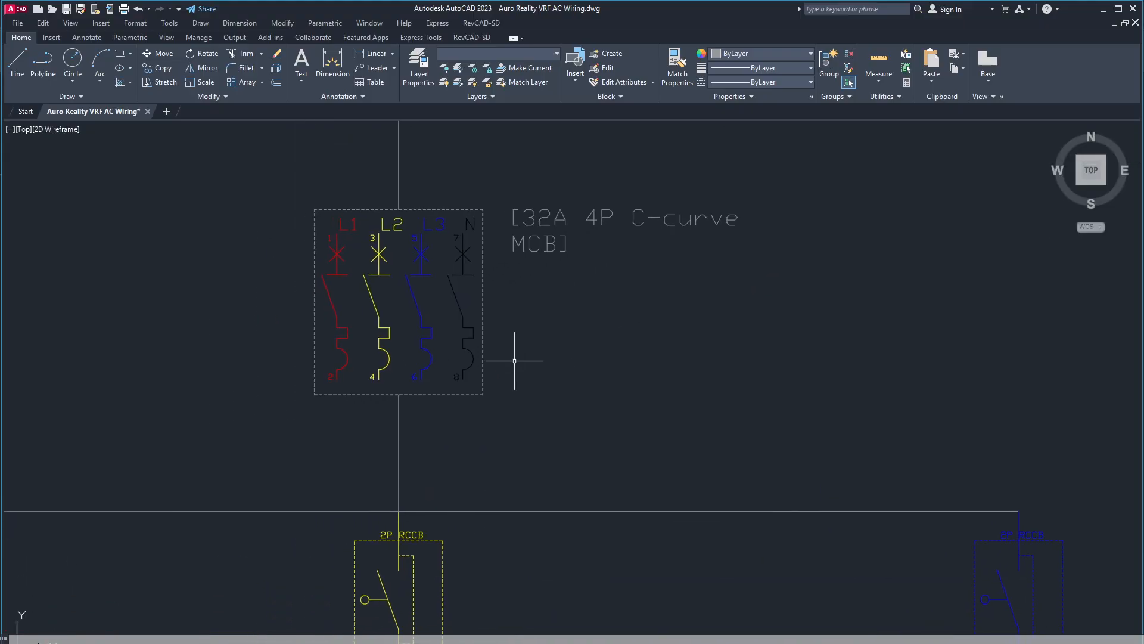
# Examine the red, yellow and blue phase RCCBs and their outgoing MCBs below the 32A MCB.
pyautogui.moveTo(499, 404); pyautogui.dragTo(475, 324, button='middle')
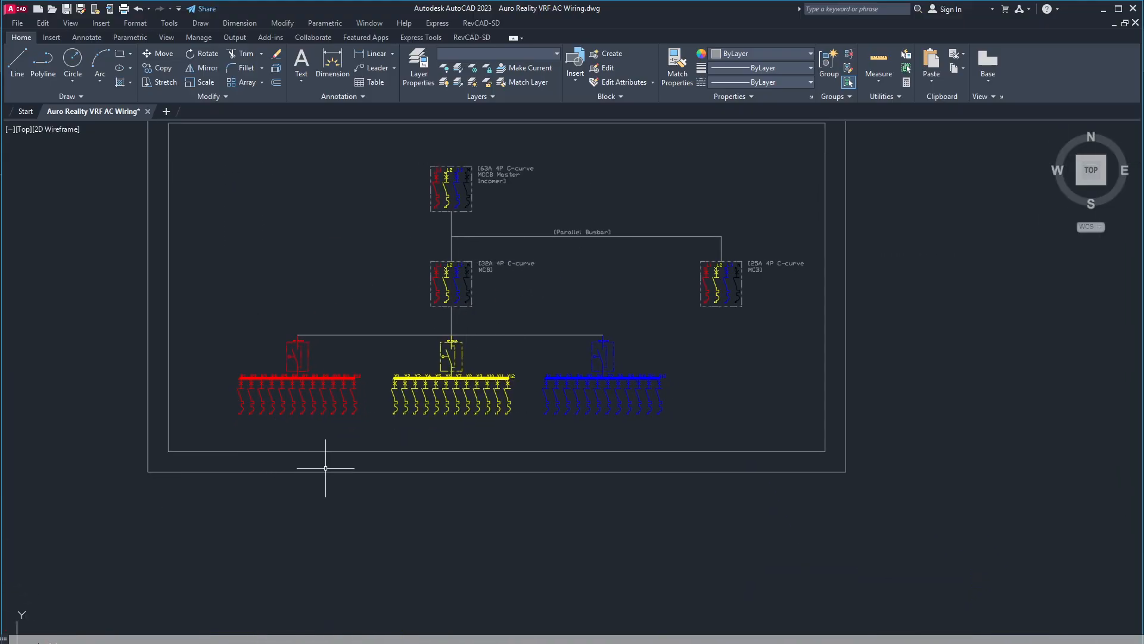
pyautogui.scroll(3, 641, 416)
pyautogui.moveTo(348, 412); pyautogui.dragTo(568, 403, button='middle')
pyautogui.moveTo(487, 393); pyautogui.dragTo(488, 511, button='middle')
pyautogui.scroll(-3, 405, 392)
pyautogui.scroll(2, 444, 390)
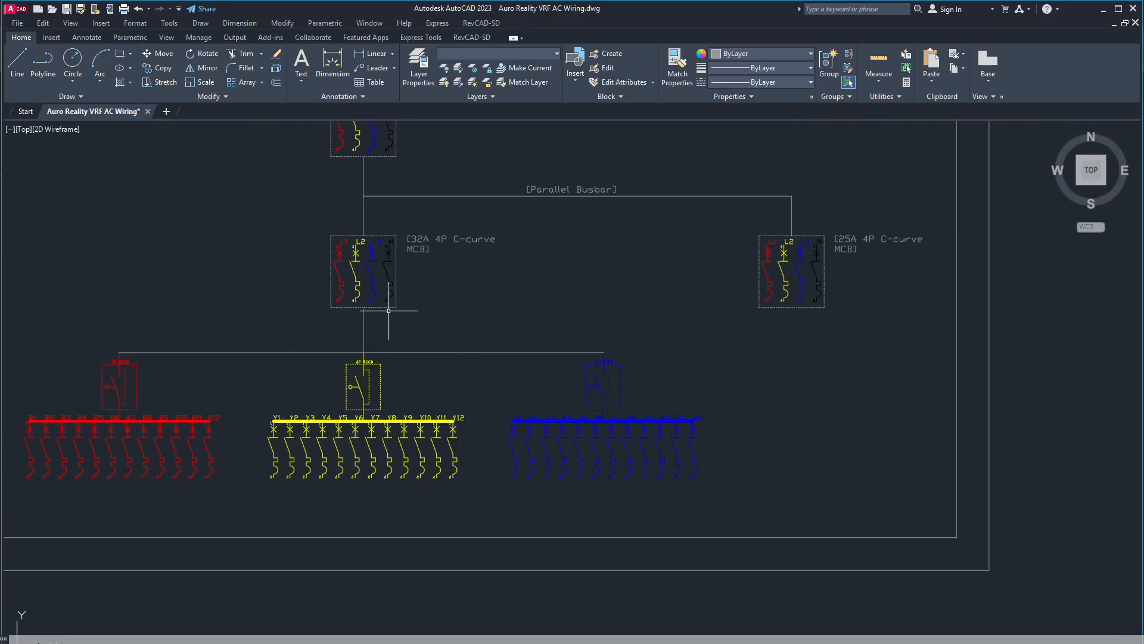
# Examine the 25A 4P C-curve MCB fed from the parallel busbar.
pyautogui.moveTo(532, 402); pyautogui.dragTo(374, 456, button='middle')
pyautogui.scroll(4, 733, 313)
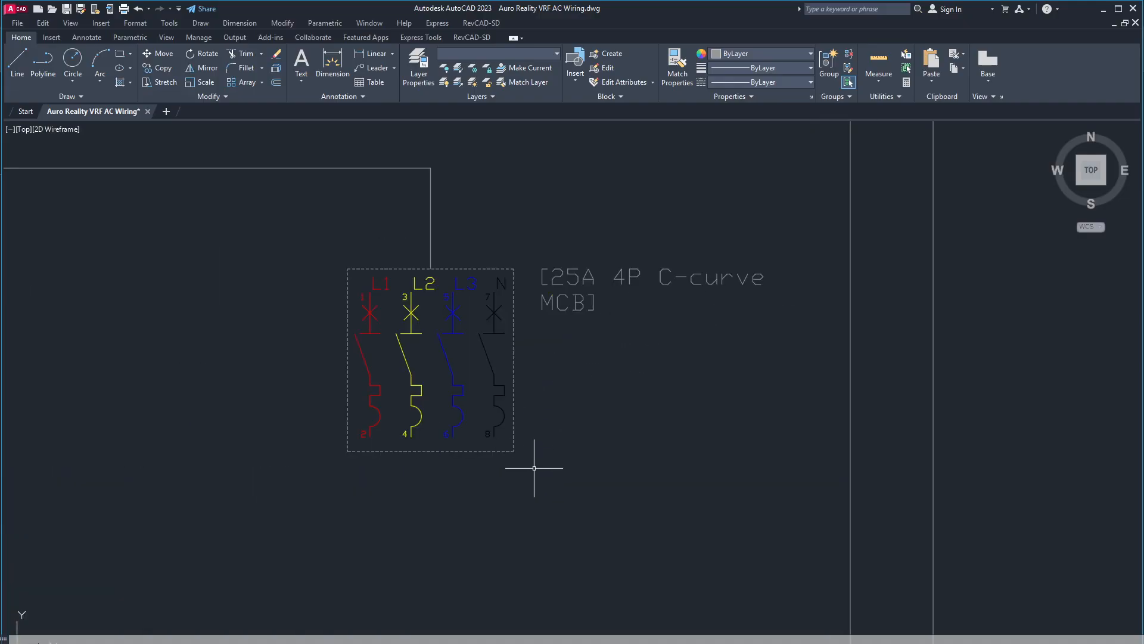
pyautogui.moveTo(531, 464); pyautogui.dragTo(693, 389, button='middle')
pyautogui.scroll(-3, 625, 322)
pyautogui.scroll(3, 623, 301)
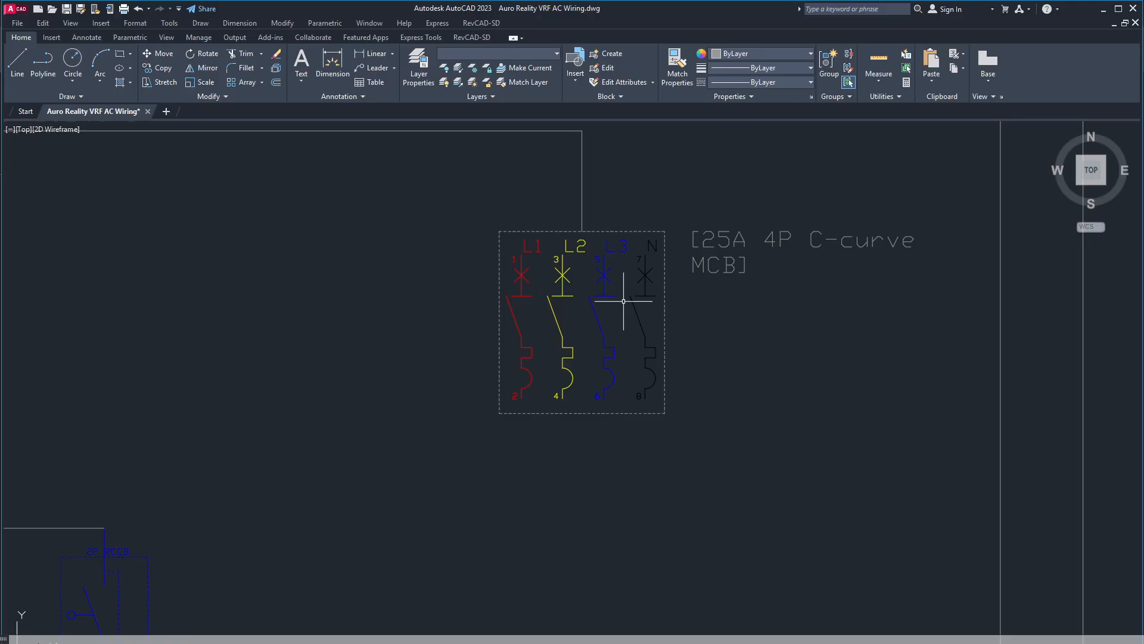
# Look over the apartment floor plan and the whole distribution board diagram, returning to the 32A and 25A MCB branches.
pyautogui.hotkey('alt', 'Tab')
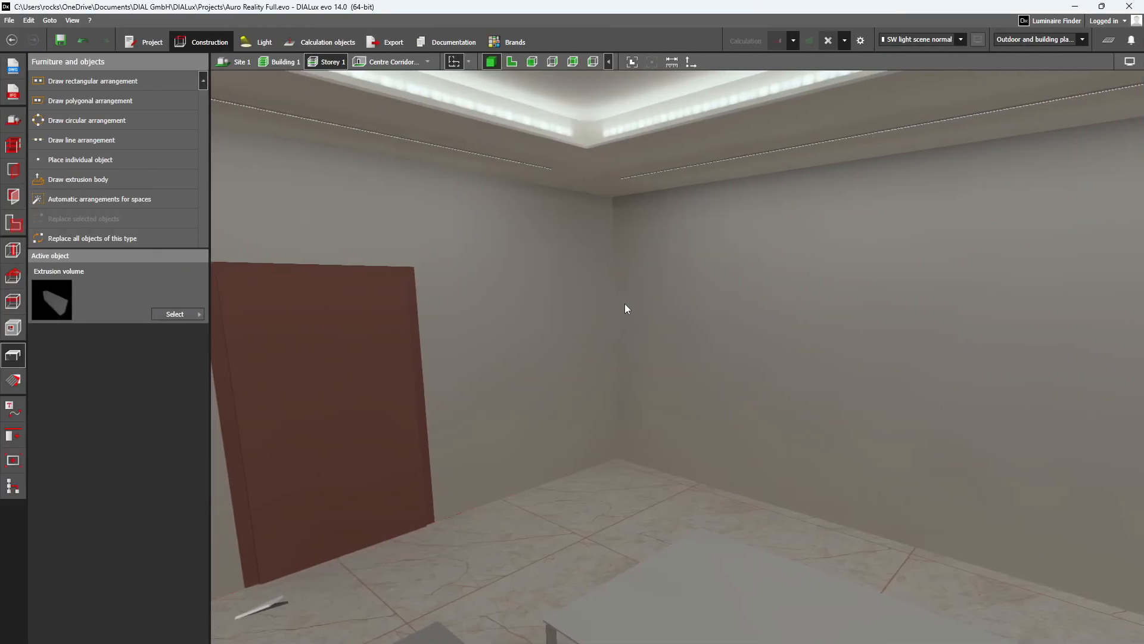
pyautogui.hotkey('alt', 'Tab')
pyautogui.scroll(-6, 525, 456)
pyautogui.moveTo(511, 460); pyautogui.dragTo(877, 468, button='middle')
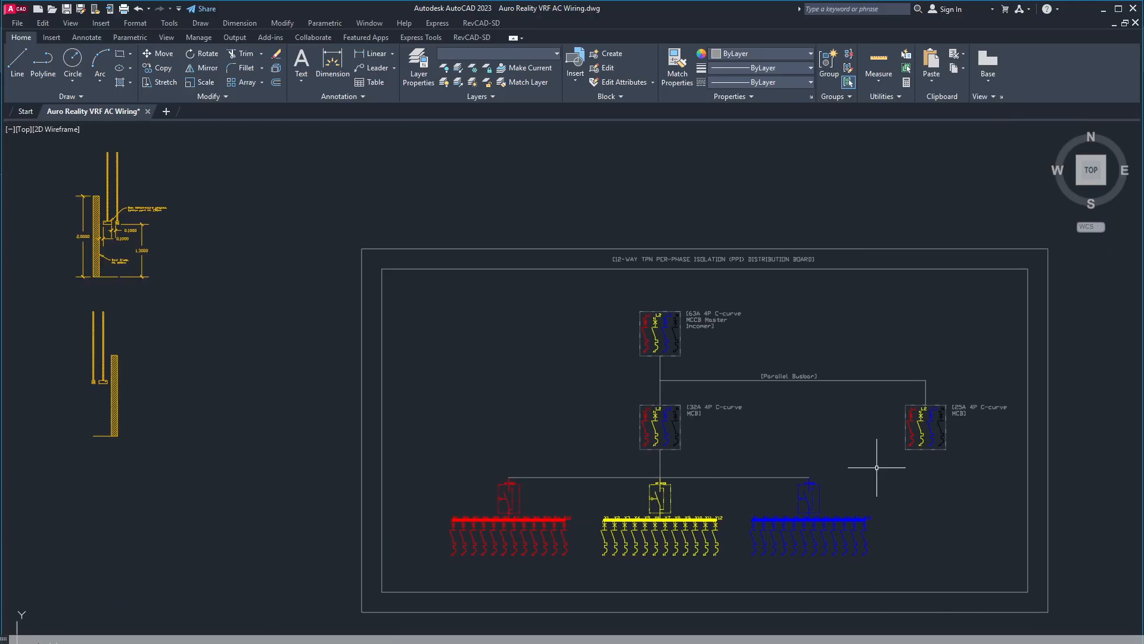
pyautogui.scroll(-3, 786, 428)
pyautogui.moveTo(709, 448); pyautogui.dragTo(918, 448, button='middle')
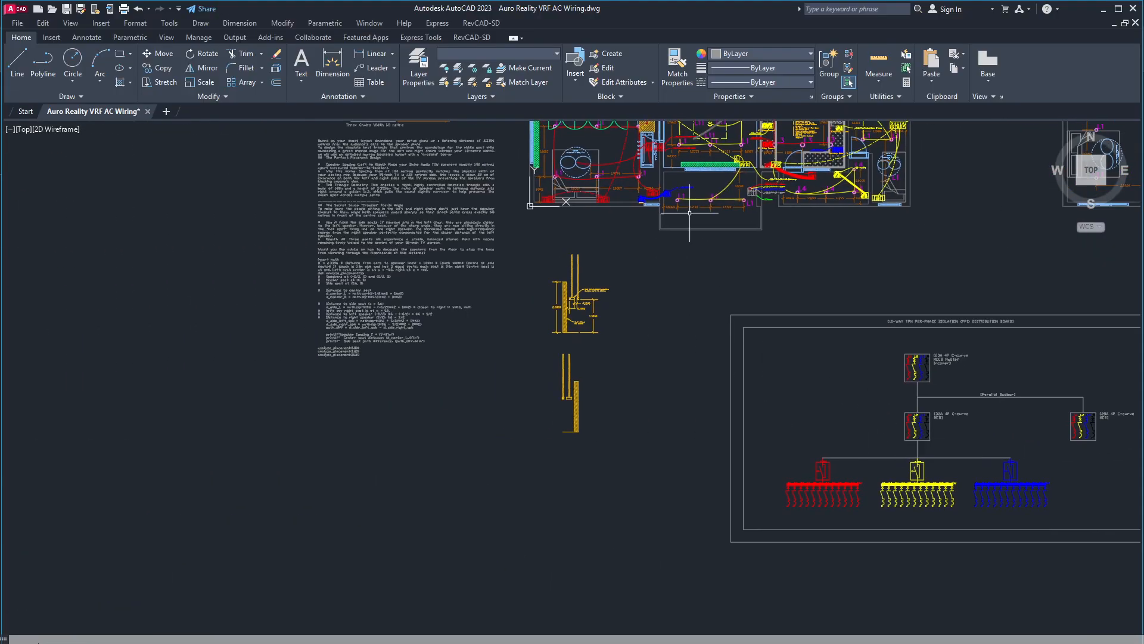
pyautogui.moveTo(690, 212); pyautogui.dragTo(594, 335, button='middle')
pyautogui.scroll(4, 902, 462)
pyautogui.scroll(-6, 999, 499)
pyautogui.moveTo(998, 501); pyautogui.dragTo(908, 364, button='middle')
pyautogui.scroll(2, 983, 475)
pyautogui.scroll(6, 964, 452)
pyautogui.moveTo(723, 140); pyautogui.dragTo(825, 304, button='middle')
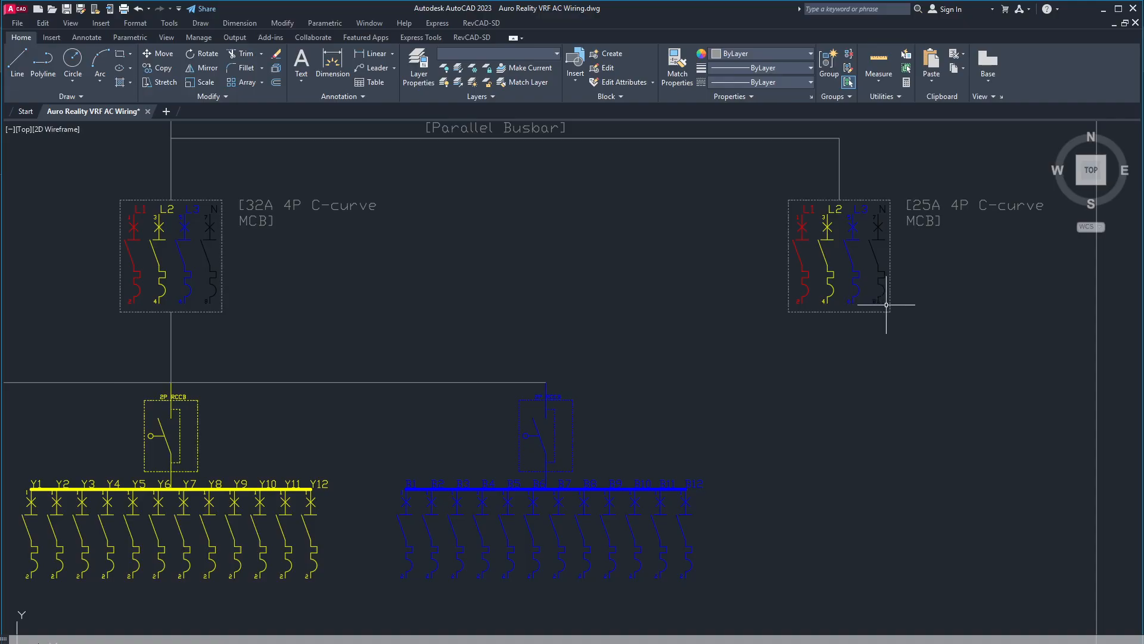
# Check the 25A MCB's four poles and its connection back to the 63A master incomer.
pyautogui.moveTo(846, 347); pyautogui.dragTo(857, 420, button='middle')
pyautogui.scroll(2, 824, 390)
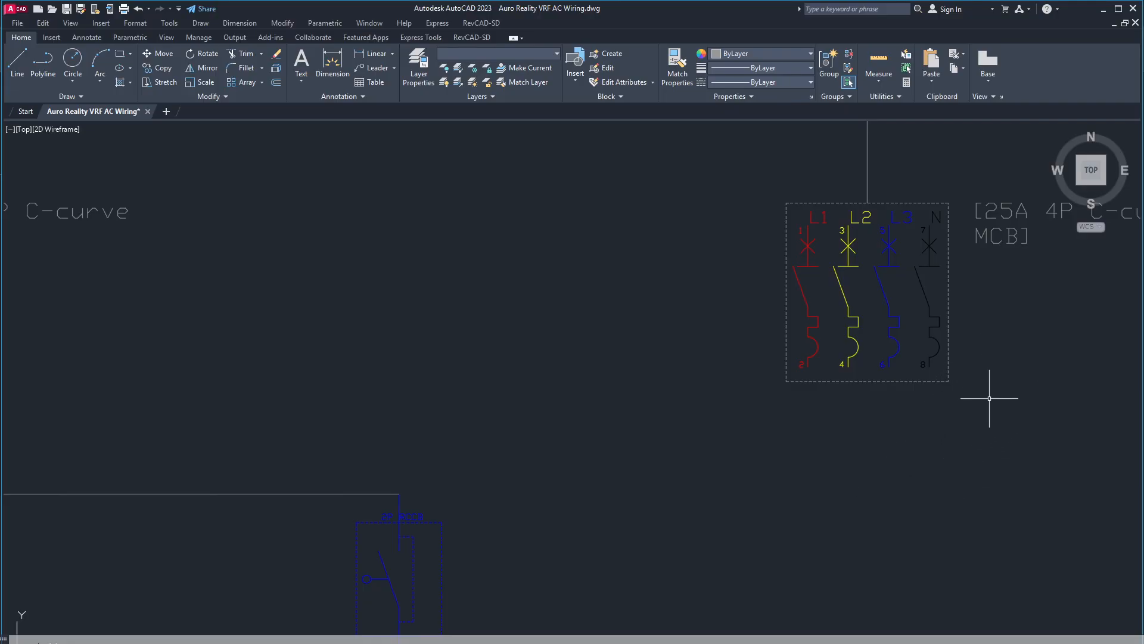
pyautogui.moveTo(720, 306); pyautogui.dragTo(845, 408, button='middle')
pyautogui.scroll(-4, 845, 407)
pyautogui.moveTo(616, 404); pyautogui.dragTo(843, 481, button='middle')
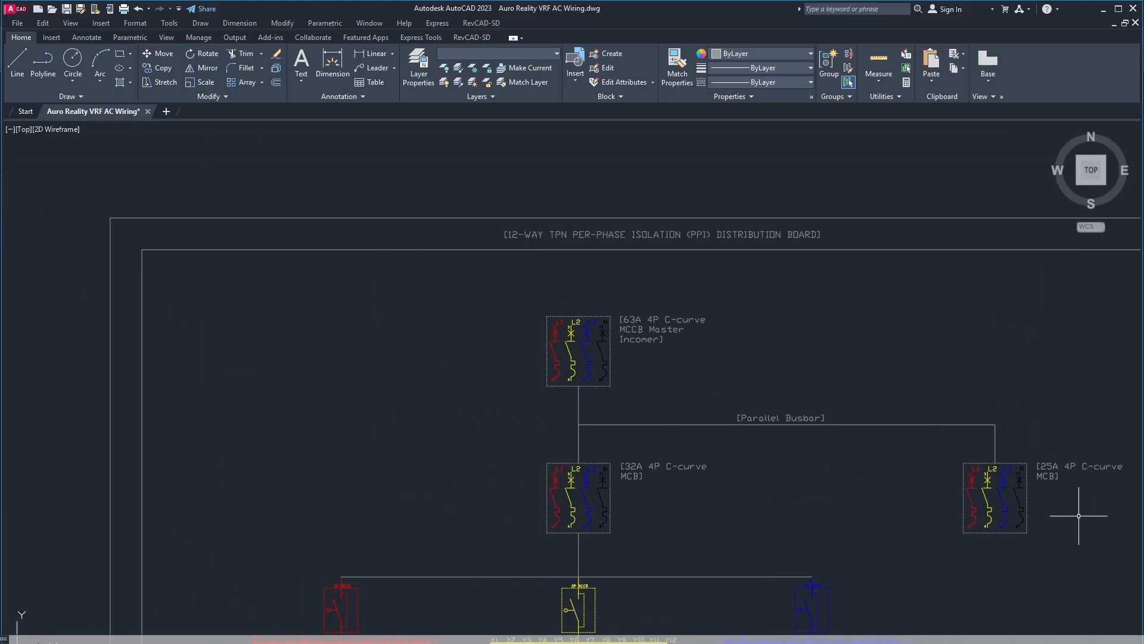
# Examine the IP66 weatherproof 63A isolator on the floor plan with its 6 sqmm phase and neutral wires and 2.5 sqmm wire.
pyautogui.moveTo(514, 398); pyautogui.dragTo(611, 507, button='middle')
pyautogui.moveTo(457, 317); pyautogui.dragTo(547, 564, button='middle')
pyautogui.scroll(6, 318, 405)
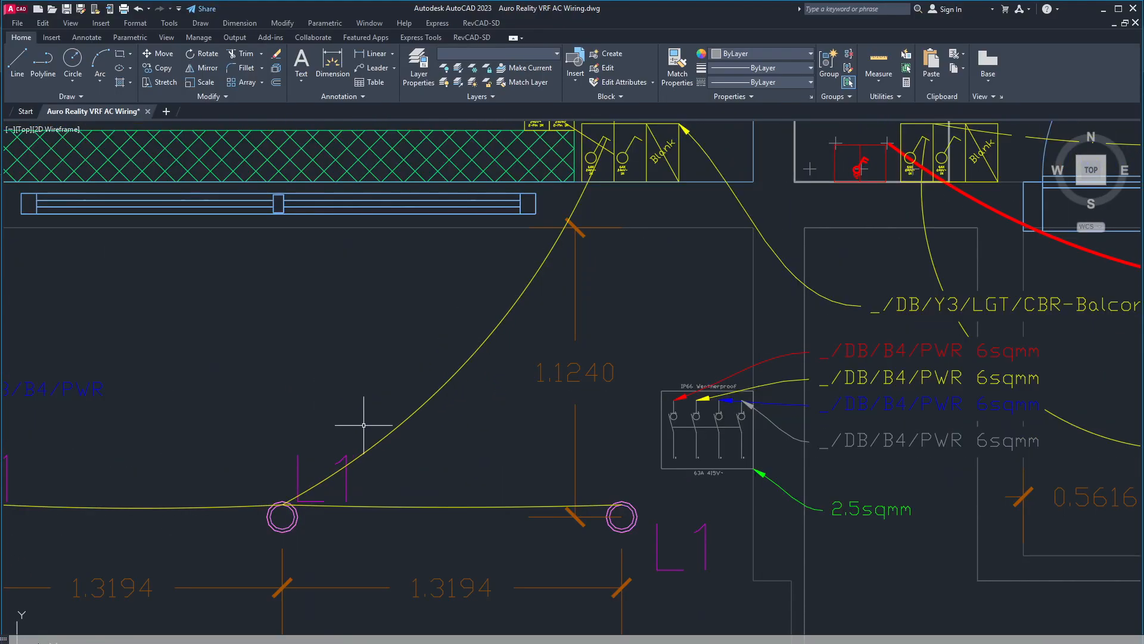
pyautogui.moveTo(641, 503)
pyautogui.mouseDown(button='middle')
pyautogui.moveTo(612, 498)
pyautogui.moveTo(499, 409)
pyautogui.moveTo(521, 506)
pyautogui.mouseUp(button='middle')
pyautogui.scroll(6, 499, 409)
pyautogui.scroll(-2, 519, 452)
pyautogui.moveTo(519, 453)
pyautogui.mouseDown(button='middle')
pyautogui.moveTo(541, 479)
pyautogui.moveTo(581, 412)
pyautogui.mouseUp(button='middle')
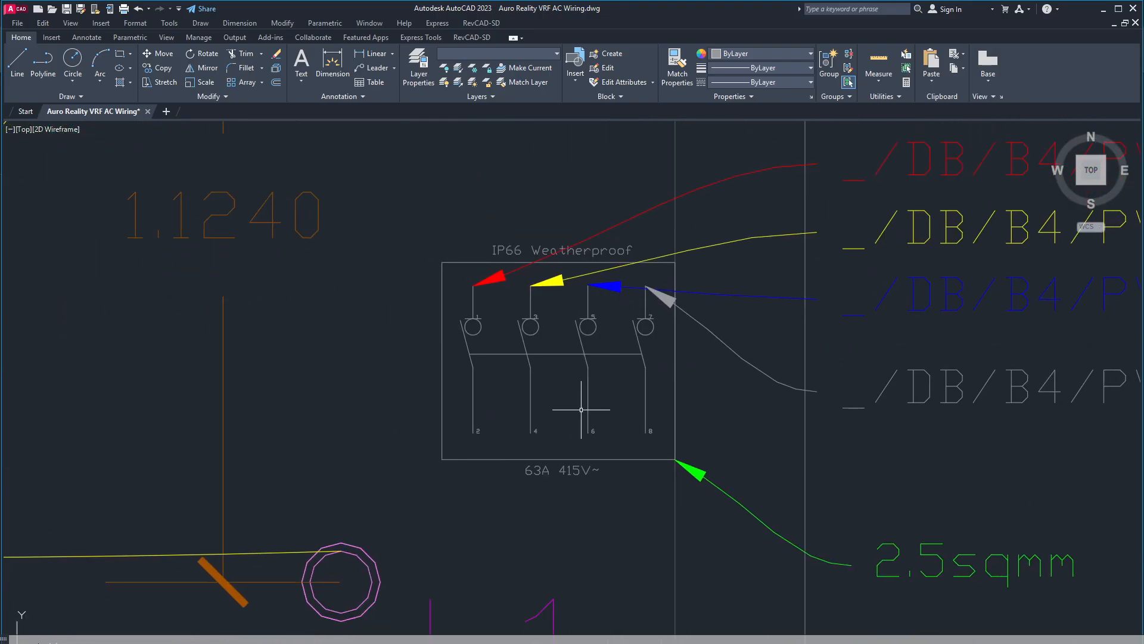
# Review the weatherproof 63A isolator's position on the balcony together with its 6 sqmm and 2.5 sqmm wire labels.
pyautogui.scroll(-2, 545, 500)
pyautogui.moveTo(545, 500); pyautogui.dragTo(644, 454, button='middle')
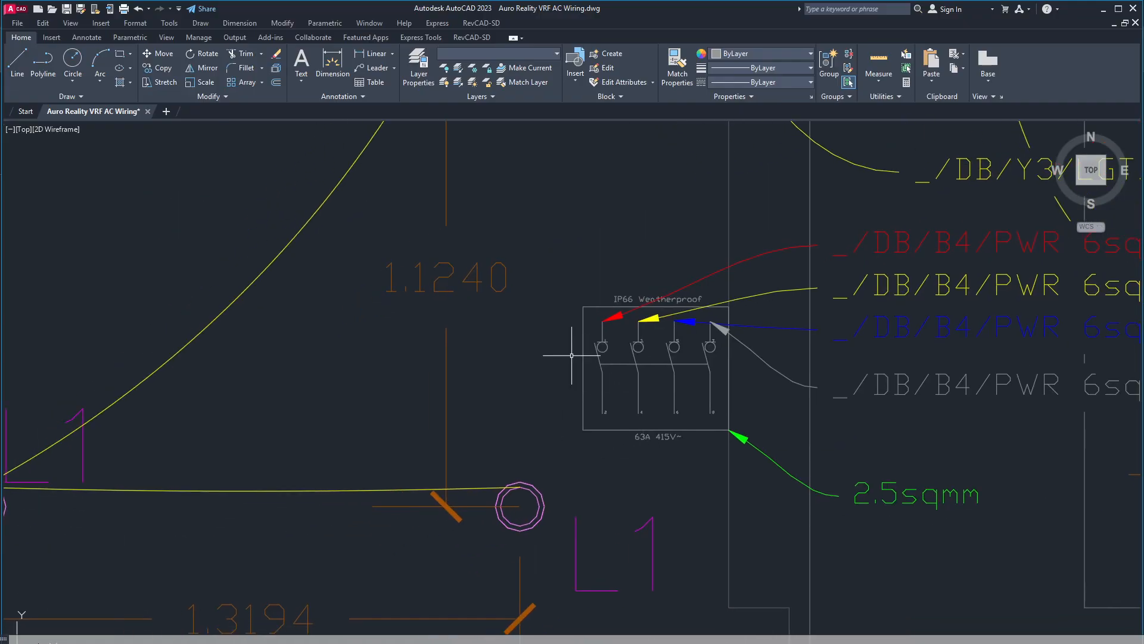
pyautogui.moveTo(647, 422); pyautogui.dragTo(541, 502, button='middle')
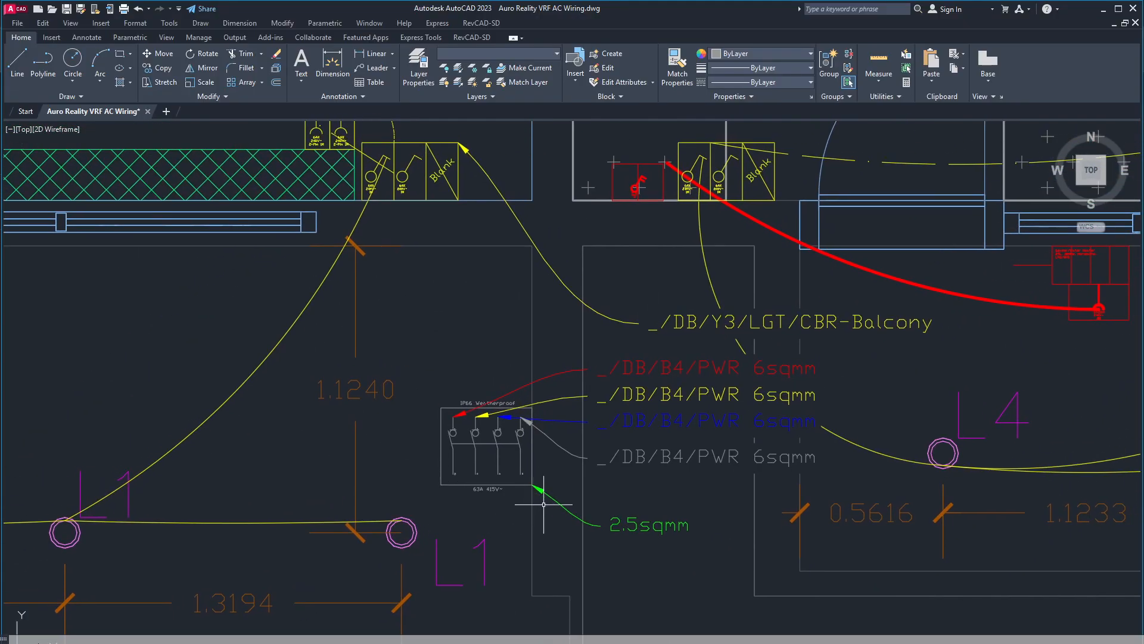
pyautogui.moveTo(509, 445); pyautogui.dragTo(607, 475, button='middle')
pyautogui.scroll(-2, 481, 439)
pyautogui.moveTo(478, 481); pyautogui.dragTo(623, 508, button='middle')
pyautogui.moveTo(485, 488); pyautogui.dragTo(494, 454, button='middle')
# Examine the red phase section of the distribution board, with its 2P RCCB and MCBs R1 to R12.
pyautogui.scroll(-4, 637, 421)
pyautogui.scroll(-2, 641, 475)
pyautogui.moveTo(640, 475); pyautogui.dragTo(540, 355, button='middle')
pyautogui.scroll(-4, 786, 495)
pyautogui.moveTo(785, 494); pyautogui.dragTo(491, 273, button='middle')
pyautogui.scroll(6, 559, 369)
pyautogui.moveTo(486, 380); pyautogui.dragTo(710, 346, button='middle')
pyautogui.scroll(4, 230, 465)
pyautogui.moveTo(262, 467); pyautogui.dragTo(351, 503, button='middle')
pyautogui.scroll(4, 327, 458)
pyautogui.scroll(-4, 335, 281)
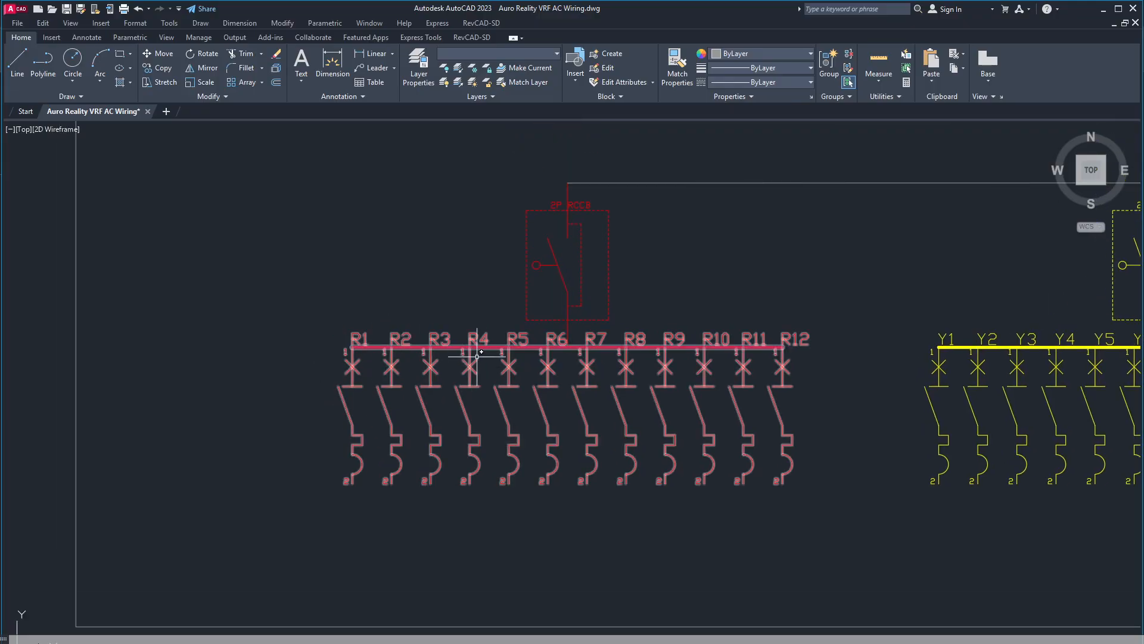
# Look across the yellow and blue phase MCB rows of the distribution board, returning to the red phase RCCB.
pyautogui.moveTo(1021, 445); pyautogui.dragTo(498, 442, button='middle')
pyautogui.moveTo(1037, 388)
pyautogui.mouseDown(button='middle')
pyautogui.moveTo(520, 495)
pyautogui.moveTo(439, 409)
pyautogui.mouseUp(button='middle')
pyautogui.scroll(-6, 739, 467)
pyautogui.scroll(8, 460, 477)
pyautogui.scroll(4, 471, 335)
pyautogui.scroll(-2, 596, 358)
pyautogui.scroll(-4, 494, 326)
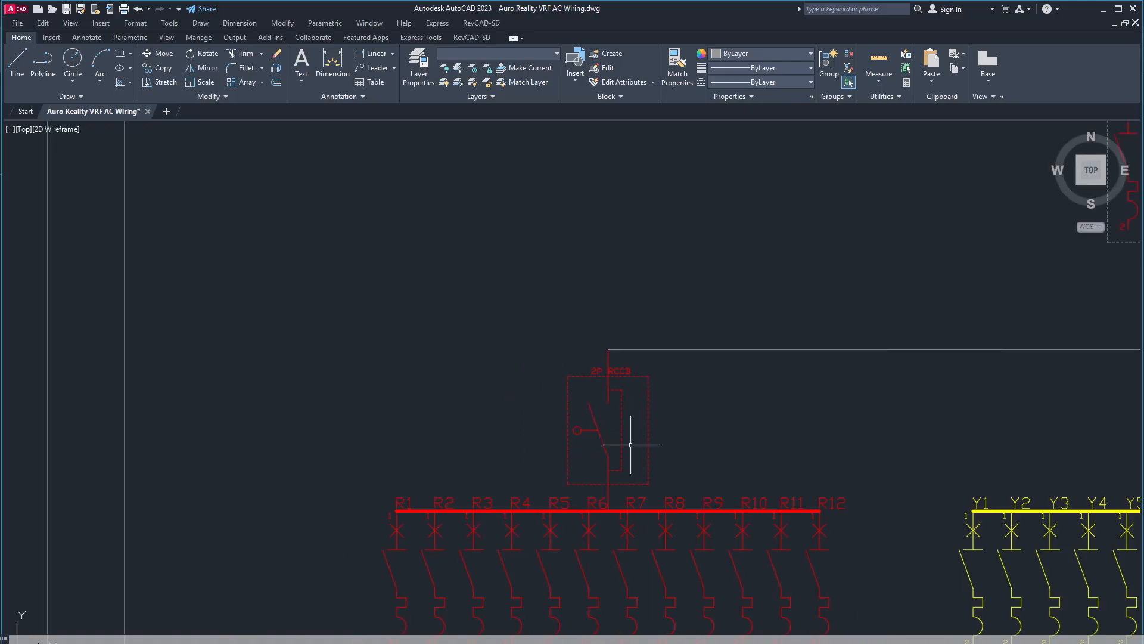
# Compare the 2P RCCBs that feed the red, yellow and blue phase busbars.
pyautogui.moveTo(676, 502); pyautogui.dragTo(542, 448, button='middle')
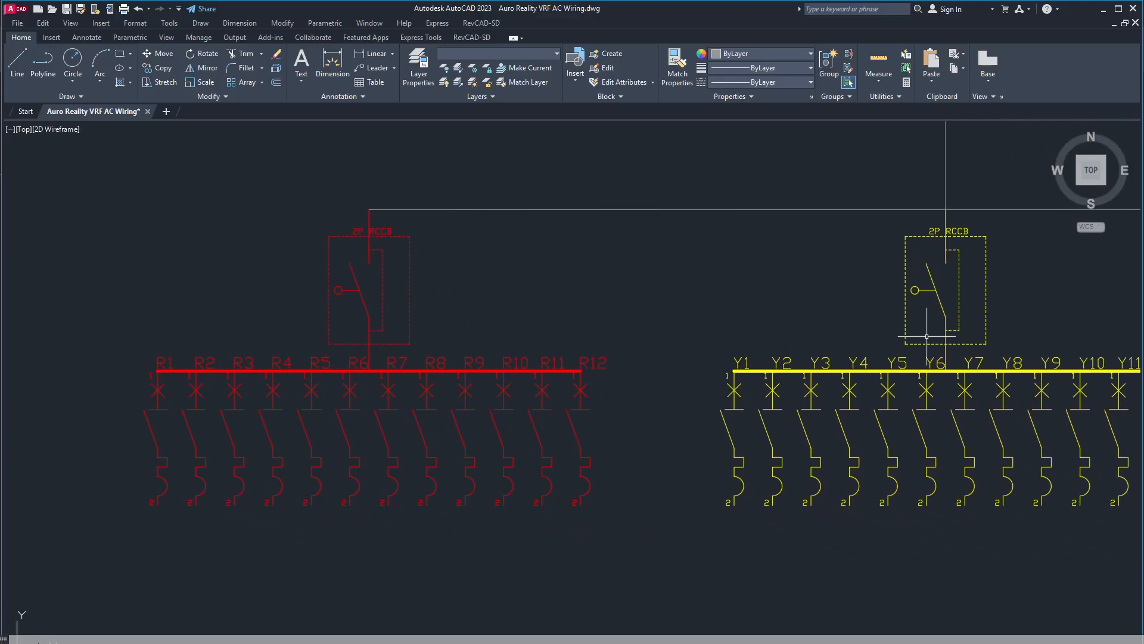
pyautogui.moveTo(1042, 253); pyautogui.dragTo(809, 324, button='middle')
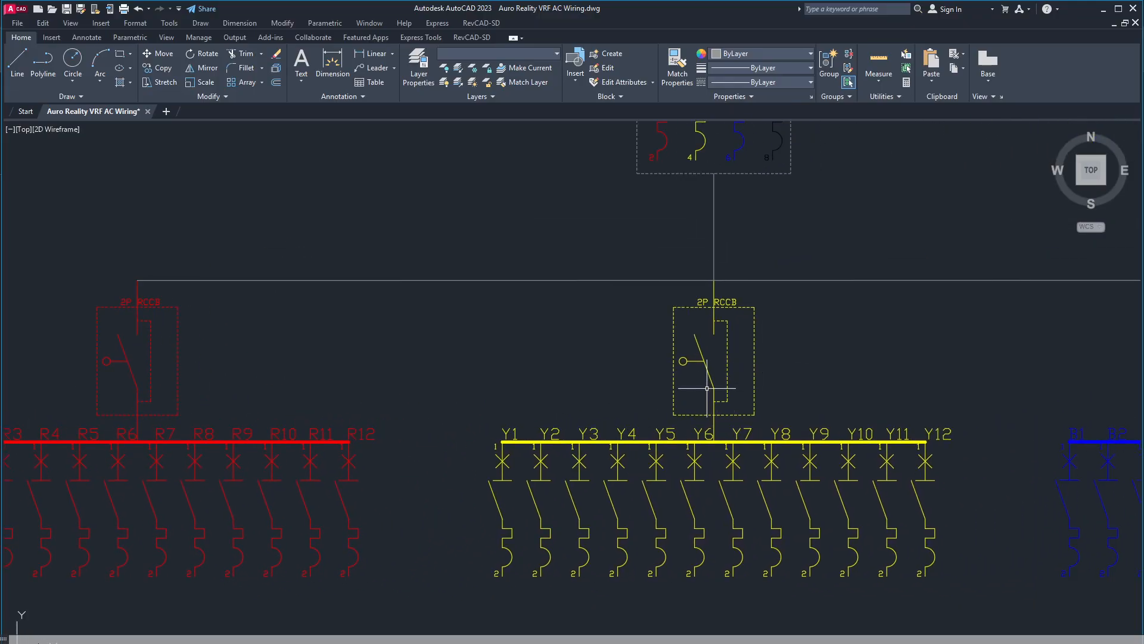
pyautogui.moveTo(768, 323); pyautogui.dragTo(689, 390, button='middle')
pyautogui.scroll(-2, 689, 391)
pyautogui.moveTo(1070, 424); pyautogui.dragTo(916, 345, button='middle')
# Check the 12-way TPN per-phase isolation distribution board title above the 63A 4P C-curve MCCB master incomer.
pyautogui.scroll(-2, 533, 384)
pyautogui.moveTo(527, 383)
pyautogui.mouseDown(button='middle')
pyautogui.moveTo(556, 421)
pyautogui.moveTo(715, 504)
pyautogui.mouseUp(button='middle')
pyautogui.scroll(-4, 658, 398)
pyautogui.moveTo(658, 394); pyautogui.dragTo(589, 537, button='middle')
pyautogui.scroll(6, 571, 457)
pyautogui.moveTo(593, 404); pyautogui.dragTo(528, 509, button='middle')
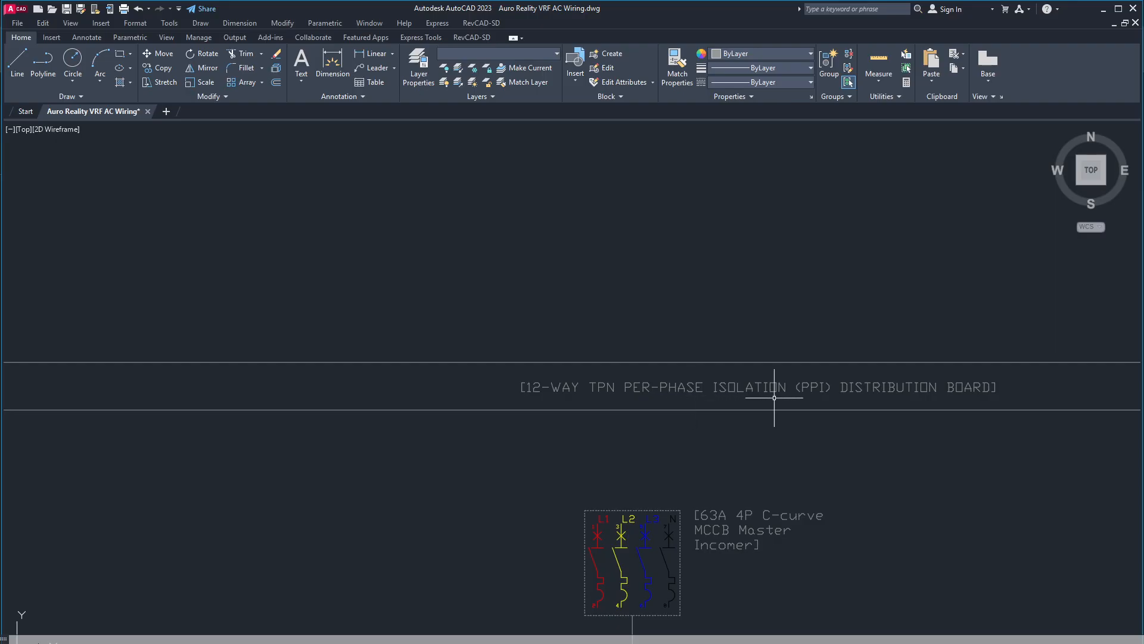
# Inspect the master bedroom main switchboard's circuit labels _/DB/R1/LGT/MBR-MSB and _/DB/XX/LGT/MBR-MSB on the floor plan.
pyautogui.scroll(-8, 605, 447)
pyautogui.moveTo(511, 398); pyautogui.dragTo(579, 448, button='middle')
pyautogui.scroll(4, 579, 448)
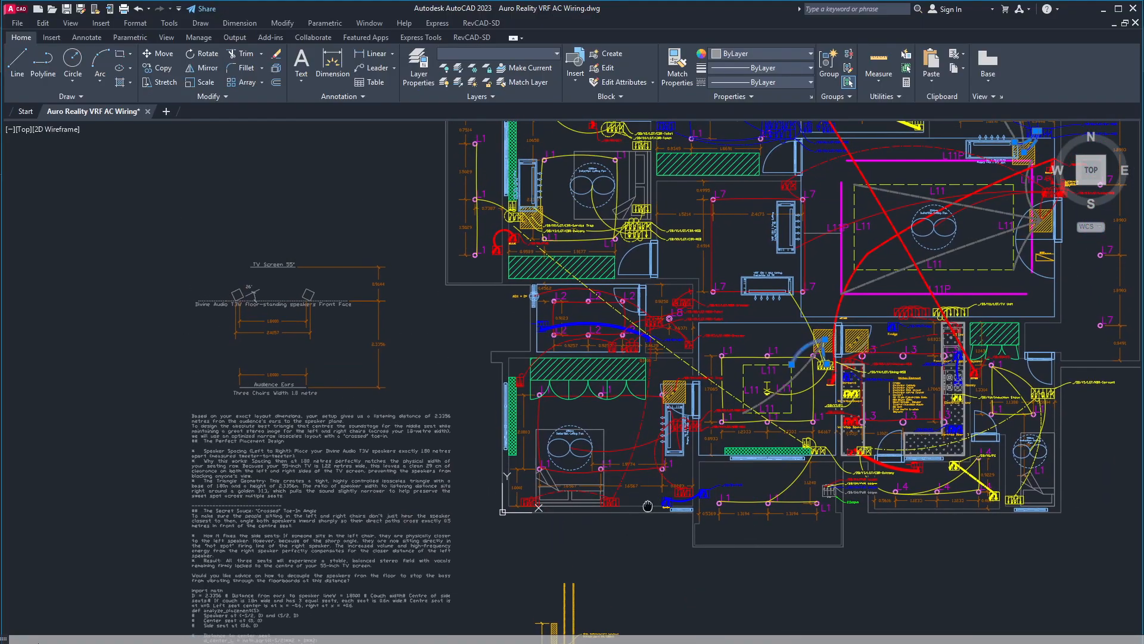
pyautogui.moveTo(647, 504); pyautogui.dragTo(664, 589, button='middle')
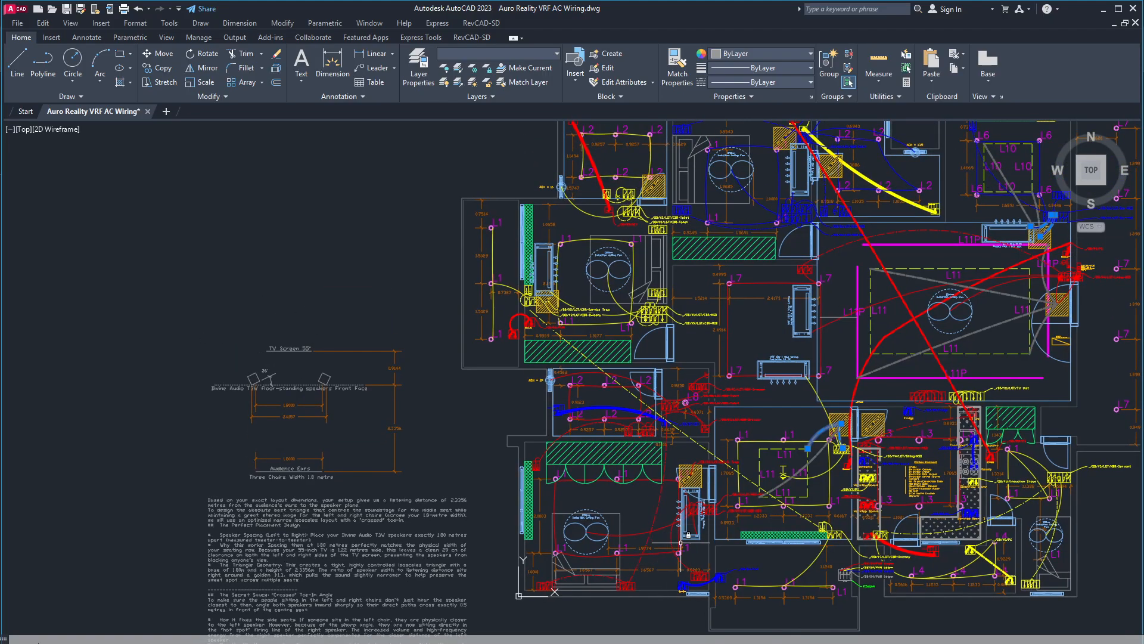
pyautogui.scroll(5, 676, 541)
pyautogui.scroll(5, 621, 473)
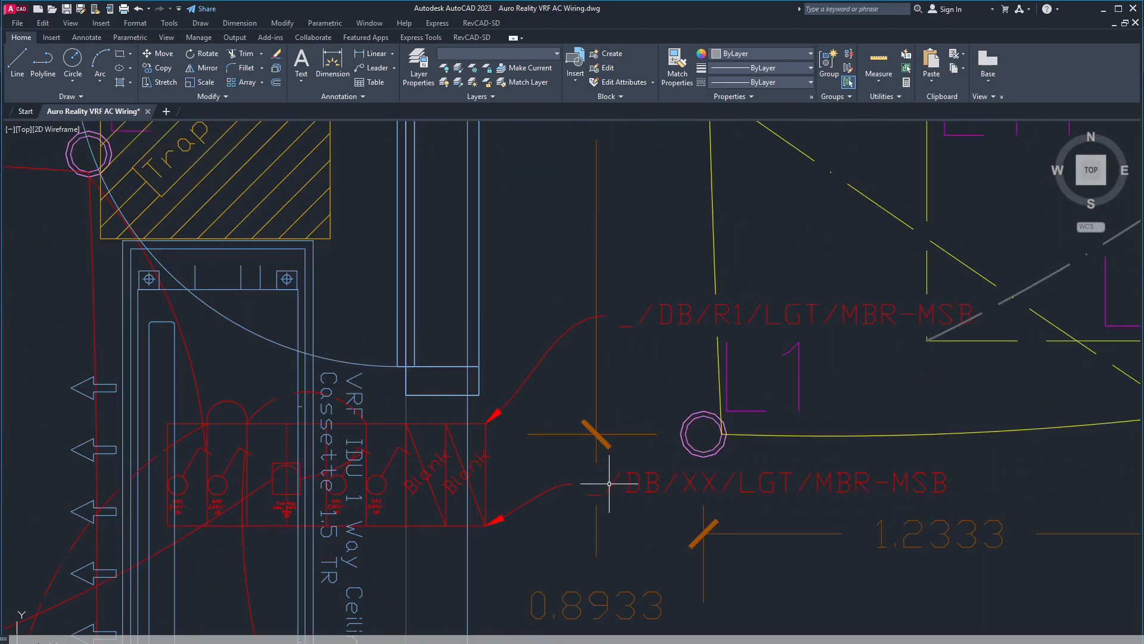
pyautogui.scroll(-2, 758, 485)
pyautogui.moveTo(759, 485); pyautogui.dragTo(518, 493, button='middle')
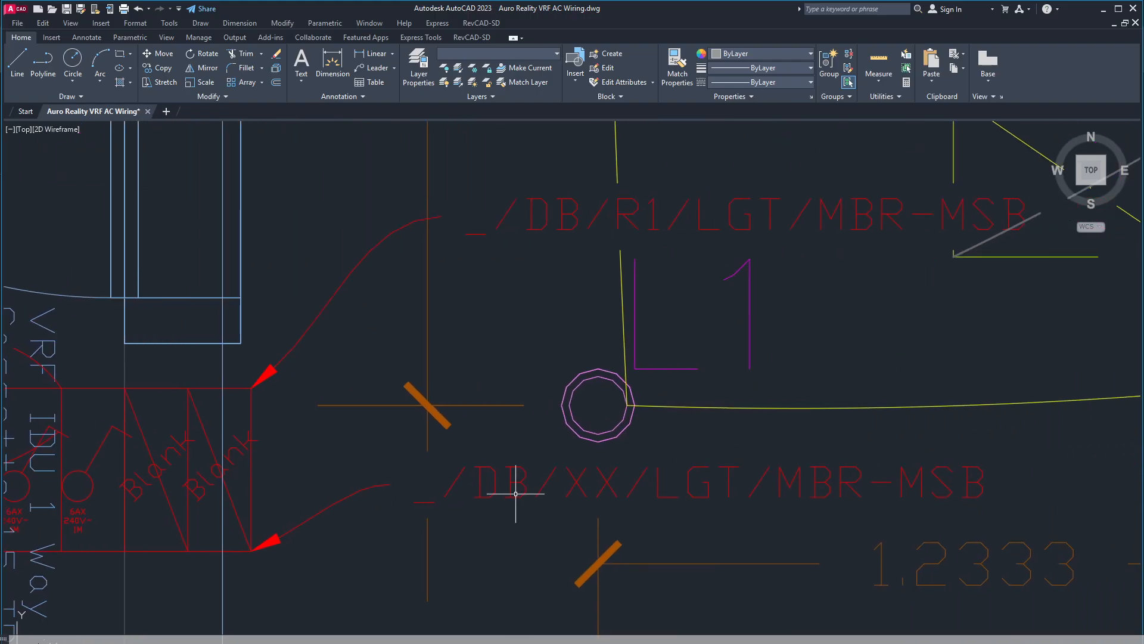
pyautogui.doubleClick(524, 490)
pyautogui.moveTo(612, 369); pyautogui.dragTo(561, 493, button='middle')
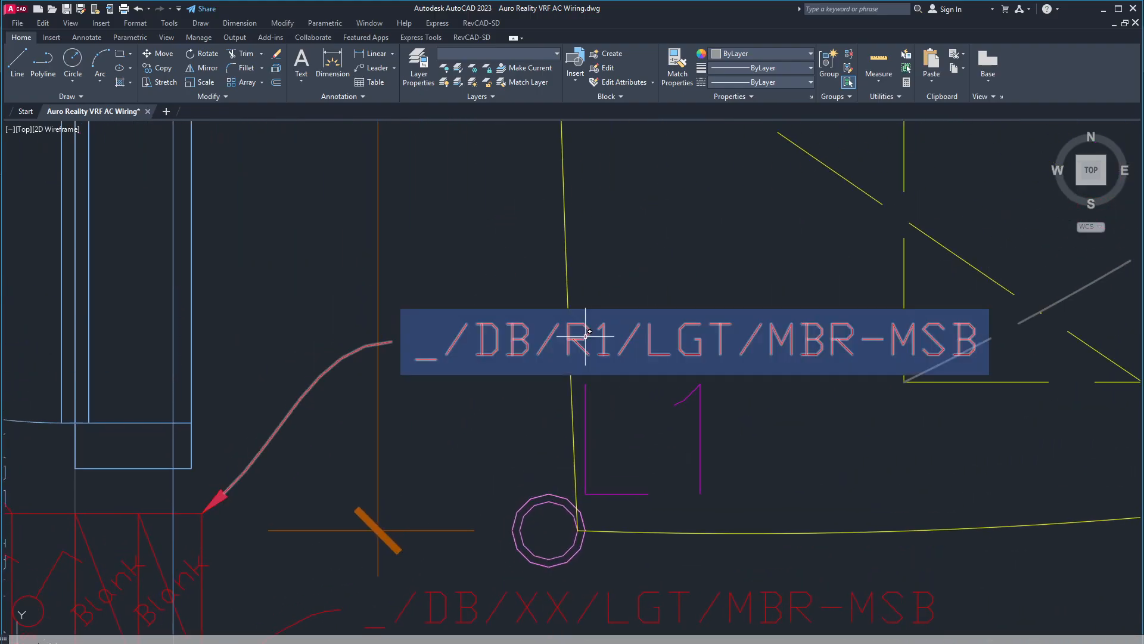
pyautogui.scroll(-5, 586, 338)
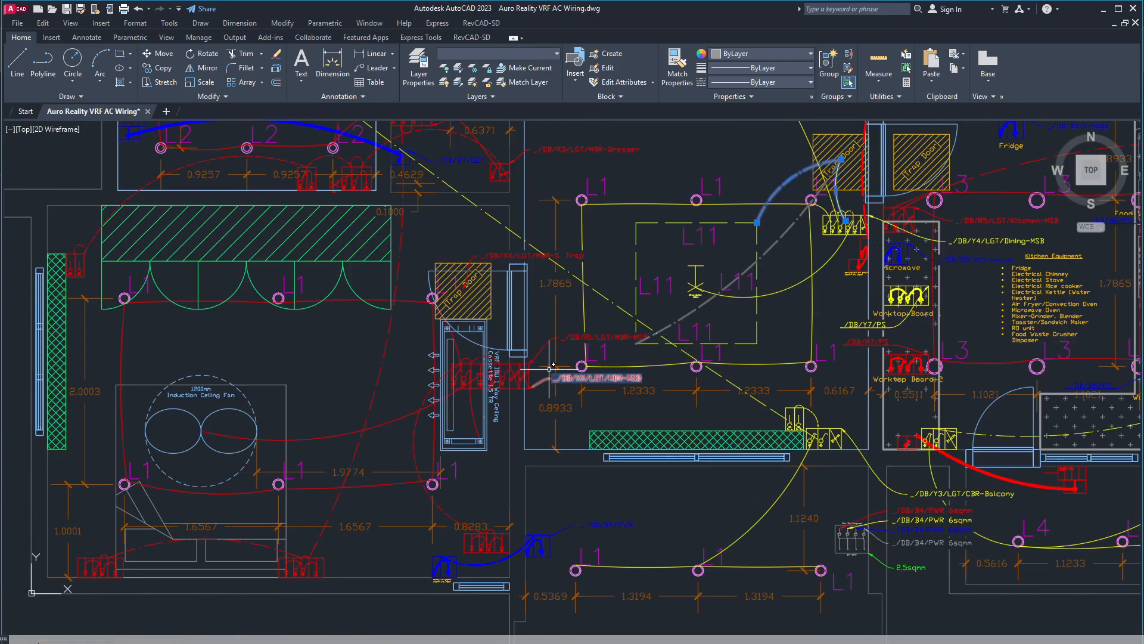
# Read the master bedroom circuit labels from the service trap up to the dresser and toilet switchboards.
pyautogui.scroll(5, 574, 328)
pyautogui.moveTo(579, 352); pyautogui.dragTo(637, 516, button='middle')
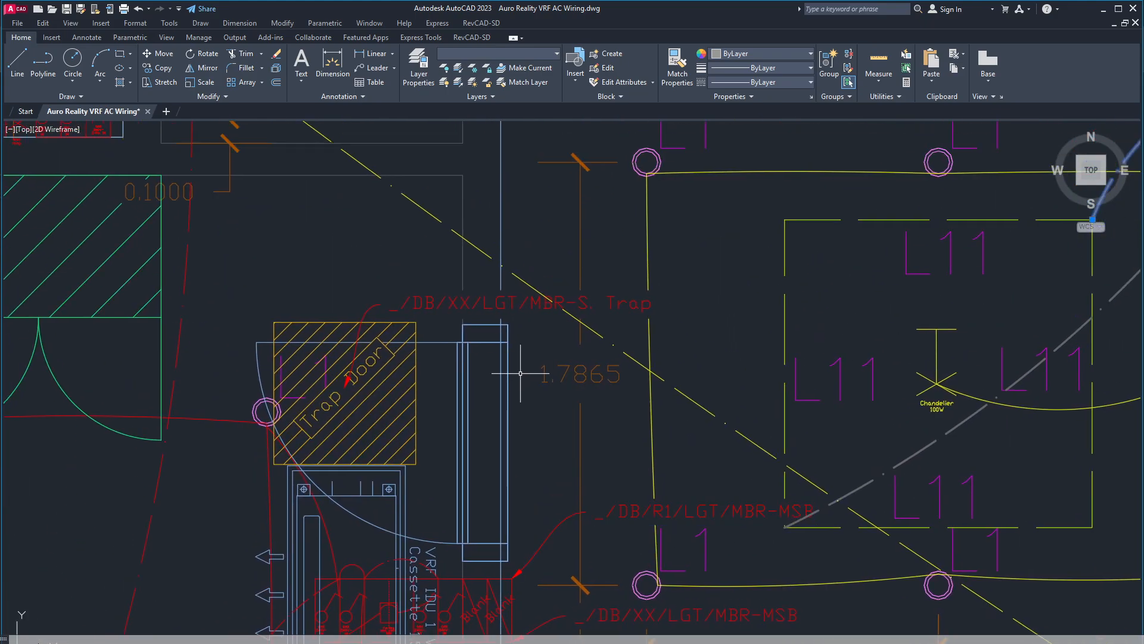
pyautogui.moveTo(523, 375); pyautogui.dragTo(584, 454, button='middle')
pyautogui.moveTo(513, 314); pyautogui.dragTo(567, 401, button='middle')
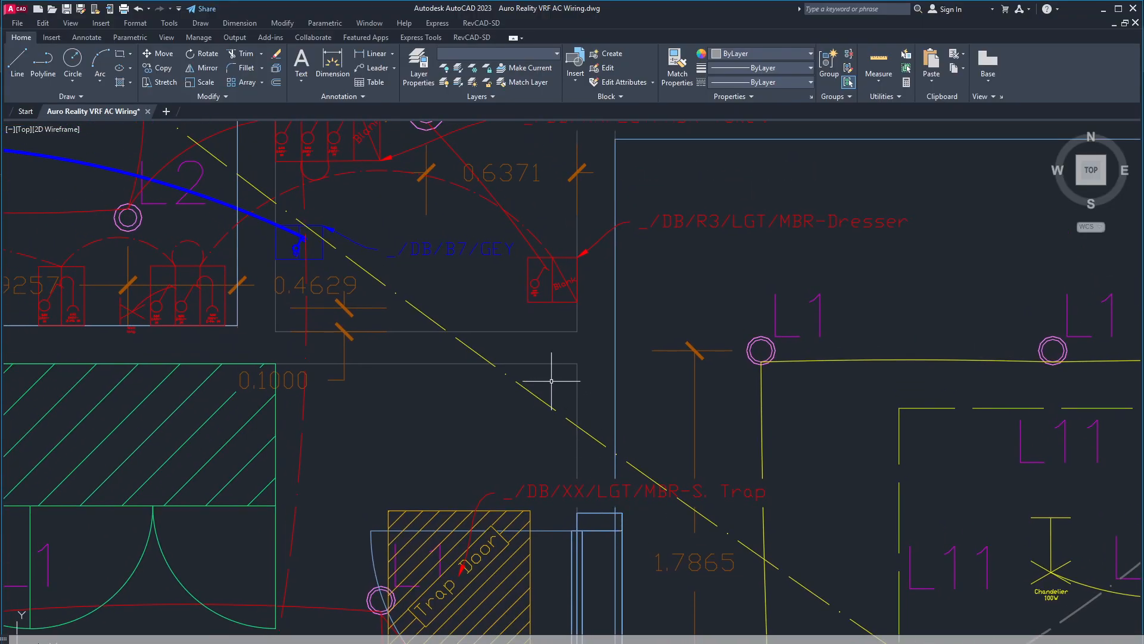
pyautogui.moveTo(676, 295); pyautogui.dragTo(691, 425, button='middle')
pyautogui.moveTo(551, 398); pyautogui.dragTo(611, 605, button='middle')
pyautogui.moveTo(677, 436); pyautogui.dragTo(700, 534, button='middle')
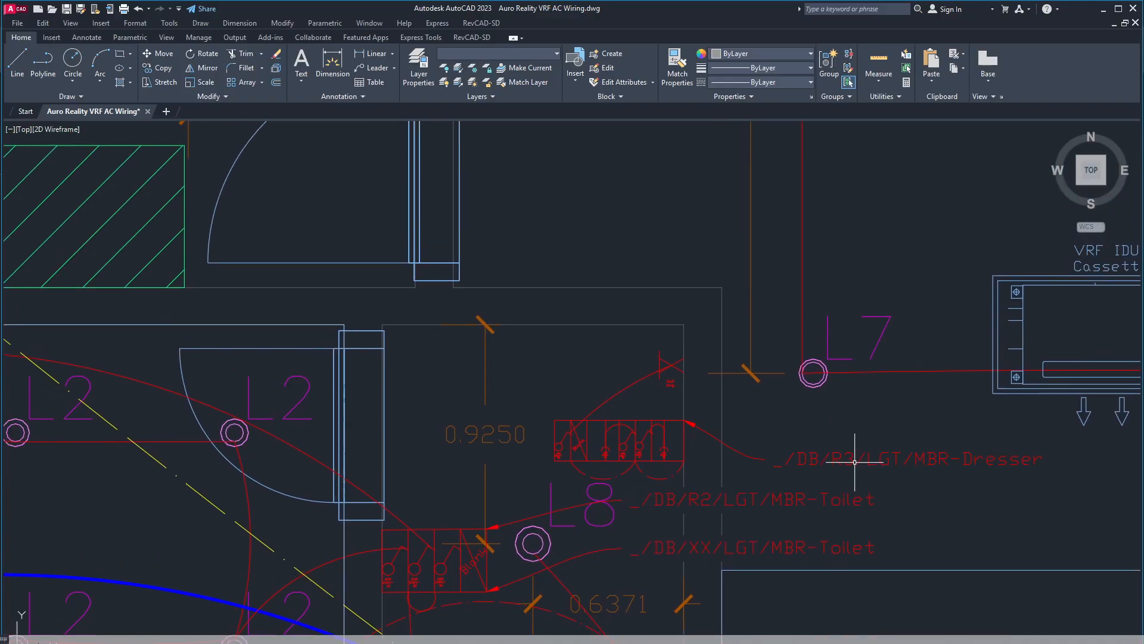
# Examine the R2 toilet and R3 dresser lighting circuits and their switchboards in the master bedroom suite.
pyautogui.scroll(-5, 735, 440)
pyautogui.moveTo(770, 497); pyautogui.dragTo(573, 365, button='middle')
pyautogui.scroll(6, 572, 369)
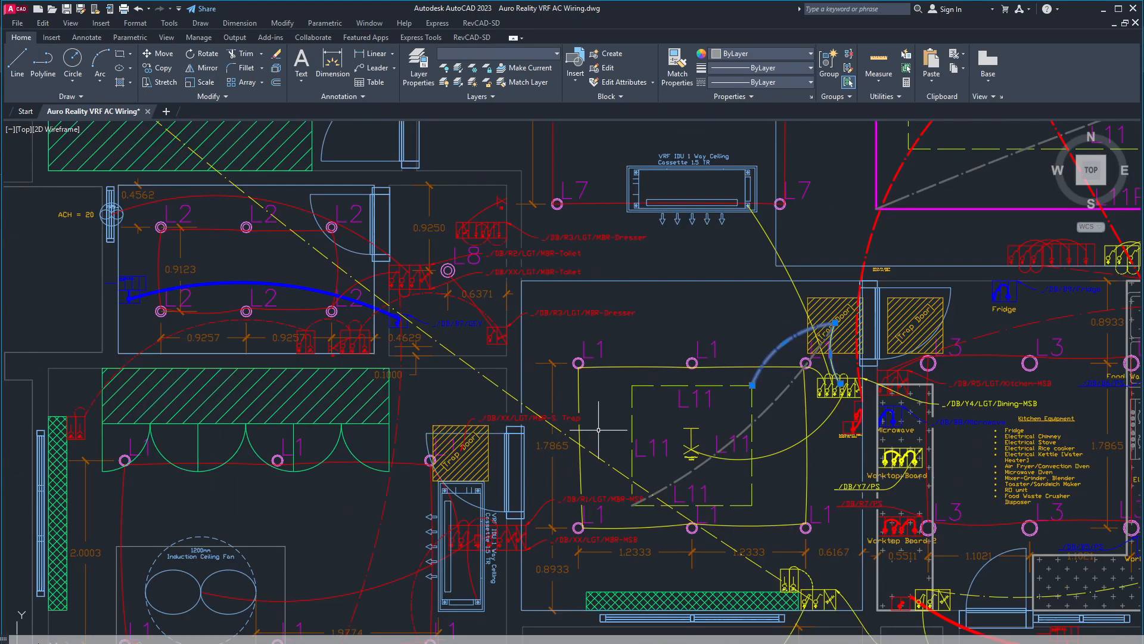
pyautogui.moveTo(580, 439); pyautogui.dragTo(653, 620, button='middle')
pyautogui.moveTo(659, 493); pyautogui.dragTo(742, 601, button='middle')
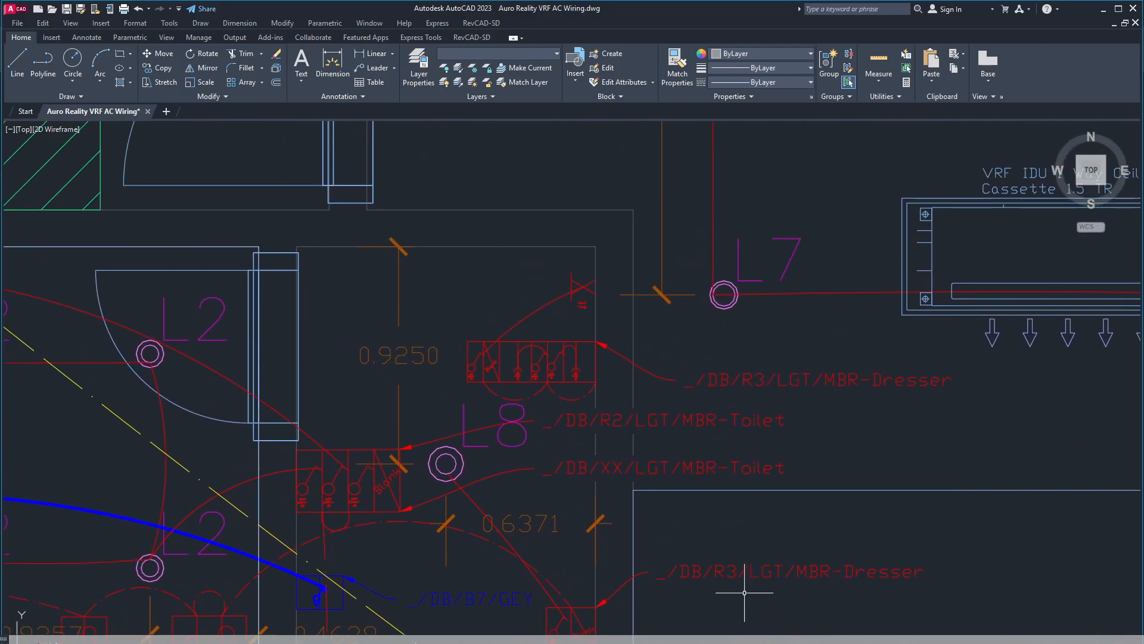
pyautogui.moveTo(711, 420); pyautogui.dragTo(677, 334, button='middle')
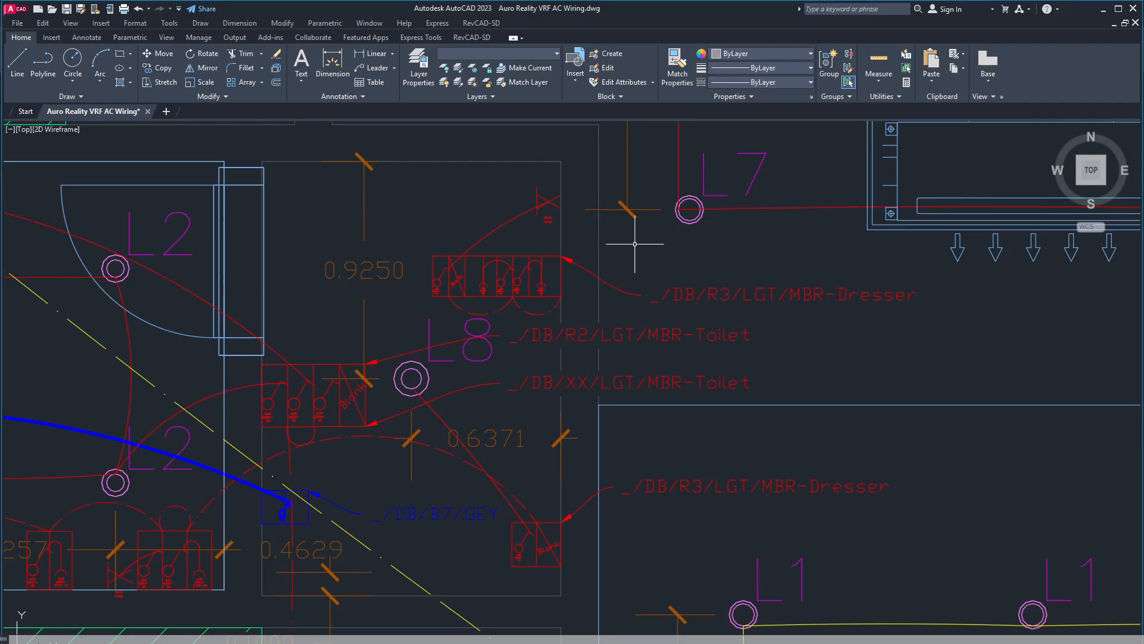
pyautogui.moveTo(643, 463); pyautogui.dragTo(576, 408, button='middle')
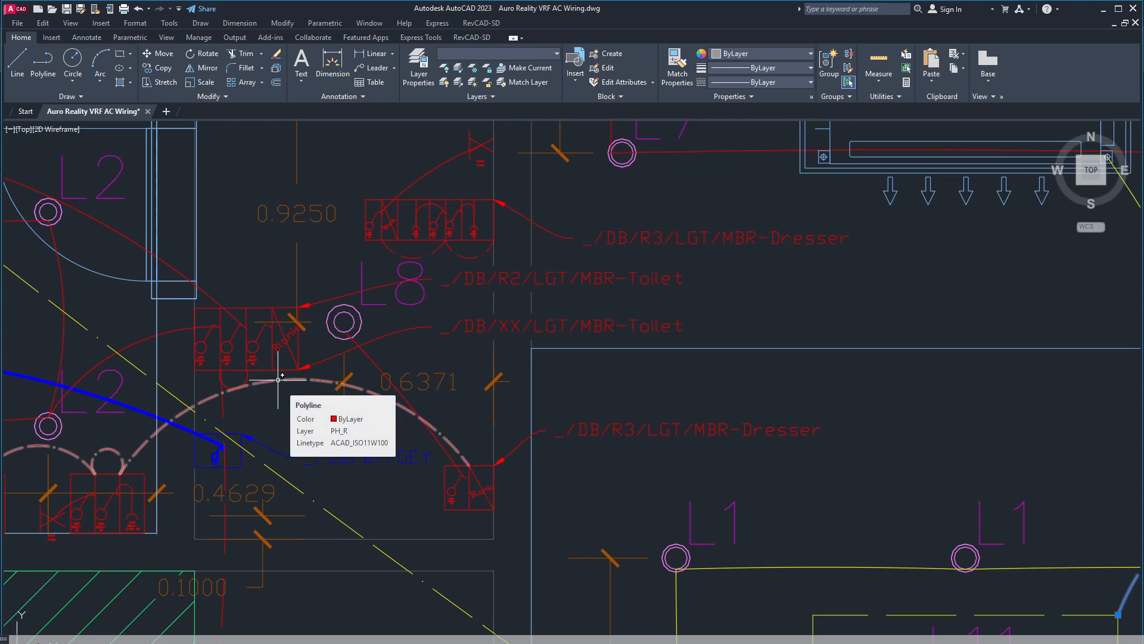
# Review the yellow phase lighting circuits Y1 to Y3 in the CBR bedroom, toilet and balcony.
pyautogui.scroll(-4, 278, 380)
pyautogui.scroll(3, 574, 587)
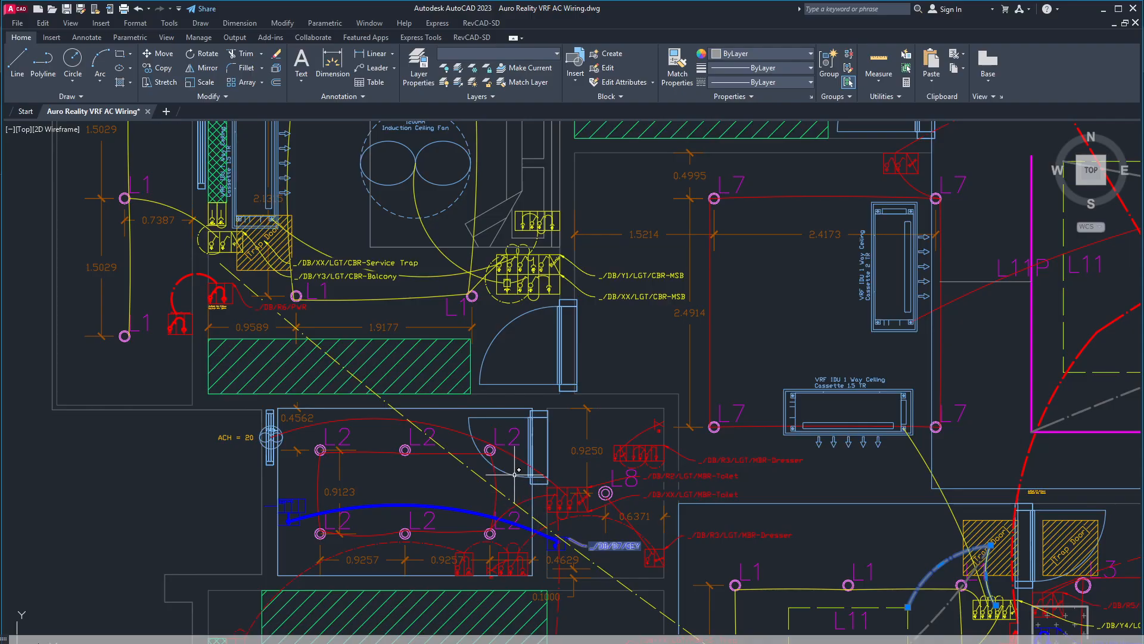
pyautogui.scroll(3, 659, 439)
pyautogui.scroll(-3, 626, 450)
pyautogui.scroll(-4, 630, 447)
pyautogui.scroll(8, 497, 402)
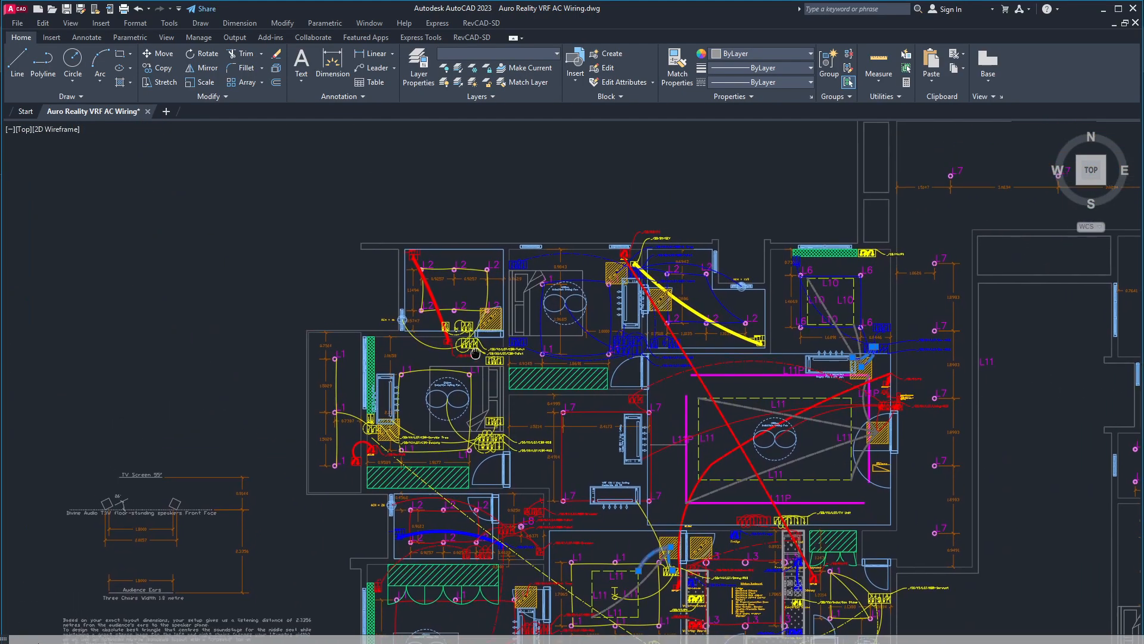
pyautogui.scroll(-4, 421, 394)
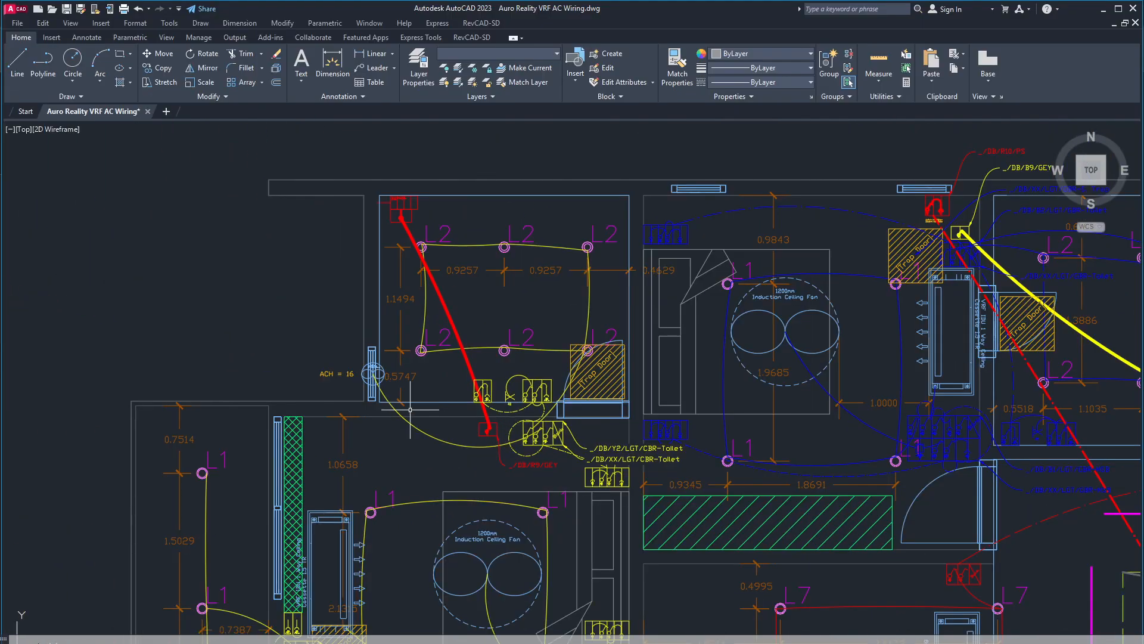
pyautogui.scroll(-3, 397, 394)
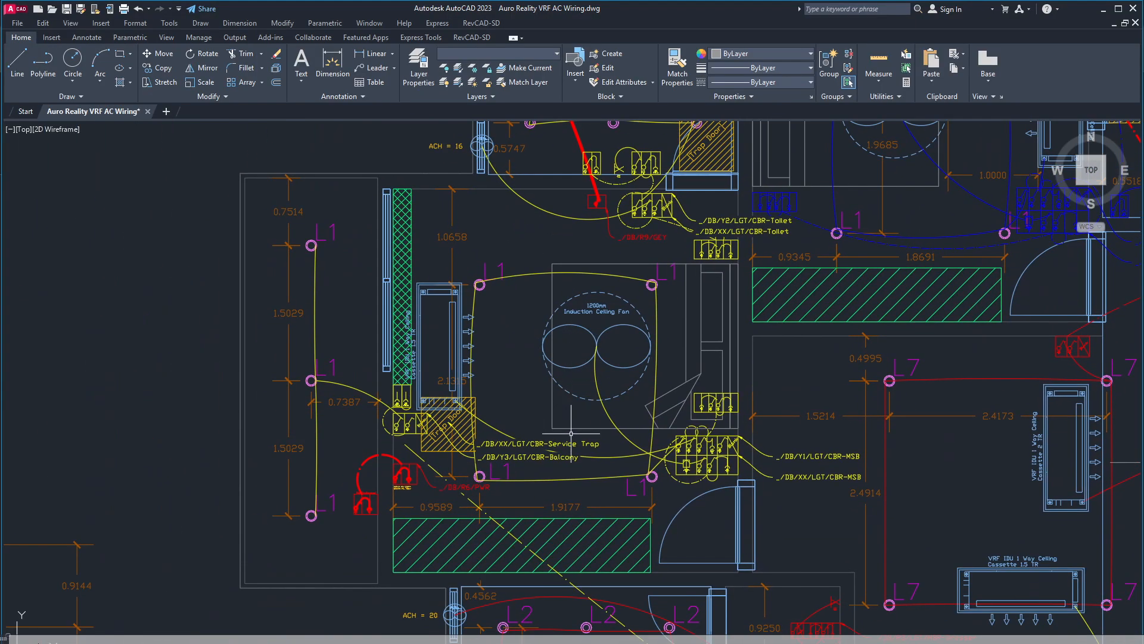
# Look over the wiring on the whole apartment floor plan.
pyautogui.scroll(-5, 641, 410)
pyautogui.scroll(5, 596, 387)
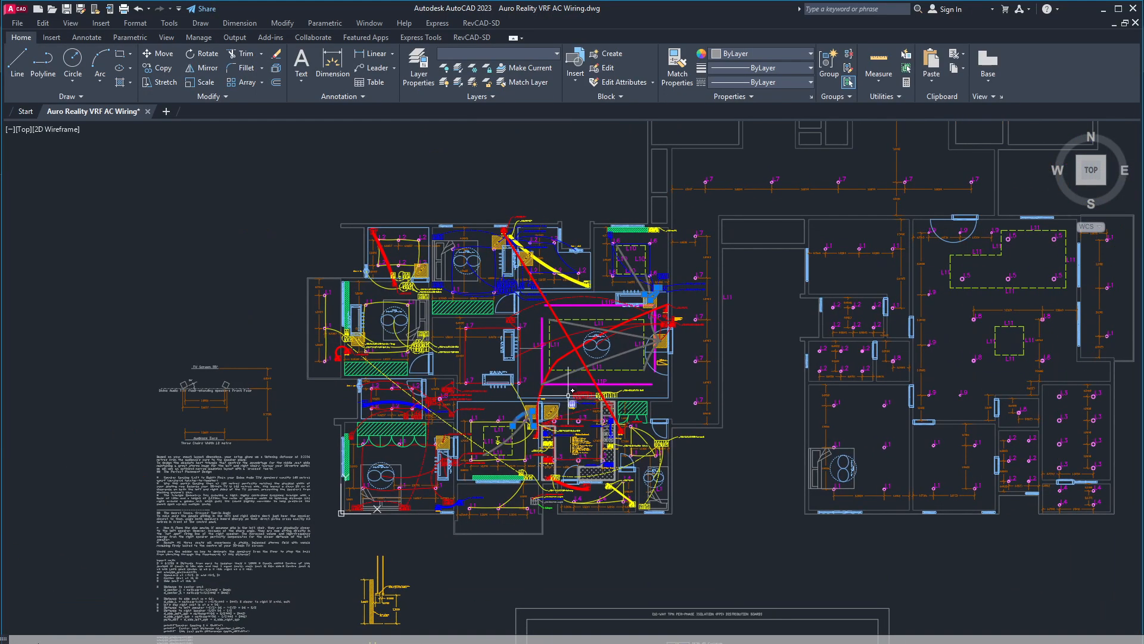
pyautogui.scroll(-5, 596, 387)
pyautogui.scroll(5, 590, 423)
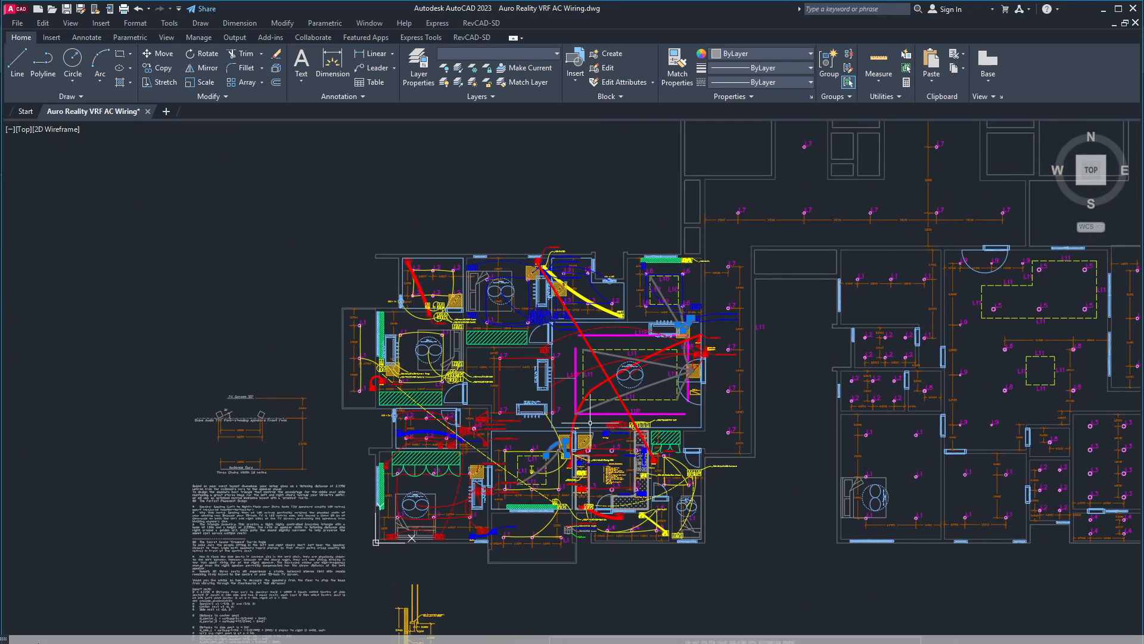
pyautogui.scroll(-3, 590, 422)
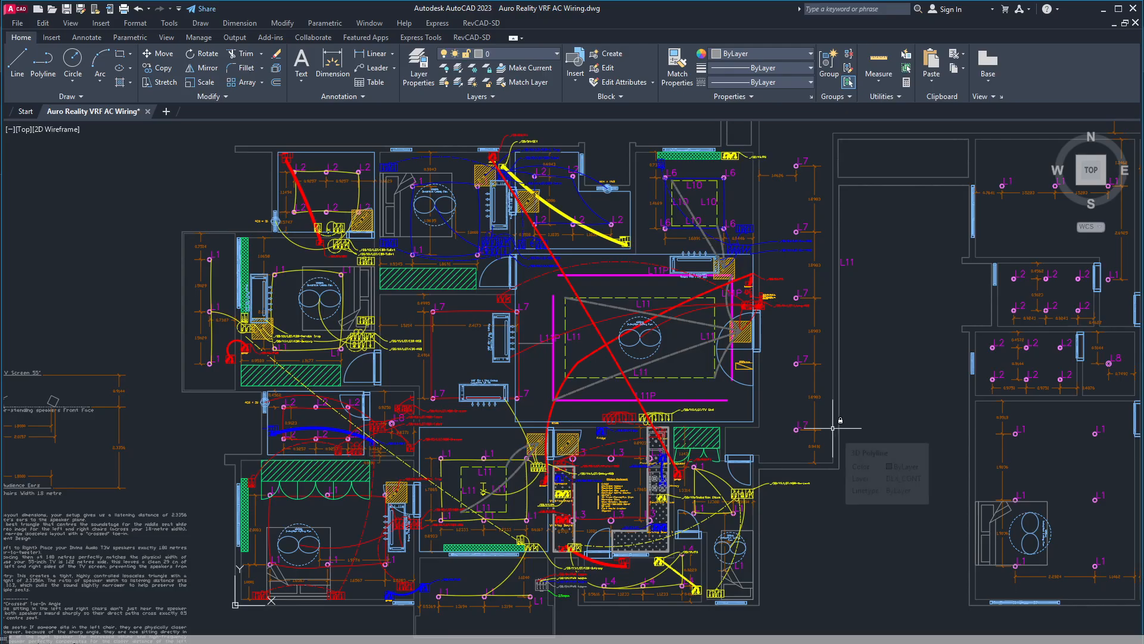
pyautogui.moveTo(675, 384); pyautogui.dragTo(699, 413, button='middle')
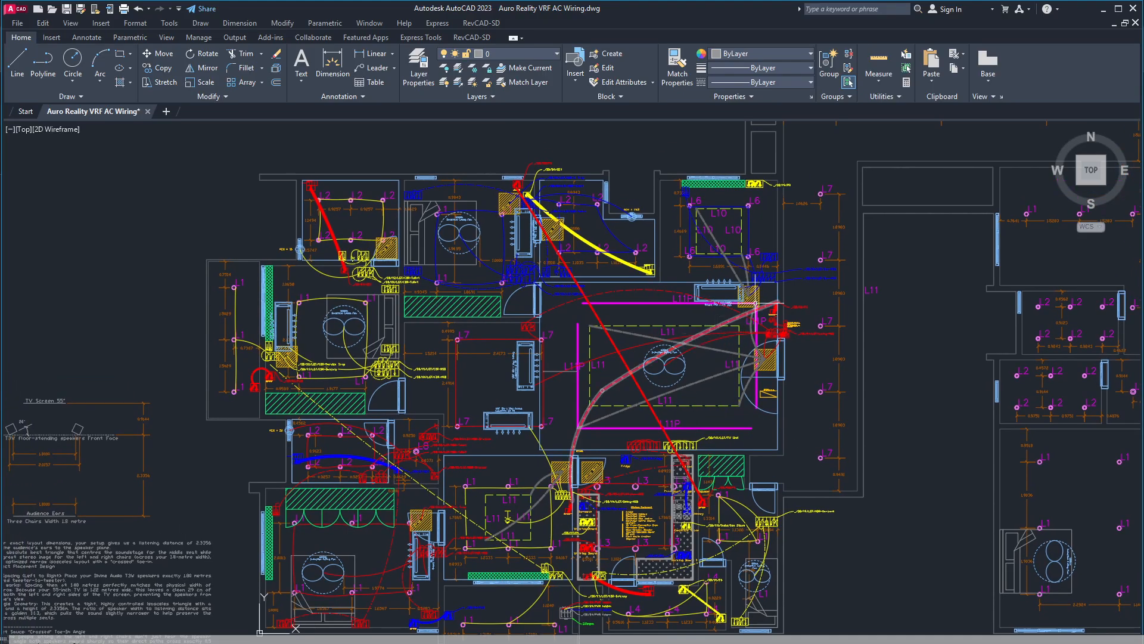
pyautogui.moveTo(467, 407); pyautogui.dragTo(447, 352, button='middle')
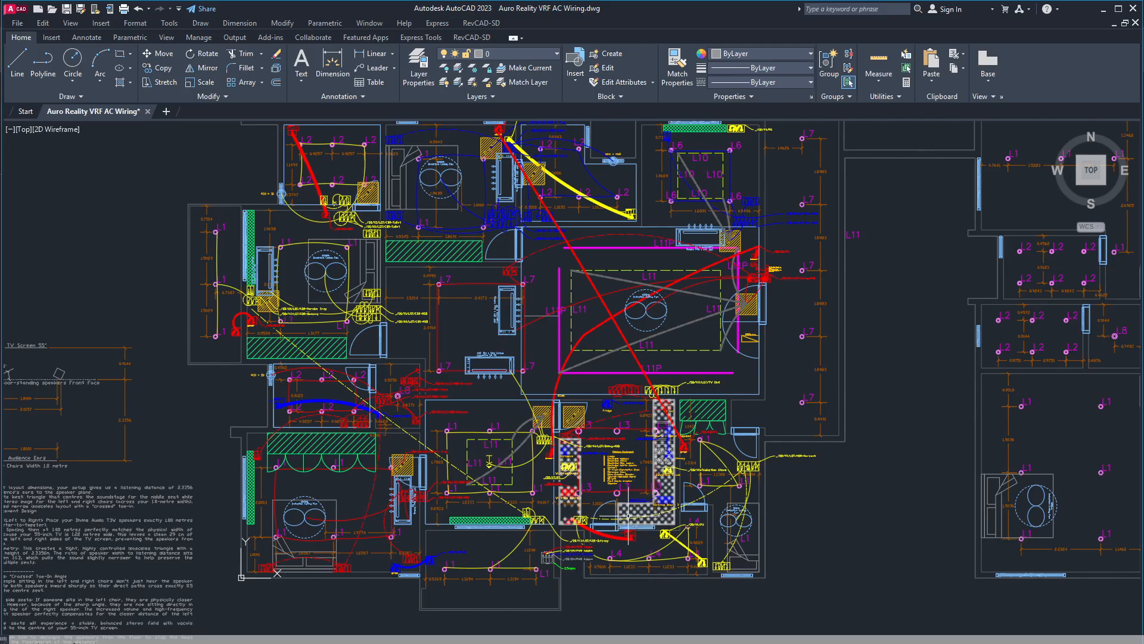
# Trace the plan from the kitchen and dining area to the blue power circuit beside the master bedroom window.
pyautogui.scroll(4, 630, 514)
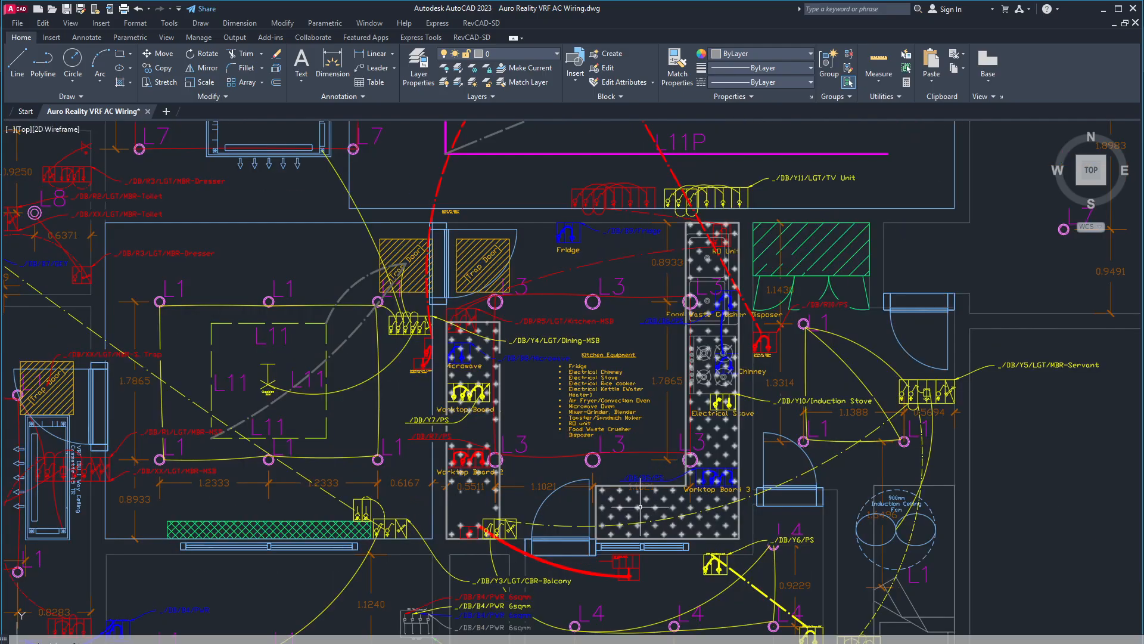
pyautogui.moveTo(389, 507); pyautogui.dragTo(552, 467, button='middle')
pyautogui.moveTo(422, 514); pyautogui.dragTo(586, 448, button='middle')
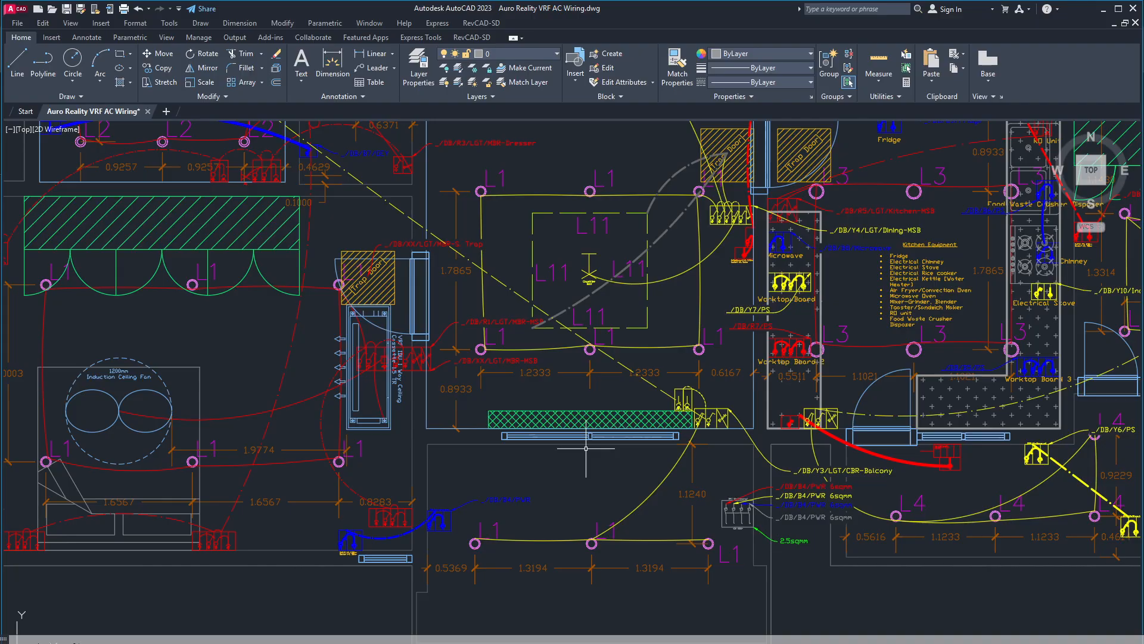
pyautogui.scroll(4, 417, 501)
pyautogui.moveTo(401, 498); pyautogui.dragTo(727, 428, button='middle')
pyautogui.moveTo(570, 487); pyautogui.dragTo(573, 482, button='middle')
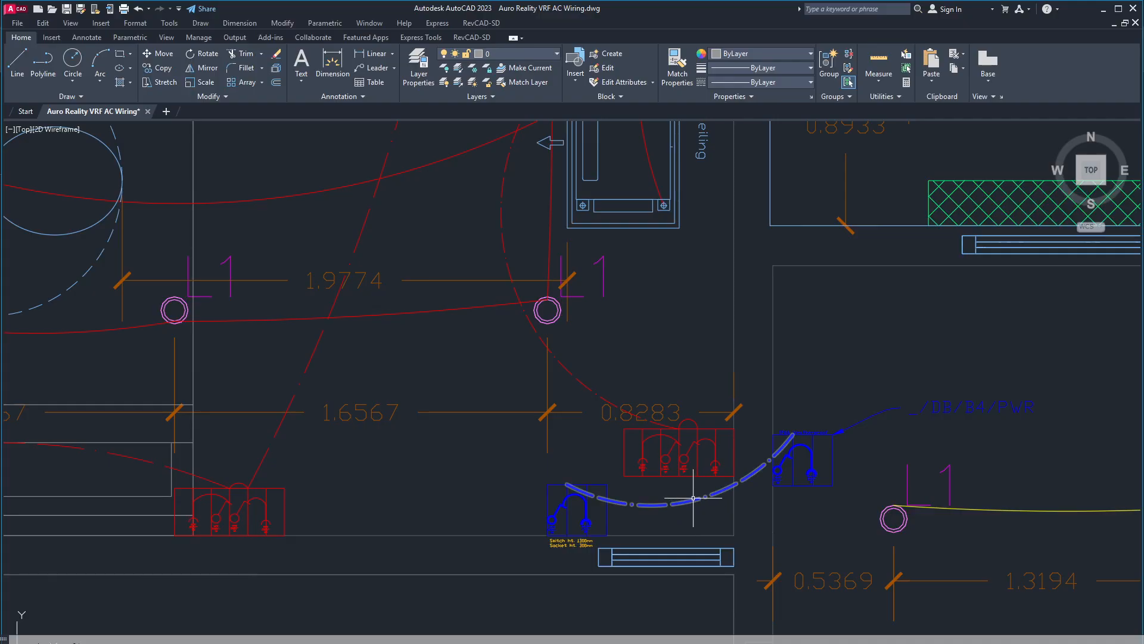
# Examine the blue B4 power circuit linking the two socket boards across the wall beside the master bedroom window.
pyautogui.scroll(2, 692, 499)
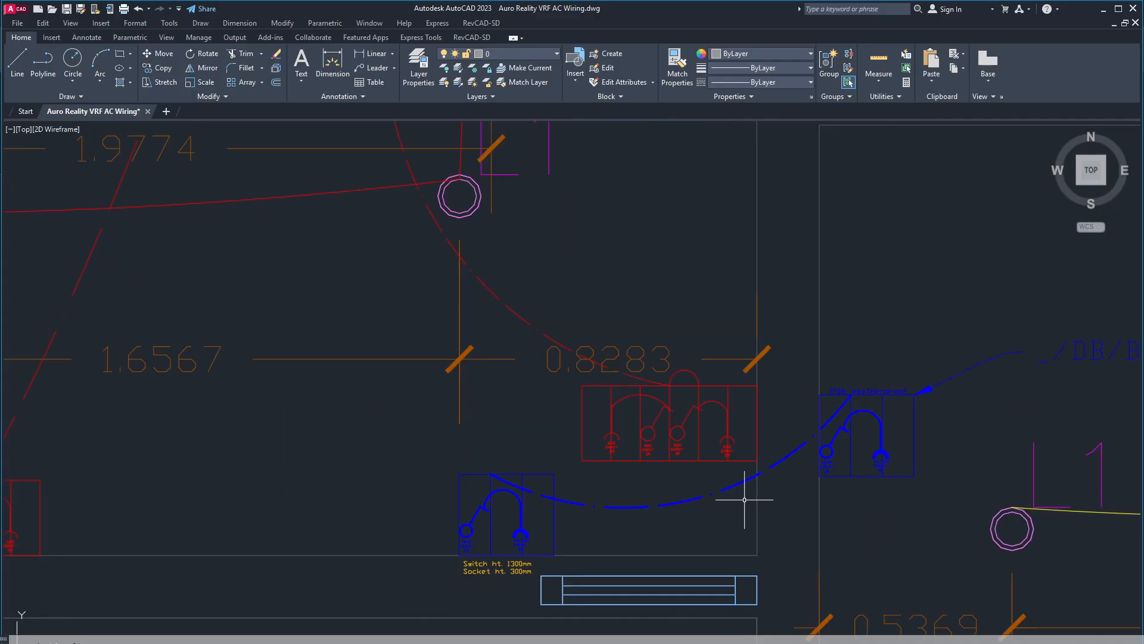
pyautogui.moveTo(806, 506); pyautogui.dragTo(728, 549, button='middle')
pyautogui.moveTo(621, 542); pyautogui.dragTo(659, 519, button='middle')
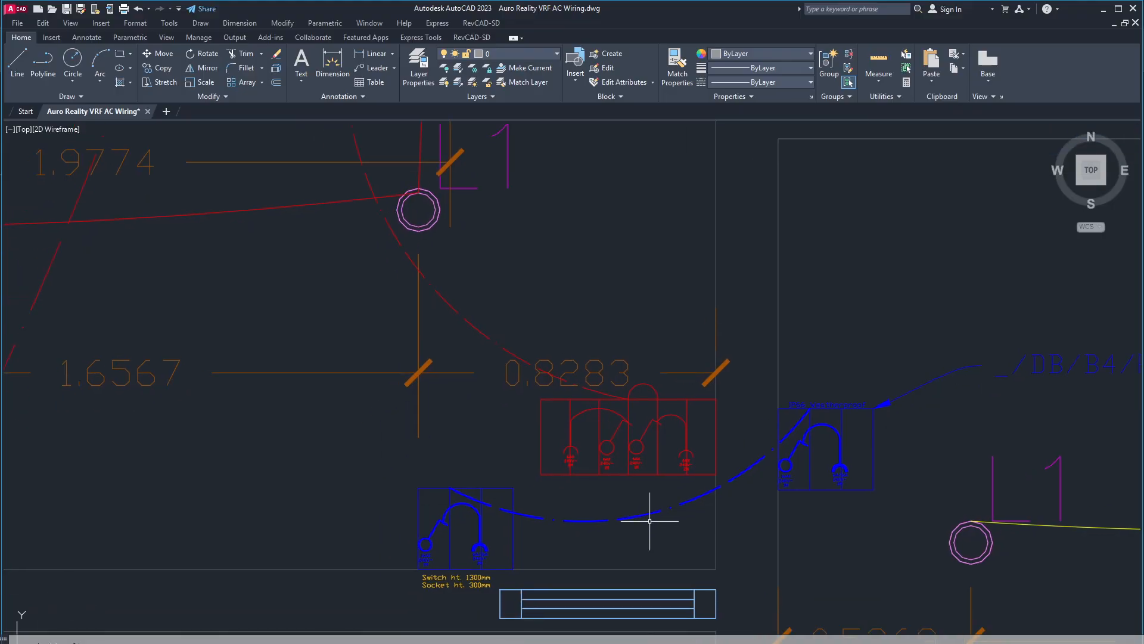
pyautogui.scroll(2, 452, 492)
pyautogui.moveTo(450, 485); pyautogui.dragTo(460, 511, button='middle')
pyautogui.scroll(5, 461, 516)
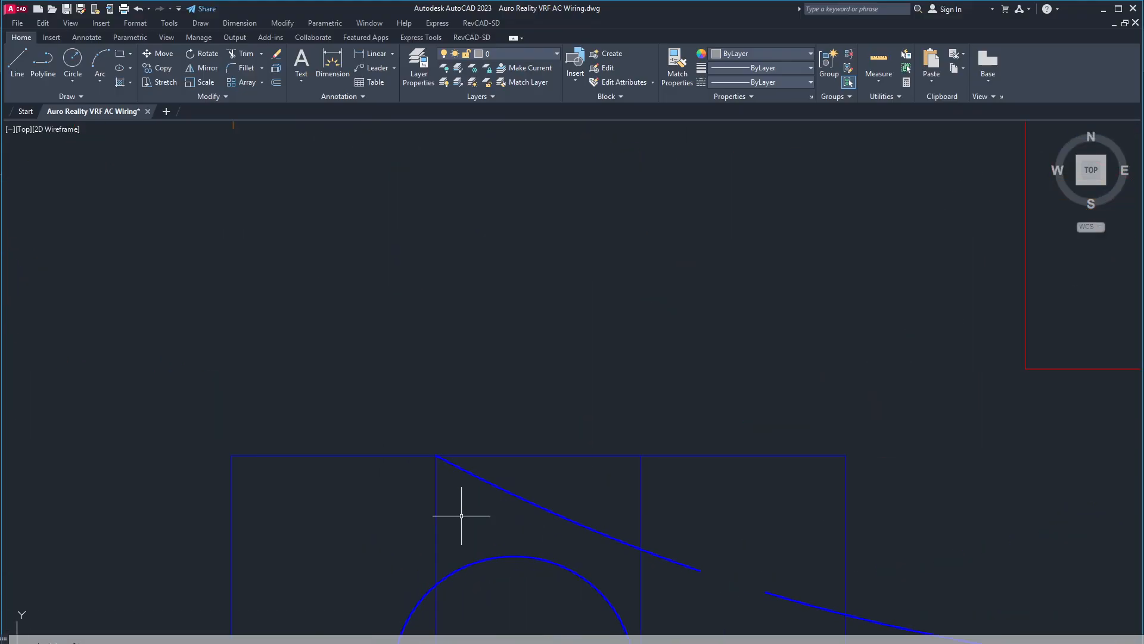
pyautogui.scroll(-5, 438, 460)
pyautogui.moveTo(767, 480); pyautogui.dragTo(340, 467, button='middle')
pyautogui.scroll(-2, 525, 456)
pyautogui.moveTo(584, 481); pyautogui.dragTo(518, 554, button='middle')
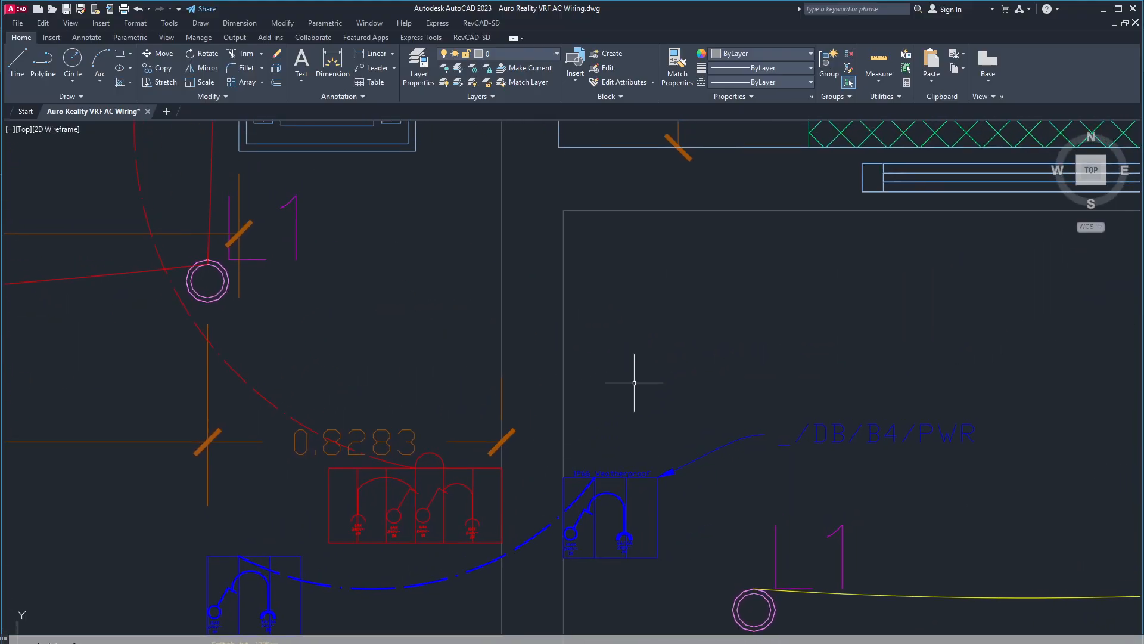
# Look over the circuit labels and wiring in the dining and kitchen area, including the trap doors and worktop boards.
pyautogui.scroll(-4, 817, 334)
pyautogui.scroll(2, 705, 382)
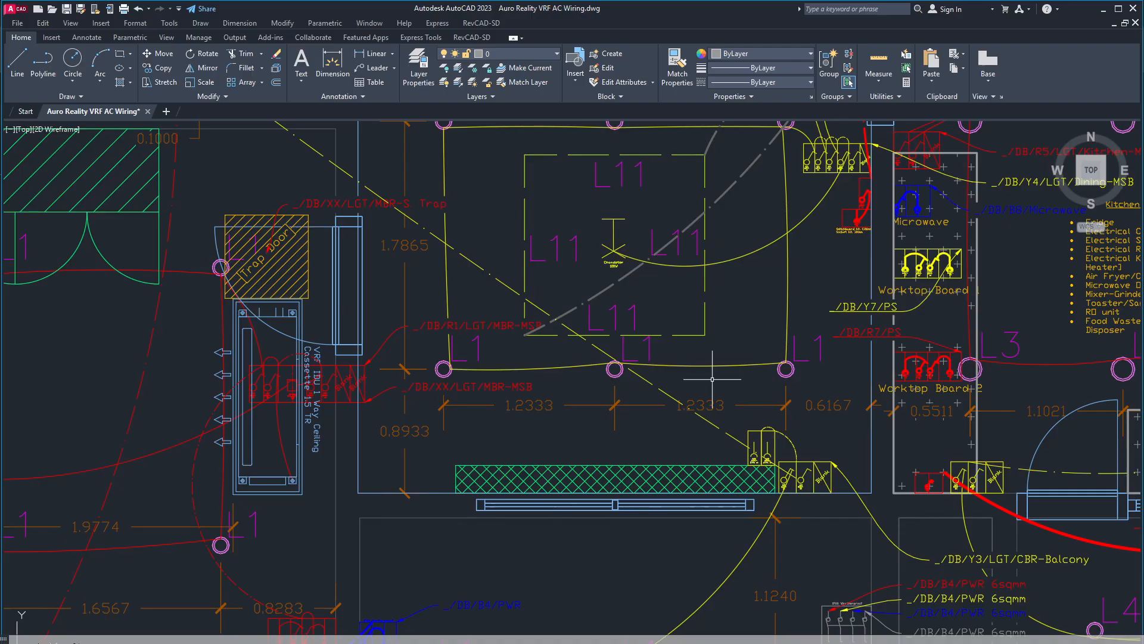
pyautogui.moveTo(707, 383); pyautogui.dragTo(571, 478, button='middle')
pyautogui.moveTo(681, 318); pyautogui.dragTo(557, 434, button='middle')
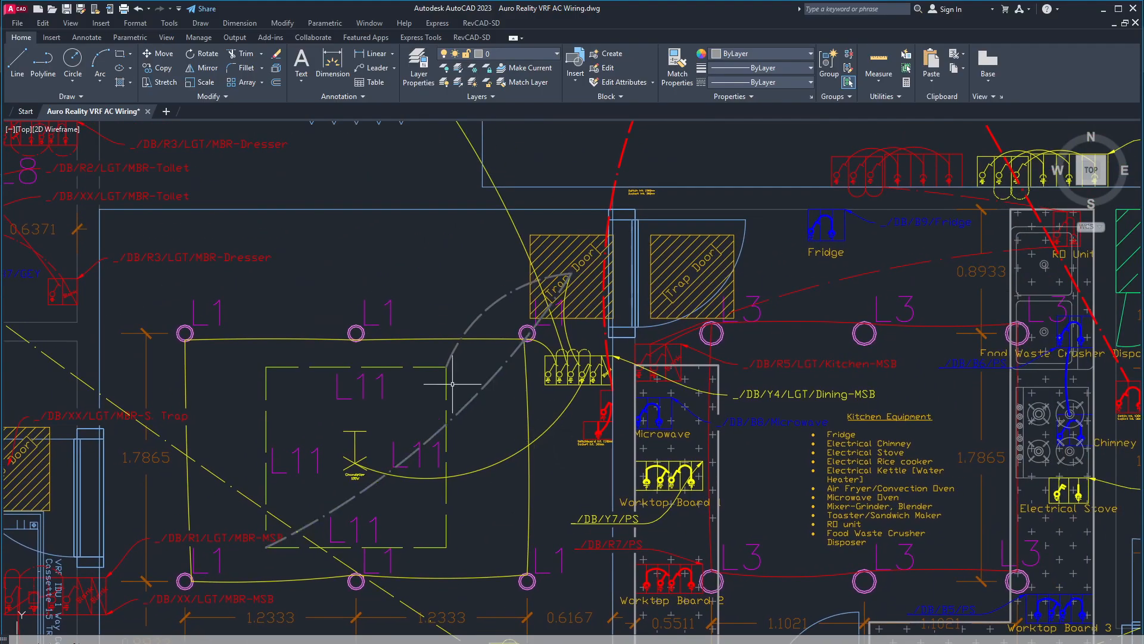
pyautogui.moveTo(473, 326); pyautogui.dragTo(503, 447, button='middle')
pyautogui.scroll(-5, 489, 434)
pyautogui.moveTo(417, 433); pyautogui.dragTo(575, 444, button='middle')
pyautogui.scroll(2, 495, 482)
pyautogui.moveTo(624, 378); pyautogui.dragTo(526, 526, button='middle')
pyautogui.scroll(-4, 845, 396)
pyautogui.moveTo(846, 395)
pyautogui.mouseDown(button='middle')
pyautogui.moveTo(792, 379)
pyautogui.moveTo(556, 405)
pyautogui.moveTo(554, 376)
pyautogui.moveTo(638, 377)
pyautogui.moveTo(628, 269)
pyautogui.mouseUp(button='middle')
pyautogui.scroll(4, 623, 378)
pyautogui.scroll(-2, 638, 377)
pyautogui.moveTo(579, 310); pyautogui.dragTo(617, 363, button='middle')
pyautogui.scroll(-3, 644, 344)
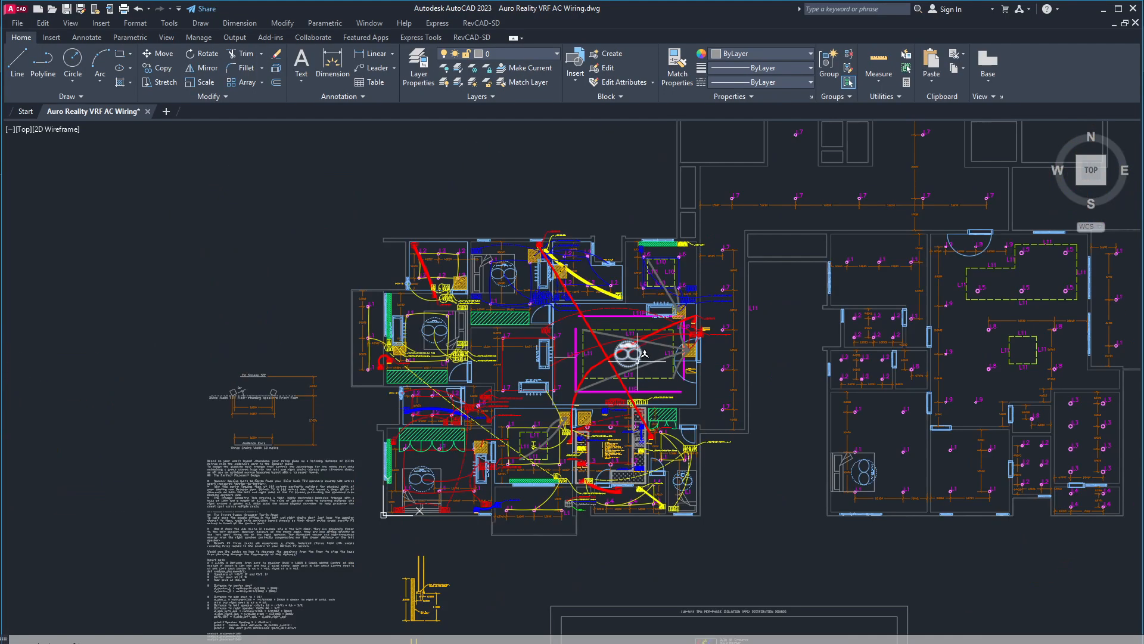
# Examine the living room lighting and red phase wiring, and compare it with the whole apartment floor plan.
pyautogui.scroll(5, 651, 357)
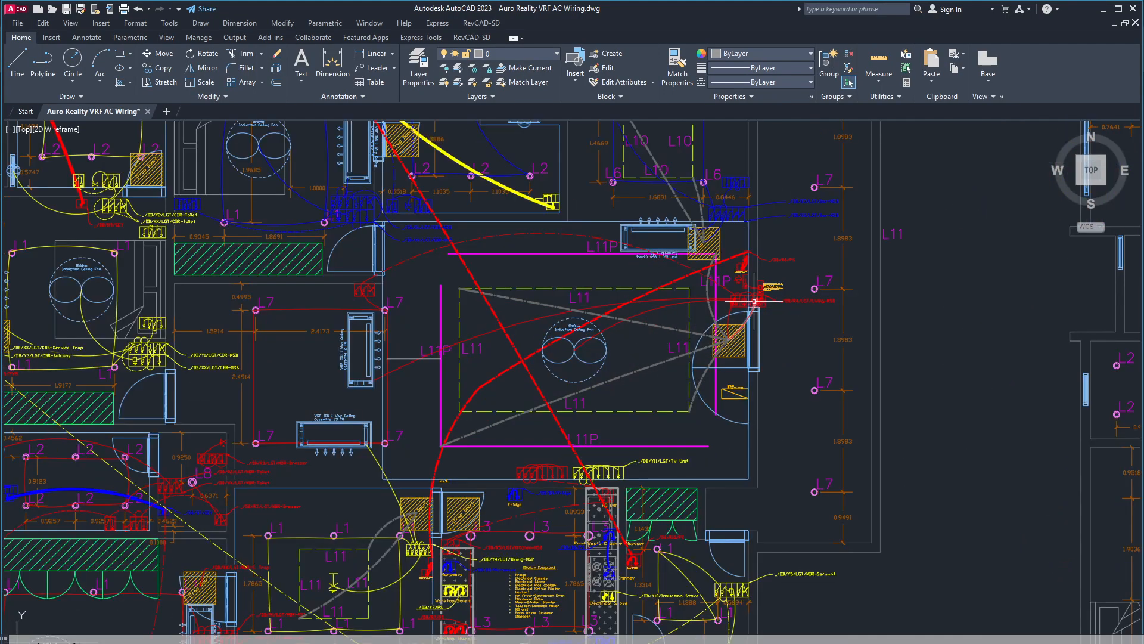
pyautogui.scroll(-2, 303, 459)
pyautogui.moveTo(446, 404); pyautogui.dragTo(479, 454, button='middle')
pyautogui.scroll(2, 554, 417)
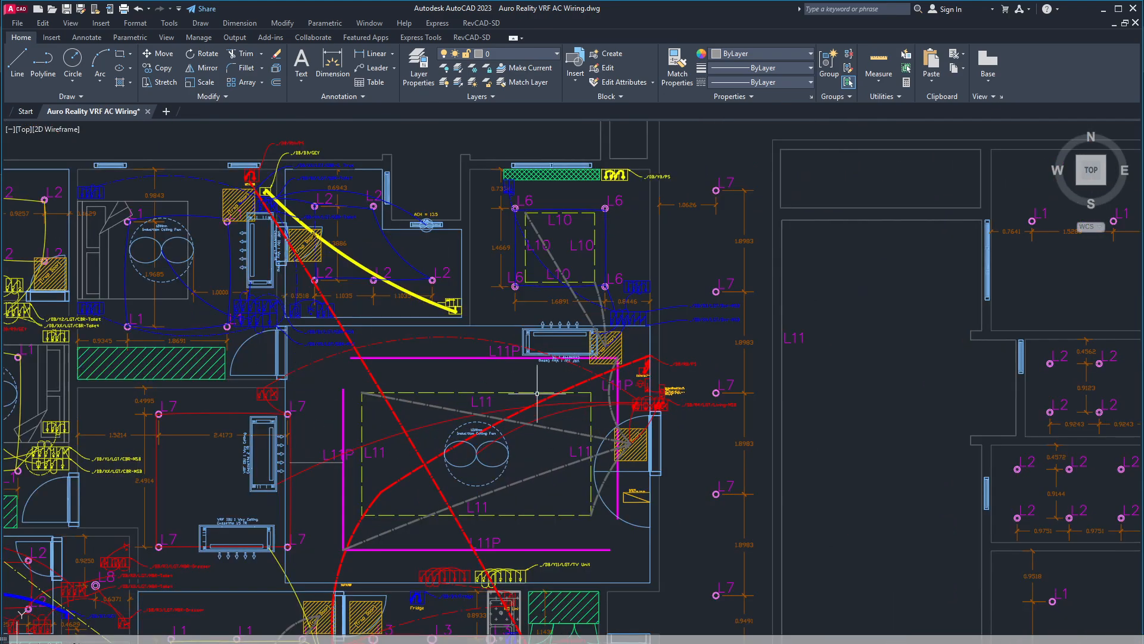
pyautogui.scroll(-5, 459, 462)
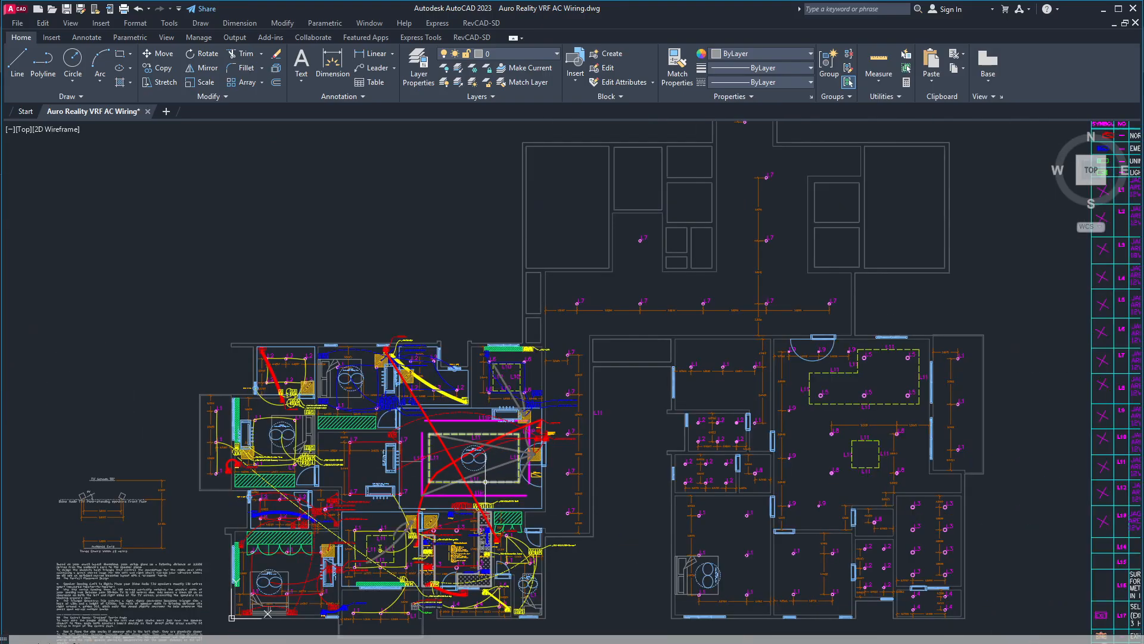
pyautogui.scroll(1, 420, 284)
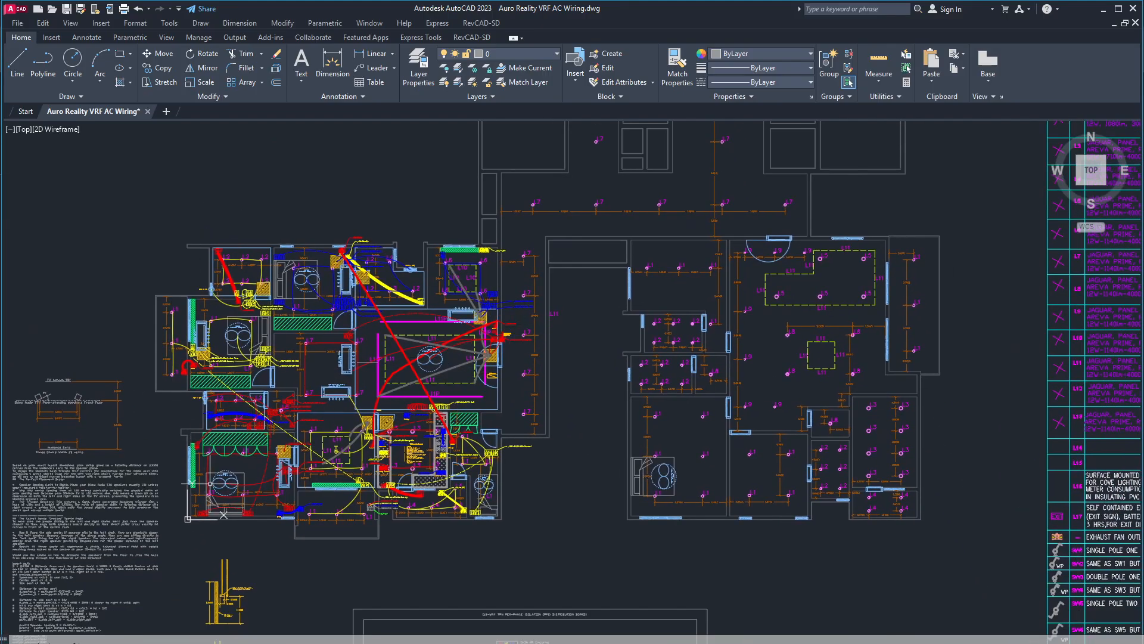
pyautogui.scroll(4, 397, 313)
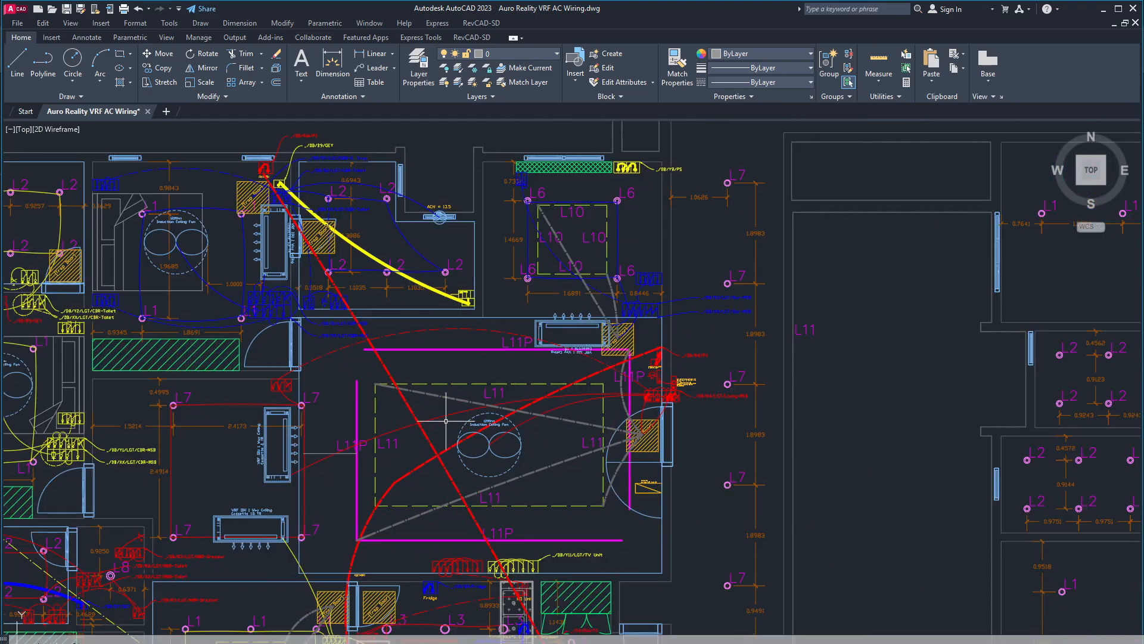
pyautogui.scroll(-4, 453, 415)
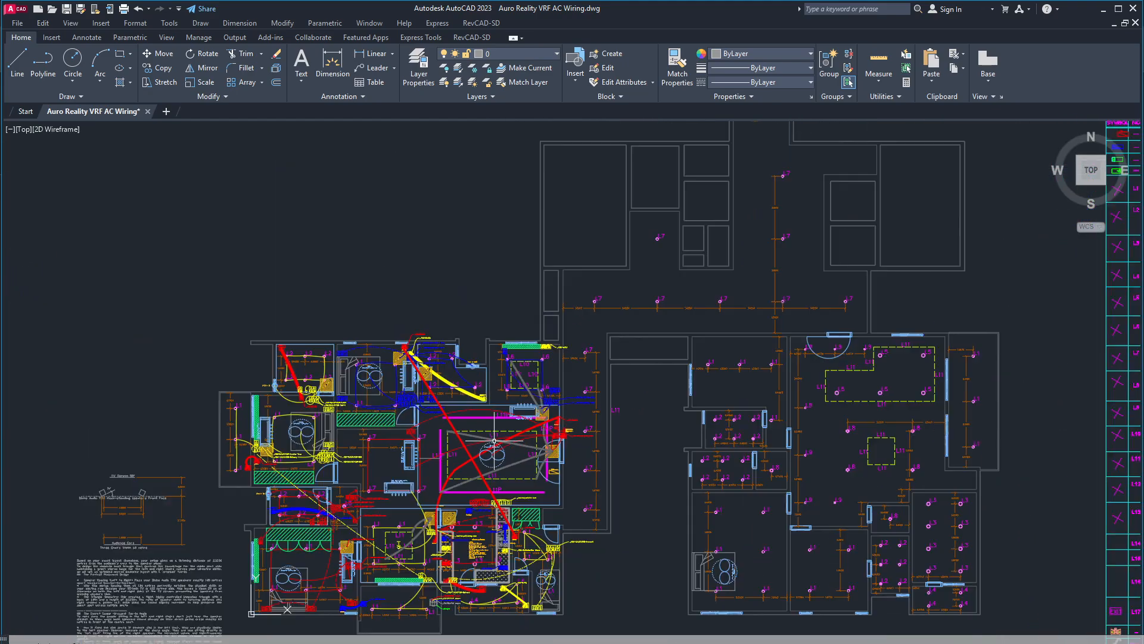
pyautogui.scroll(-2, 412, 464)
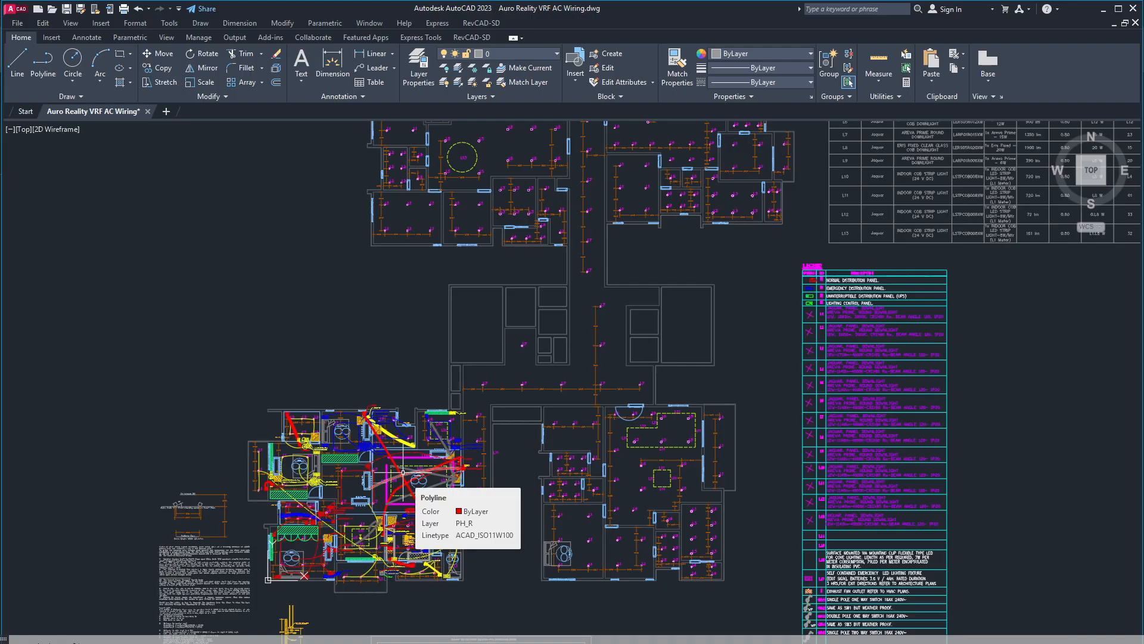
# Survey the wiring runs across the apartment's rooms once more, from close up and on the overall plan.
pyautogui.scroll(6, 394, 477)
pyautogui.moveTo(349, 474); pyautogui.dragTo(479, 493, button='middle')
pyautogui.moveTo(315, 469); pyautogui.dragTo(449, 461, button='middle')
pyautogui.moveTo(341, 277)
pyautogui.mouseDown(button='middle')
pyautogui.moveTo(339, 224)
pyautogui.moveTo(355, 218)
pyautogui.mouseUp(button='middle')
pyautogui.scroll(-2, 341, 337)
pyautogui.moveTo(399, 362); pyautogui.dragTo(307, 308, button='middle')
pyautogui.scroll(-3, 524, 357)
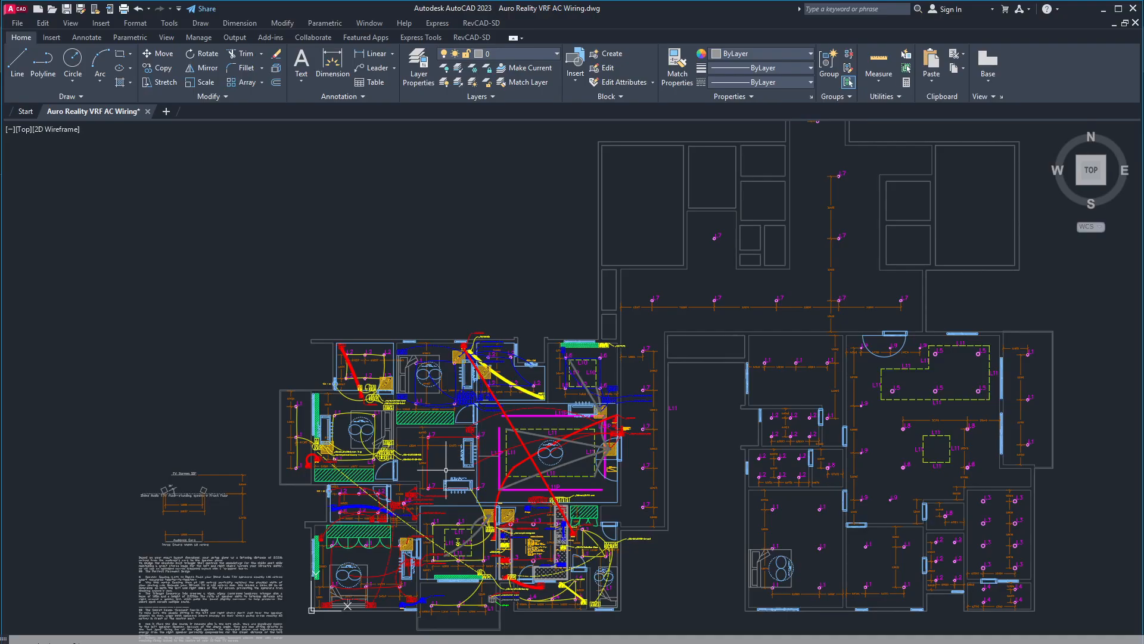
pyautogui.scroll(-4, 446, 470)
pyautogui.scroll(7, 434, 428)
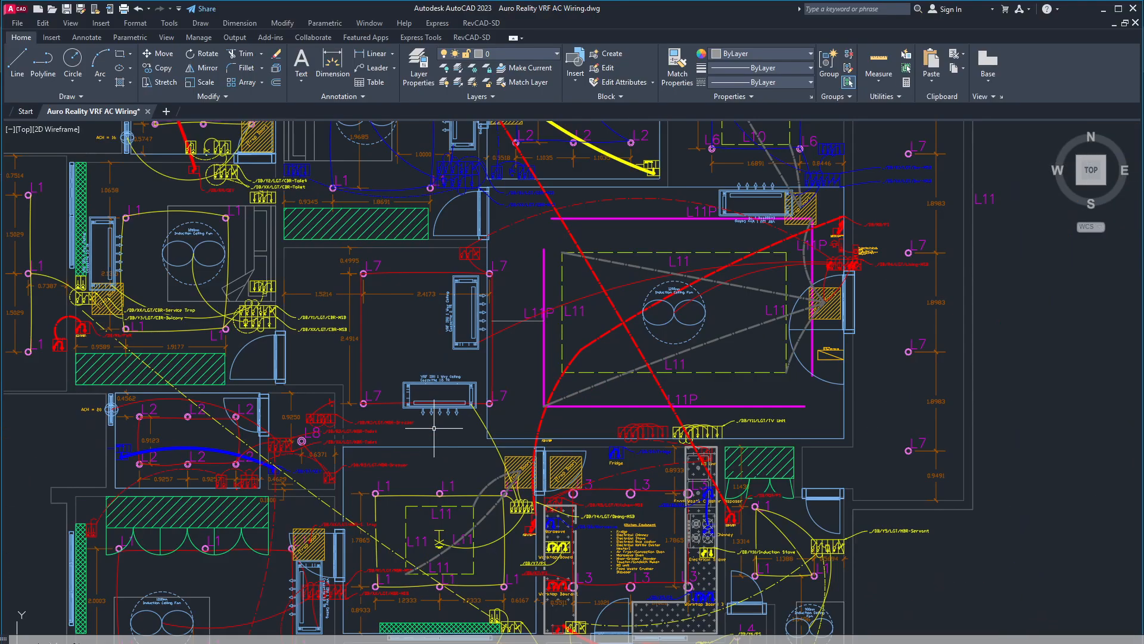
pyautogui.scroll(-4, 557, 335)
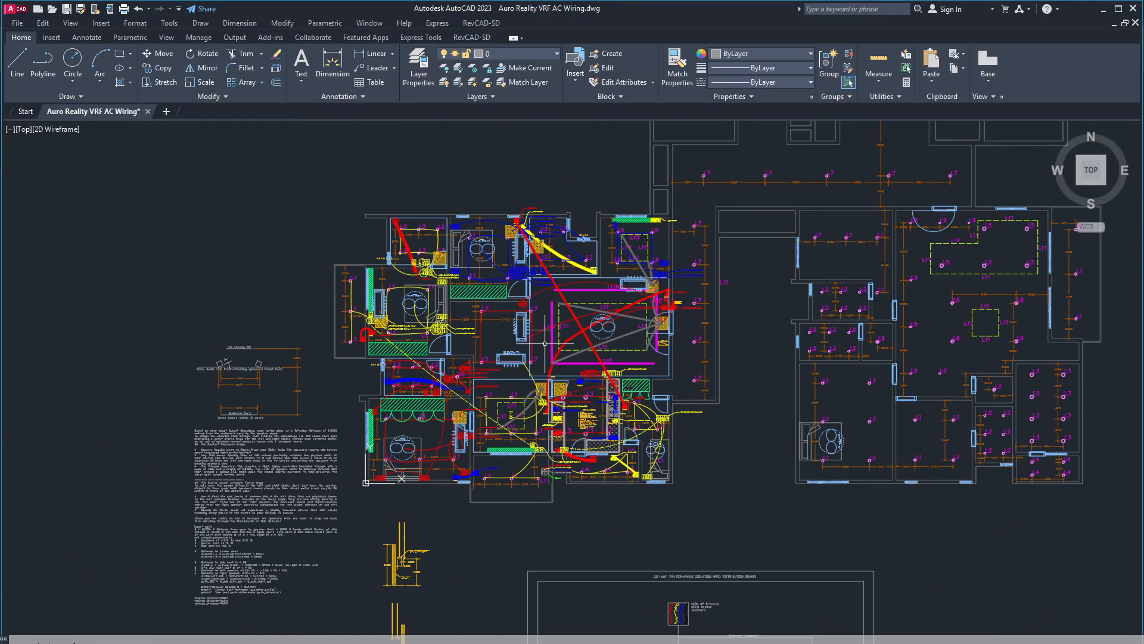
# Switch to the Load Estimation Auro Reality spreadsheet in LibreOffice Calc and review the per-circuit product and wattage list.
pyautogui.press('ctrl+super+Right')
pyautogui.scroll(11, 272, 289)
pyautogui.scroll(15, 257, 296)
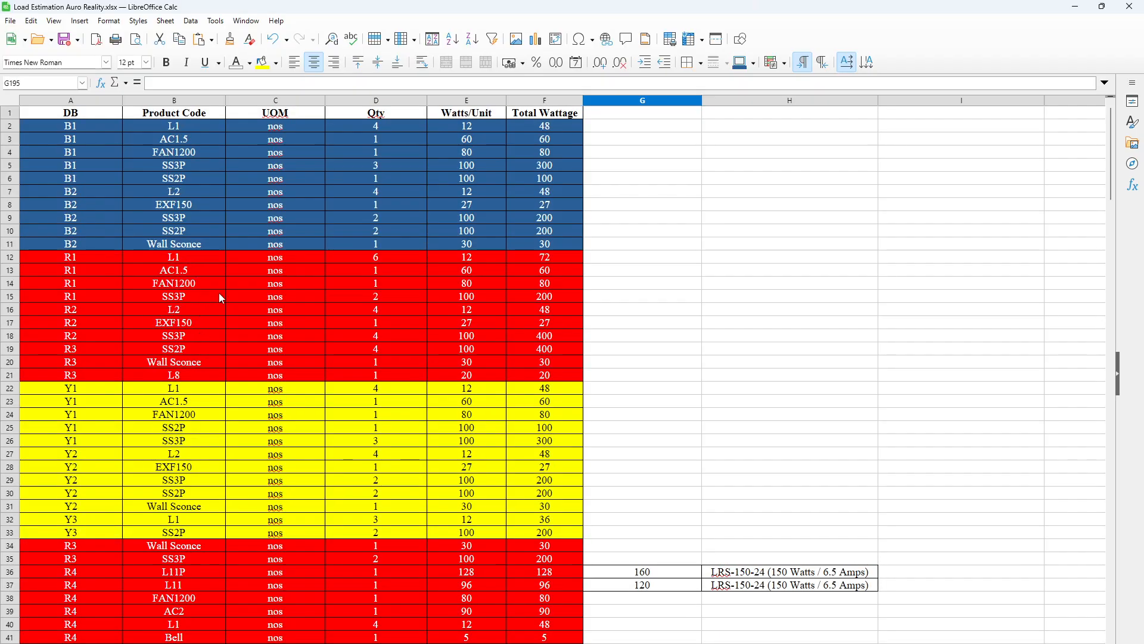
pyautogui.scroll(-17, 218, 292)
pyautogui.scroll(-4, 262, 348)
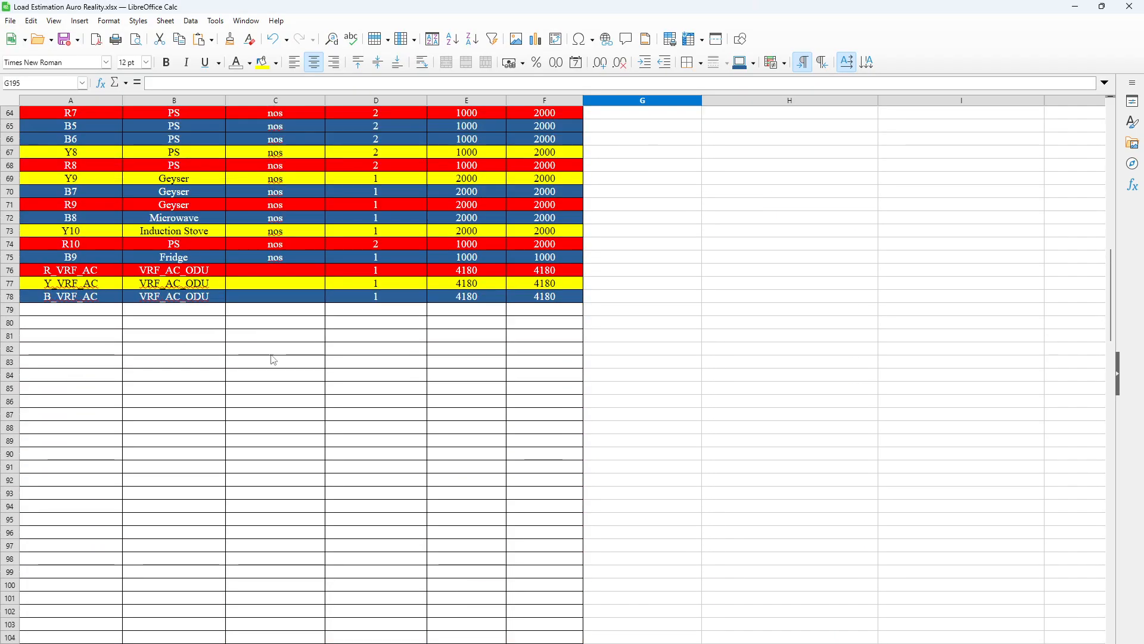
pyautogui.scroll(3, 285, 367)
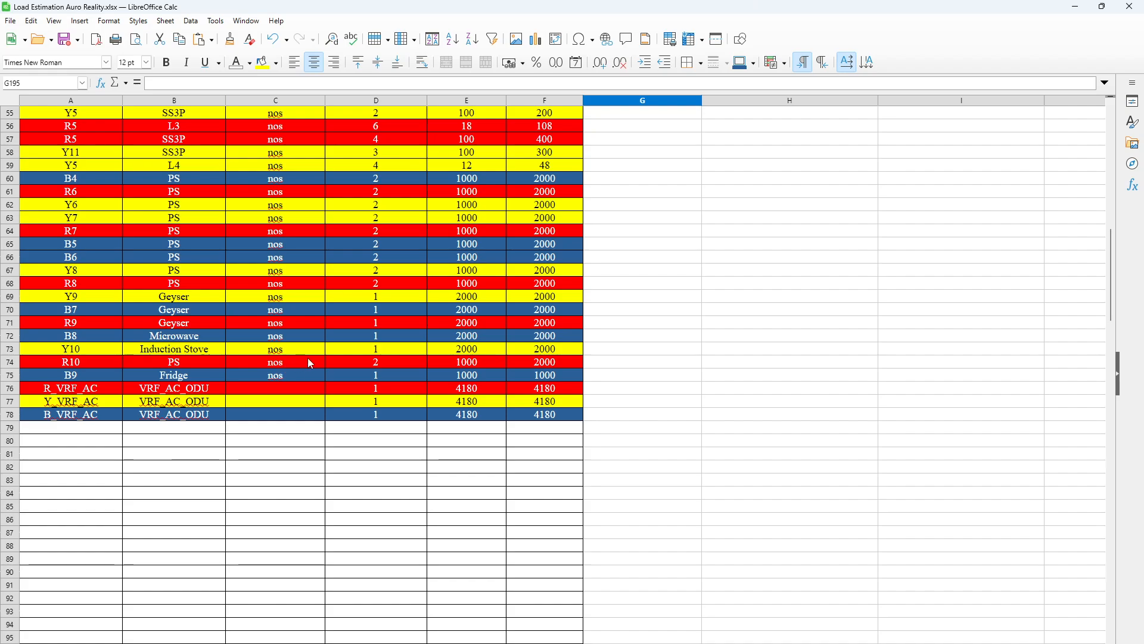
pyautogui.scroll(6, 322, 358)
pyautogui.scroll(12, 334, 370)
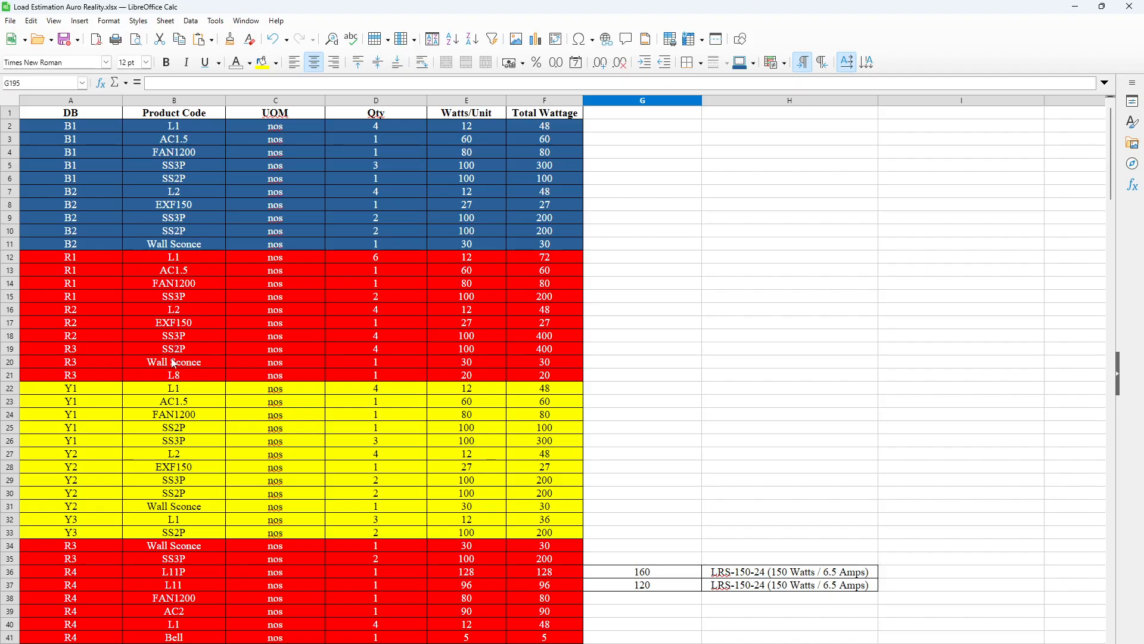
# Review the MCB table's design currents, recommended MCB specifications, copper wire sizes, diversity factors and loads after diversity.
pyautogui.scroll(-13, 276, 312)
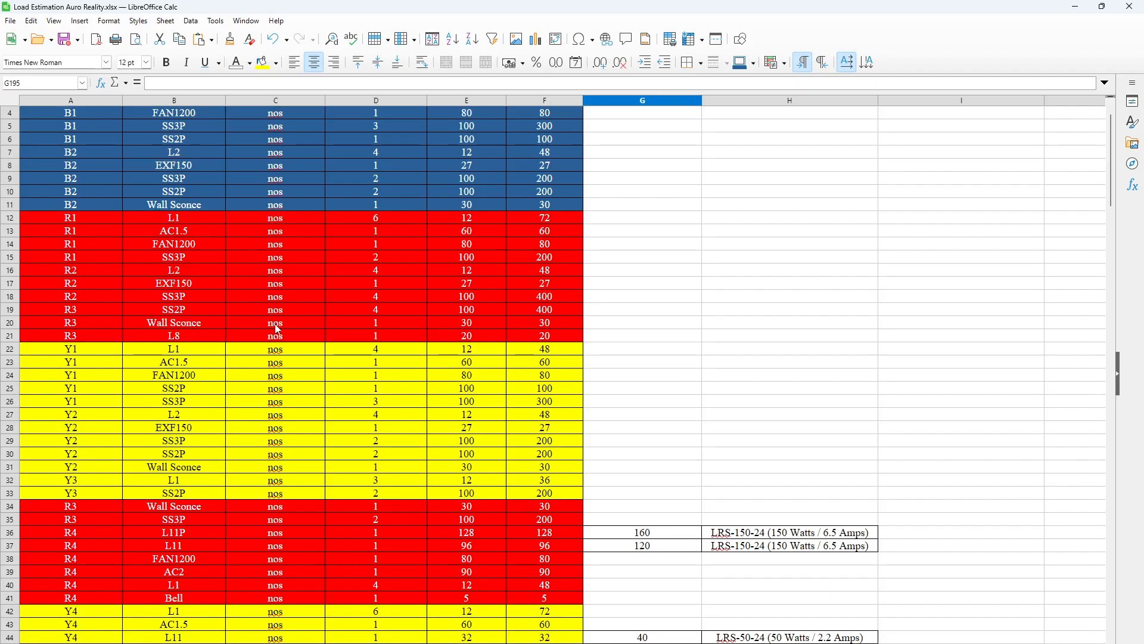
pyautogui.scroll(-7, 288, 393)
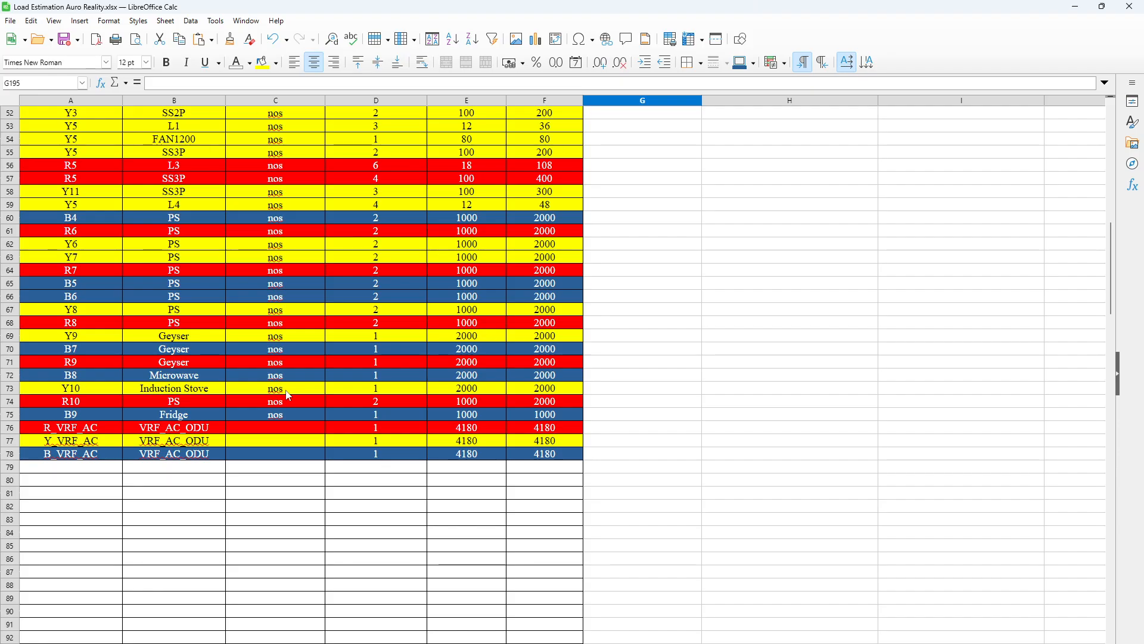
pyautogui.scroll(-4, 316, 405)
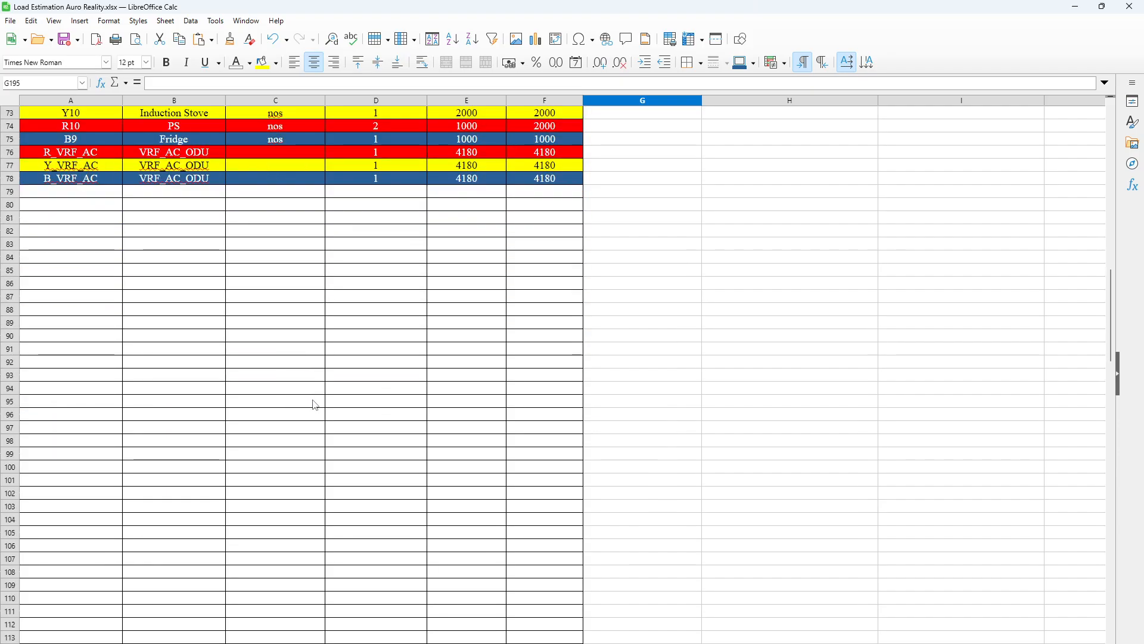
pyautogui.scroll(-20, 315, 405)
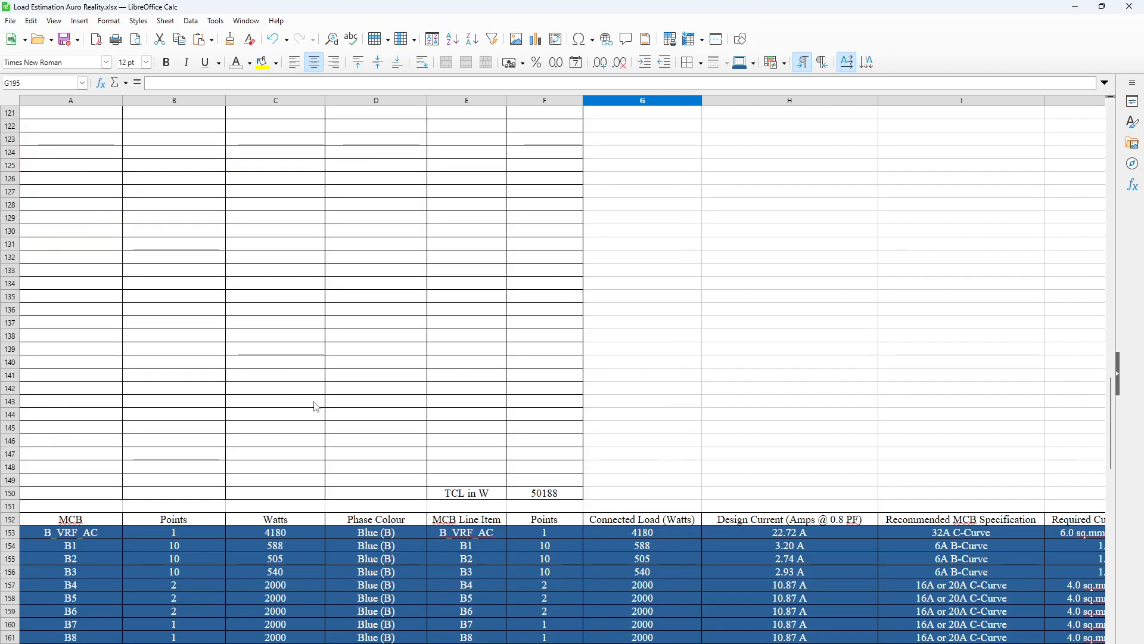
pyautogui.scroll(-3, 314, 402)
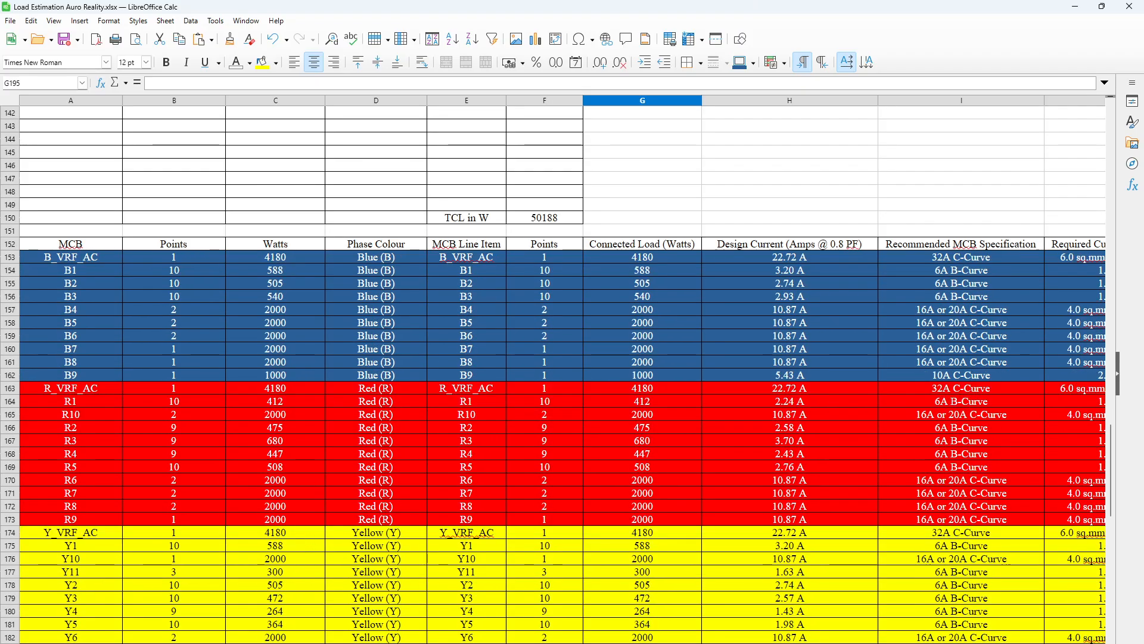
pyautogui.moveTo(280, 643); pyautogui.dragTo(459, 643)
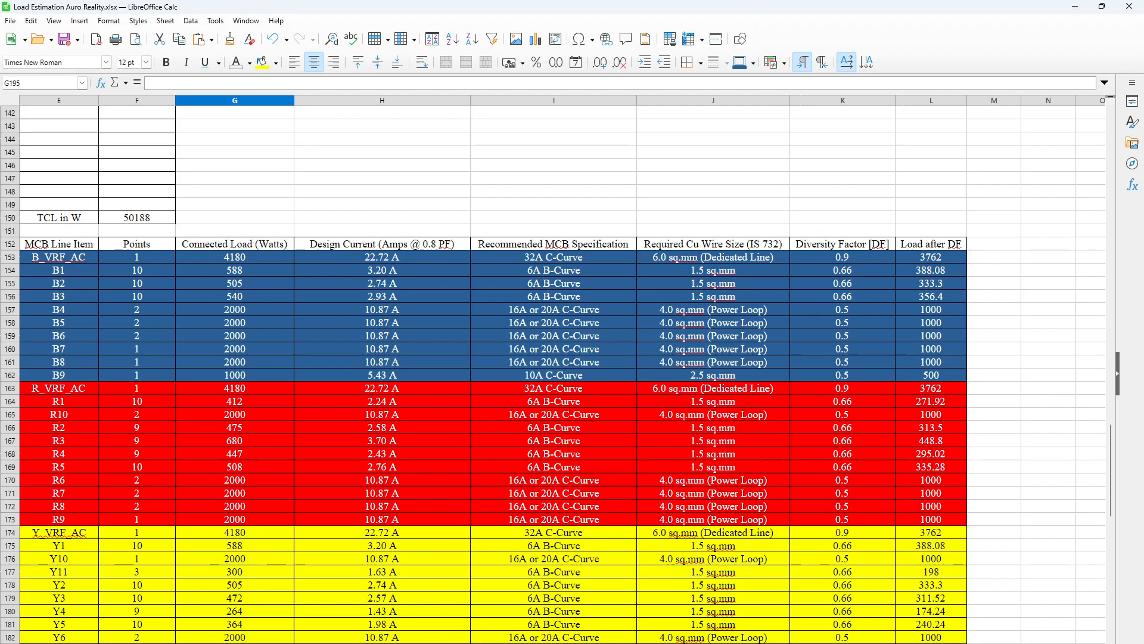
pyautogui.hscroll(-4, 153, 381)
# Go through the load list again from the start and examine the R, Y, B phase balance and contracted load summary.
pyautogui.scroll(12, 153, 382)
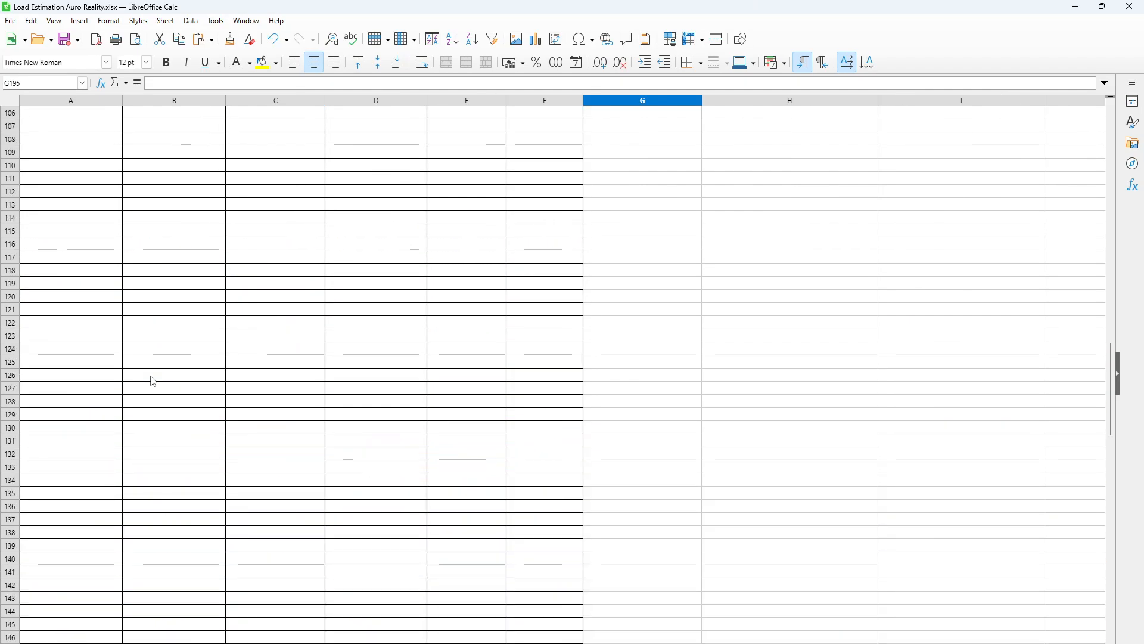
pyautogui.scroll(20, 153, 382)
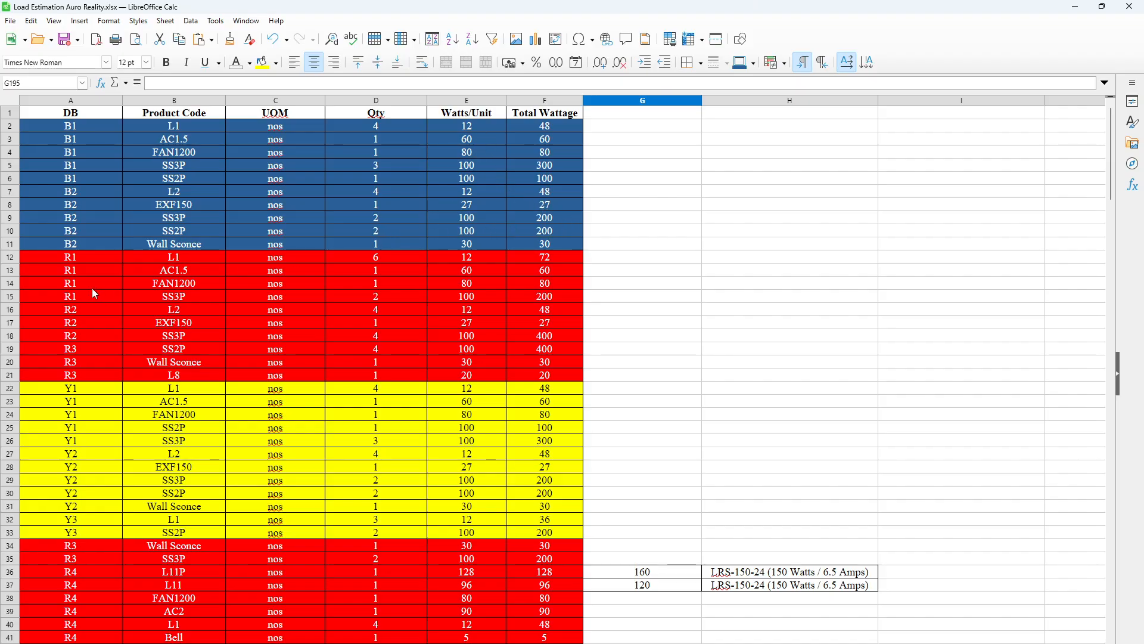
pyautogui.scroll(-18, 320, 361)
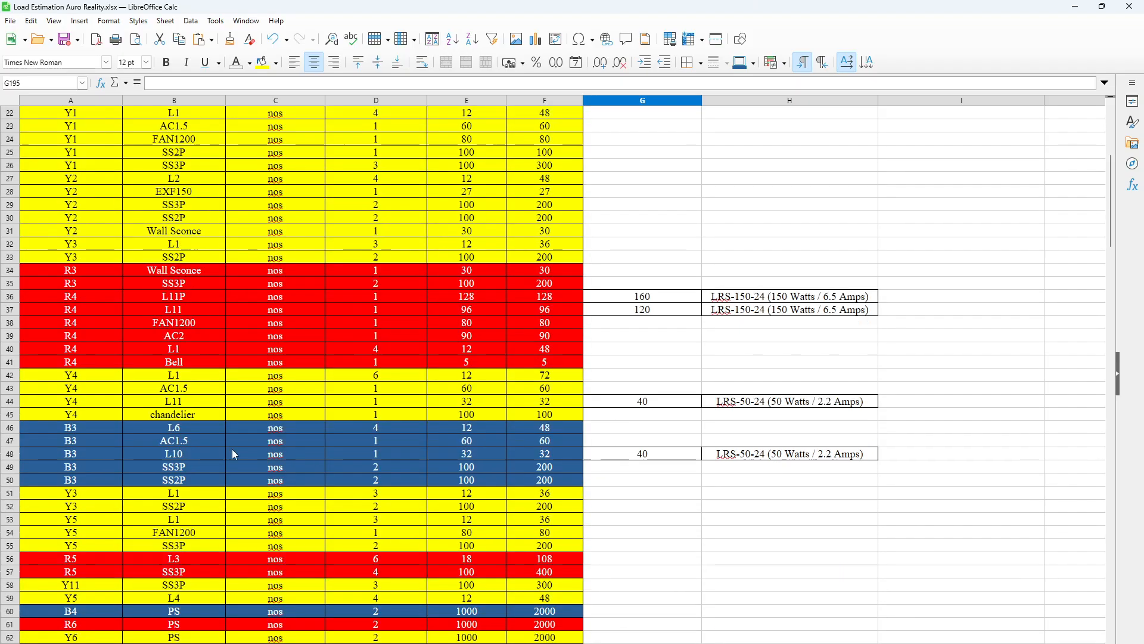
pyautogui.scroll(-20, 233, 456)
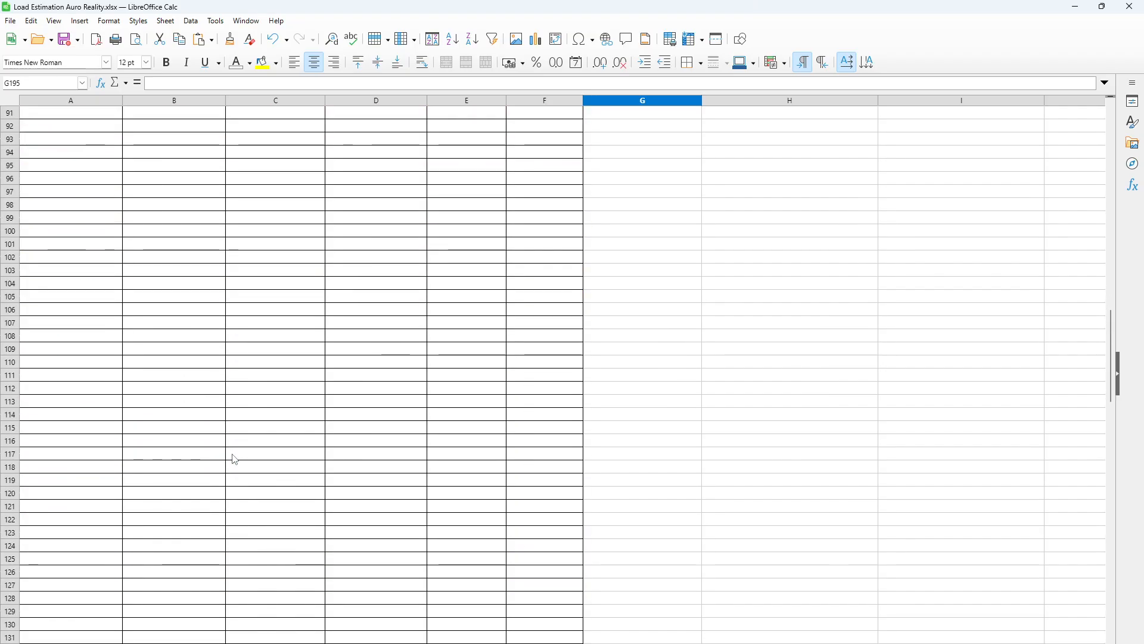
pyautogui.scroll(-18, 234, 457)
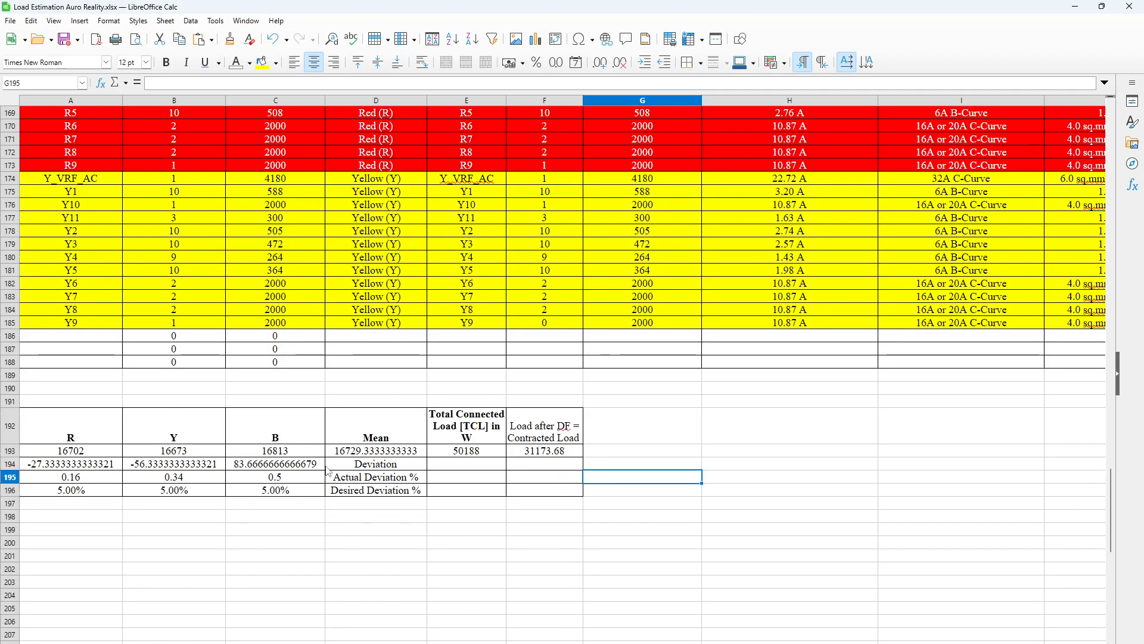
pyautogui.scroll(5, 322, 474)
pyautogui.scroll(2, 322, 474)
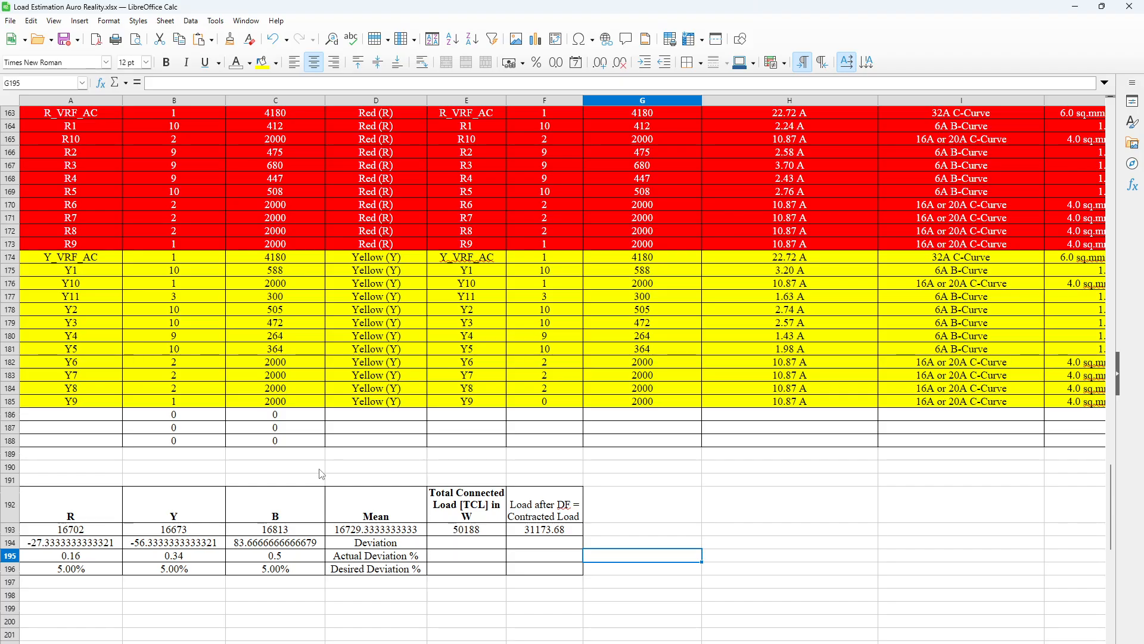
pyautogui.scroll(2, 322, 475)
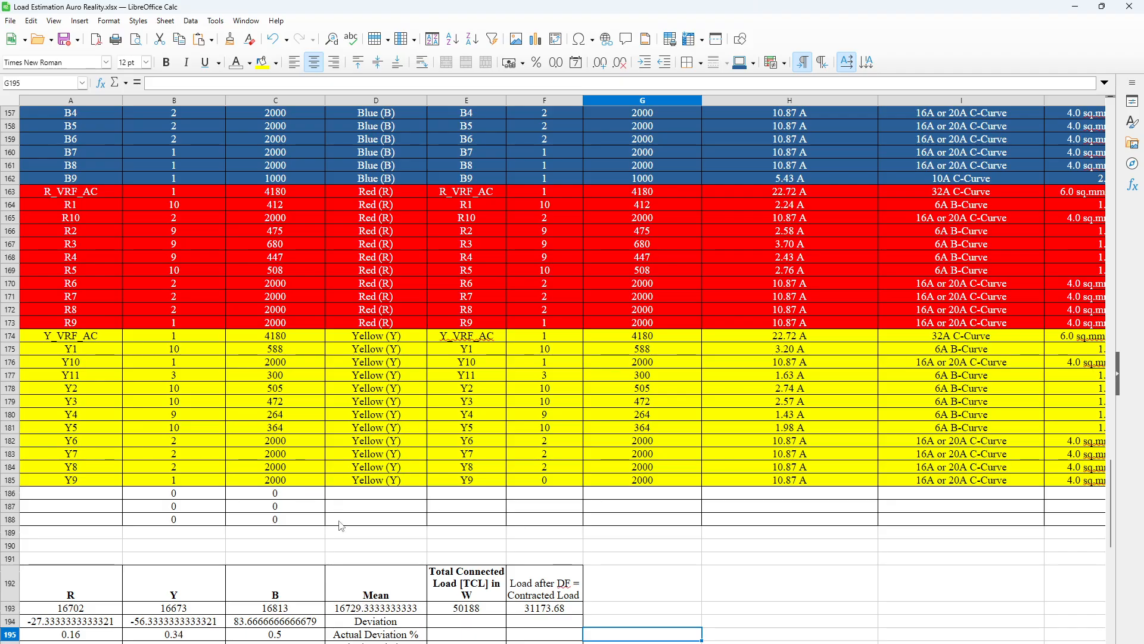
pyautogui.scroll(-7, 381, 510)
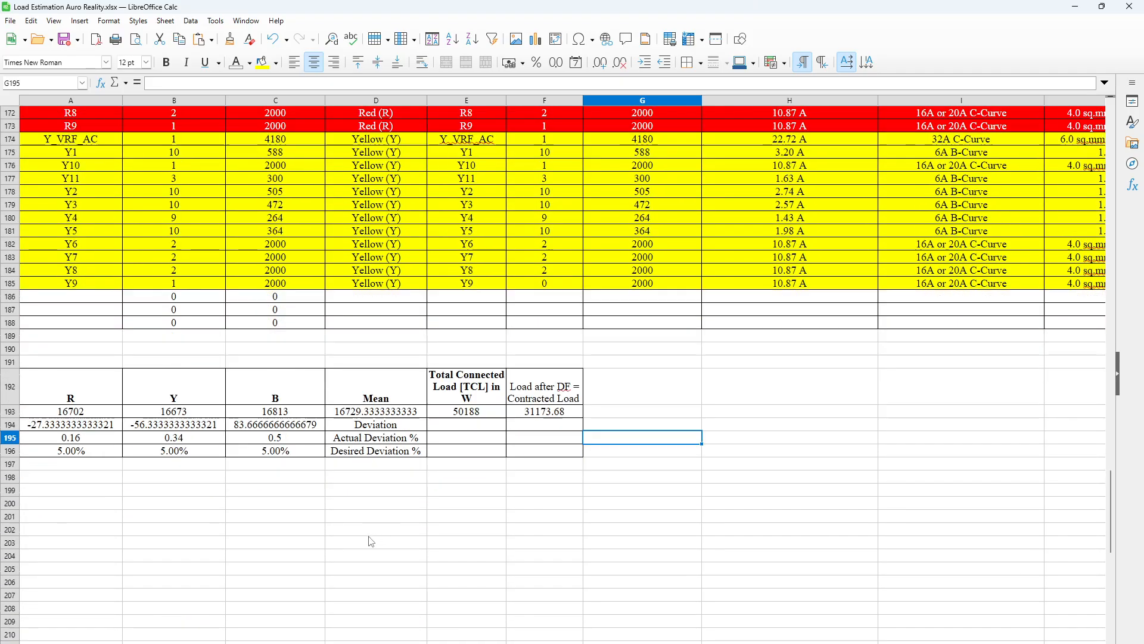
# Look over the R, Y, B phase deviation and contracted load summary below the MCB table once more.
pyautogui.scroll(-3, 327, 510)
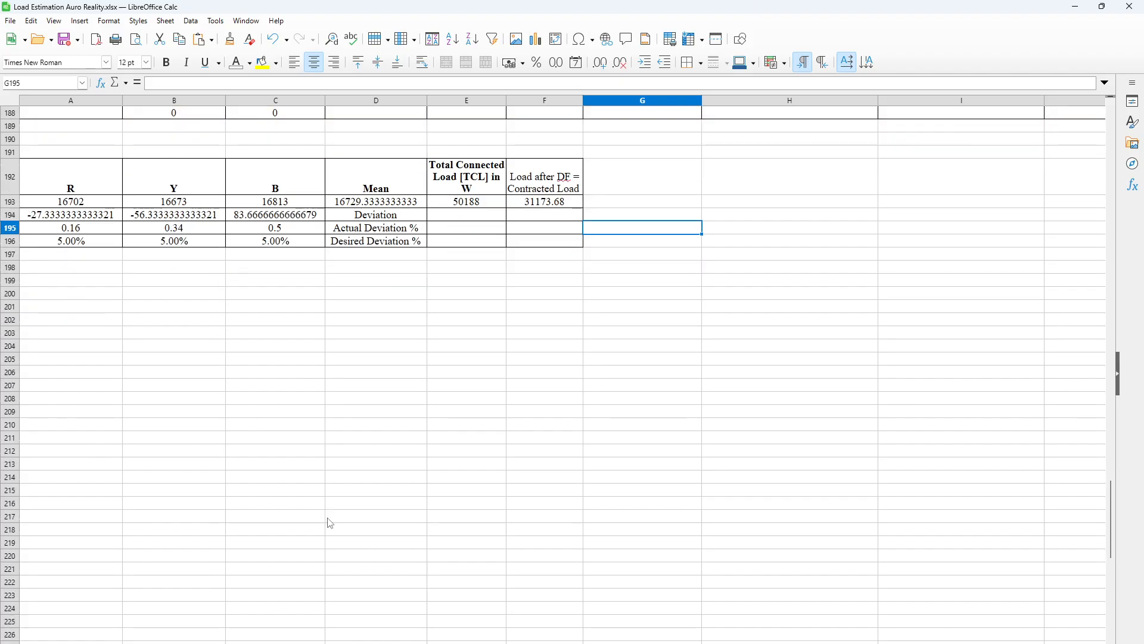
pyautogui.scroll(4, 323, 504)
pyautogui.scroll(1, 323, 504)
# Switch to the switchboard guidelines document in LibreOffice Writer and skim the VRF air-conditioning pages through to the document's last page.
pyautogui.moveTo(624, 643)
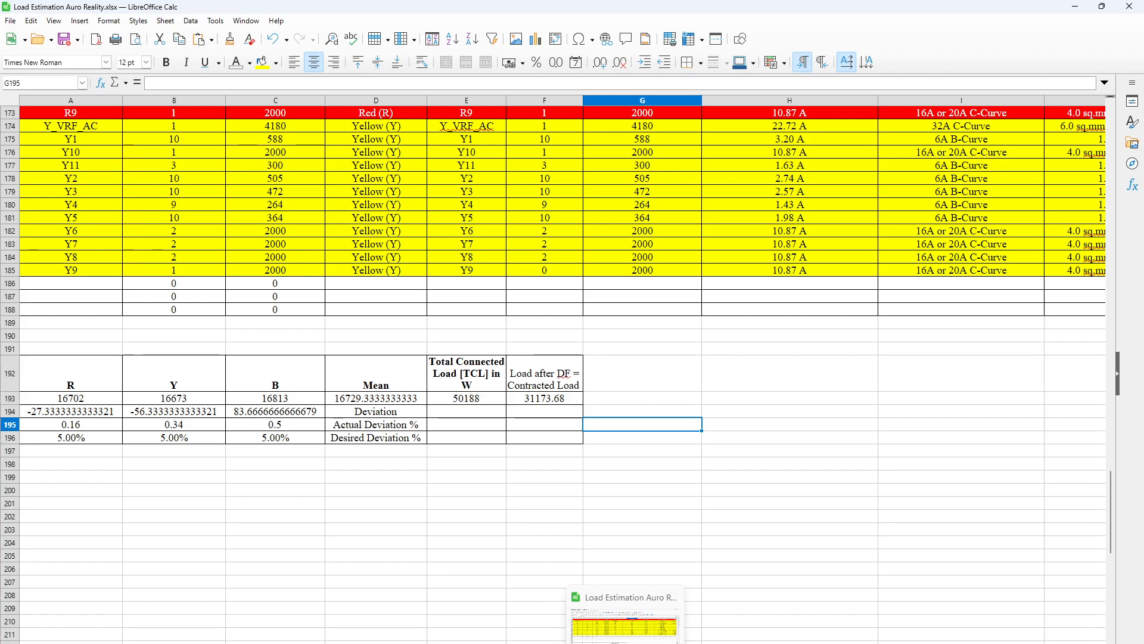
pyautogui.press('ctrl+super+Right')
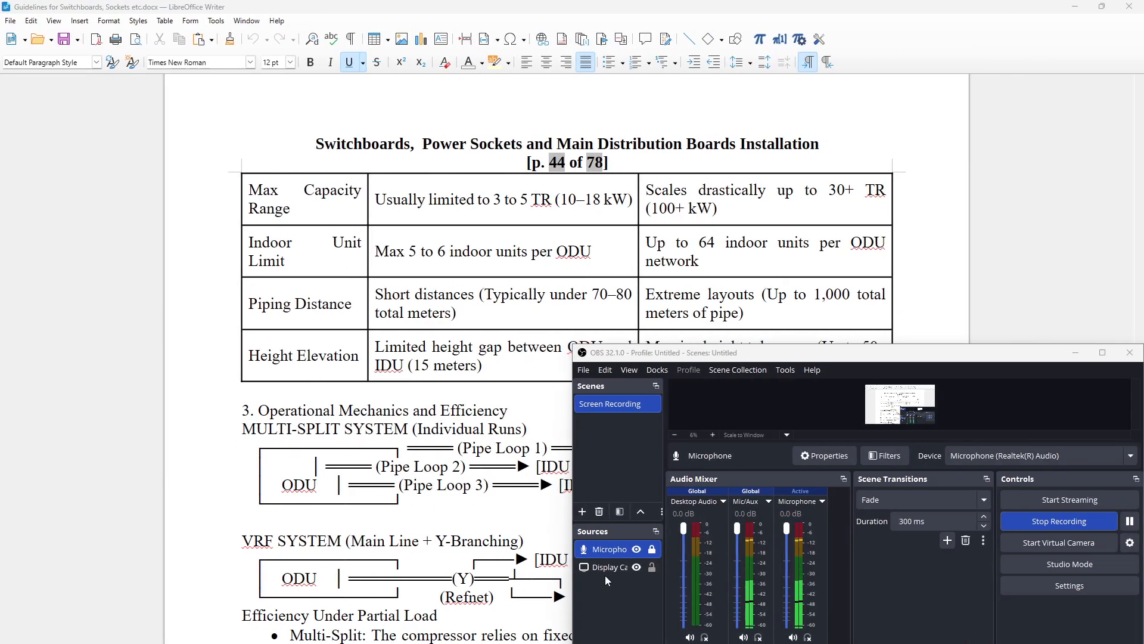
pyautogui.click(390, 404)
pyautogui.scroll(-10, 444, 448)
pyautogui.scroll(-10, 444, 448)
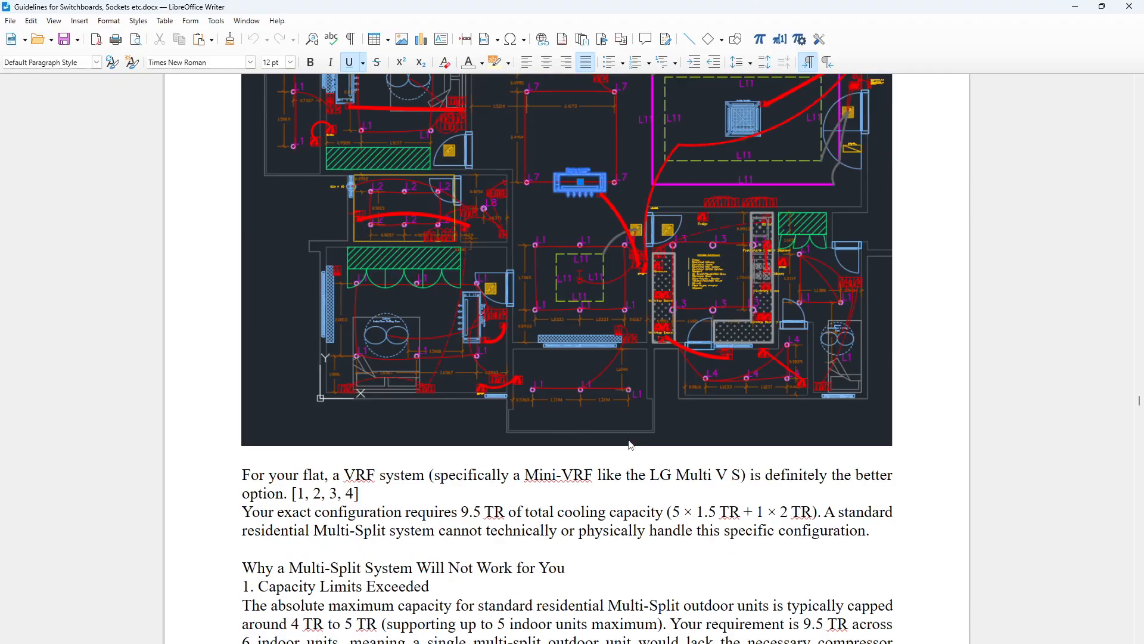
pyautogui.scroll(-20, 866, 433)
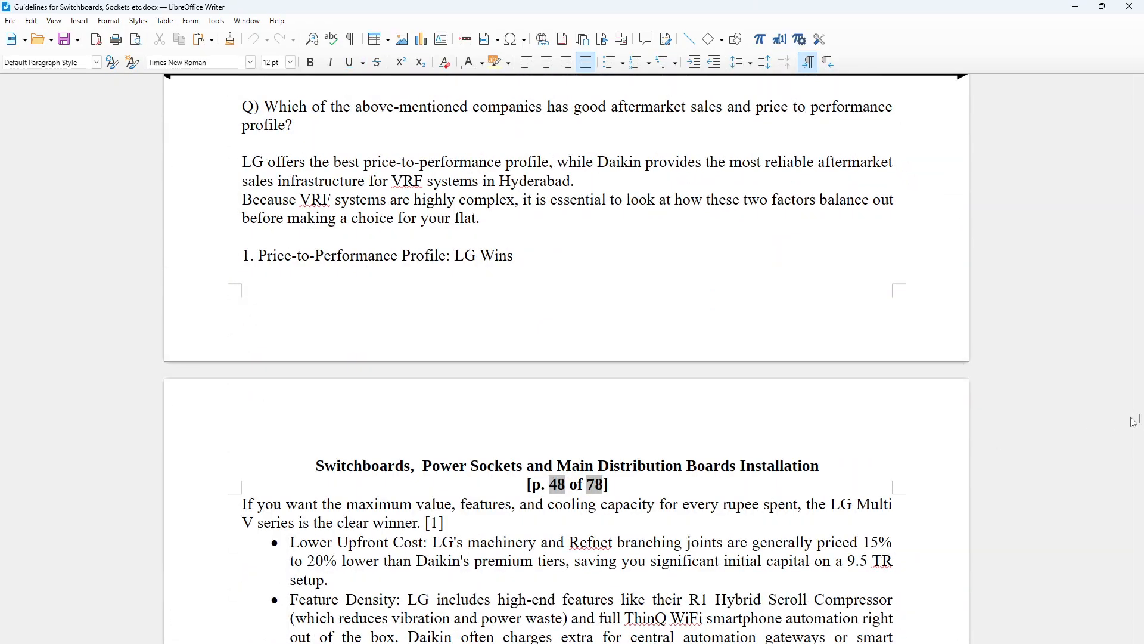
pyautogui.moveTo(1139, 422); pyautogui.dragTo(1140, 639)
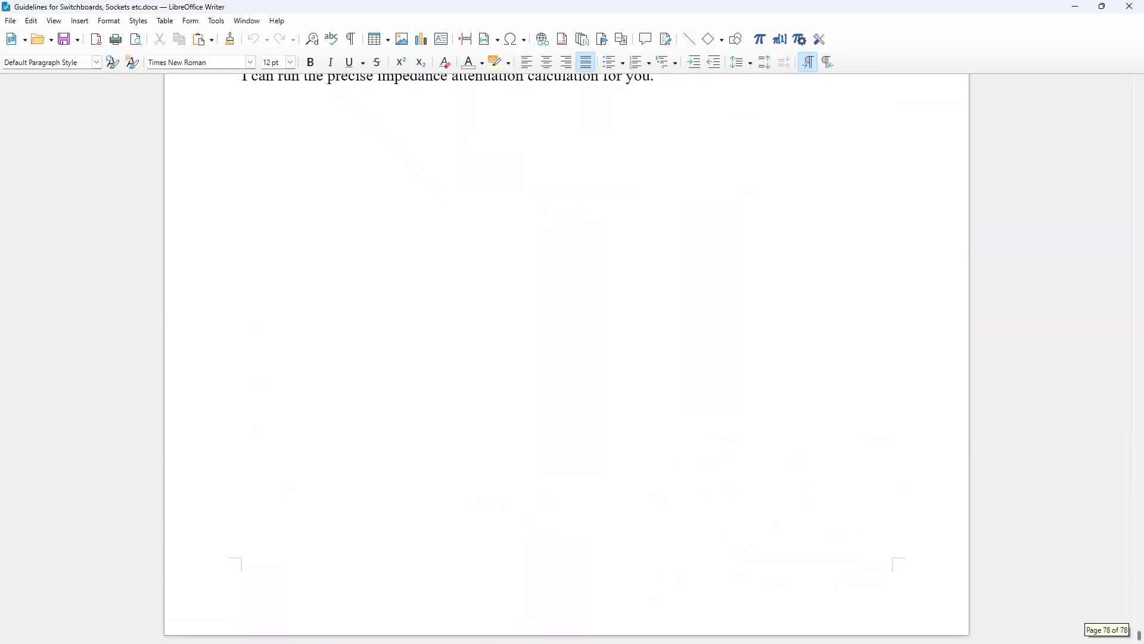
# Review the short-circuit breaking capacity calculation, covering transformer data, maximum fault current and cable attenuation steps.
pyautogui.scroll(9, 602, 450)
pyautogui.scroll(15, 601, 448)
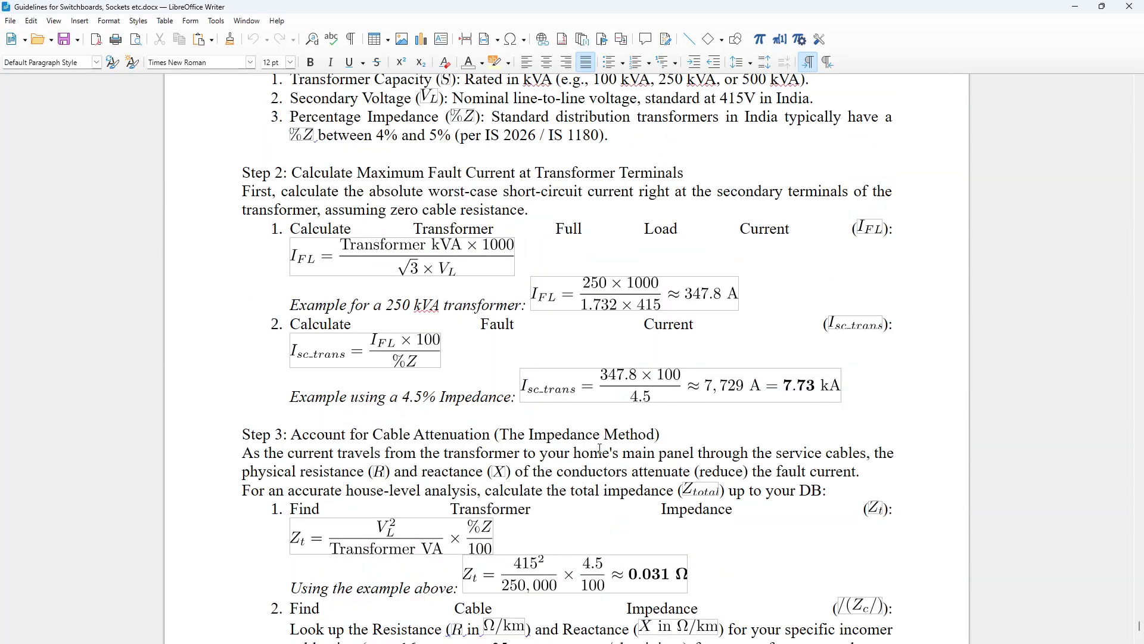
pyautogui.scroll(15, 600, 448)
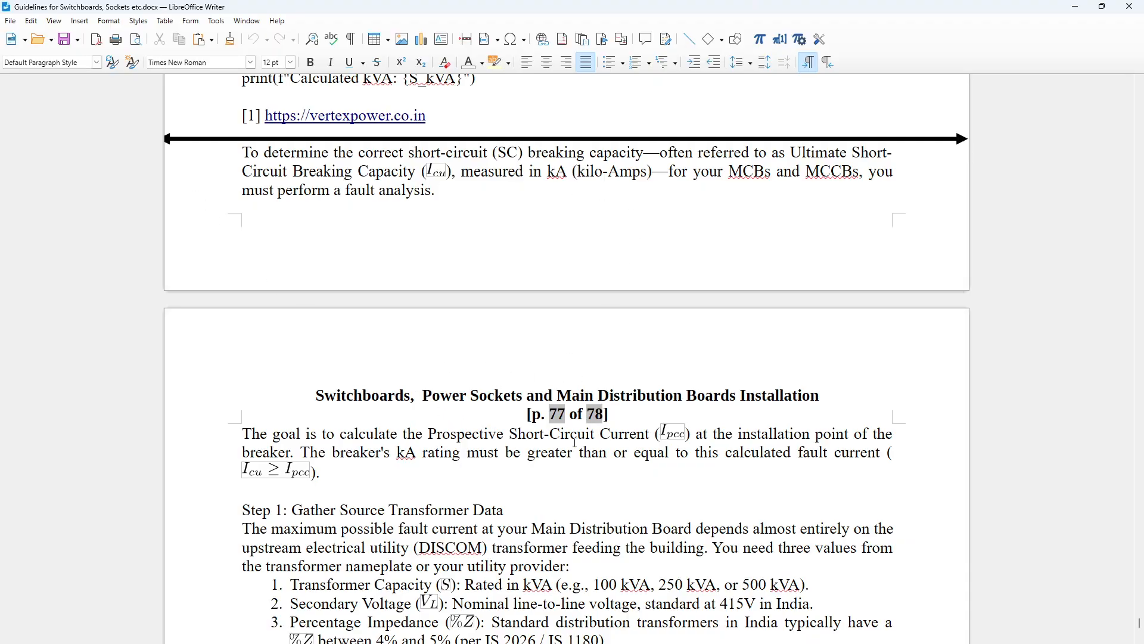
pyautogui.scroll(-10, 585, 441)
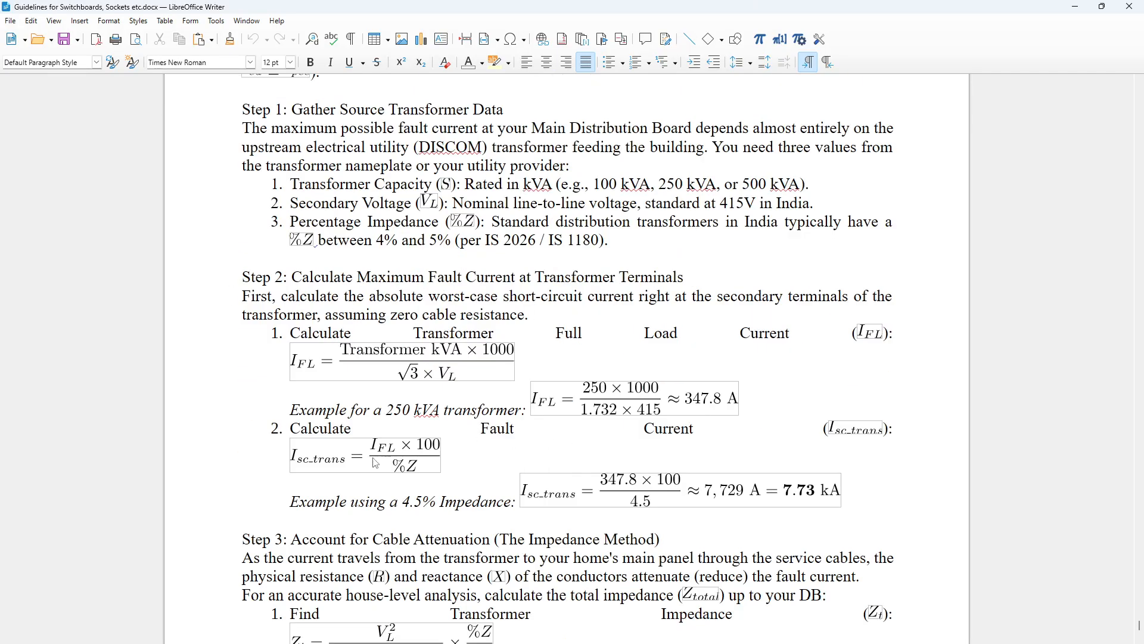
pyautogui.scroll(-3, 514, 425)
pyautogui.scroll(-5, 816, 409)
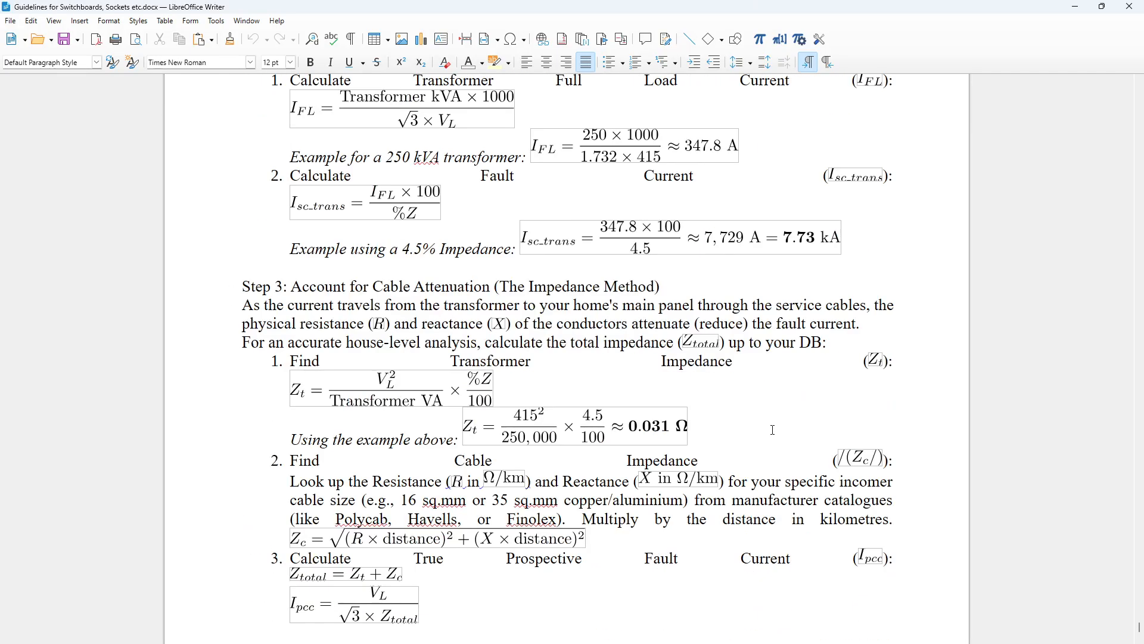
pyautogui.scroll(12, 633, 454)
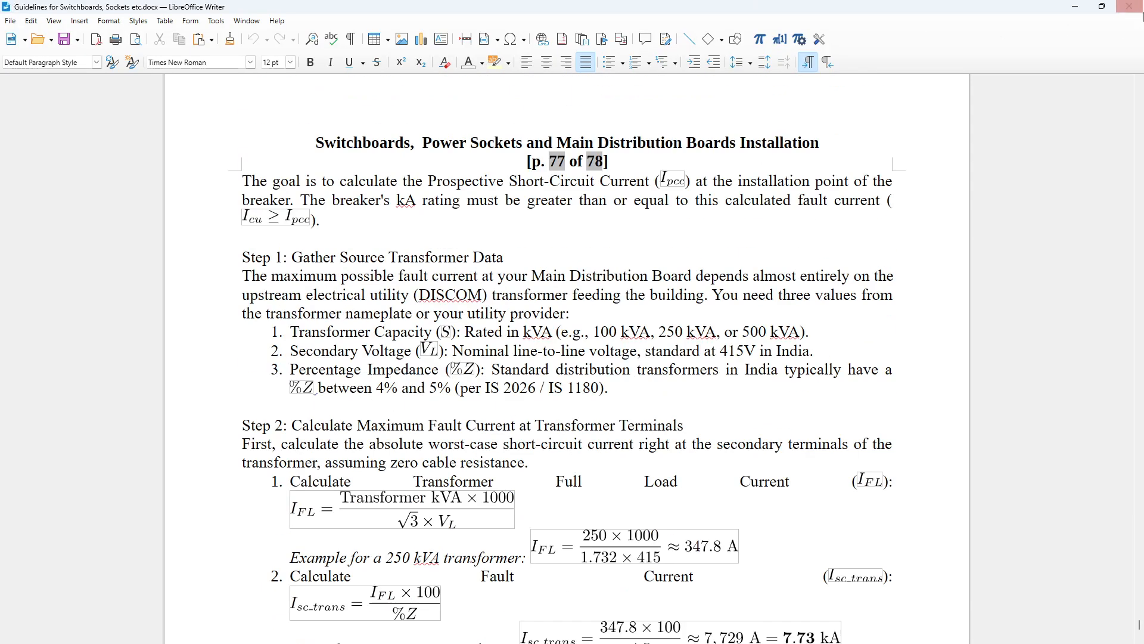
# Return to the Load Estimation Auro Reality spreadsheet in LibreOffice Calc and show the start of the circuit load list.
pyautogui.click(1079, 7)
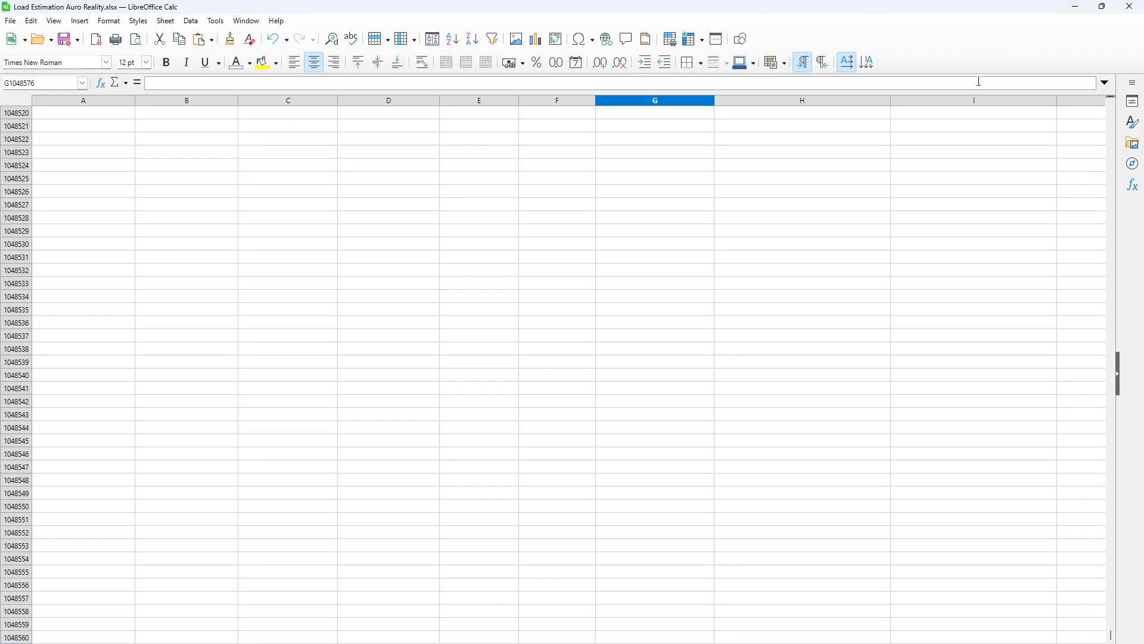
pyautogui.scroll(16, 369, 489)
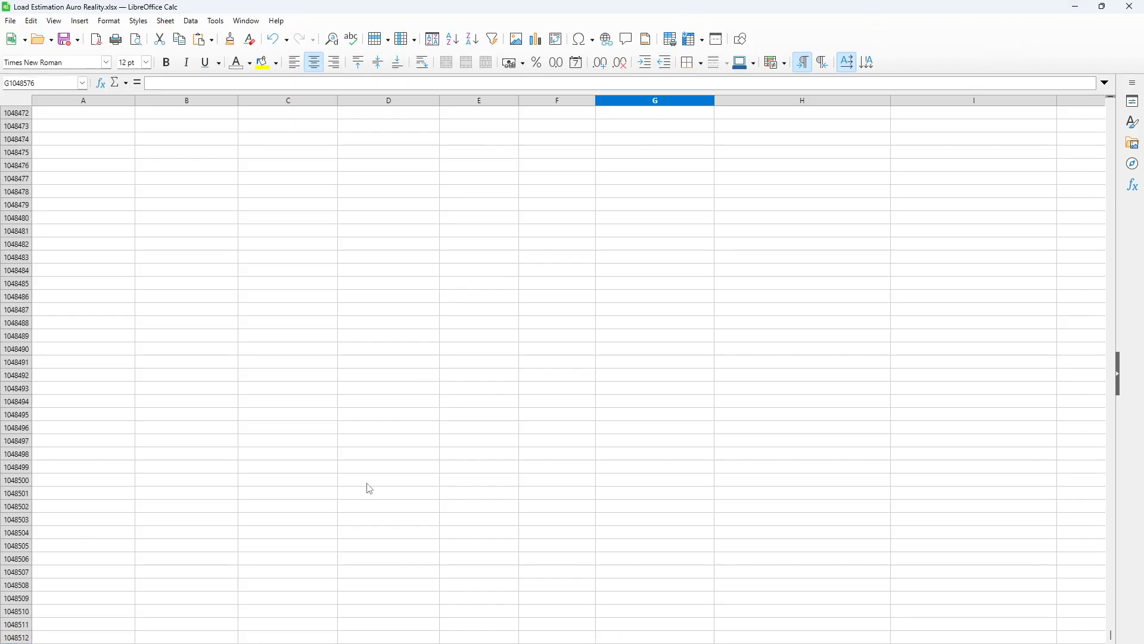
pyautogui.moveTo(1112, 633); pyautogui.dragTo(1111, 108)
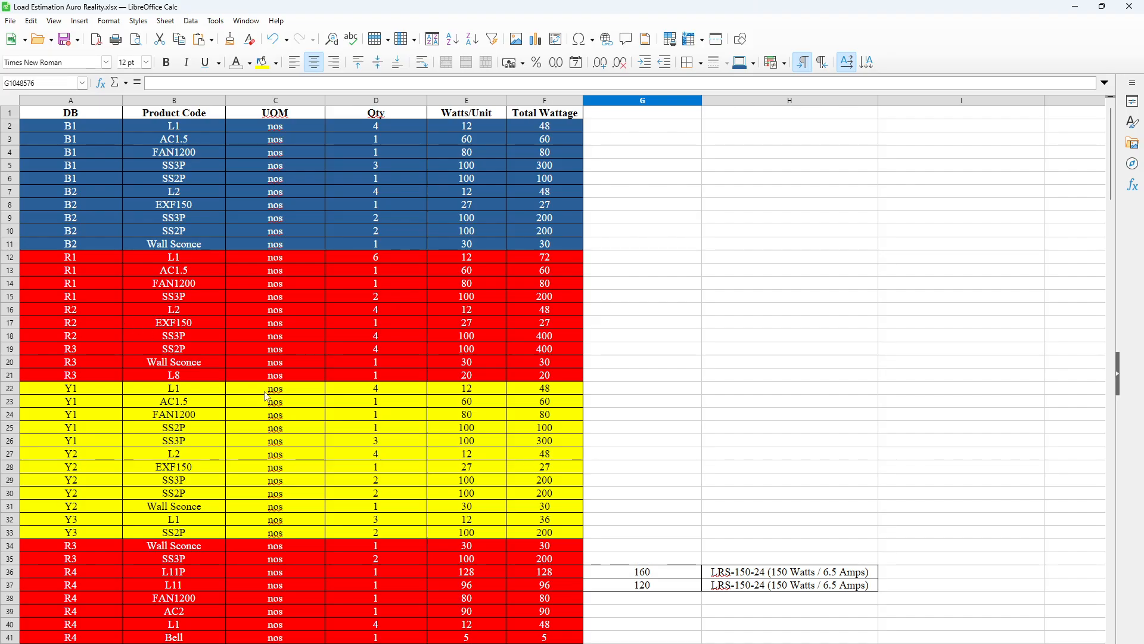
pyautogui.scroll(-2, 248, 395)
pyautogui.scroll(2, 146, 477)
# Switch to the Auro Reality VRF AC Wiring drawing in AutoCAD and survey the apartment's overall wiring plan.
pyautogui.hotkey('alt', 'Tab')
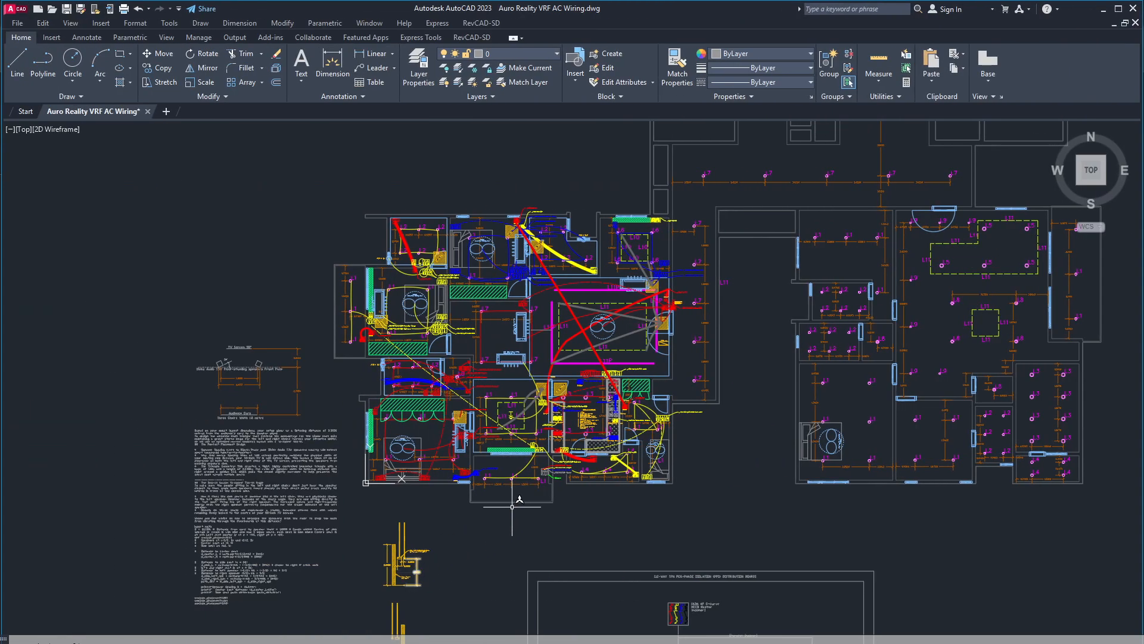
pyautogui.moveTo(530, 437); pyautogui.dragTo(513, 570, button='middle')
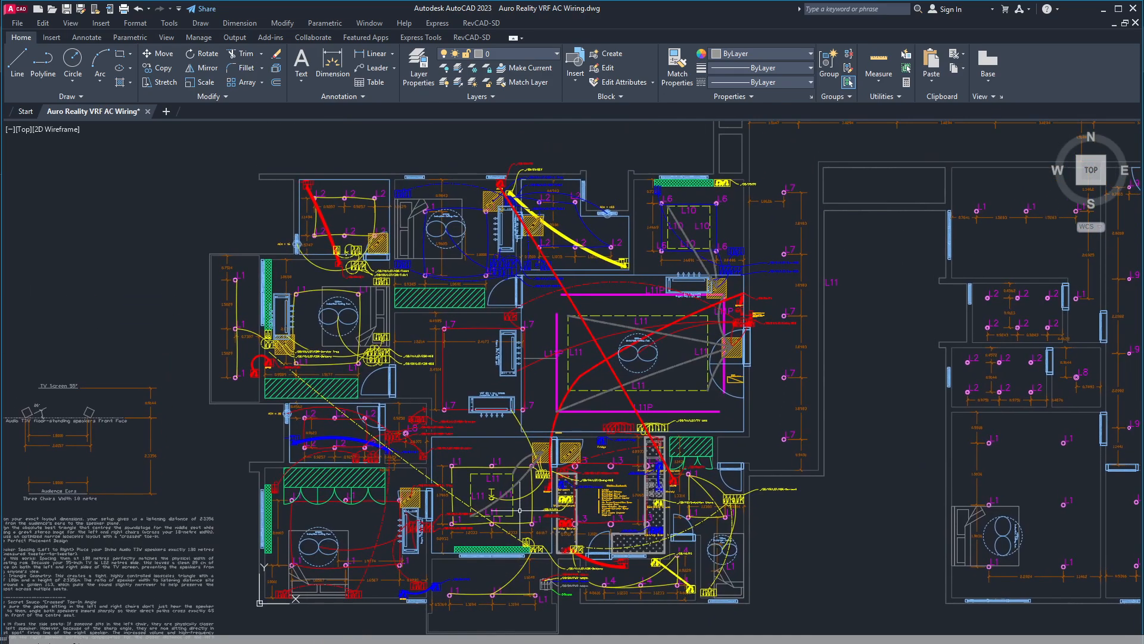
pyautogui.scroll(2, 513, 484)
pyautogui.moveTo(521, 518)
pyautogui.mouseDown(button='middle')
pyautogui.moveTo(520, 468)
pyautogui.moveTo(503, 464)
pyautogui.mouseUp(button='middle')
pyautogui.scroll(-2, 512, 493)
pyautogui.scroll(-2, 548, 471)
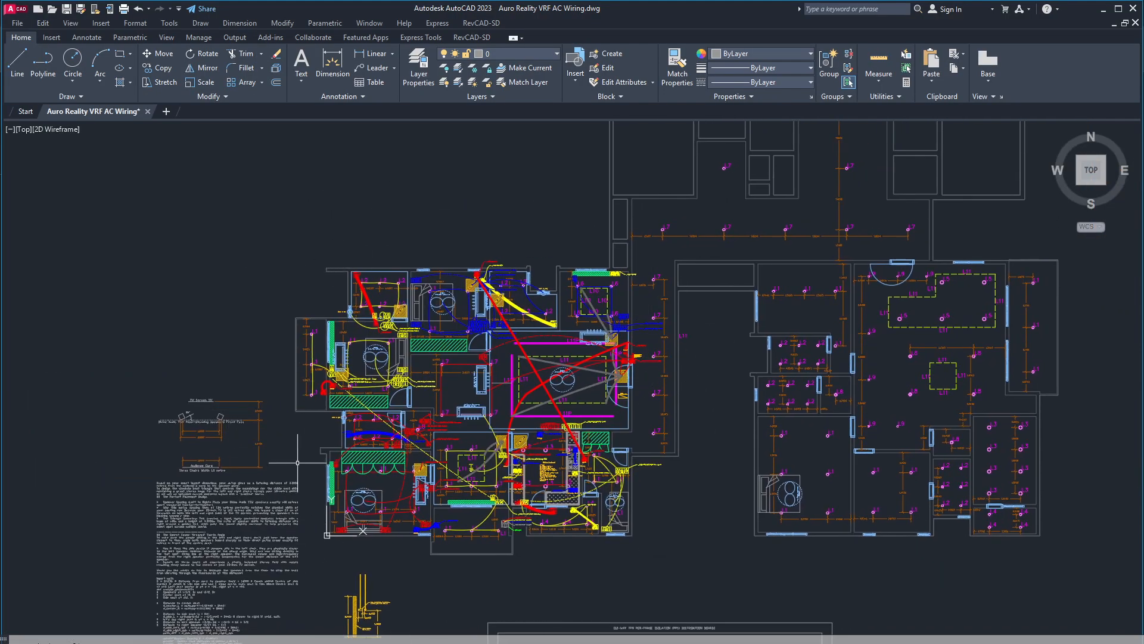
pyautogui.scroll(2, 527, 500)
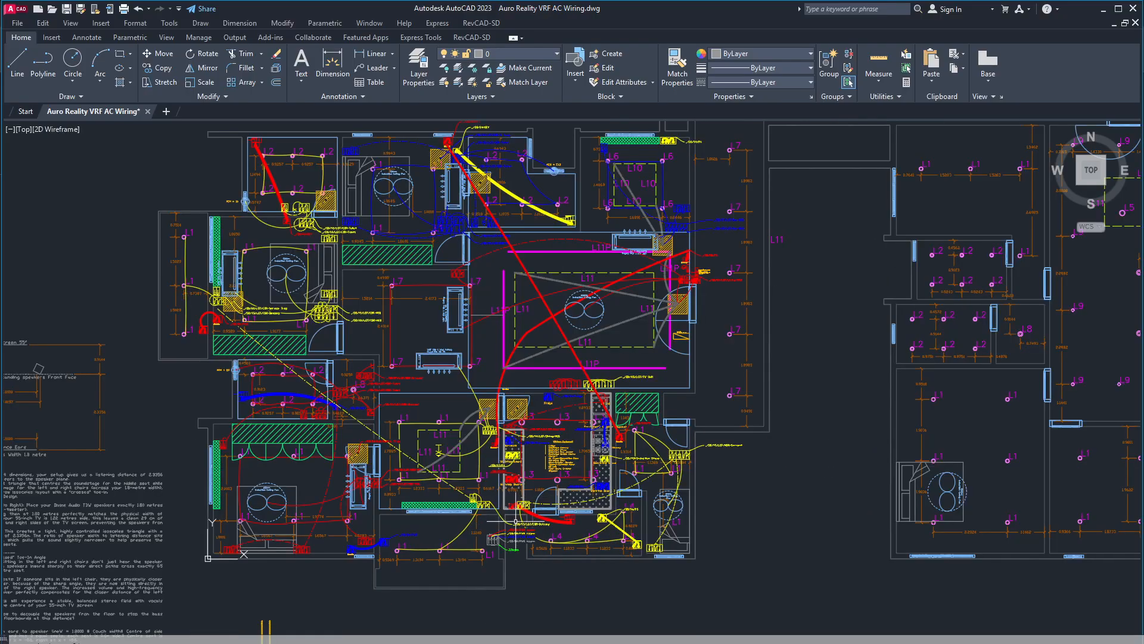
pyautogui.moveTo(504, 549); pyautogui.dragTo(498, 471, button='middle')
pyautogui.moveTo(477, 516)
pyautogui.mouseDown(button='middle')
pyautogui.moveTo(490, 439)
pyautogui.moveTo(471, 435)
pyautogui.mouseUp(button='middle')
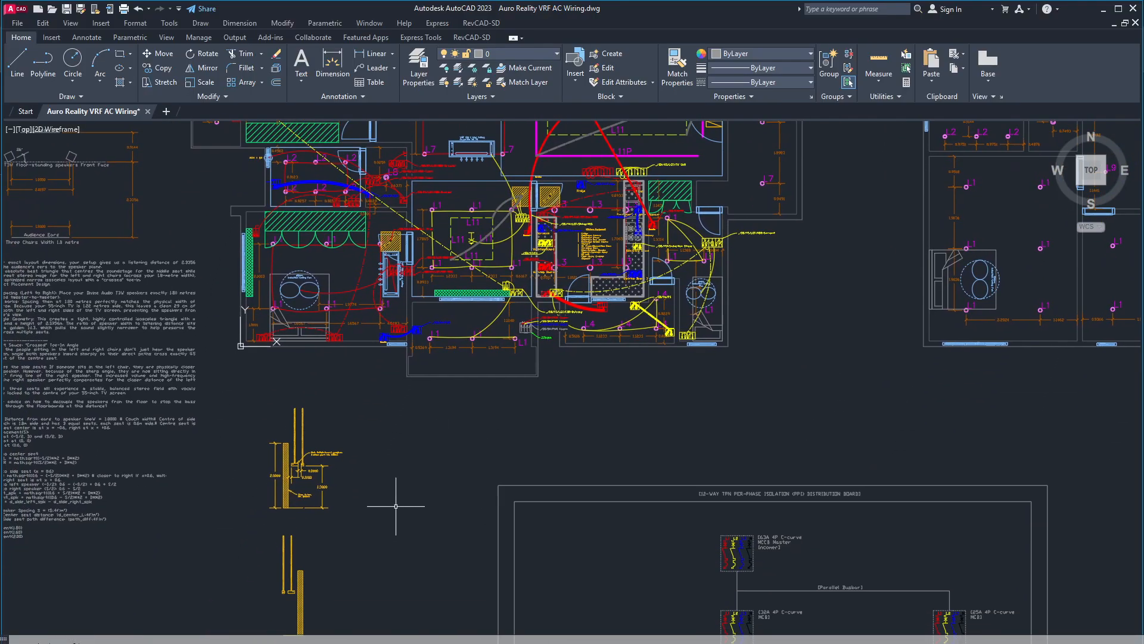
# Examine the 12-way TPN per-phase isolation distribution board diagram, and switch back to the load estimation spreadsheet in LibreOffice Calc.
pyautogui.moveTo(395, 510); pyautogui.dragTo(414, 418, button='middle')
pyautogui.moveTo(511, 467); pyautogui.dragTo(365, 350, button='middle')
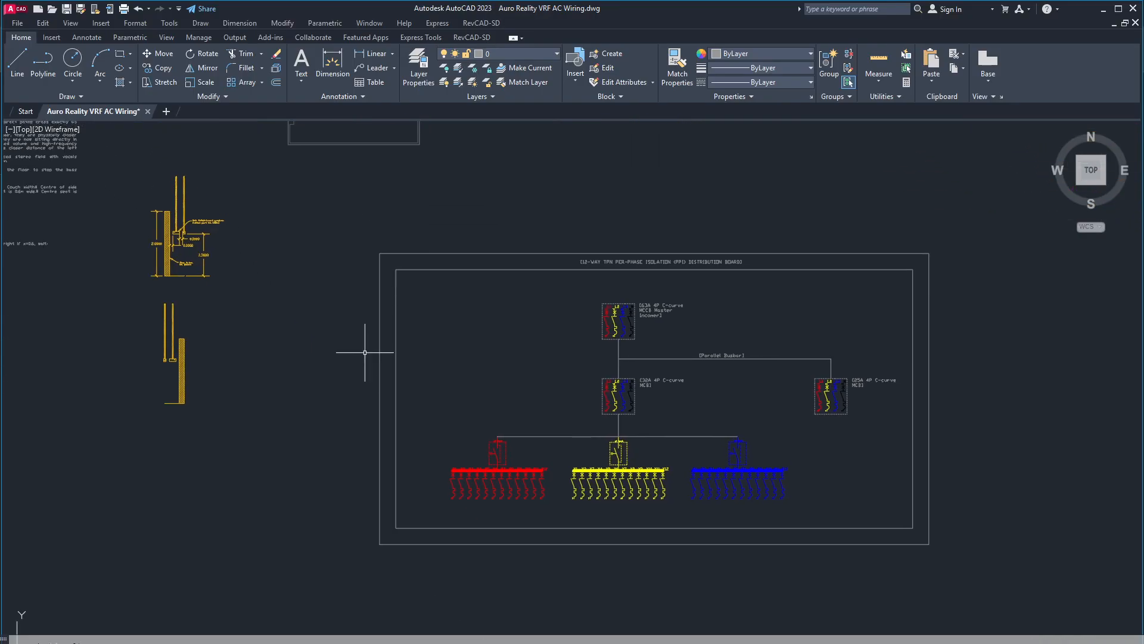
pyautogui.scroll(4, 614, 394)
pyautogui.scroll(-2, 548, 387)
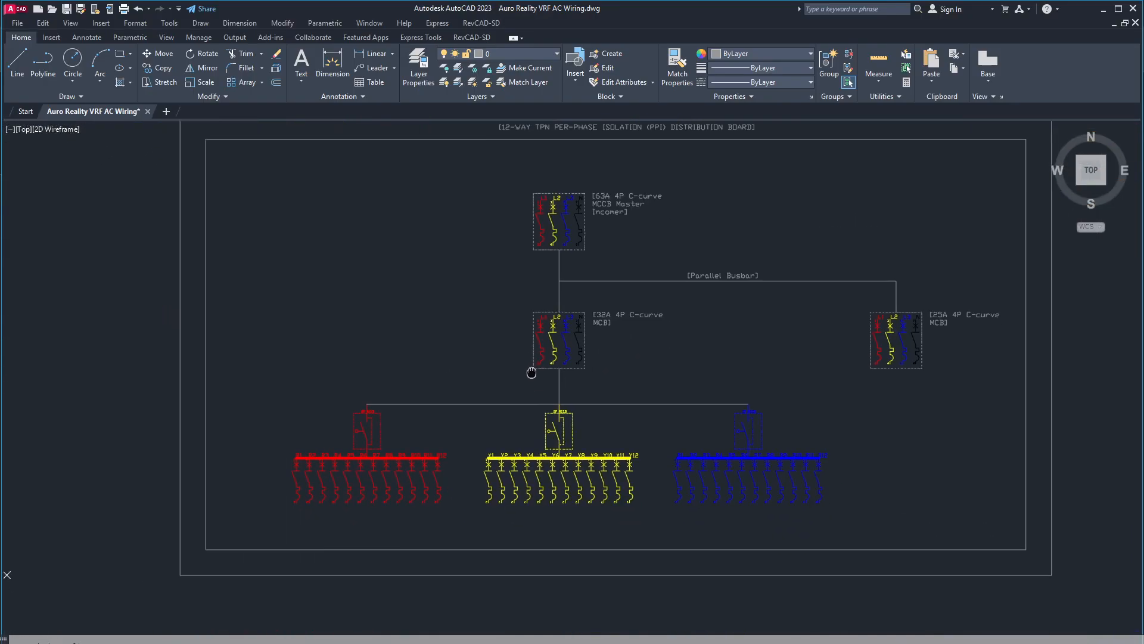
pyautogui.scroll(-2, 525, 350)
pyautogui.scroll(4, 536, 390)
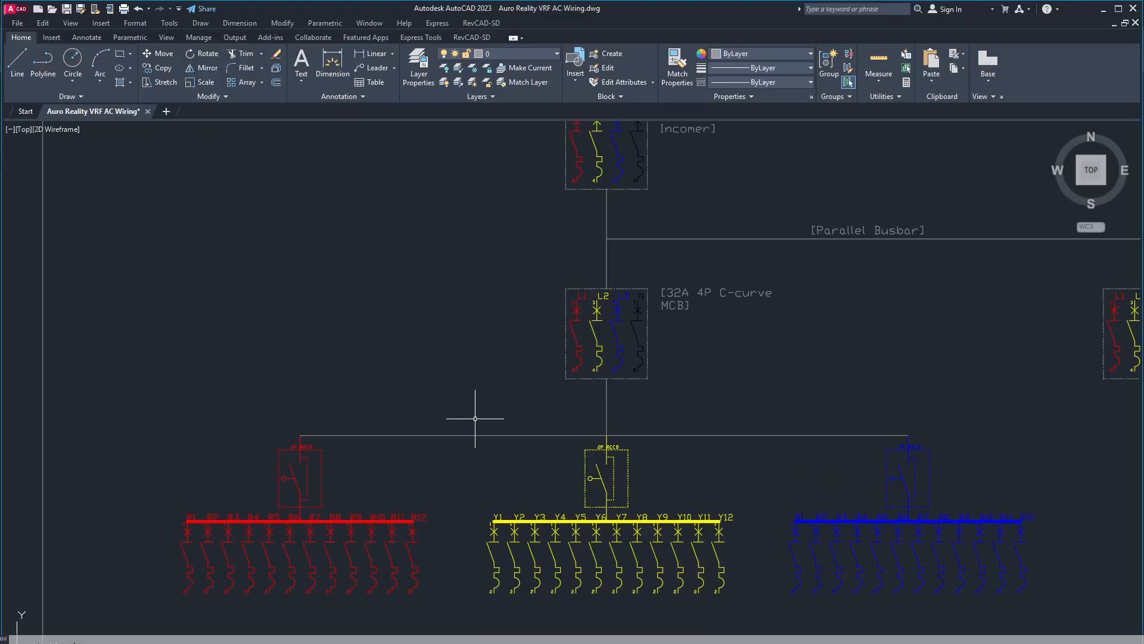
pyautogui.scroll(-3, 733, 411)
pyautogui.scroll(1, 670, 422)
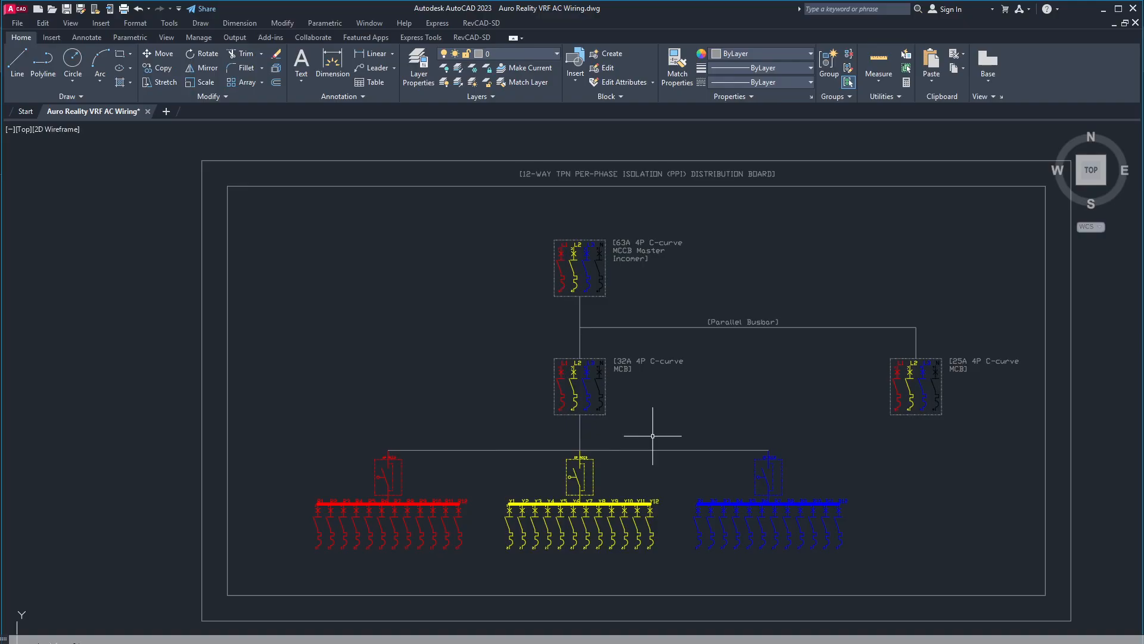
pyautogui.press('ctrl+super+Right')
pyautogui.press('ctrl+super+Right')
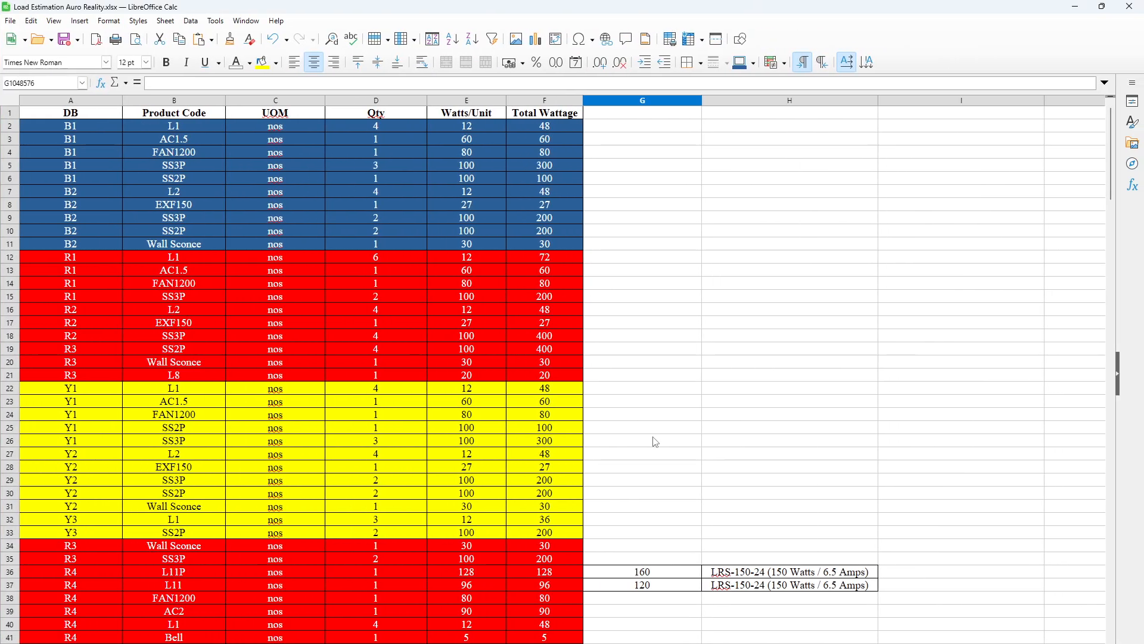